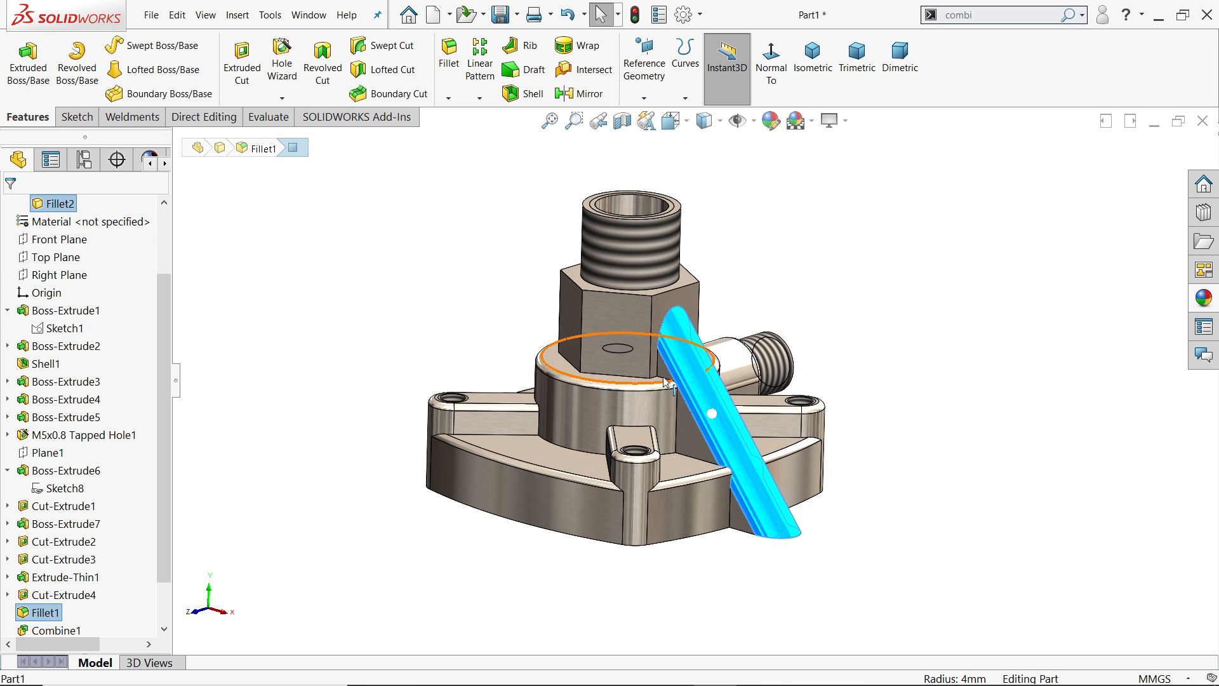
Inspect the finished valve body from several angles and clear the face selection.
mouse_move(711, 440)
middle_mouse_down()
mouse_move(749, 452)
mouse_move(724, 442)
middle_mouse_up()
middle_click_drag(692, 389, 713, 471)
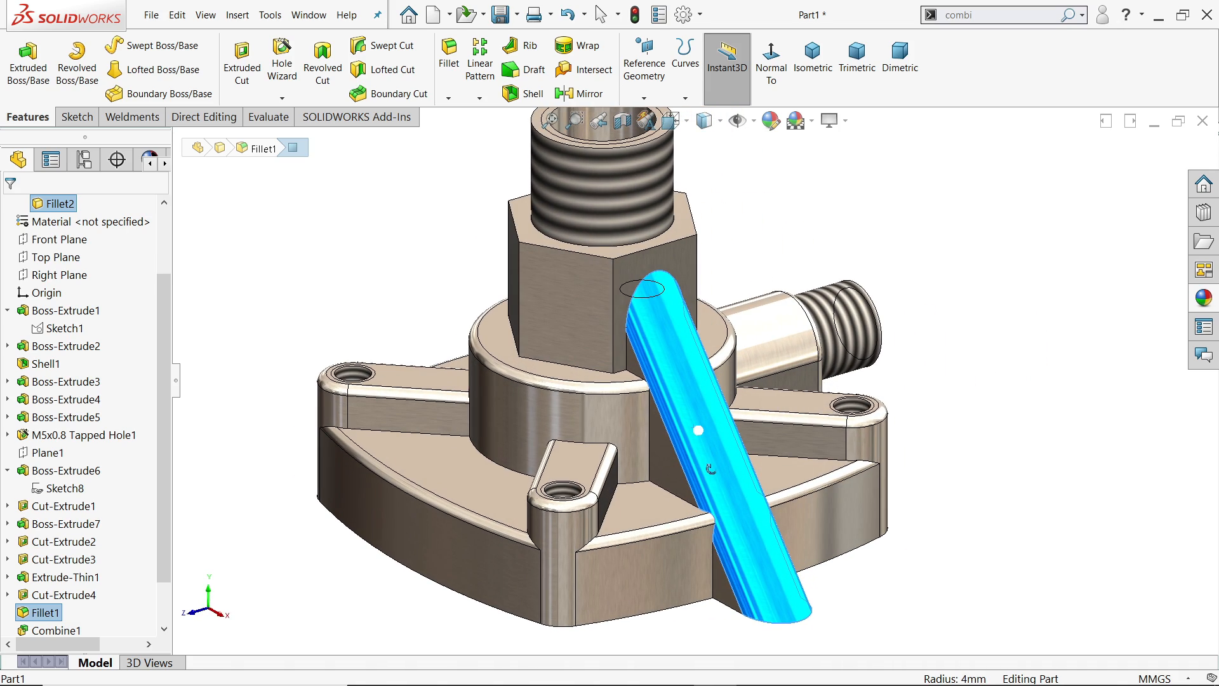
scroll(850, 343, "up", 2)
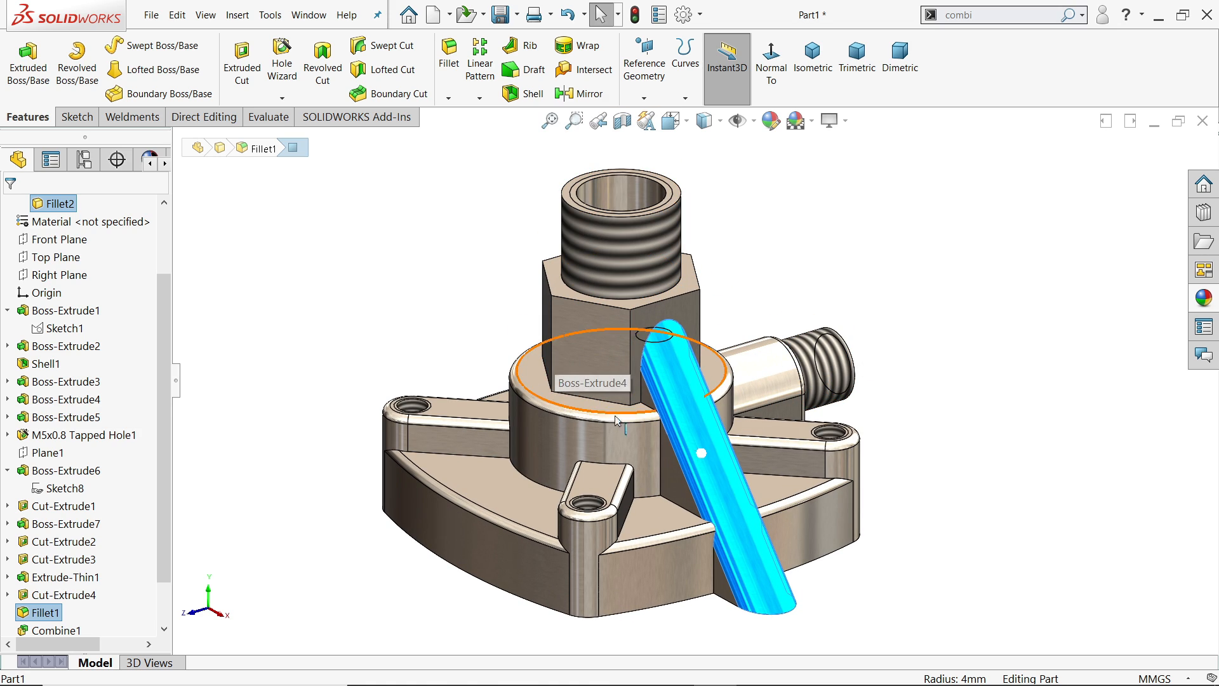
middle_click_drag(565, 293, 647, 454)
left_click(442, 314)
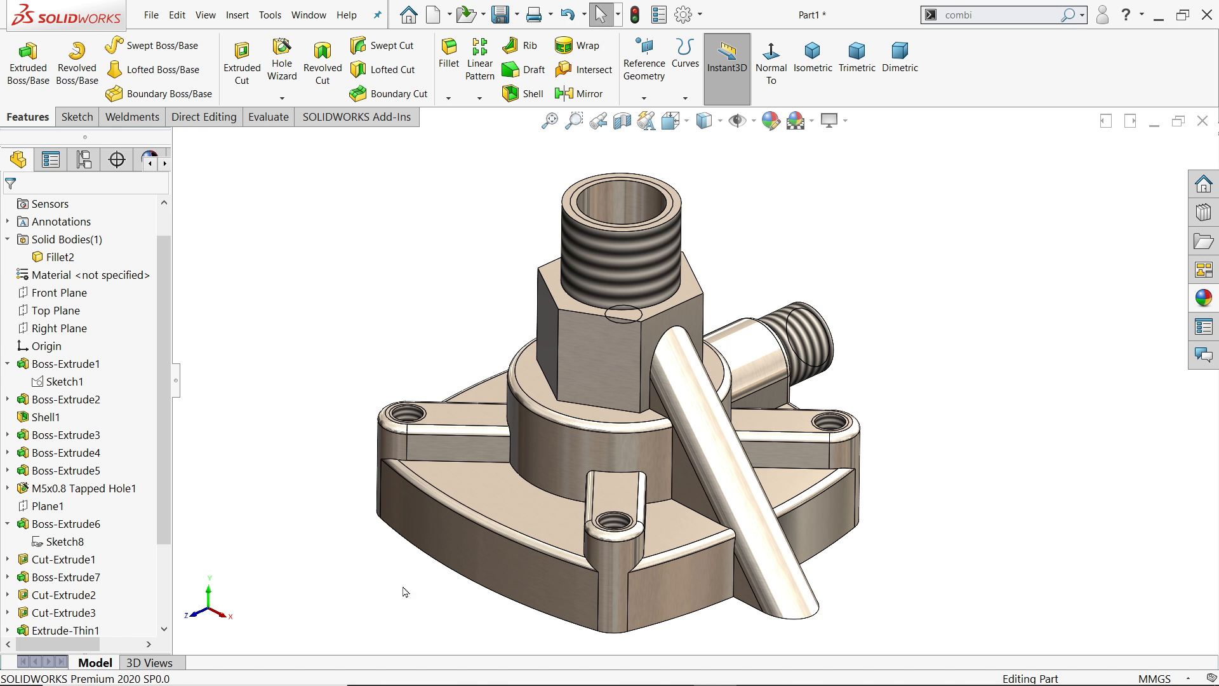
Switch to the Exercise 153 drawing in Photos and examine the plan and back side views for dimensions and heights.
key("alt+Tab")
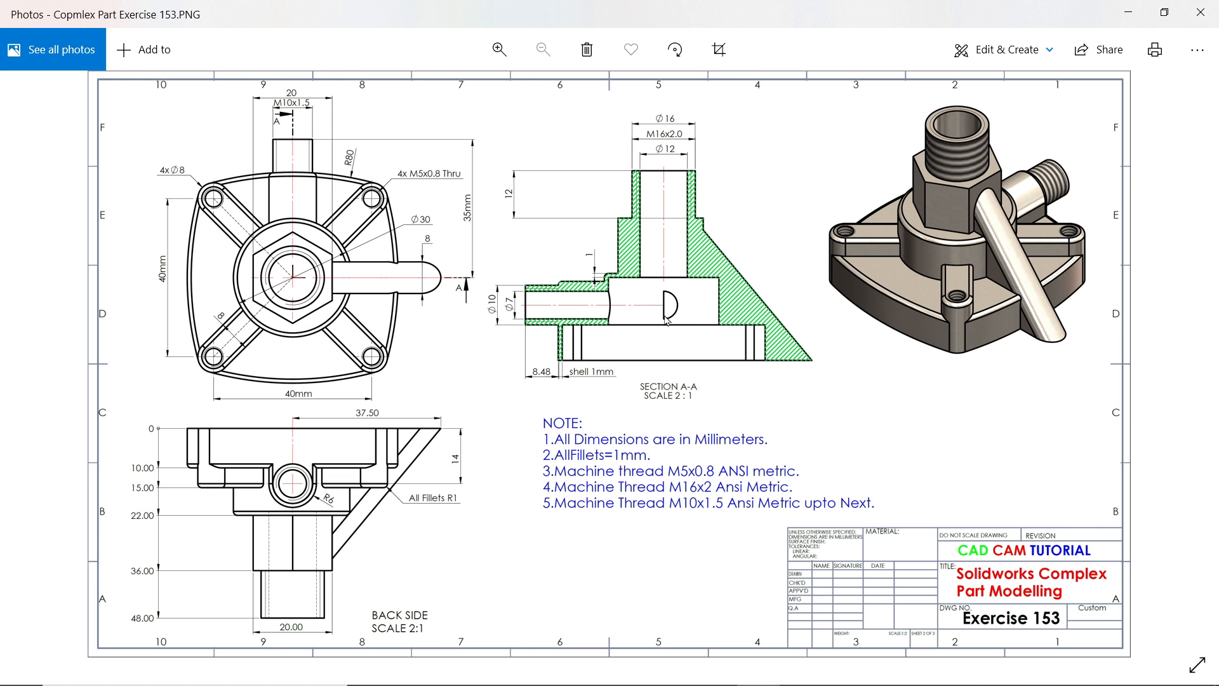
scroll(665, 317, "up", 2, "ctrl")
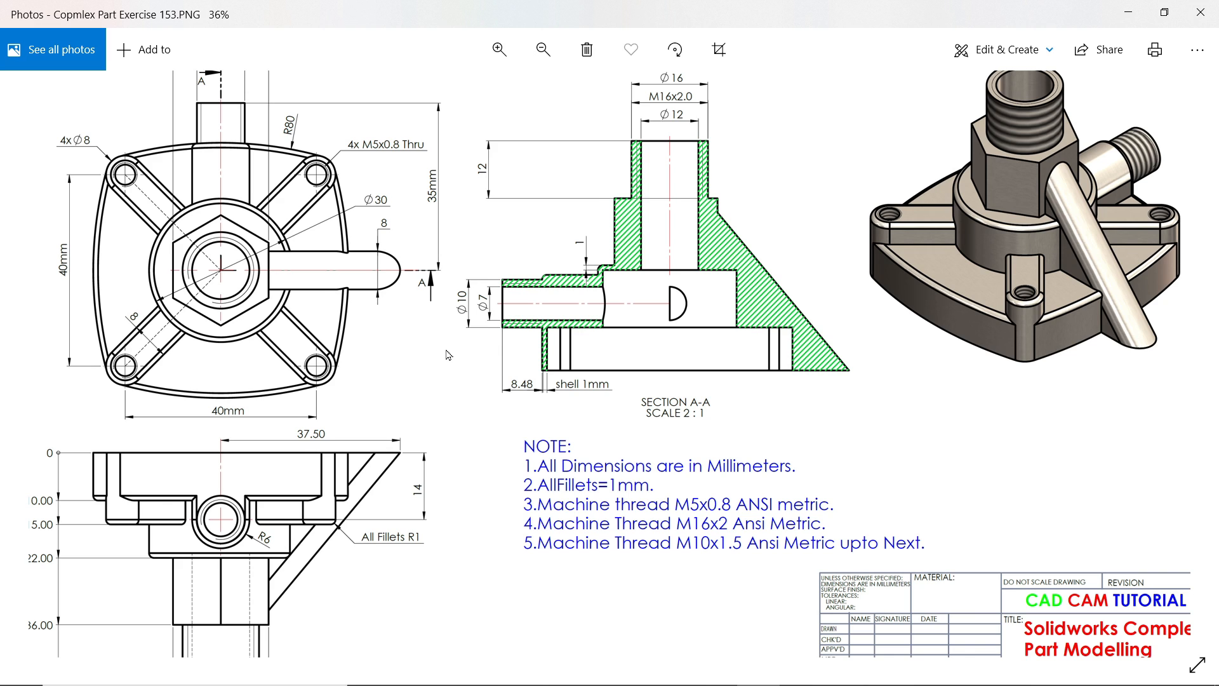
mouse_move(449, 355)
left_mouse_down()
mouse_move(504, 319)
mouse_move(540, 340)
left_mouse_up()
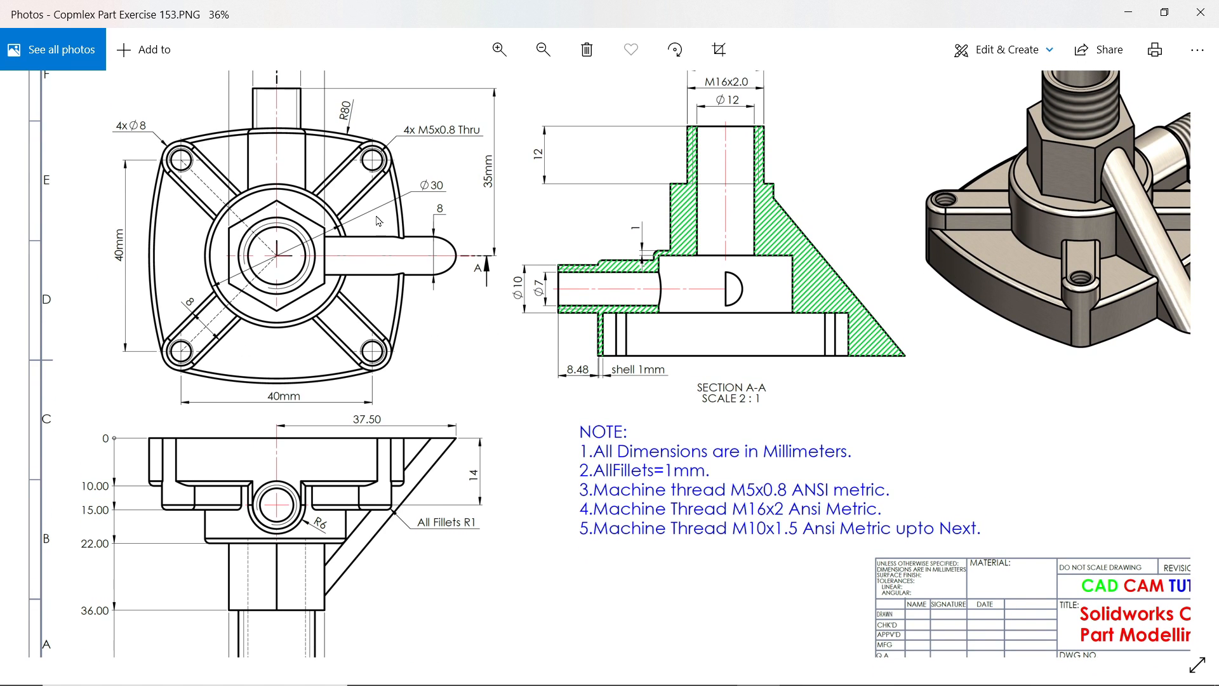
scroll(317, 170, "up", 1, "ctrl")
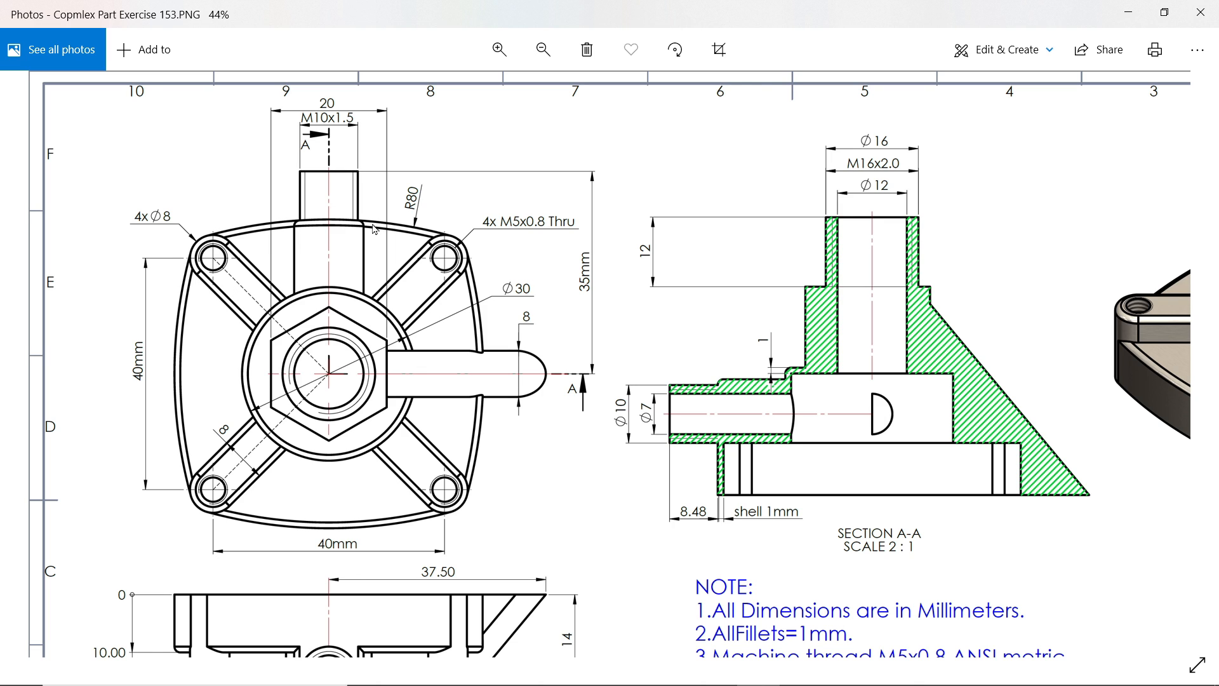
scroll(433, 276, "down", 3)
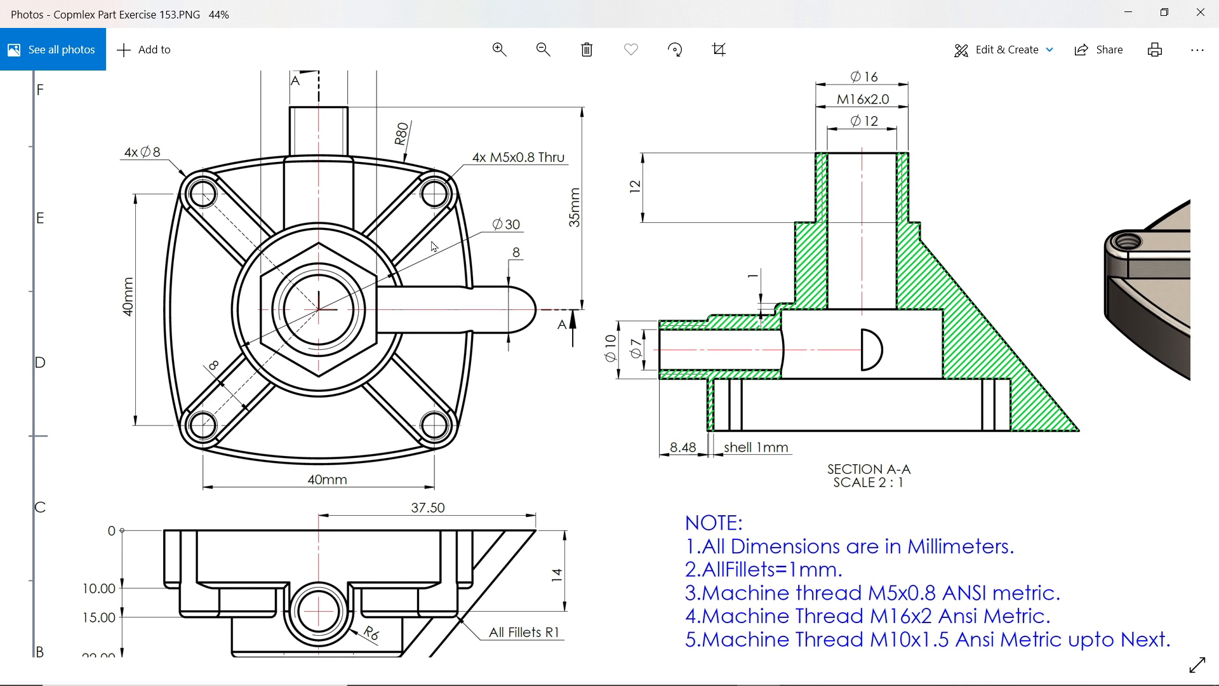
scroll(452, 313, "down", 4)
scroll(285, 445, "down", 4)
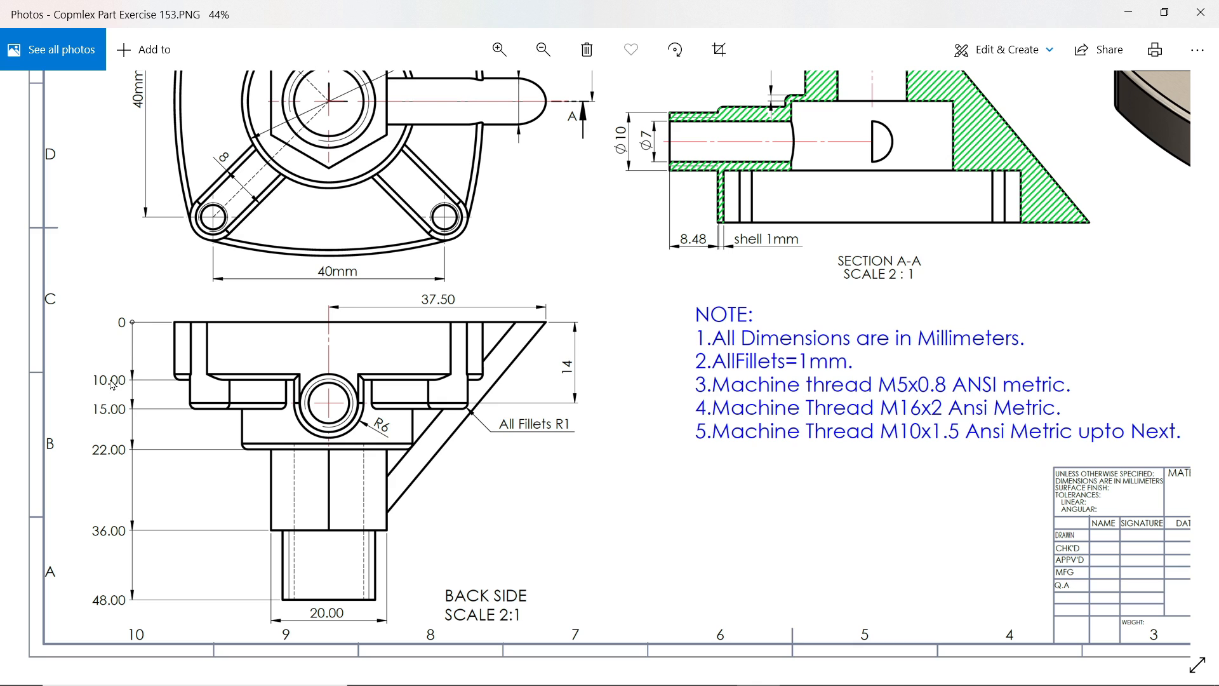
scroll(283, 303, "up", 5)
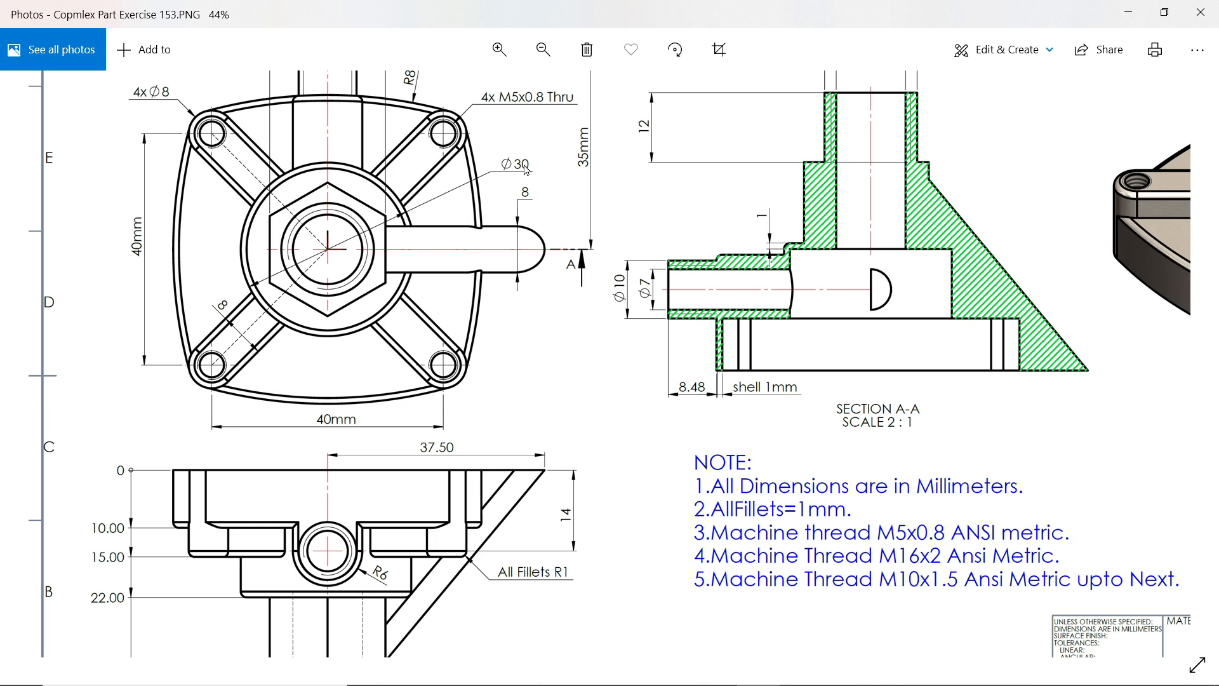
scroll(400, 427, "down", 5)
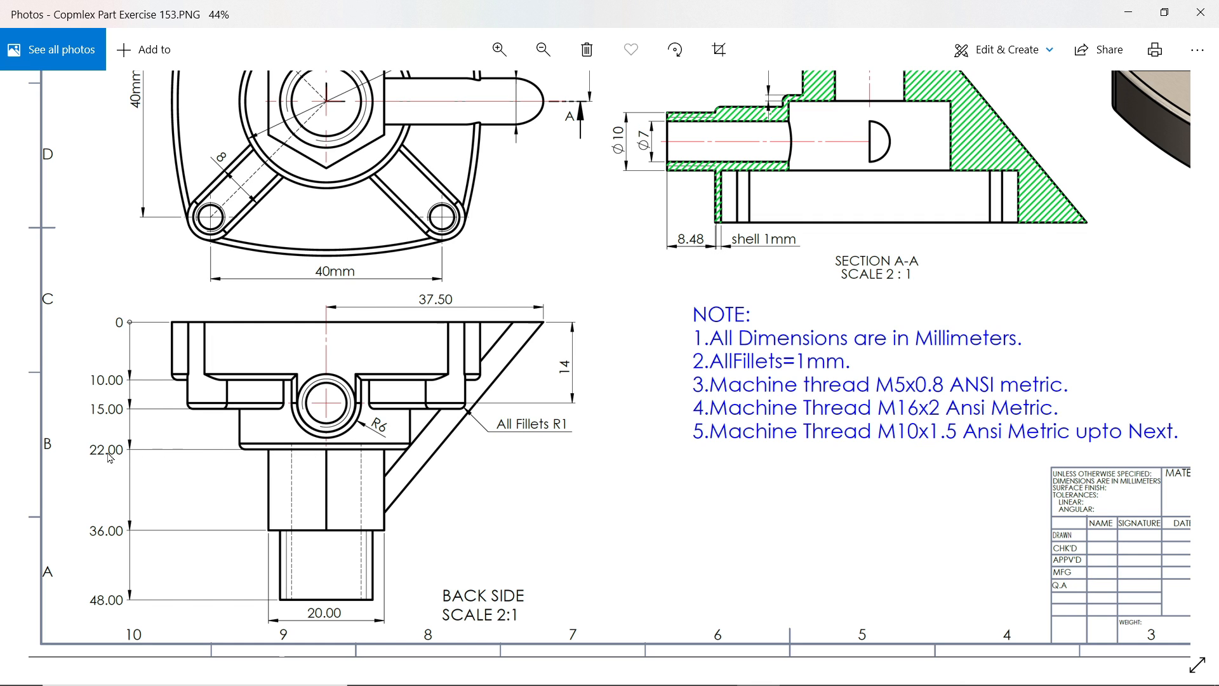
Examine section A-A of the drawing for the bores, side port and shell thickness, and return to SOLIDWORKS.
left_click_drag(419, 206, 399, 422)
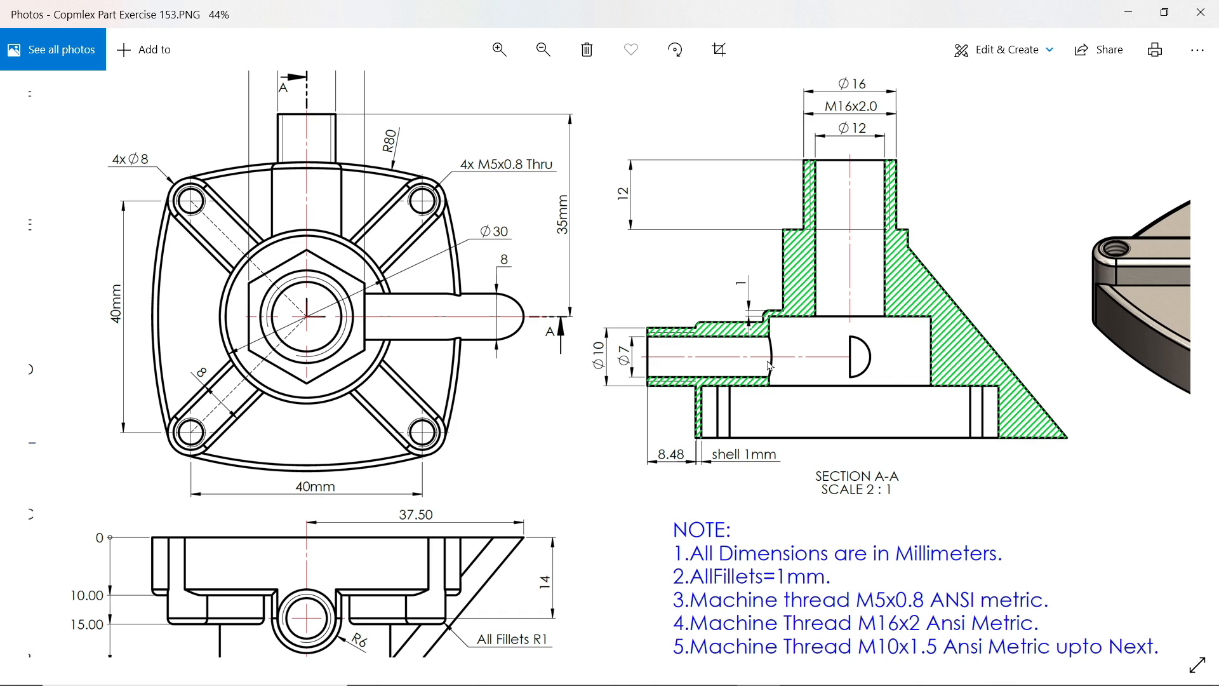
scroll(325, 96, "up", 2)
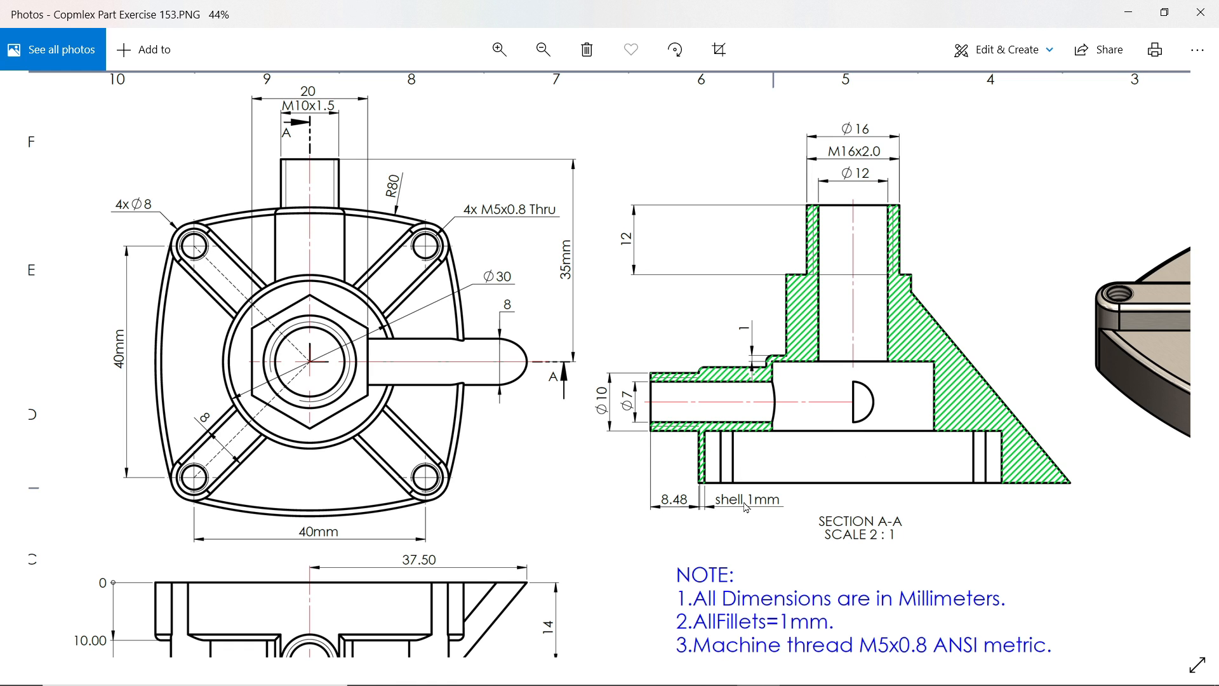
scroll(746, 506, "up", 4, "ctrl")
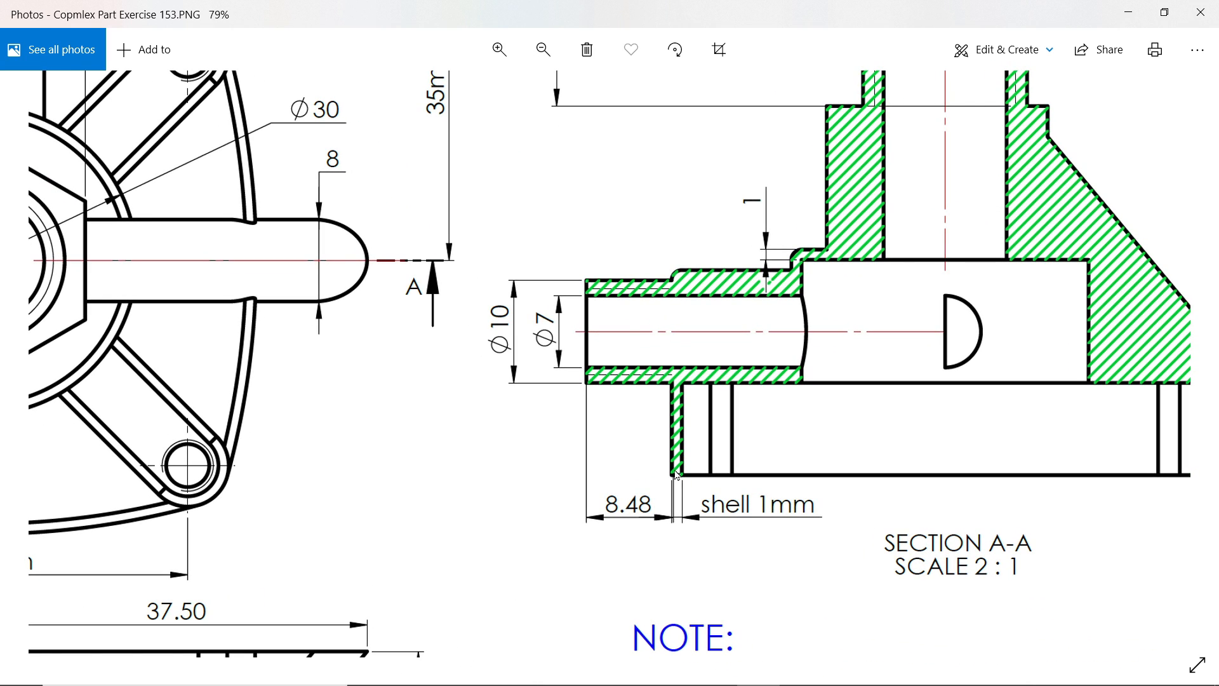
scroll(776, 360, "up", 3)
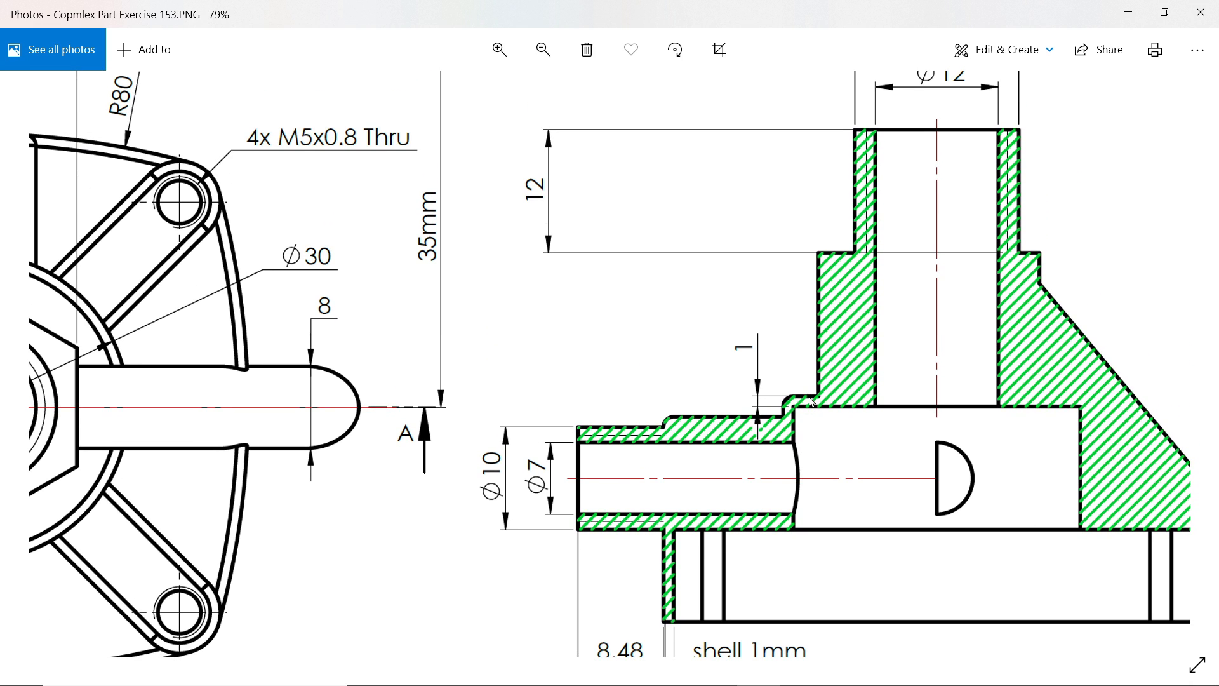
scroll(745, 388, "down", 4, "ctrl")
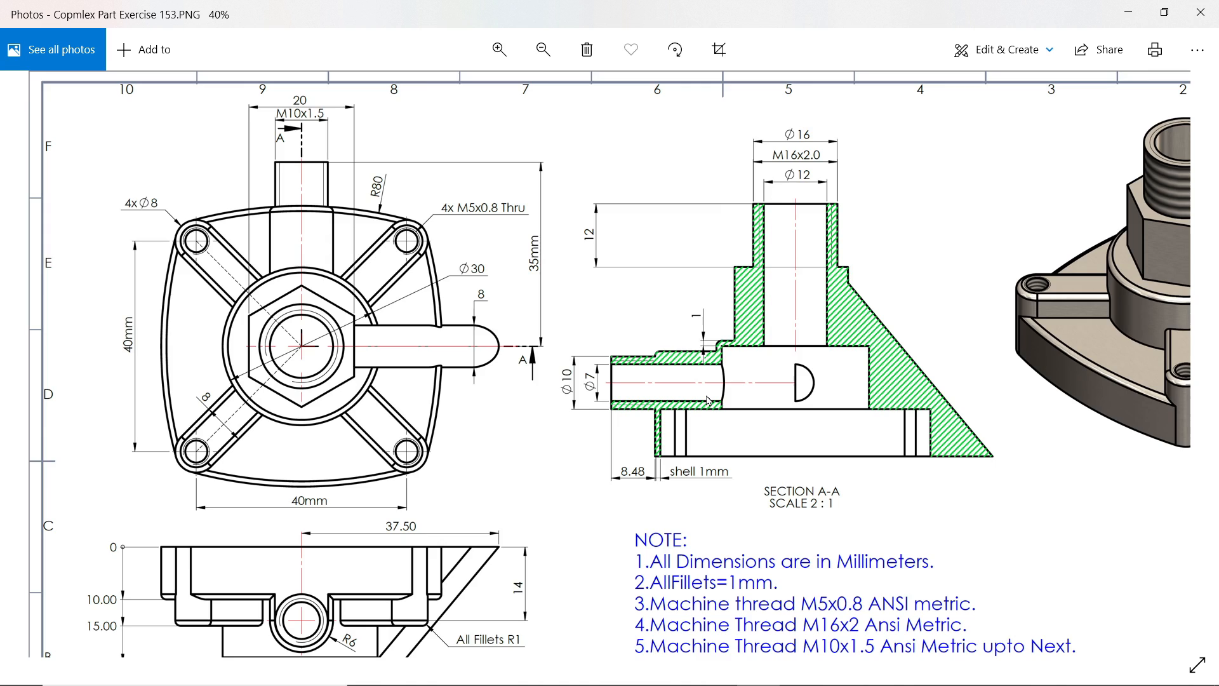
left_click(1128, 12)
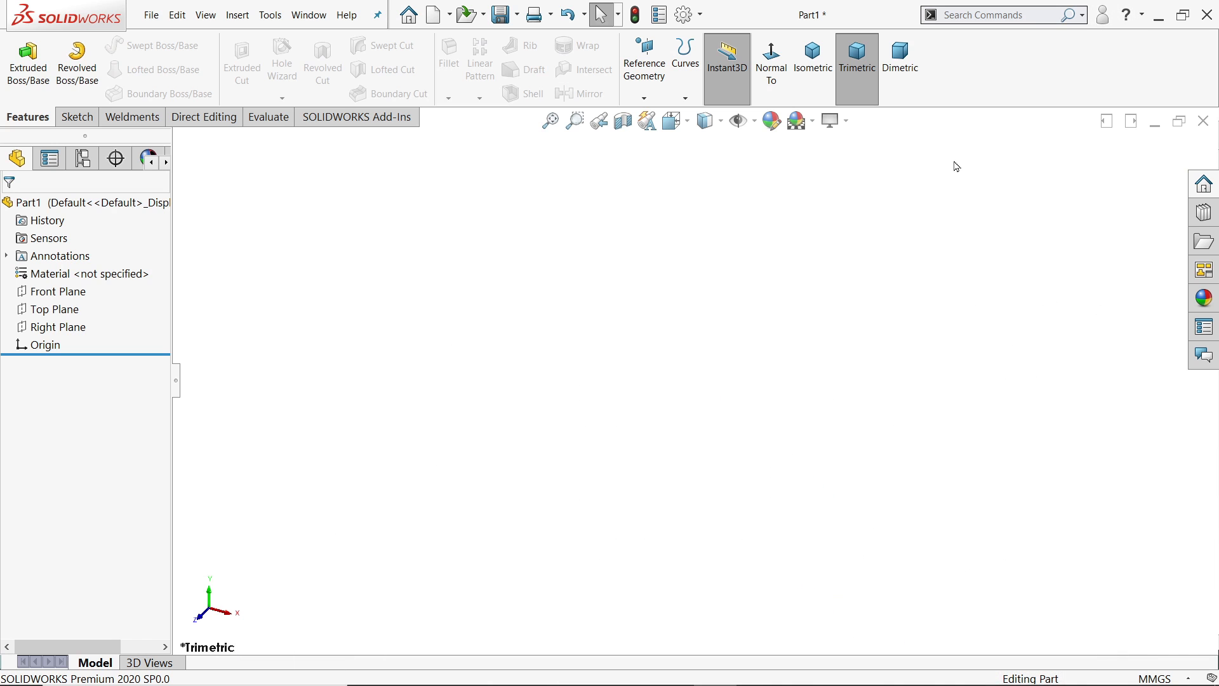
Sketch a 40 by 40 mm center rectangle on the Top Plane, centred on the origin.
left_click(51, 312)
left_click(59, 293)
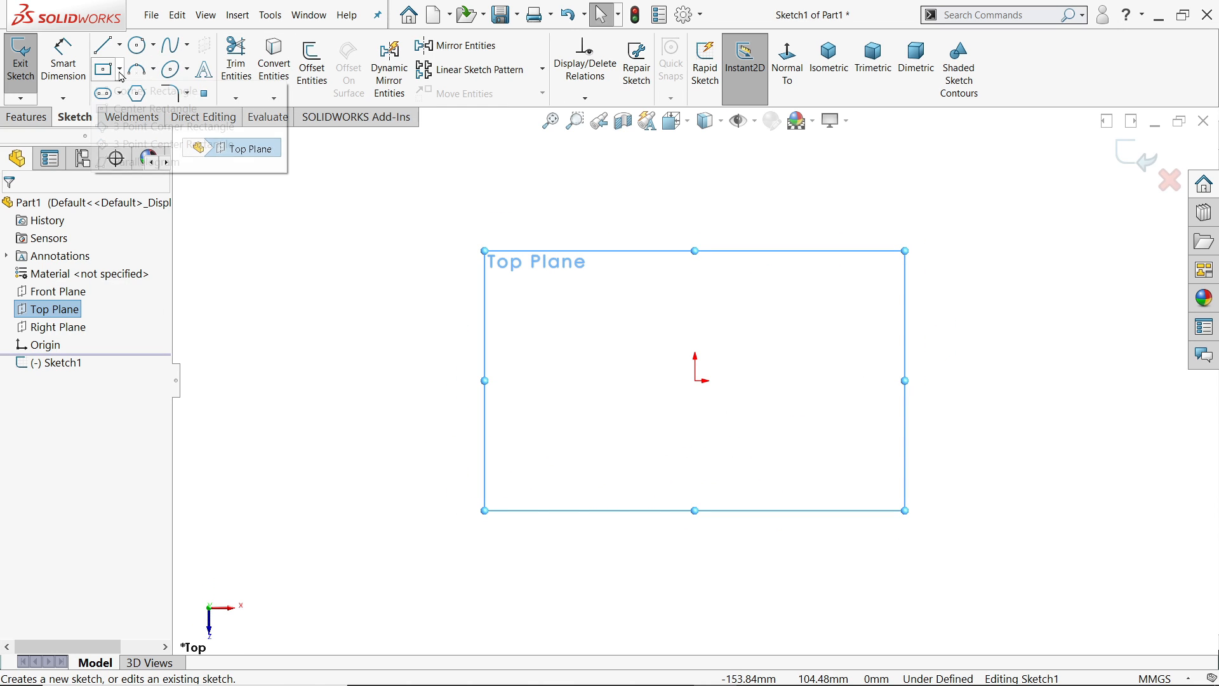
left_click(119, 69)
left_click(133, 108)
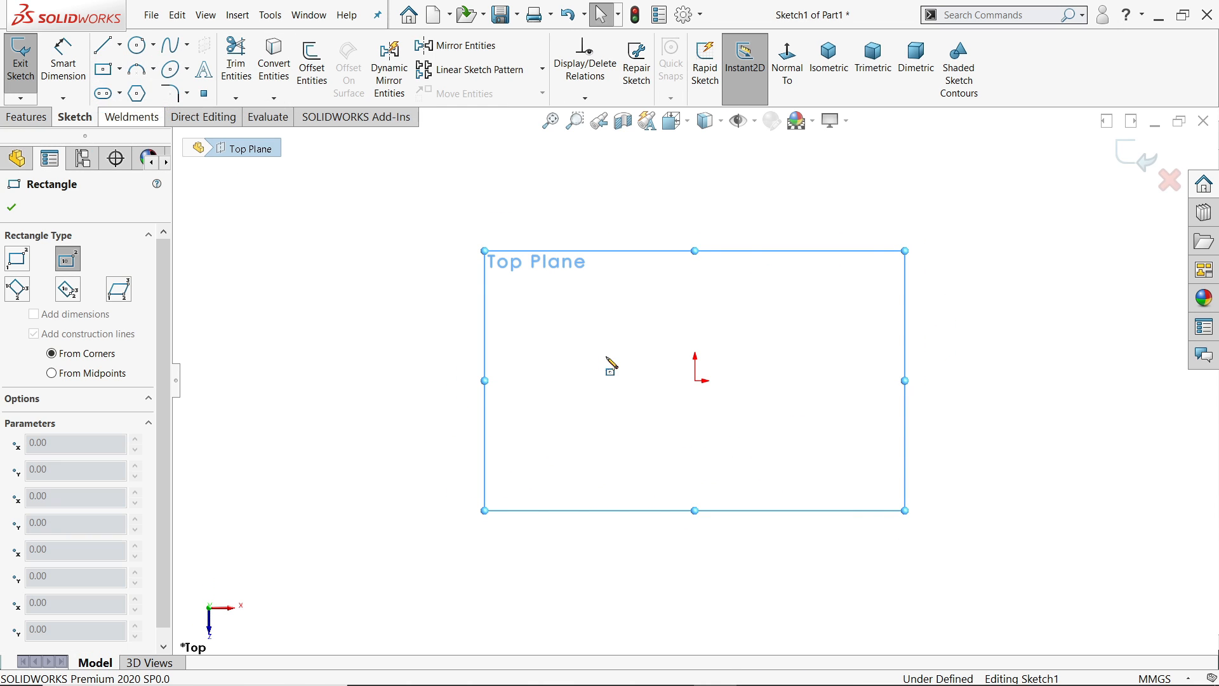
left_click(695, 380)
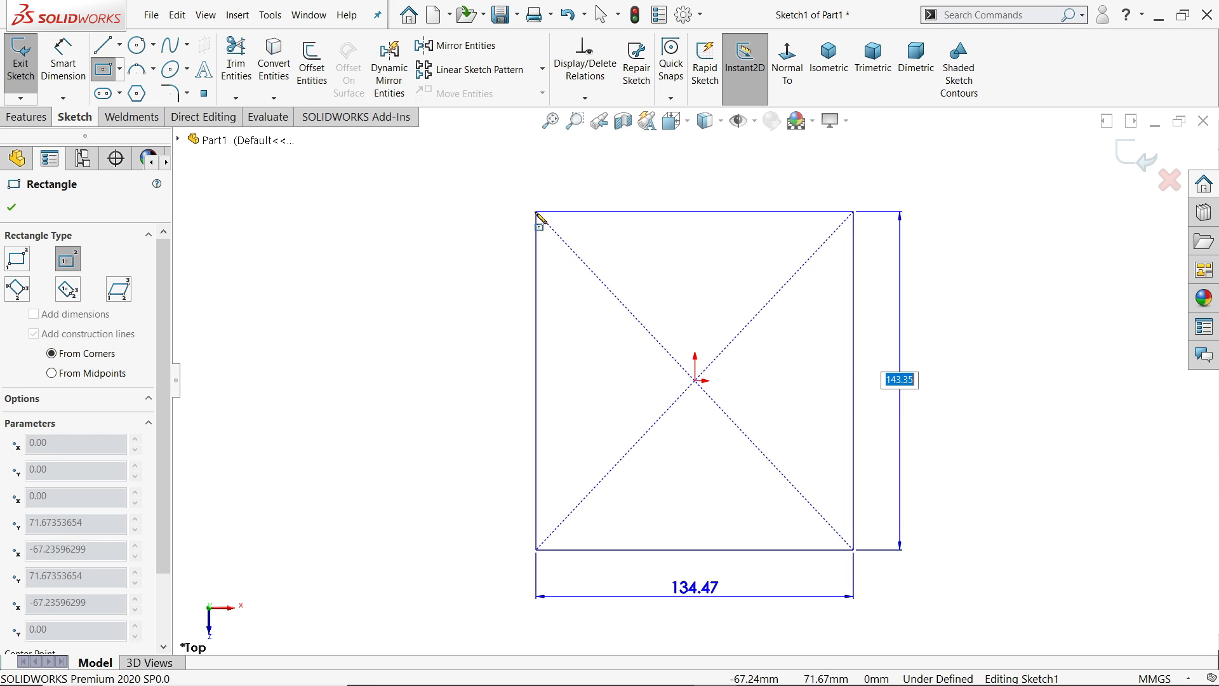
type("4")
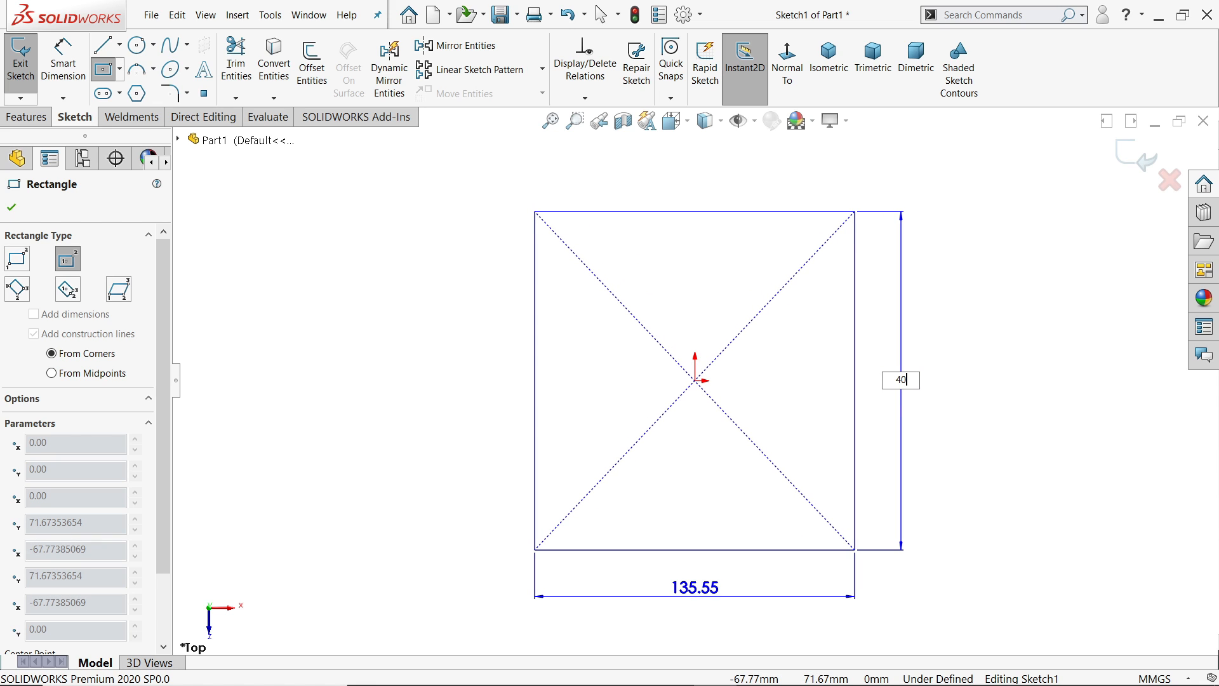
type("0")
key("Return")
type("4")
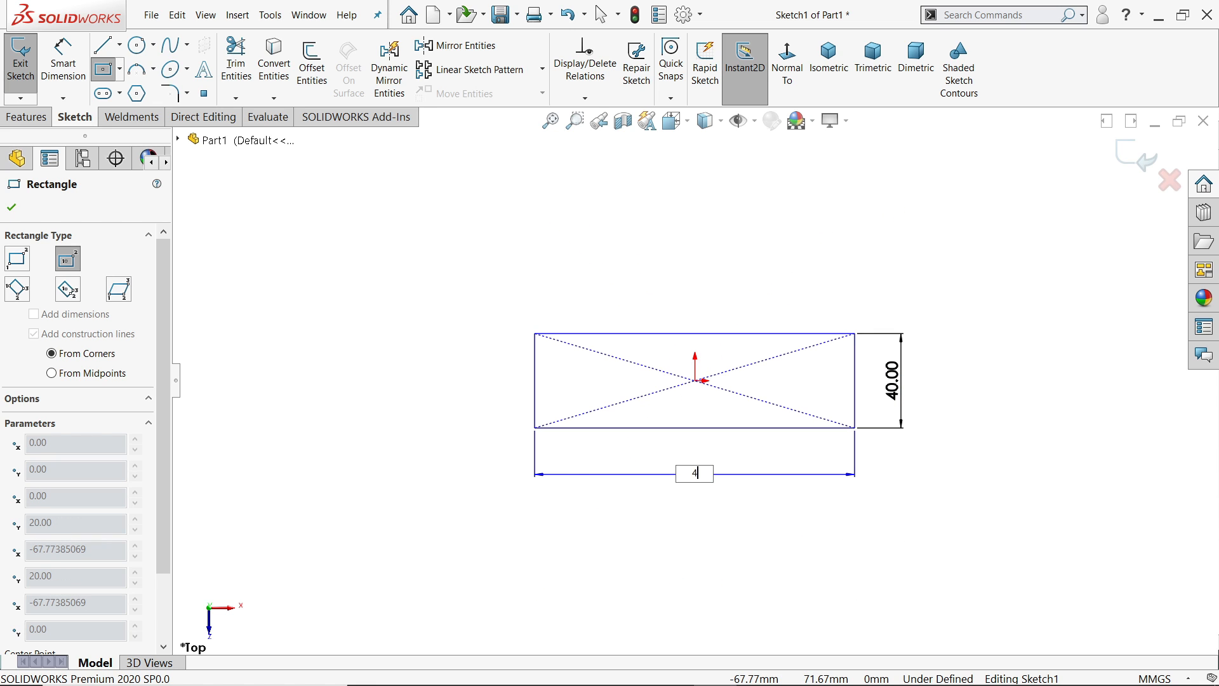
type("0")
key("Return")
Convert the square's sides to construction geometry and finish the rectangle.
scroll(726, 397, "down", 4)
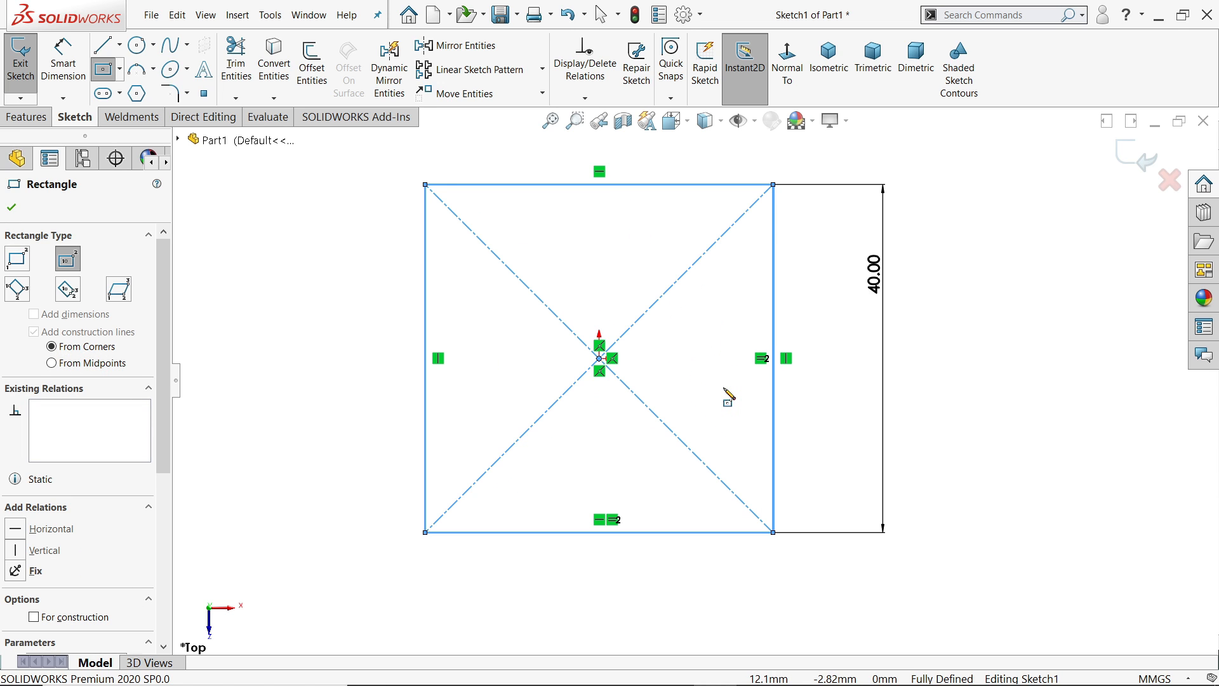
scroll(85, 406, "down", 3)
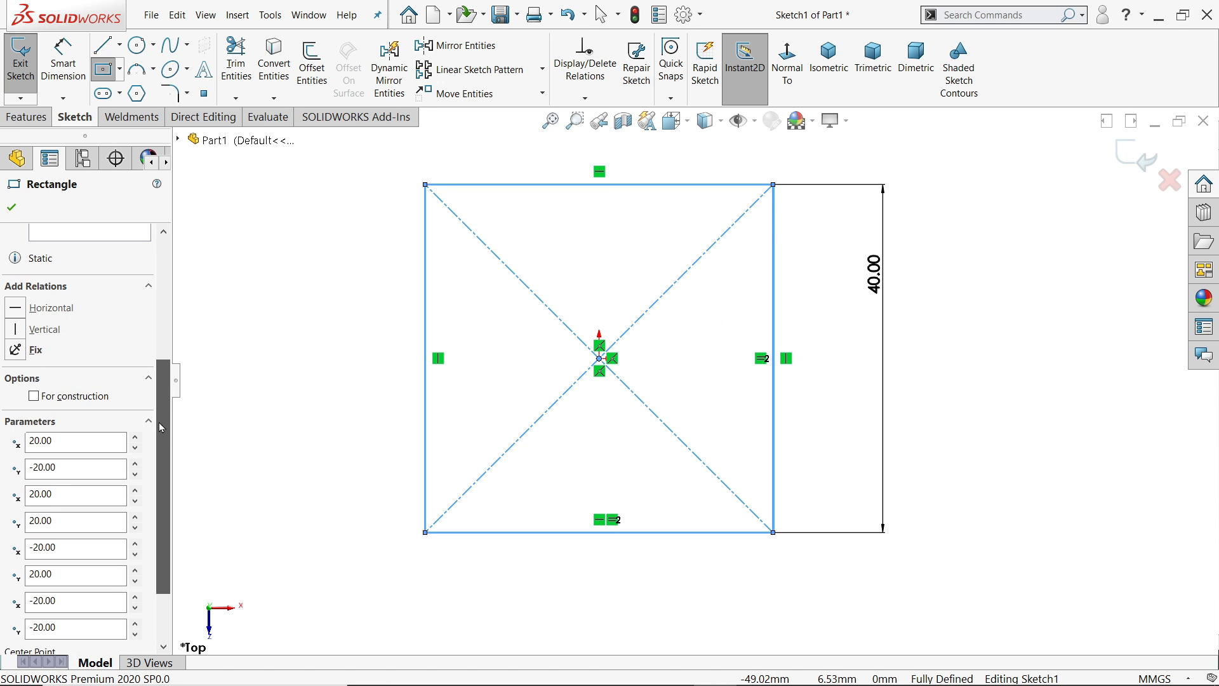
left_click(59, 398)
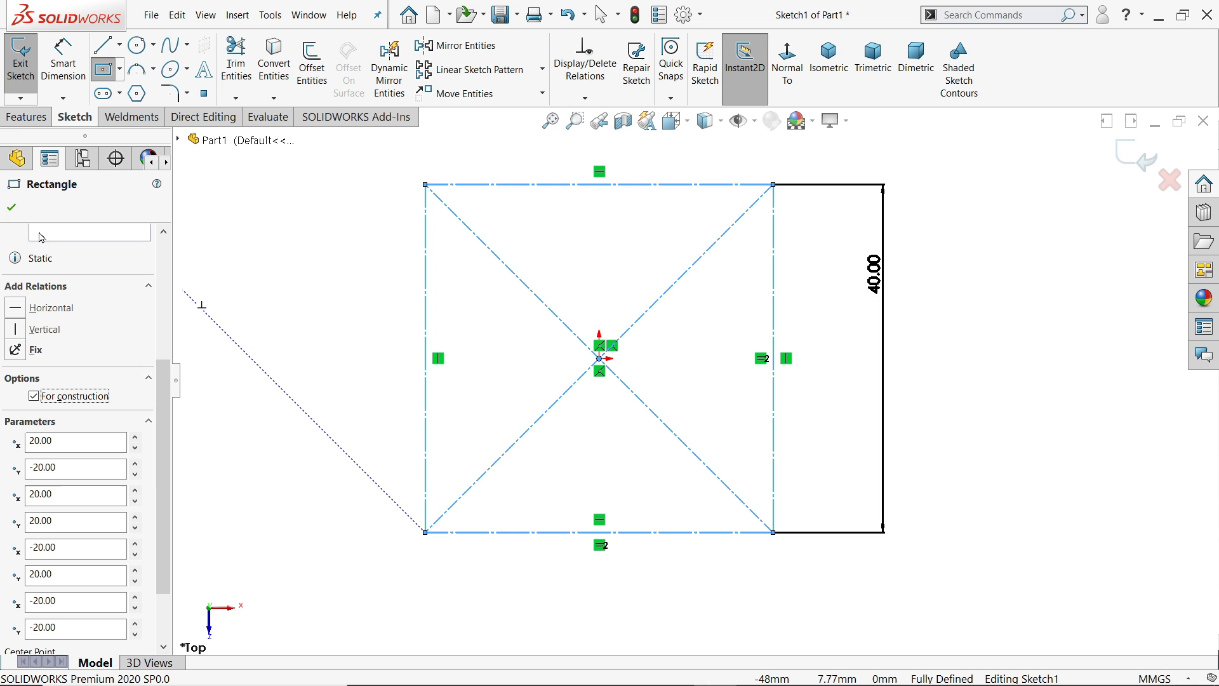
left_click(6, 210)
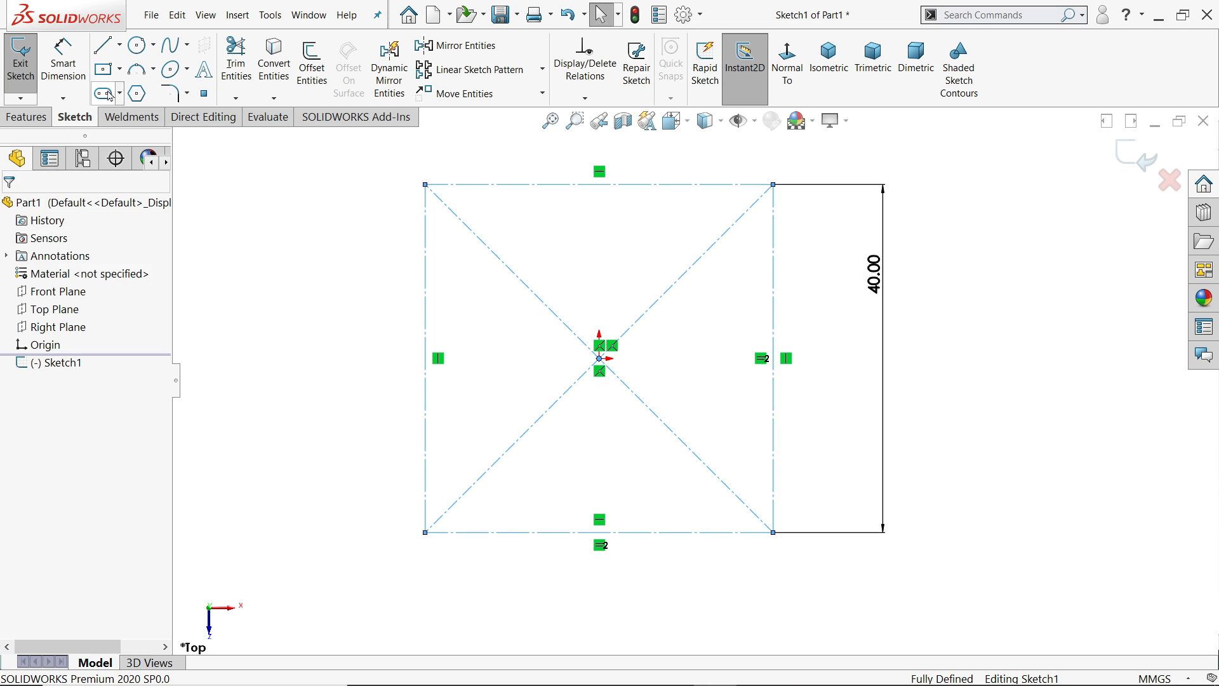
Draw an 8 mm diameter circle centred on the upper-left corner of the construction square.
left_click(135, 47)
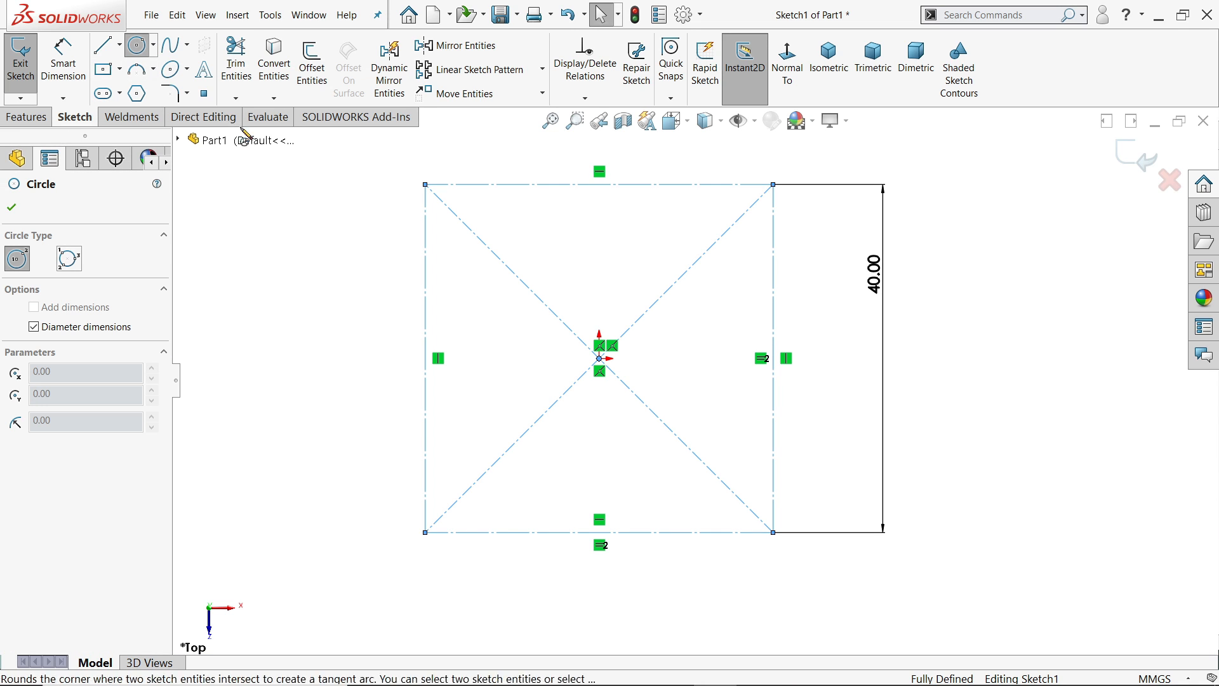
left_click(424, 184)
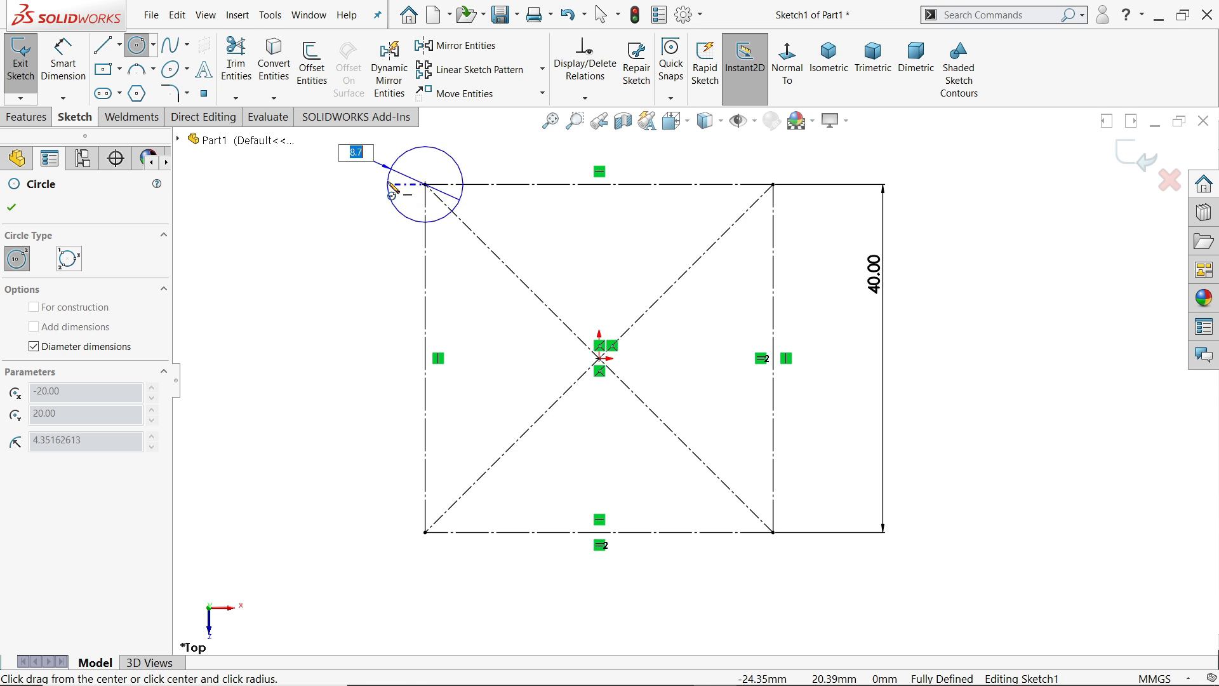
type("8")
key("Return")
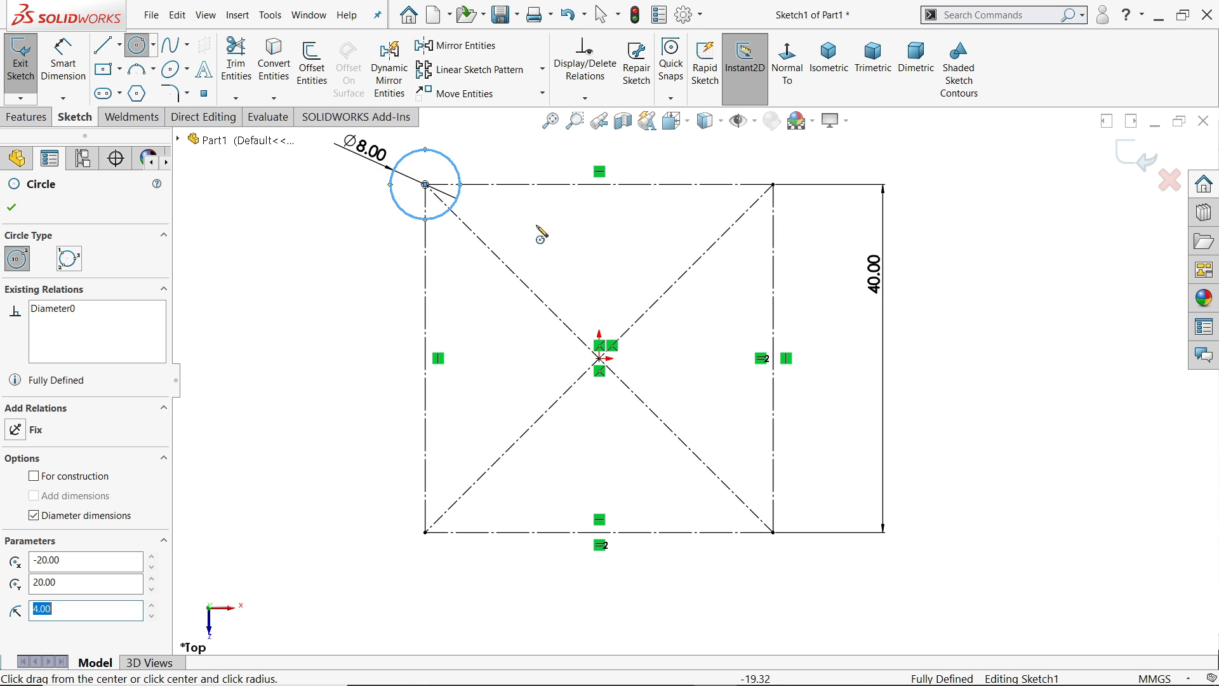
Draw circles on the upper-right, lower-right and lower-left corners, with radii of about 5.4, 8.8 and 10.4 mm.
left_click(773, 185)
left_click(820, 184)
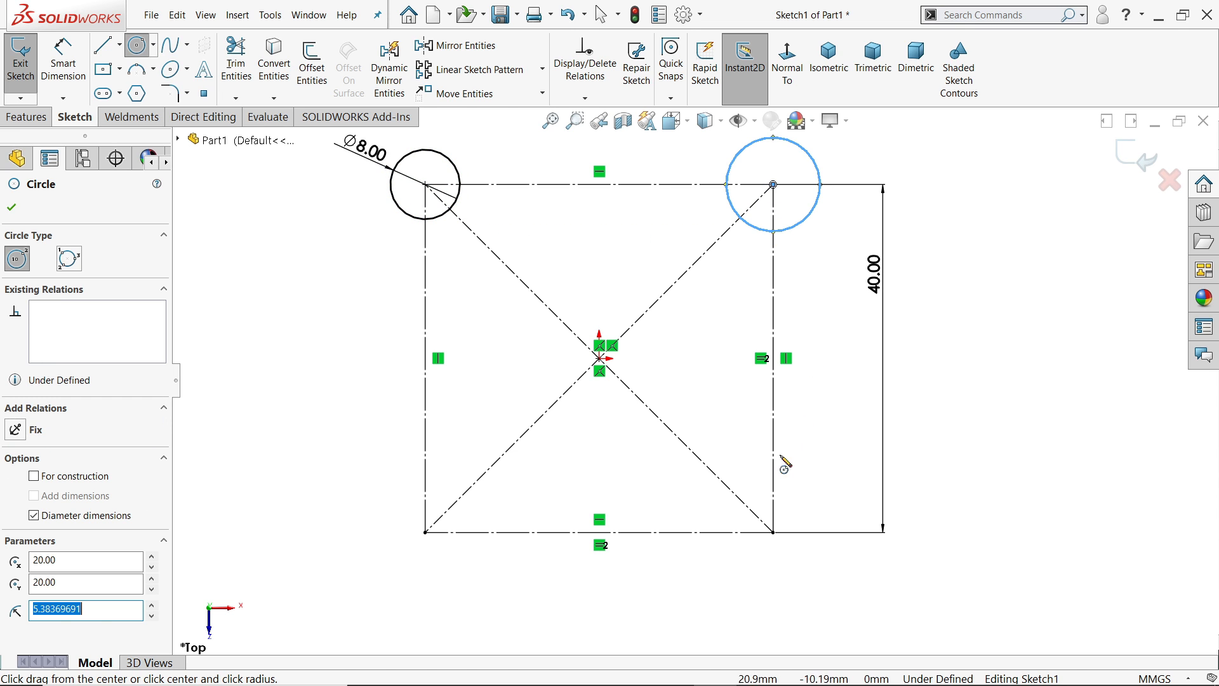
left_click(773, 532)
left_click(697, 532)
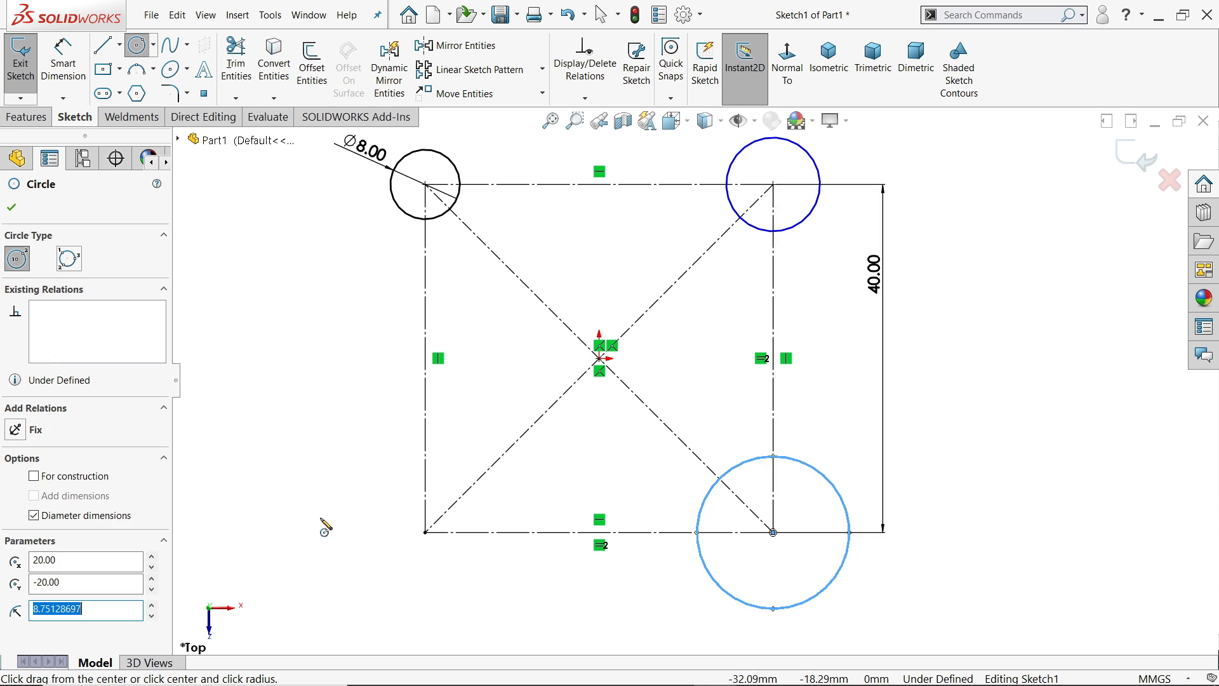
left_click(425, 532)
left_click(386, 450)
right_click(340, 353)
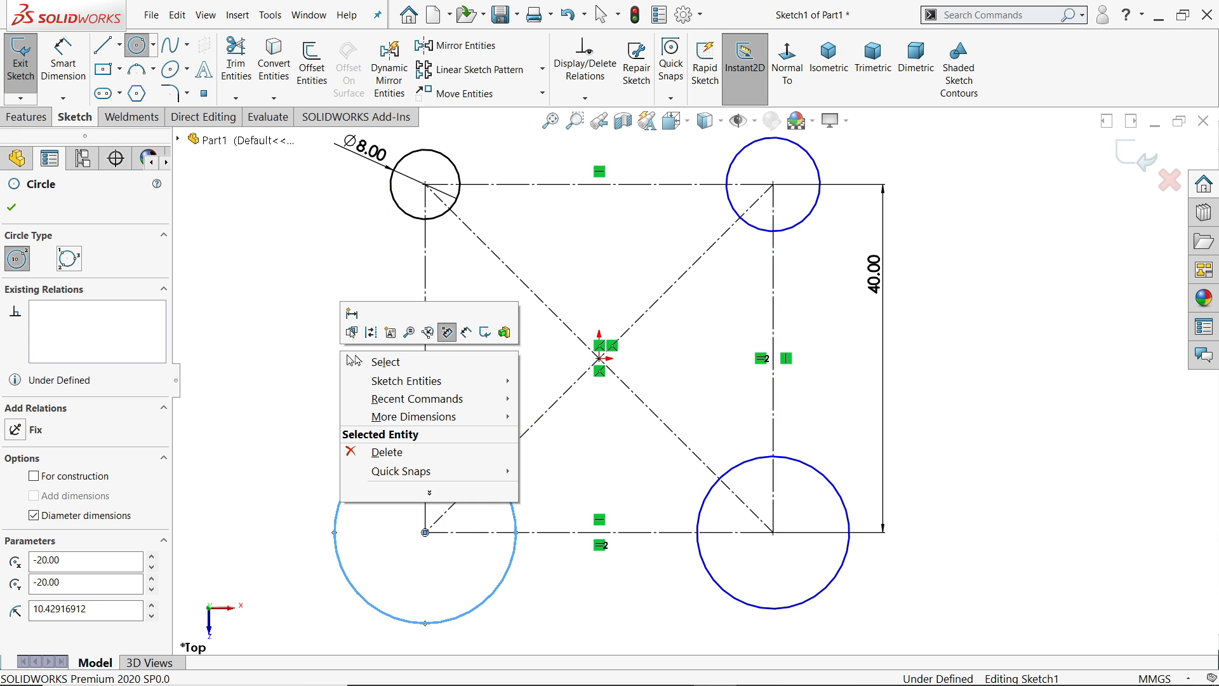
left_click(381, 361)
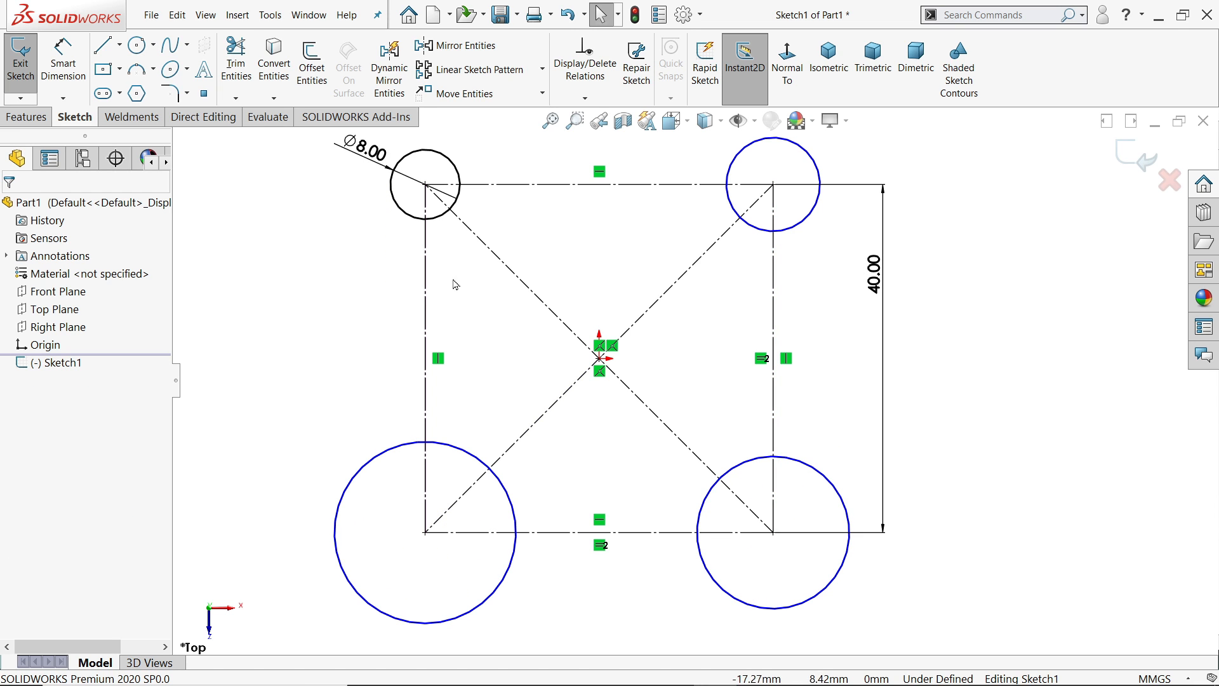
Apply an Equal relation to the four corner circles so they share the 8 mm circle's size.
left_click(448, 219)
left_click(462, 449, "ctrl")
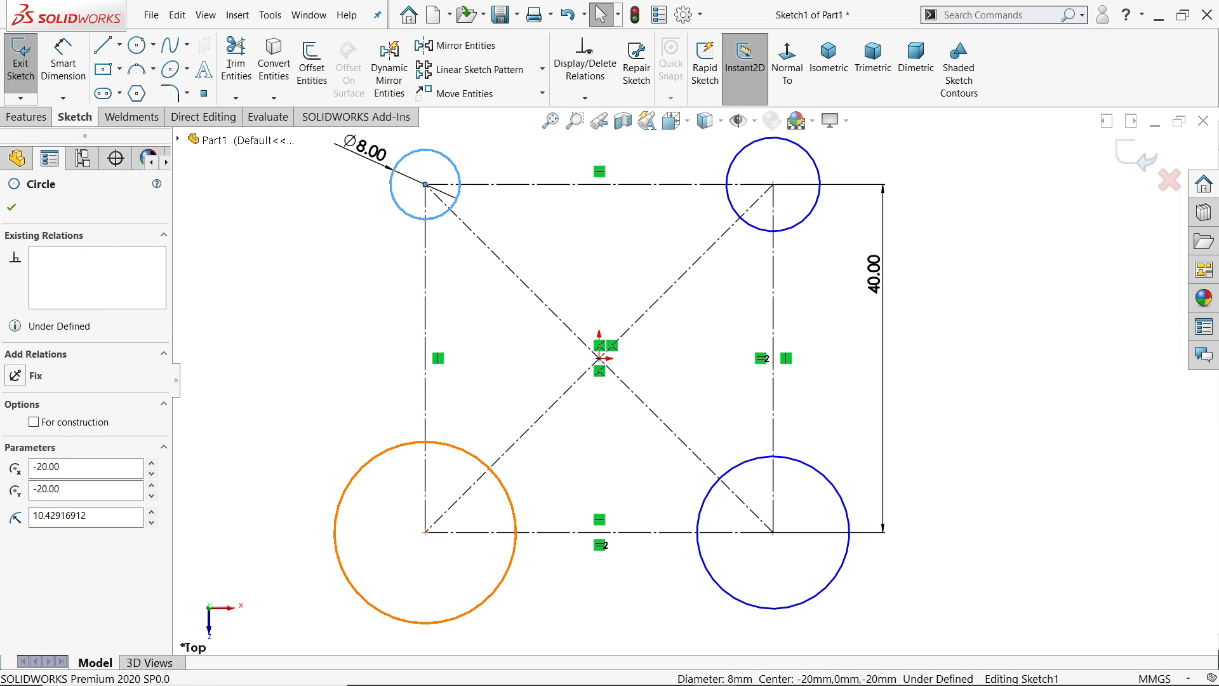
left_click(780, 234, "ctrl")
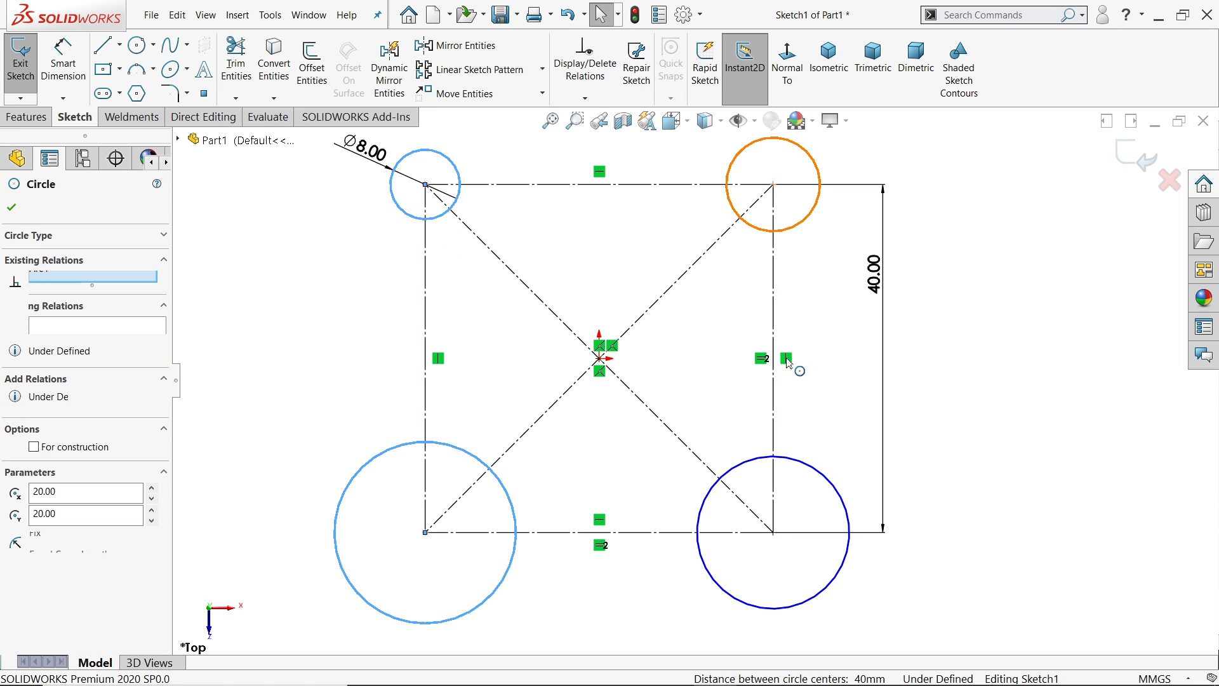
left_click(806, 468, "ctrl")
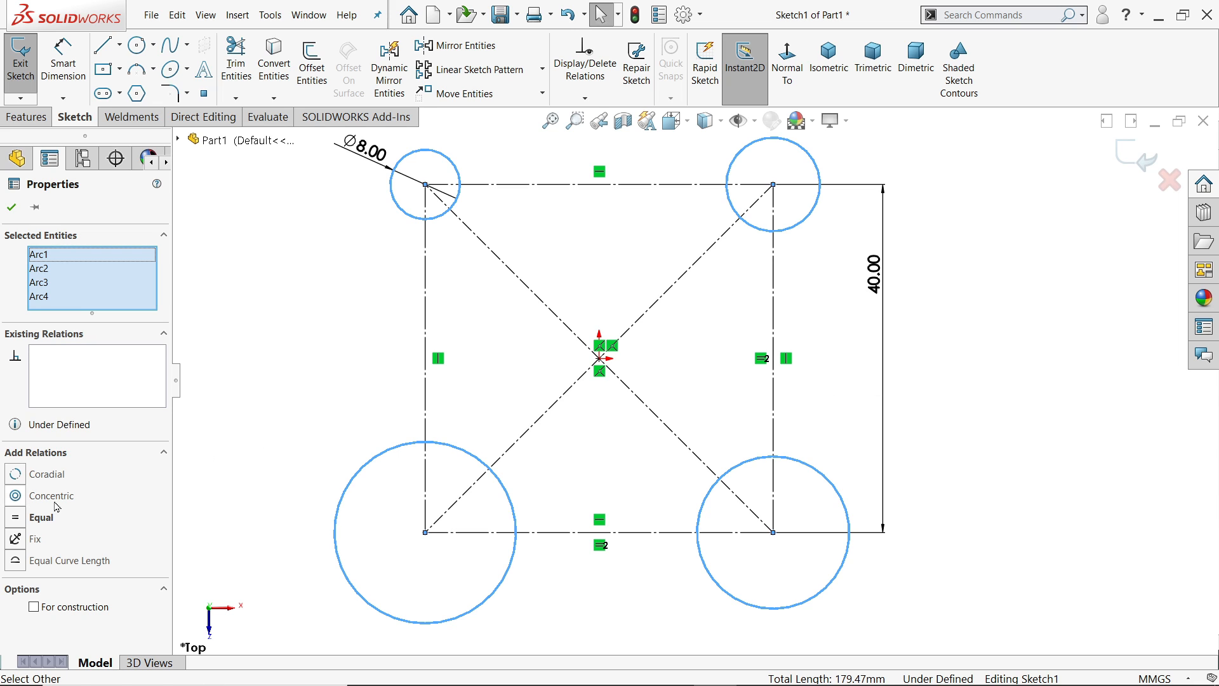
left_click(41, 518)
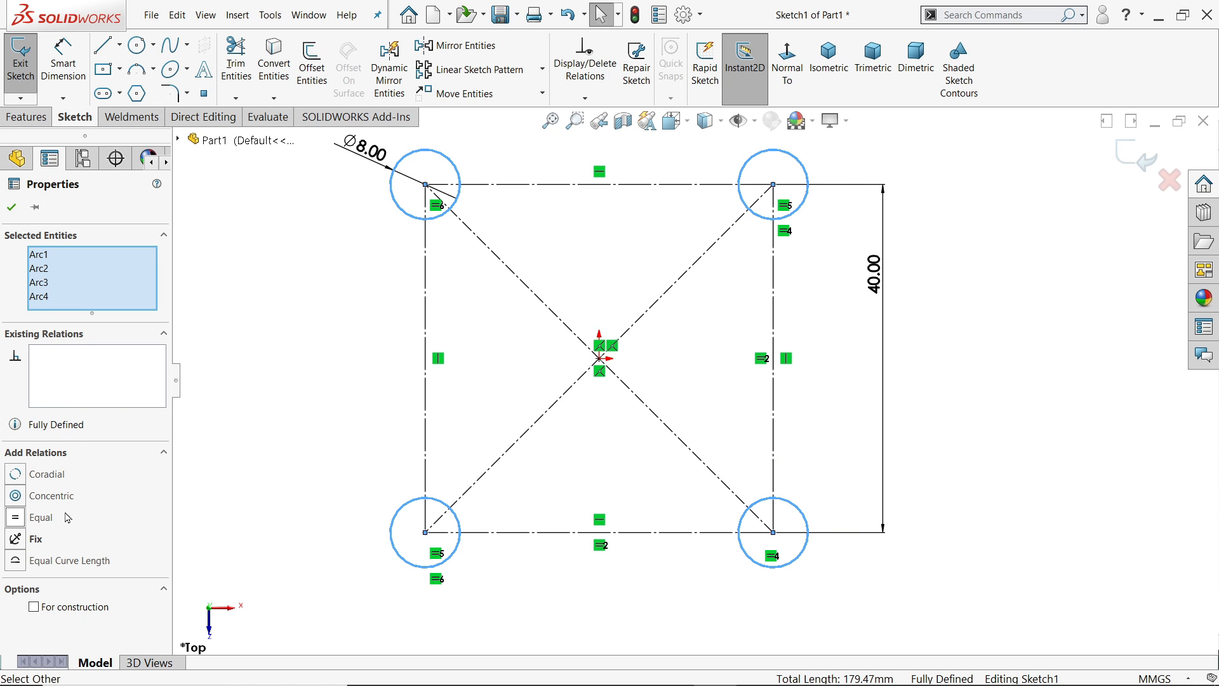
left_click(12, 207)
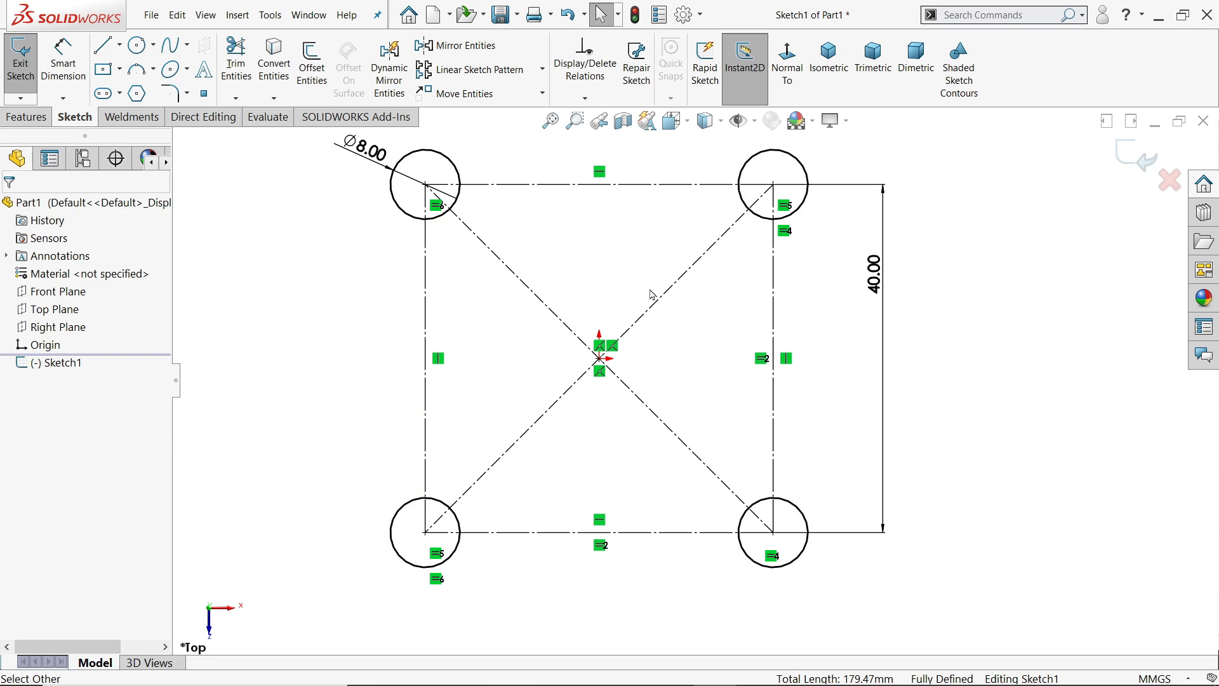
Sketch a 3 Point Arc of about 105 mm radius between the two upper circles, bulging outward above the construction square.
scroll(725, 294, "up", 1)
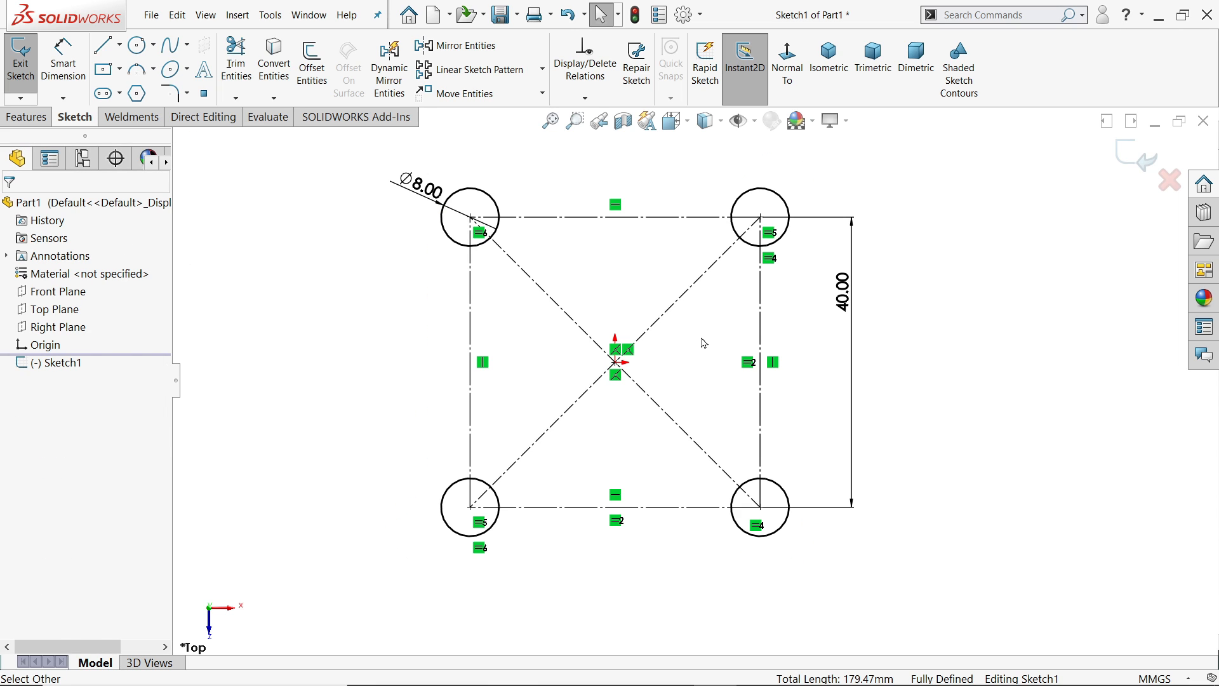
left_click(153, 69)
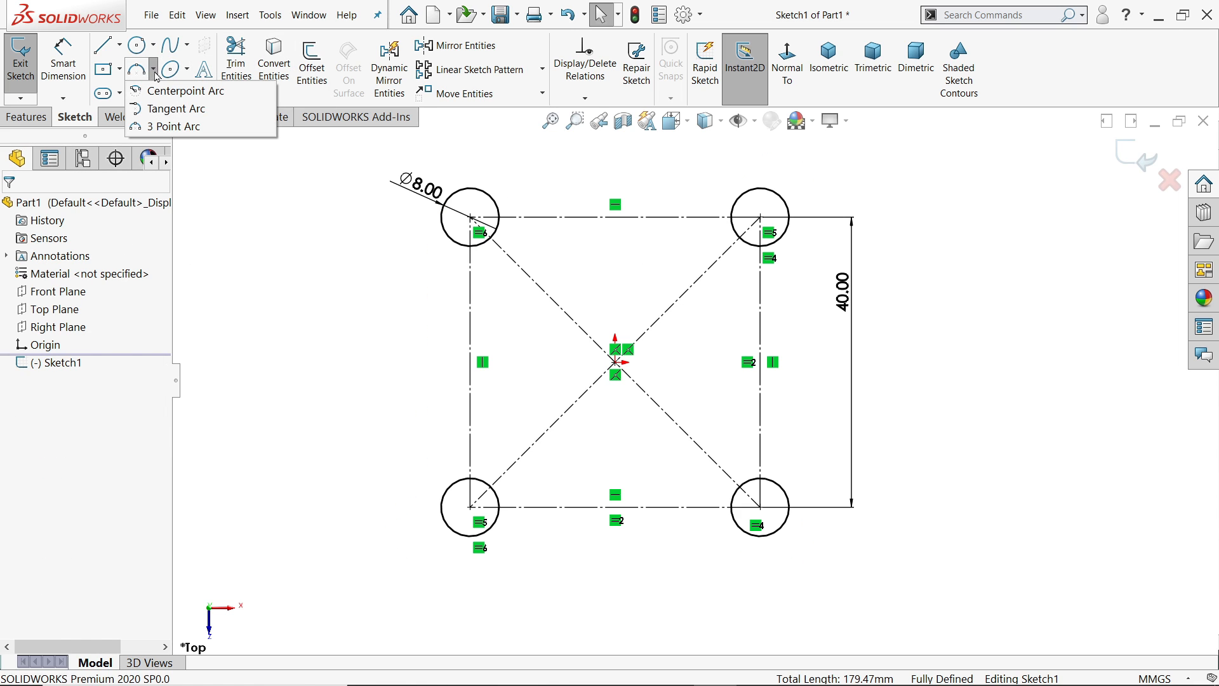
left_click(159, 129)
scroll(634, 204, "down", 4)
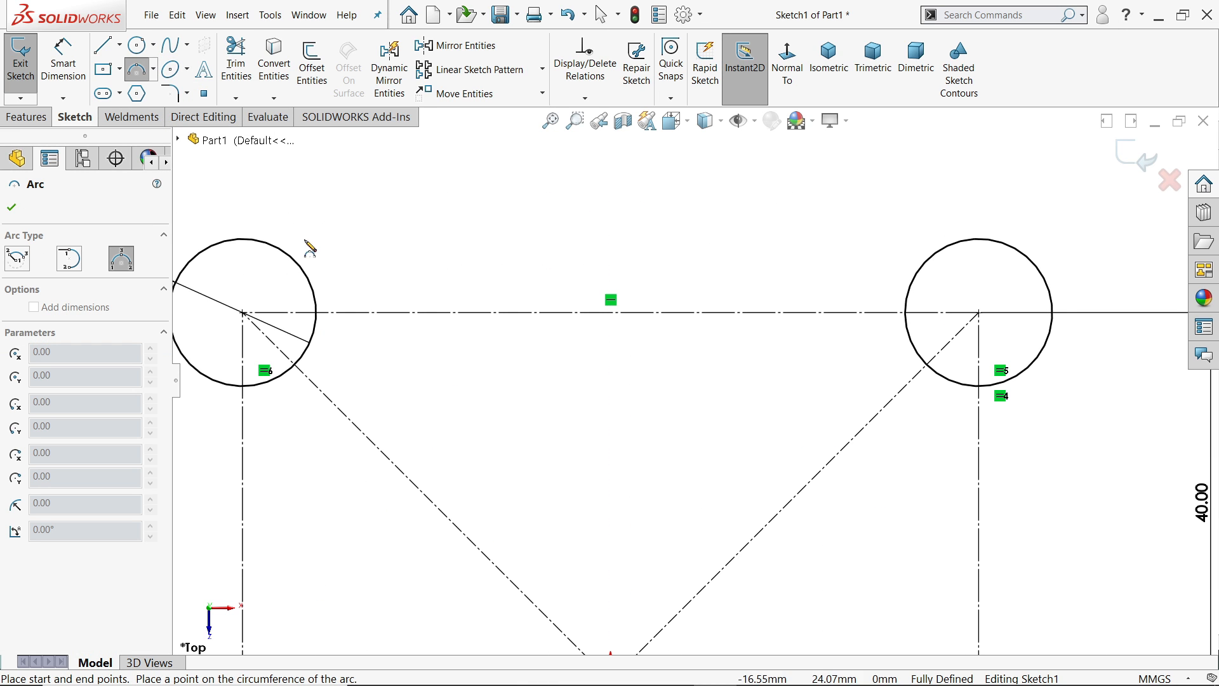
left_click(284, 249)
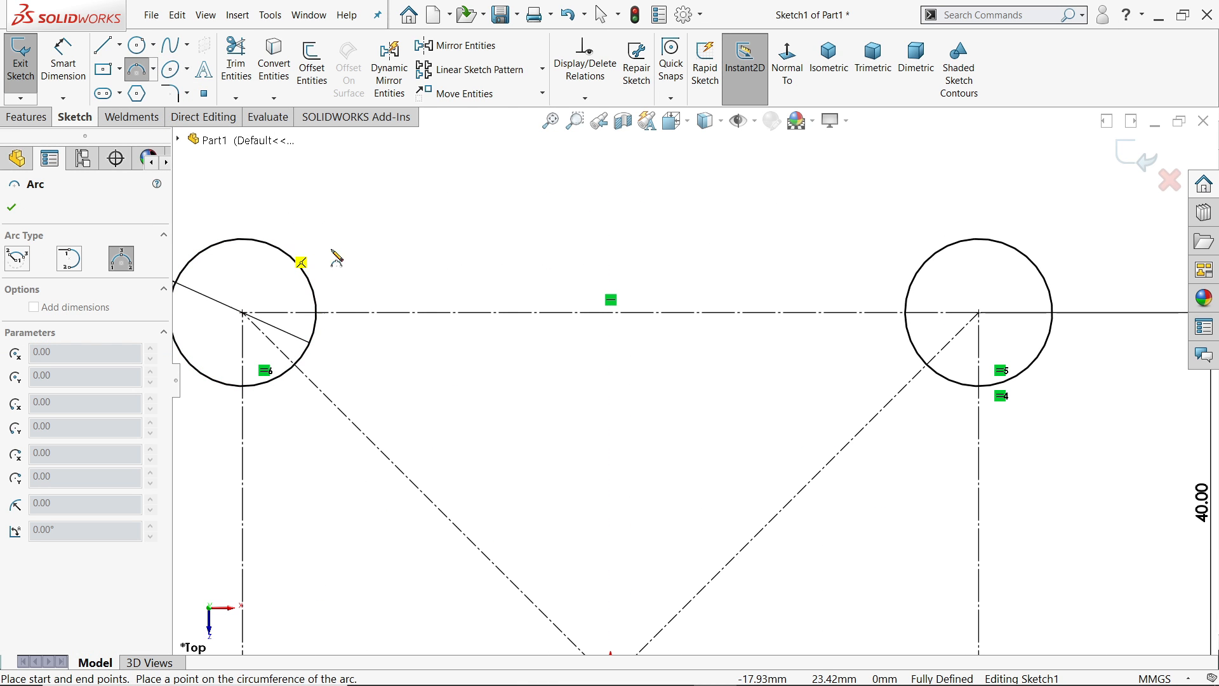
left_click(938, 250)
left_click(713, 228)
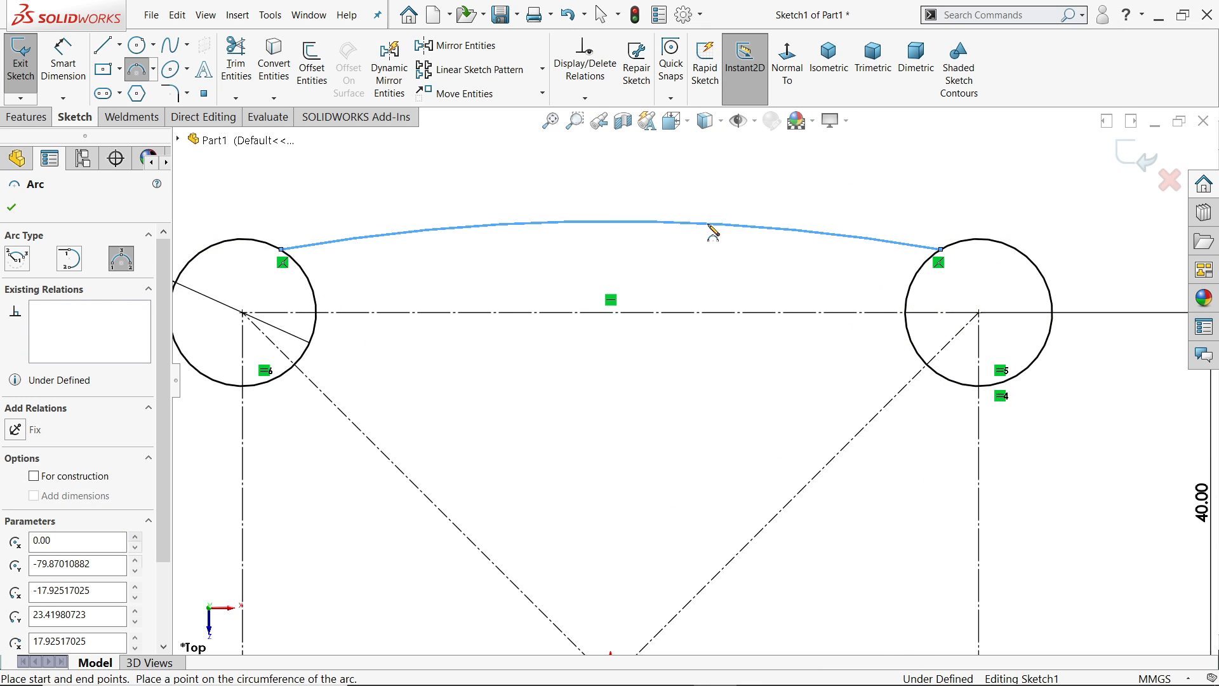
right_click(740, 182)
left_click(771, 195)
Make the upper arc tangent to both the upper-right and upper-left circles.
scroll(769, 206, "up", 2)
scroll(781, 327, "down", 1)
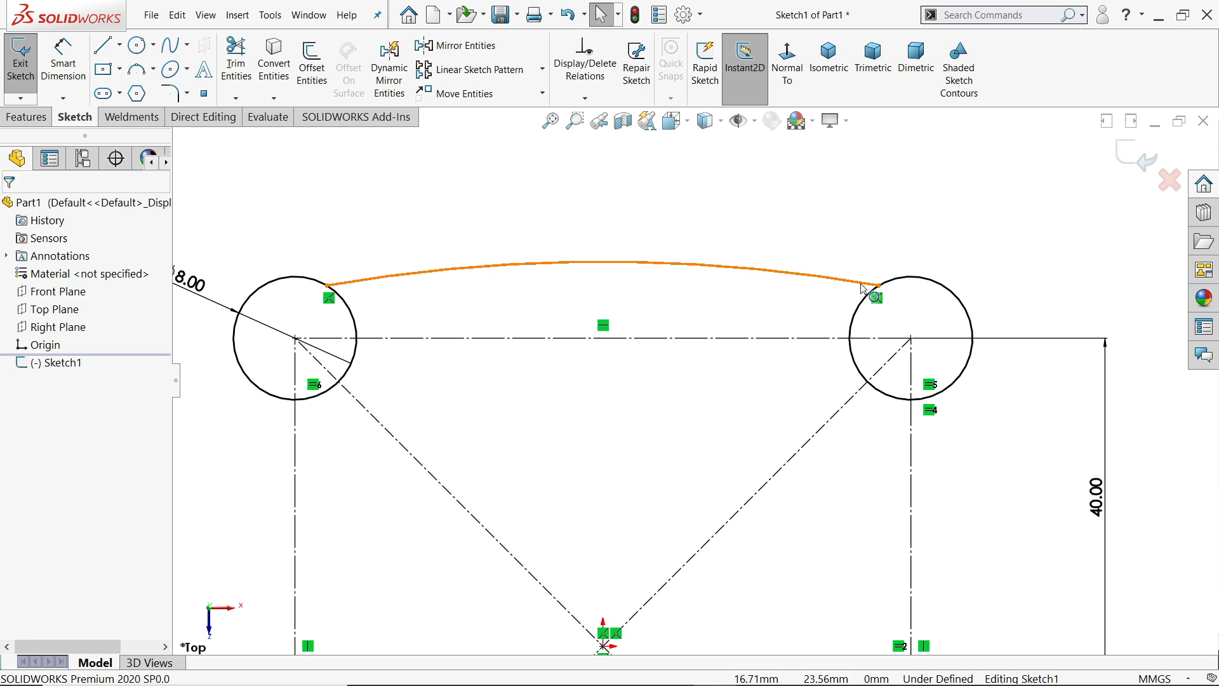
left_click(862, 288)
left_click(869, 295, "ctrl")
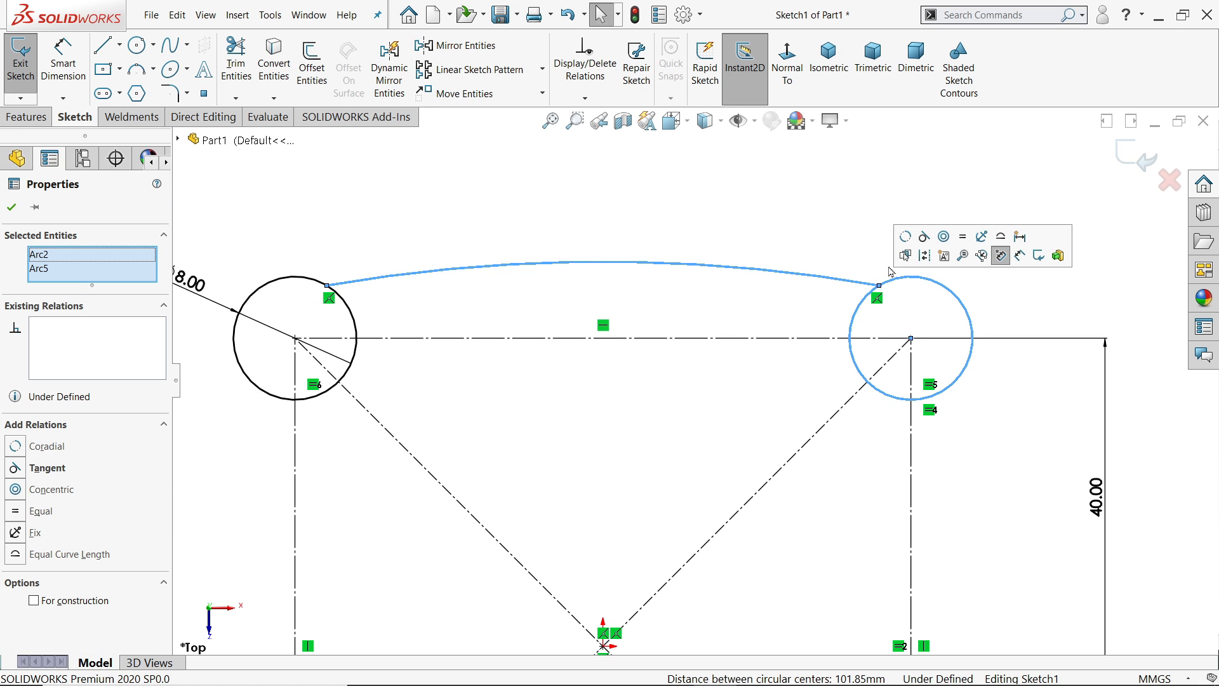
left_click(925, 242)
key("Escape")
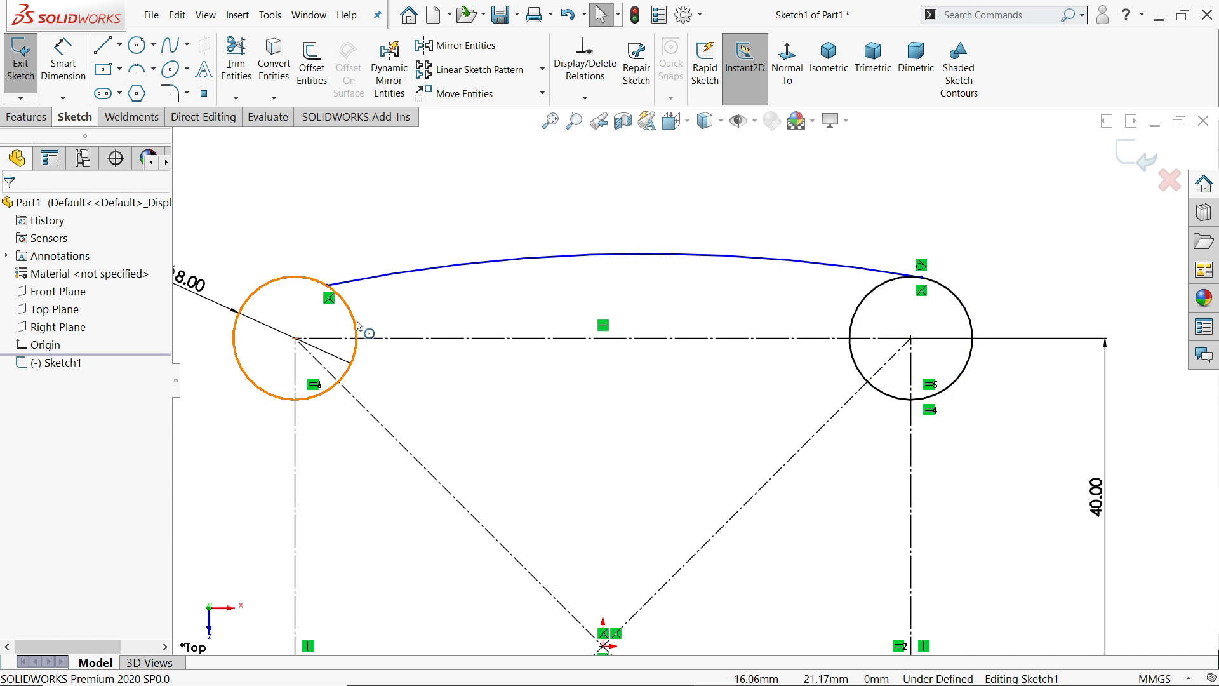
left_click(357, 326)
left_click(364, 283, "ctrl")
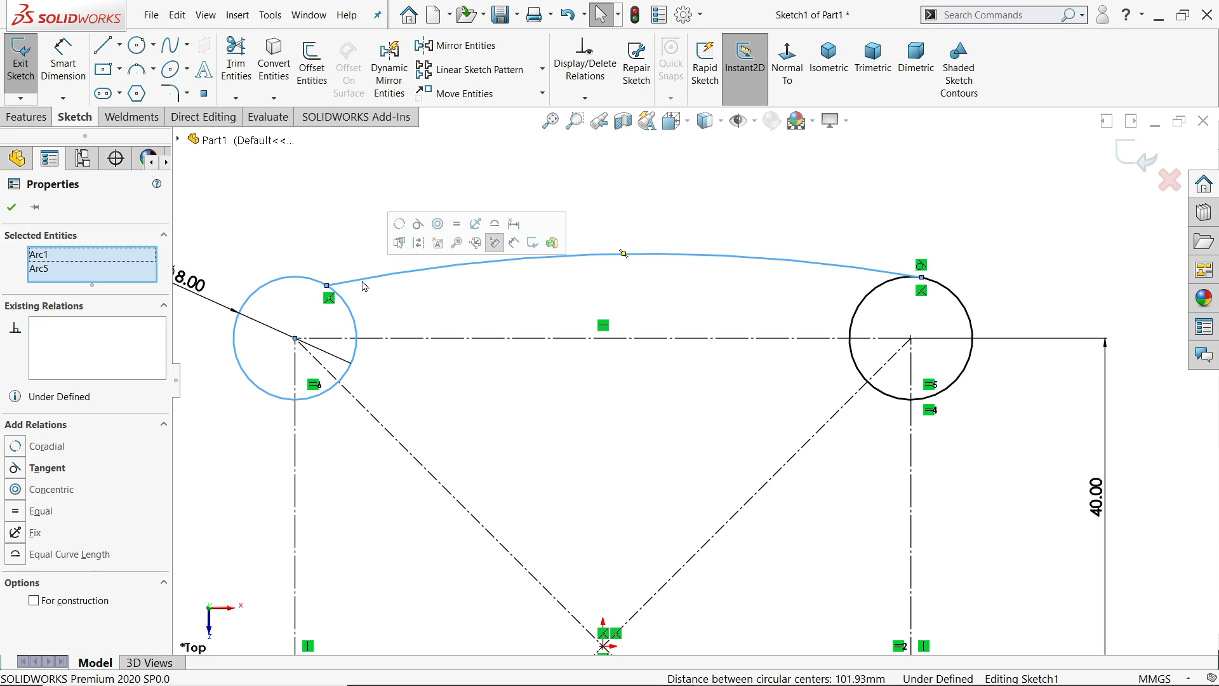
left_click(418, 224)
Dimension the upper arc's radius as 80 mm.
left_click(64, 64)
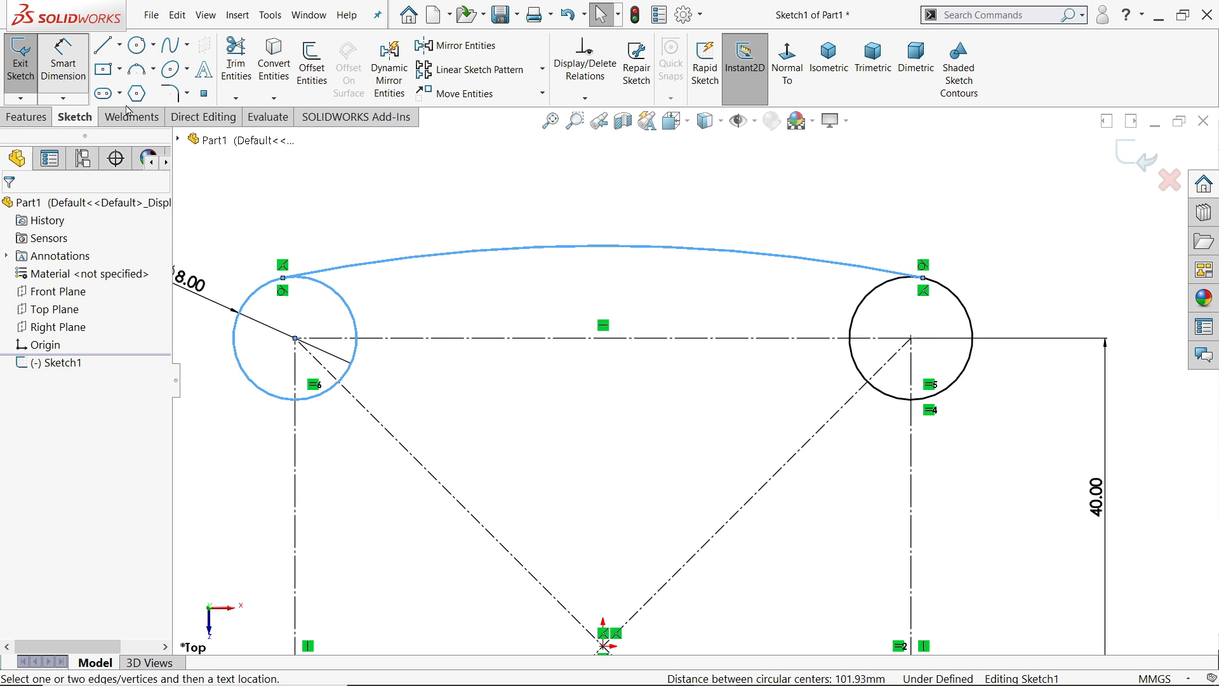
left_click(767, 254)
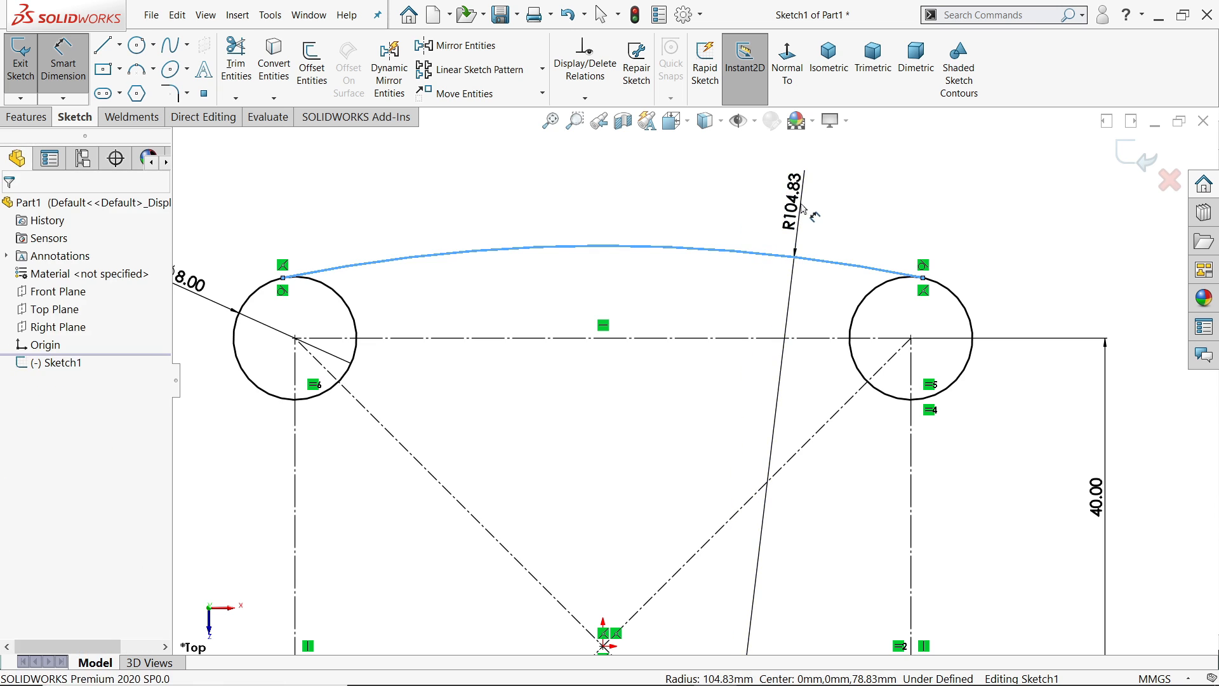
left_click(803, 209)
type("80")
key("Return")
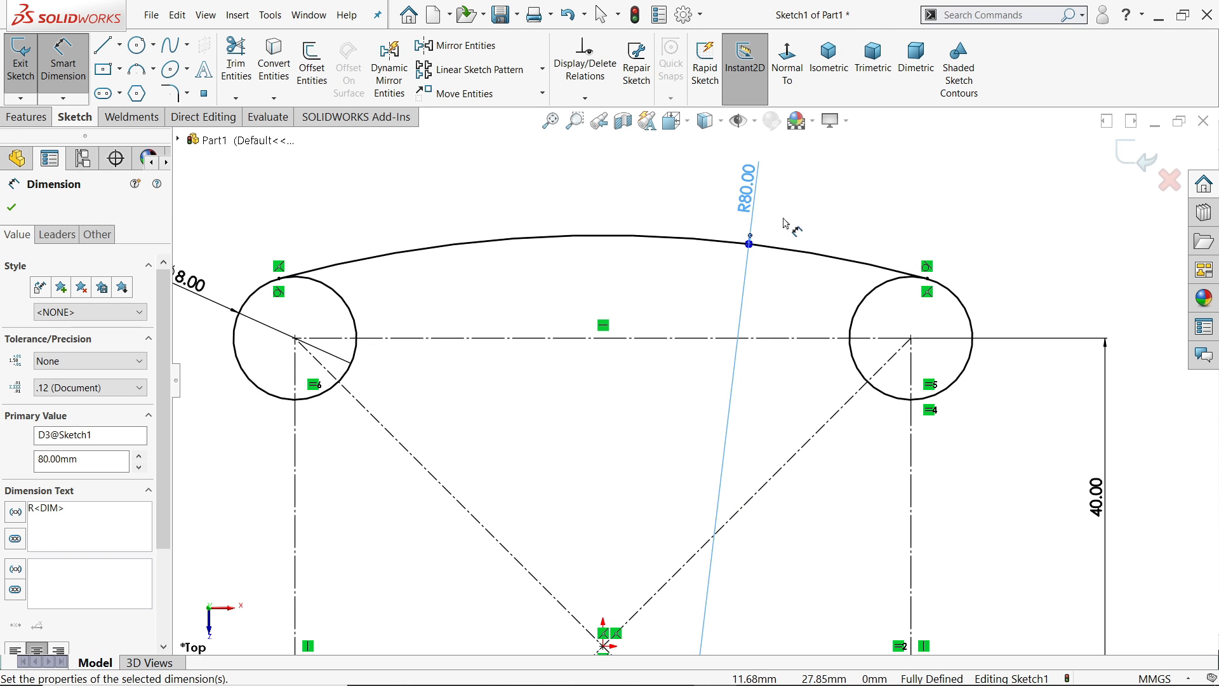
Draw a vertical centerline from the origin up to the upper arc.
left_click(120, 45)
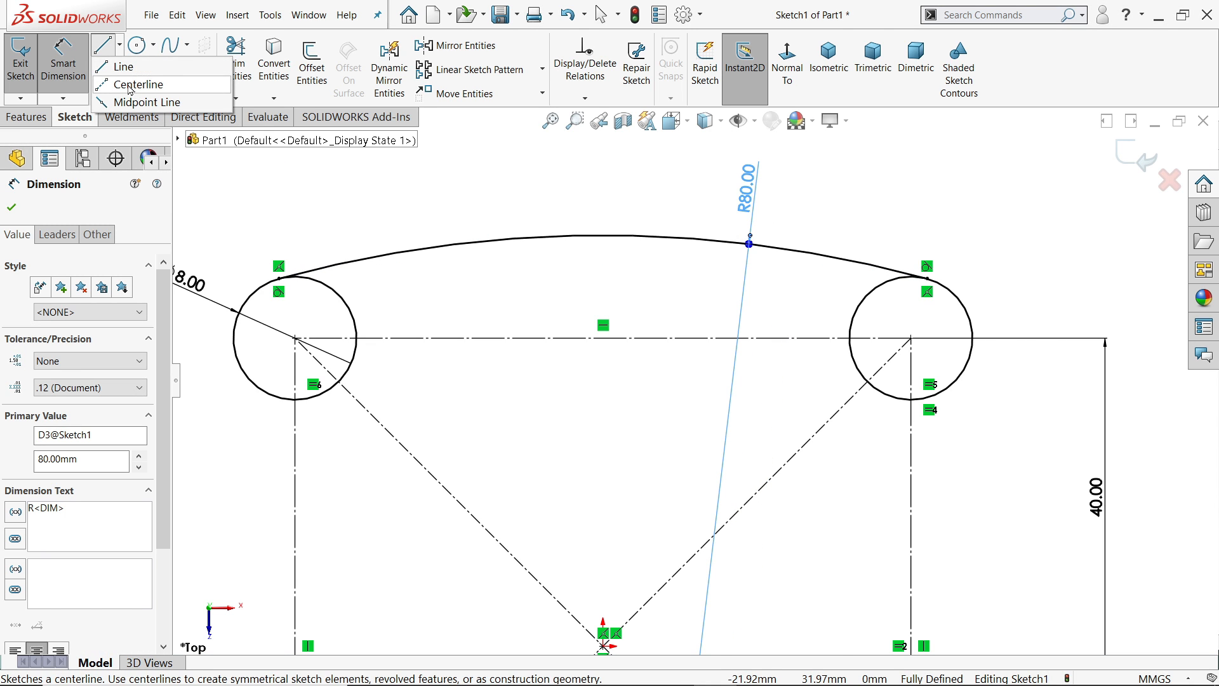
left_click(130, 85)
scroll(603, 507, "up", 3)
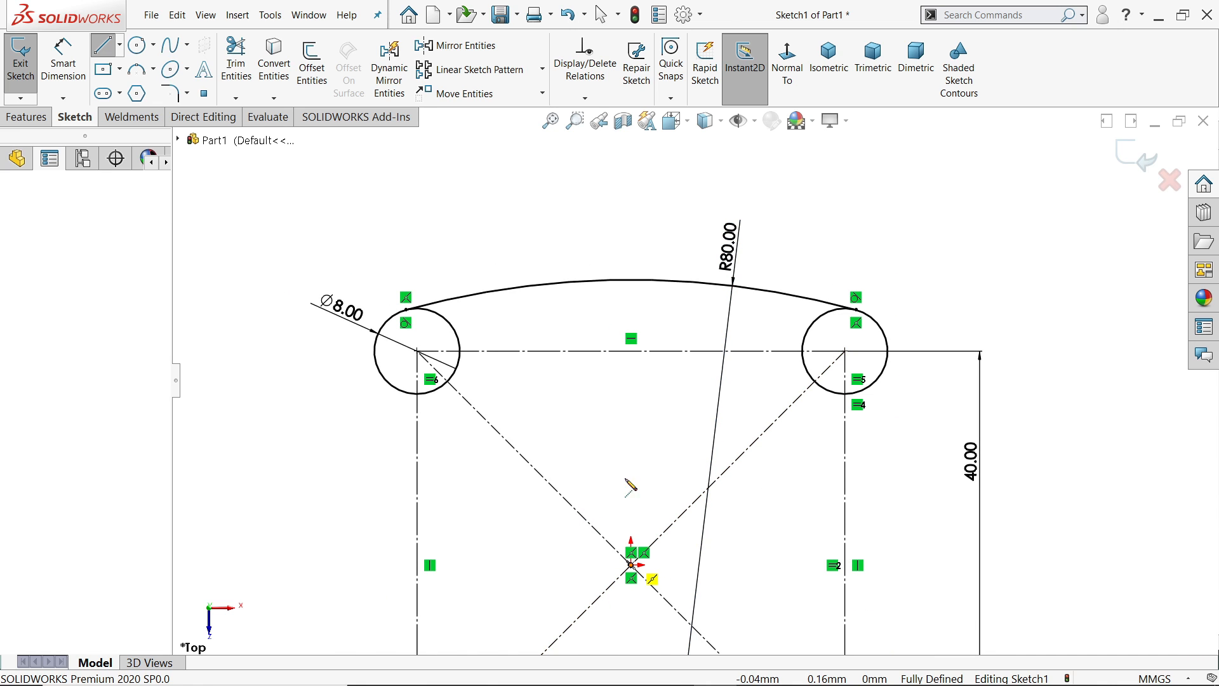
left_click(630, 565)
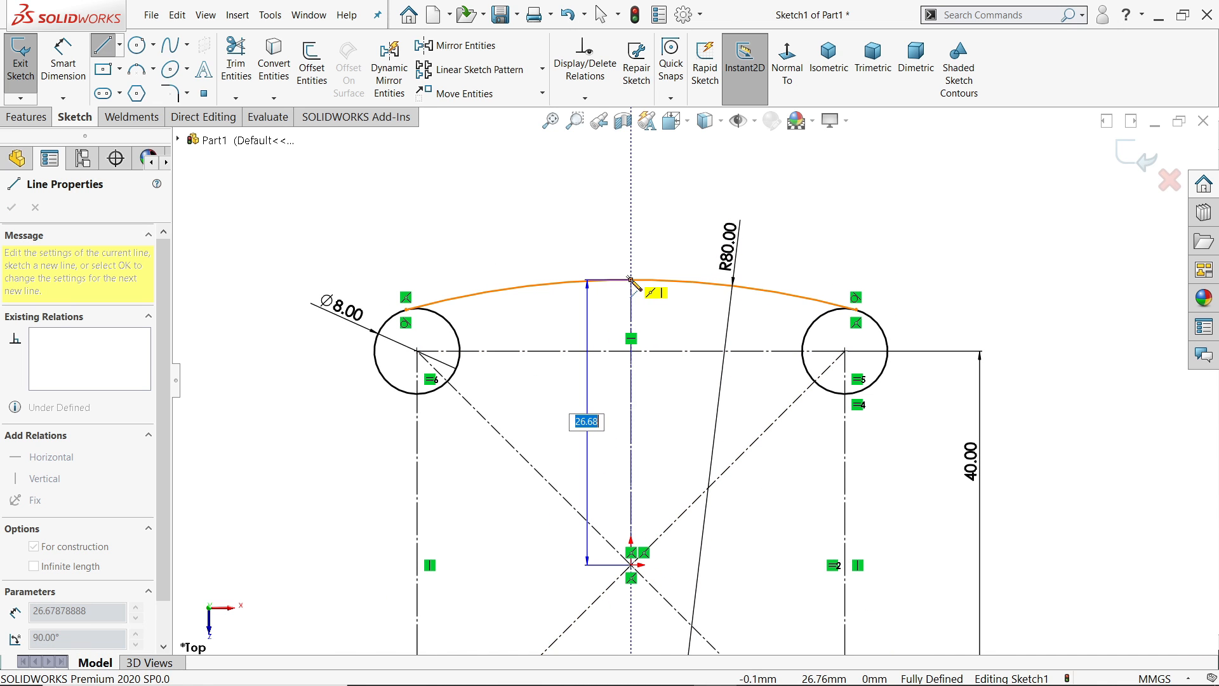
left_click(630, 279)
right_click(619, 234)
left_click(635, 245)
Create a circular sketch pattern of the 80 mm radius arc and the vertical centerline about the origin, with 4 equally spaced instances over 360 degrees.
scroll(659, 462, "up", 4)
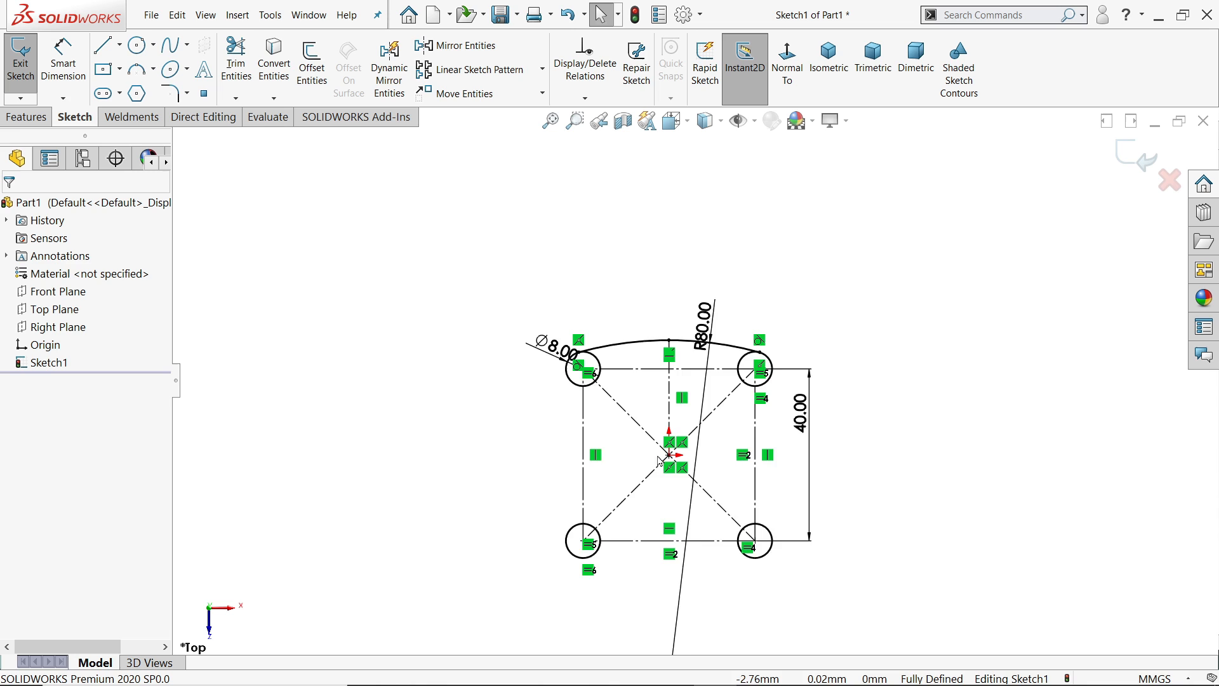
scroll(659, 462, "down", 3)
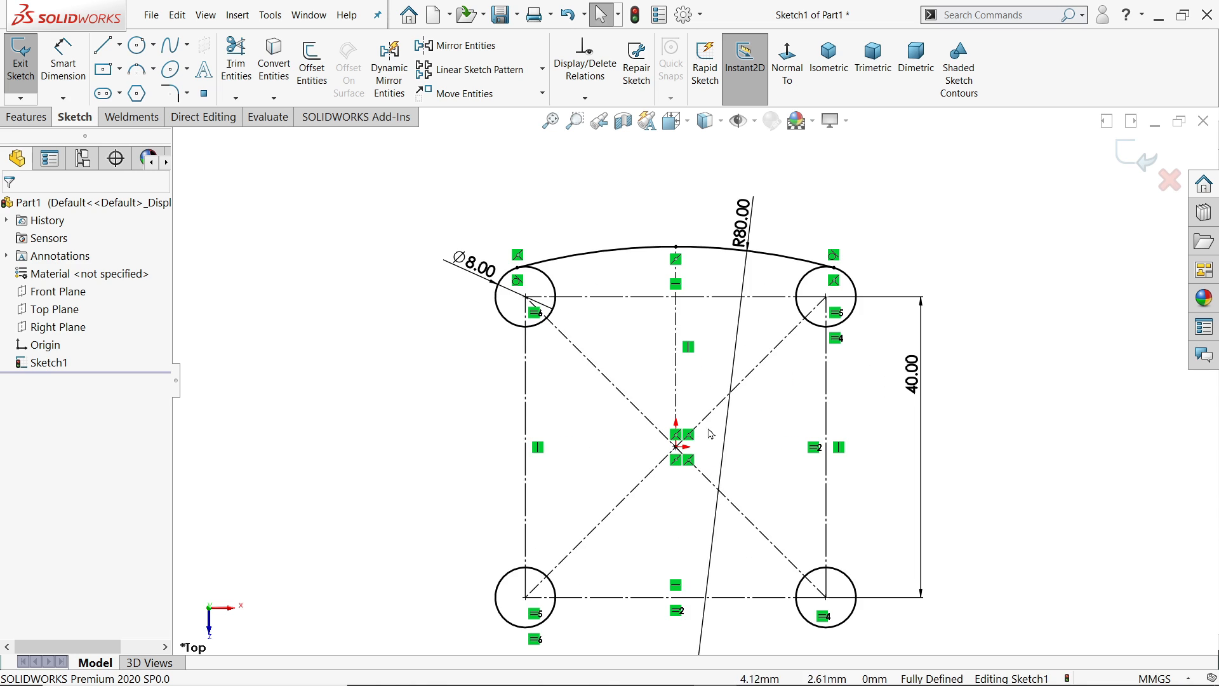
left_click(543, 79)
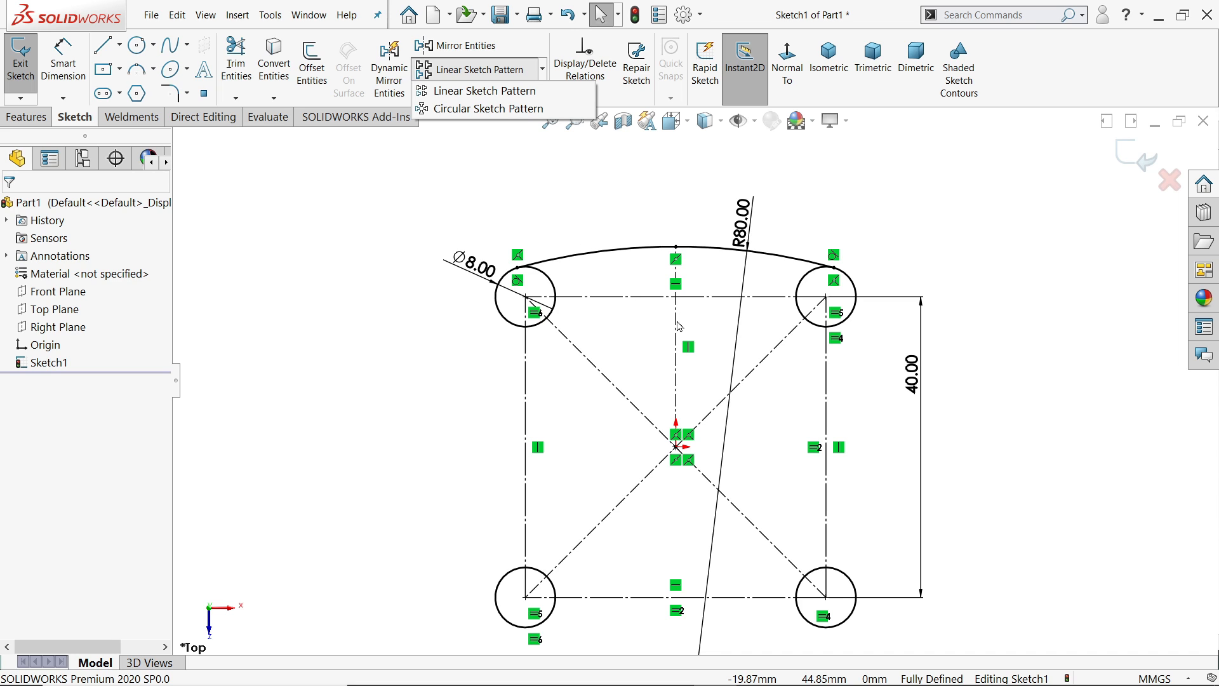
left_click(489, 108)
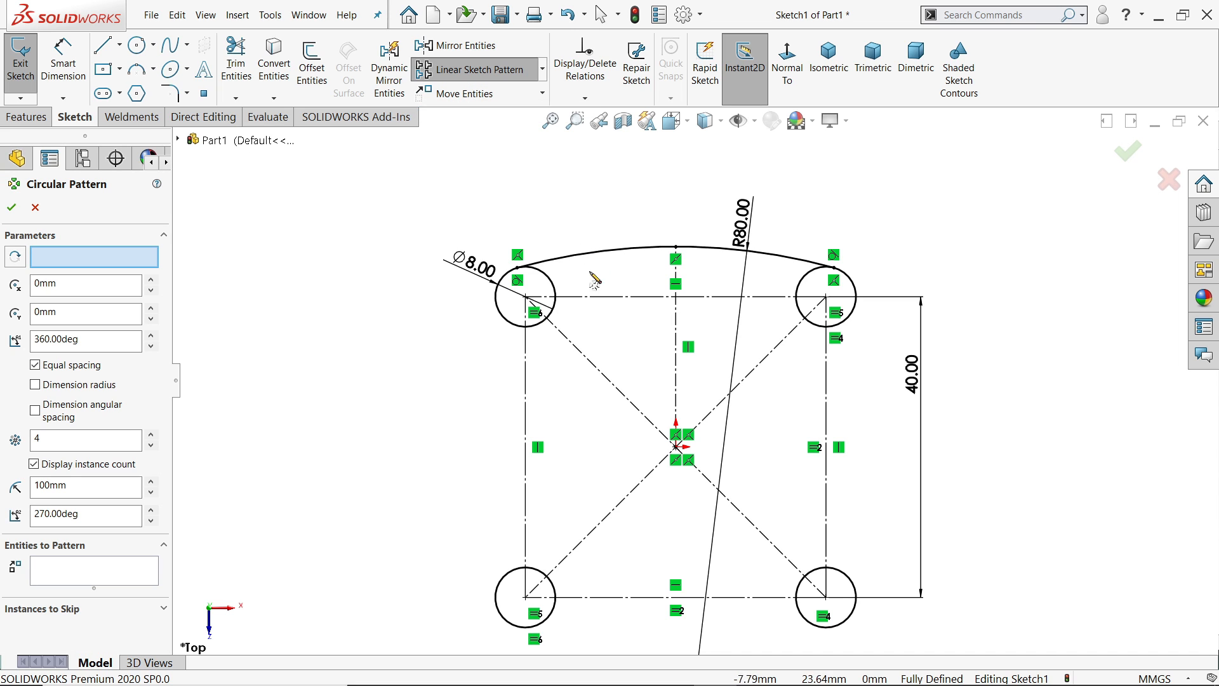
left_click(94, 570)
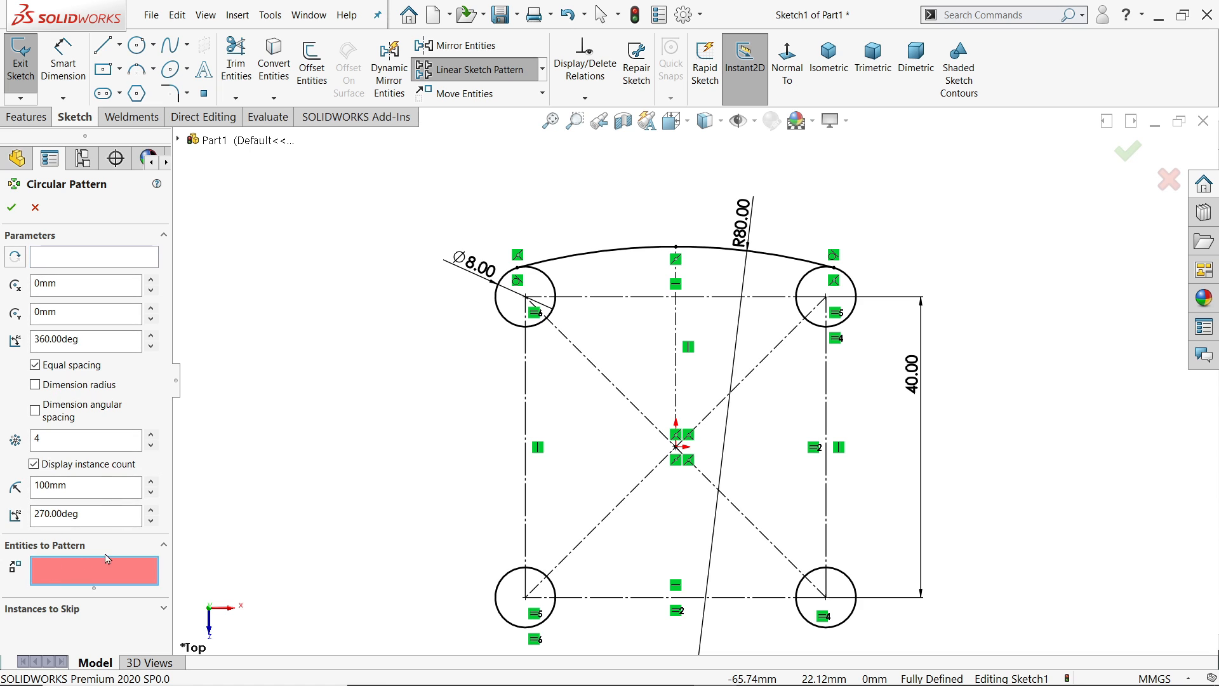
left_click(636, 250)
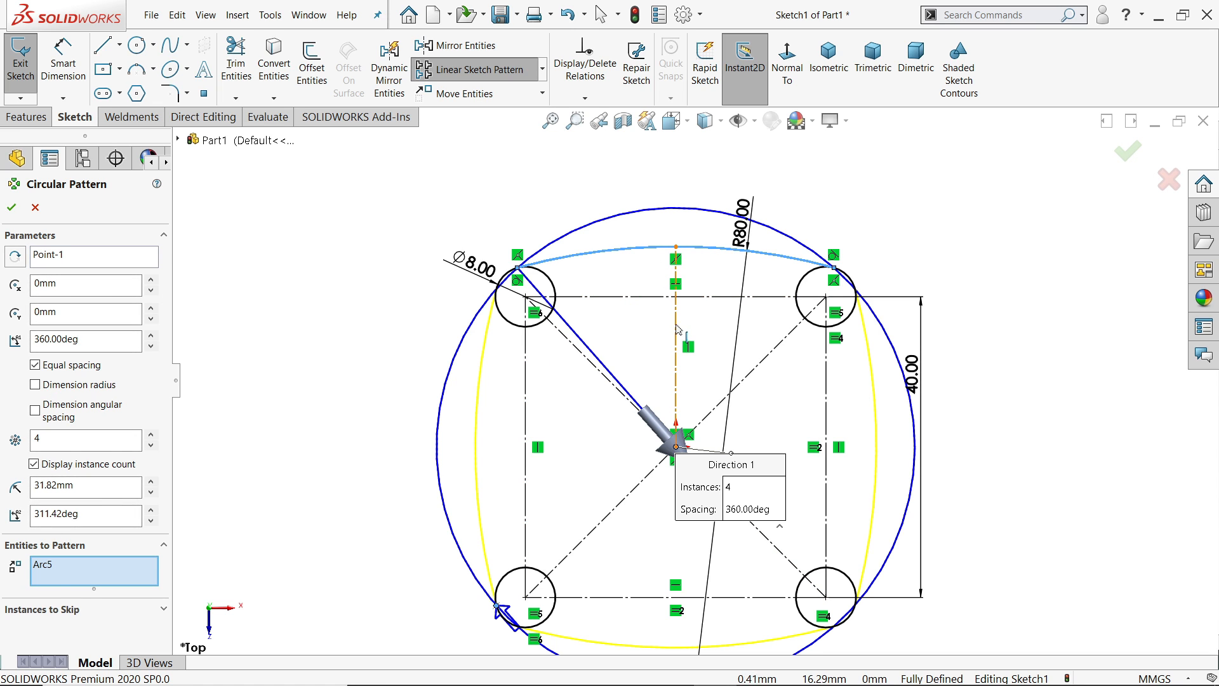
left_click(675, 326)
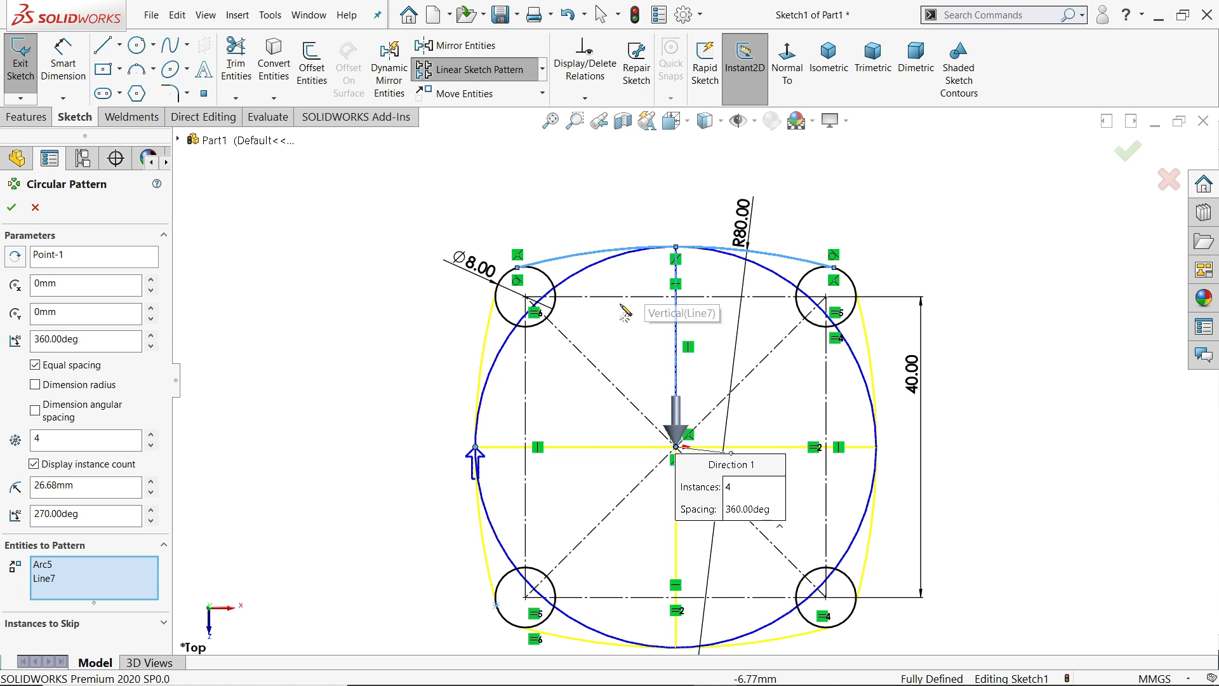
left_click(75, 256)
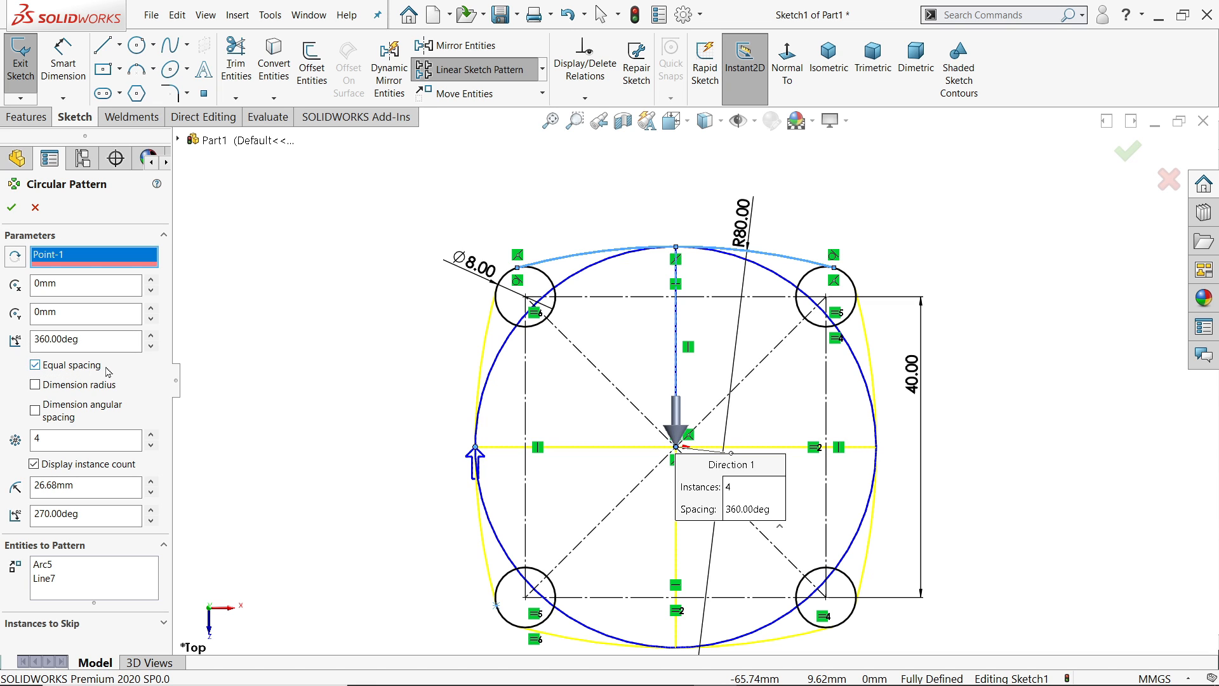
scroll(693, 384, "up", 3)
scroll(706, 415, "down", 3)
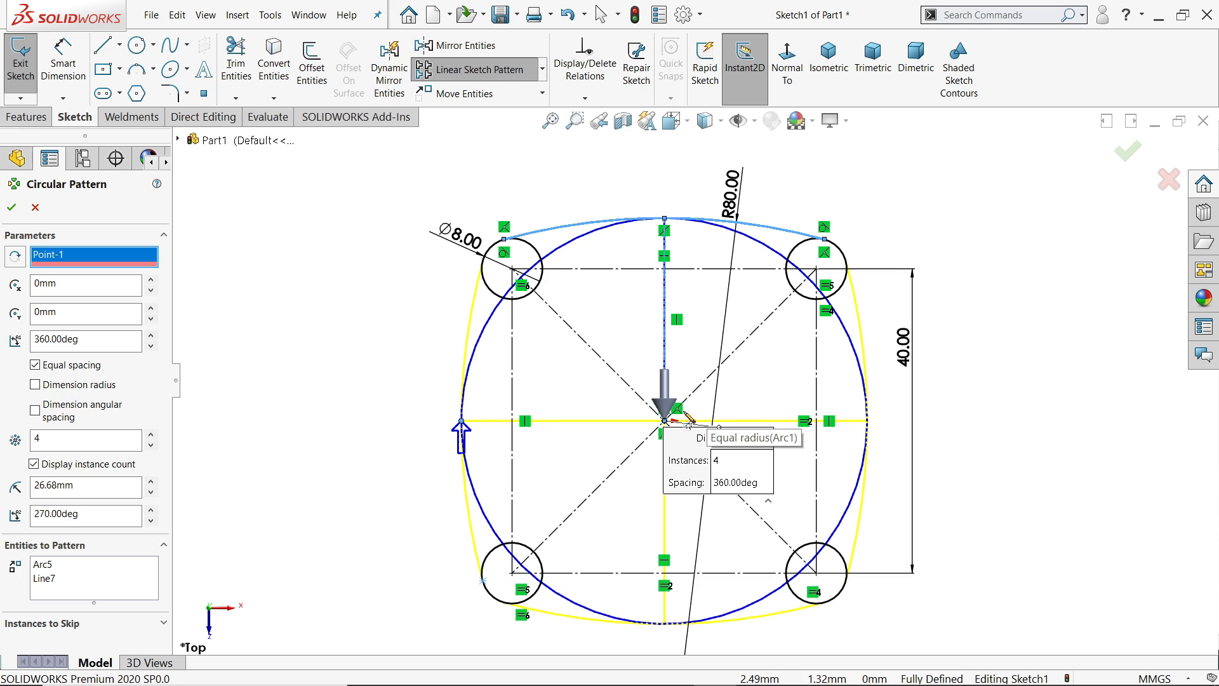
double_click(64, 438)
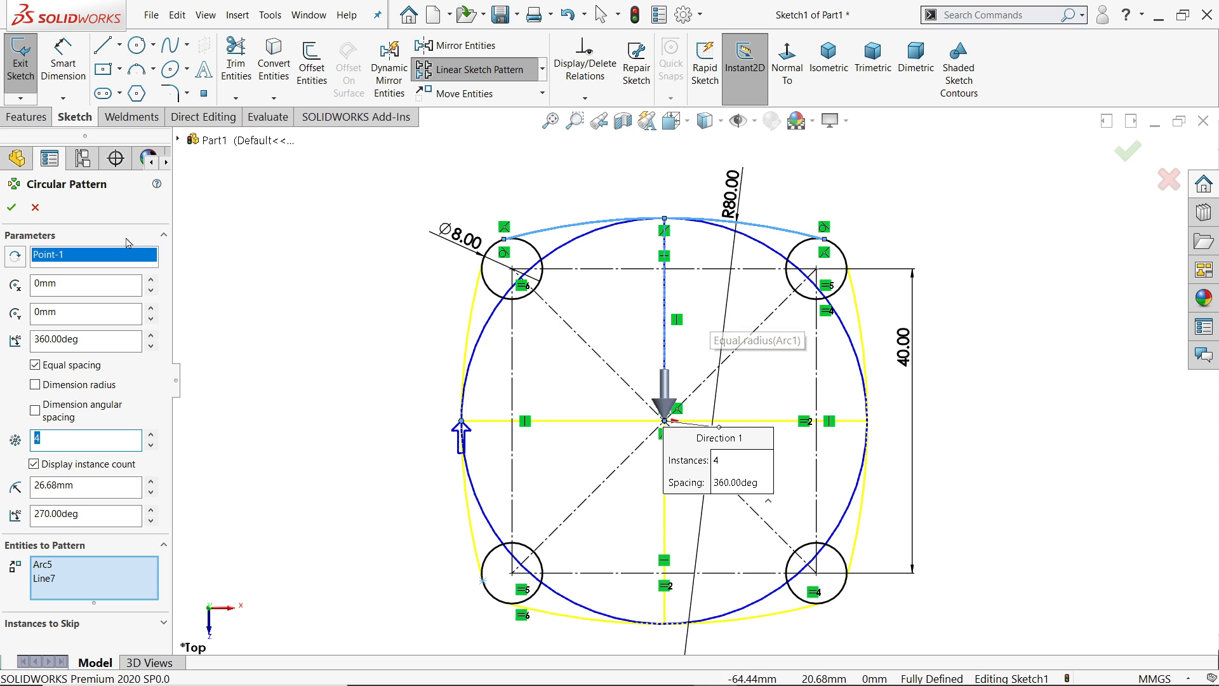
left_click(12, 207)
left_click(413, 272)
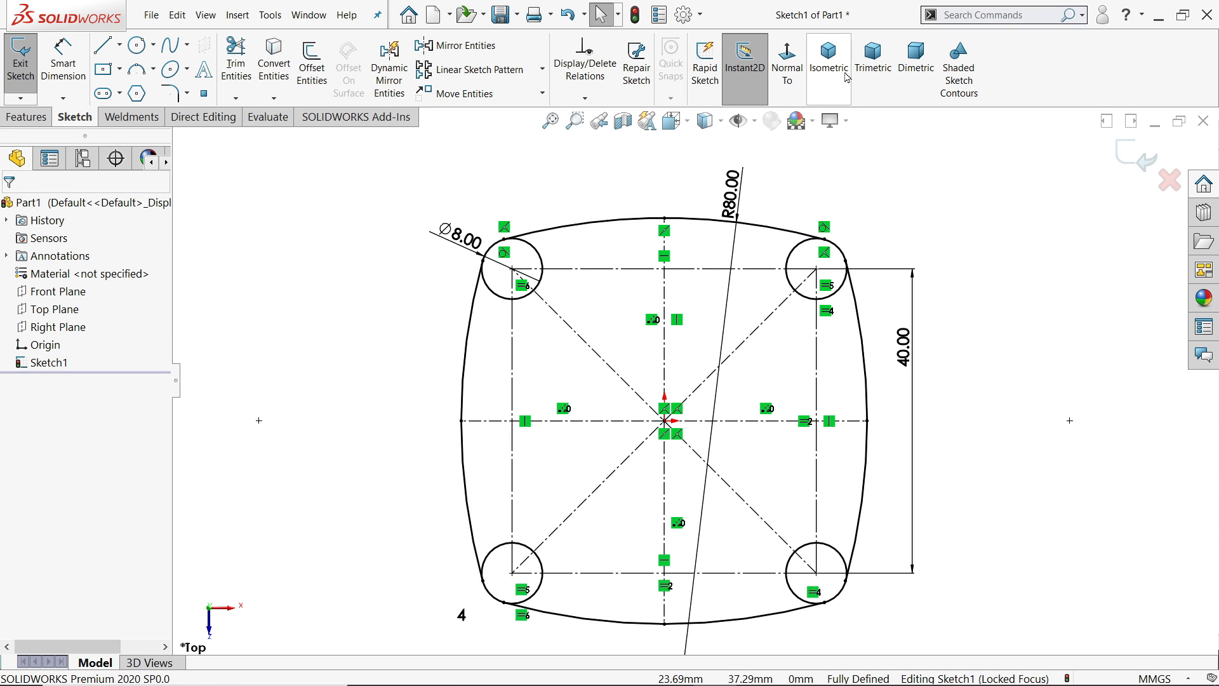
Extrude the flange sketch's central region and its four corner circles upward 10 mm as one blind boss.
left_click(829, 61)
left_click(1136, 156)
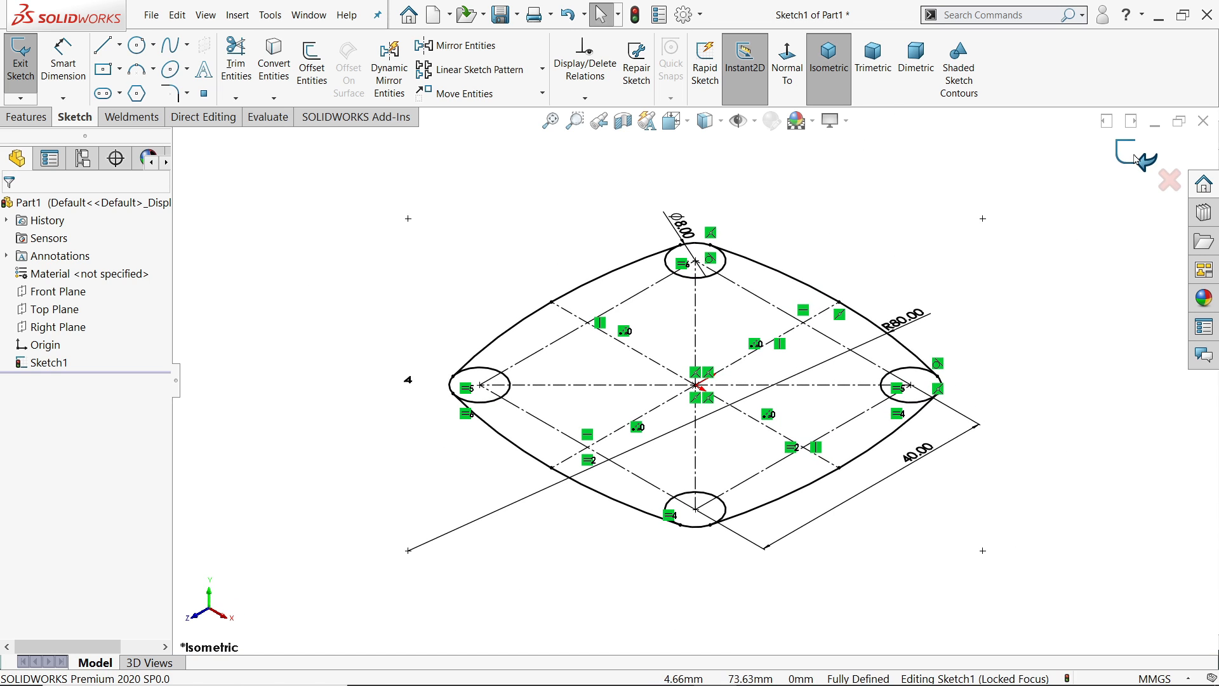
left_click(28, 64)
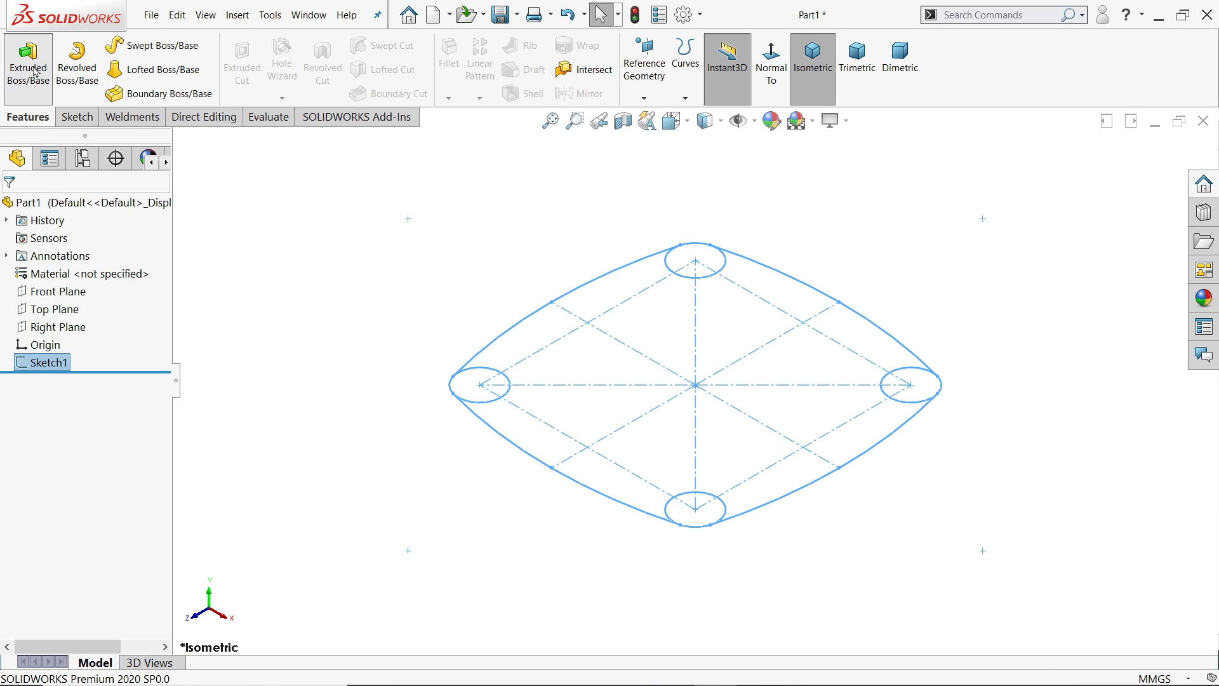
scroll(794, 363, "down", 3)
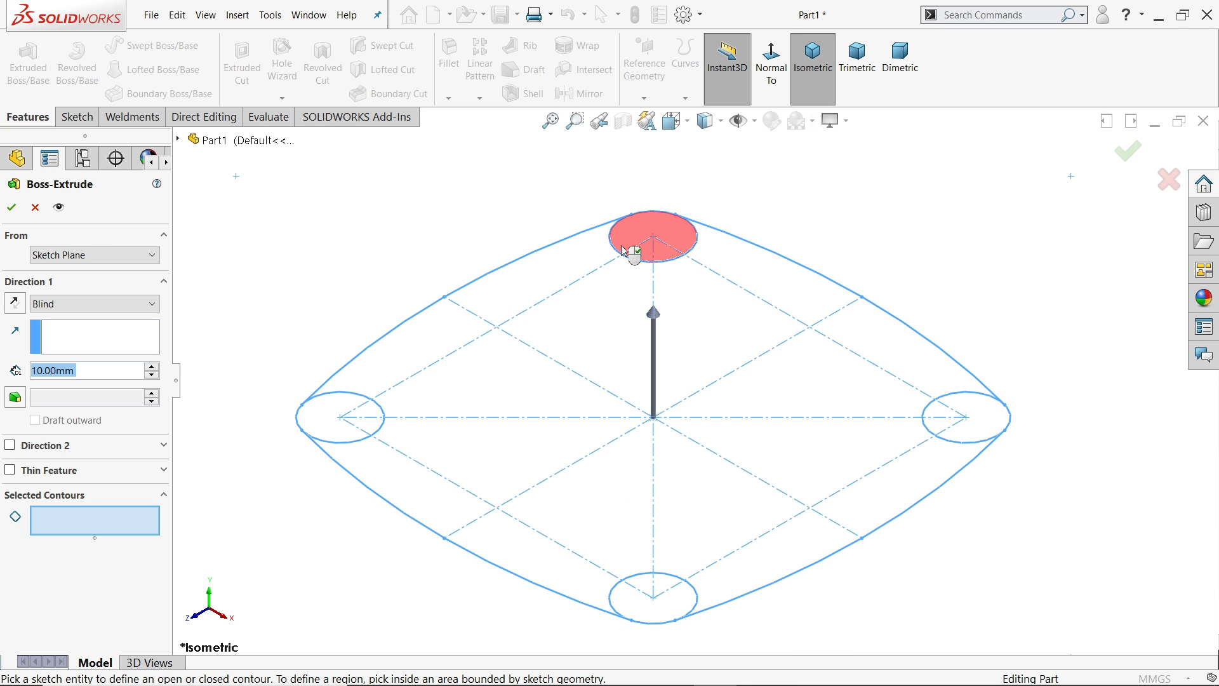
left_click(685, 240)
left_click(968, 411)
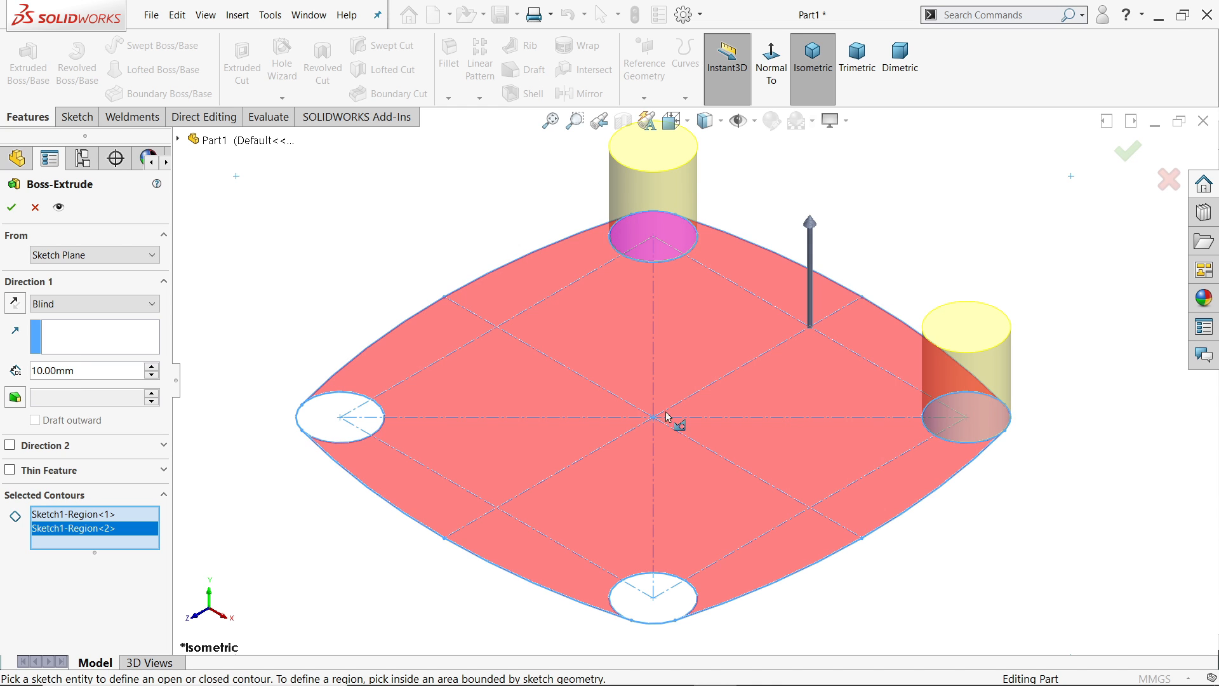
left_click(323, 417)
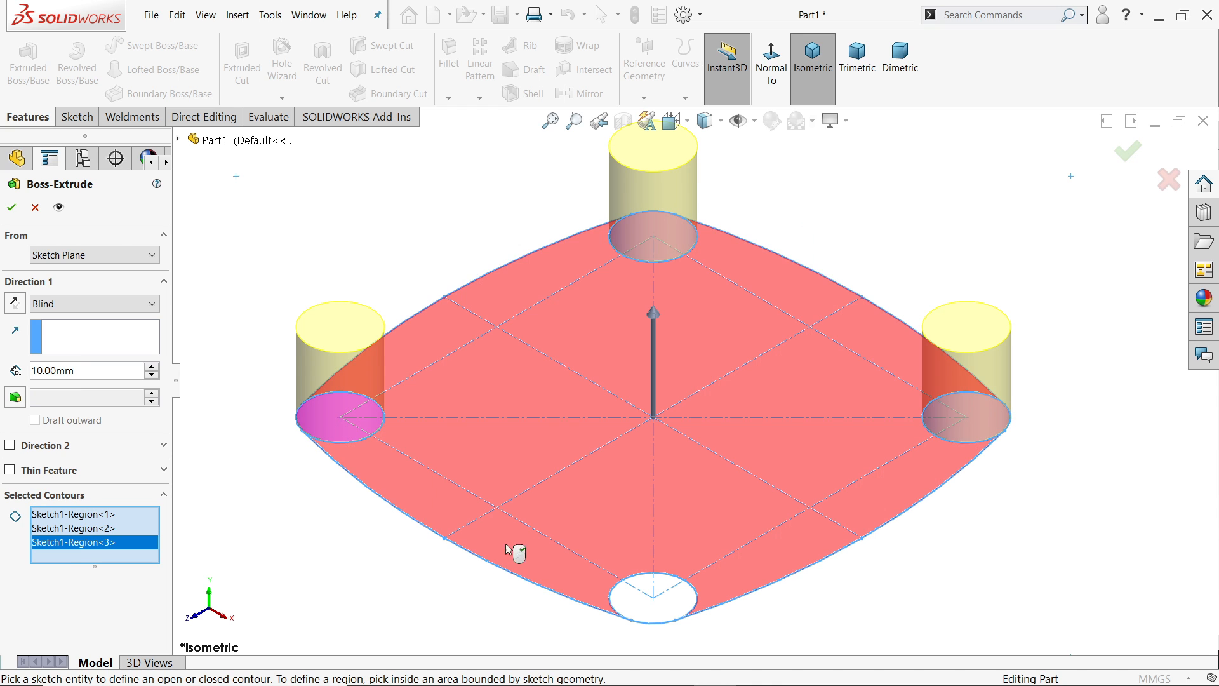
left_click(634, 598)
left_click(718, 512)
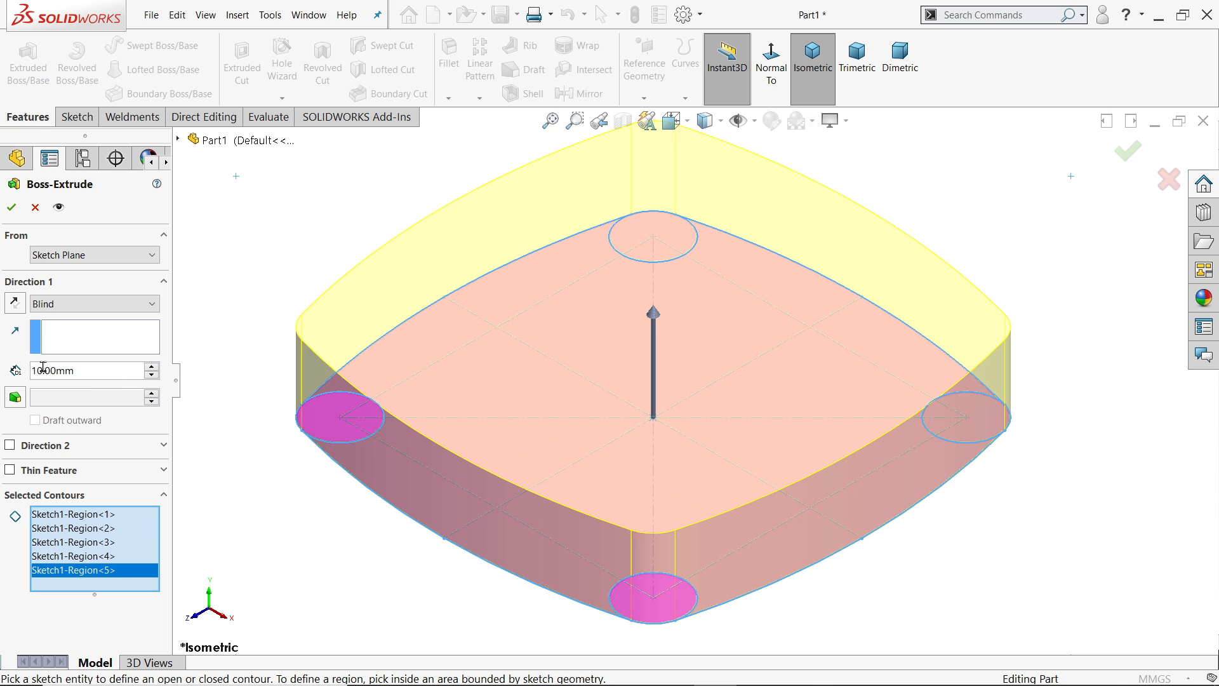
left_click(59, 305)
left_click(59, 308)
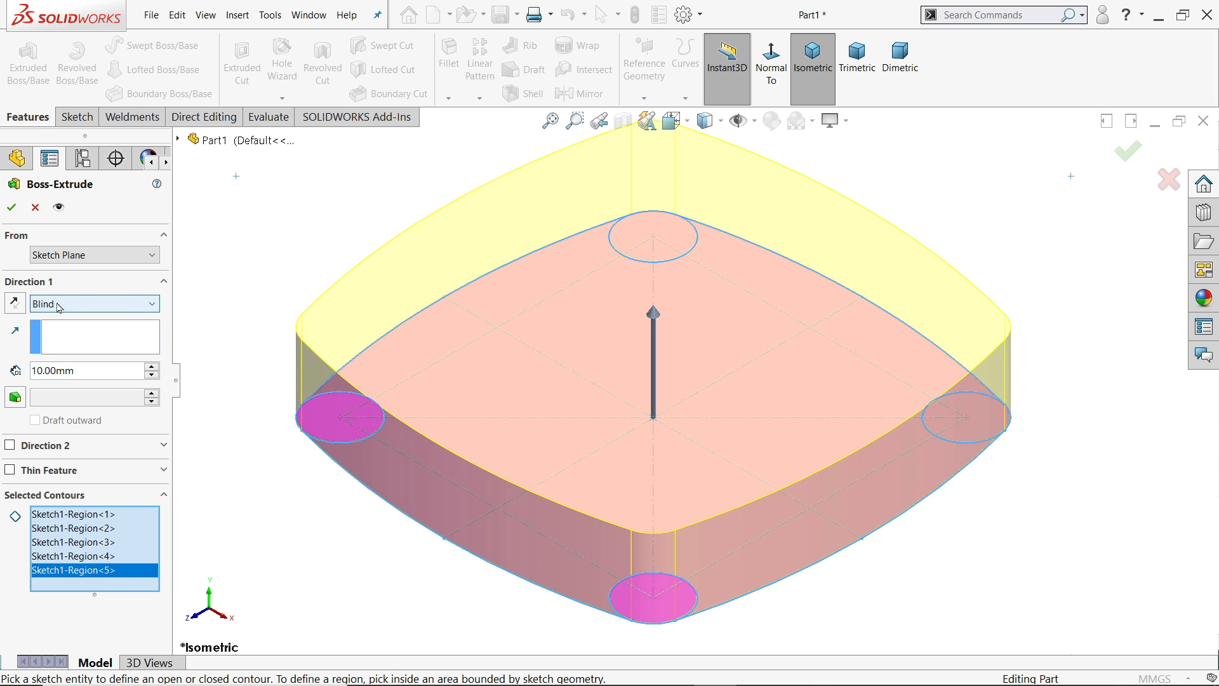
left_click(11, 207)
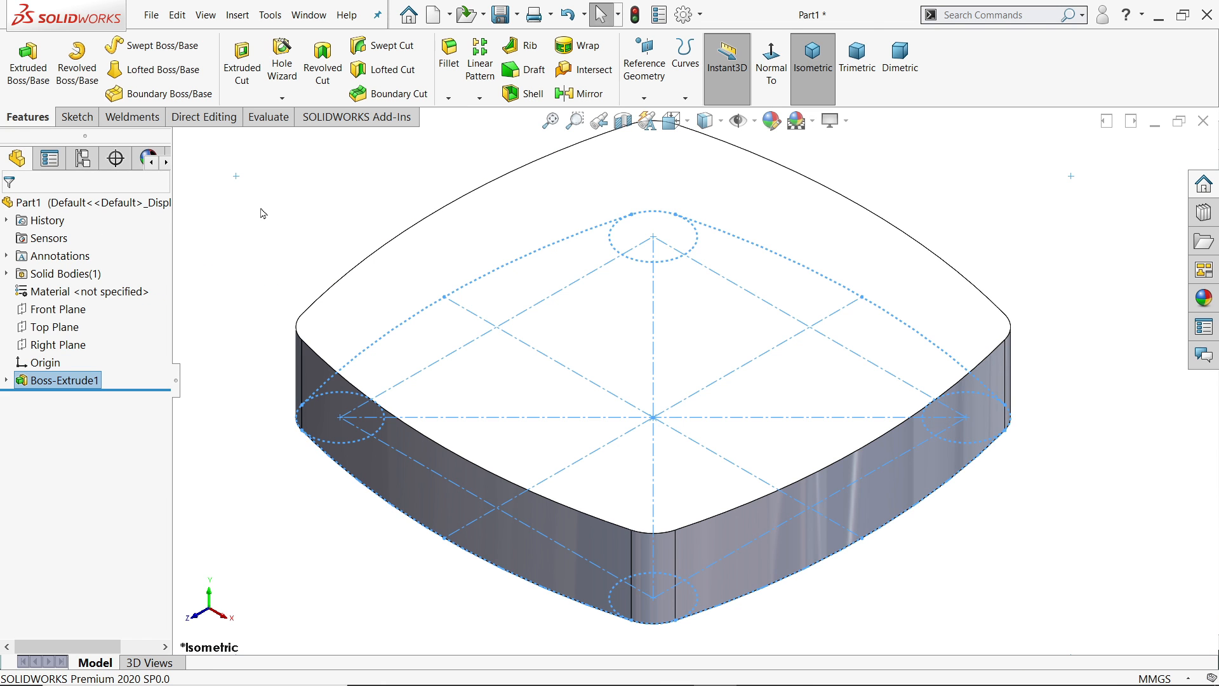
left_click(847, 124)
left_click(855, 146)
scroll(916, 264, "up", 1)
left_click(901, 237)
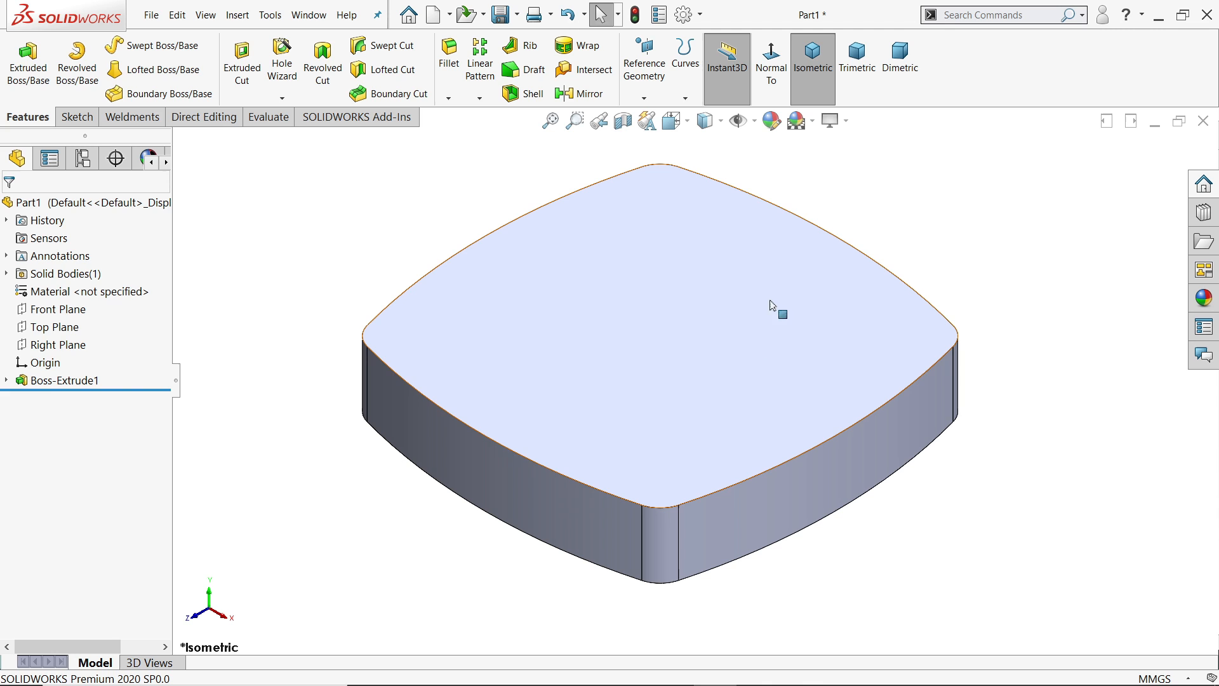
Sketch a 30 mm diameter circle centred on the origin on the flange's top face.
left_click(680, 322)
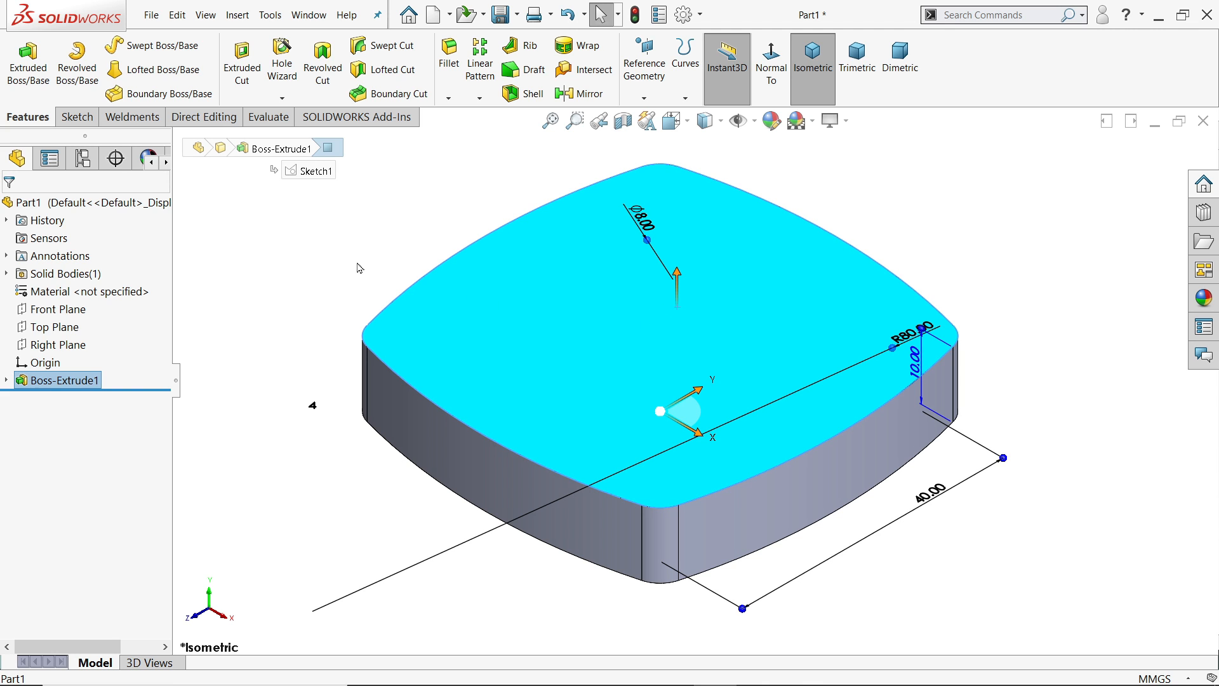
left_click(76, 117)
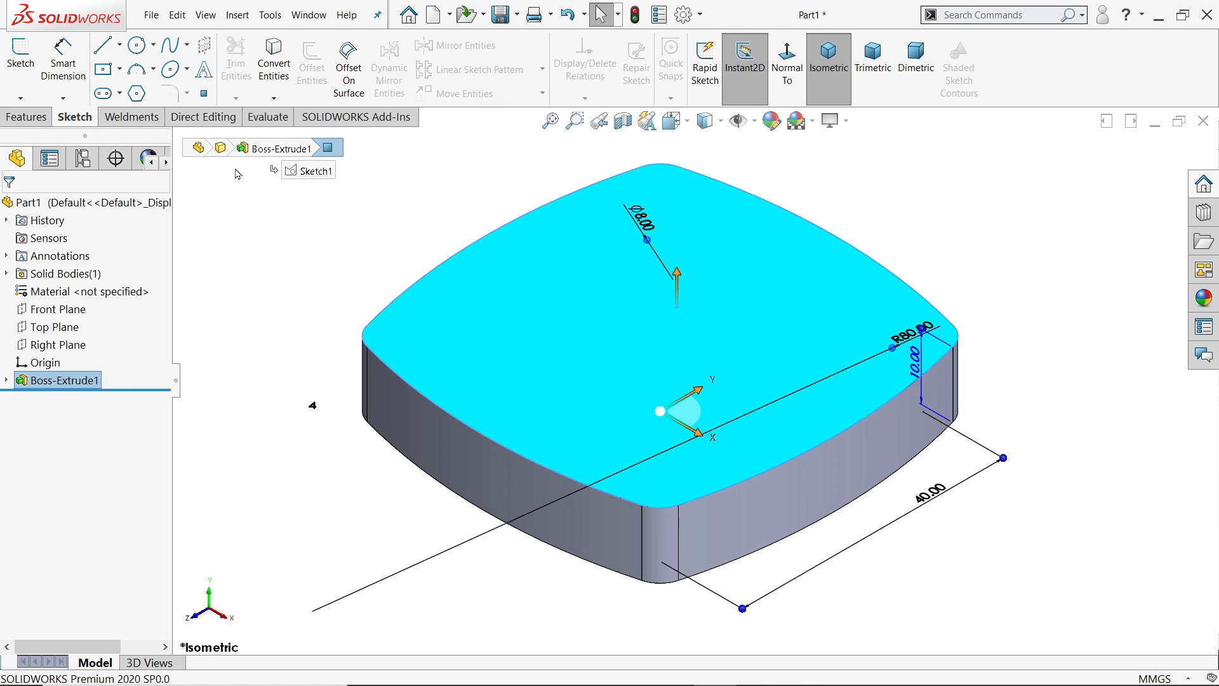
left_click(21, 57)
left_click(138, 46)
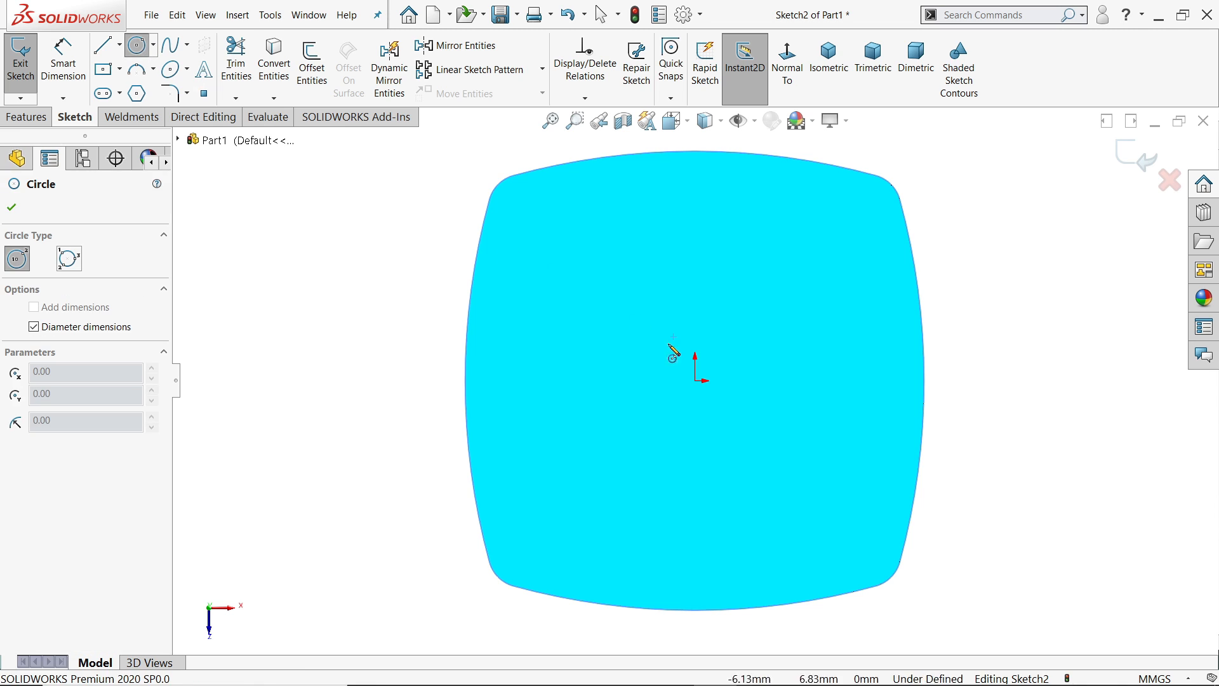
left_click(695, 381)
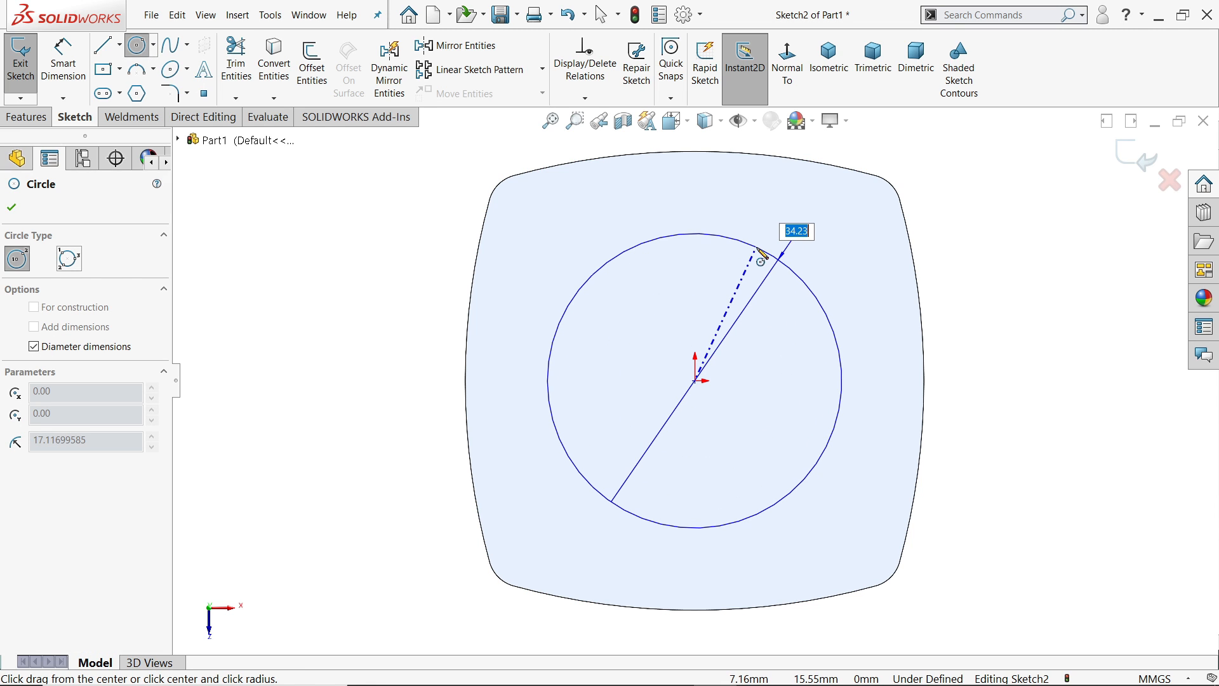
type("30")
key("Return")
key("Escape")
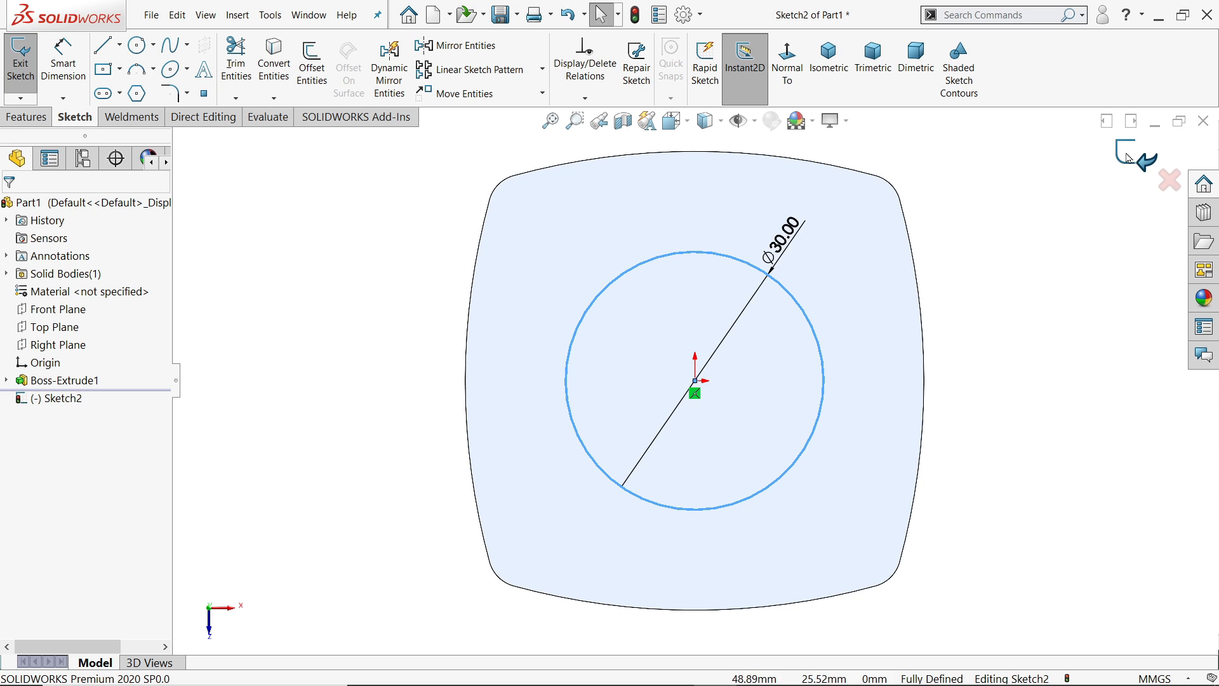
left_click(942, 158)
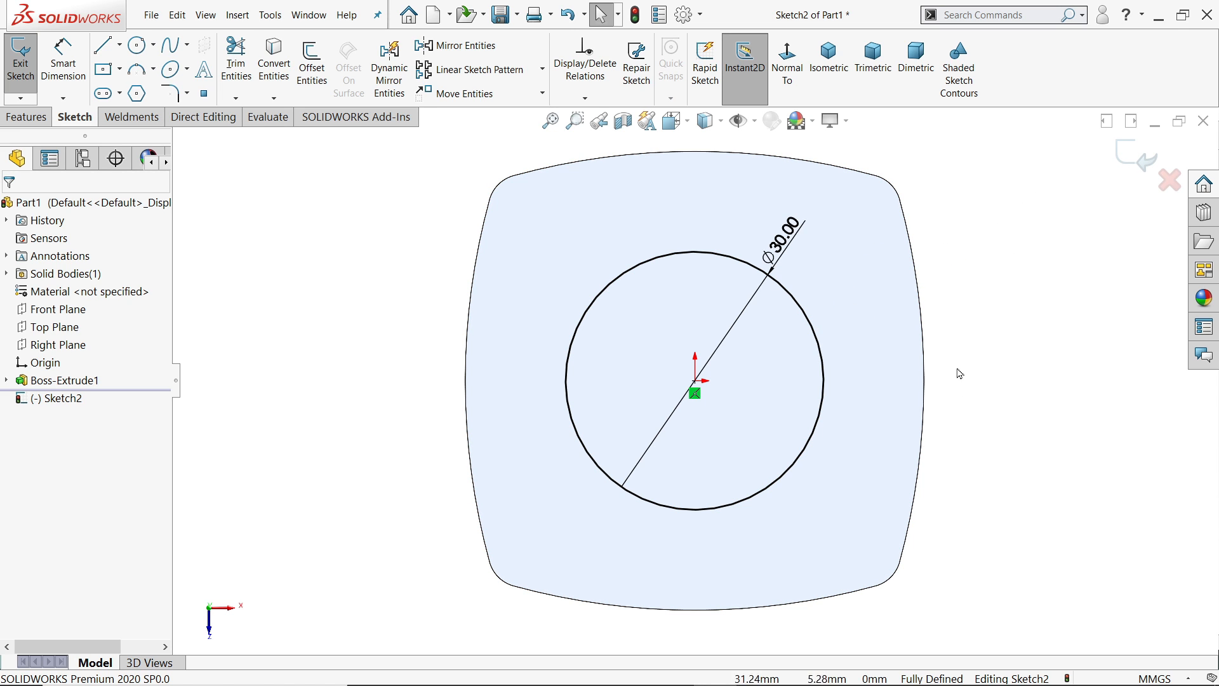
left_click(1118, 155)
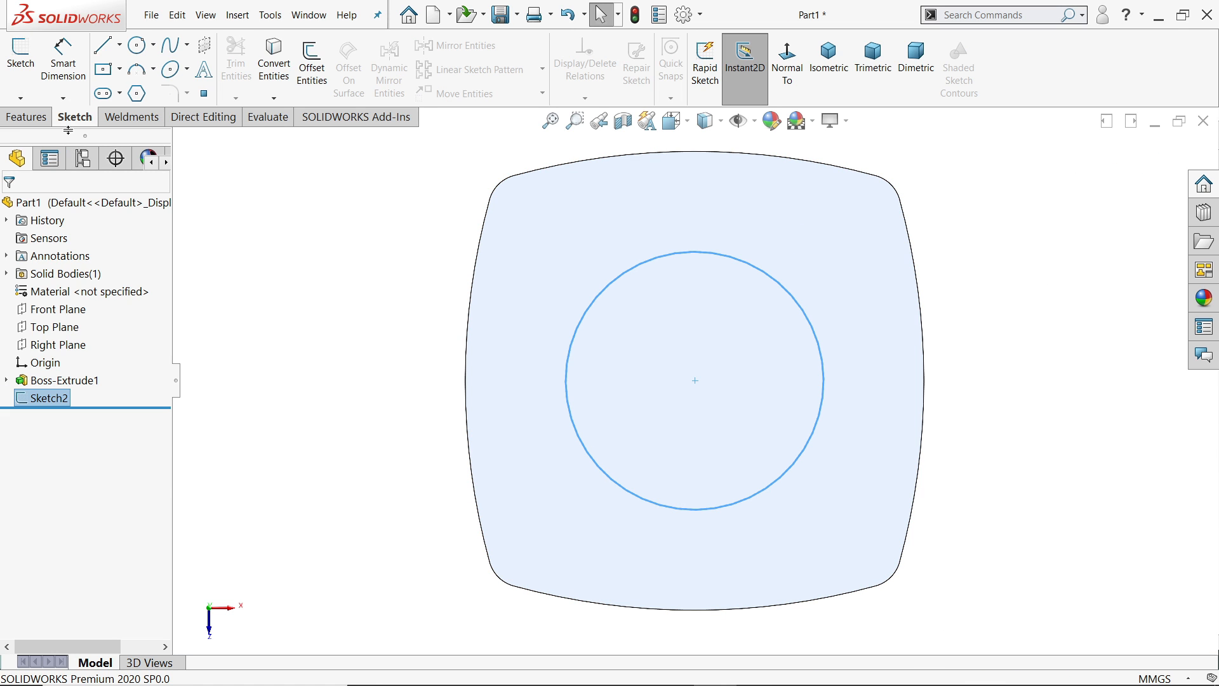
Extrude the 30 mm circle upward from the flange with a blind depth of 22-10 mm, merging the result.
left_click(31, 119)
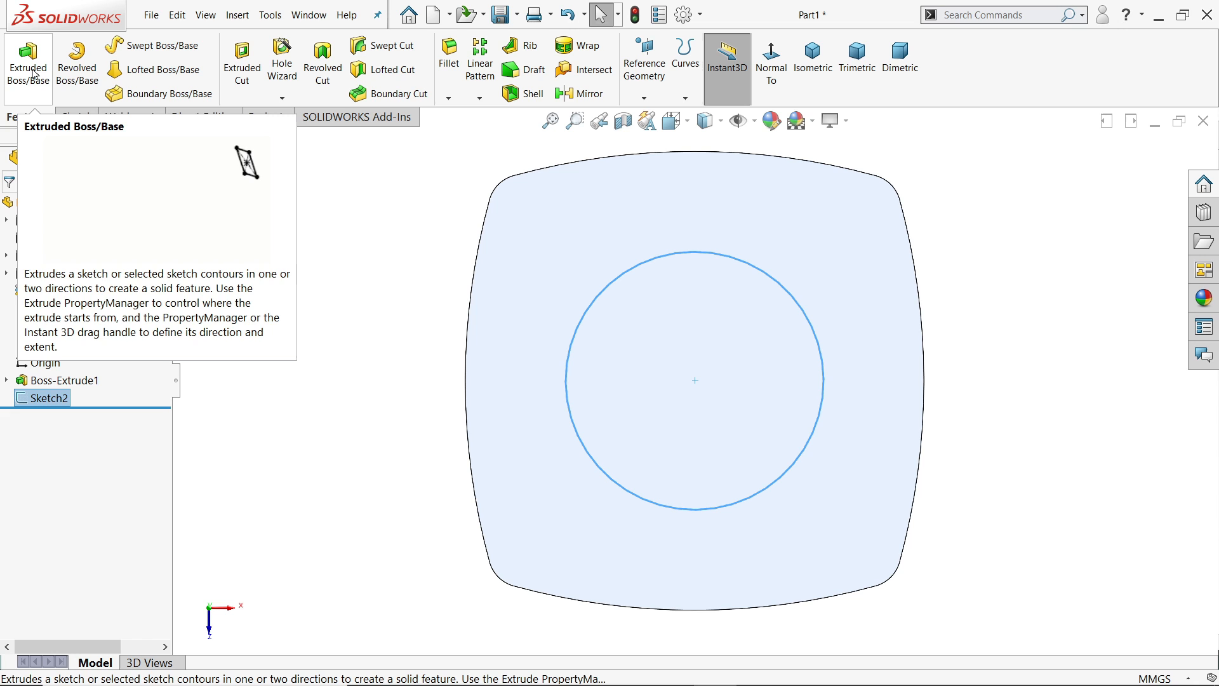
left_click(29, 64)
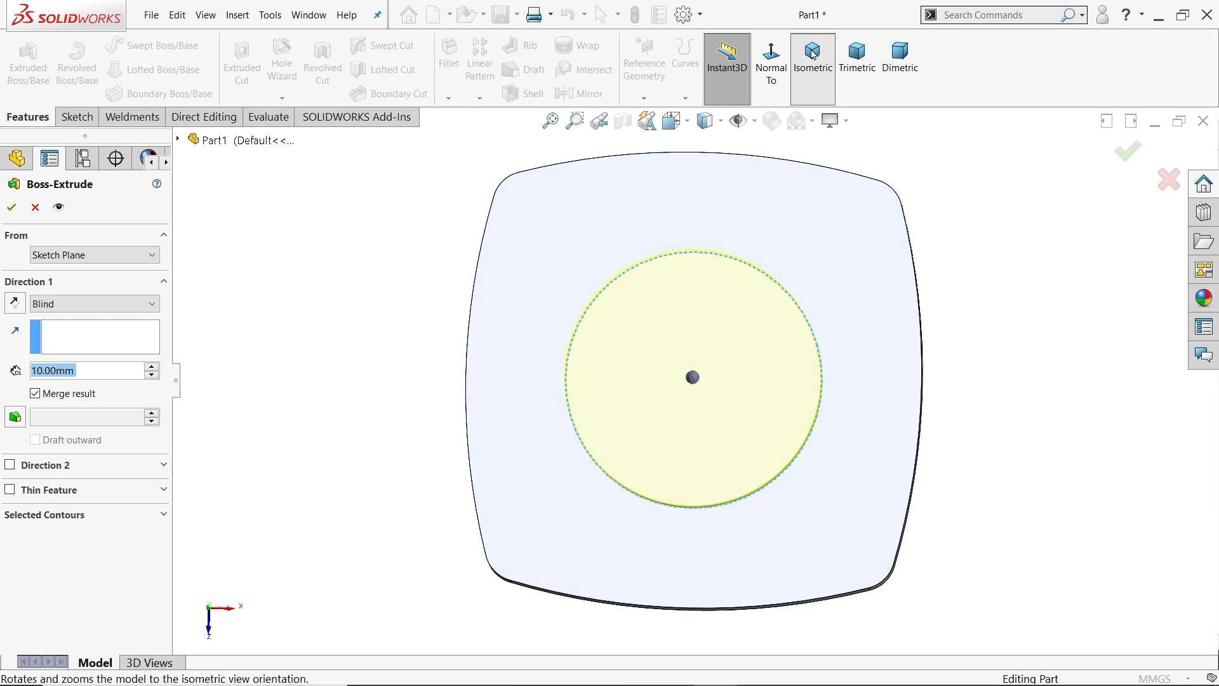
left_click(813, 63)
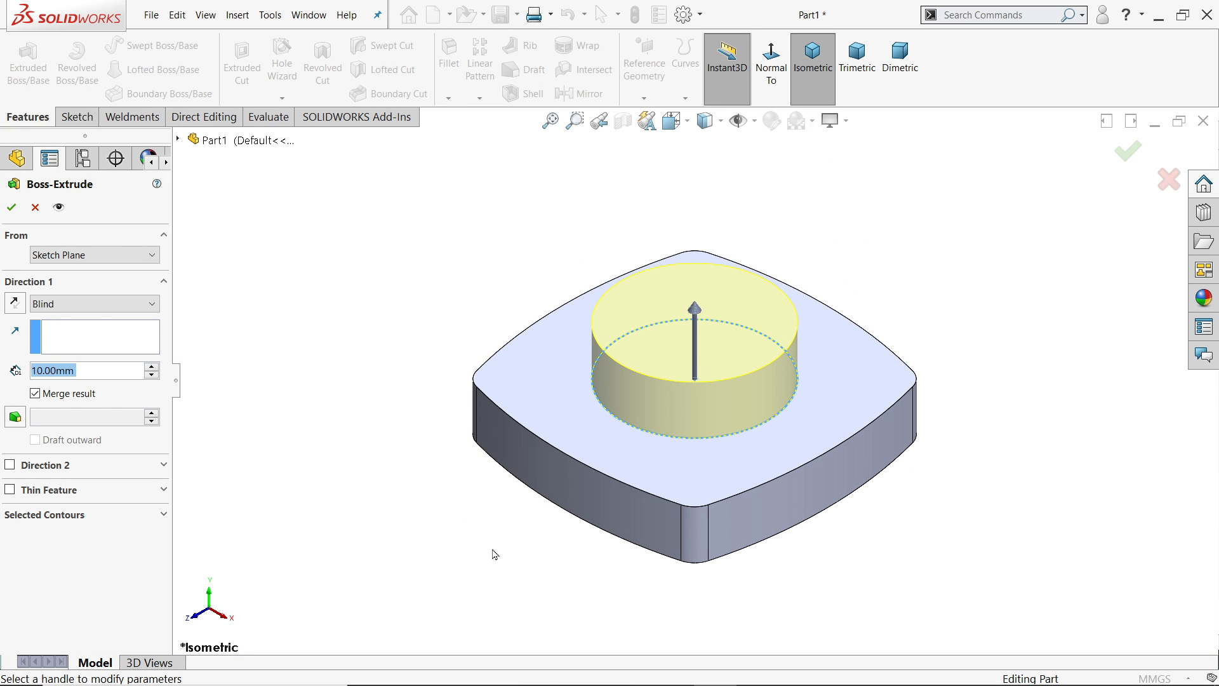
type("22")
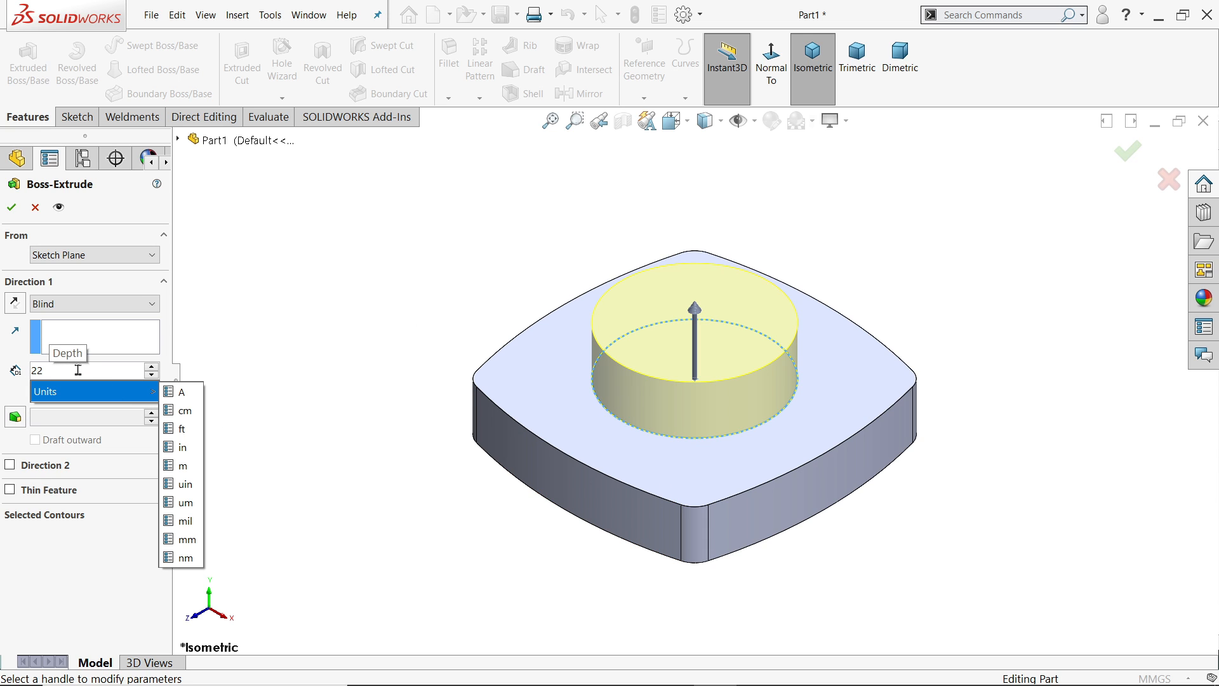
left_click_drag(71, 371, 14, 371)
mouse_move(47, 395)
left_click(80, 370)
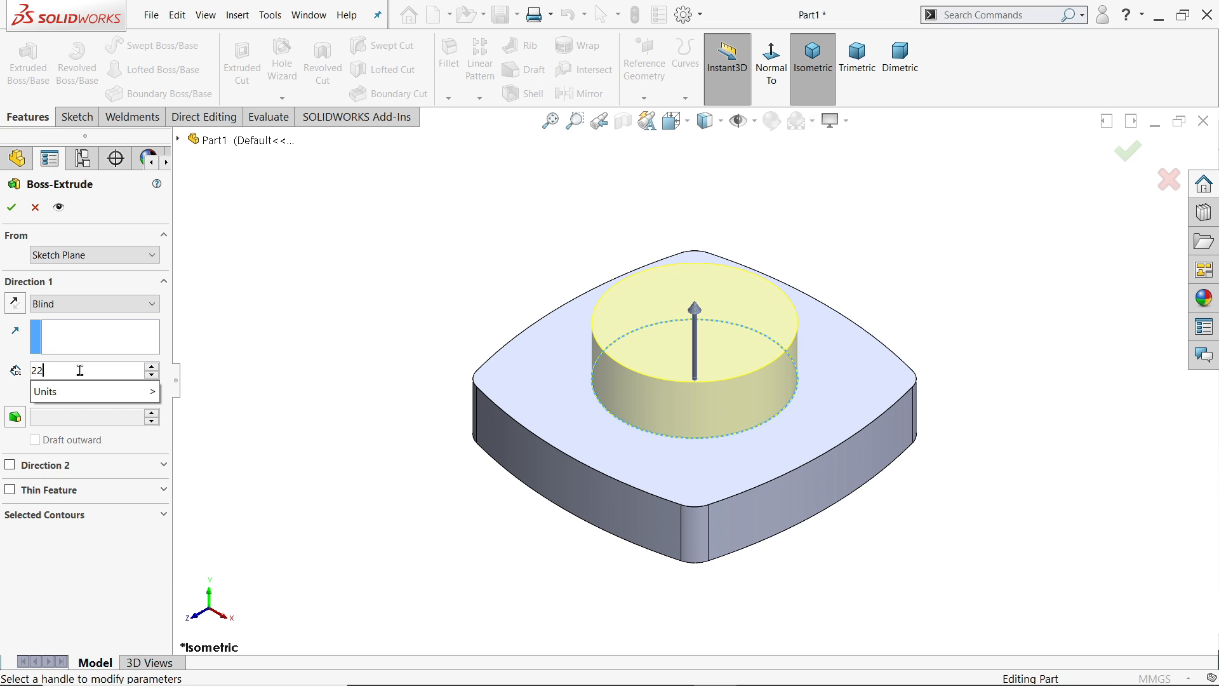
type("-10")
key("Return")
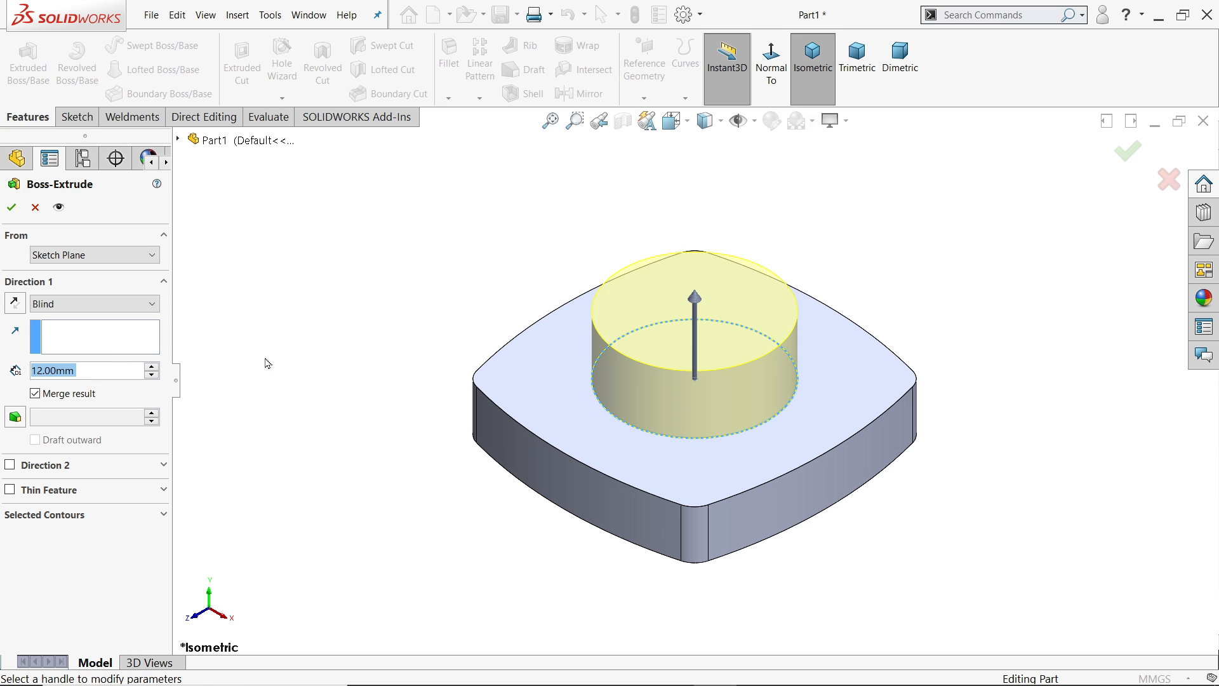
left_click(11, 207)
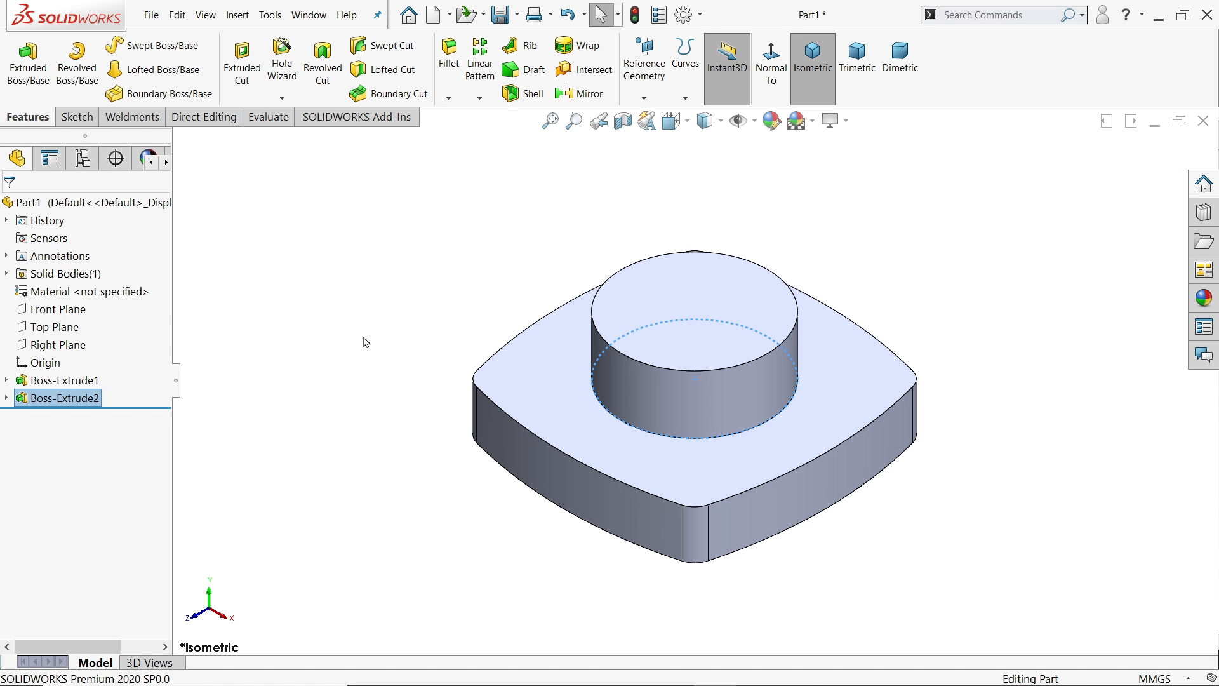
Shell the body to a 1 mm wall thickness, removing the flange's bottom face.
middle_click_drag(446, 482, 459, 278)
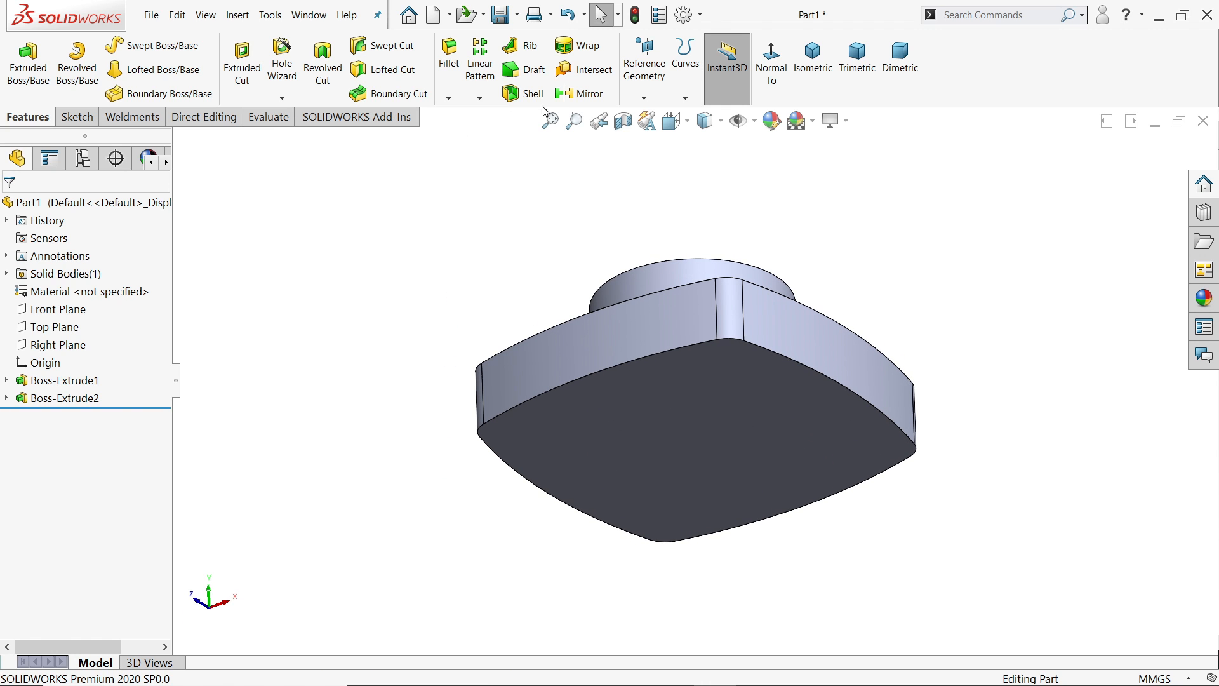
left_click(524, 94)
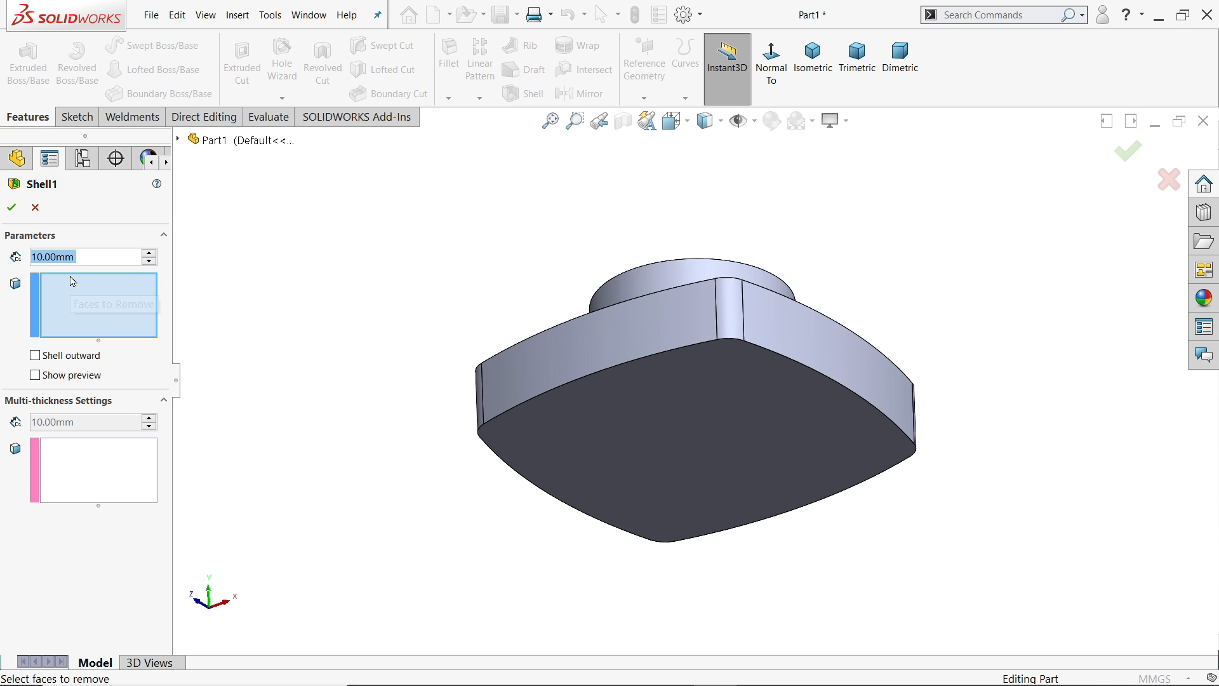
type("1")
key("Tab")
left_click(650, 443)
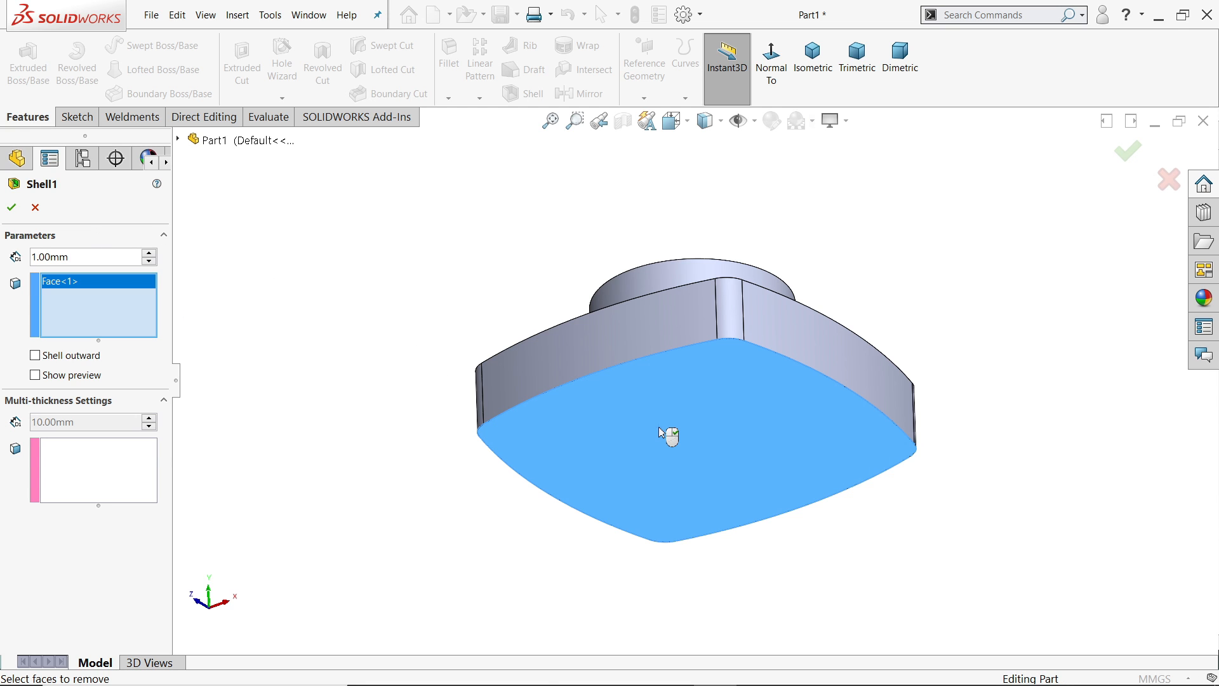
left_click(52, 381)
middle_click_drag(323, 296, 321, 502)
left_click(11, 207)
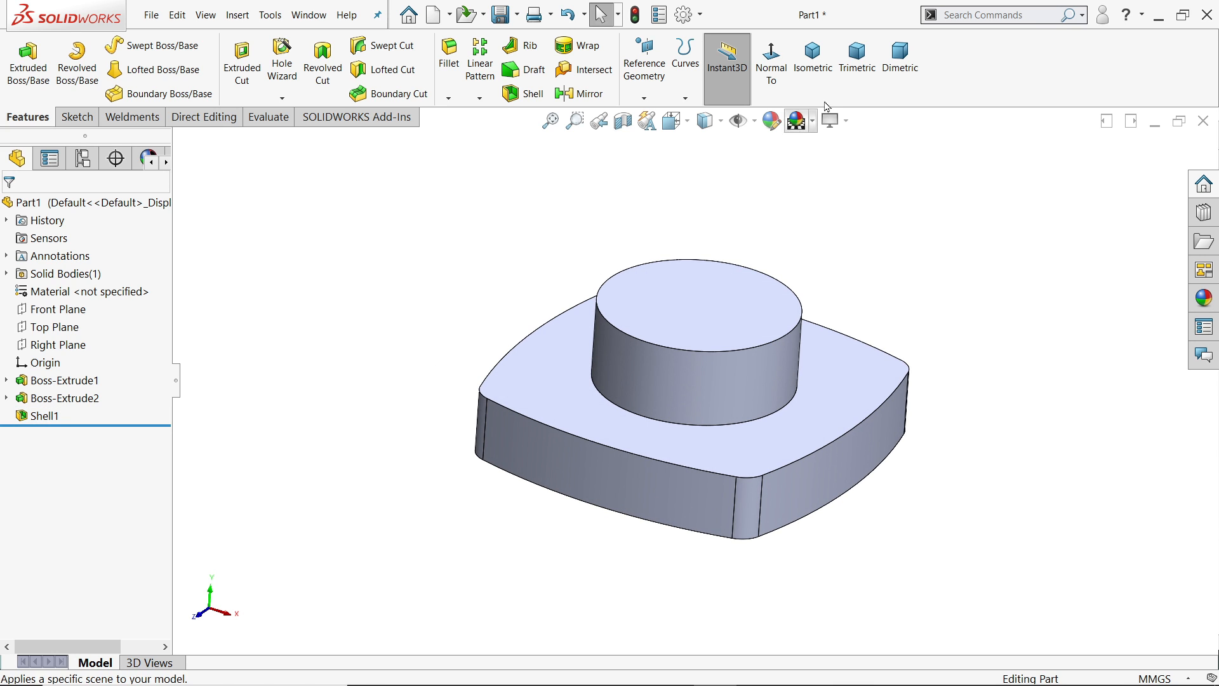
left_click(812, 57)
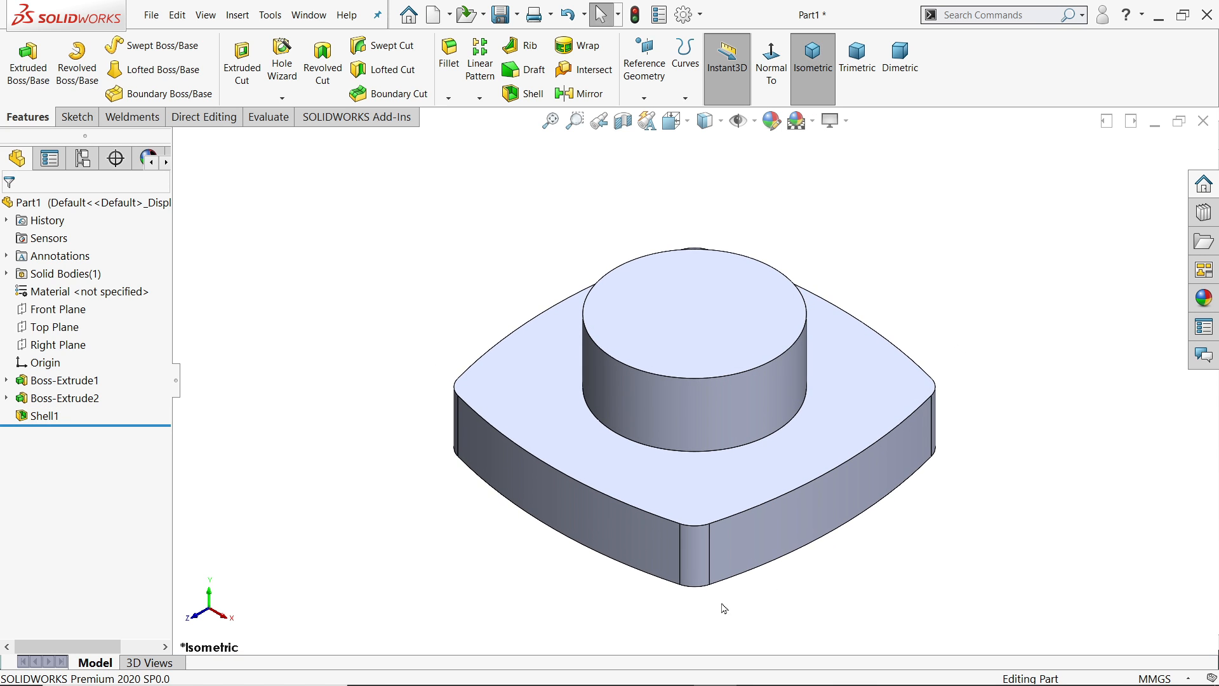
Switch to the Exercise 153 drawing in Photos and examine the diagonal corner arms and their heights across the top, back and section views.
key("alt+Tab")
scroll(482, 381, "down", 5)
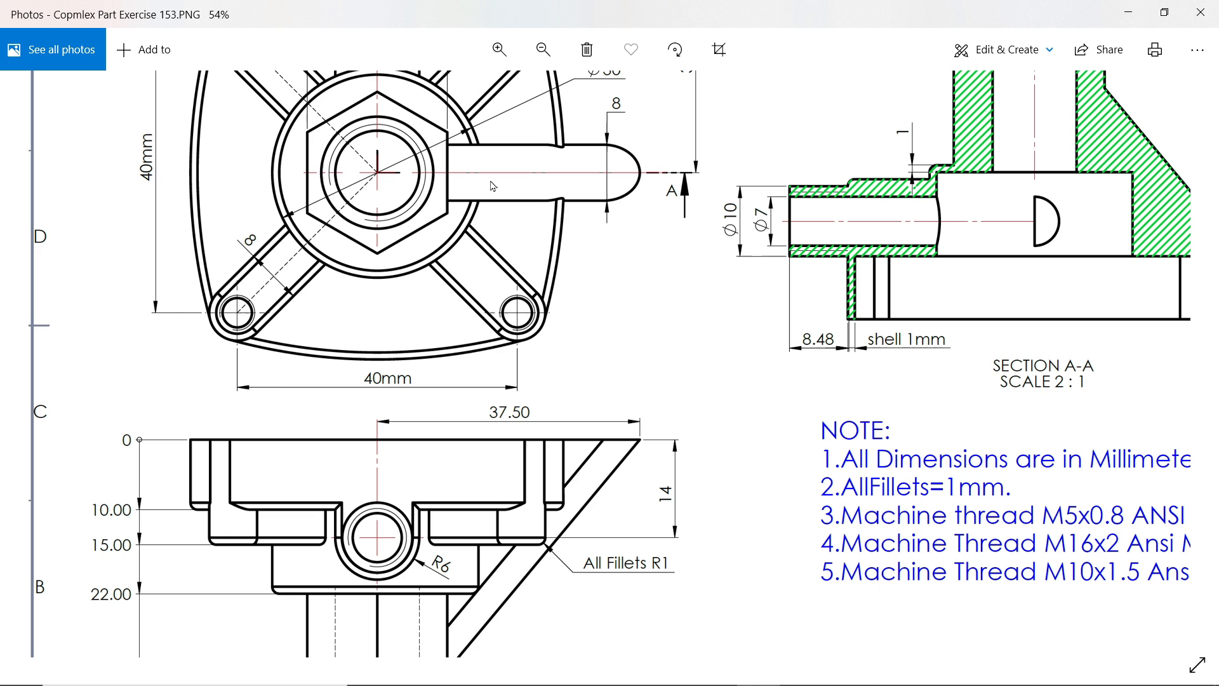
scroll(209, 540, "down", 1)
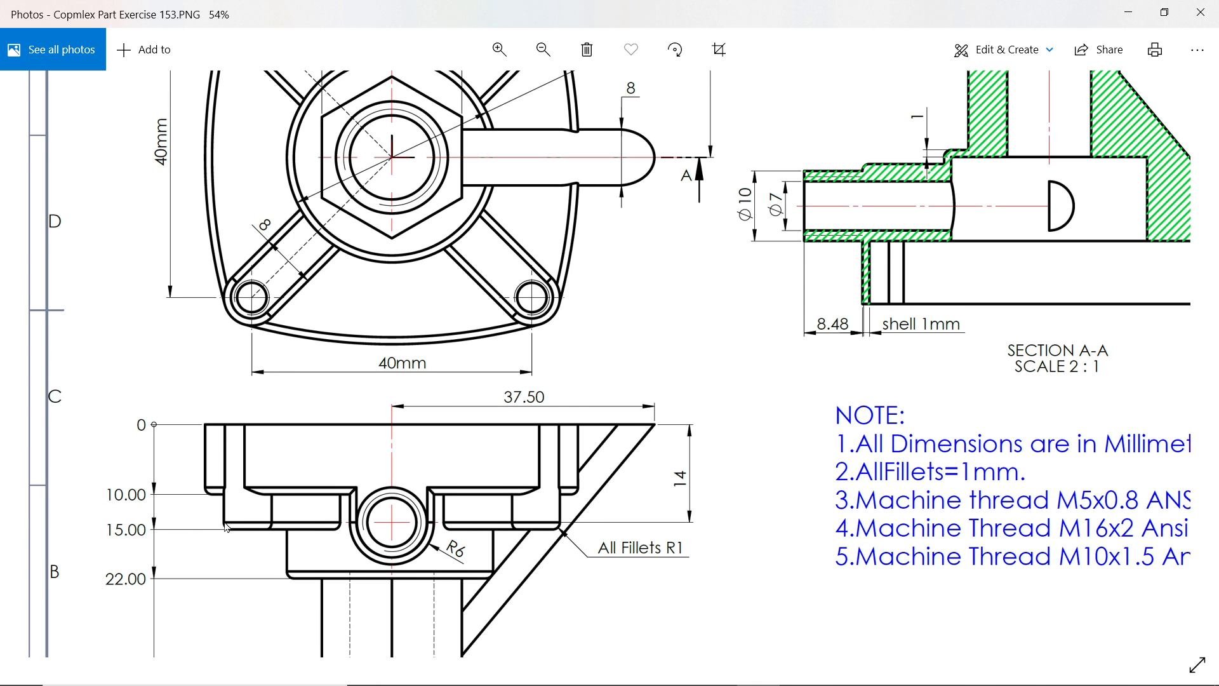
scroll(307, 536, "up", 6)
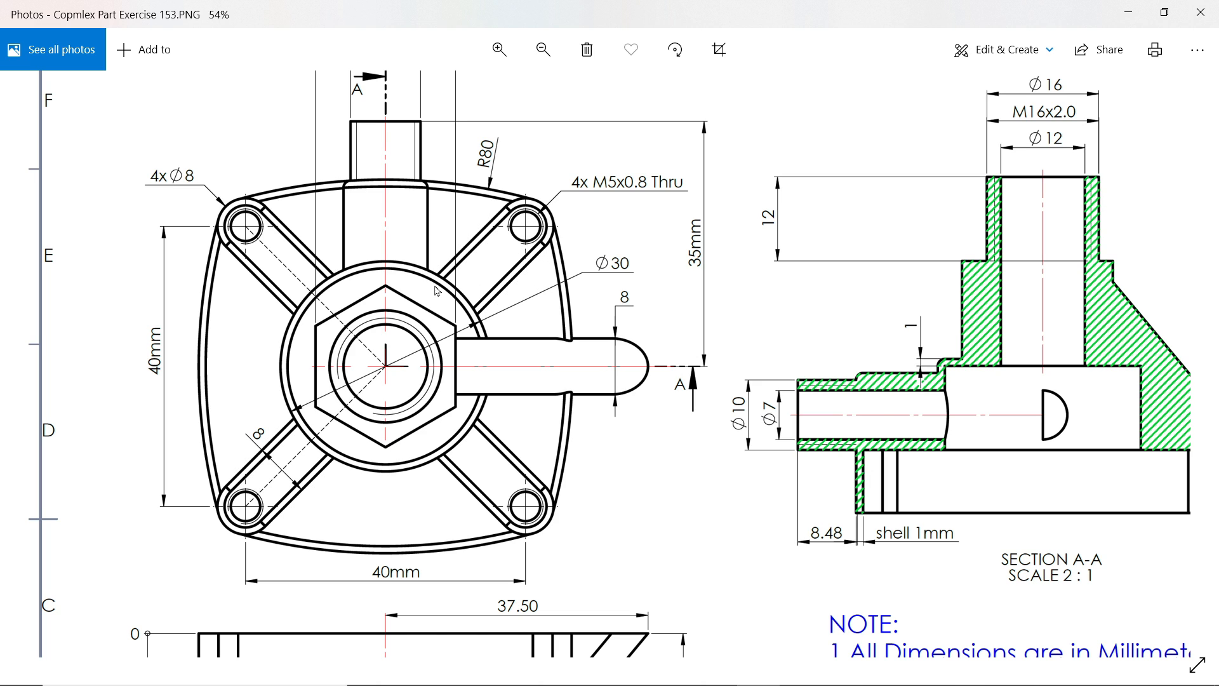
left_click_drag(454, 464, 467, 282)
mouse_move(398, 416)
left_mouse_down()
mouse_move(398, 315)
mouse_move(417, 541)
left_mouse_up()
left_click_drag(422, 365, 438, 502)
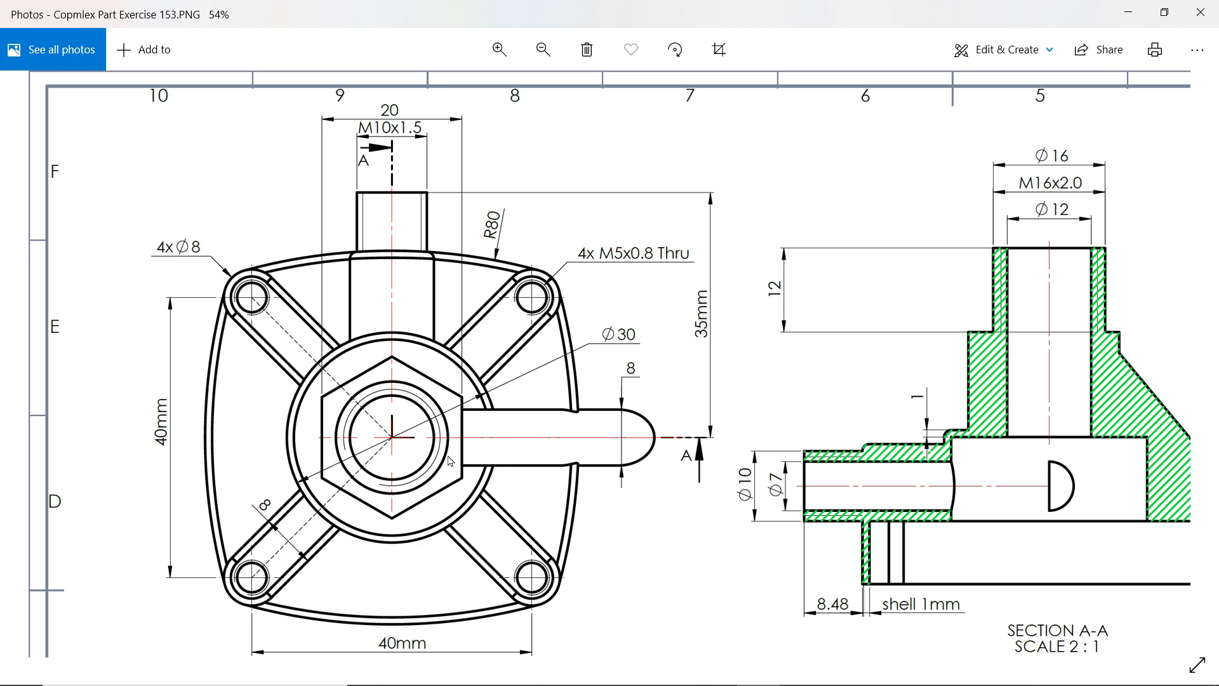
scroll(455, 481, "down", 2)
scroll(458, 426, "down", 4)
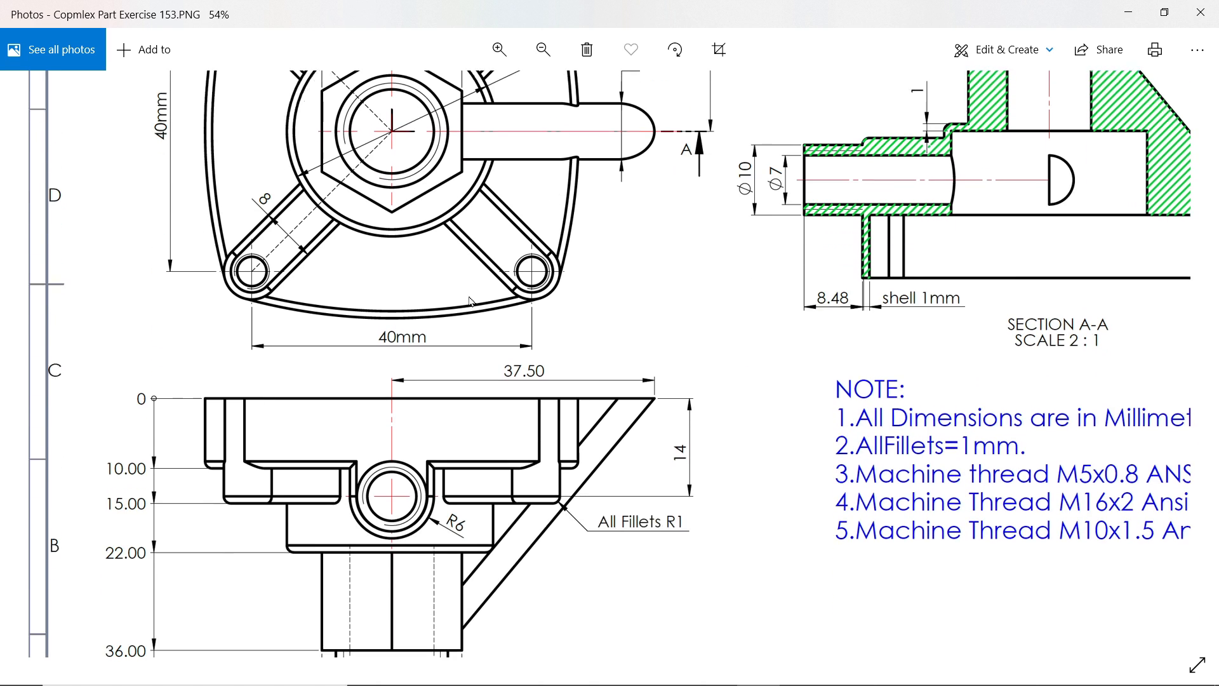
scroll(458, 427, "down", 1)
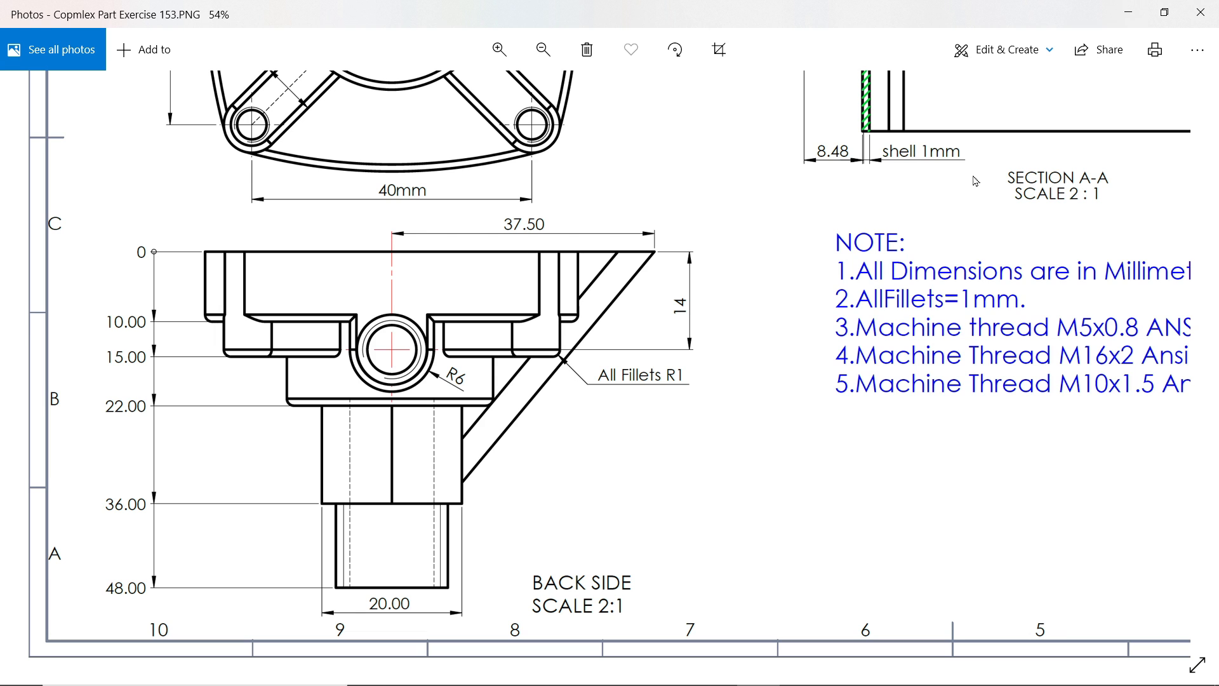
scroll(423, 395, "up", 3)
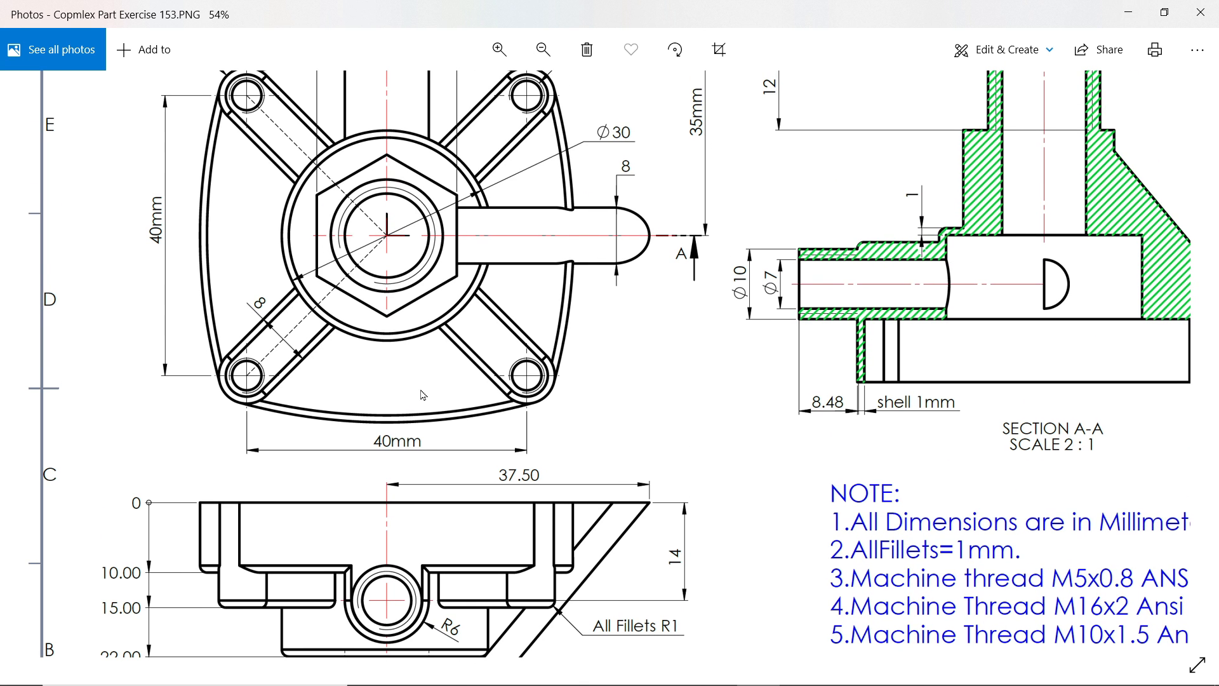
Examine the drawing's hexagonal boss, top cylinder and height dimensions across the top, section and back views, and return to SOLIDWORKS.
scroll(479, 324, "up", 2)
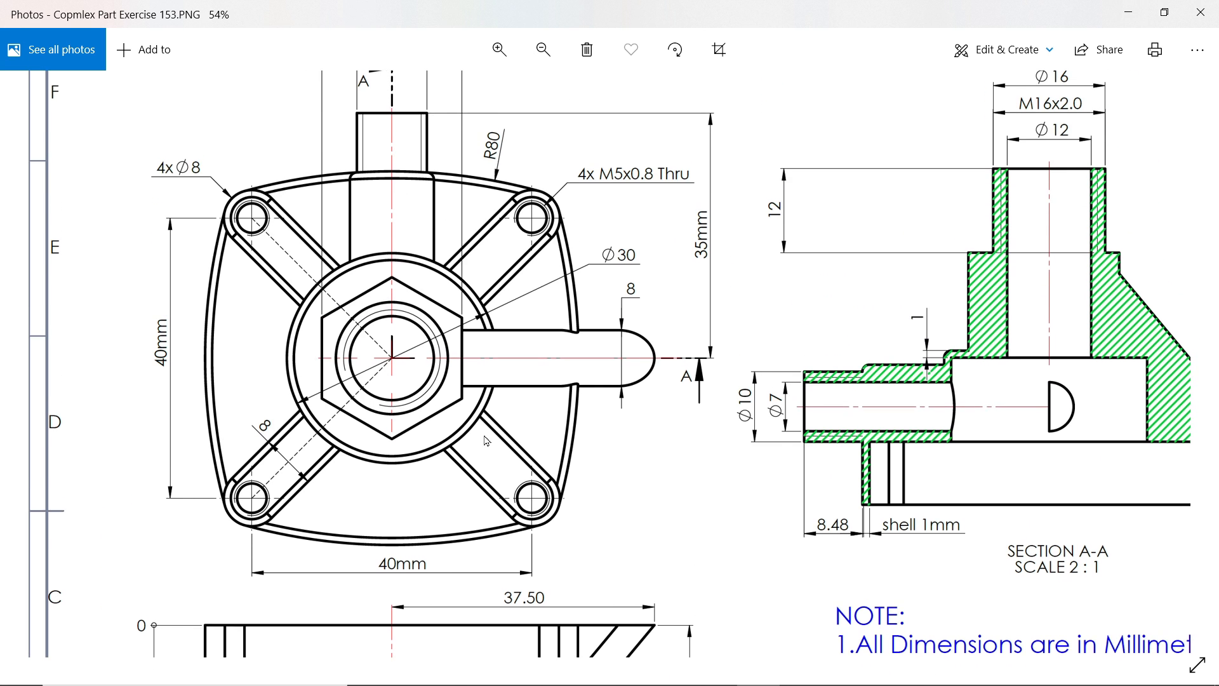
scroll(475, 176, "down", 5)
left_click_drag(472, 171, 492, 461)
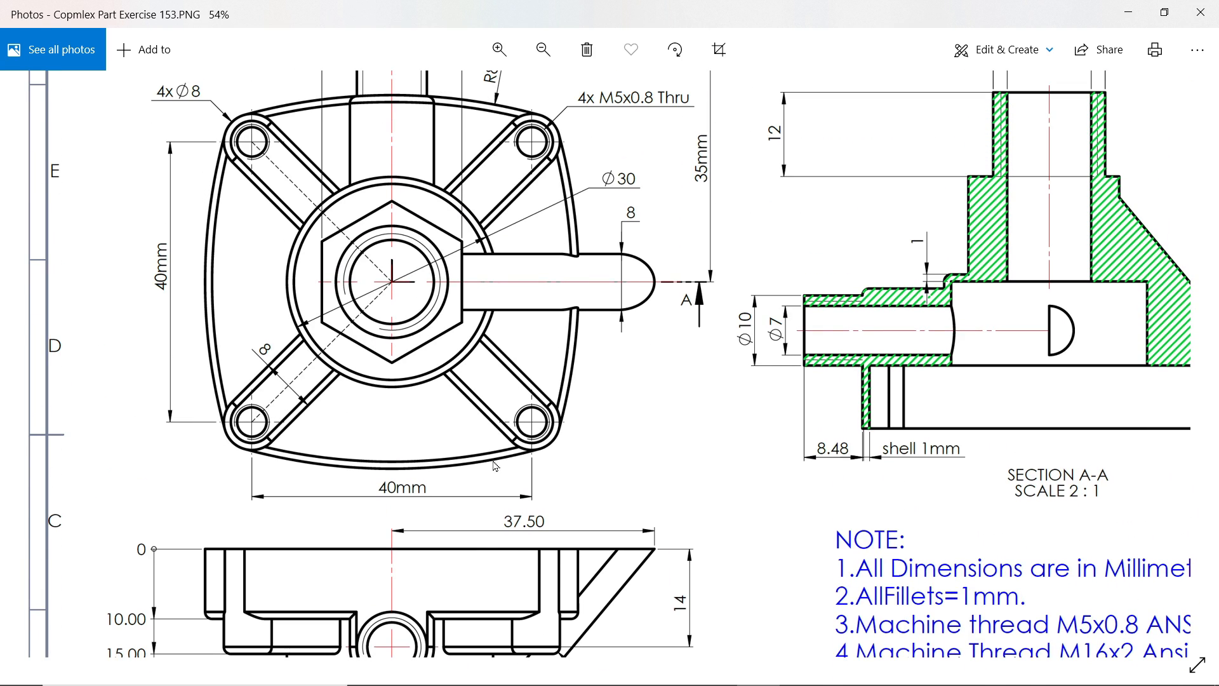
left_click_drag(545, 273, 537, 488)
left_click_drag(772, 398, 689, 384)
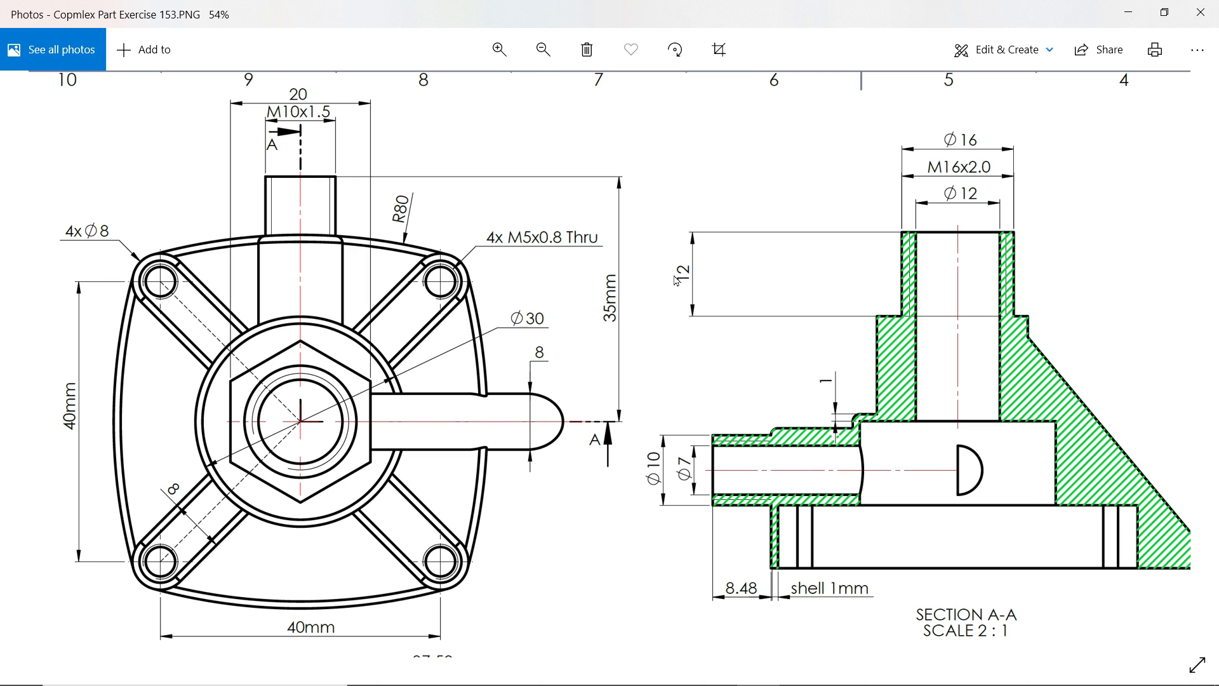
left_click_drag(585, 383, 678, 179)
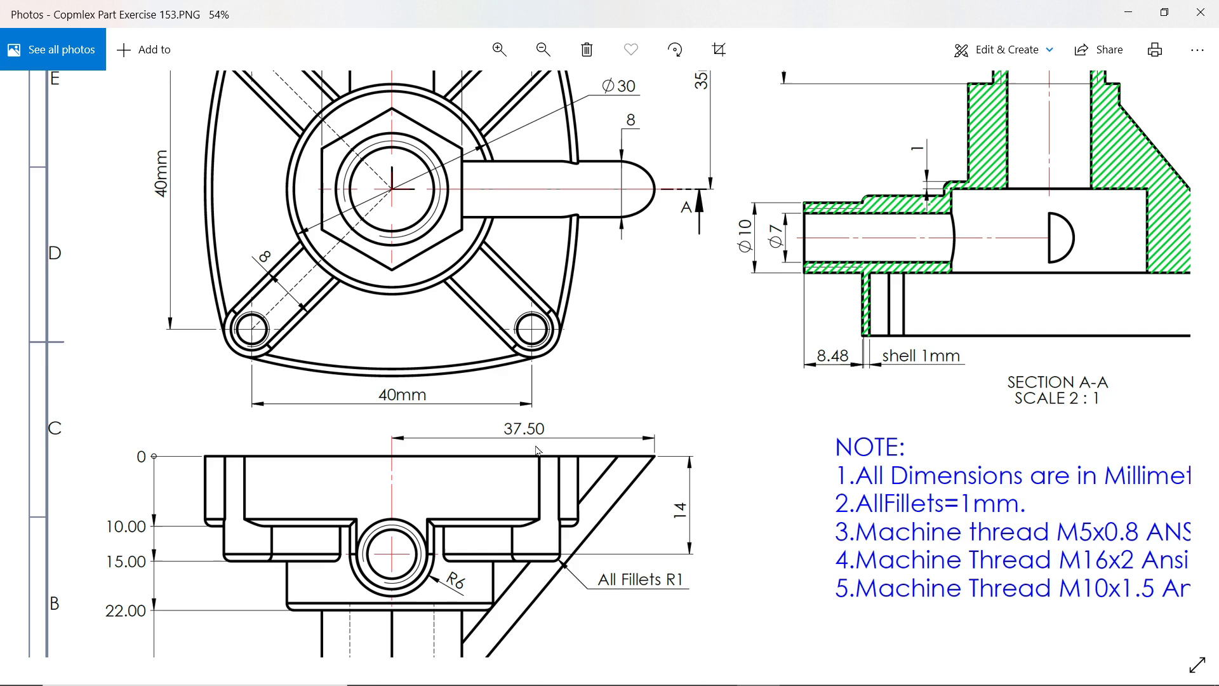
mouse_move(552, 496)
left_mouse_down()
mouse_move(544, 331)
mouse_move(515, 272)
left_mouse_up()
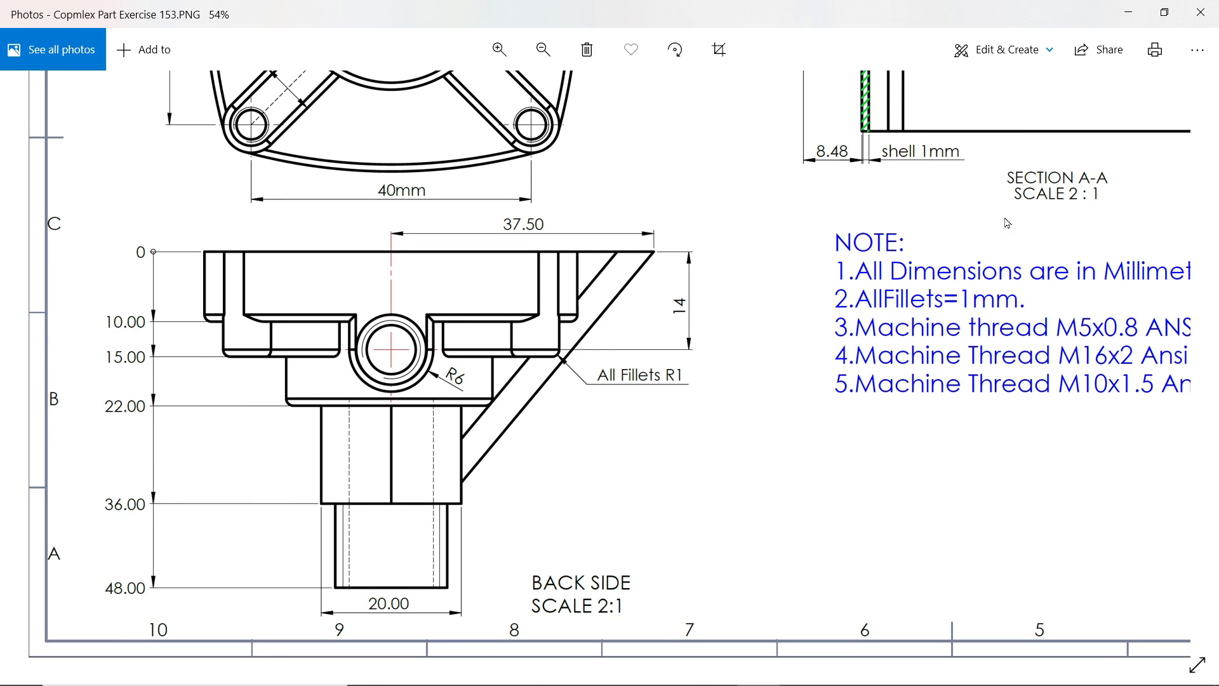
left_click(1131, 8)
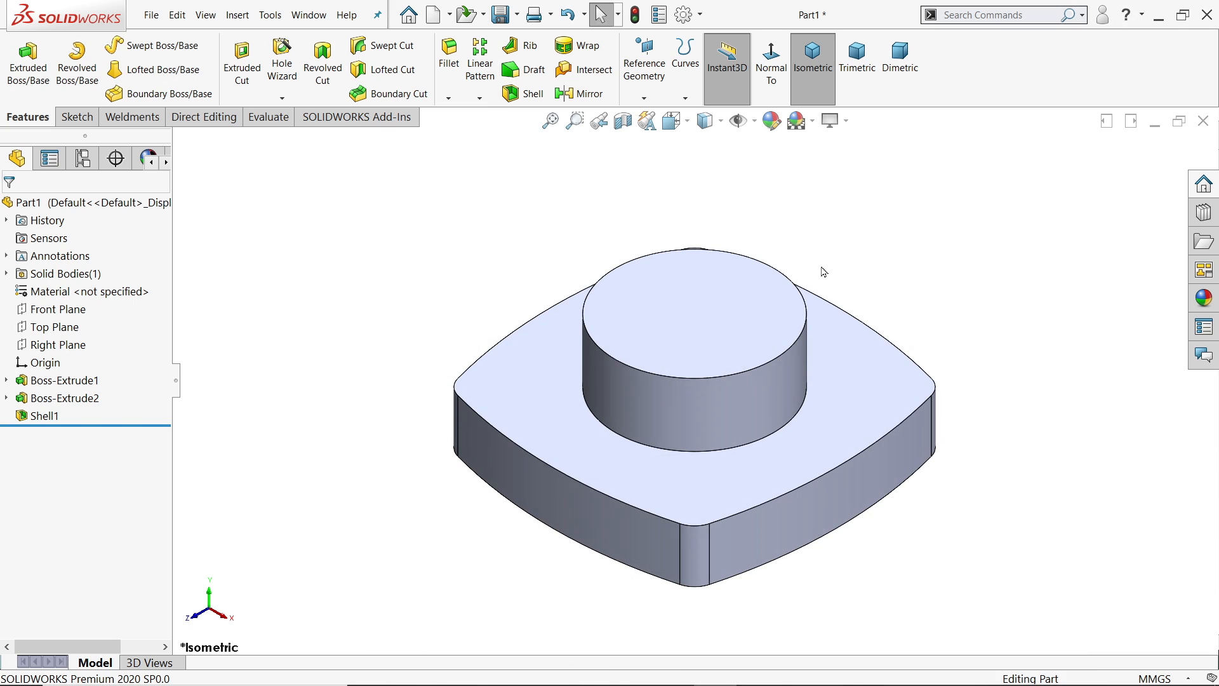
Sketch a hexagon about 20.6 mm across flats, centred on the origin on the round boss's top face, and make one side vertical.
left_click(727, 319)
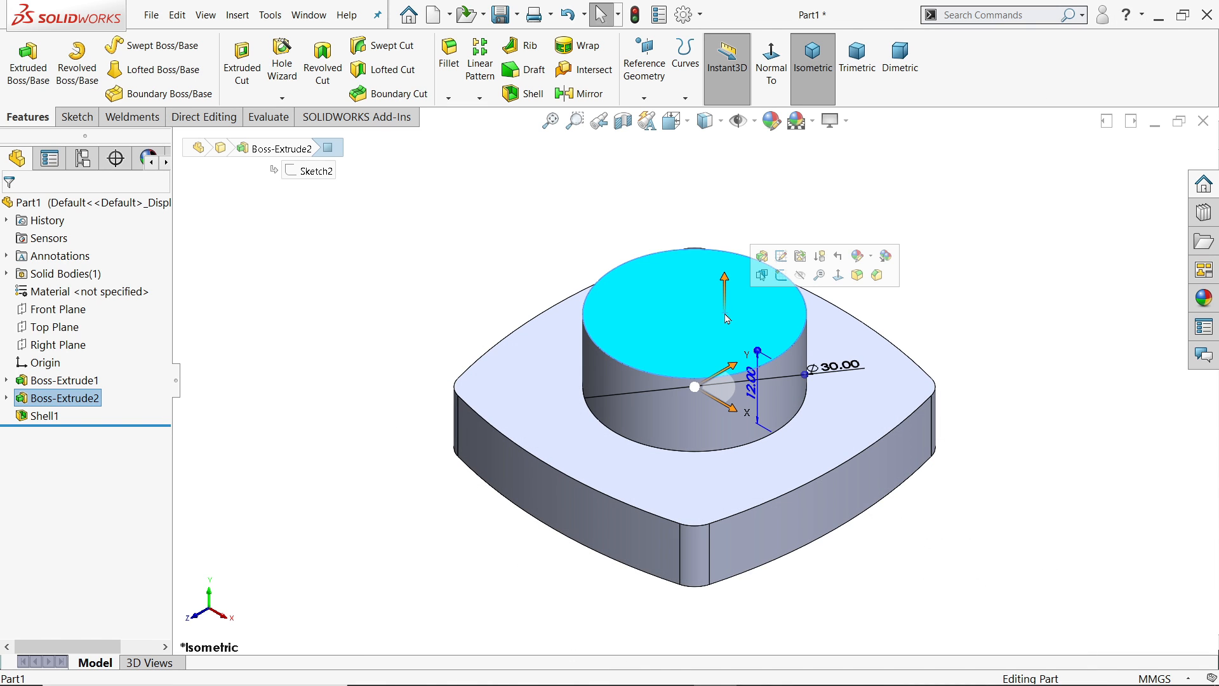
left_click(781, 275)
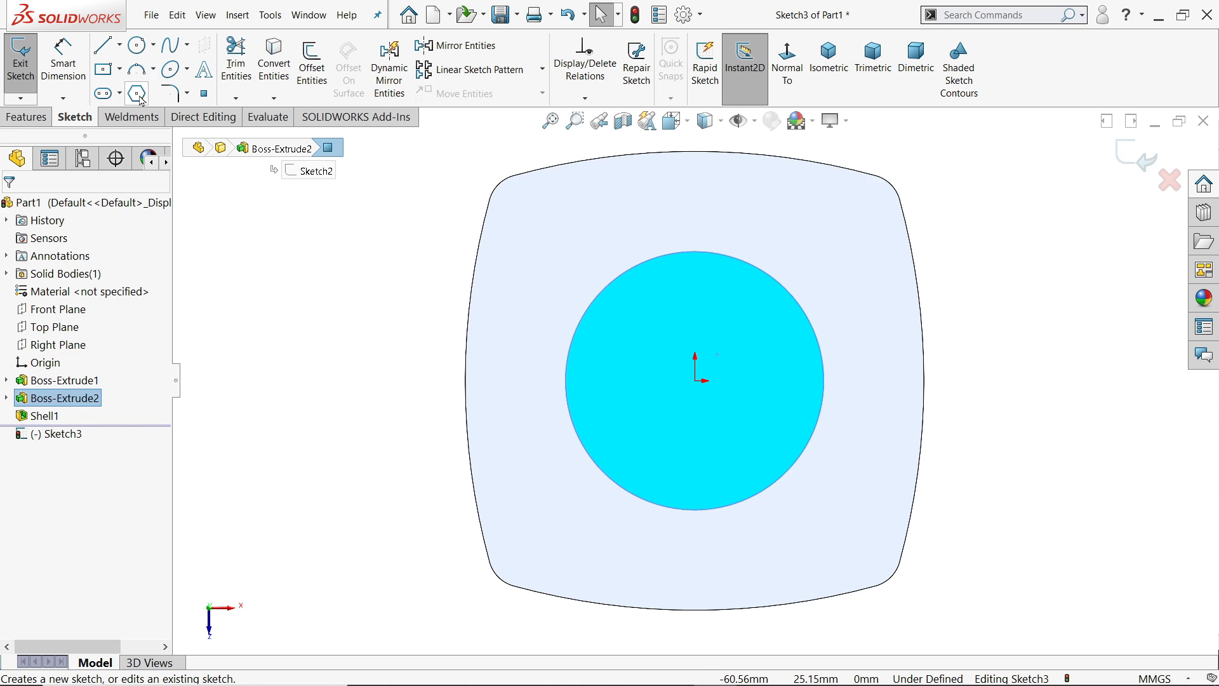
left_click(137, 94)
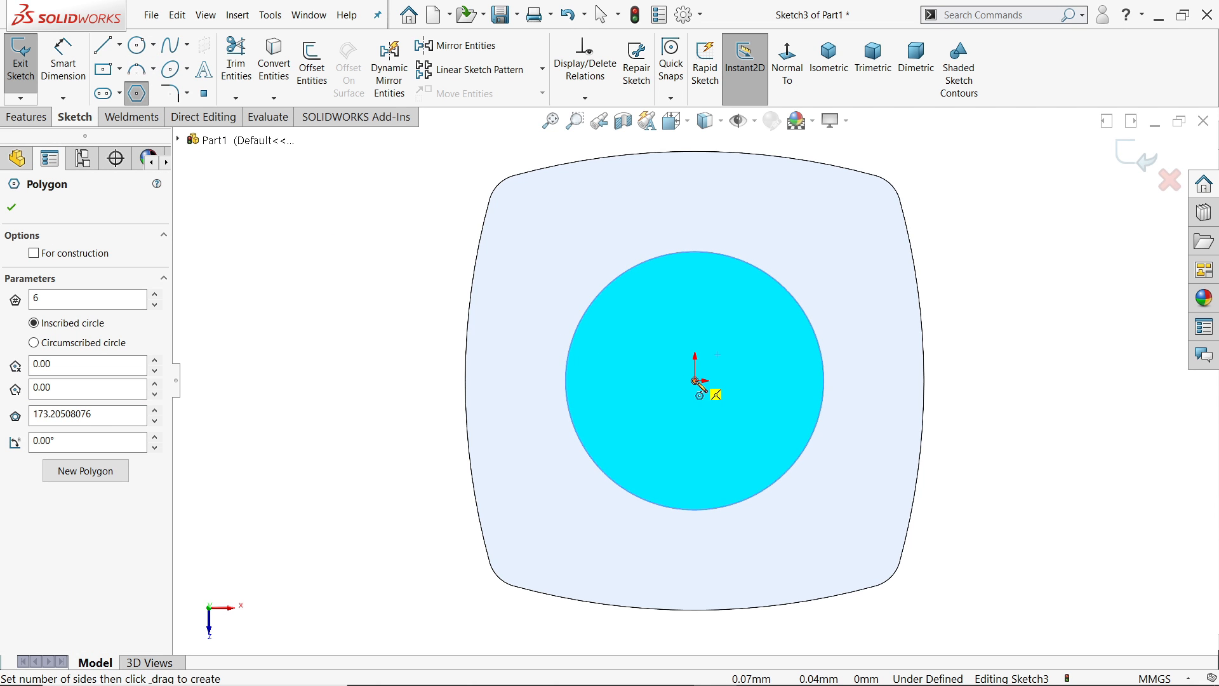
mouse_move(696, 382)
left_mouse_down()
mouse_move(702, 332)
mouse_move(688, 279)
left_mouse_up()
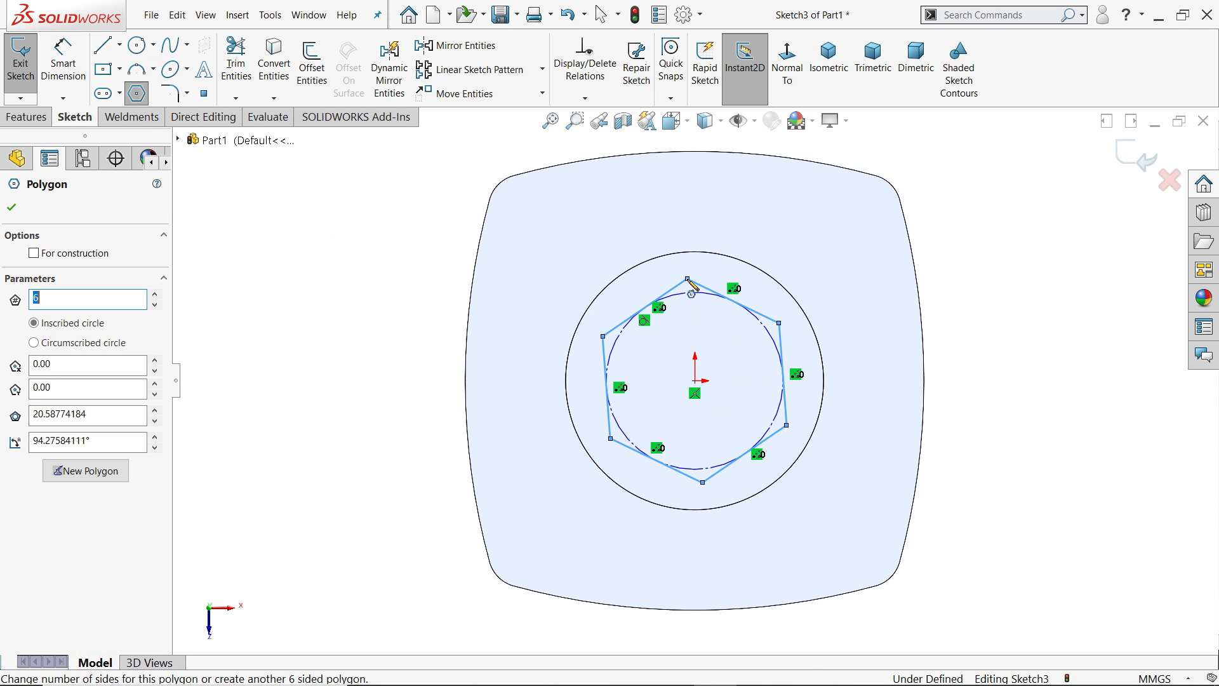
right_click(372, 194)
left_click(410, 204)
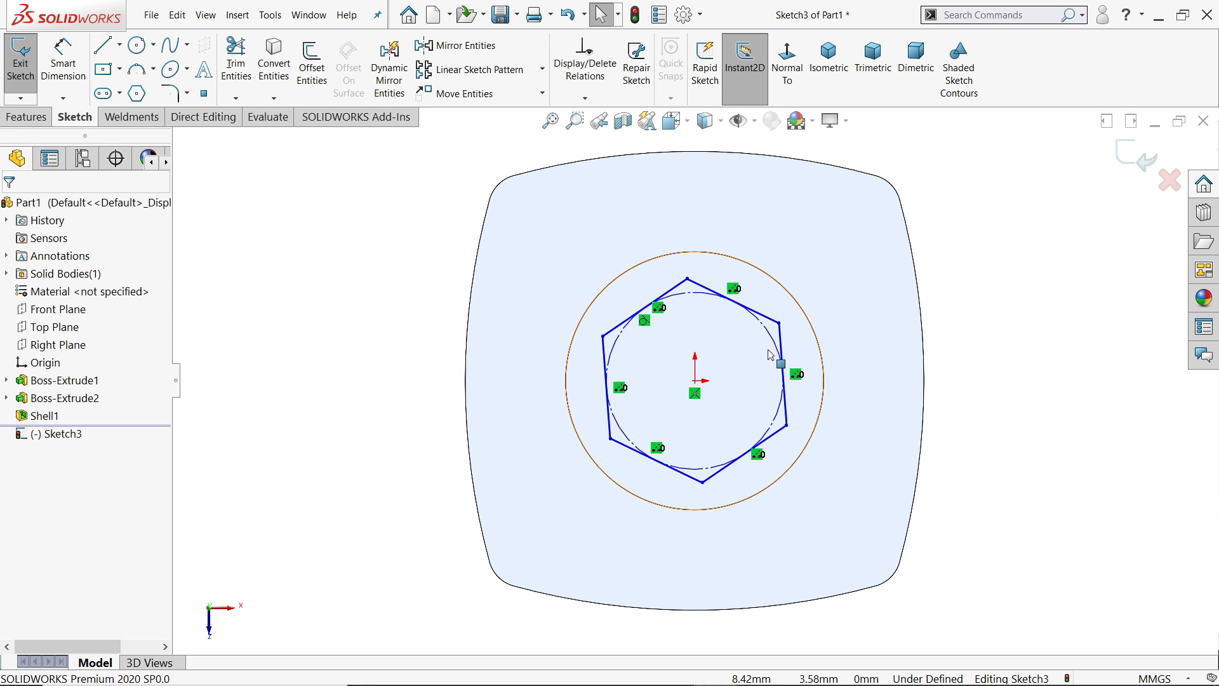
left_click(781, 368)
left_click(837, 279)
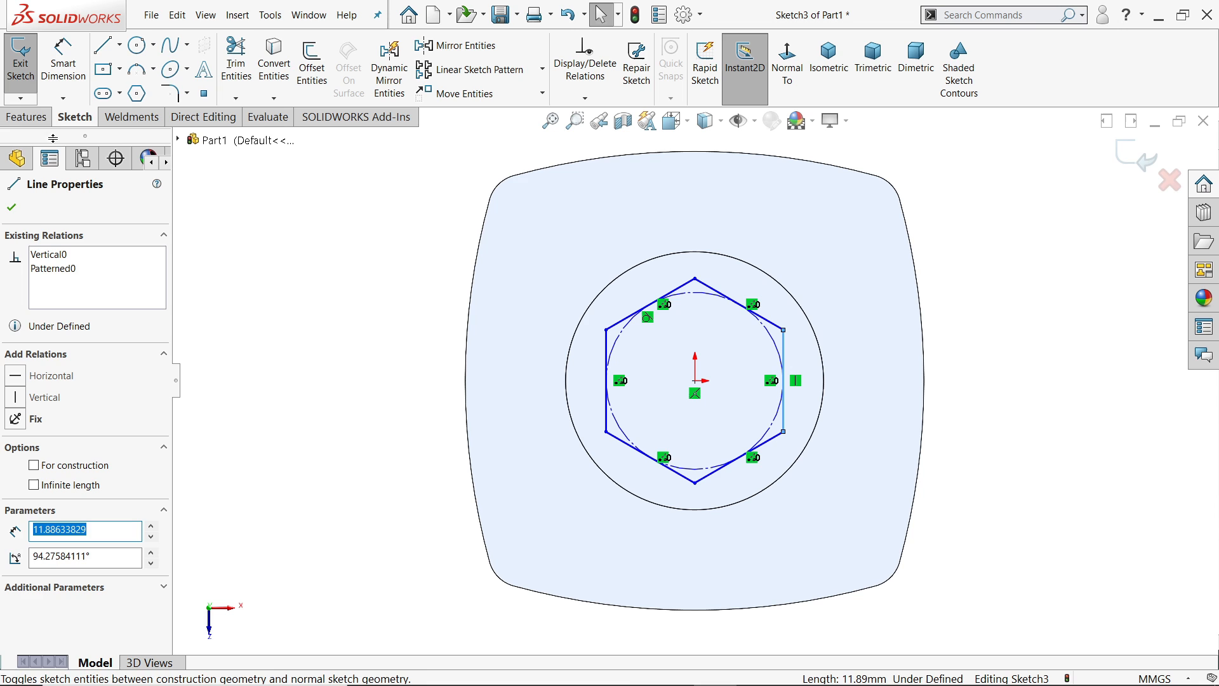
Dimension the distance between the hexagon's two vertical sides as 20 mm.
left_click(63, 61)
left_click(606, 353)
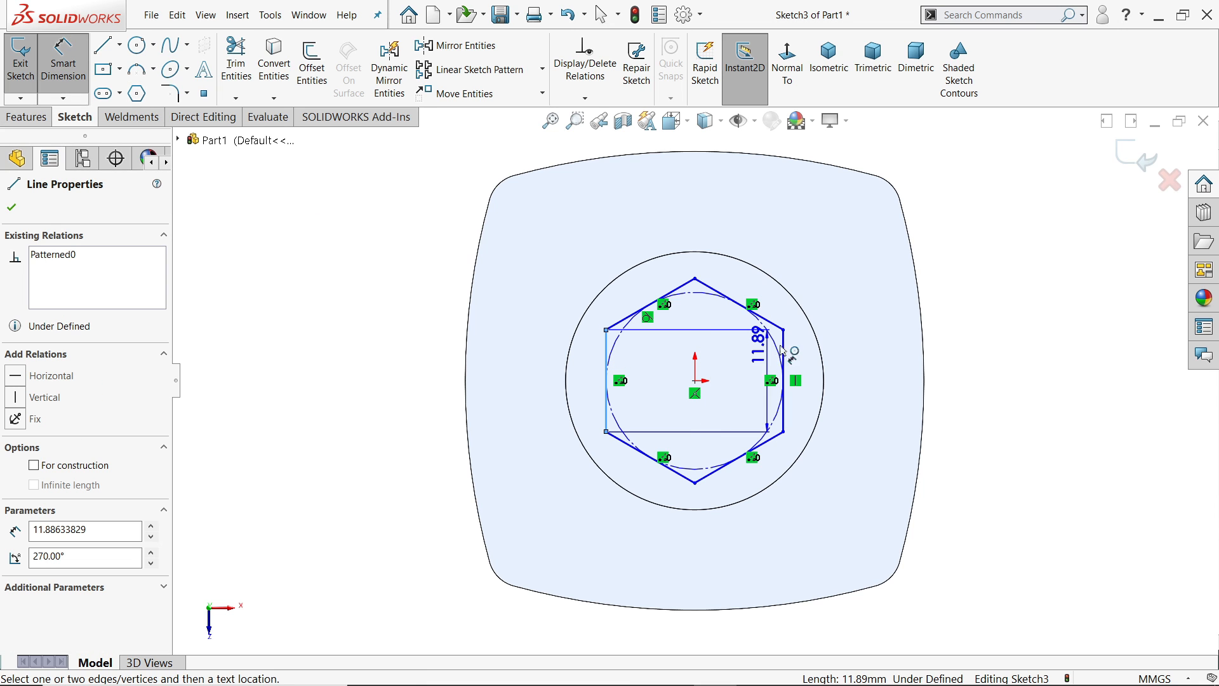
left_click(783, 353)
left_click(685, 217)
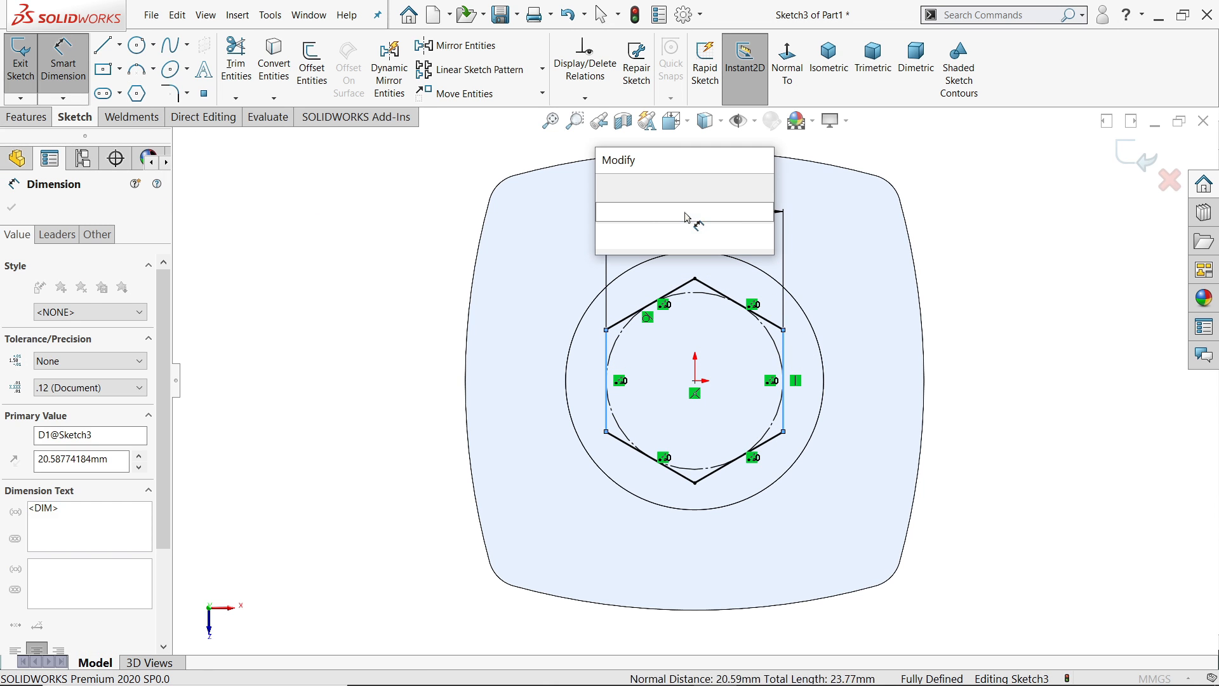
type("20")
key("Return")
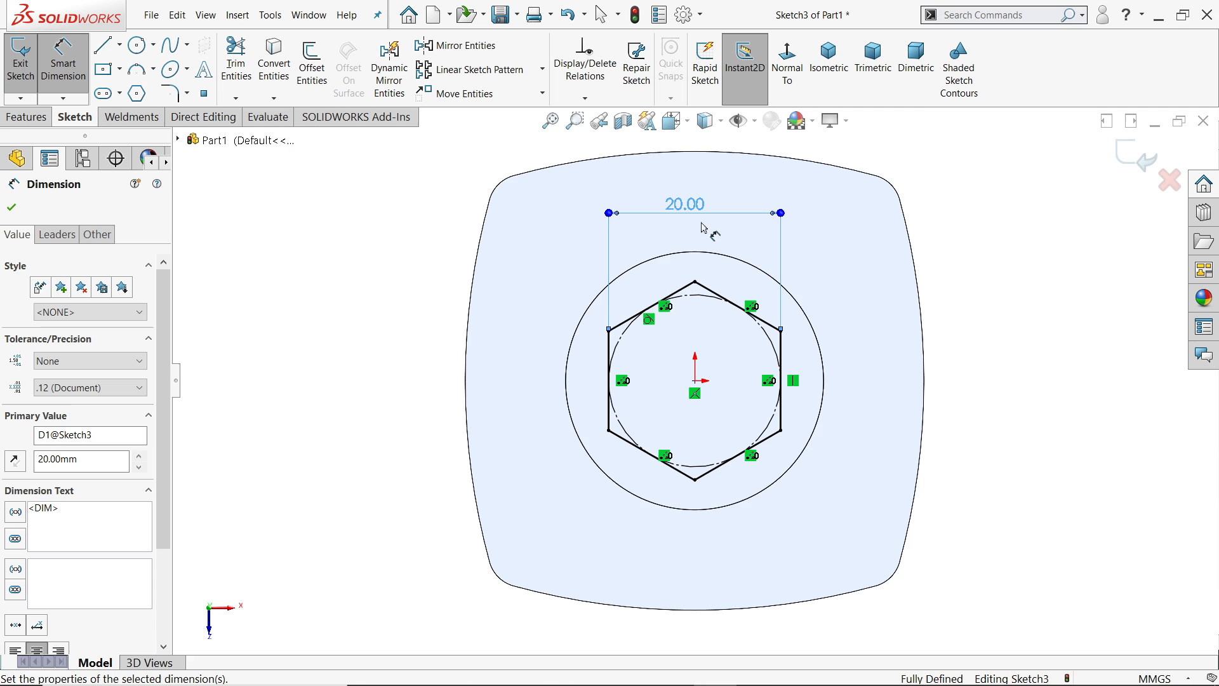
Extrude the hexagon upward from the round boss with a blind depth of 36-22 mm, merging the result.
left_click(25, 116)
left_click(28, 64)
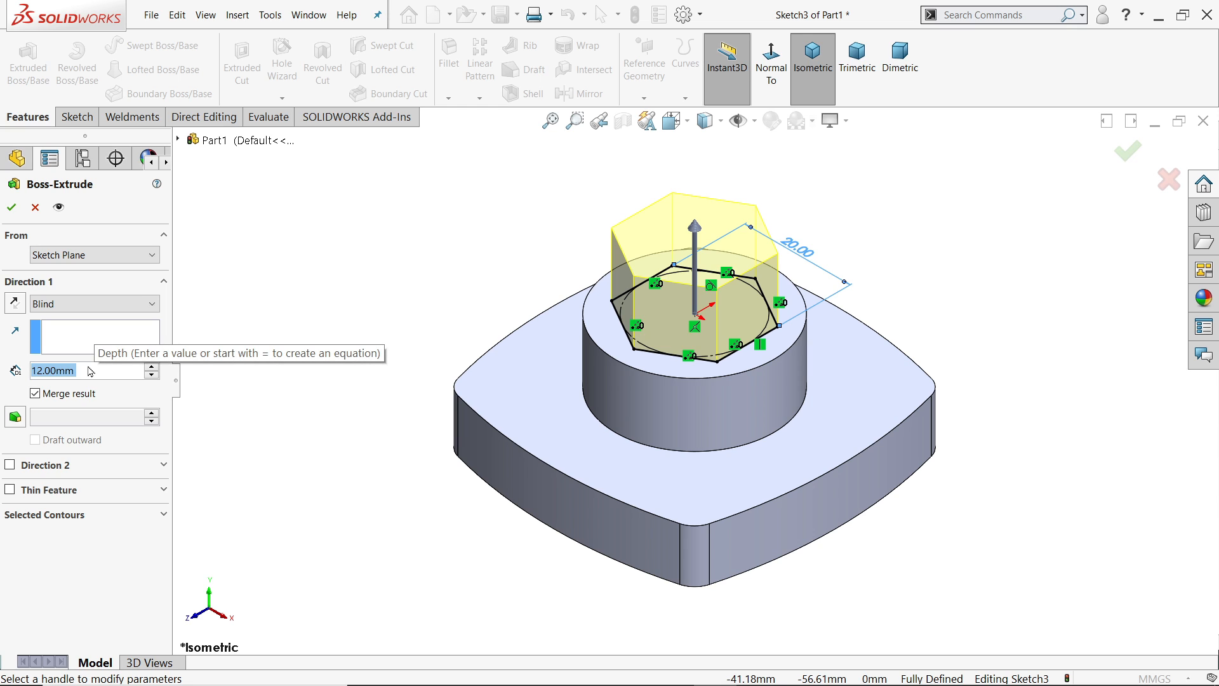
type("2")
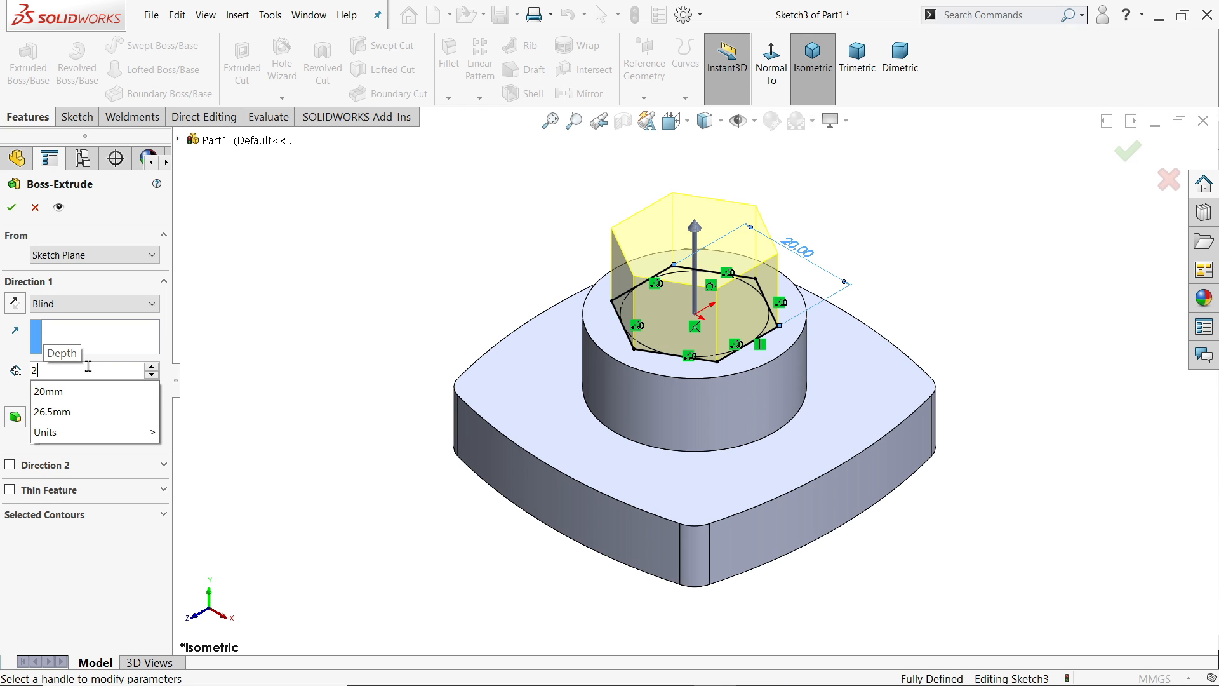
key("BackSpace")
type("36-22")
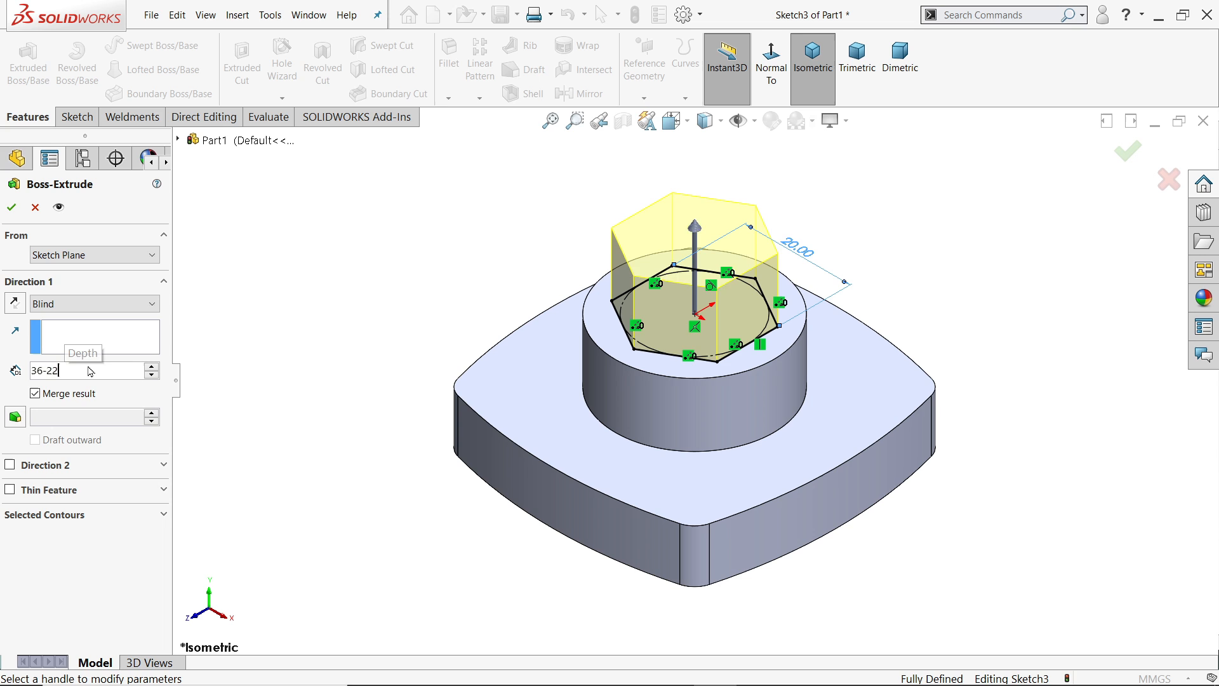
key("Return")
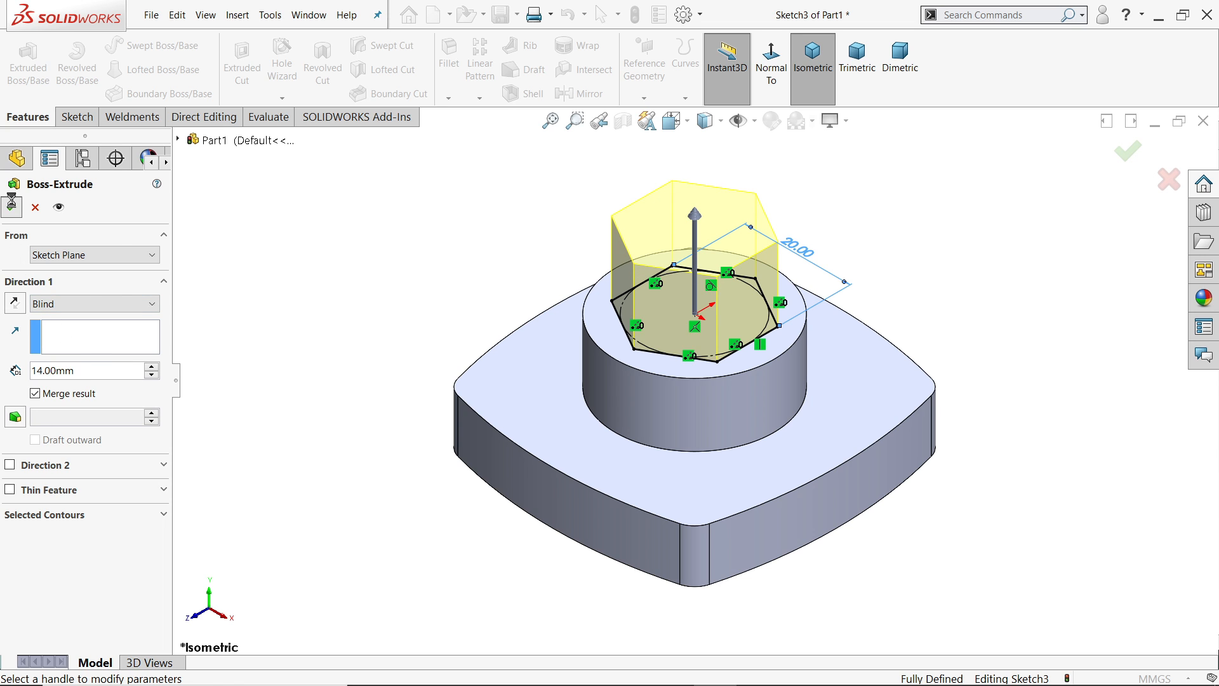
left_click(11, 202)
Sketch a 16 mm diameter circle centred on the origin on the hexagonal boss's top face.
left_click(724, 216)
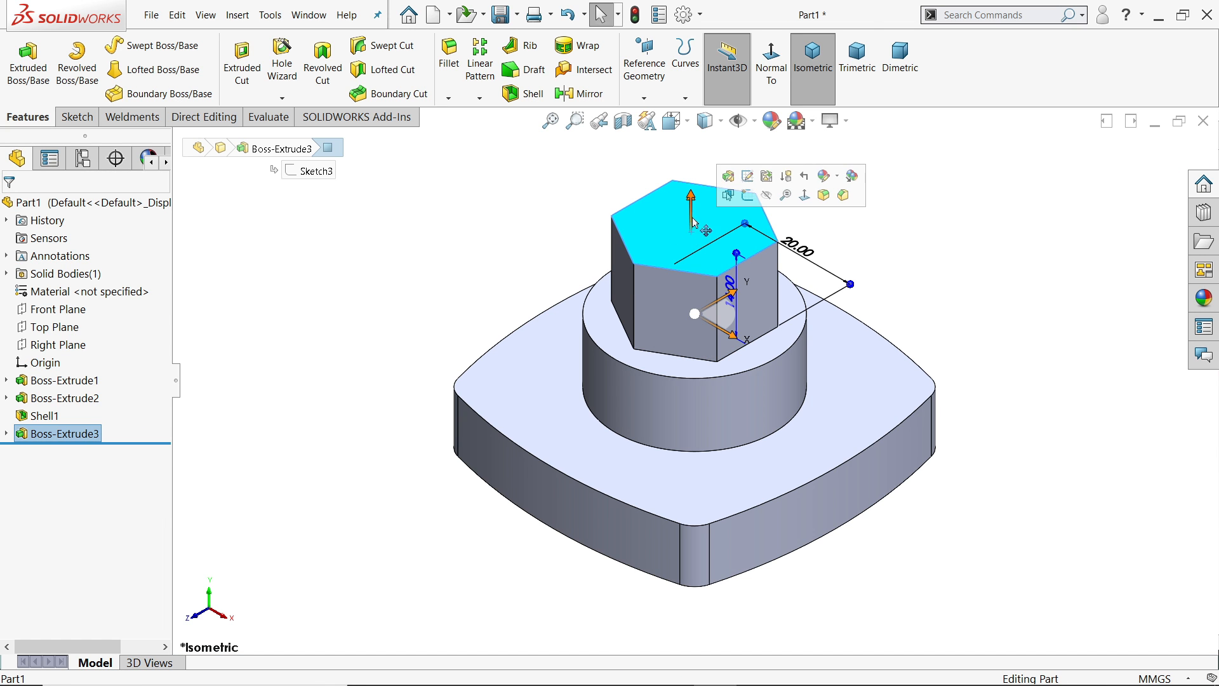
left_click(729, 196)
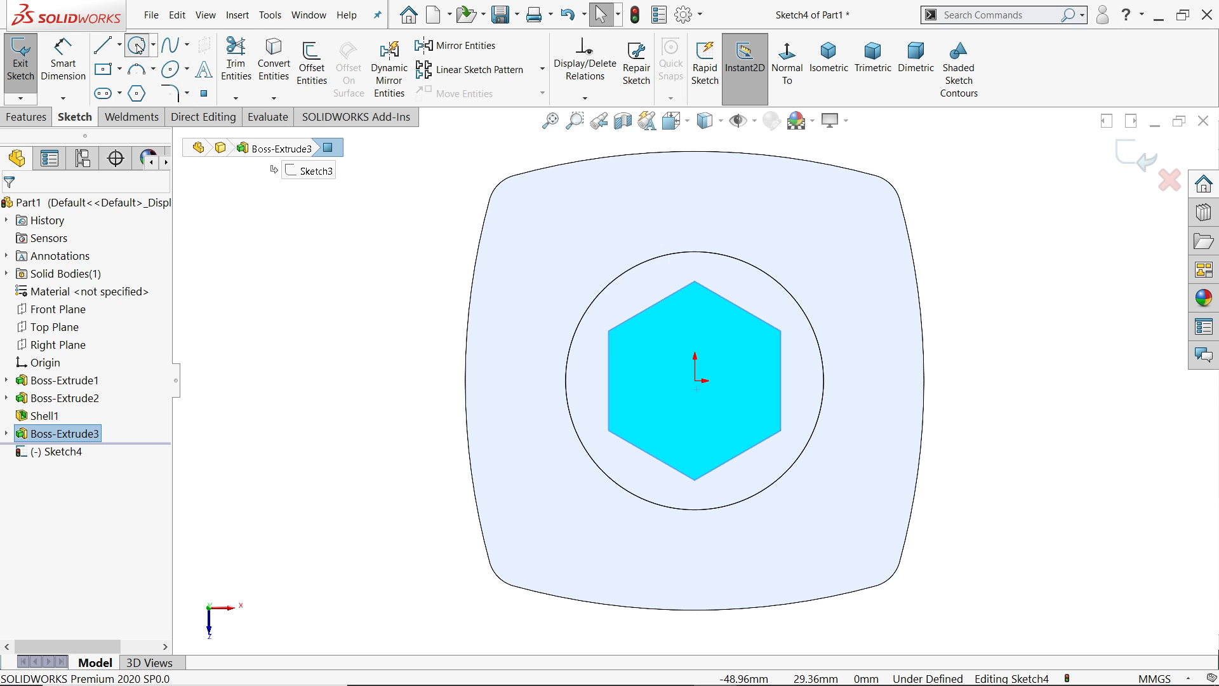
left_click(138, 46)
left_click(695, 380)
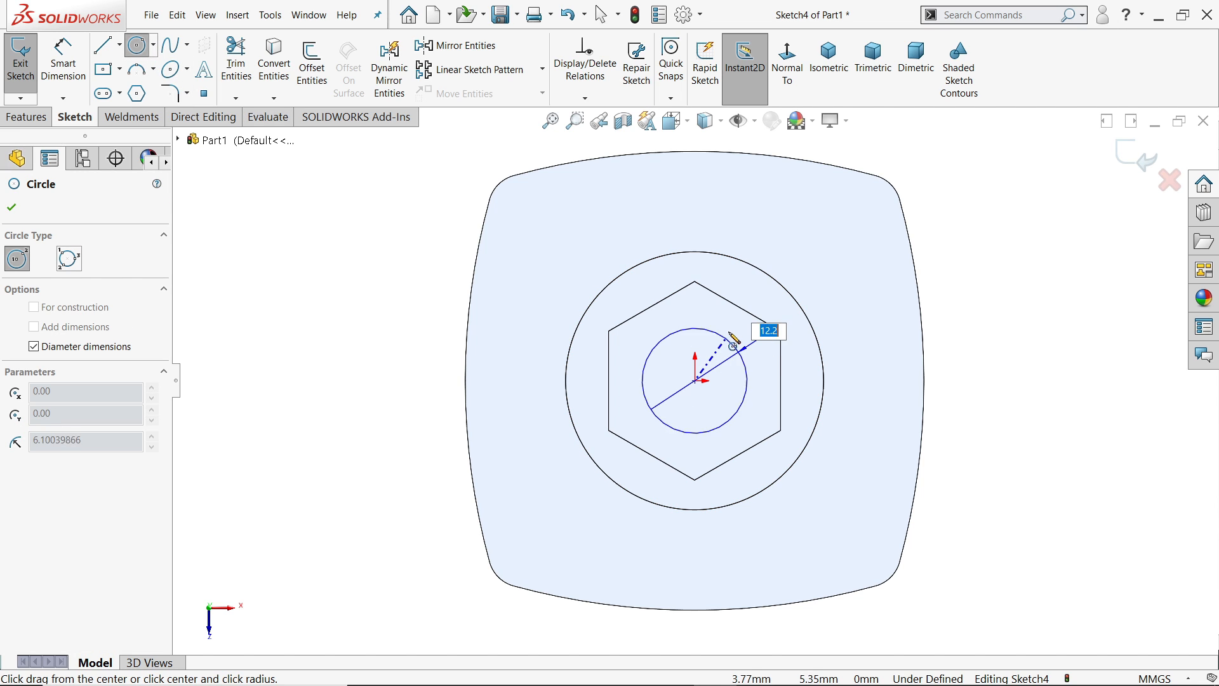
type("16")
key("Return")
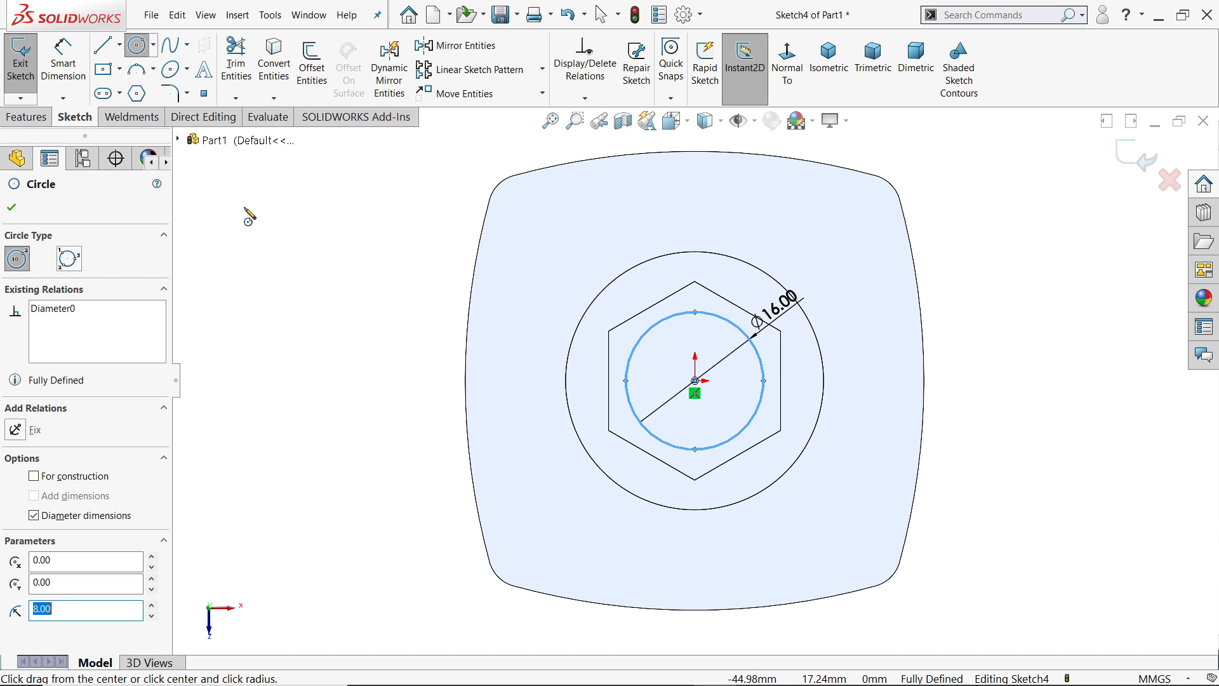
Extrude the 16 mm circle upward from the hexagonal boss with a blind depth of 48-36 mm, merging the result.
left_click(26, 117)
key("Escape")
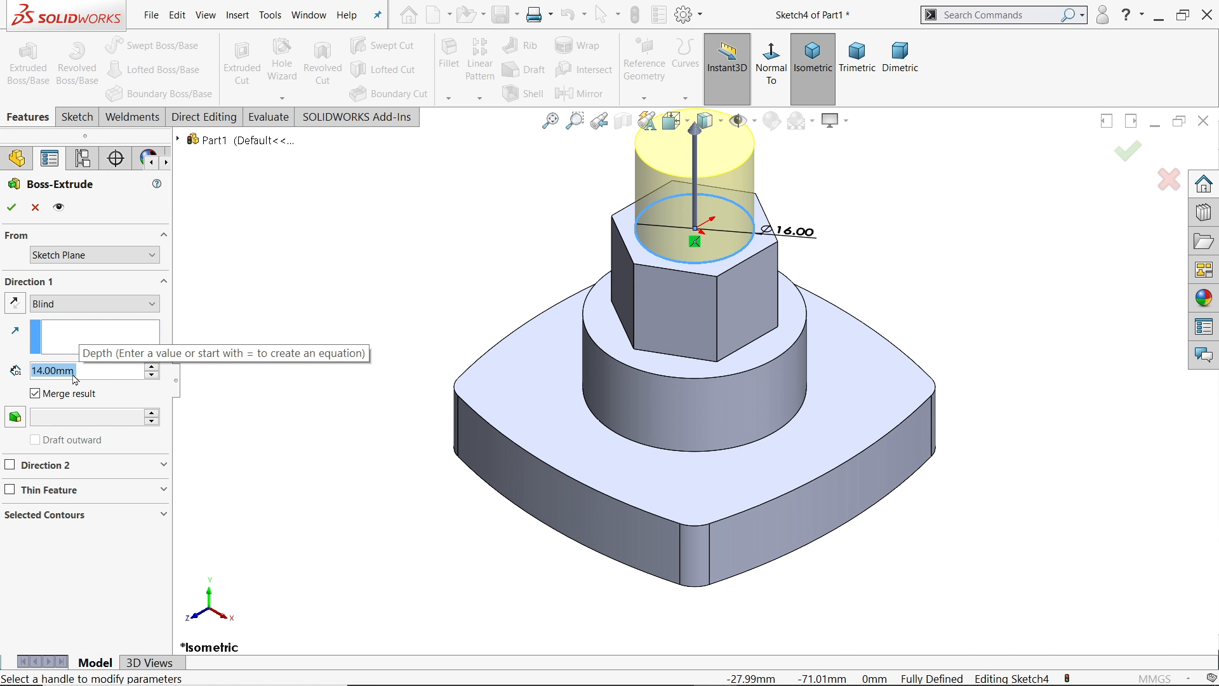
type("48-36")
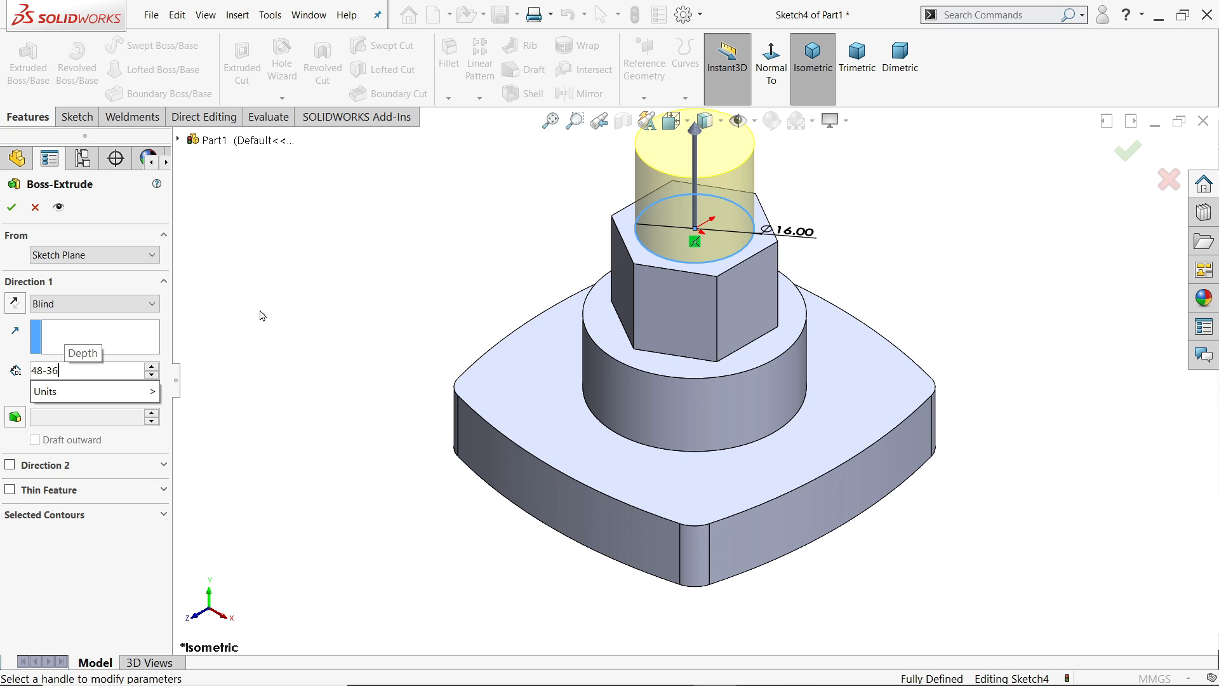
key("Return")
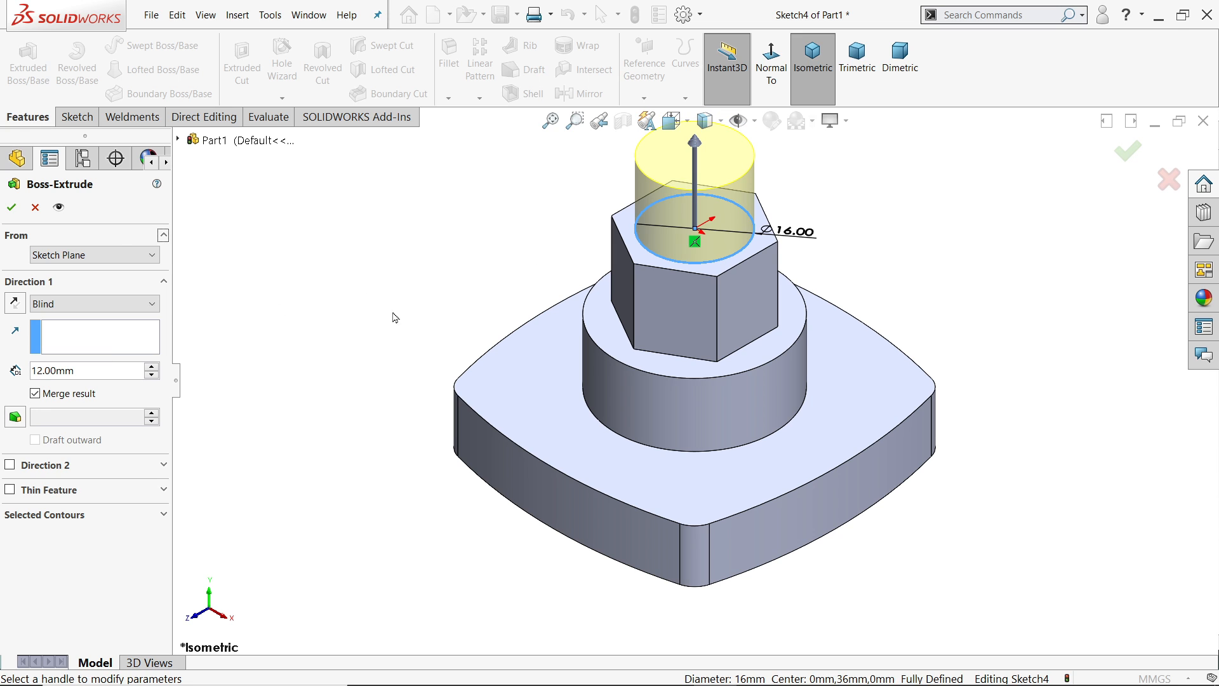
left_click(12, 207)
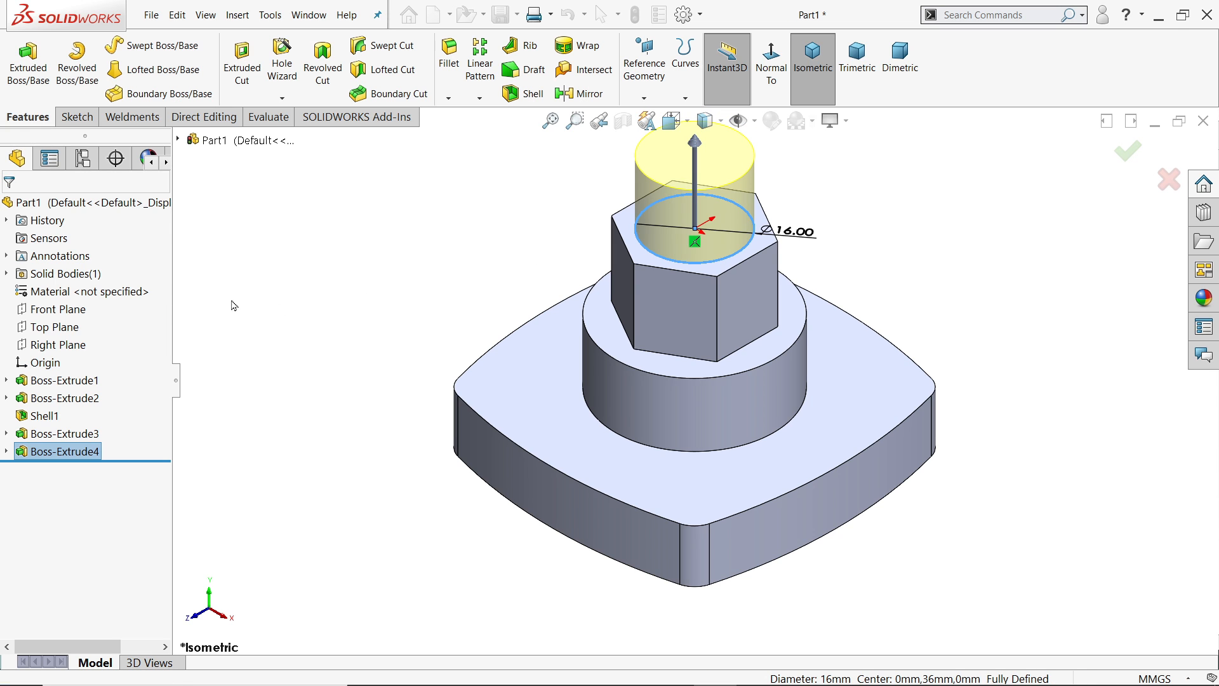
Start a sketch on the flange's top face and show Sketch1 of the flange extrusion as a reference.
key("z")
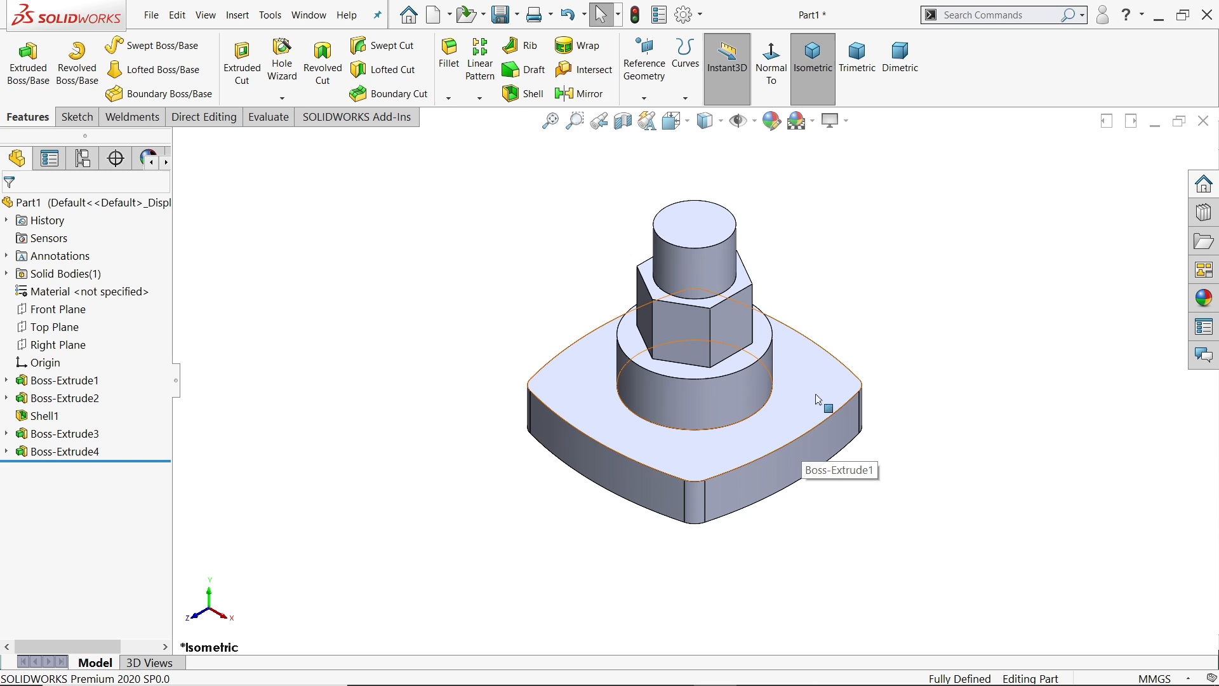
left_click(817, 394)
left_click(867, 353)
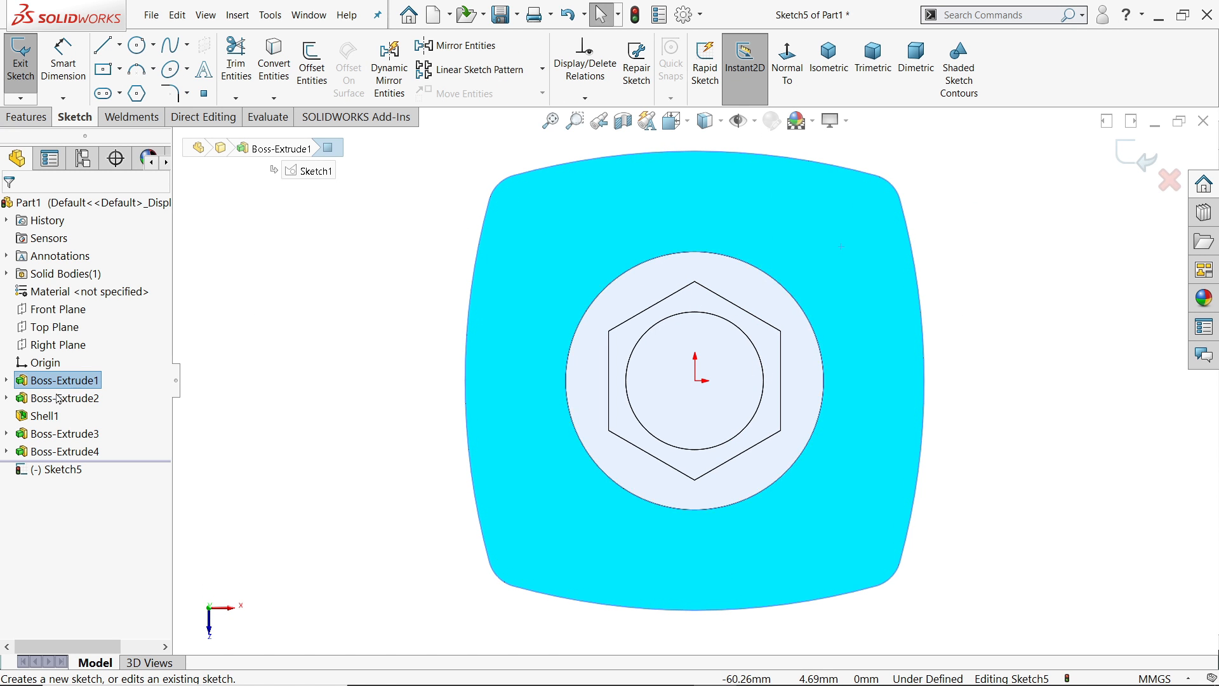
left_click(7, 381)
left_click(40, 401)
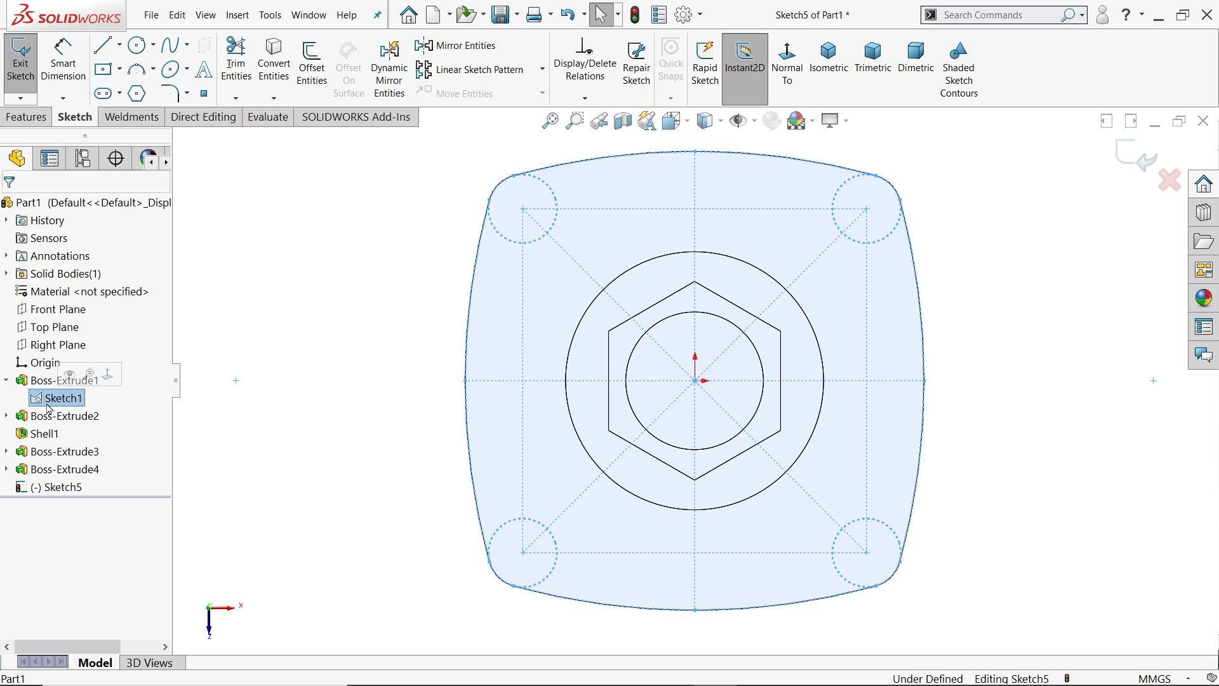
left_click(69, 375)
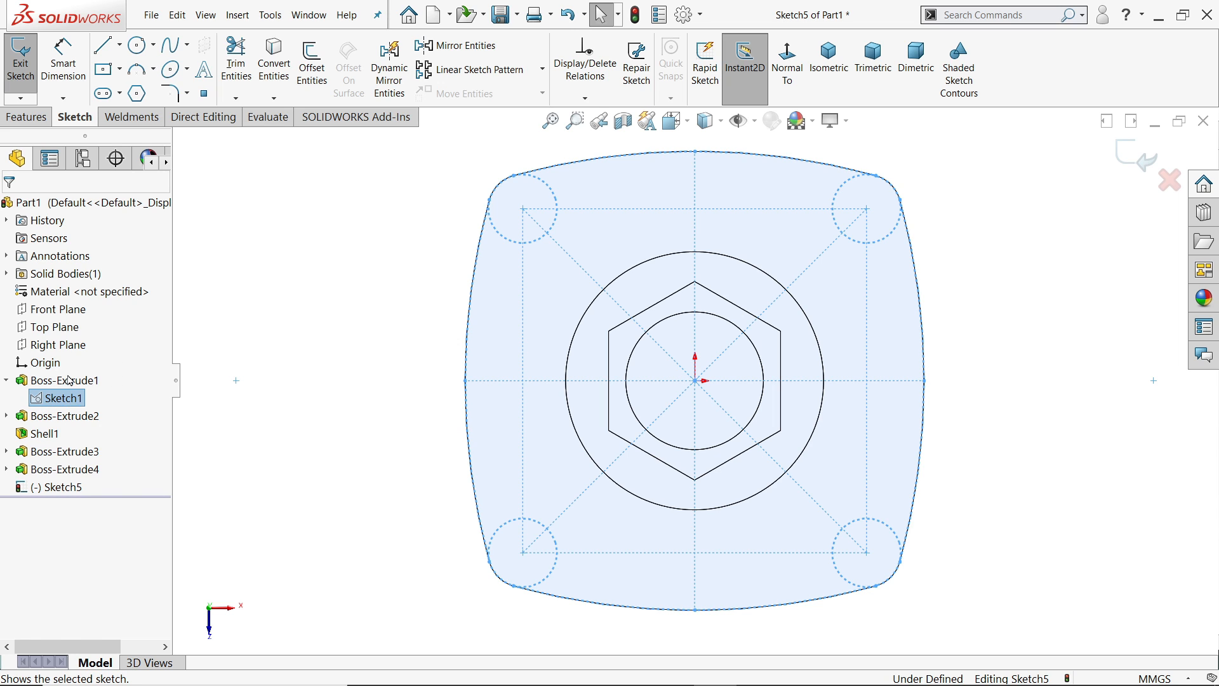
Convert the four corner circles of the flange's base sketch into entities of the current sketch.
left_click(536, 246)
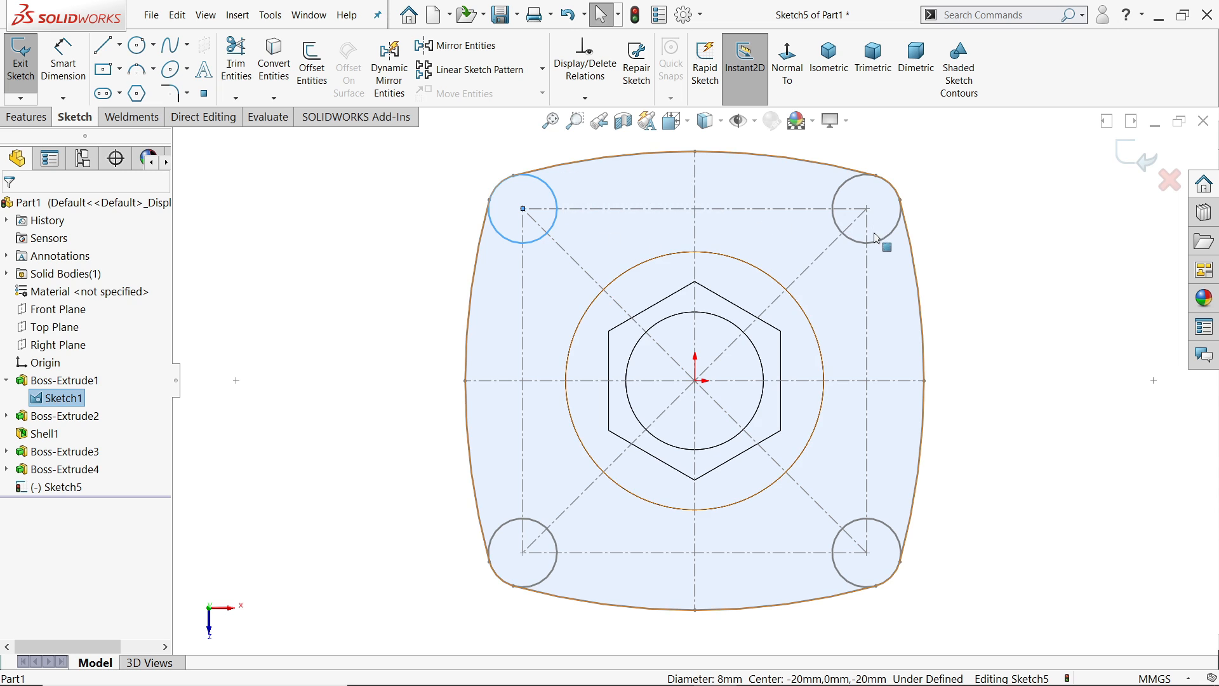
left_click(891, 248, "ctrl")
left_click(890, 530, "ctrl")
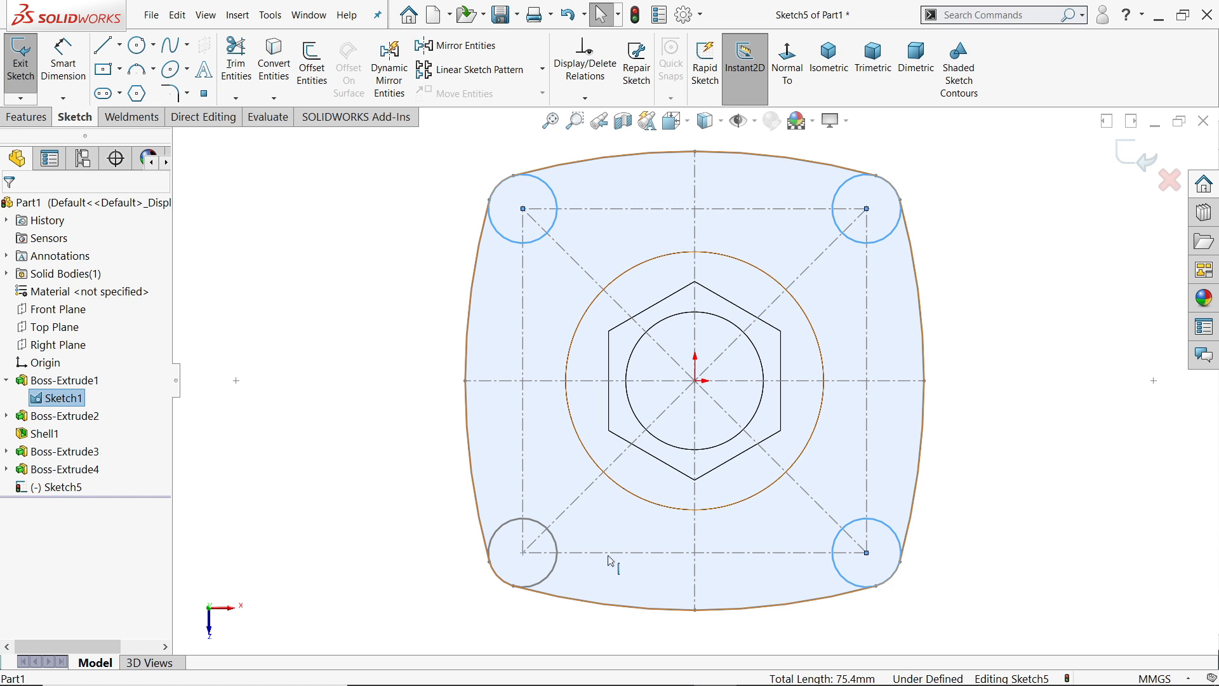
left_click(556, 548, "ctrl")
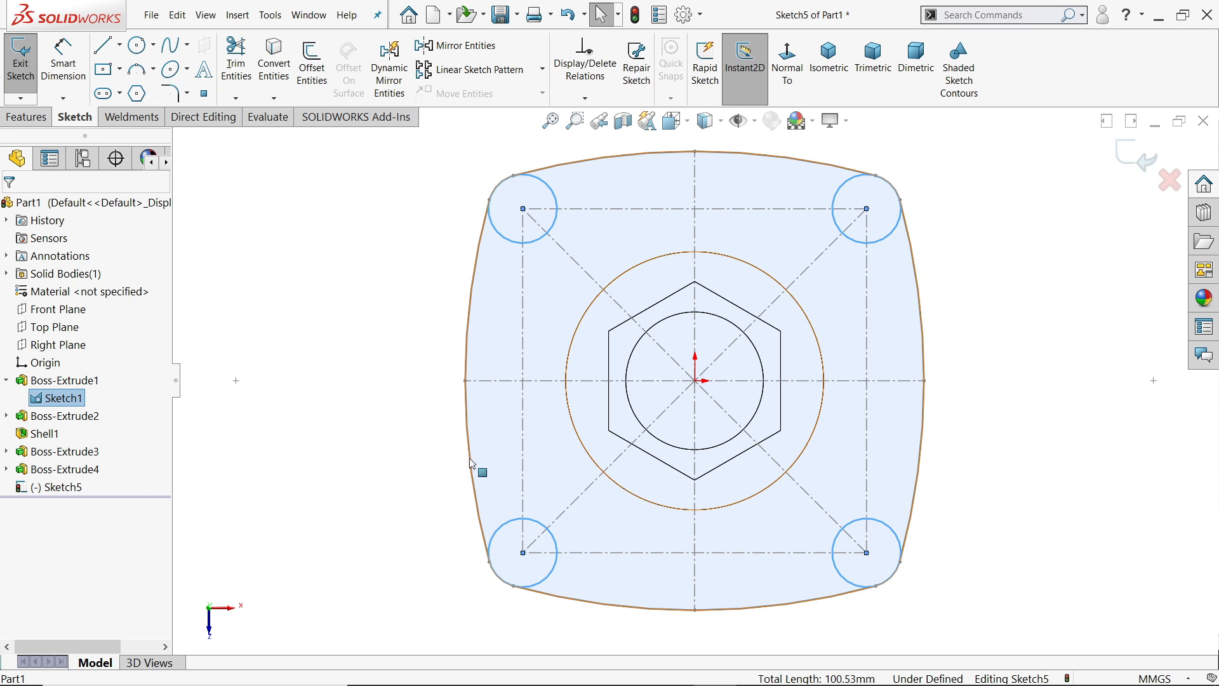
left_click(273, 60)
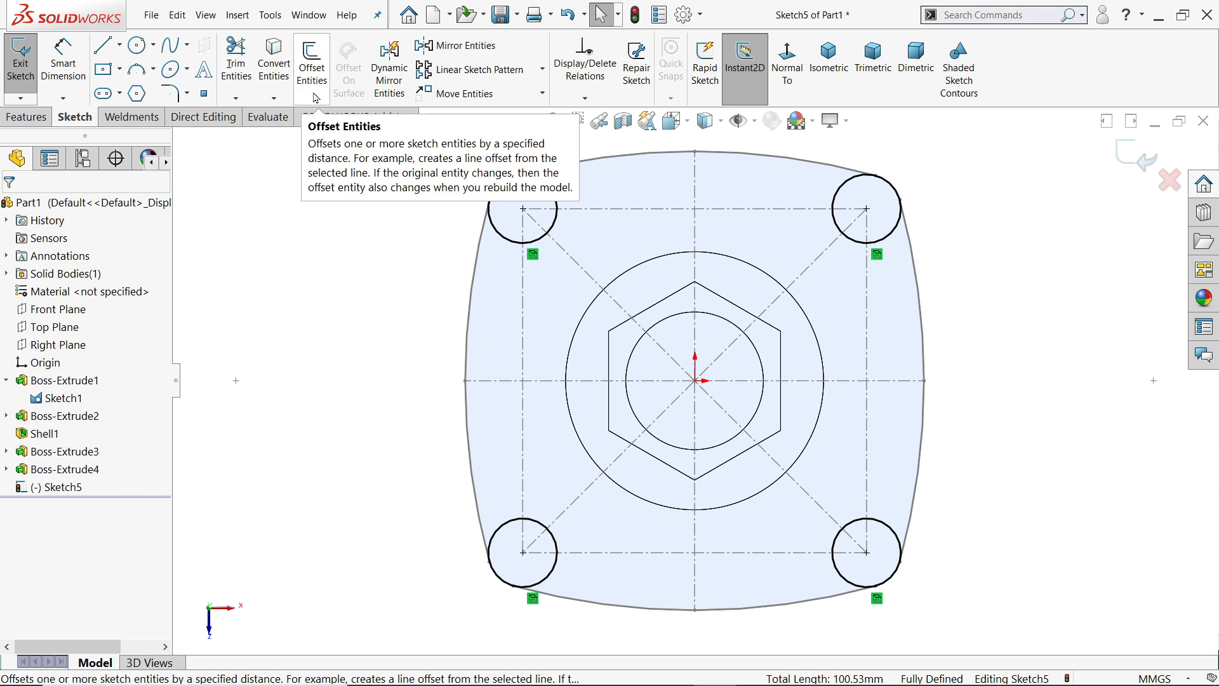
Convert the outer circular edge of the 30 mm round boss into an entity of the current sketch.
left_click(599, 302)
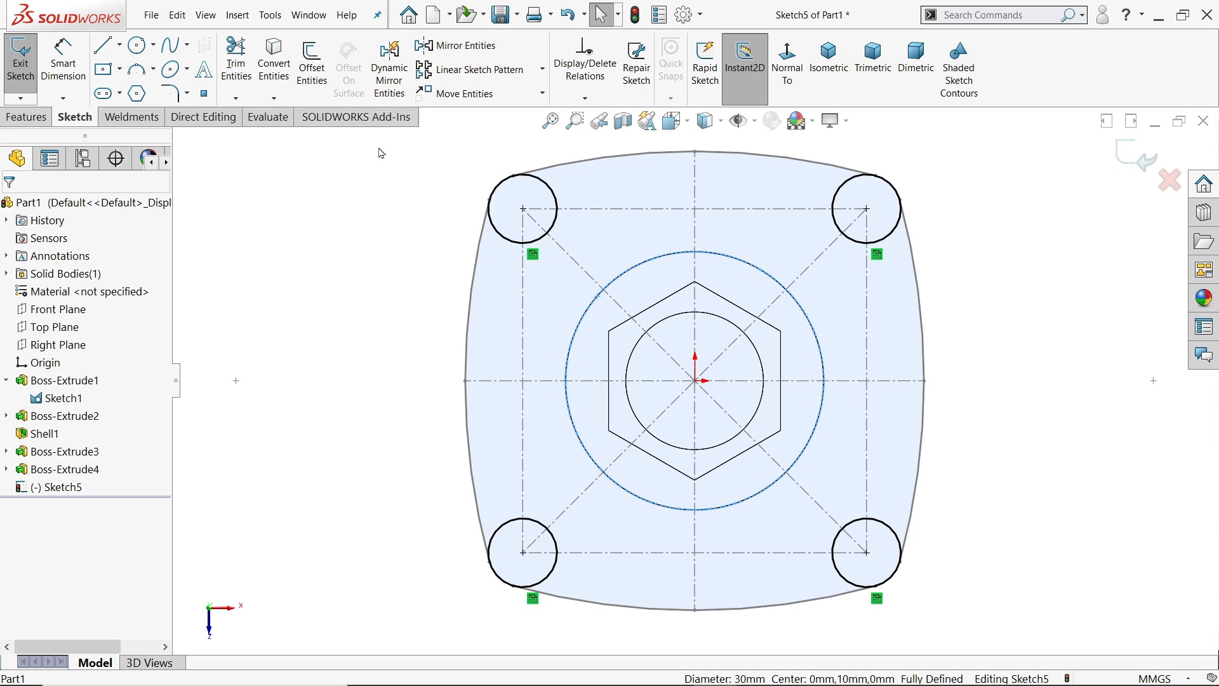
left_click(280, 67)
scroll(590, 236, "down", 1)
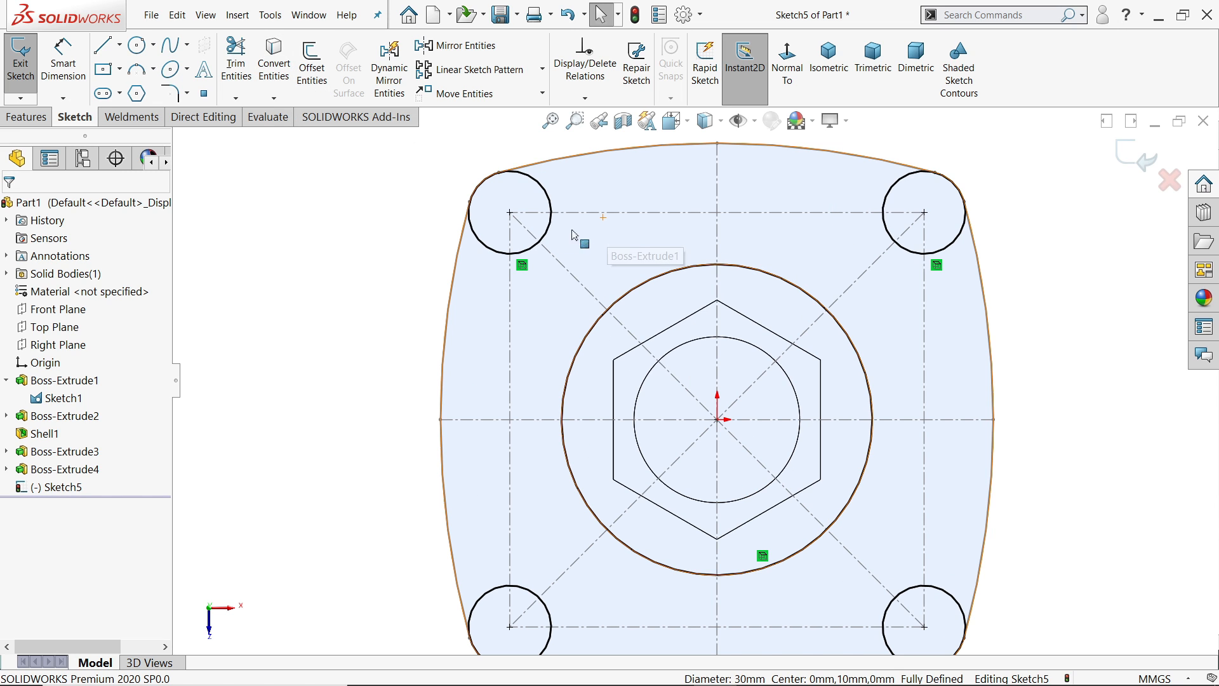
Sketch a diagonal line about 12 mm long from the flange's upper-left corner circle, tangent to it, towards the round boss.
left_click(102, 47)
scroll(576, 222, "down", 1)
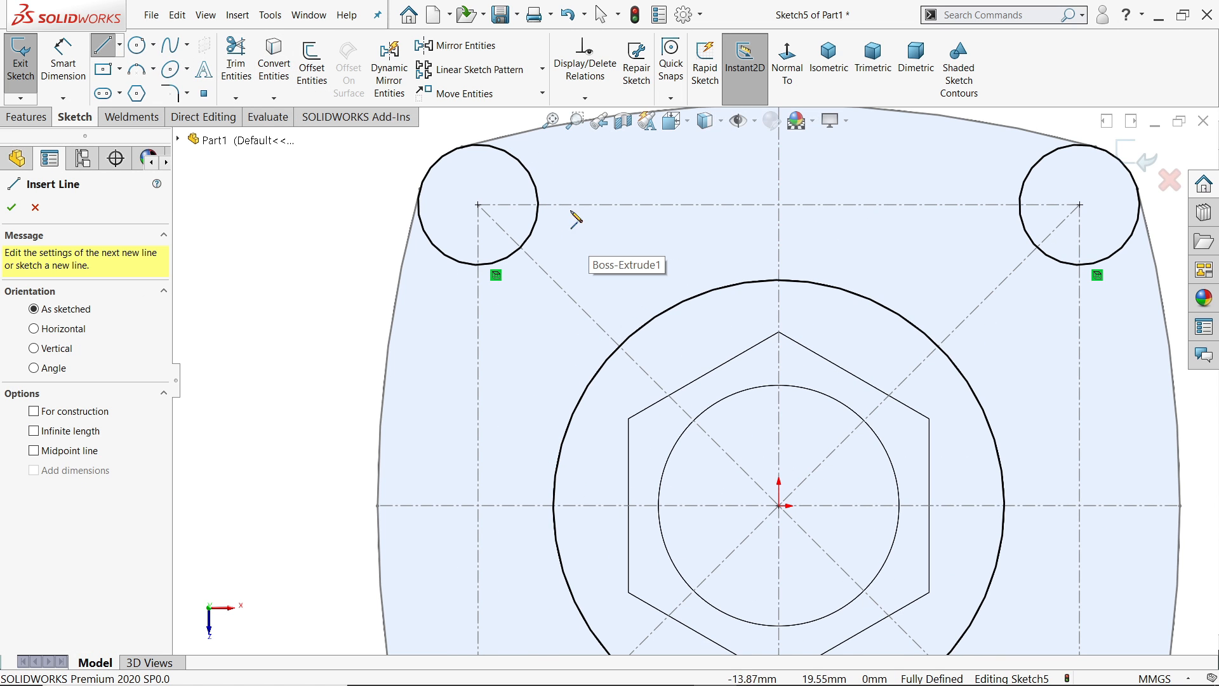
left_click(540, 187)
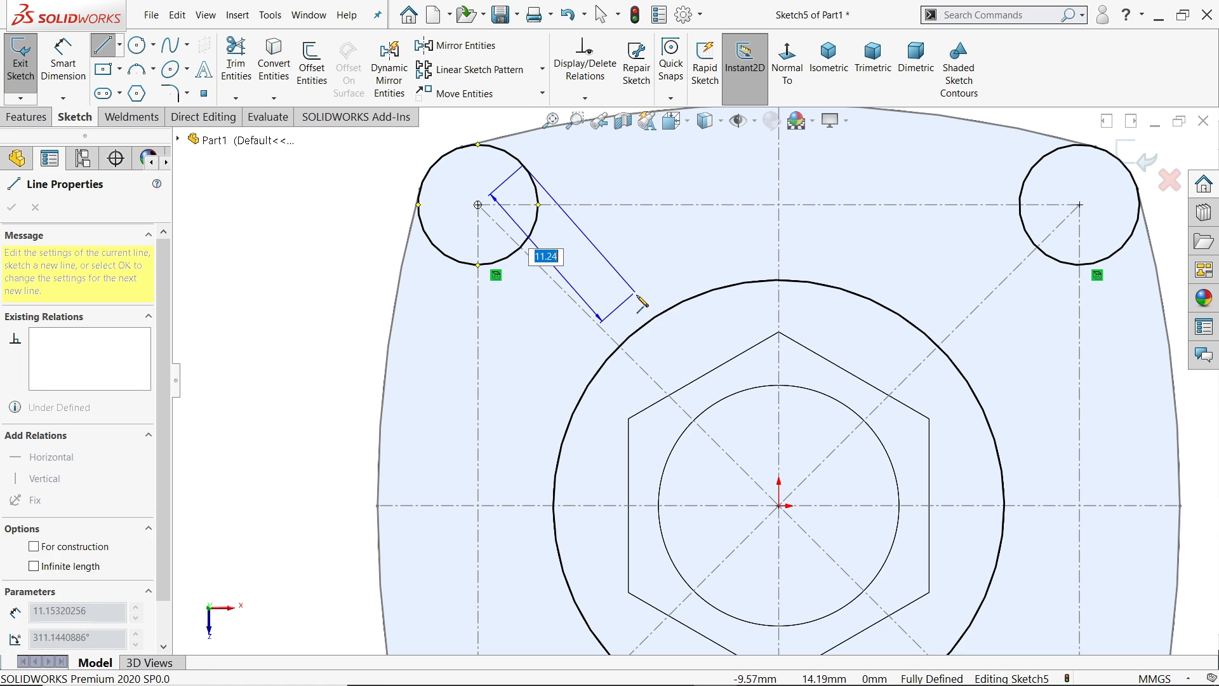
left_click(658, 322)
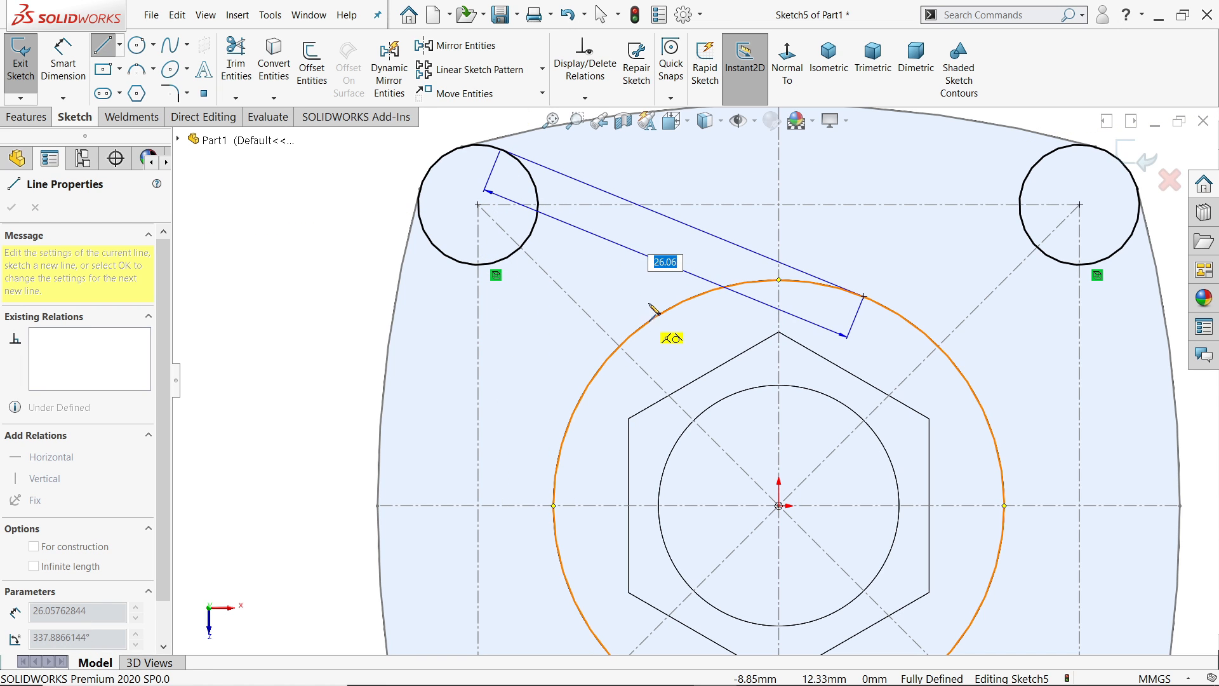
left_click(649, 289)
right_click(680, 254)
left_click(718, 269)
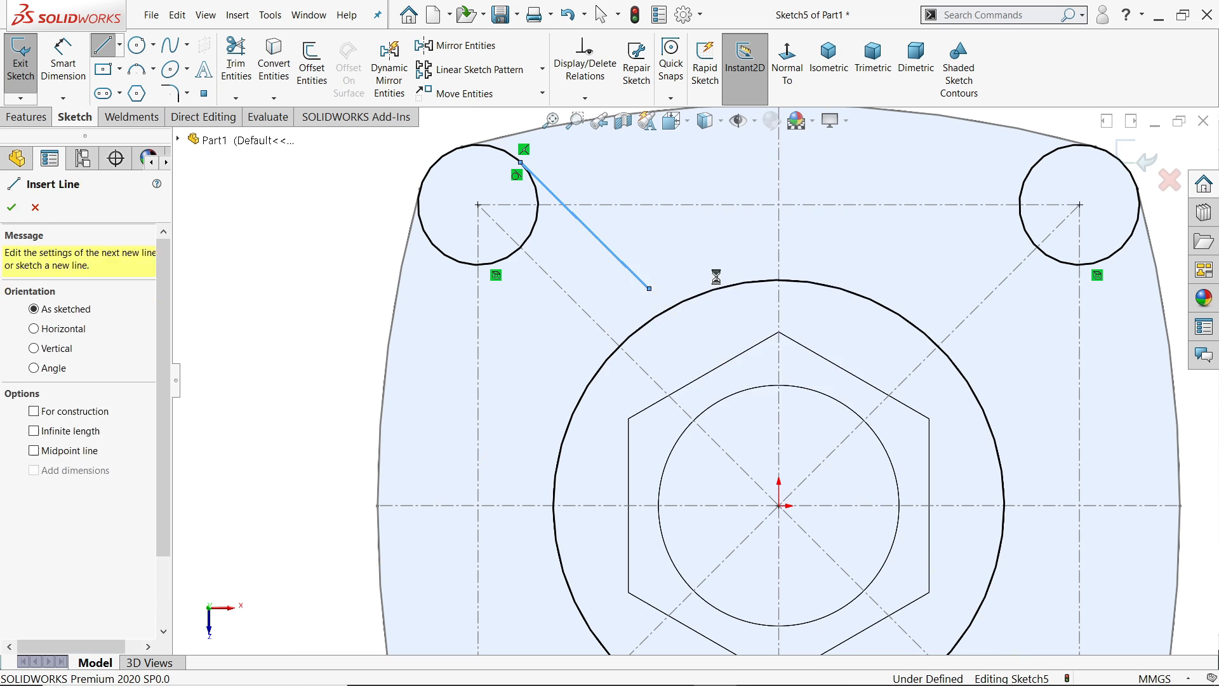
scroll(716, 277, "down", 2)
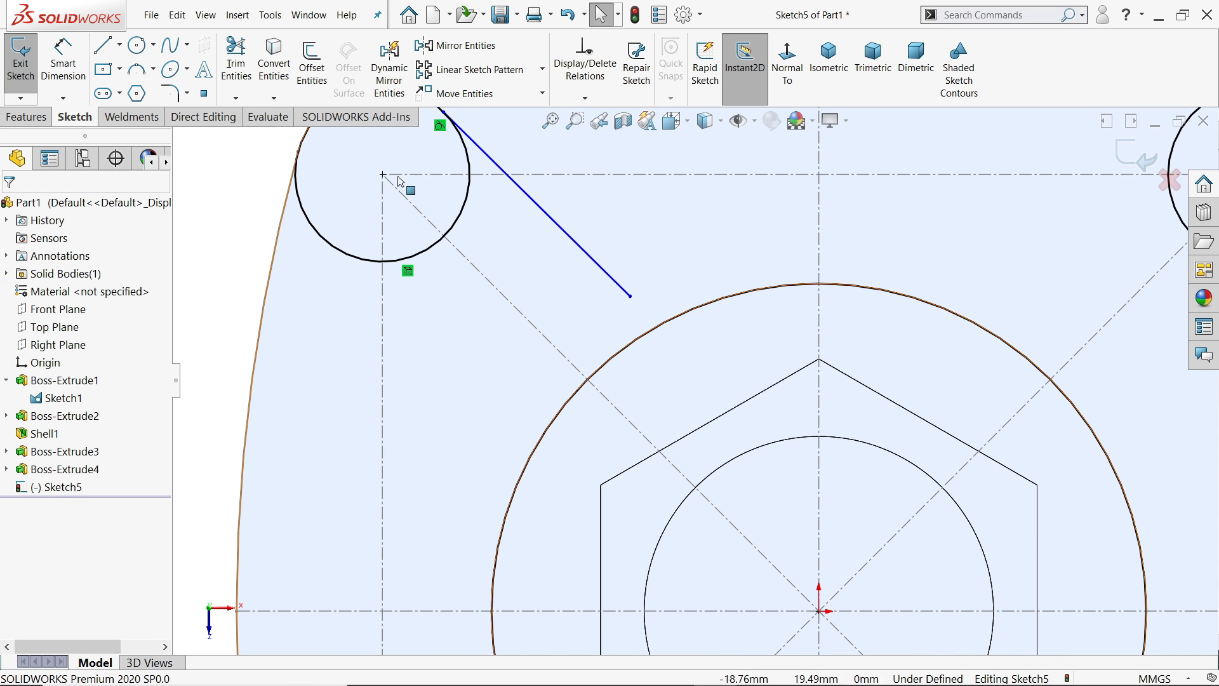
left_click(457, 45)
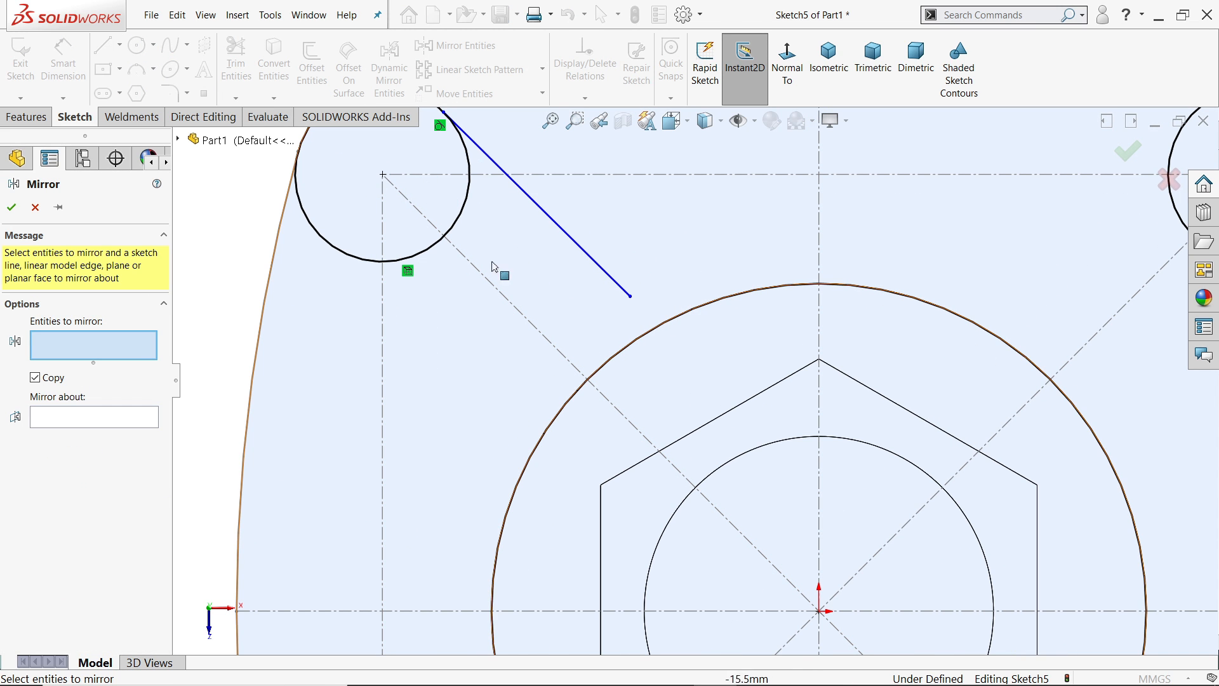
left_click(571, 239)
left_click(149, 419)
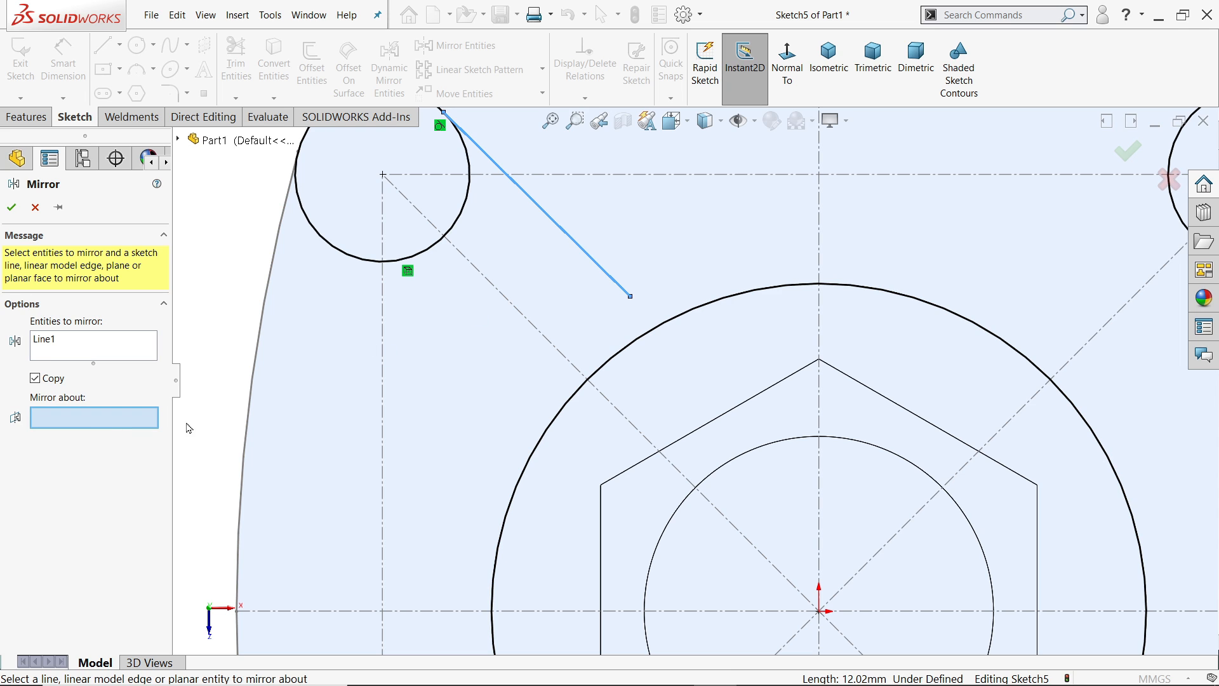
left_click(35, 207)
Try to convert the flange sketch's diagonal construction line through the origin into a sketch entity, and undo the conversion.
left_click(534, 327)
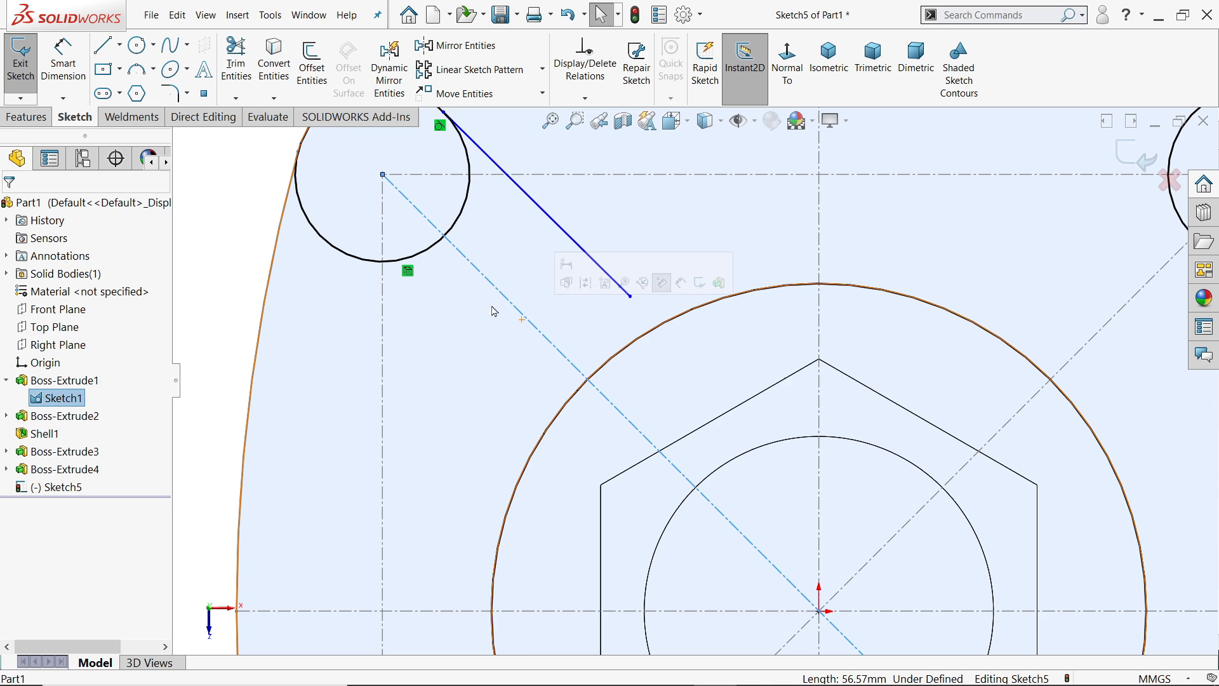
left_click(273, 62)
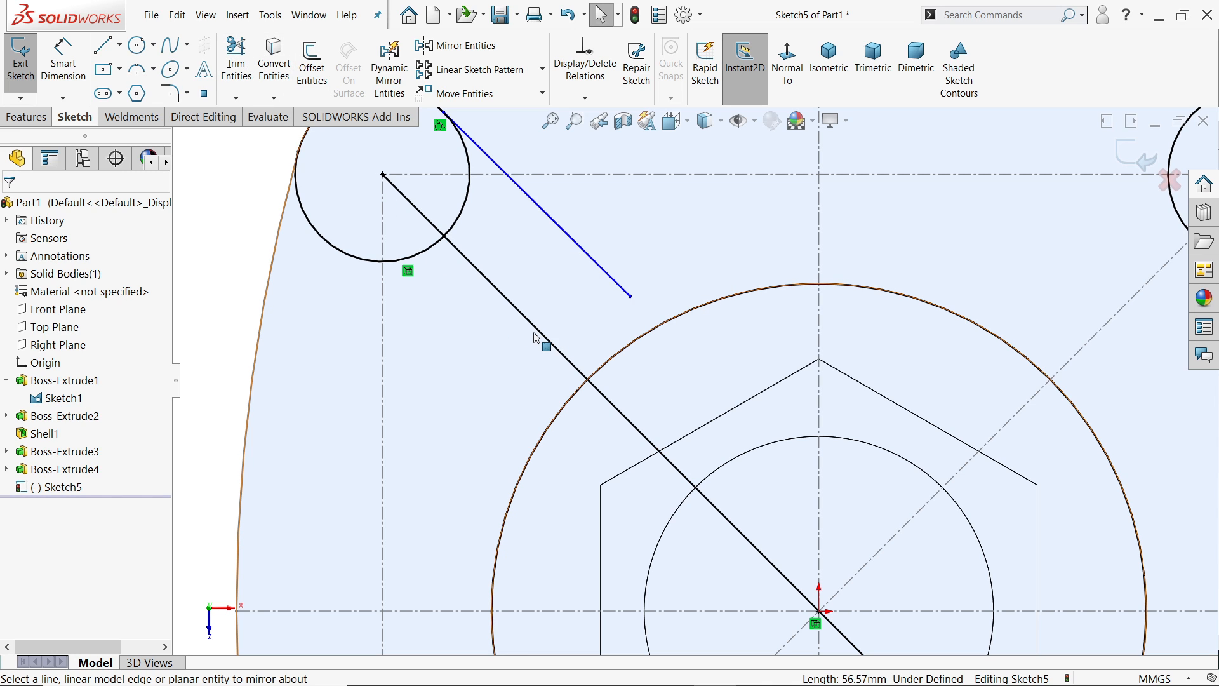
left_click(540, 334)
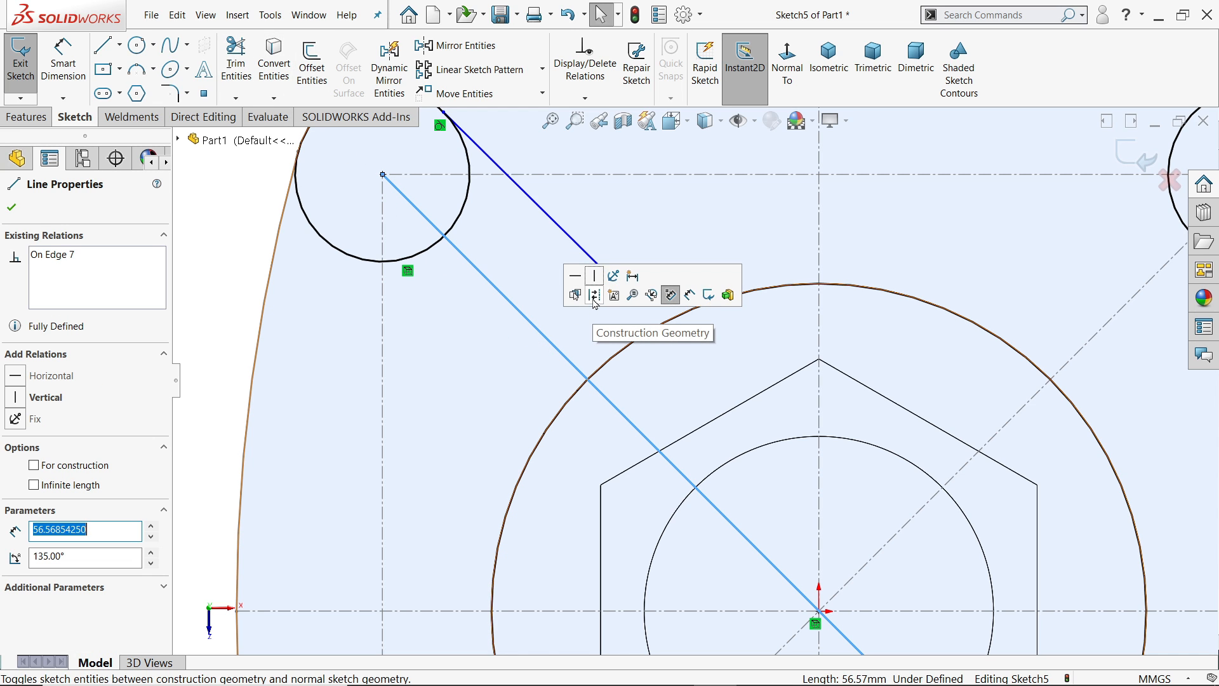
scroll(723, 326, "up", 5)
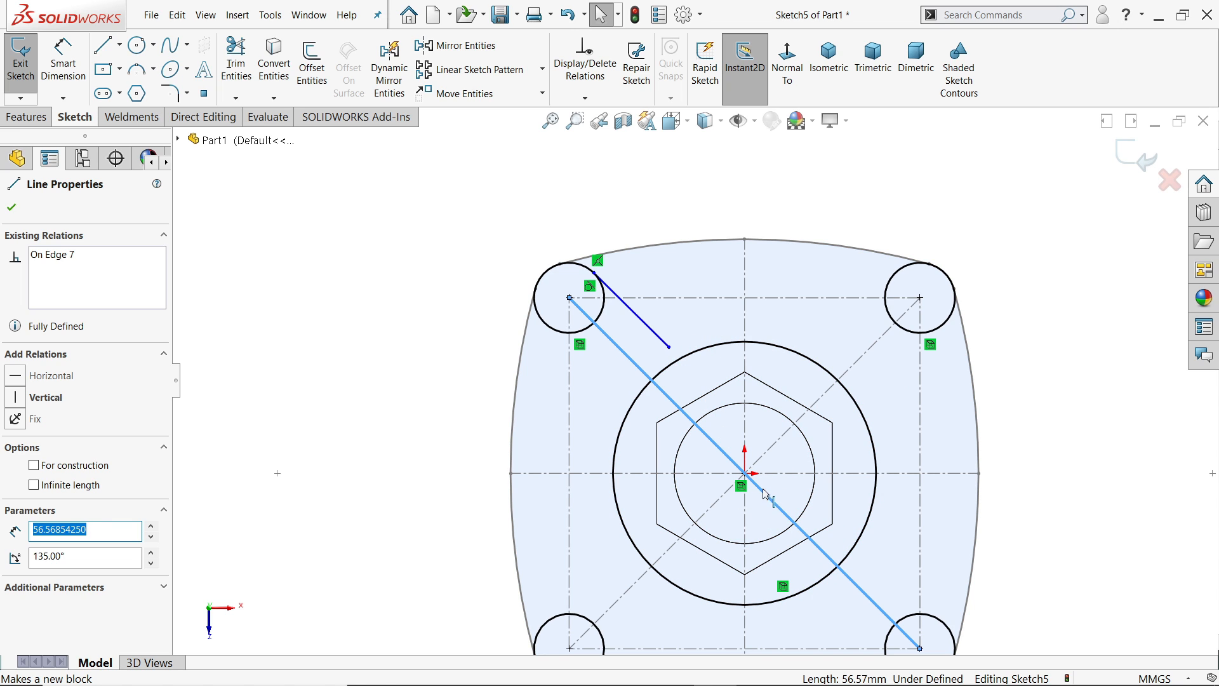
left_click(566, 15)
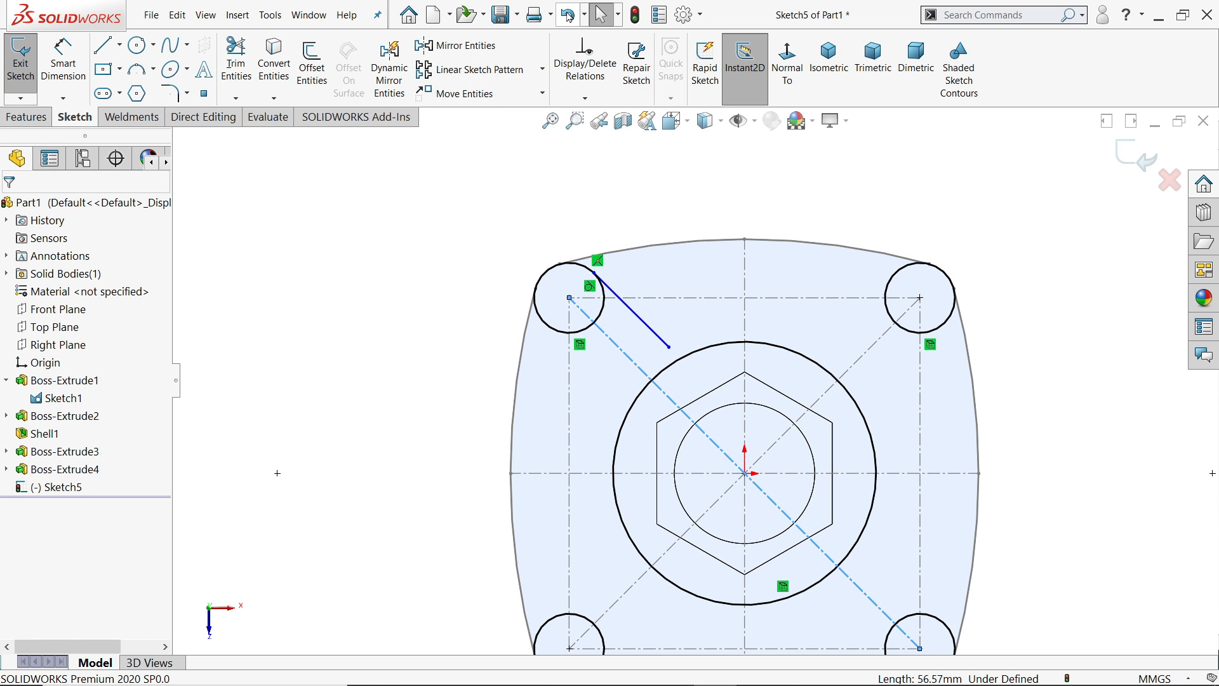
left_click(443, 243)
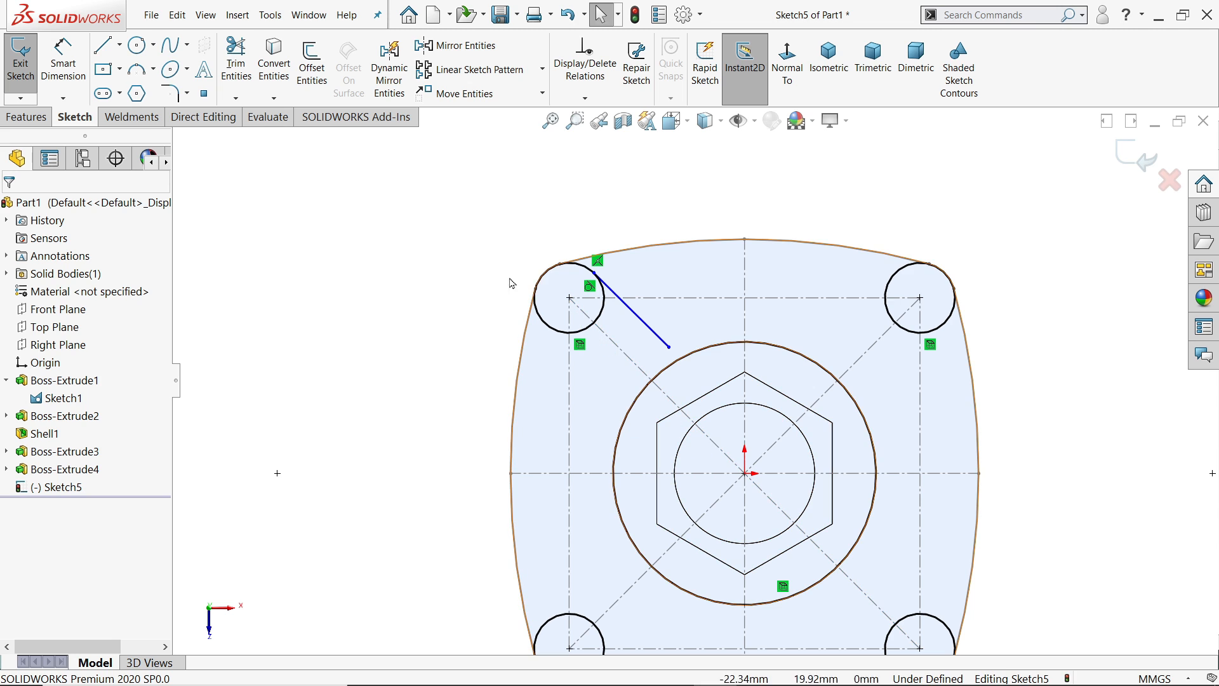
Draw a centerline from the origin to the centre of the flange's upper-left corner circle.
left_click(119, 50)
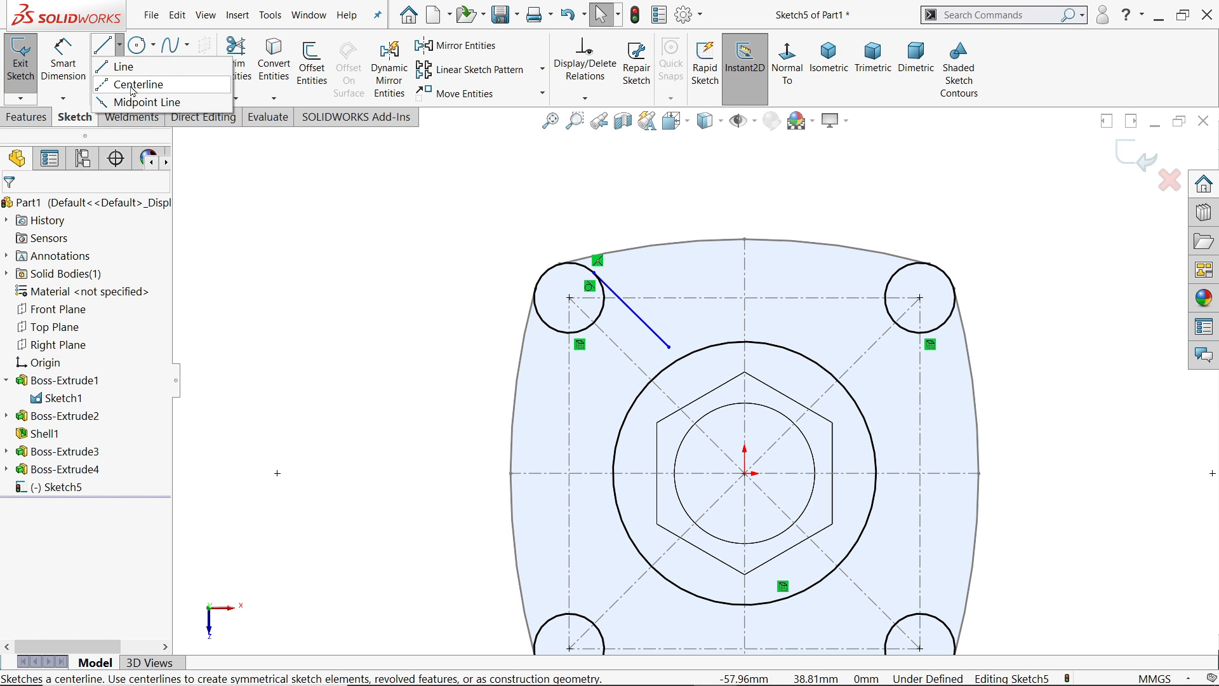
left_click(141, 82)
scroll(748, 476, "down", 3)
left_click(740, 457)
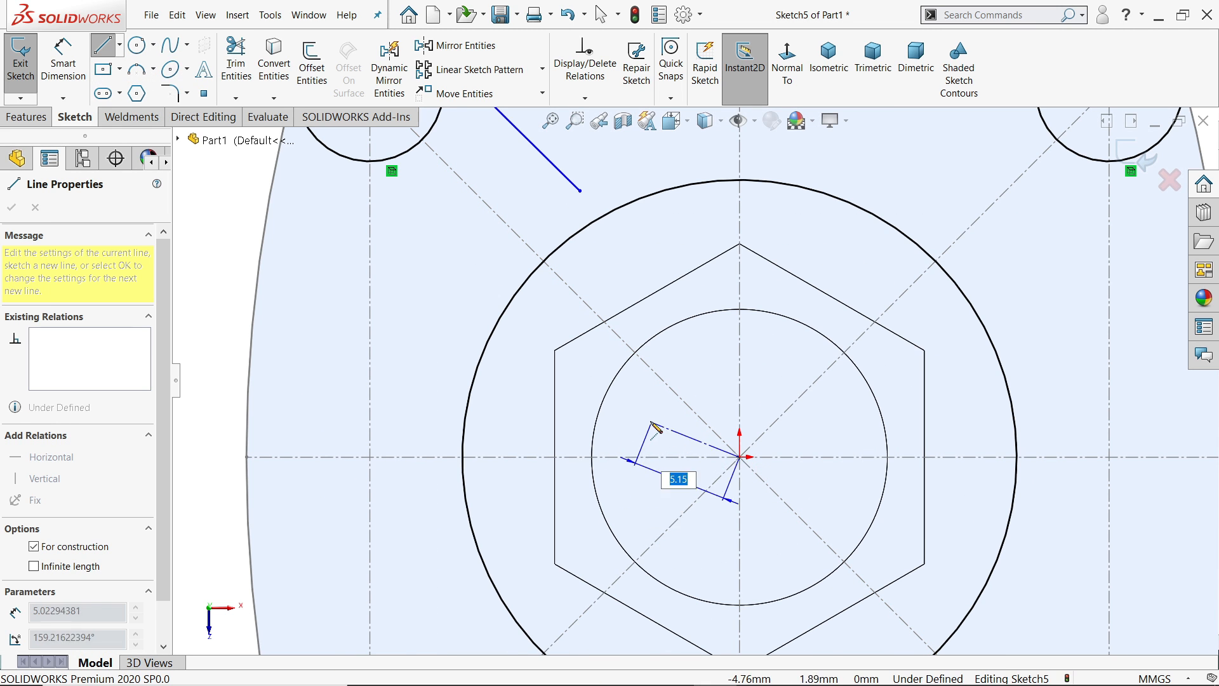
scroll(692, 381, "up", 3)
left_click(468, 177)
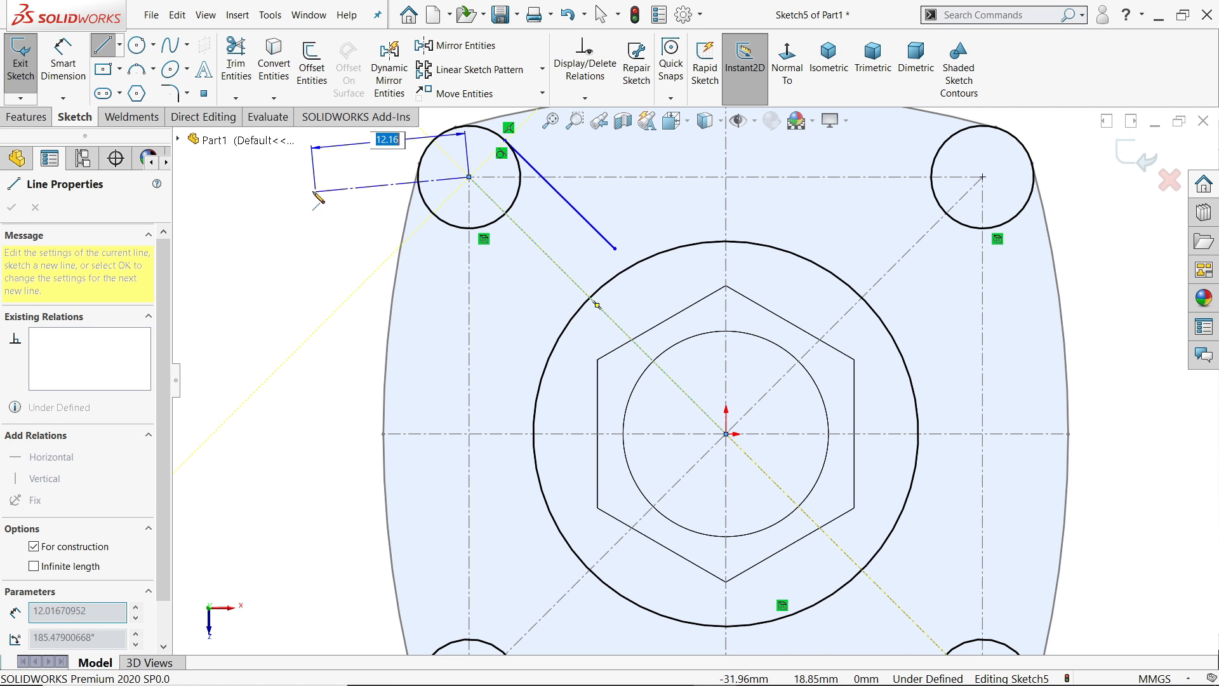
right_click(310, 135)
left_click(346, 202)
Mirror the tangent arm line about the diagonal centerline to form the arm's other side.
scroll(569, 234, "down", 2)
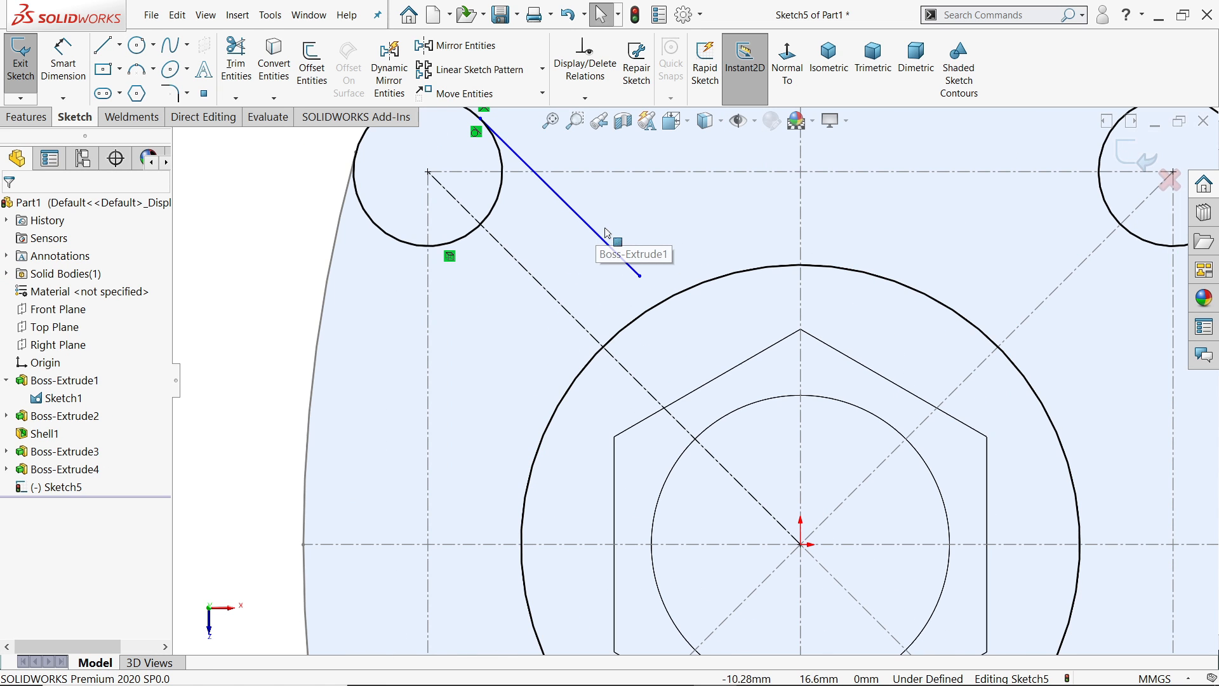
left_click_drag(633, 204, 531, 313)
left_click(466, 46)
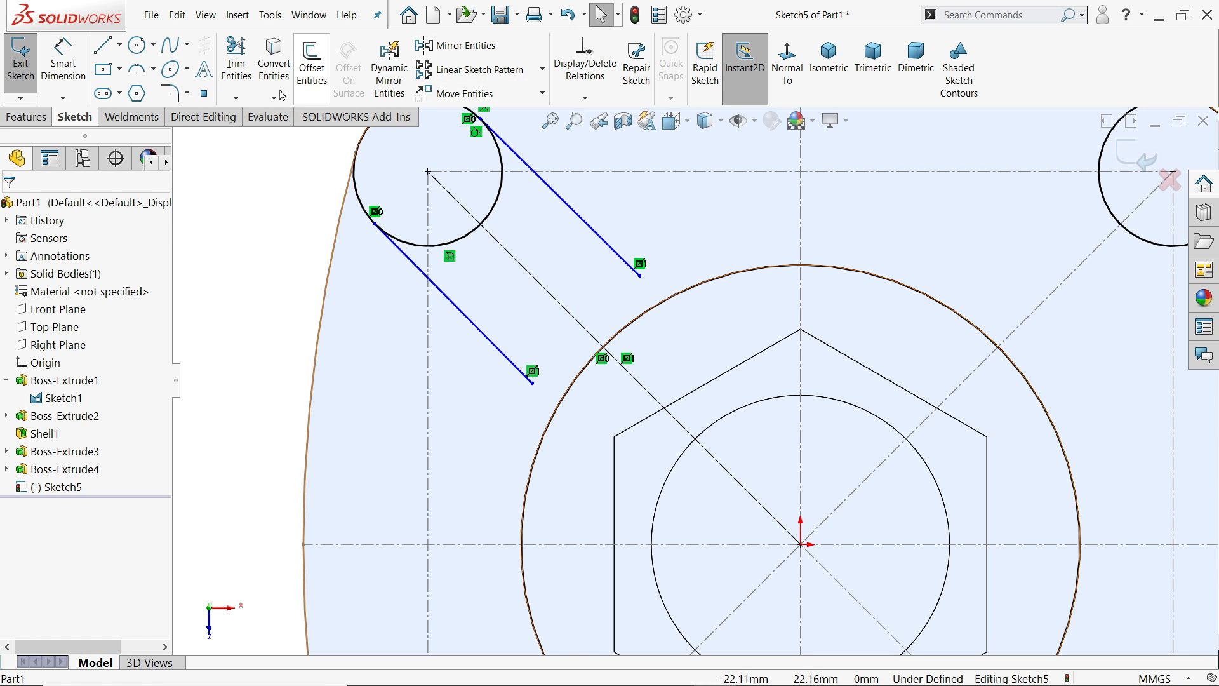
Extend both diagonal arm lines to meet the converted 30 mm boss circle.
left_click(236, 98)
left_click(262, 113)
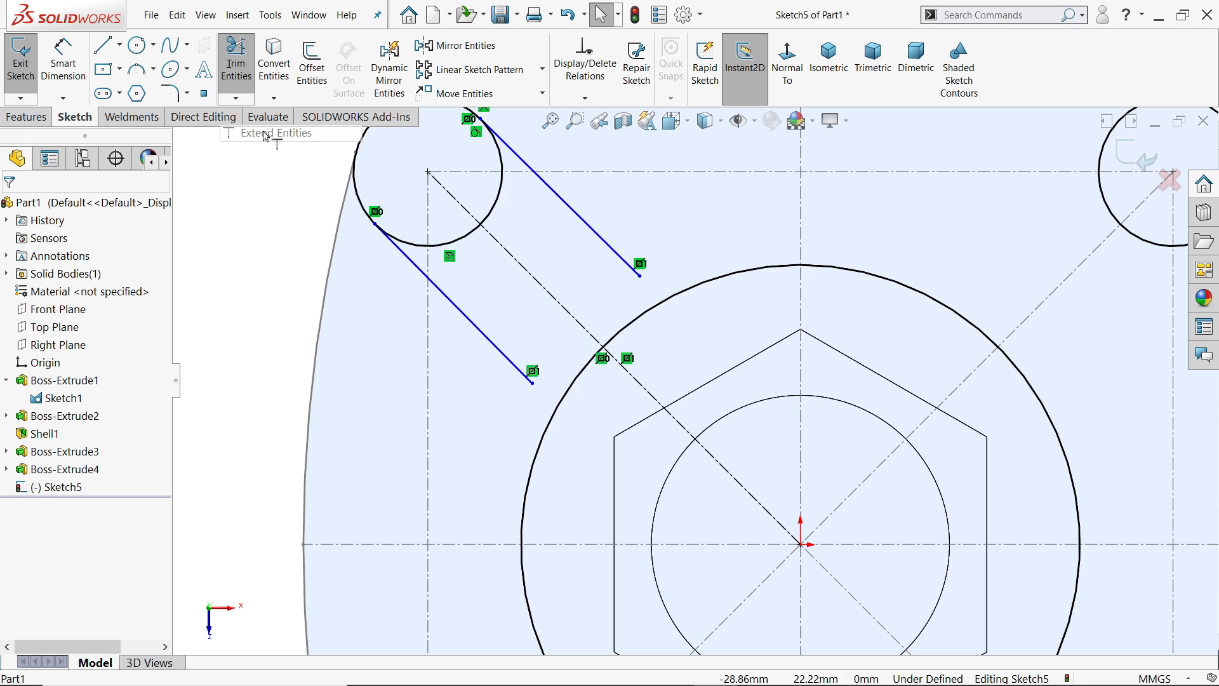
left_click(601, 240)
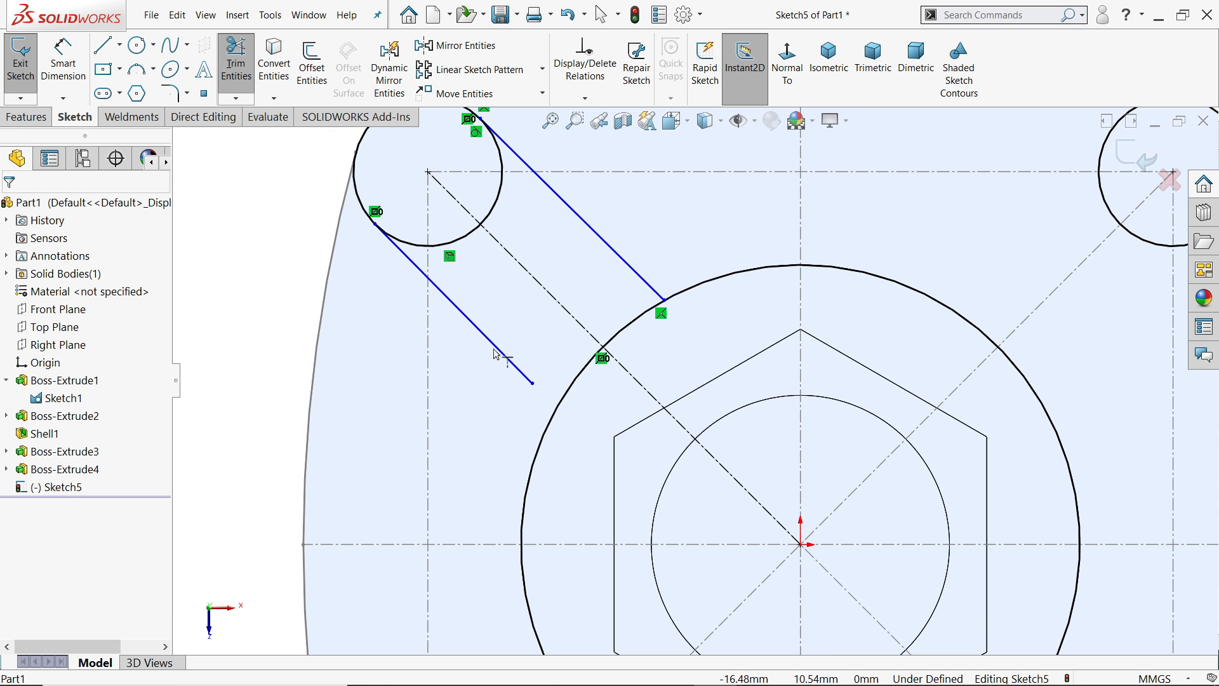
left_click(497, 353)
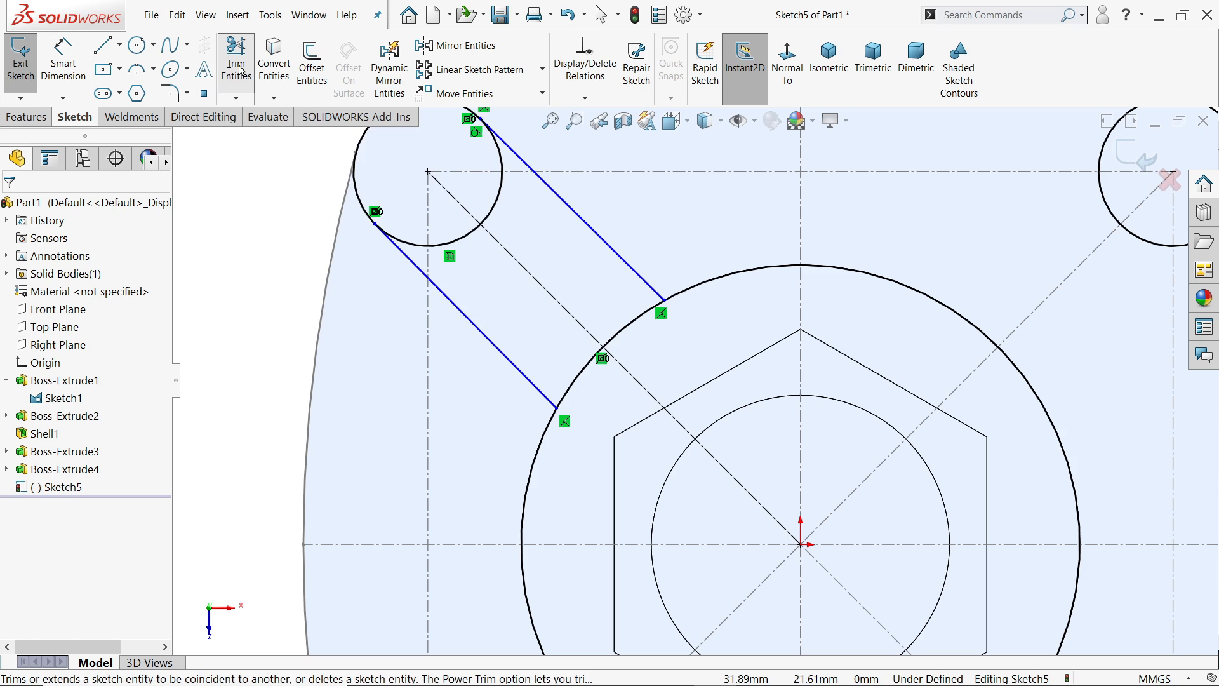
left_click(236, 72)
key("Escape")
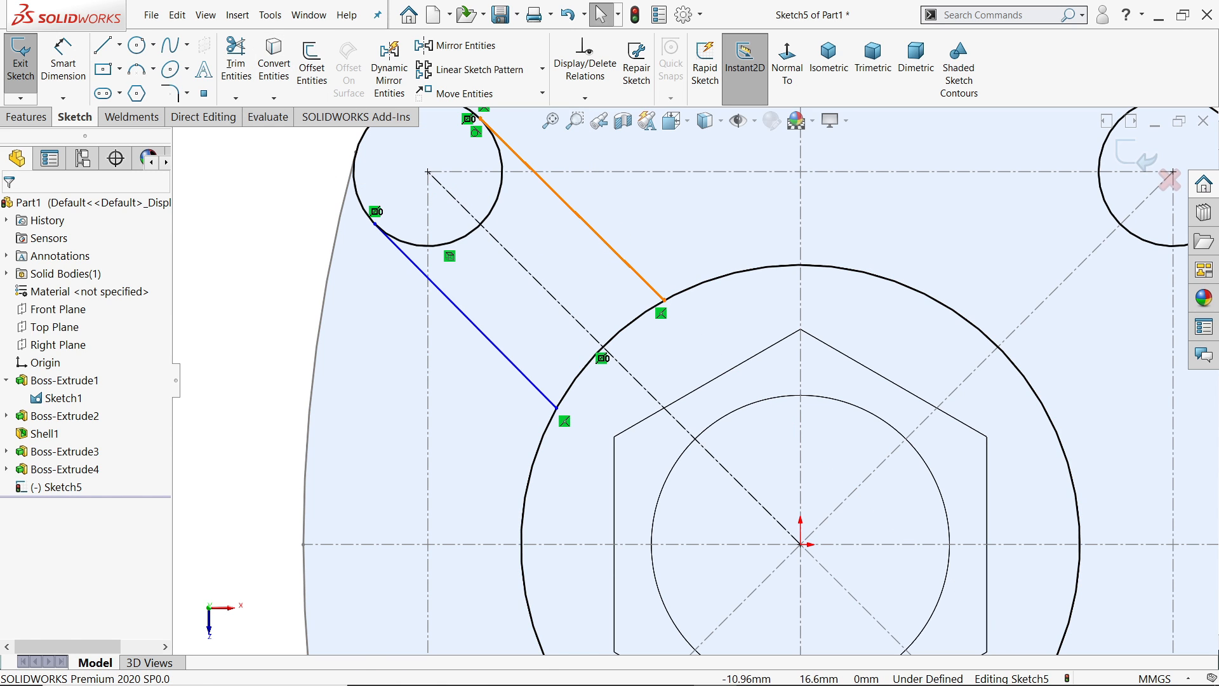
Make each of the two arm lines parallel to the diagonal centerline.
left_click(600, 240)
left_click(529, 274, "ctrl")
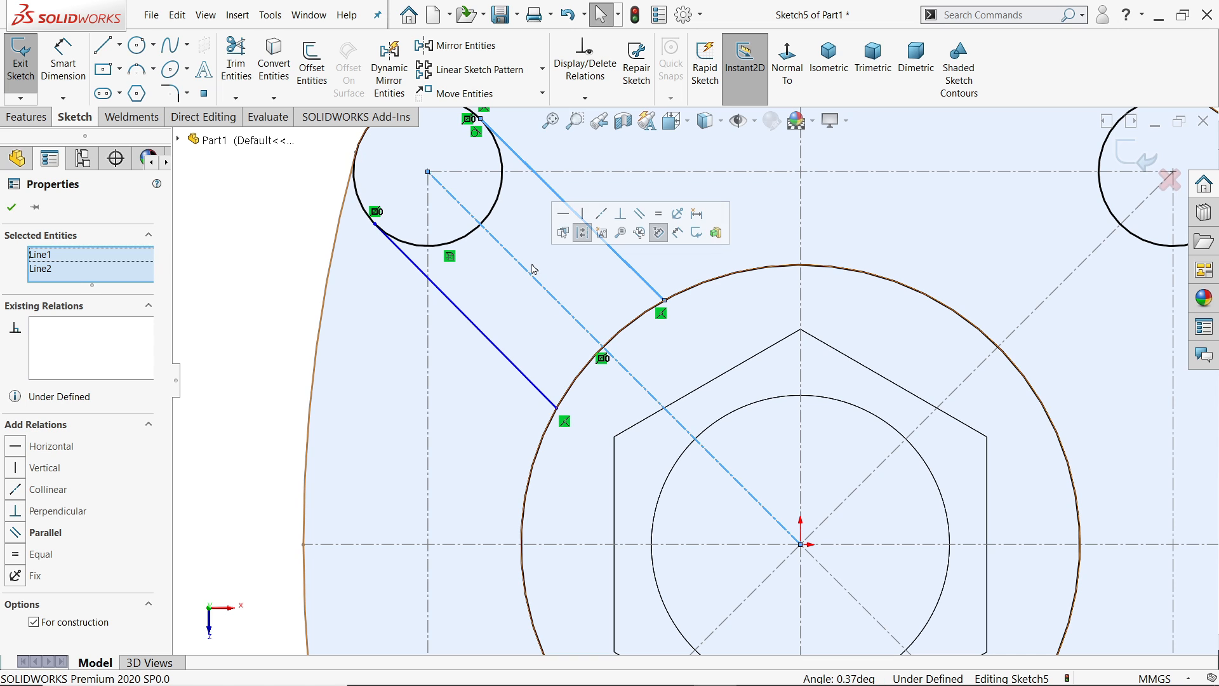
left_click(638, 217)
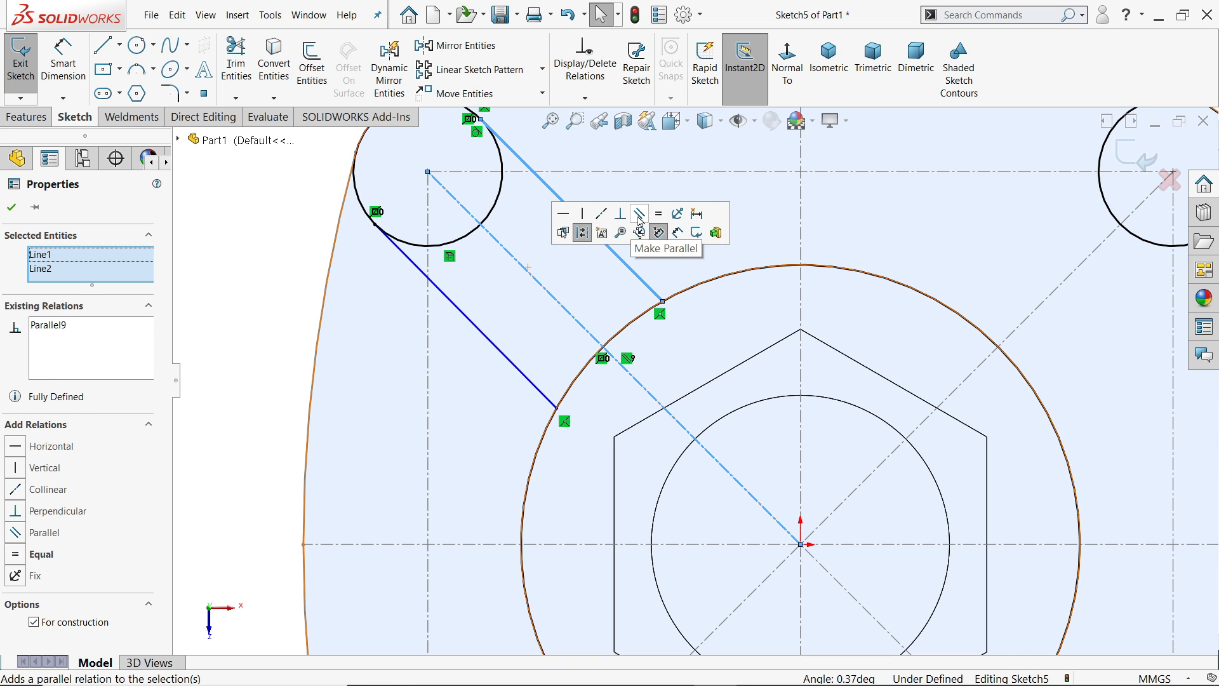
left_click(490, 341)
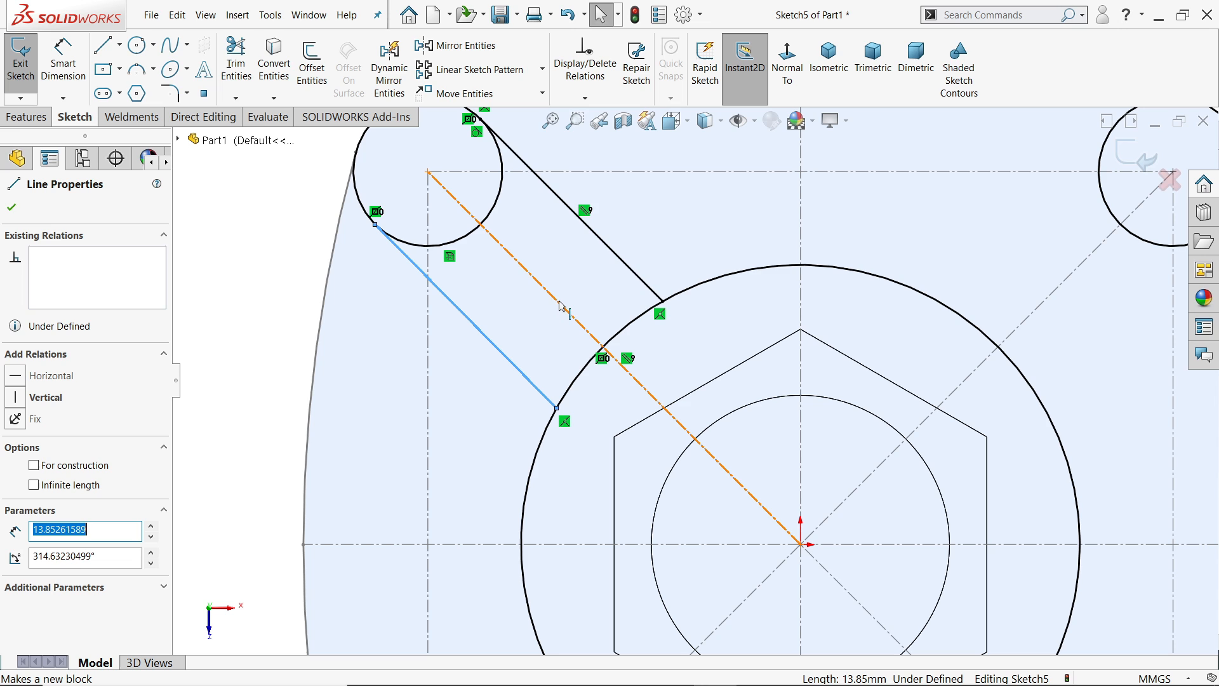
left_click(551, 301, "ctrl")
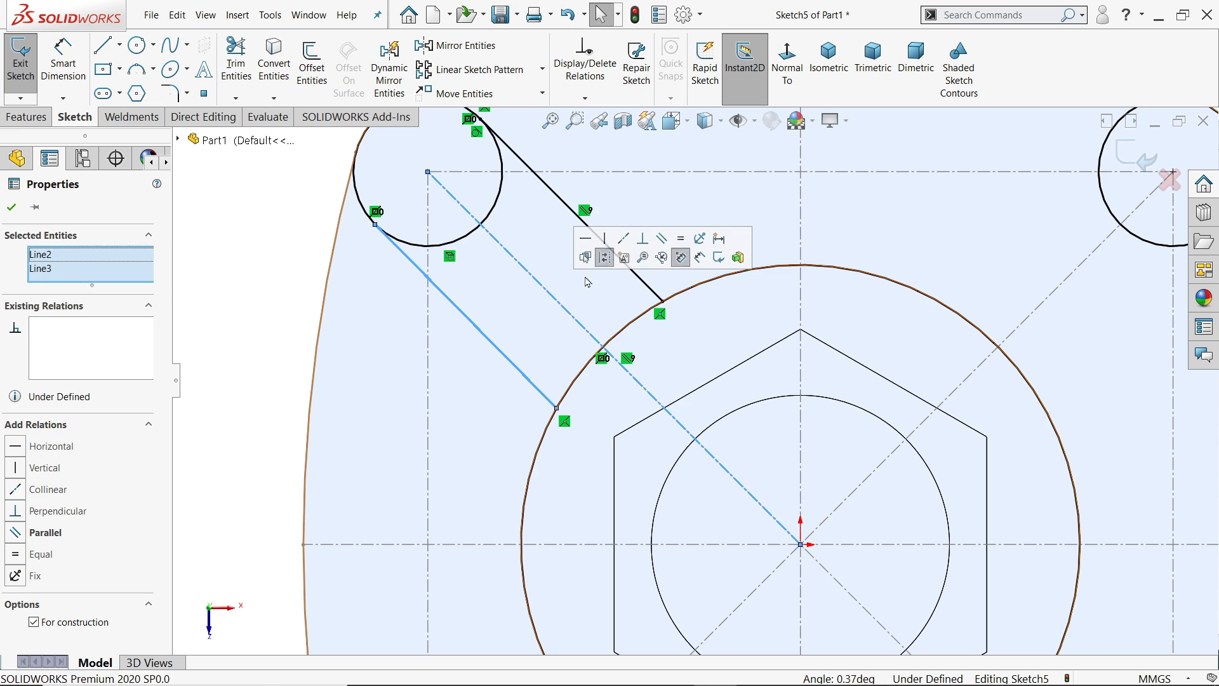
left_click(661, 240)
left_click(557, 335)
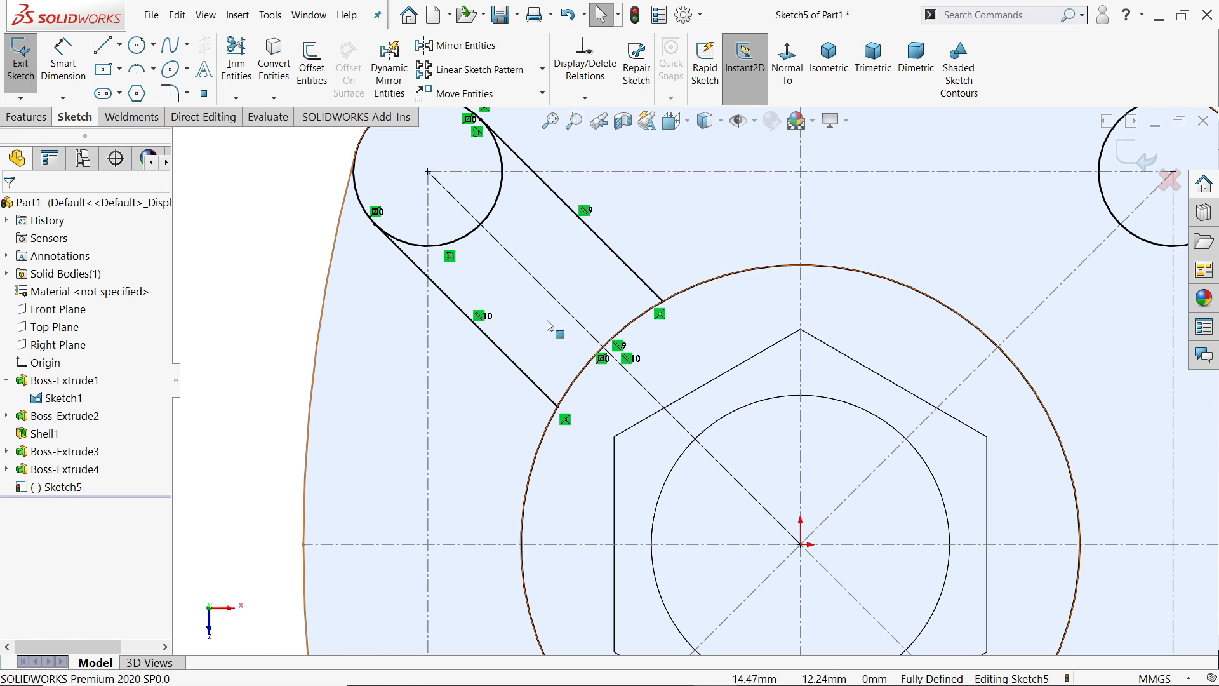
Circular-pattern the two arm lines and their diagonal centerline about the origin, with 4 equally spaced instances over 360 degrees.
scroll(641, 343, "up", 2)
scroll(643, 344, "up", 6)
scroll(769, 467, "down", 3)
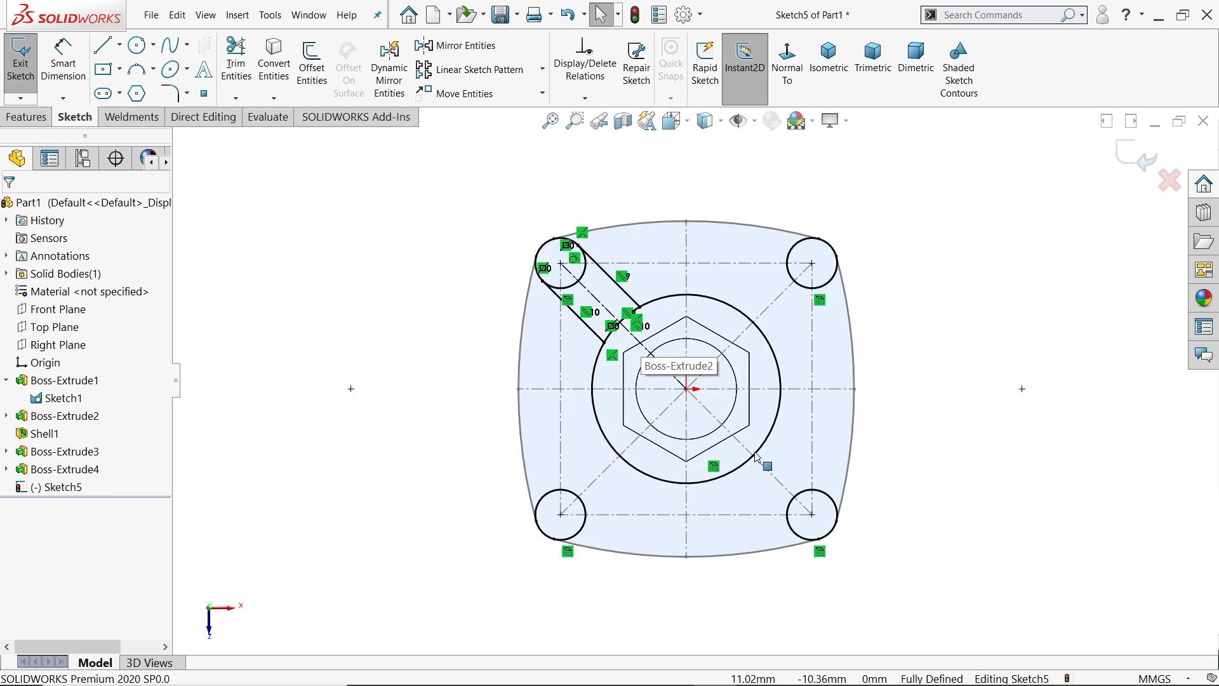
scroll(750, 450, "down", 2)
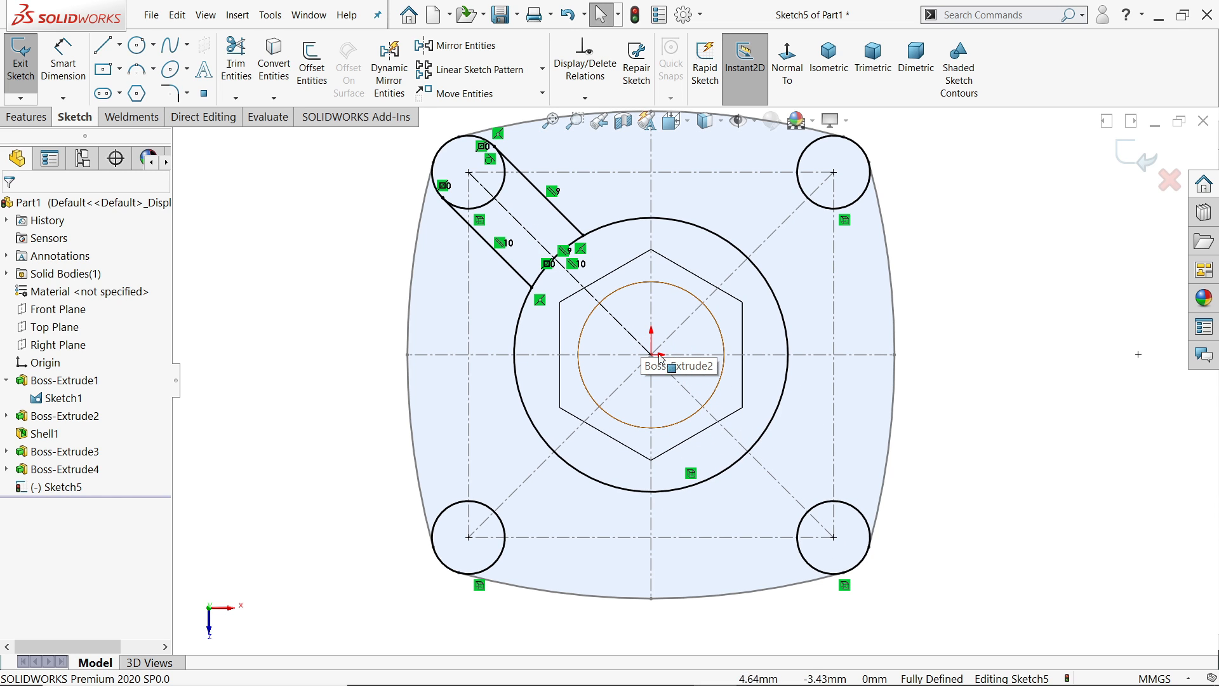
left_click(543, 70)
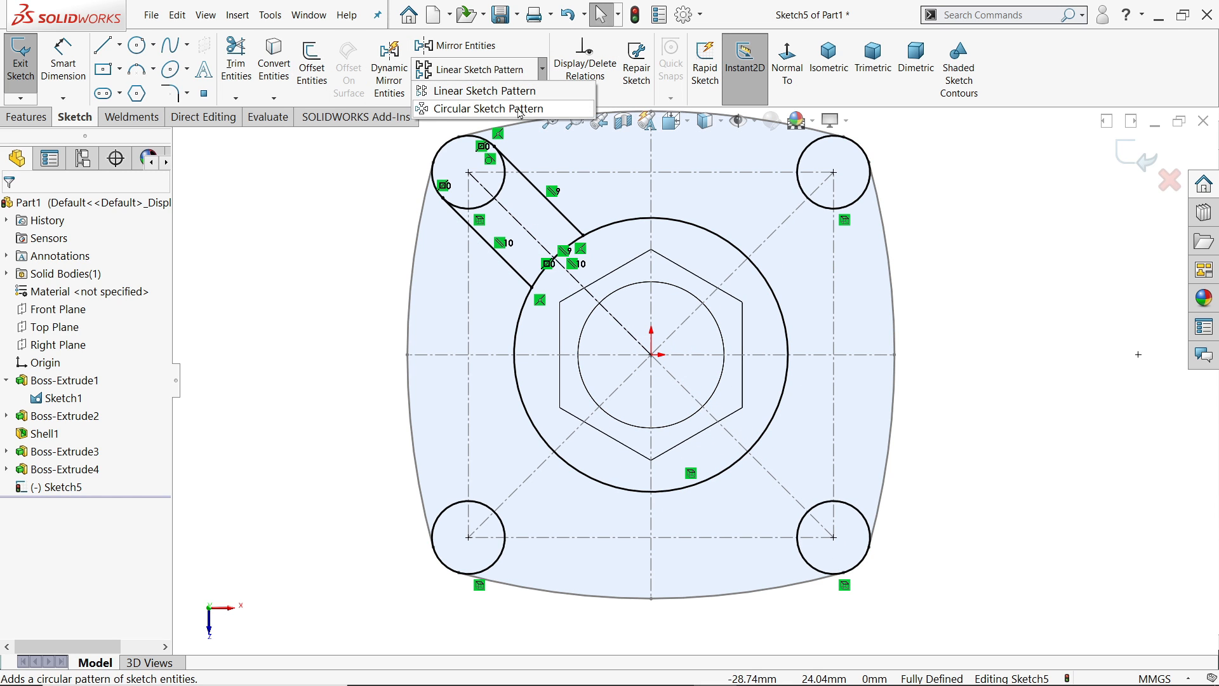
left_click(484, 112)
left_click(48, 574)
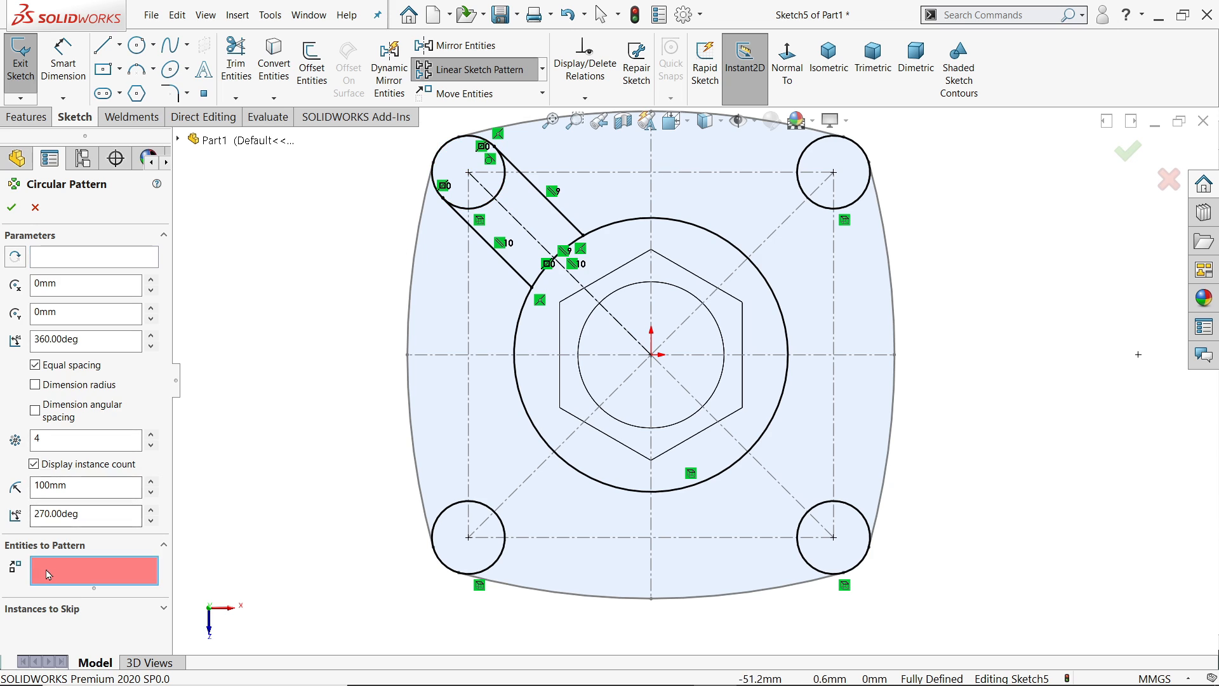
left_click(492, 201)
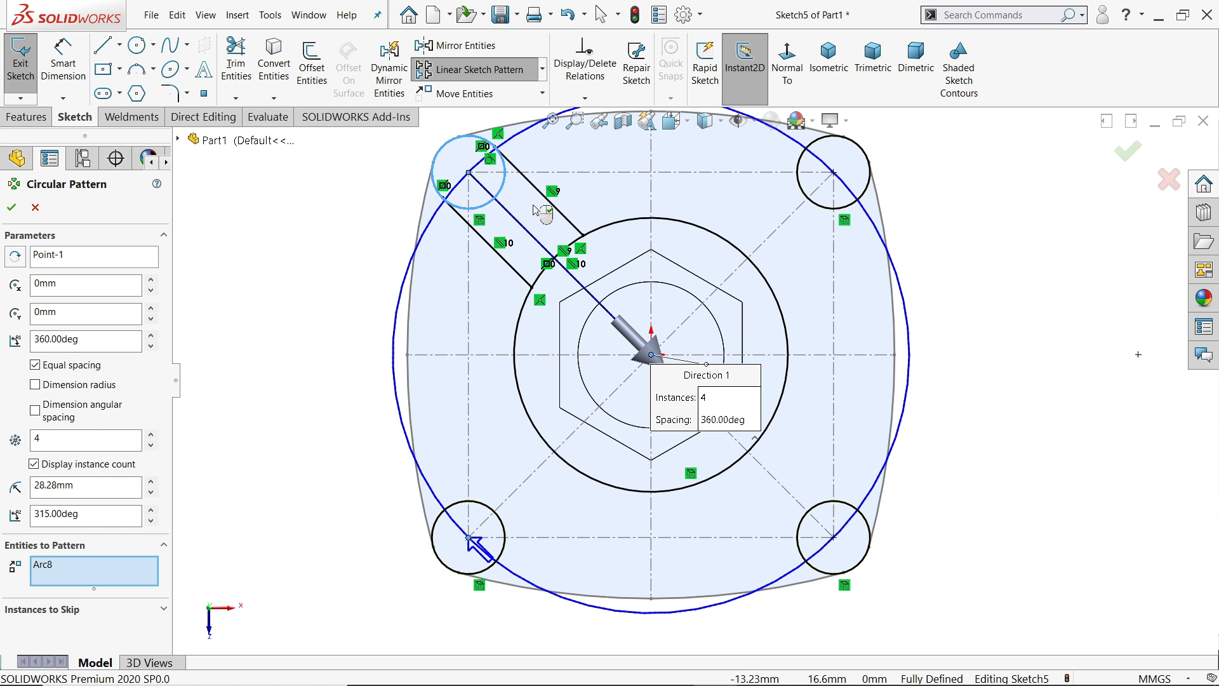
right_click(48, 576)
left_click(95, 578)
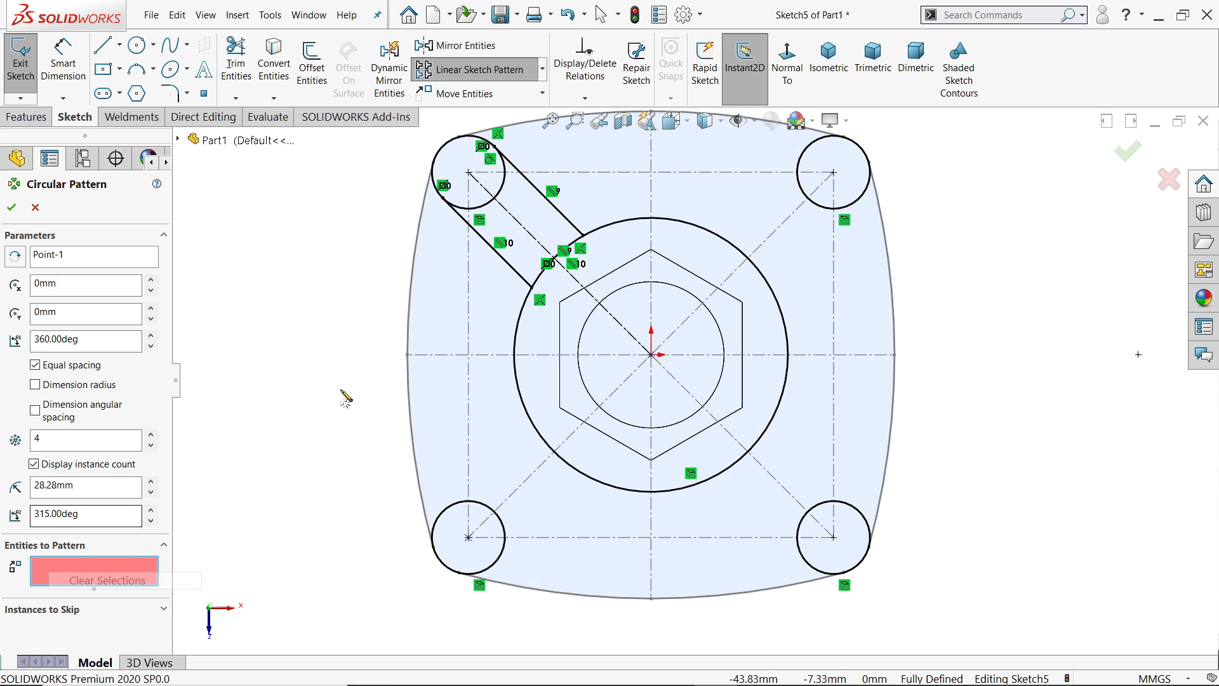
left_click(572, 227)
left_click(514, 271)
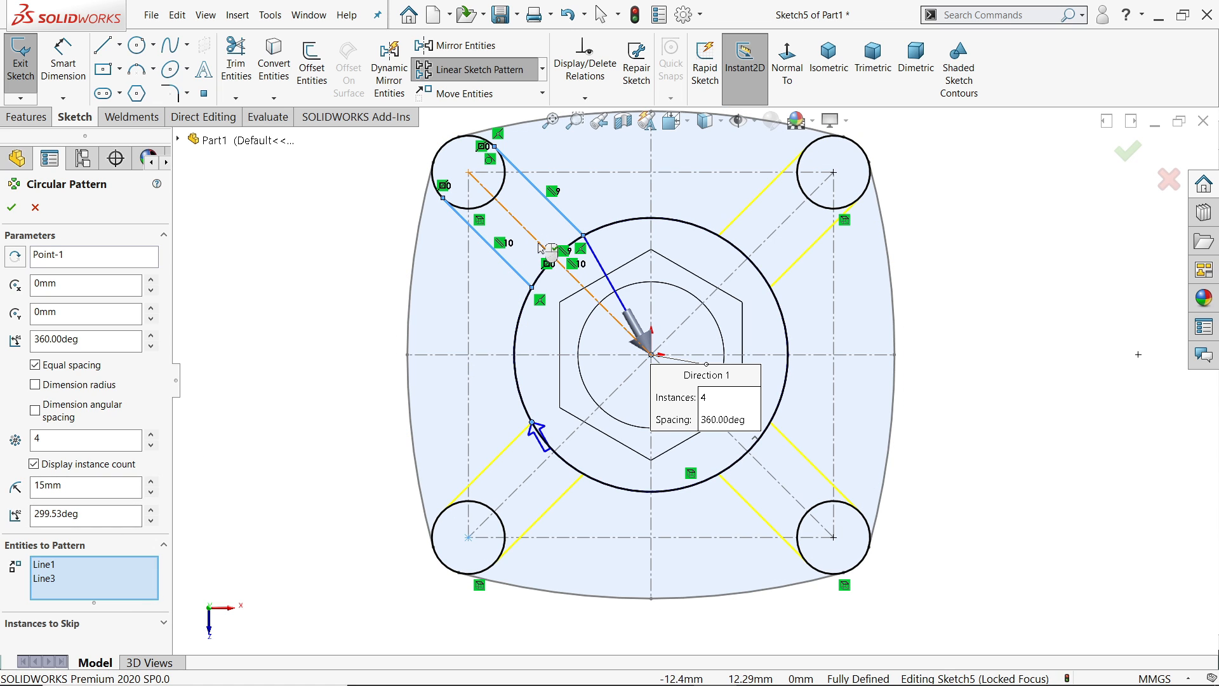
left_click(538, 244)
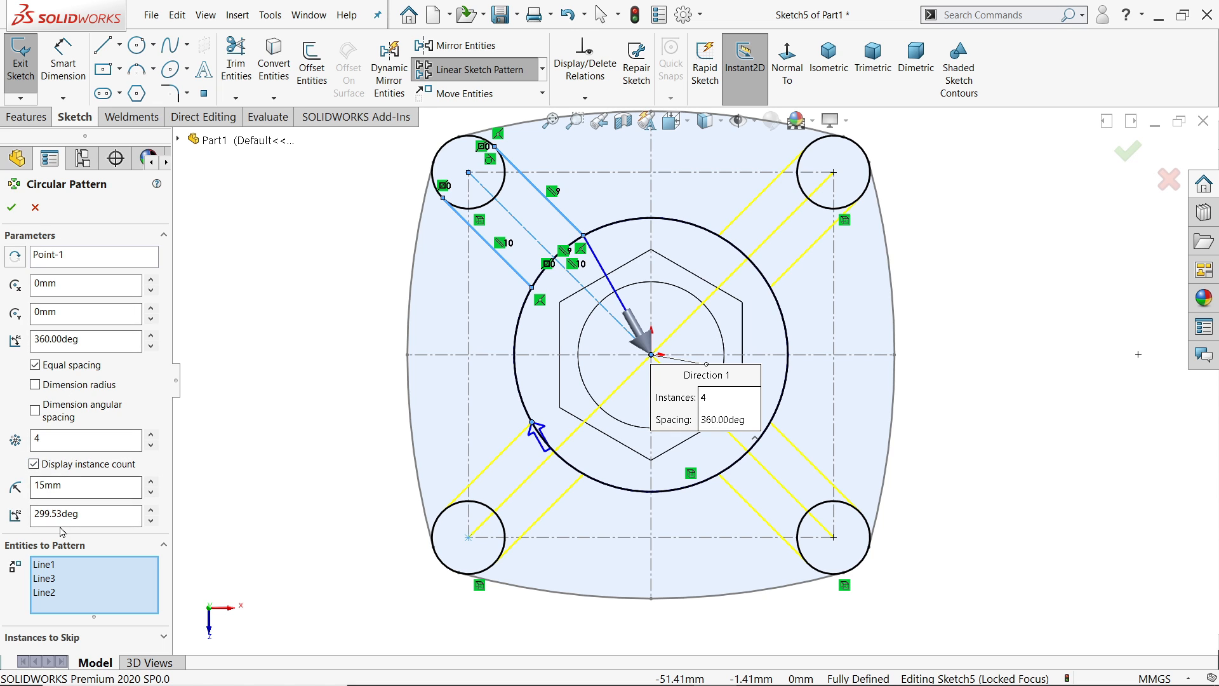
left_click(11, 207)
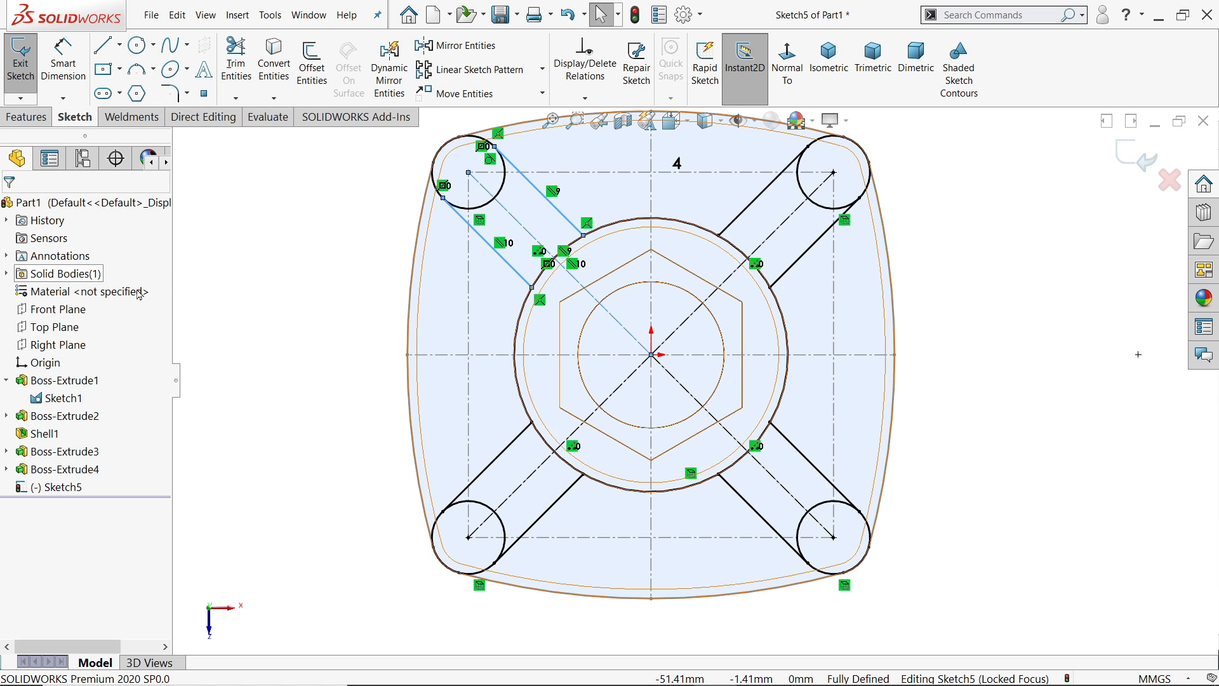
left_click(281, 299)
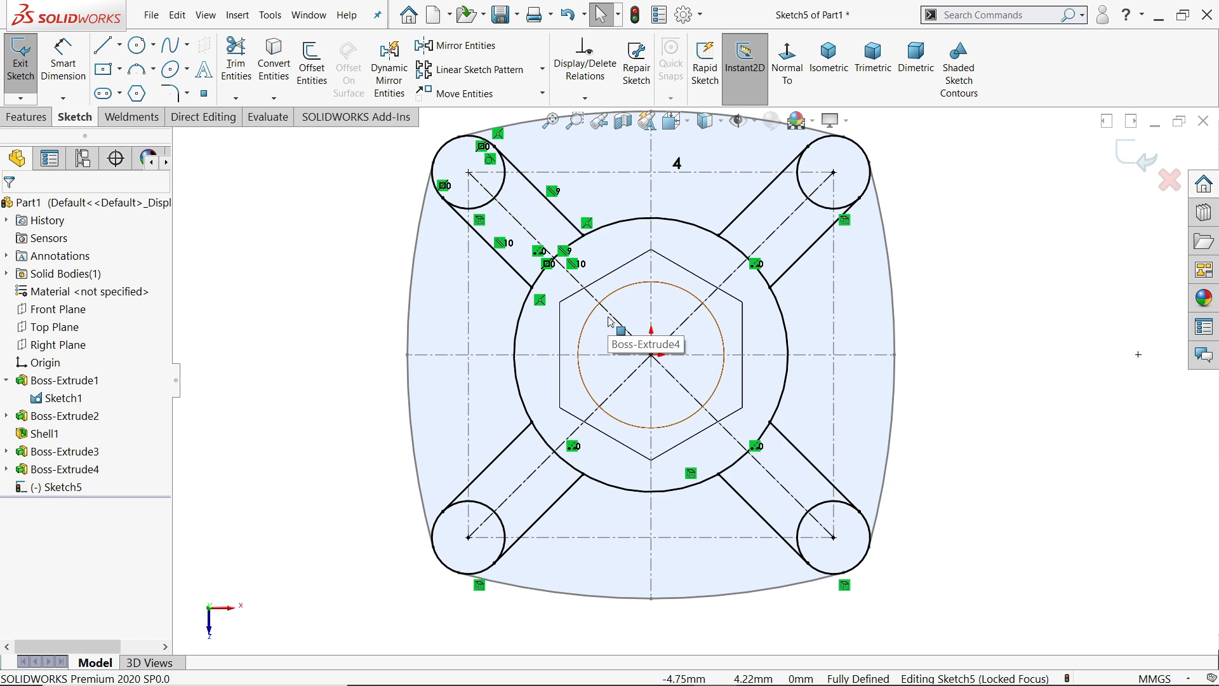
Start an Extruded Boss from the arm sketch and select the arm and end-circle regions of three arms.
left_click(26, 117)
left_click(28, 61)
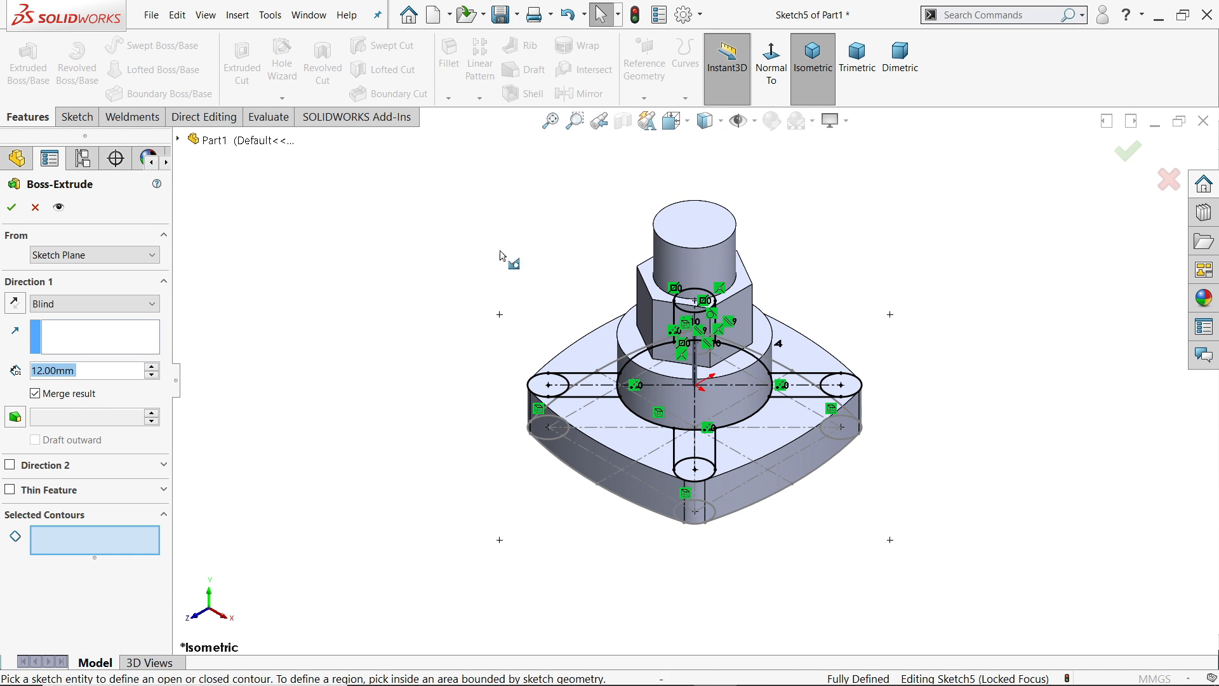
scroll(702, 447, "down", 5)
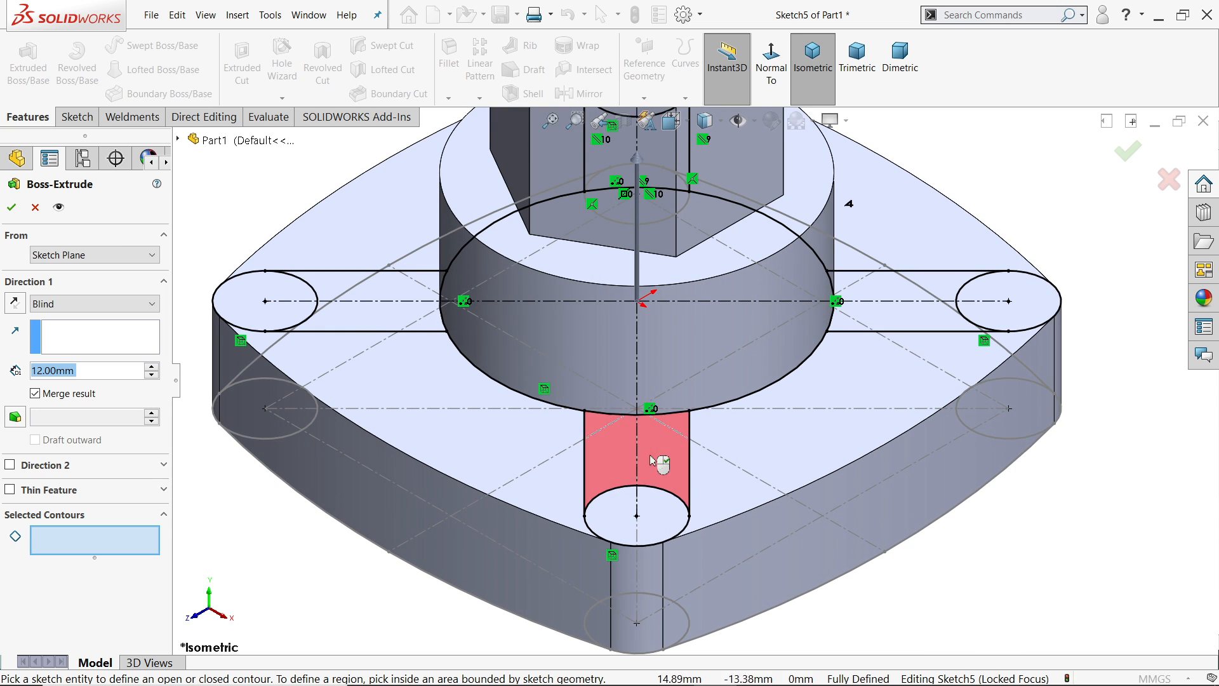
left_click(898, 321)
left_click(1015, 311)
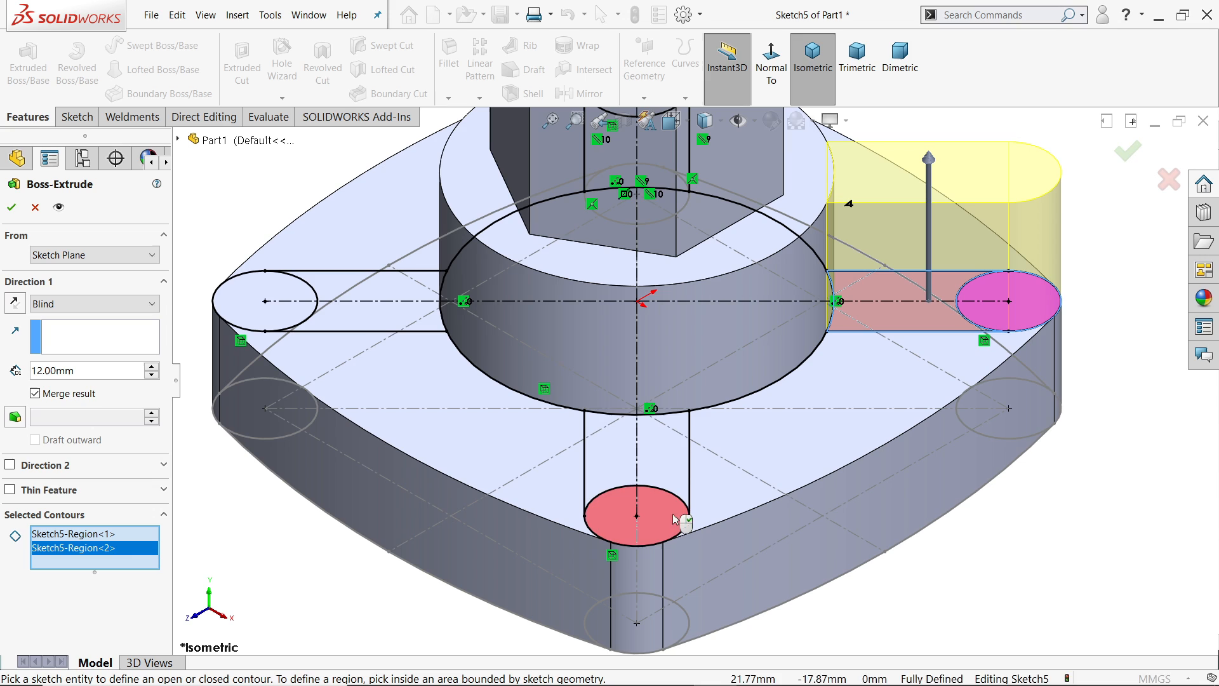
left_click(660, 464)
left_click(654, 524)
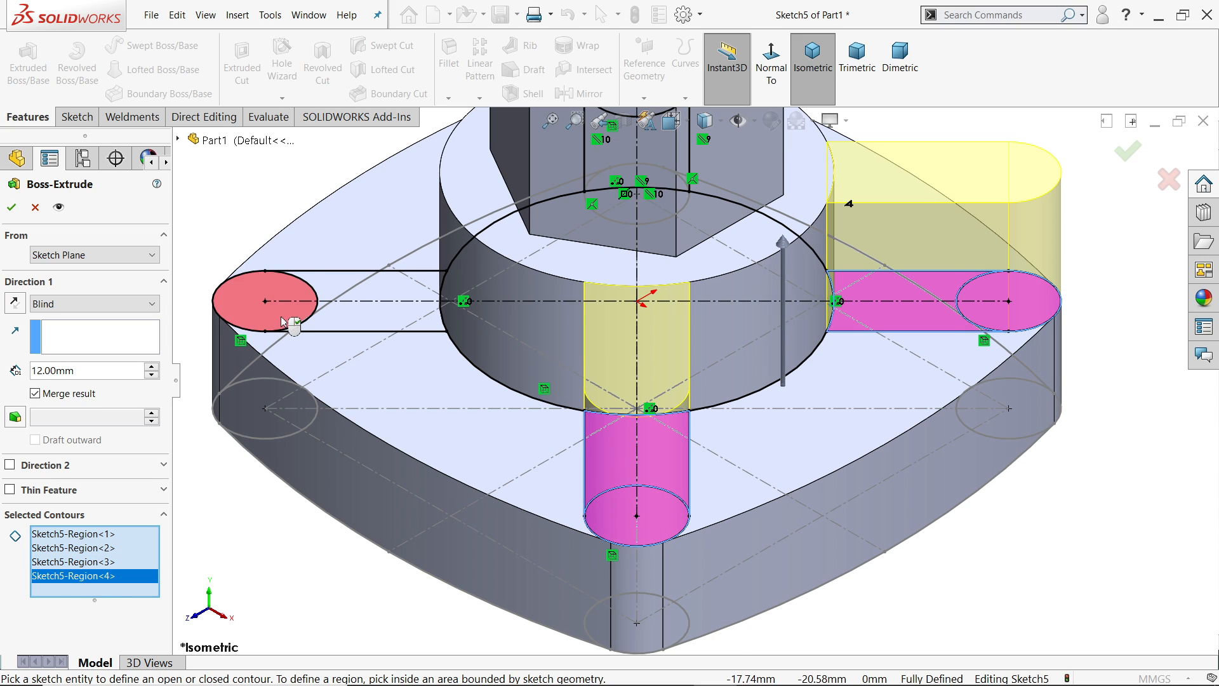
left_click(281, 321)
left_click(371, 323)
Add the fourth arm's strip and end-circle regions and extrude all four arms 5 mm blind, merged with the body.
scroll(566, 308, "up", 4)
middle_click_drag(616, 355, 731, 283)
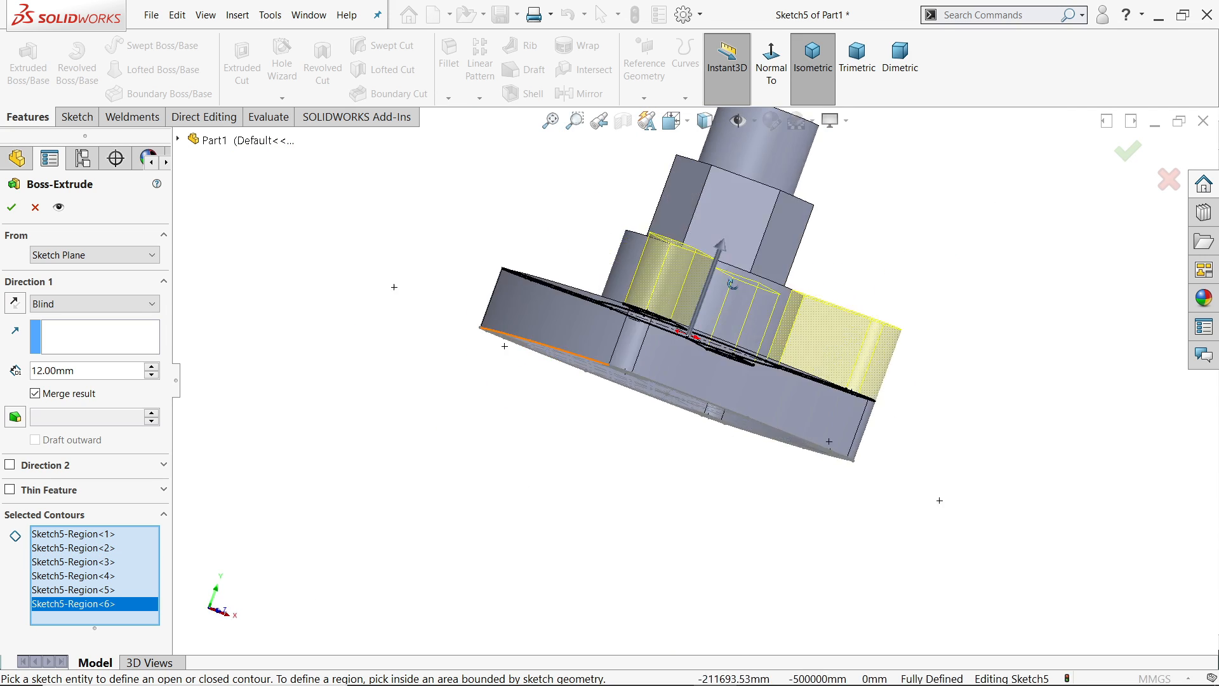
scroll(596, 351, "down", 5)
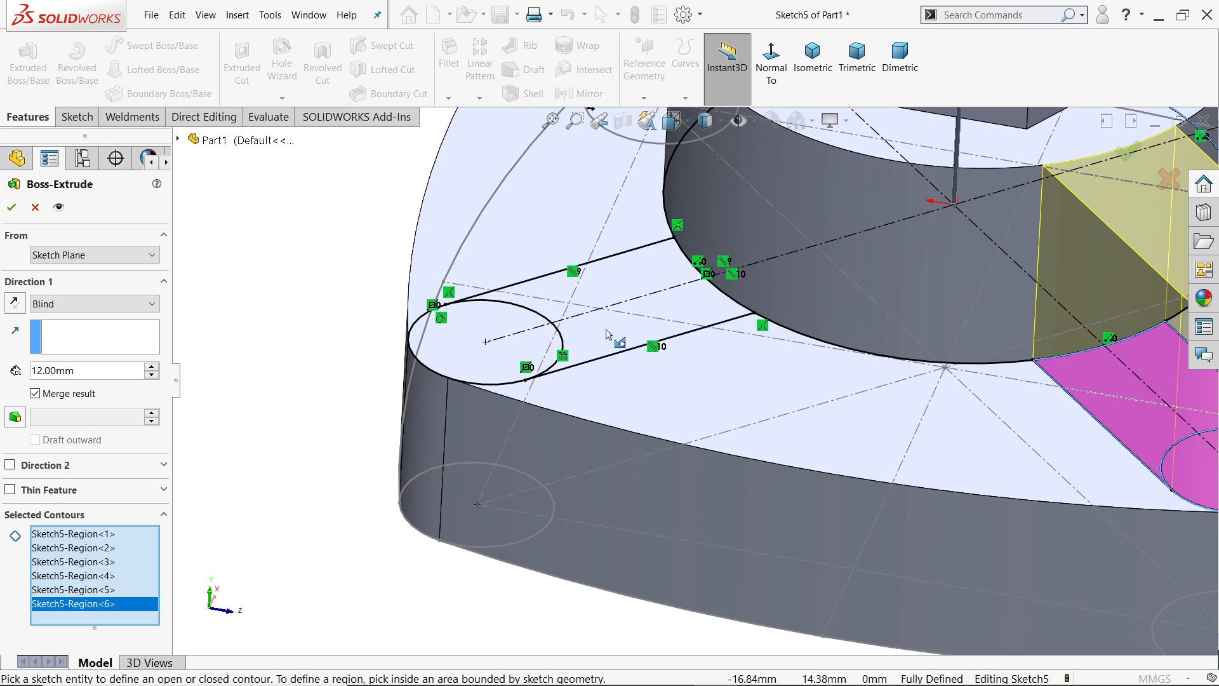
left_click(608, 335)
left_click(483, 356)
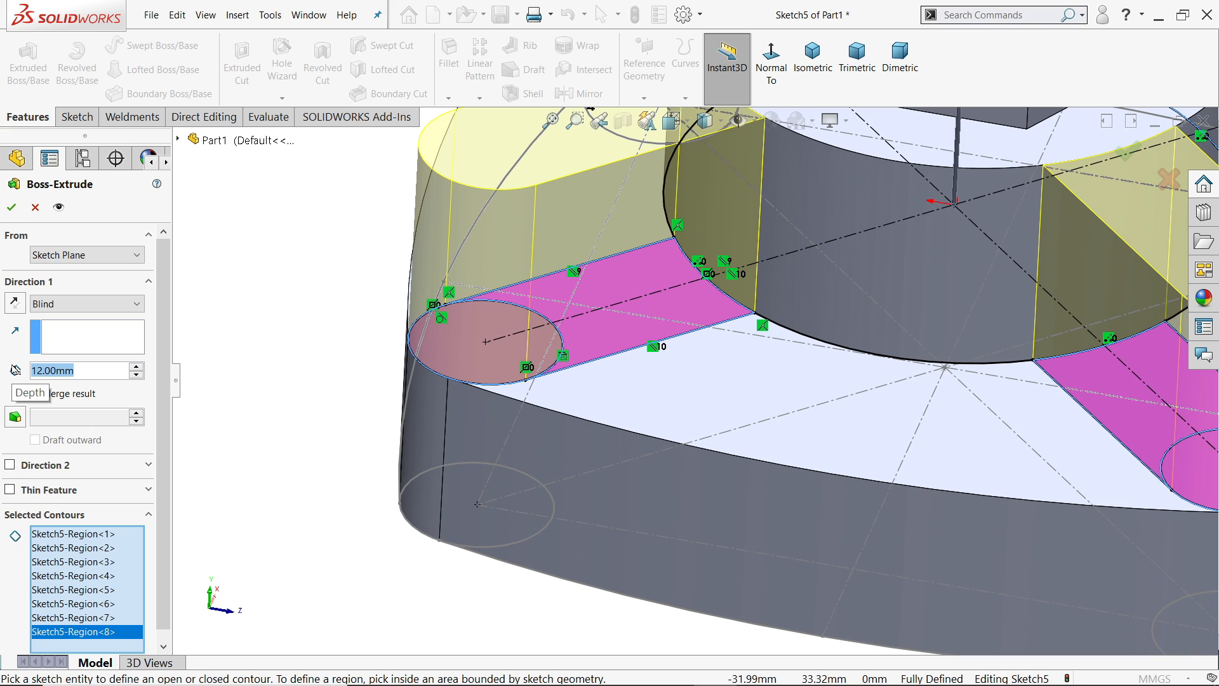
type("5")
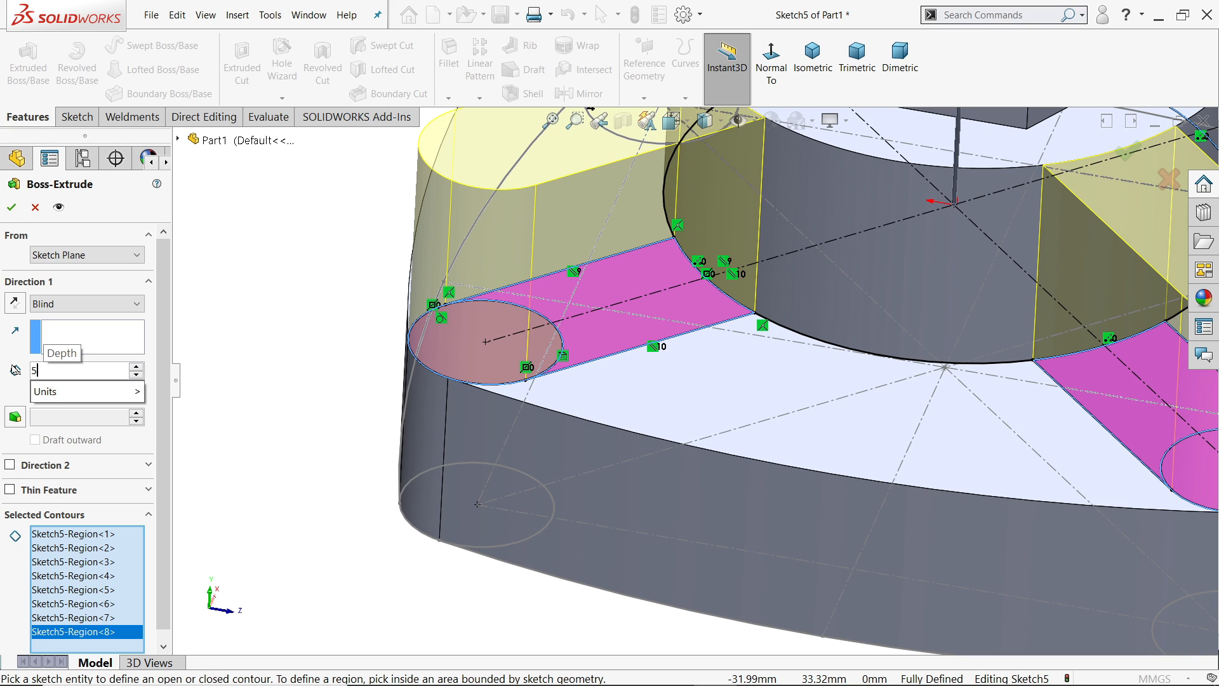
key("Return")
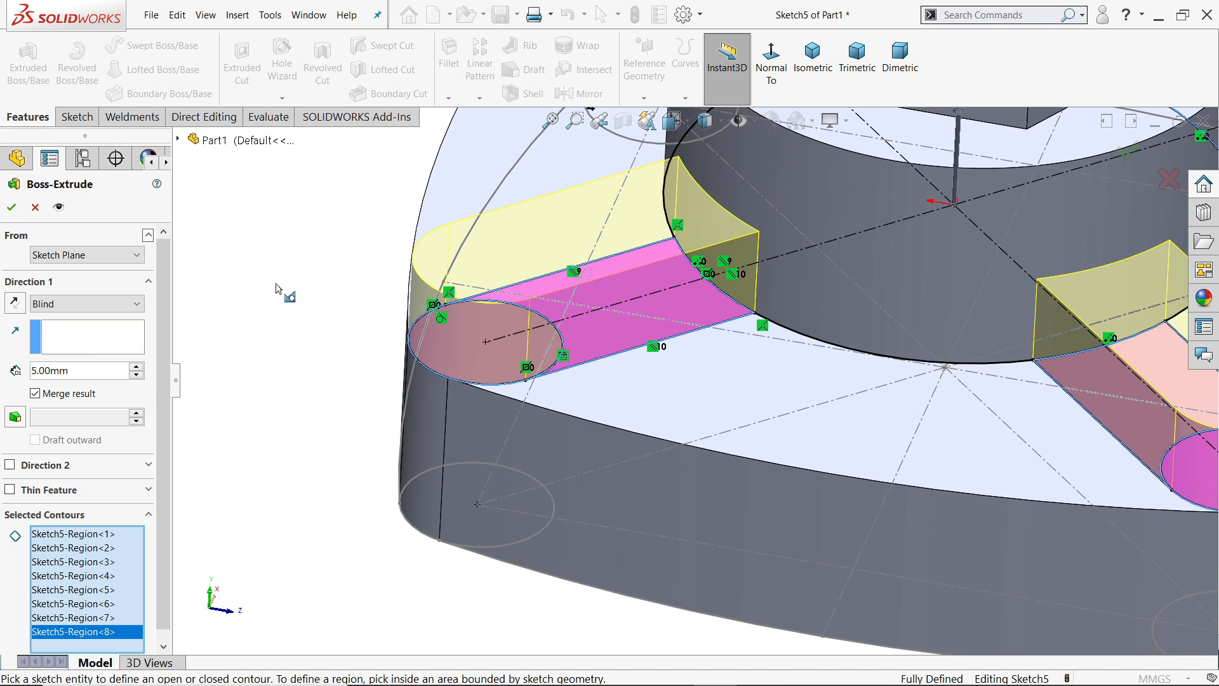
key("f")
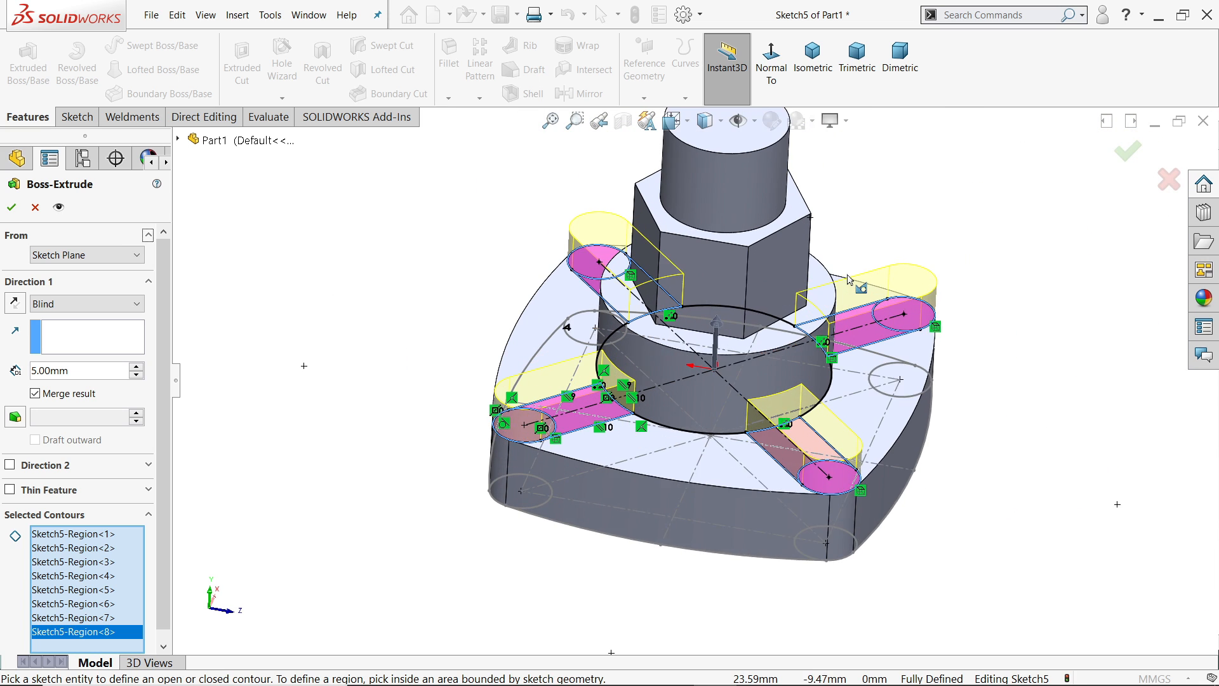
left_click(11, 208)
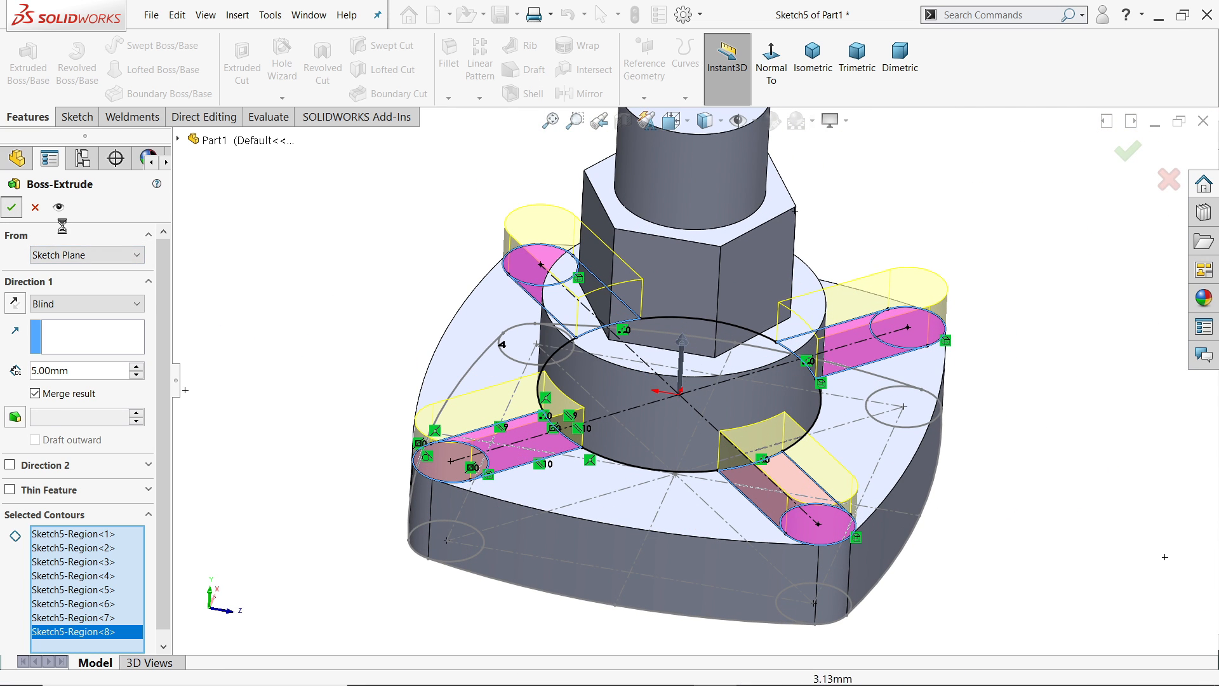
Hide Sketch1 under the flange's base extrusion.
left_click(62, 398)
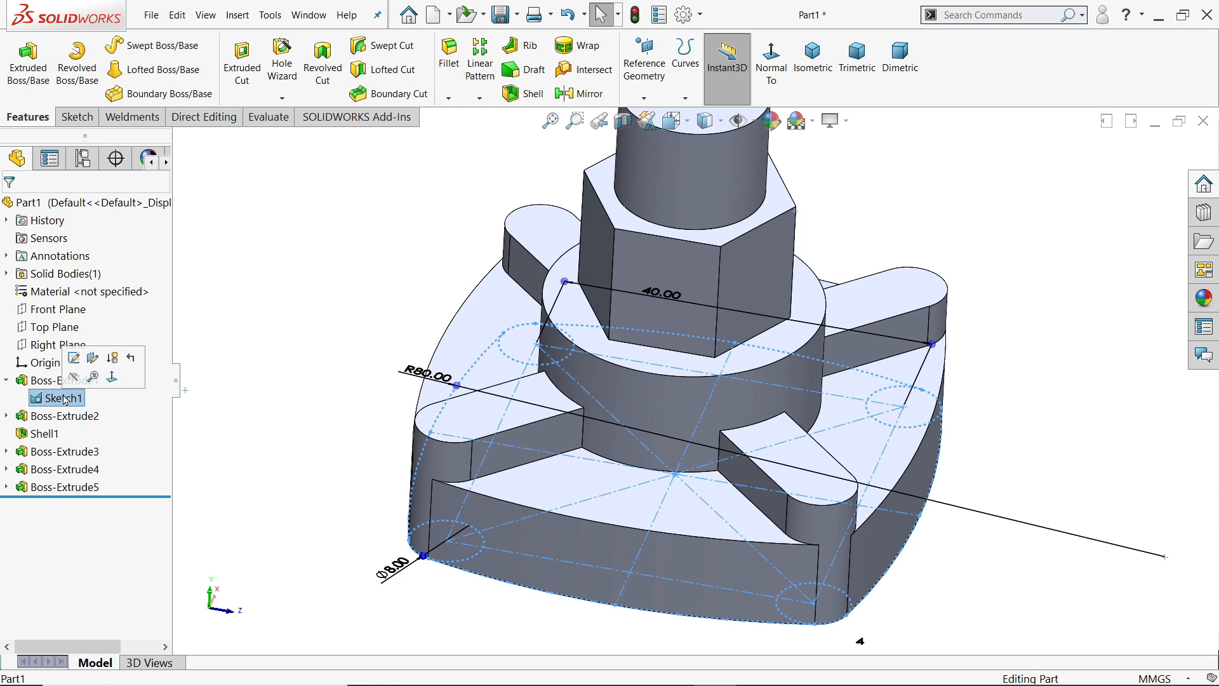
left_click(79, 381)
middle_click_drag(306, 310, 315, 350)
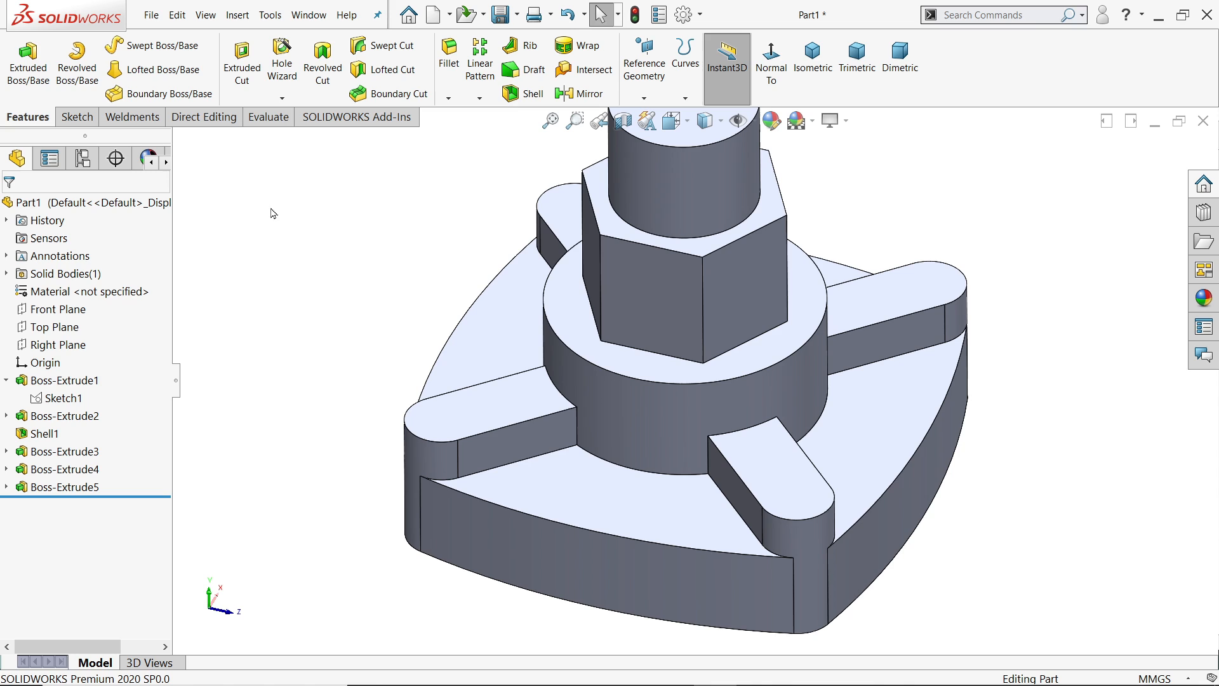
Specify a Hole Wizard bottoming tapped hole with ANSI Metric standard, size M5x0.8, and hole and thread end conditions Up To Next.
left_click(284, 76)
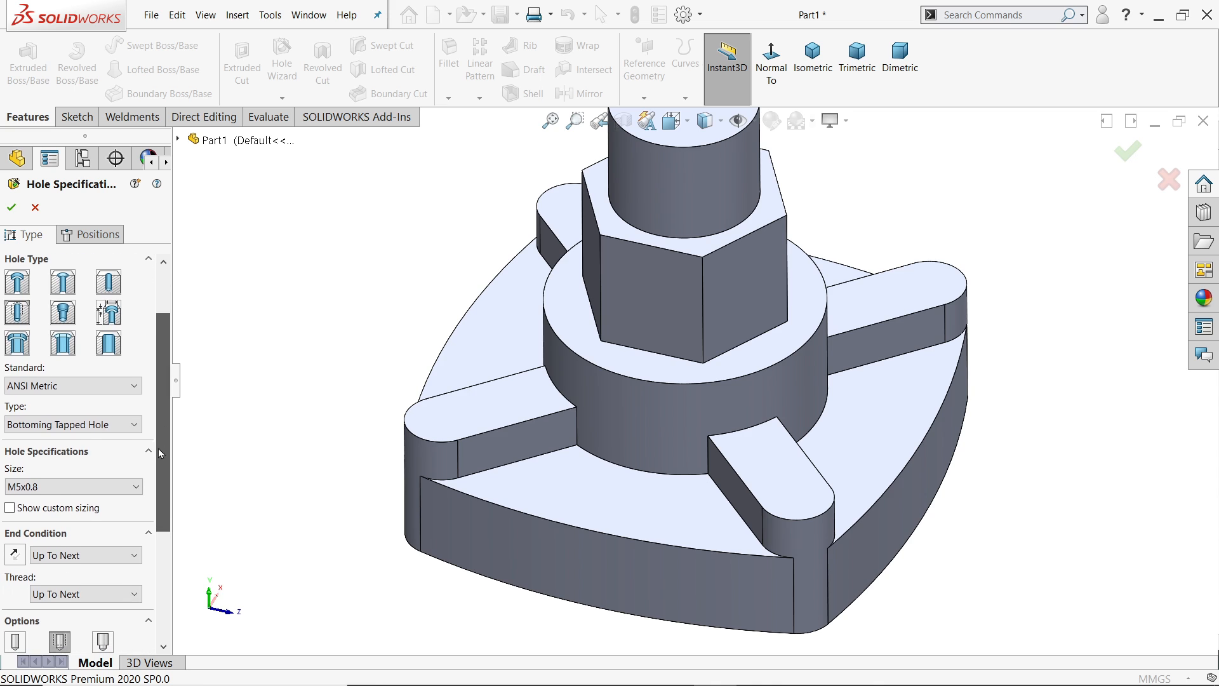
left_click(83, 385)
left_click(67, 403)
left_click(55, 424)
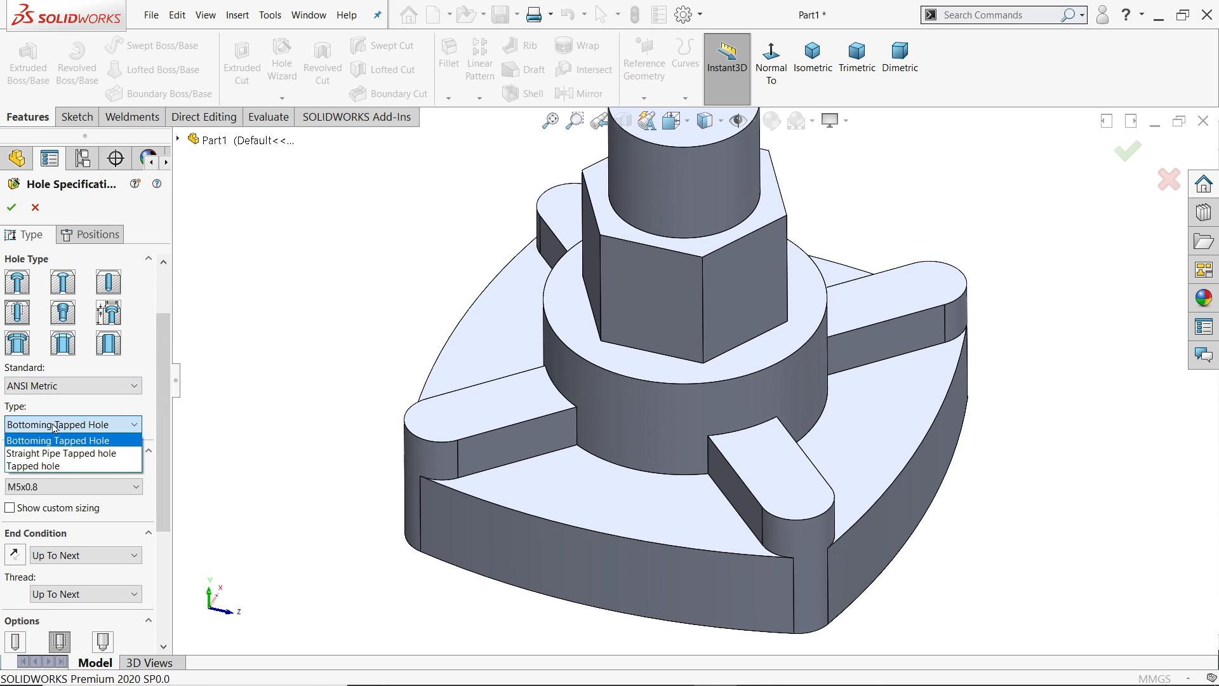
left_click(48, 425)
scroll(41, 383, "down", 3)
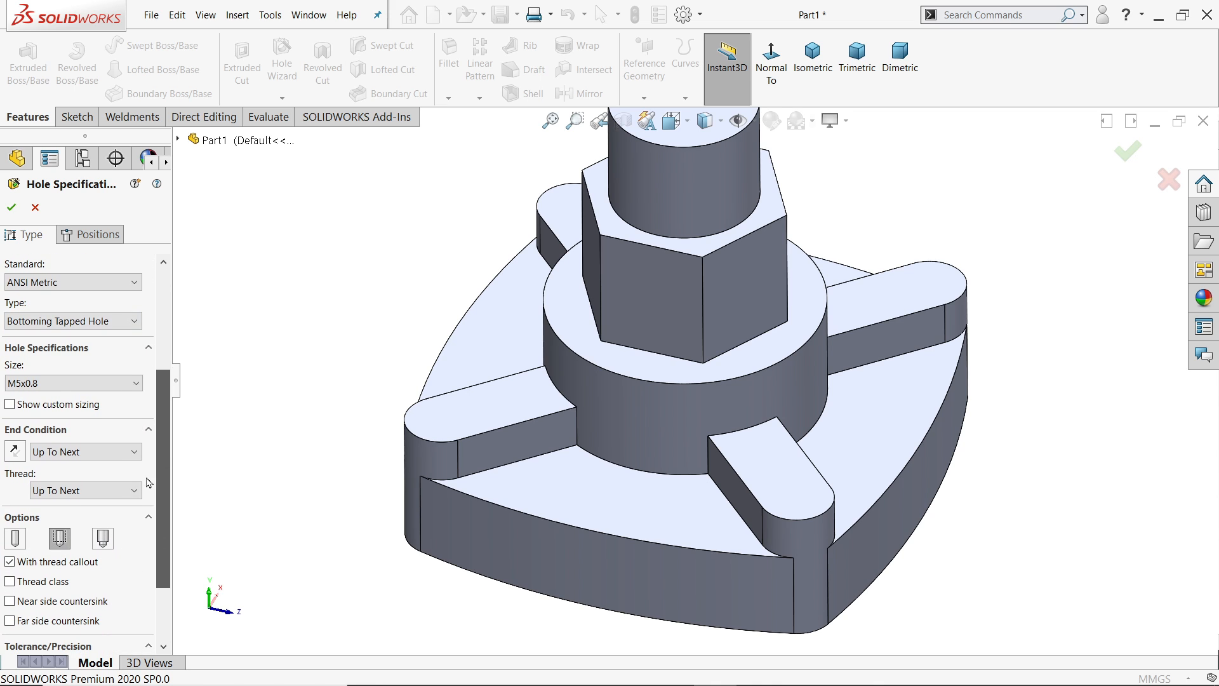
left_click(42, 385)
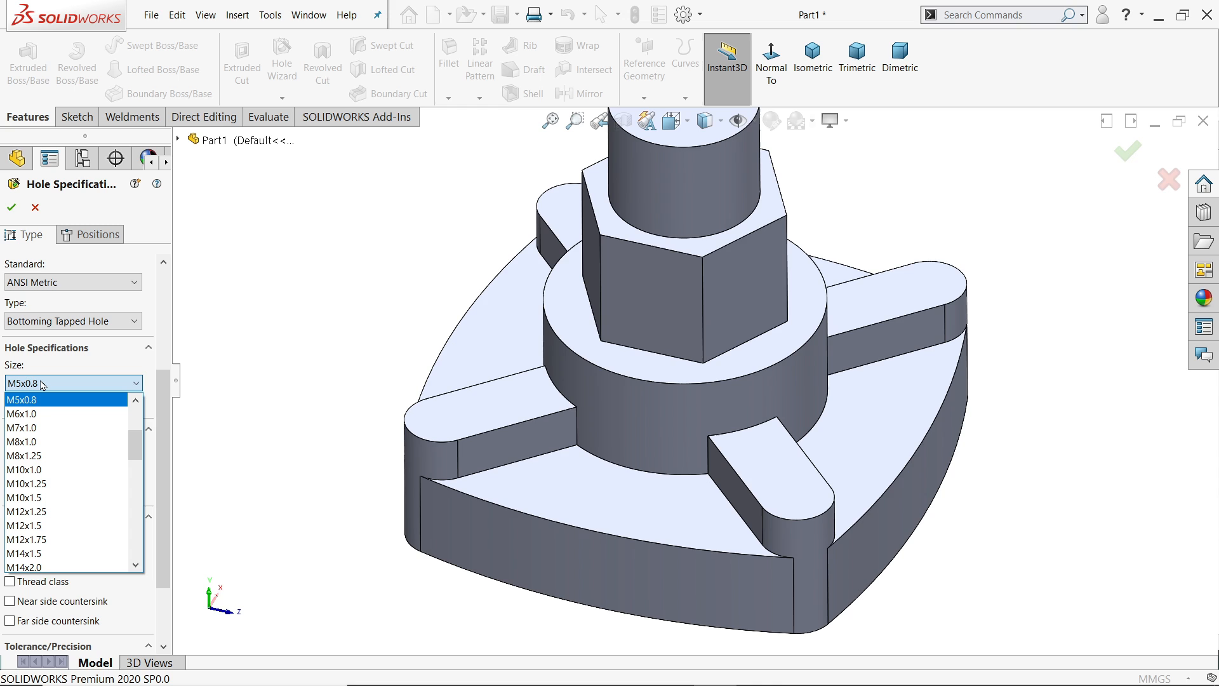
left_click(42, 385)
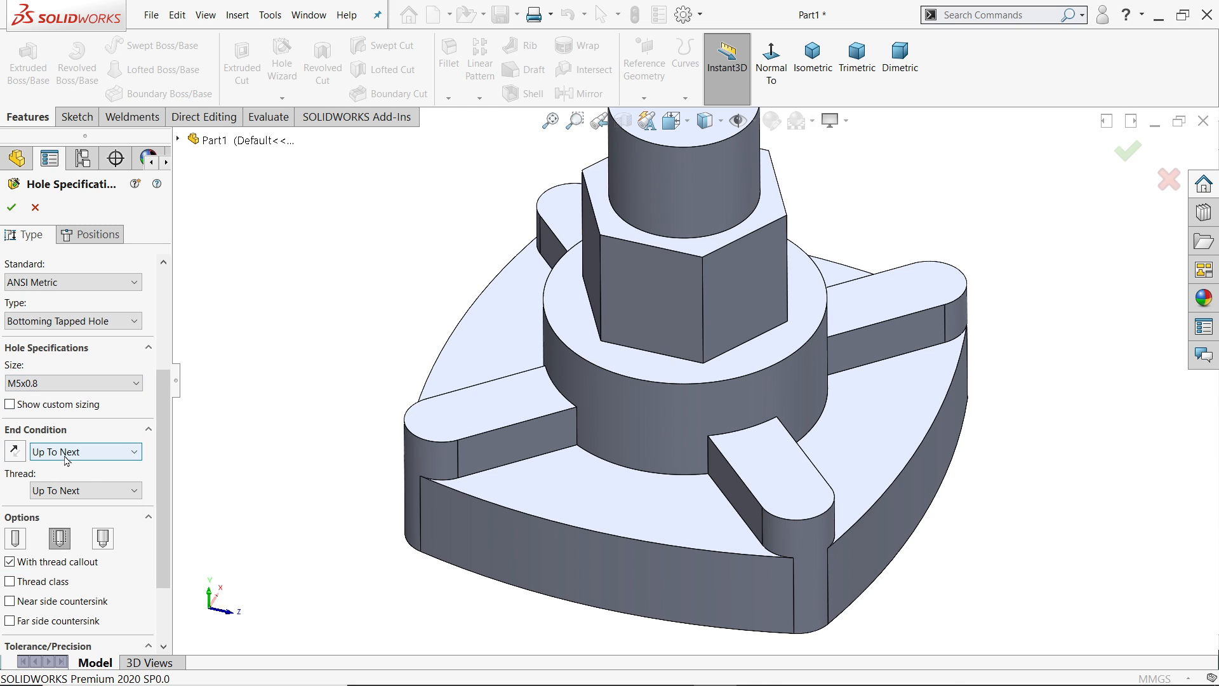
scroll(62, 513, "down", 3)
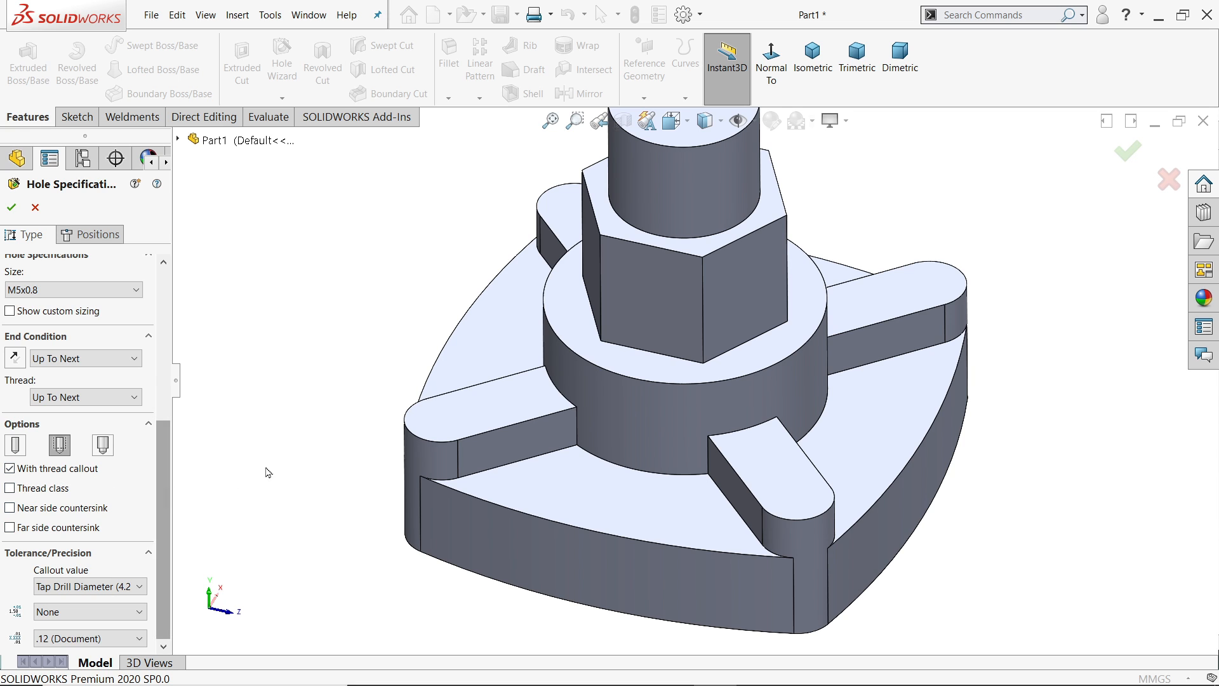
scroll(163, 461, "up", 10)
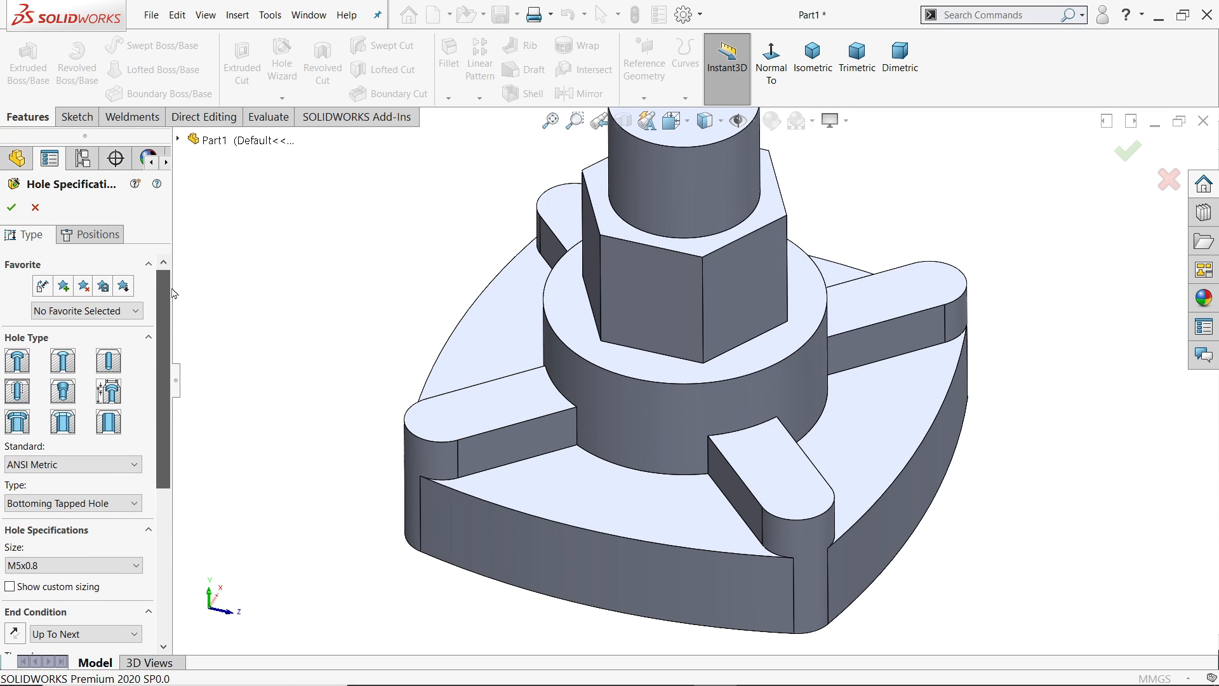
Place tapped-hole positions at the centres of the rounded ends of the two rear arms.
left_click(90, 234)
left_click(456, 414)
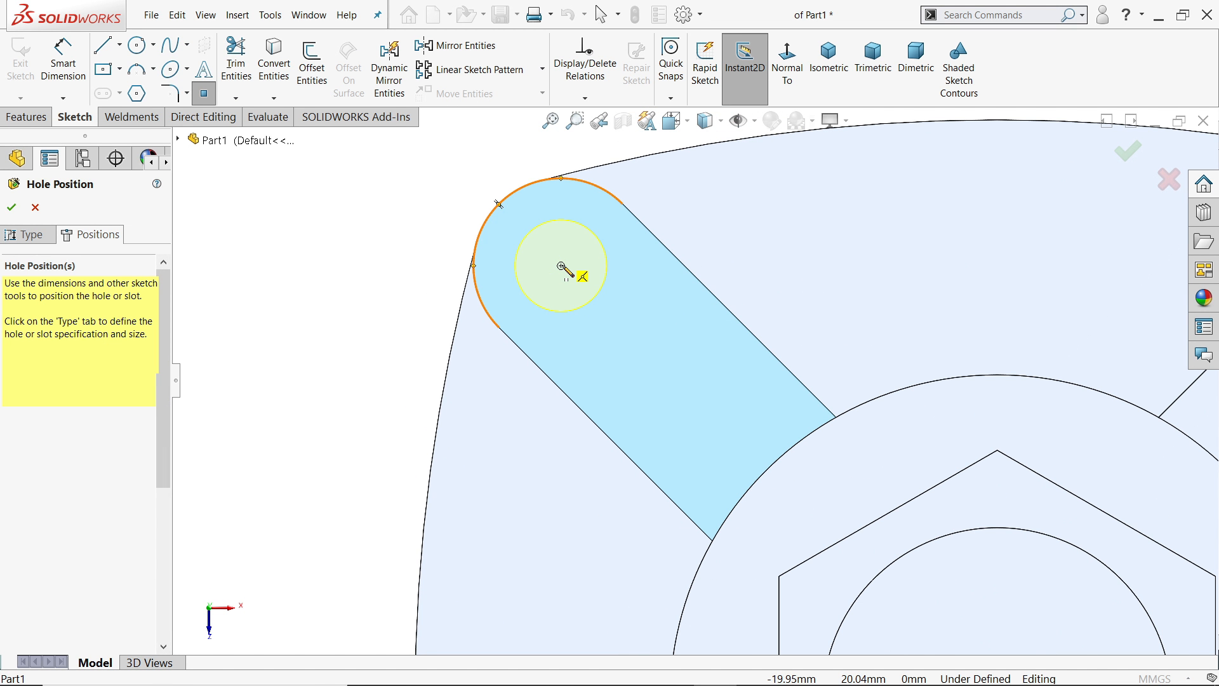
left_click(562, 266)
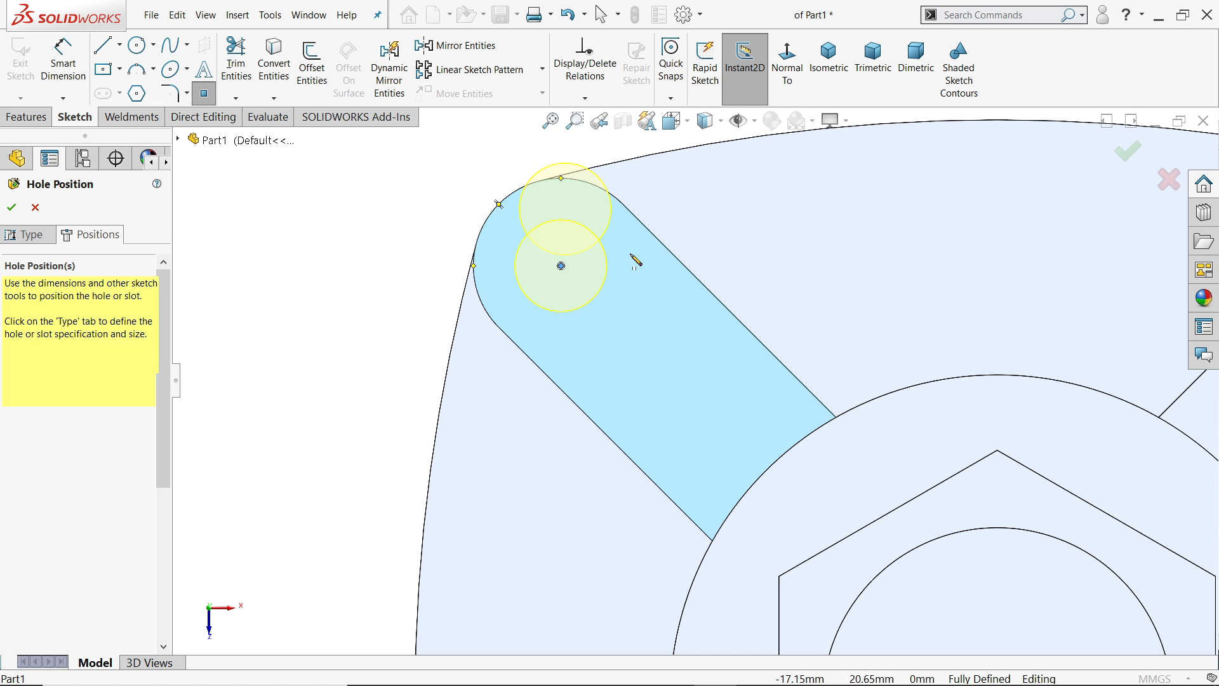
scroll(634, 258, "up", 5)
scroll(879, 321, "down", 5)
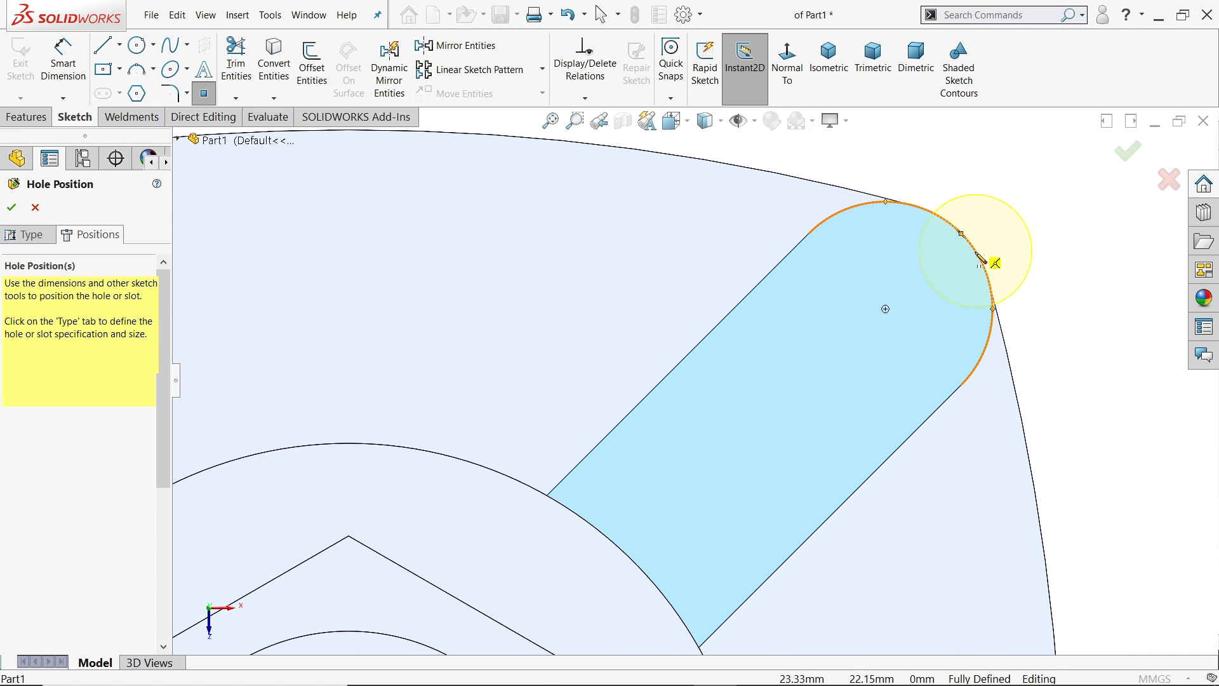
left_click(886, 309)
Place tapped-hole positions at the centres of the rounded ends of the two front arms.
scroll(789, 368, "up", 5)
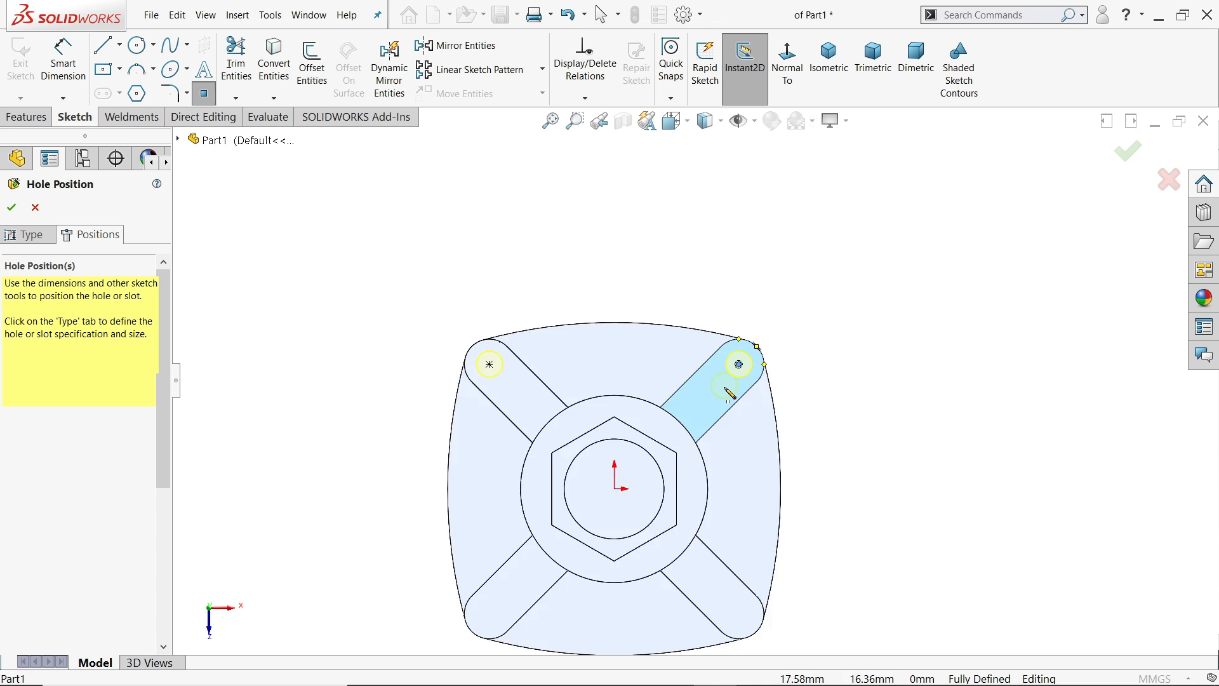
scroll(728, 500, "down", 5)
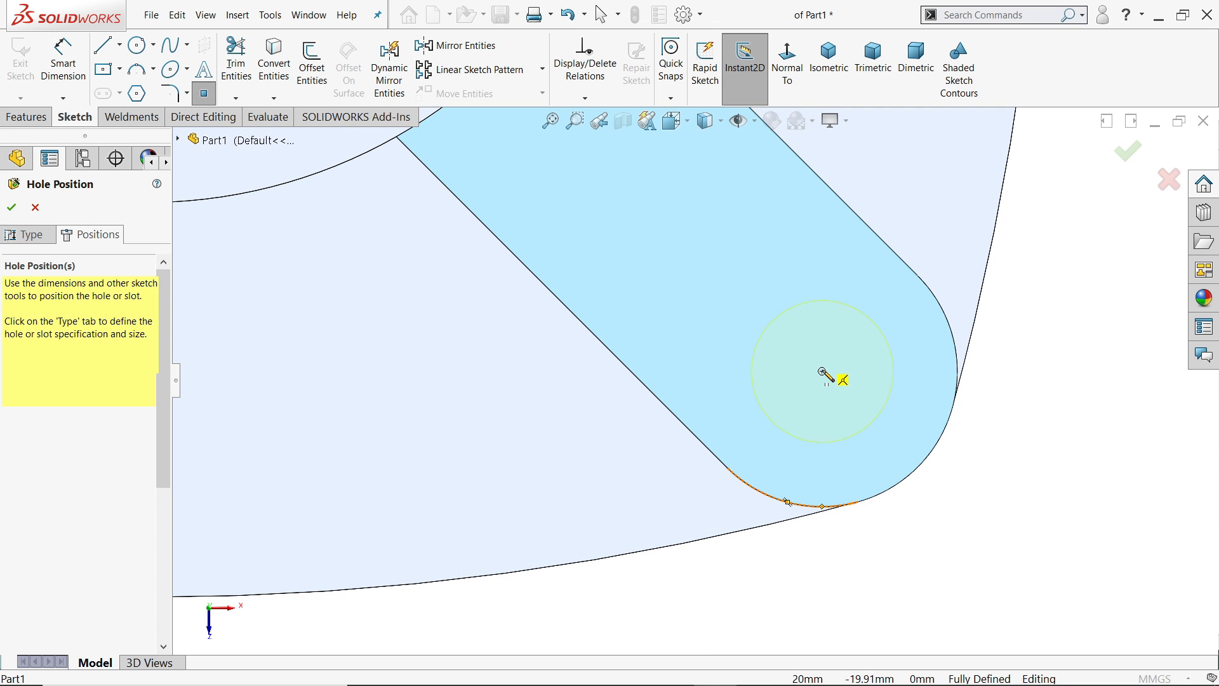
left_click(823, 372)
scroll(698, 388, "up", 5)
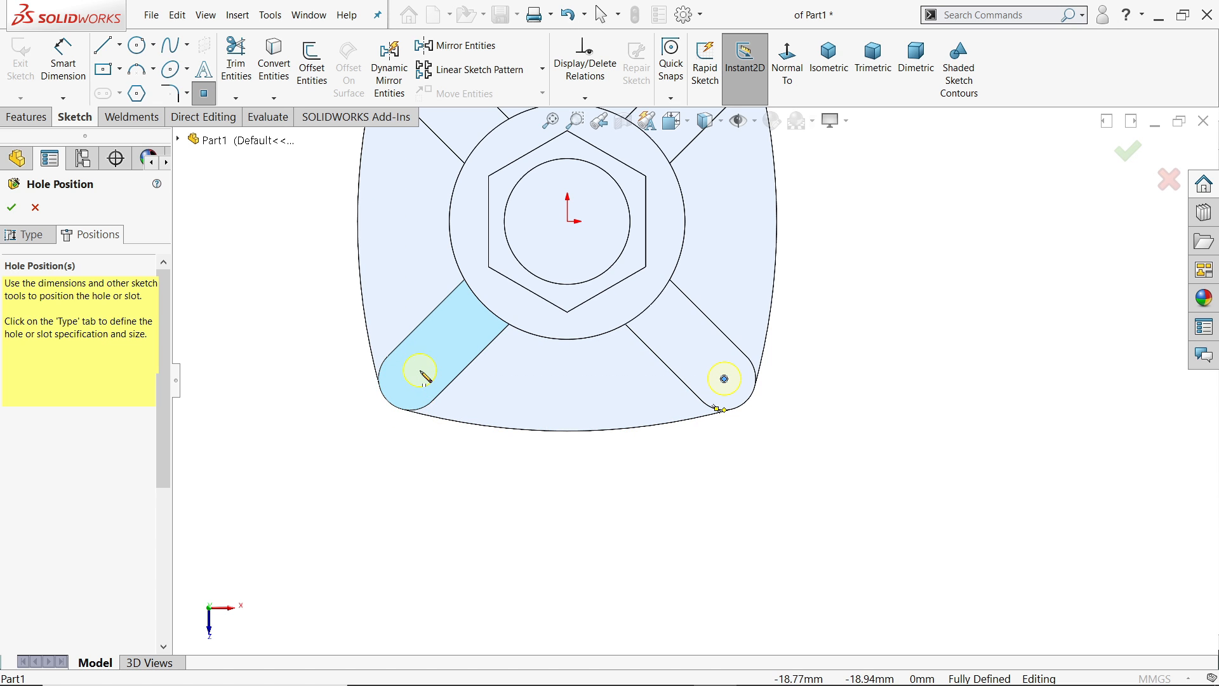
scroll(424, 376, "down", 6)
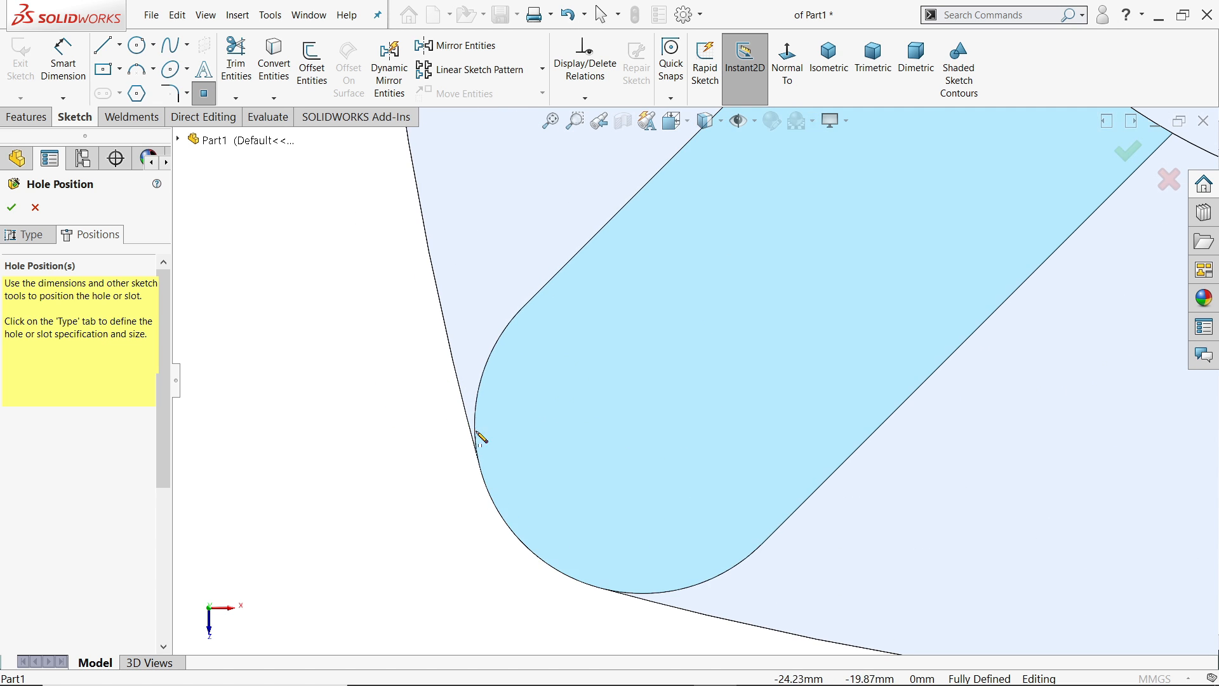
left_click(643, 425)
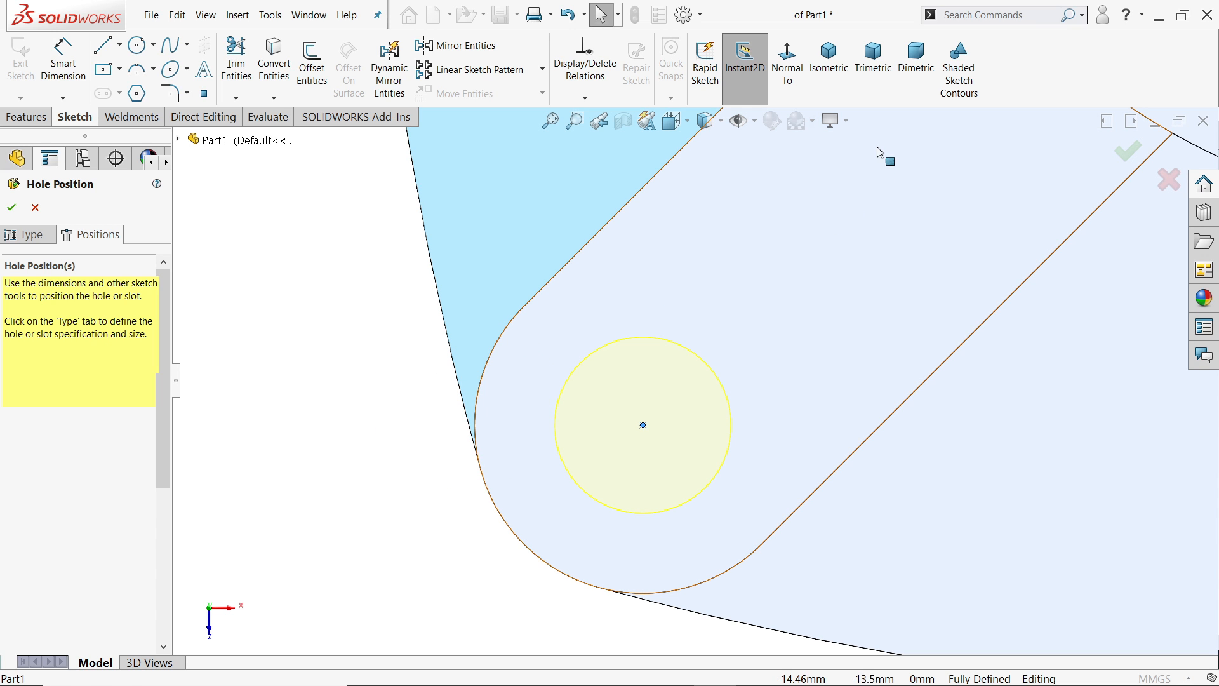
Check the hole previews in isometric view and from below, and accept the four M5x0.8 tapped holes.
left_click(827, 58)
scroll(720, 508, "down", 4)
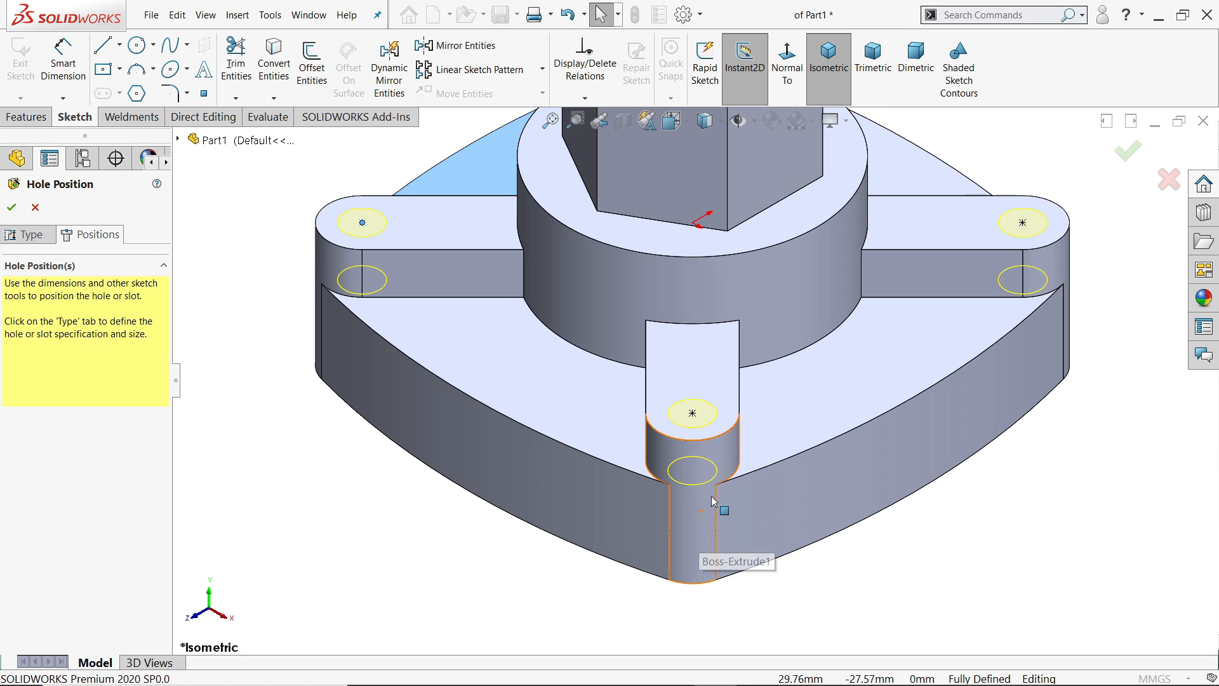
middle_click_drag(725, 498, 750, 252)
scroll(697, 393, "up", 4)
scroll(696, 484, "down", 5)
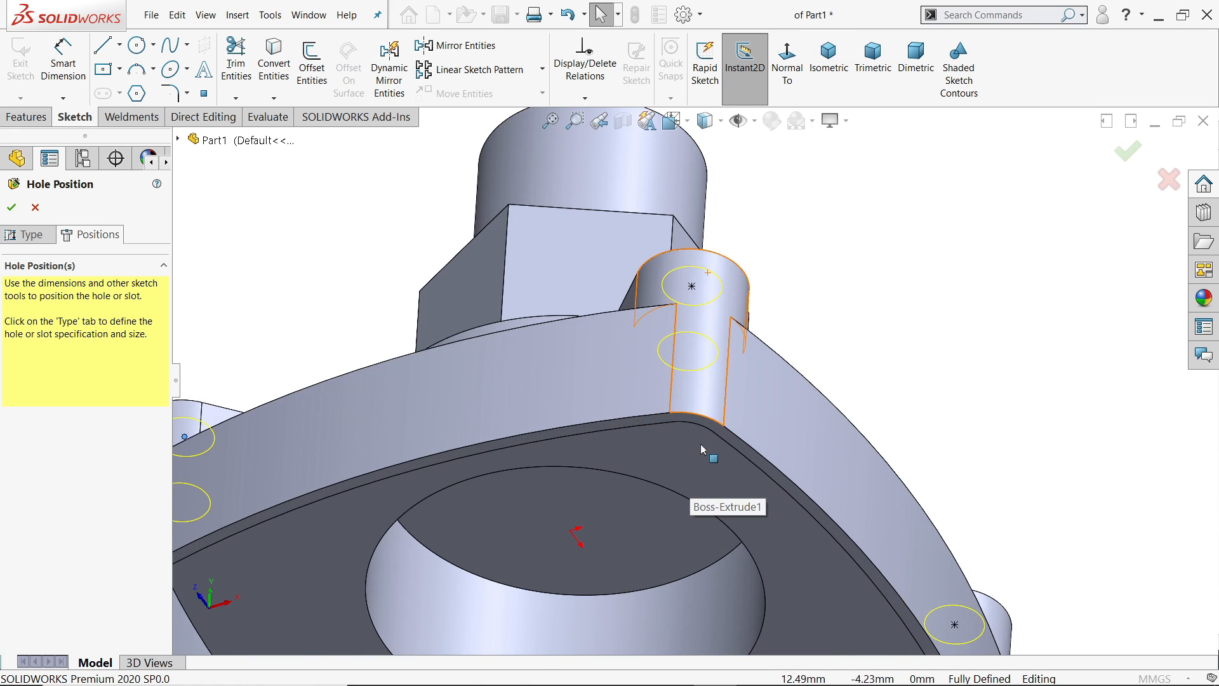
middle_click_drag(703, 451, 707, 365)
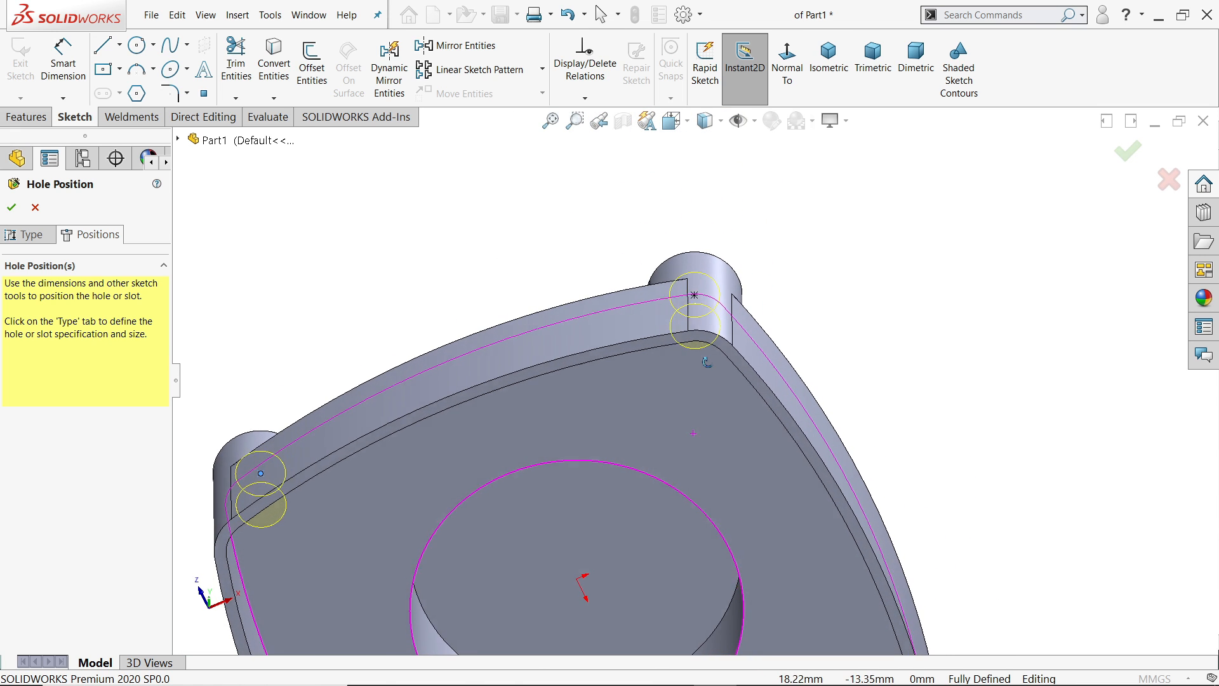
left_click(9, 210)
Enable shaded cosmetic threads in the document's detailing properties.
scroll(596, 310, "up", 4)
middle_click_drag(613, 313, 594, 574)
scroll(692, 558, "down", 6)
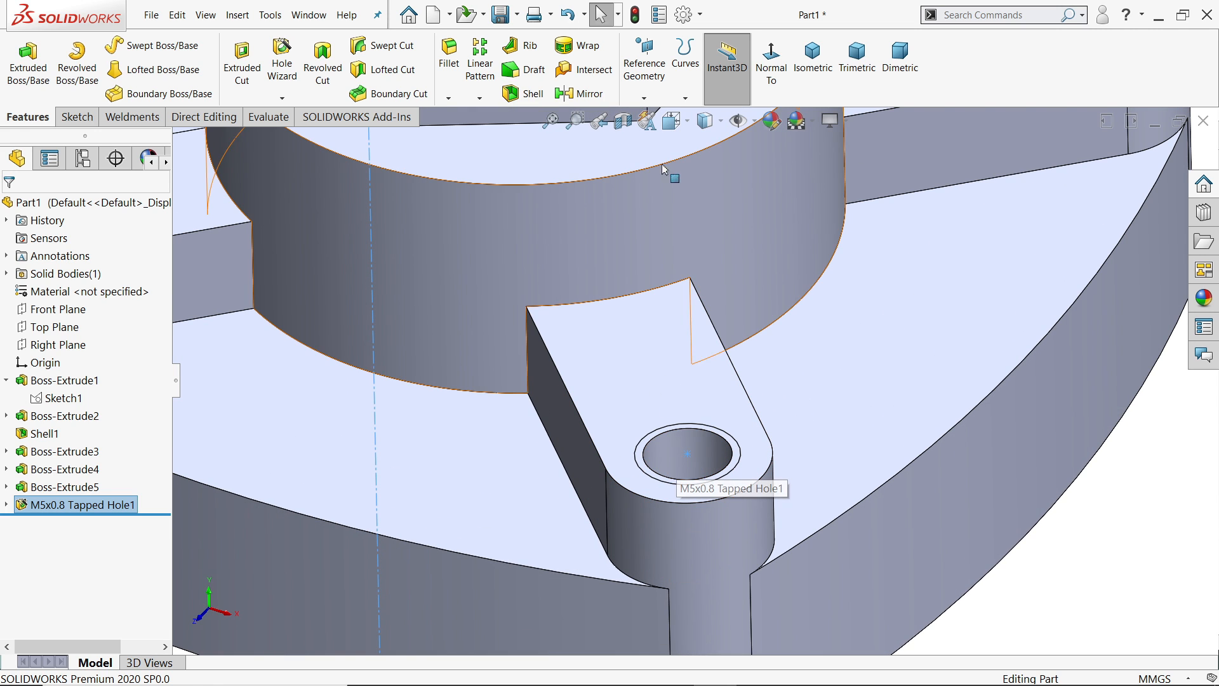
left_click(684, 14)
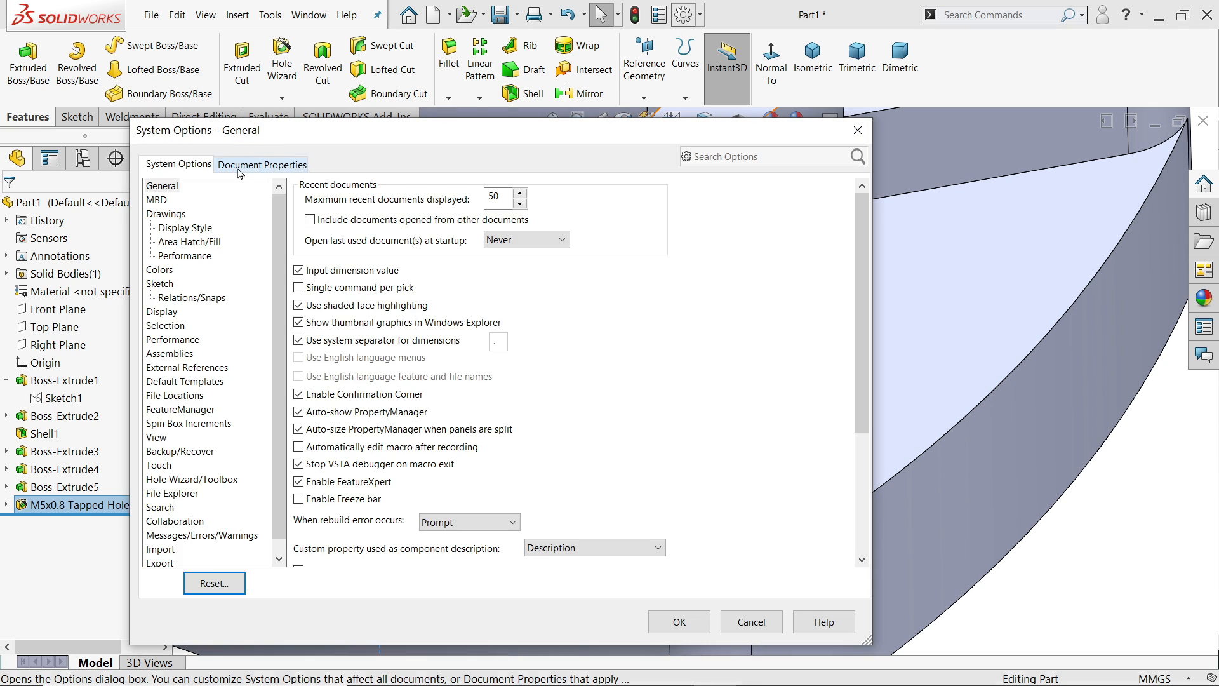
left_click(238, 171)
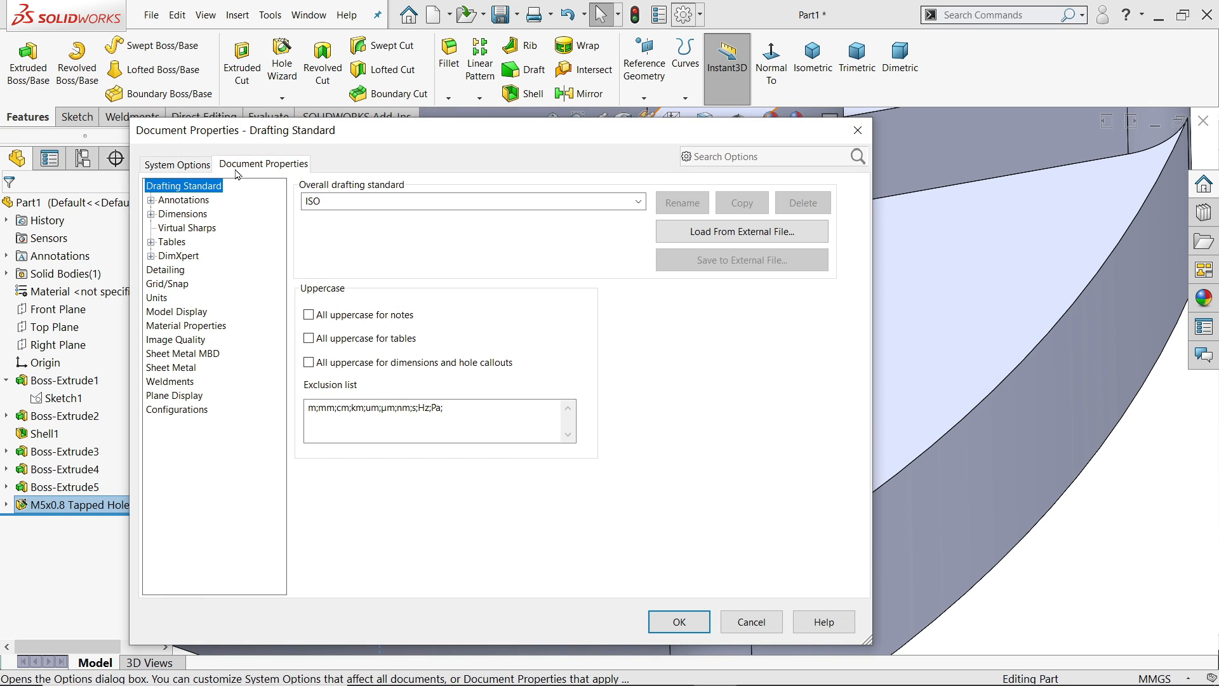
left_click(166, 269)
left_click(425, 202)
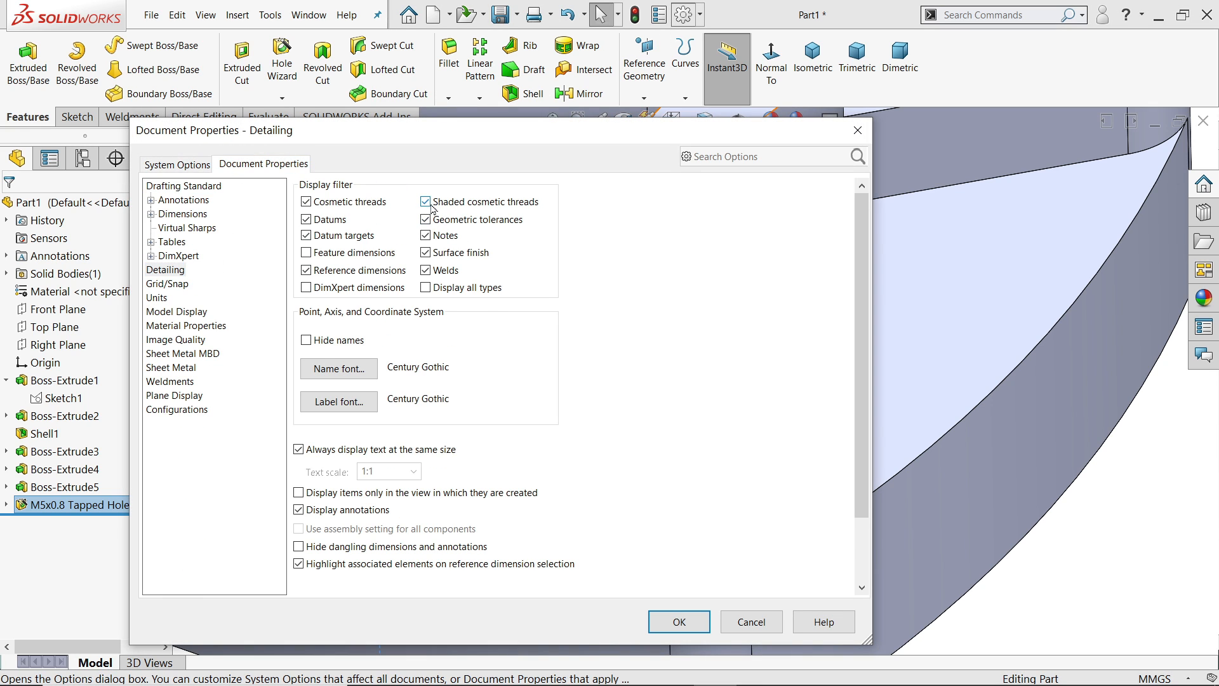
left_click(671, 627)
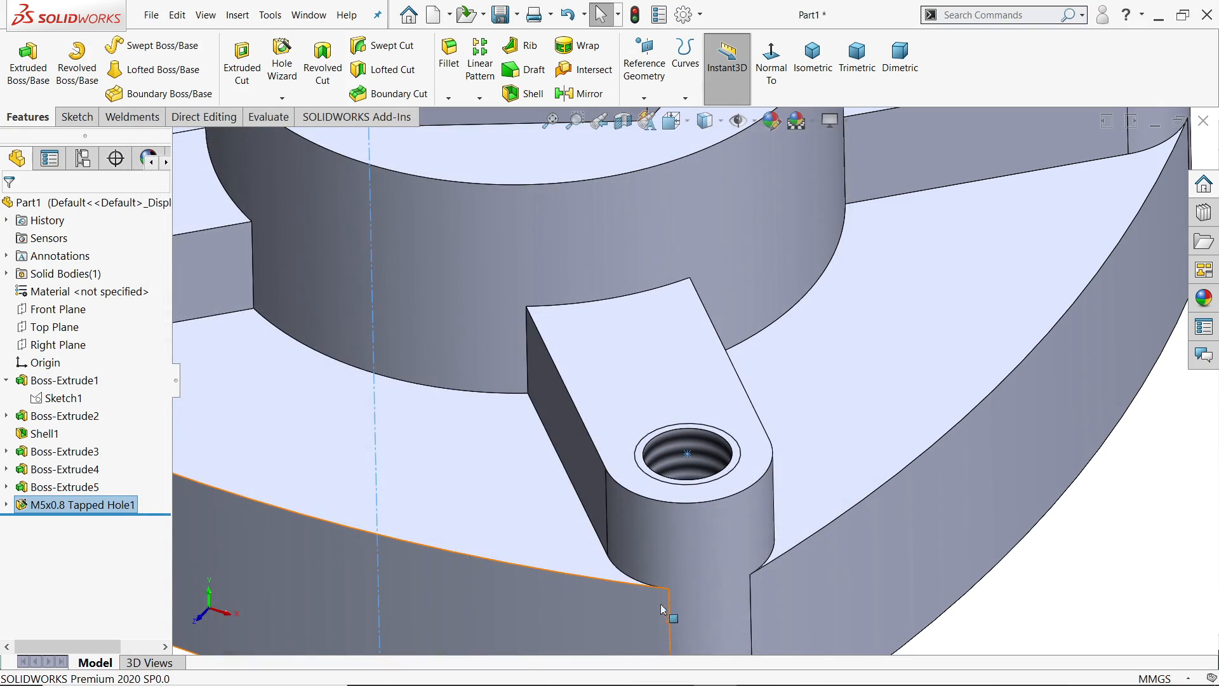
Review the threaded holes on the model, and examine the side pipe's dimensions and position in the Exercise 153 drawing in Photos.
scroll(673, 533, "up", 6)
middle_click_drag(754, 346, 782, 323)
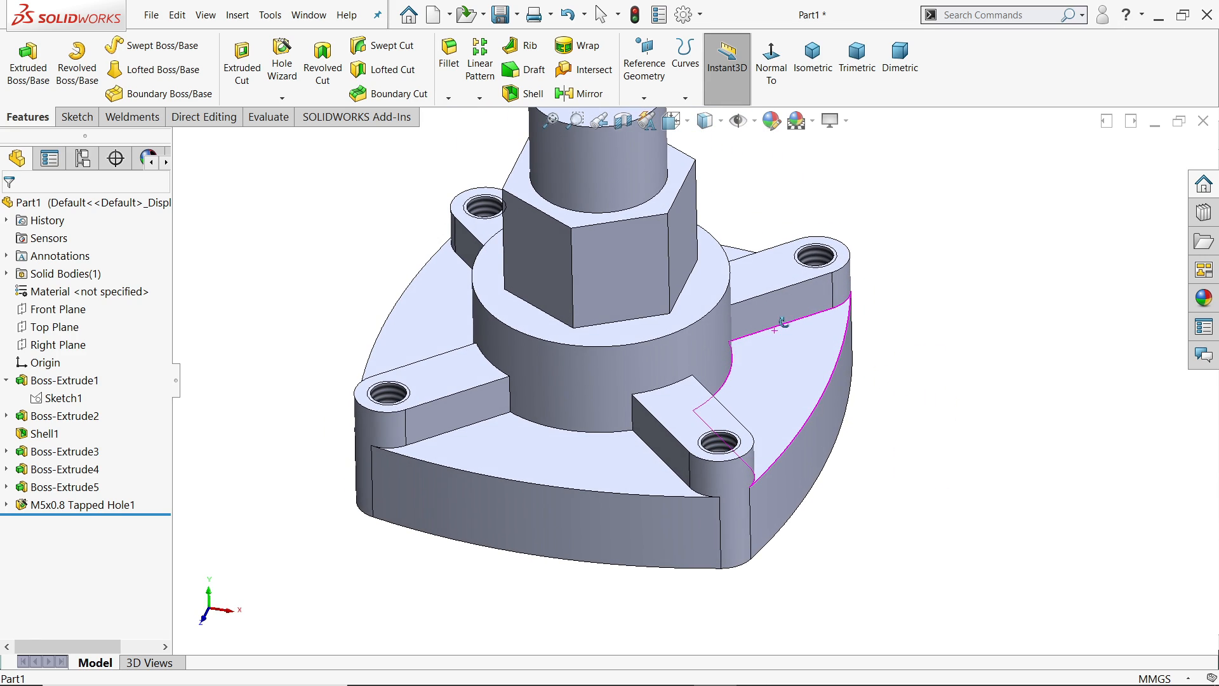
scroll(717, 378, "up", 4)
scroll(712, 298, "down", 2)
key("alt+Tab")
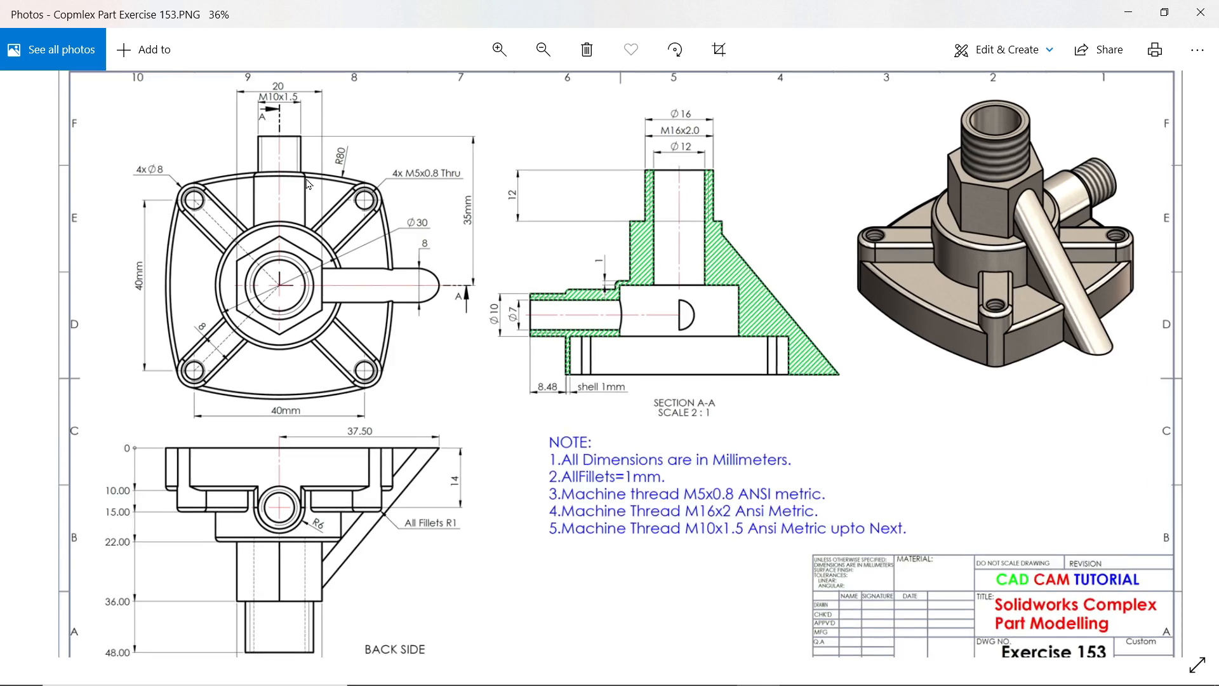
scroll(343, 184, "up", 3)
left_click_drag(302, 260, 318, 327)
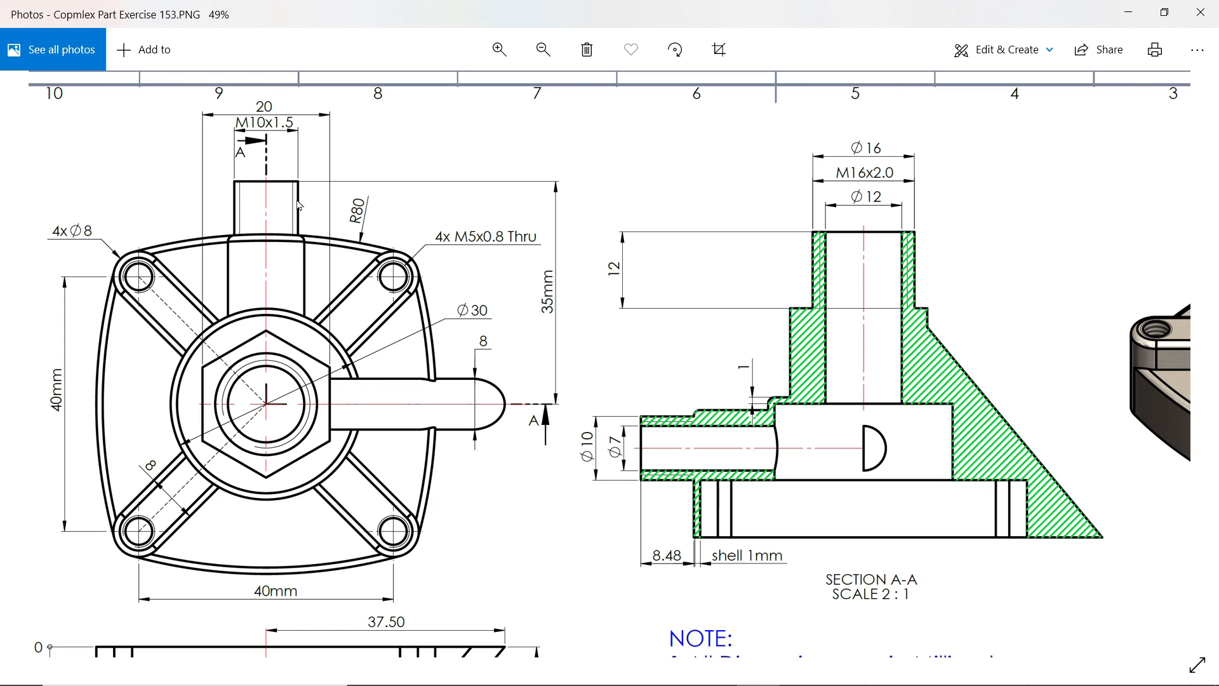
mouse_move(386, 425)
left_mouse_down()
mouse_move(442, 181)
mouse_move(418, 353)
mouse_move(419, 475)
left_mouse_up()
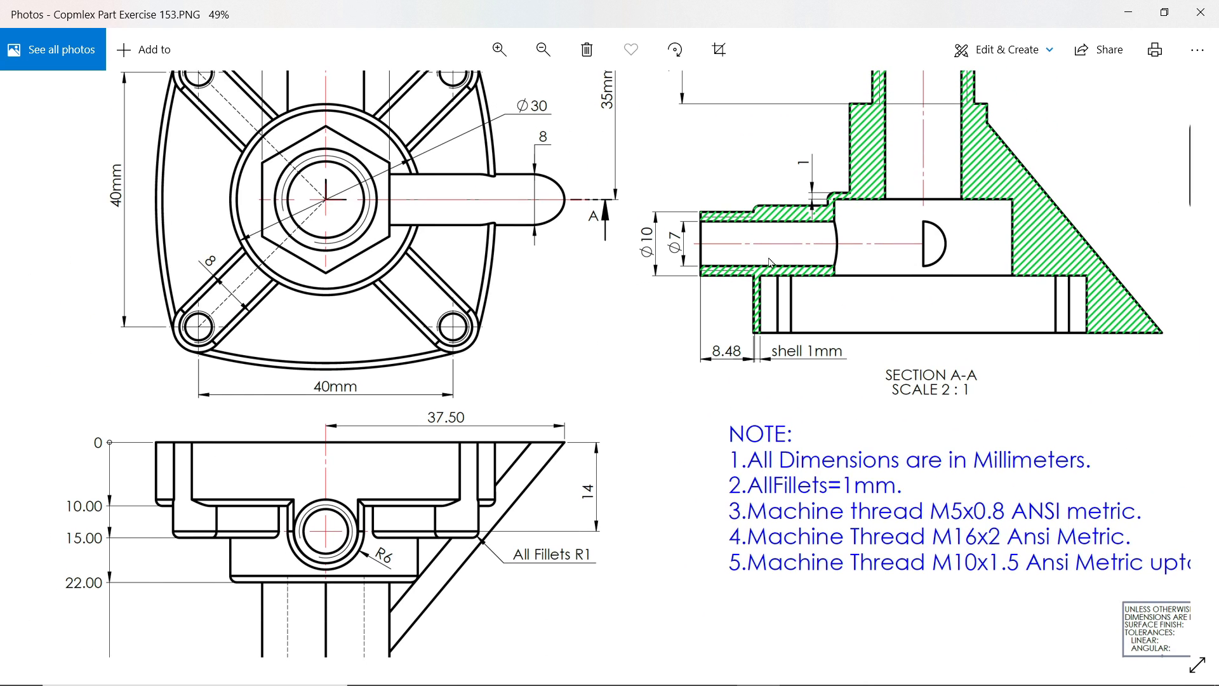
left_click_drag(448, 414, 468, 331)
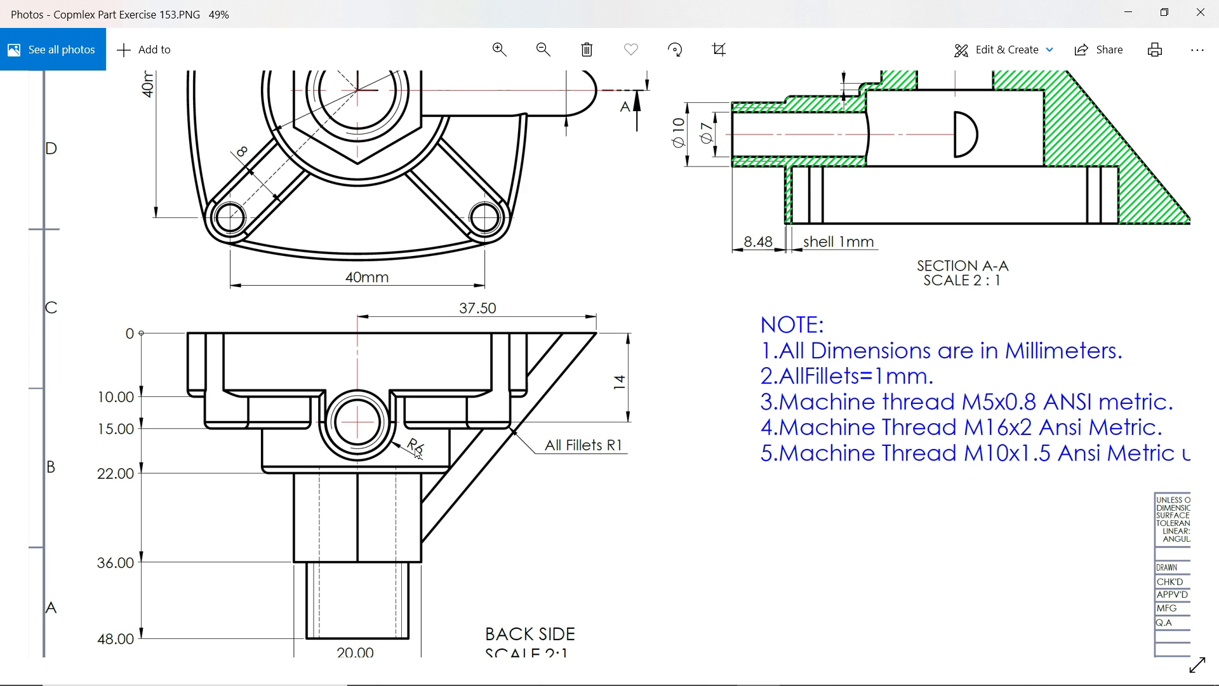
scroll(404, 397, "up", 3)
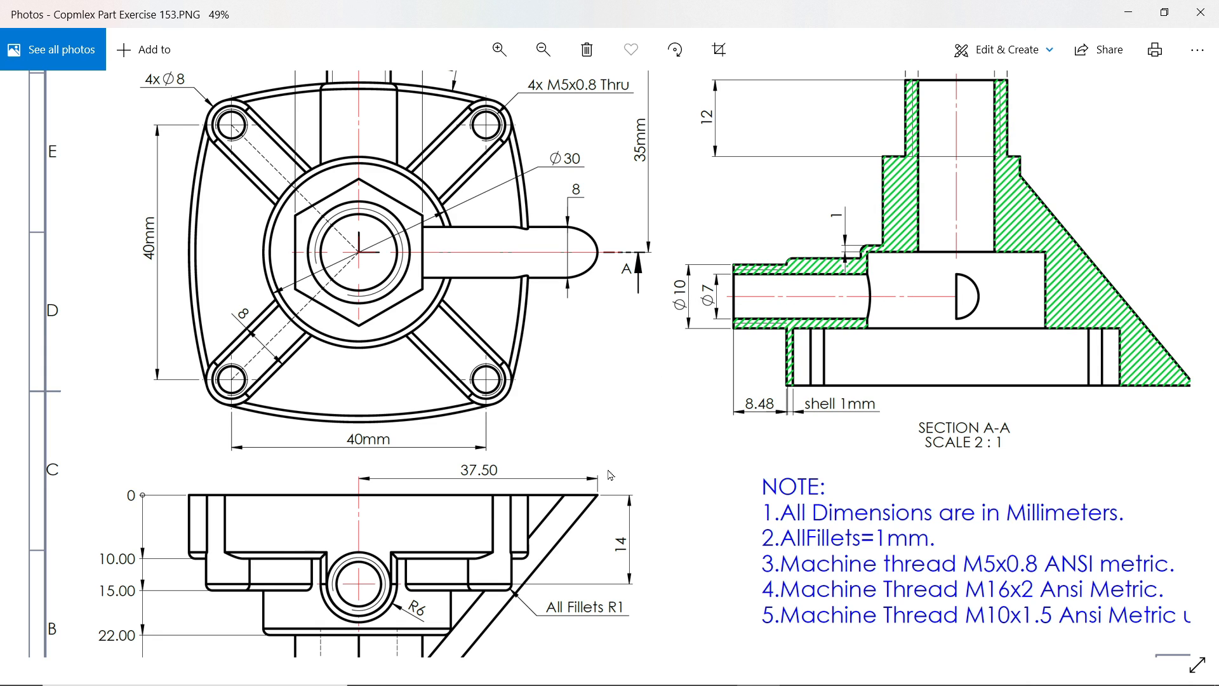
scroll(610, 475, "down", 1)
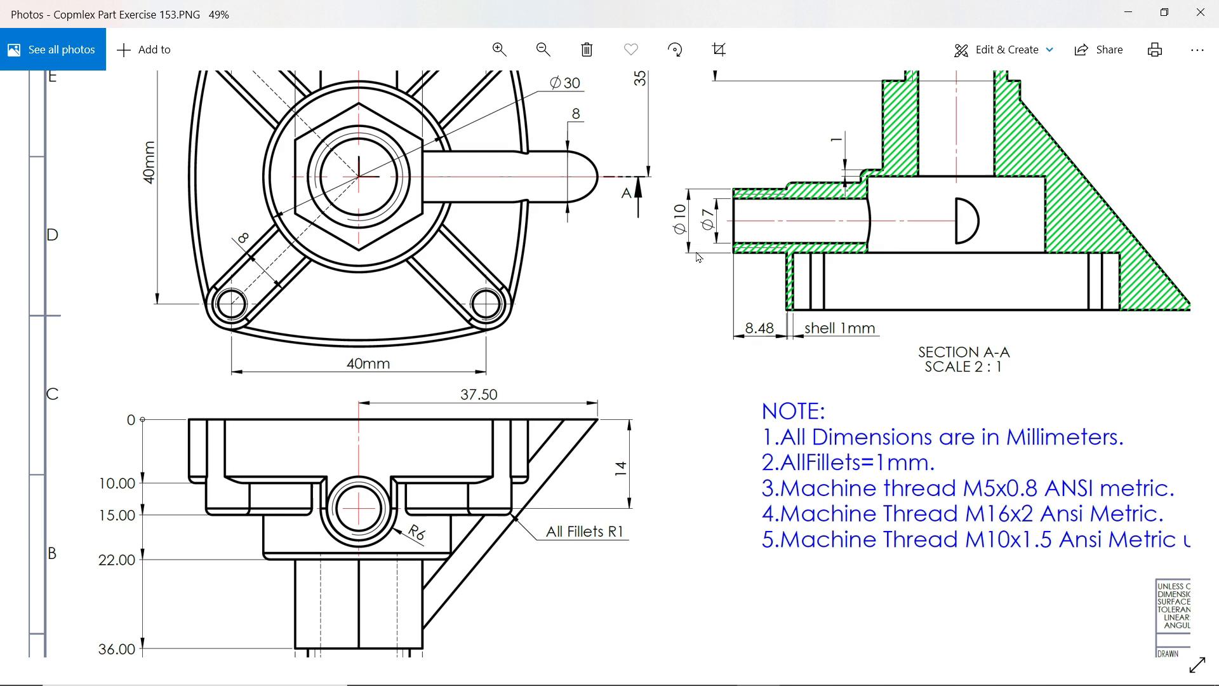
scroll(744, 246, "up", 3)
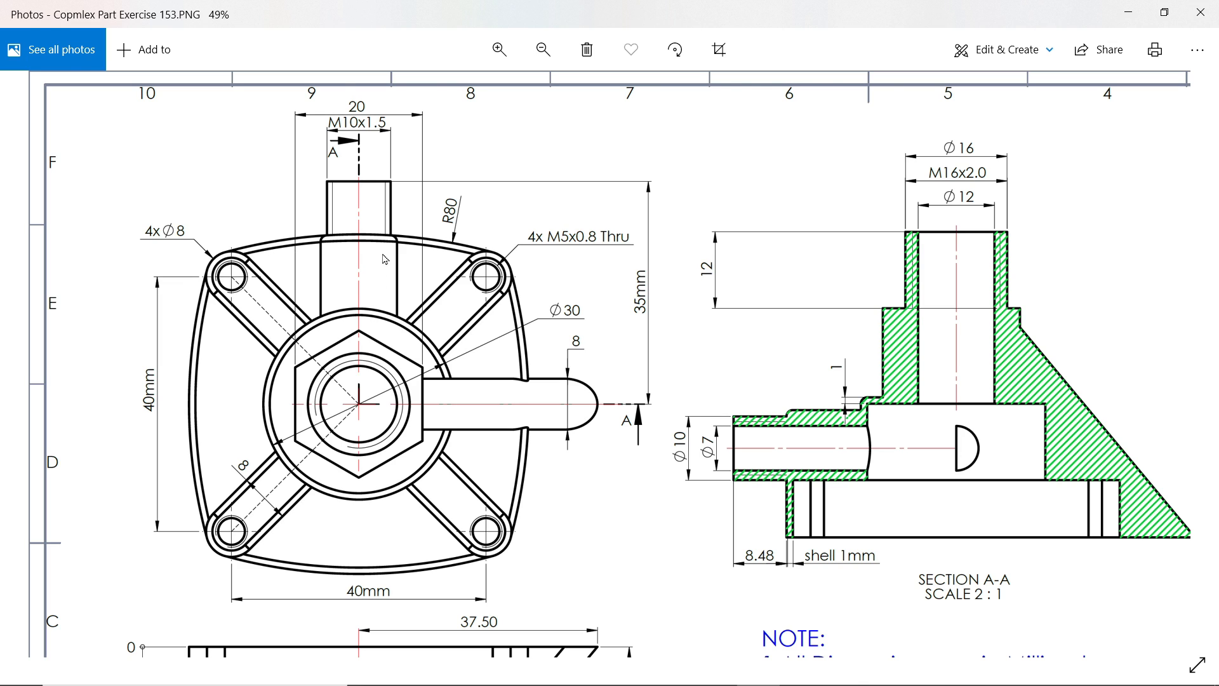
scroll(539, 452, "down", 5)
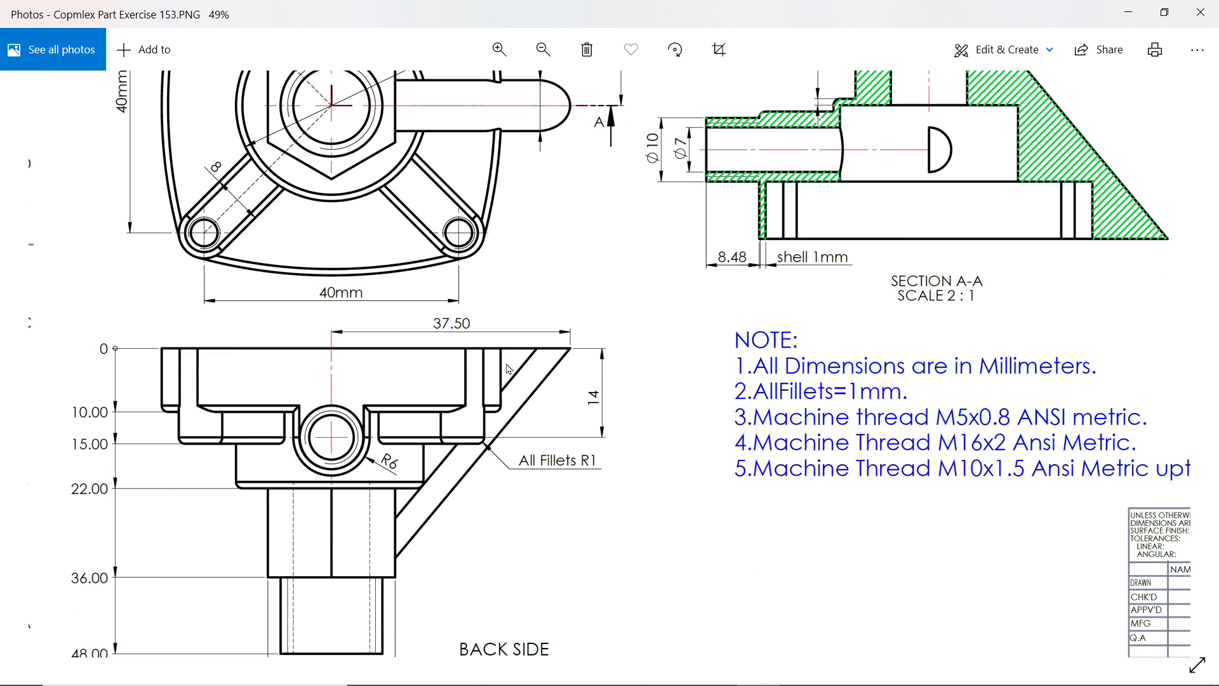
left_click(1129, 14)
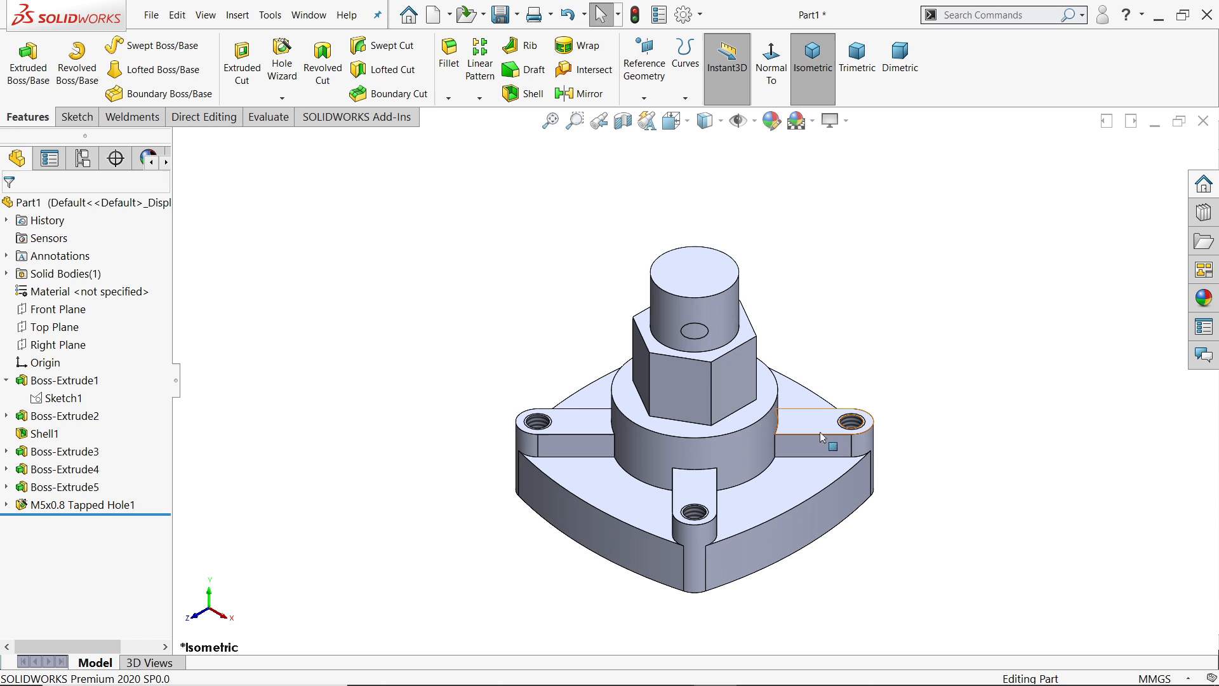
Create a reference plane offset 35 mm from the Front Plane with the offset flipped toward the back of the body.
left_click(57, 309)
left_click(641, 99)
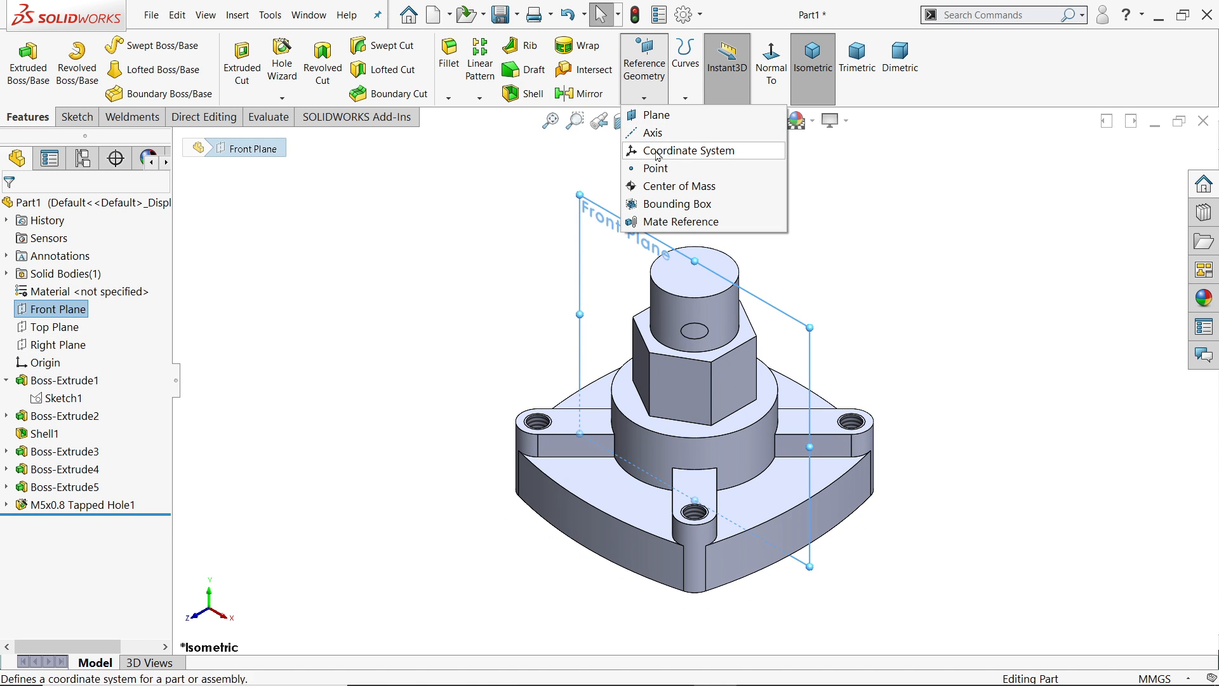
left_click(656, 116)
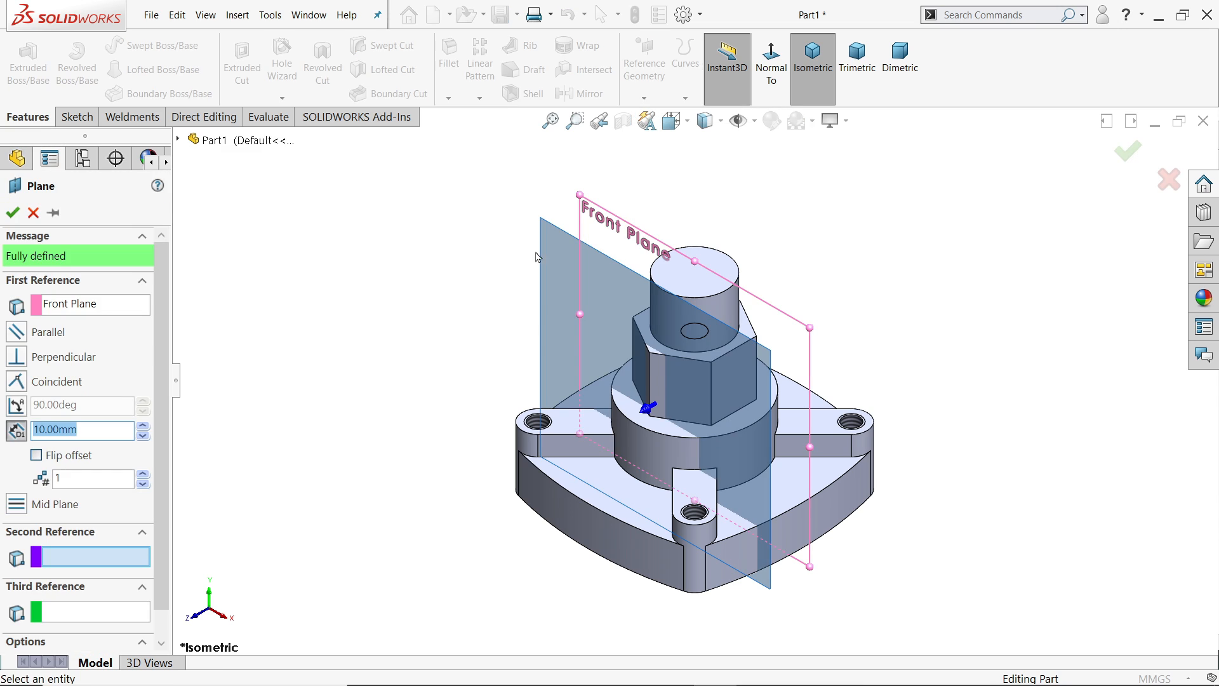
type("35")
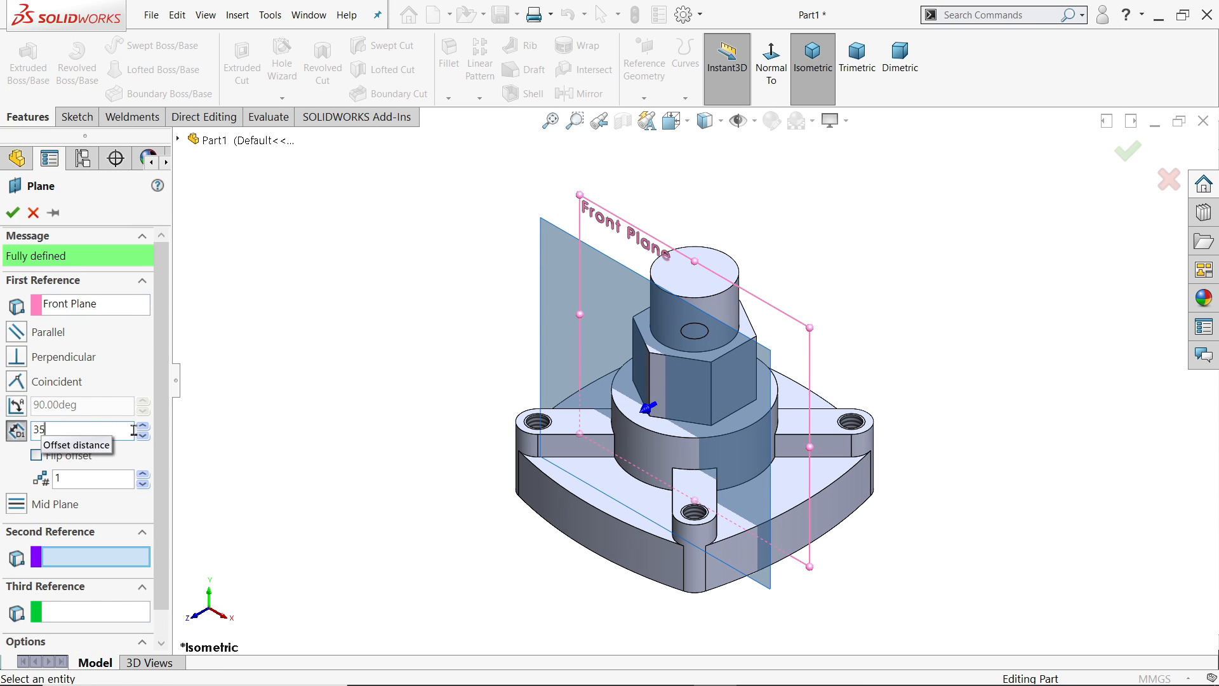
key("Return")
left_click(36, 457)
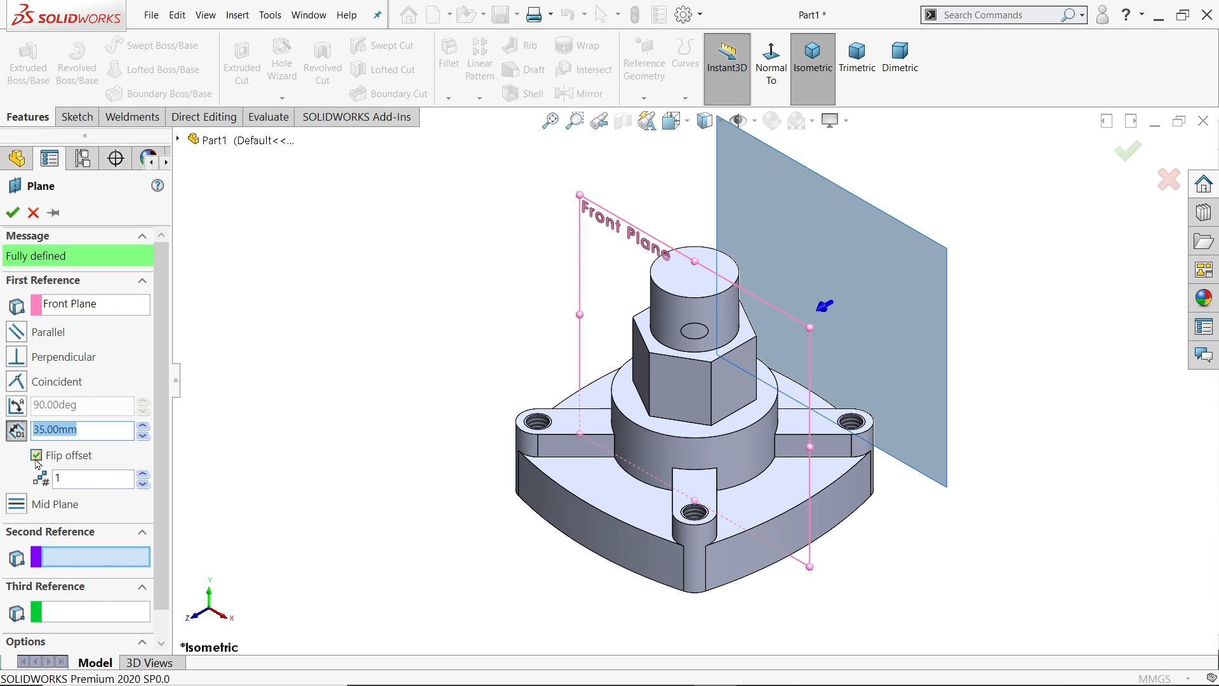
middle_click_drag(274, 442, 263, 413)
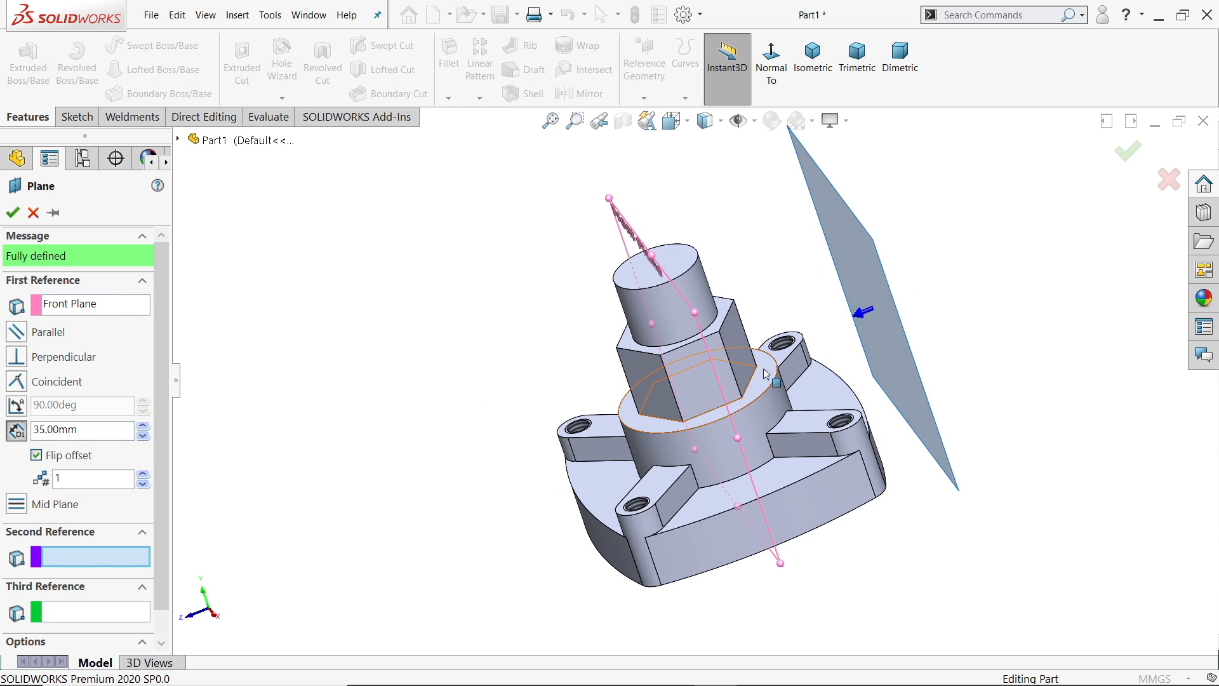
left_click(12, 212)
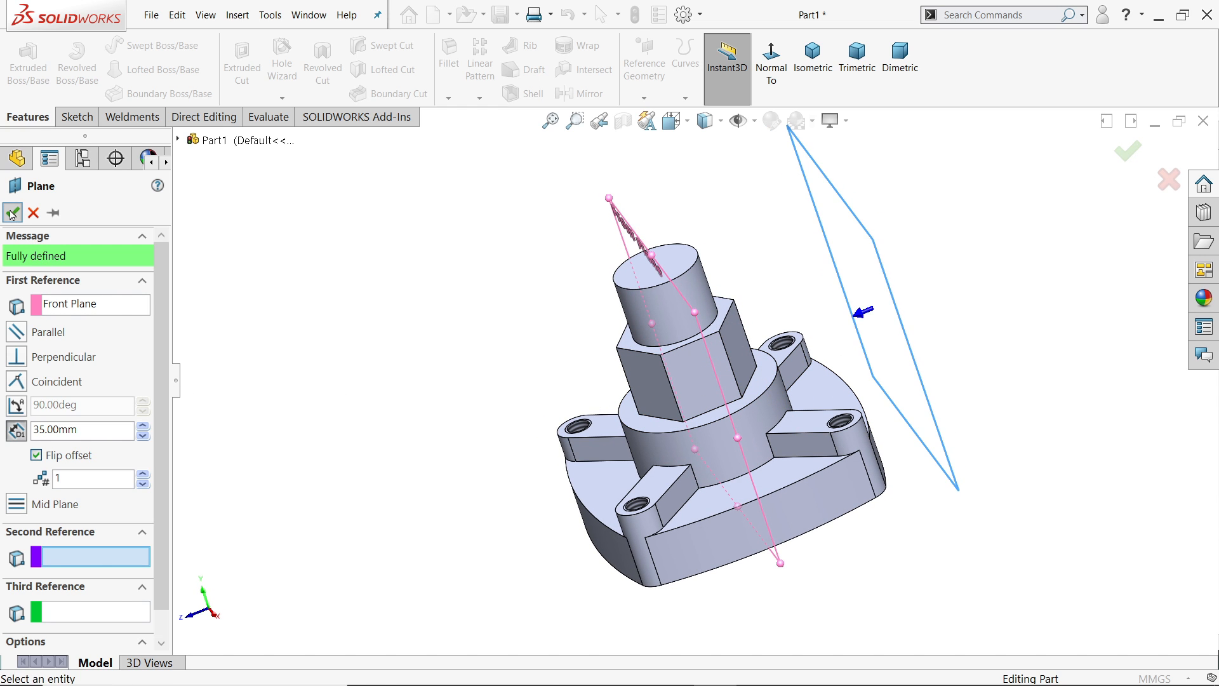
Sketch a 12 mm diameter circle on the new offset plane, centred slightly off the body's axis and about 14 mm above the origin.
left_click(77, 117)
left_click(19, 71)
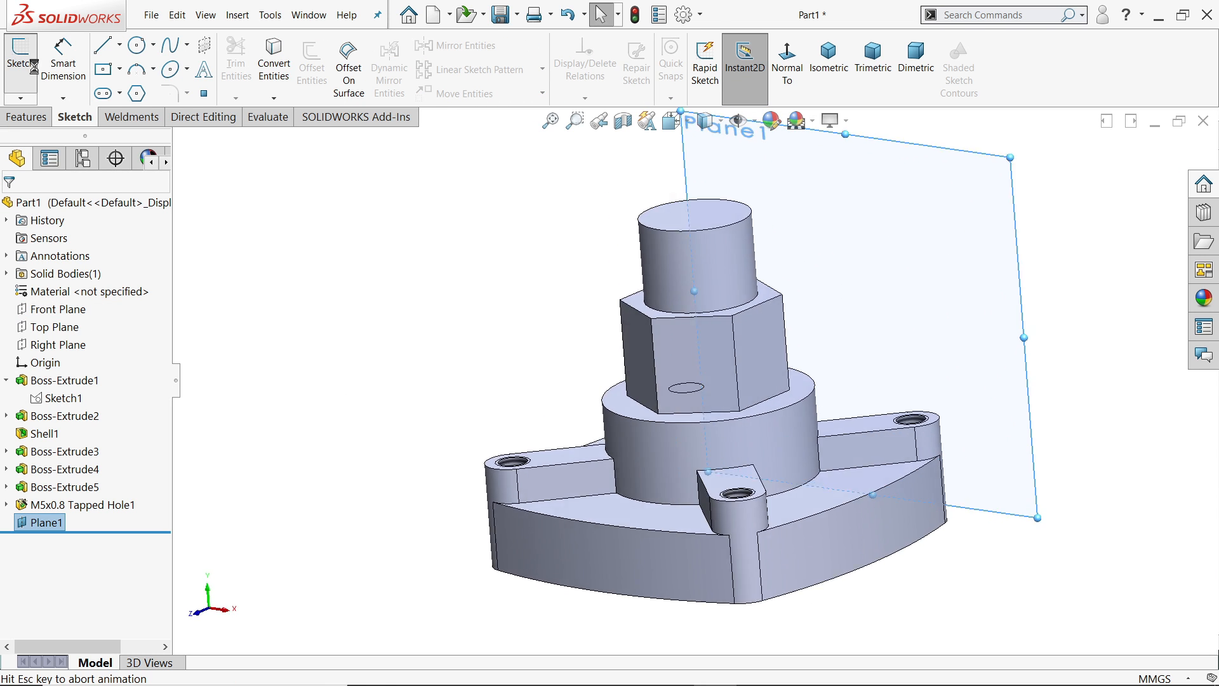
left_click(801, 63)
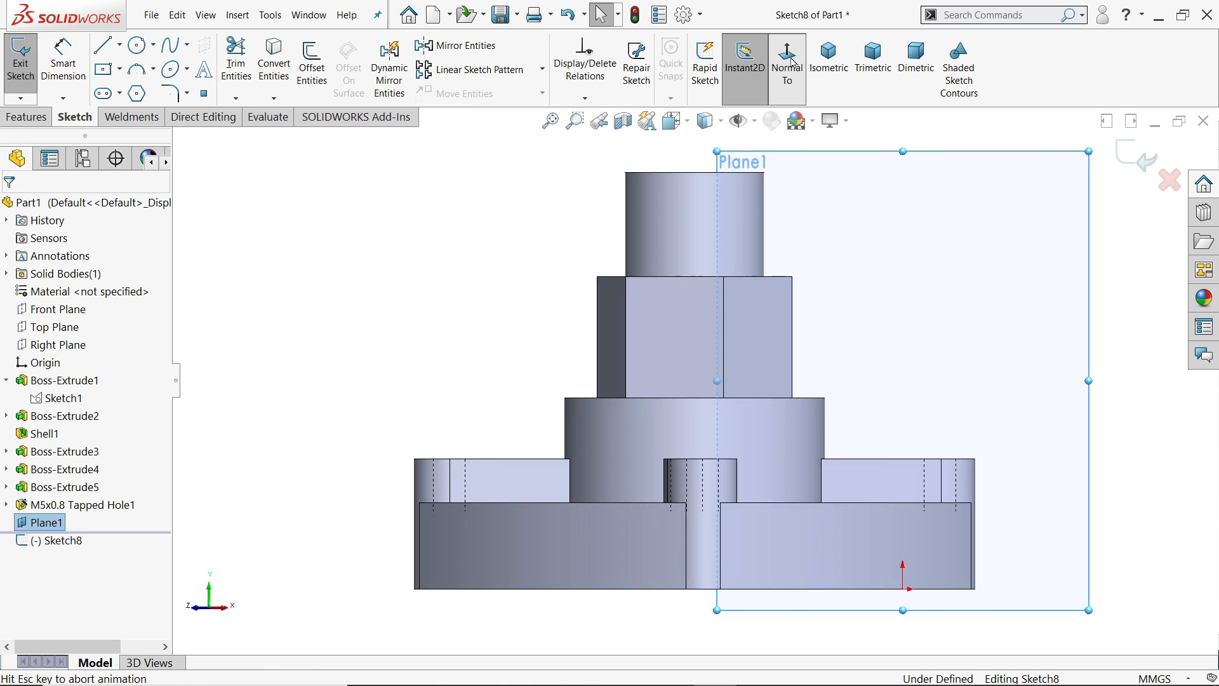
left_click(139, 46)
scroll(741, 511, "down", 3)
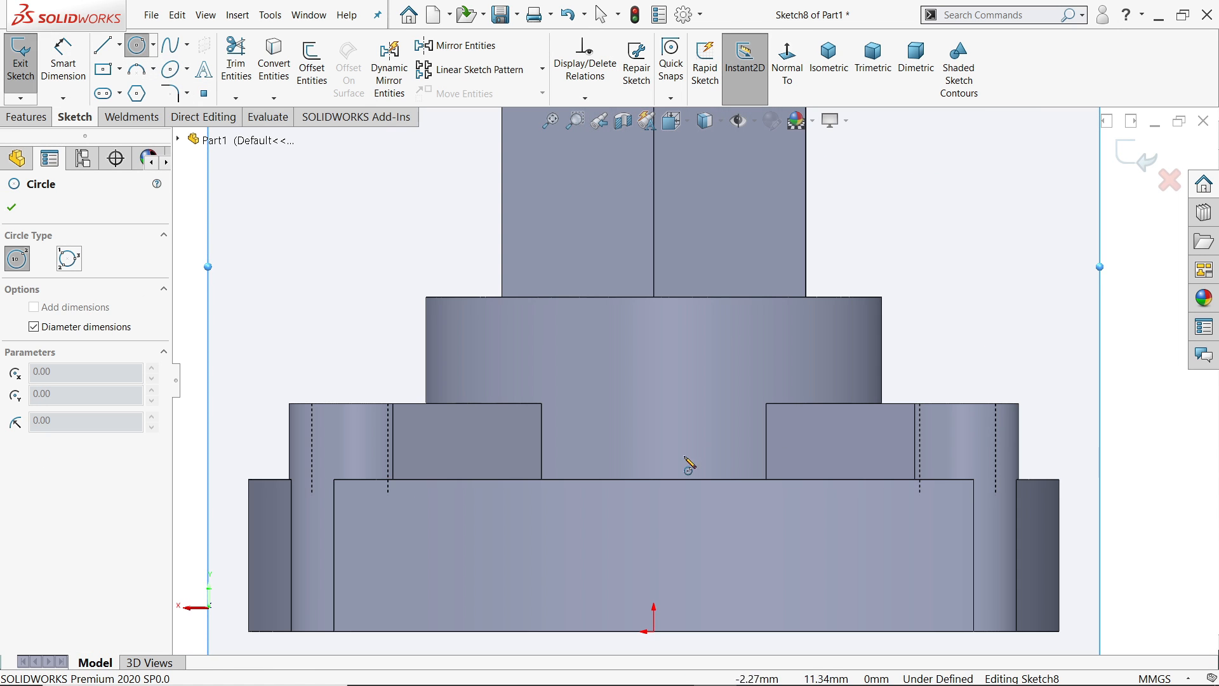
left_click(665, 413)
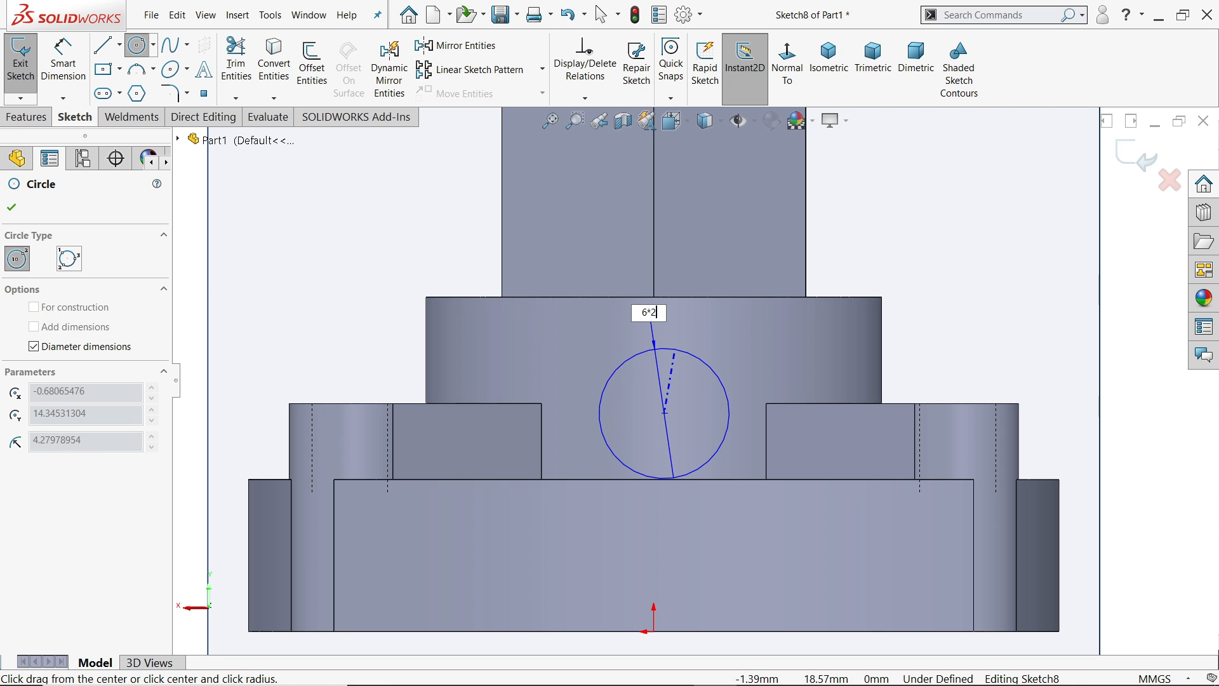
key("Return")
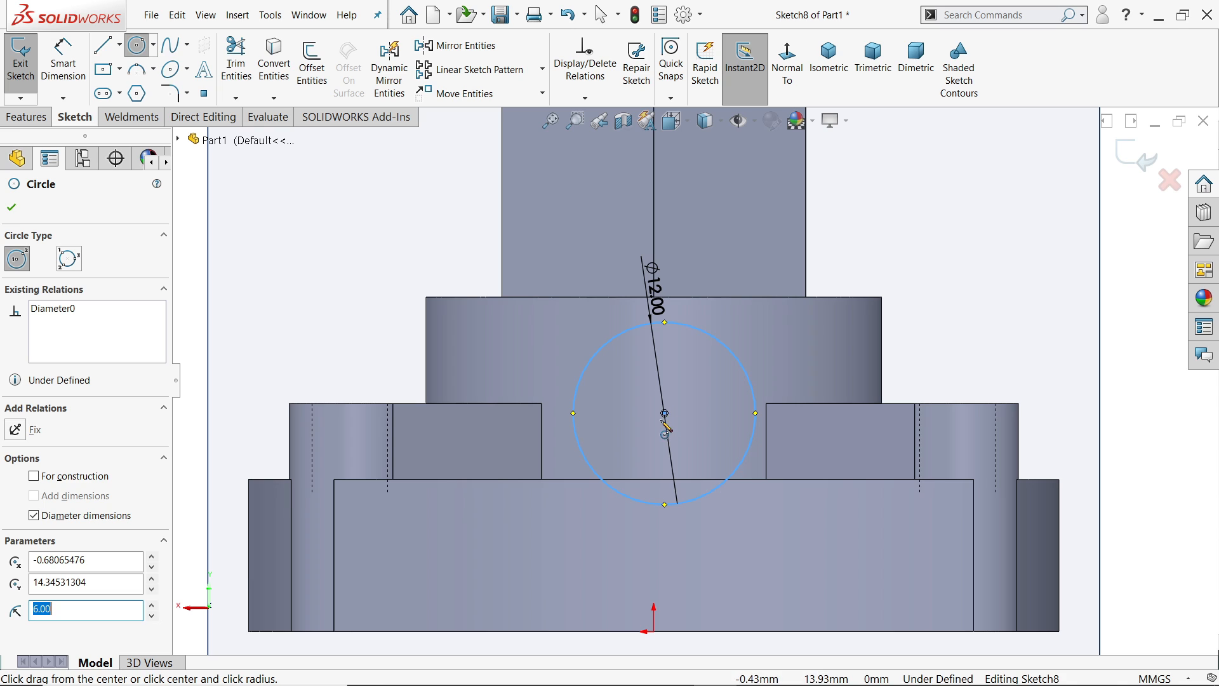
Add a 10 mm diameter construction circle concentric with the 12 mm circle.
left_click(664, 413)
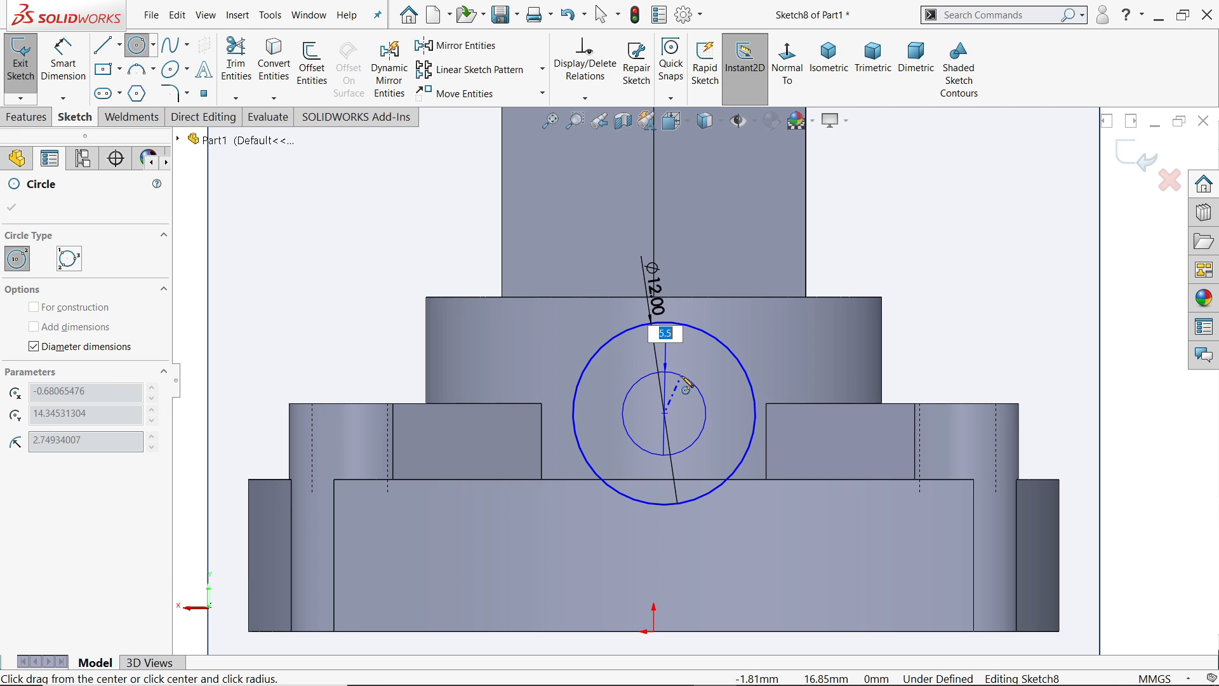
key("Return")
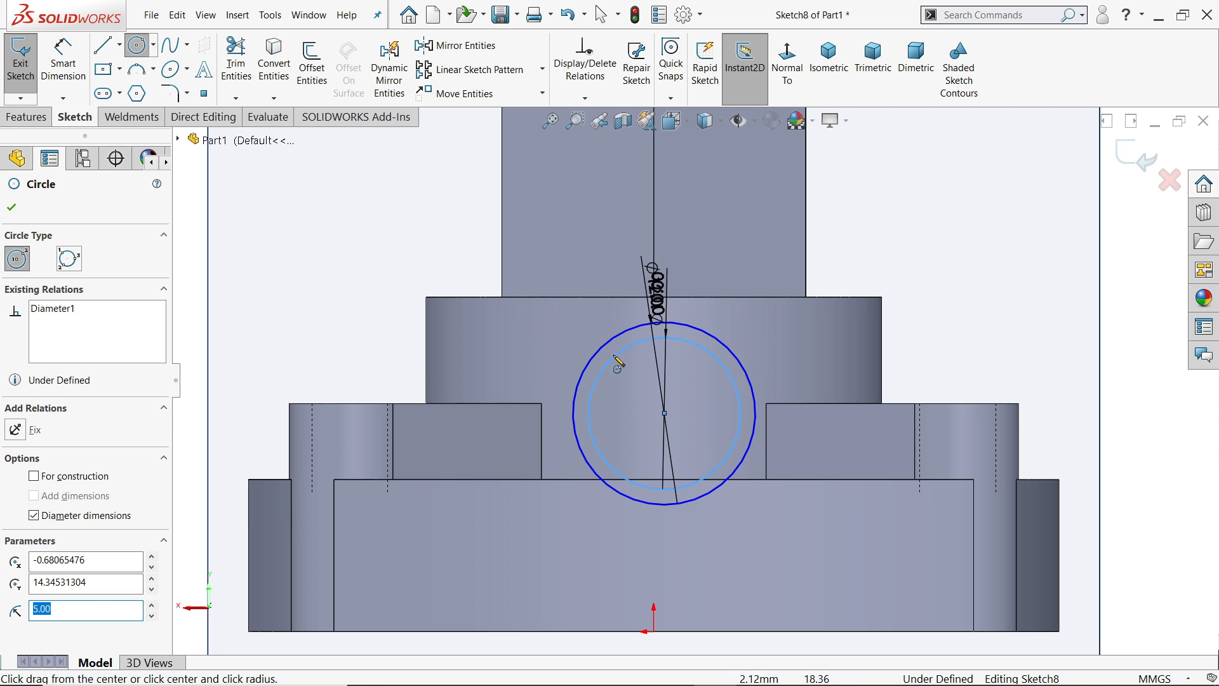
left_click(67, 479)
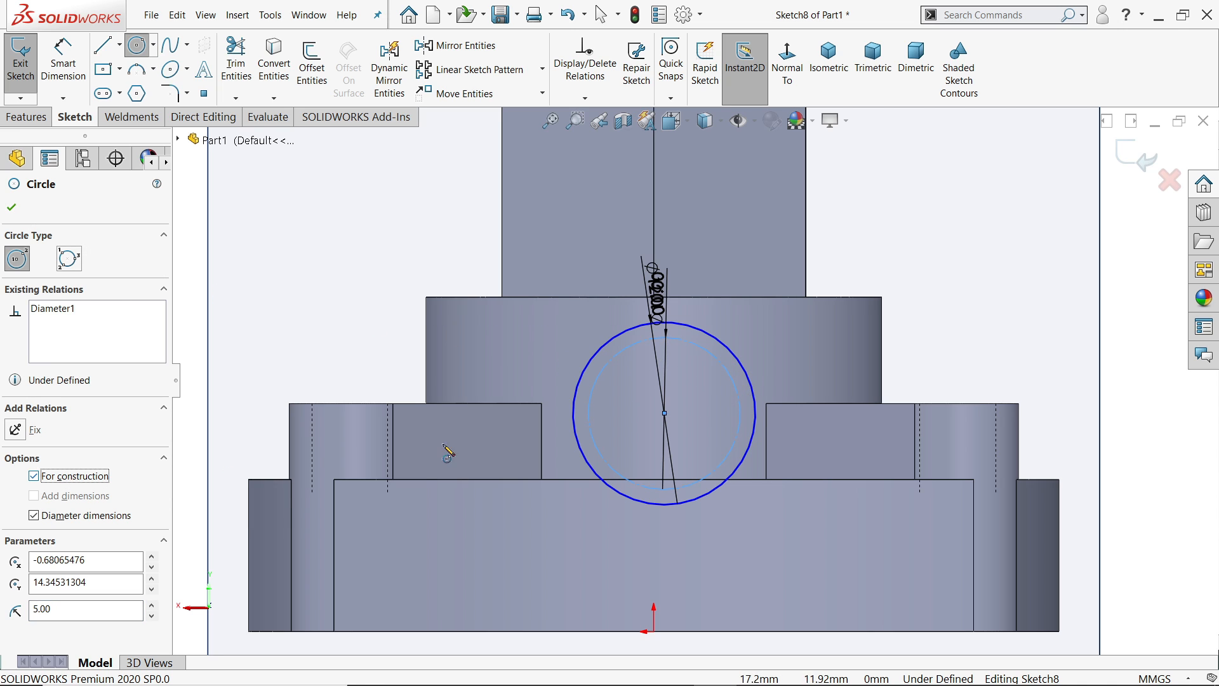
left_click(8, 209)
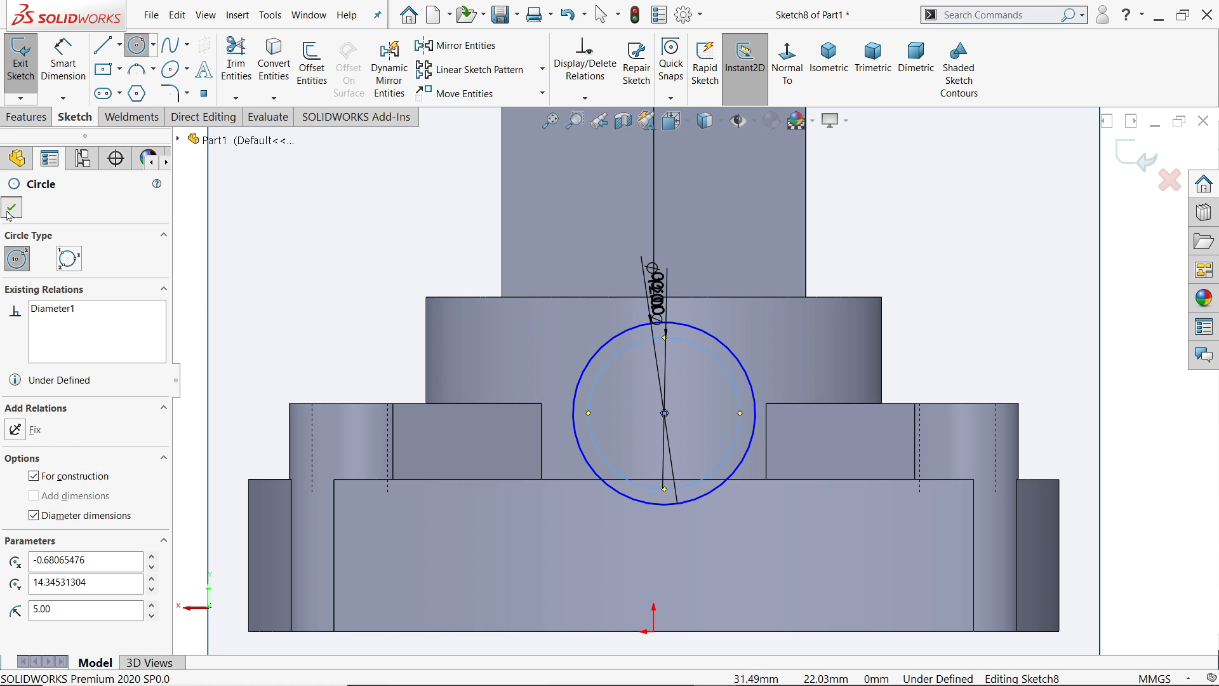
Add a vertical relation between the concentric circles' centre and the origin.
scroll(582, 349, "up", 3)
scroll(670, 449, "down", 2)
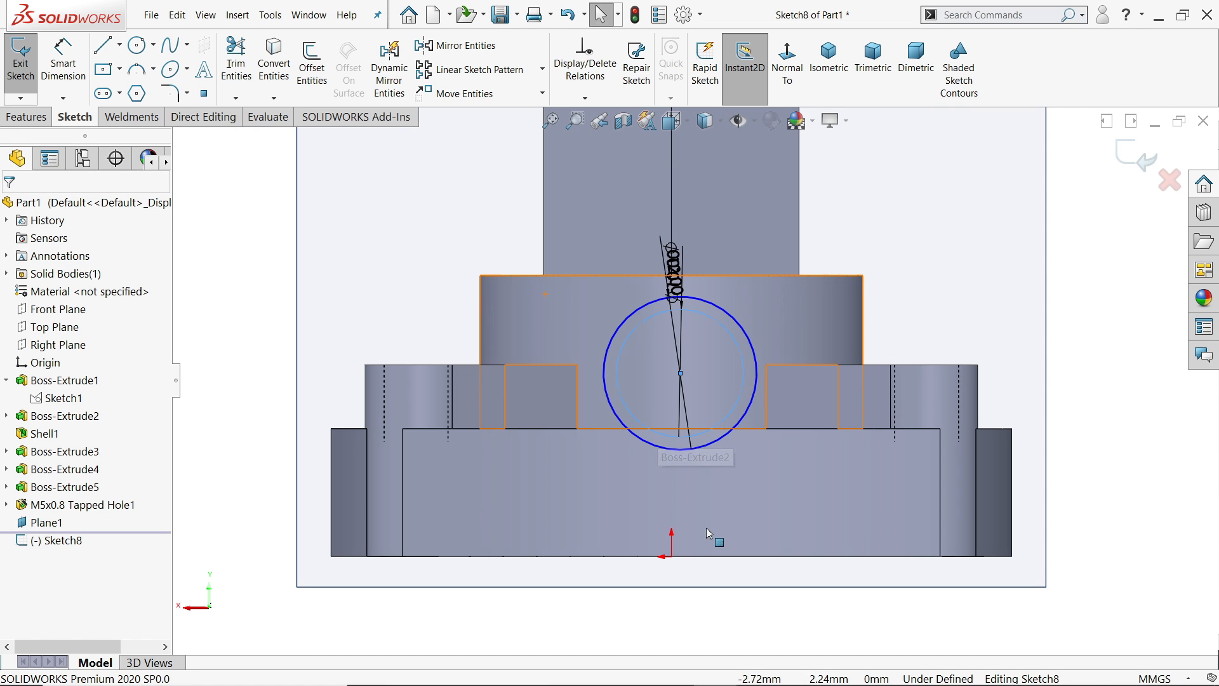
left_click(672, 556)
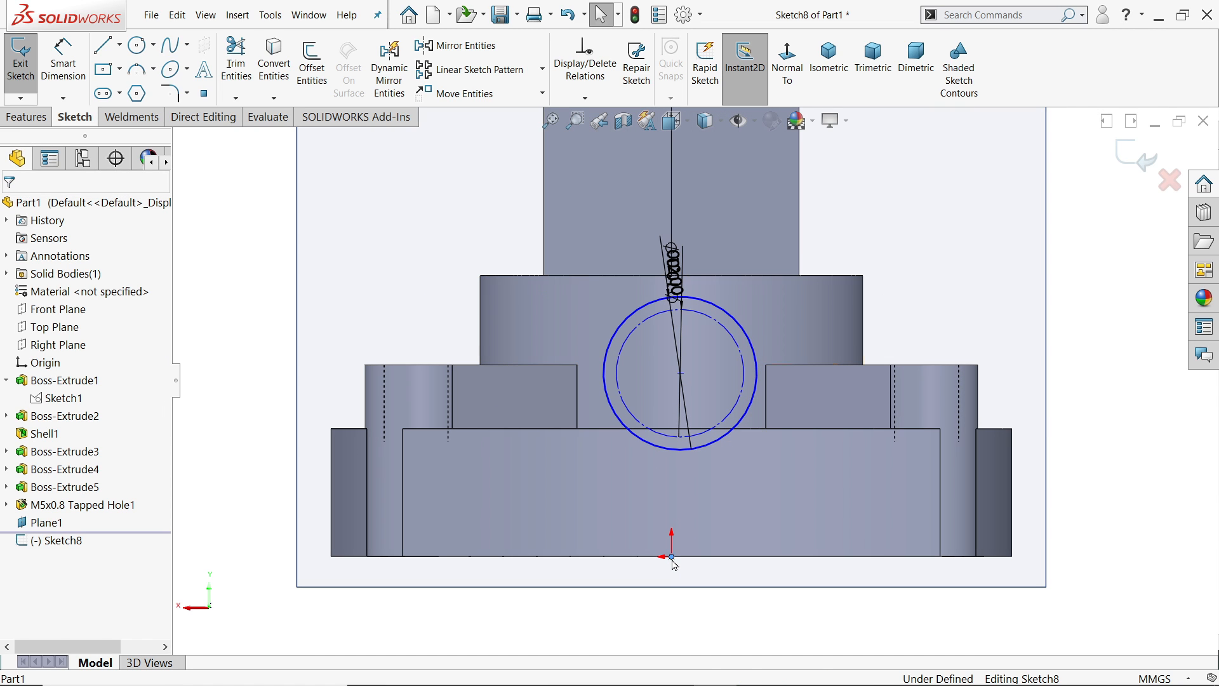
left_click(680, 373, "ctrl")
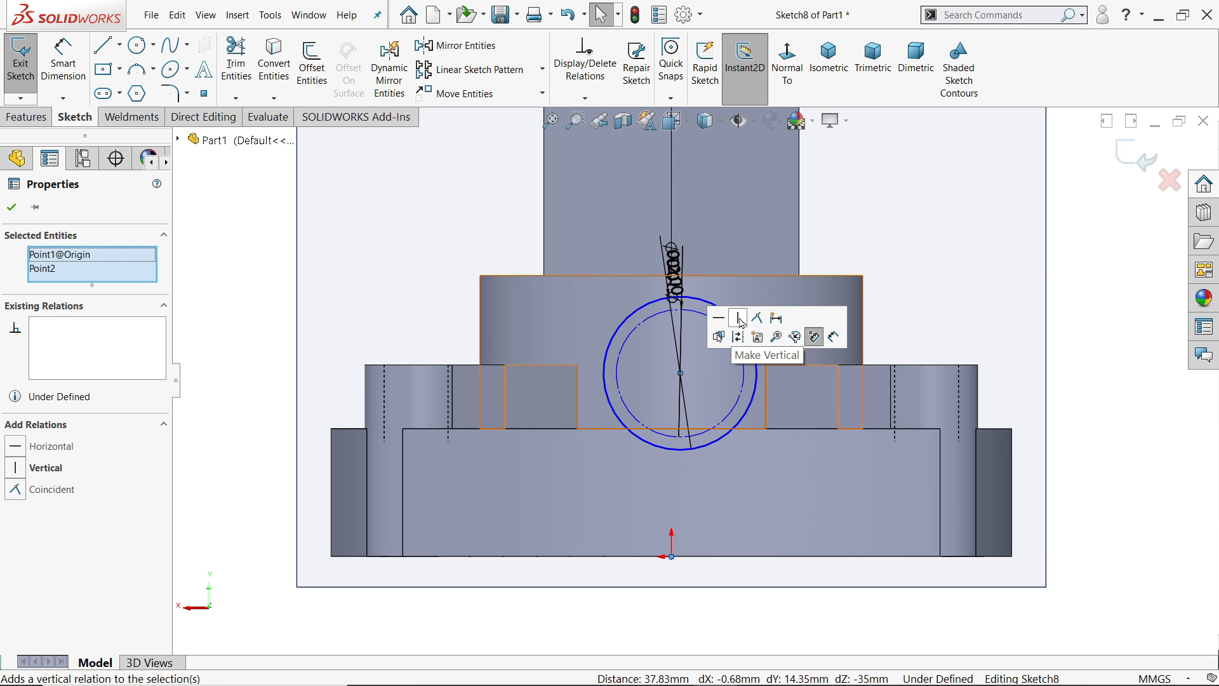
left_click(739, 320)
Dimension the circles' centre 14 mm above the origin.
left_click(72, 71)
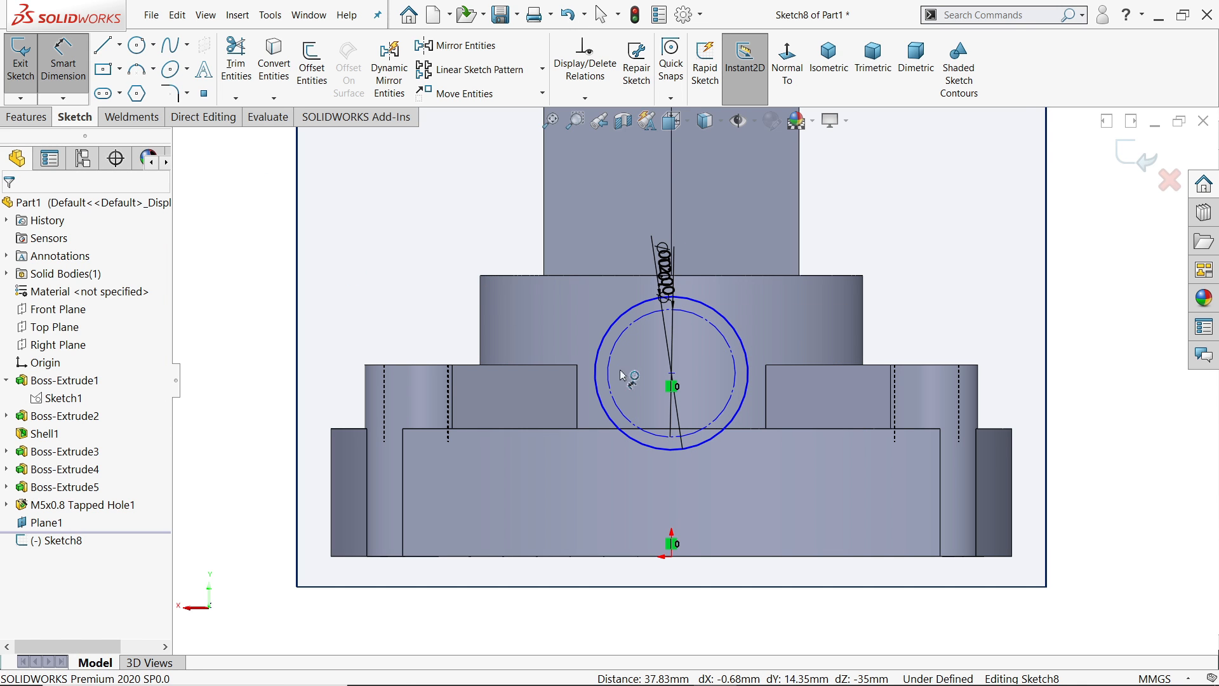
left_click(672, 375)
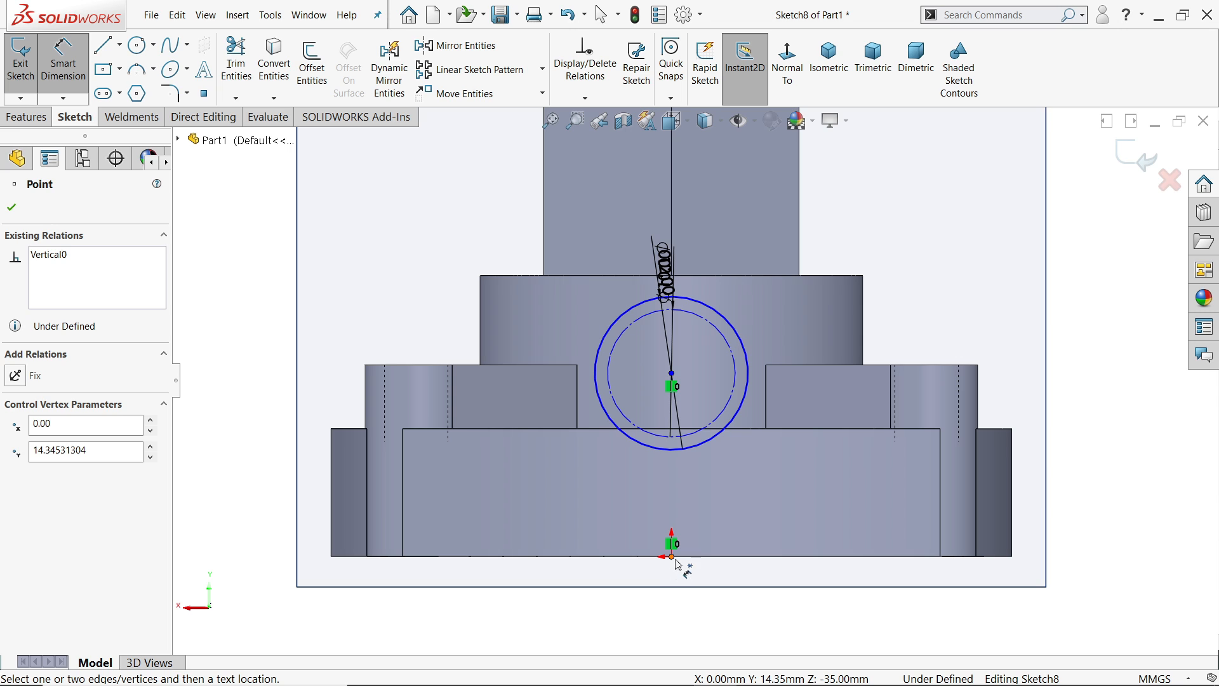
left_click(673, 558)
left_click(246, 463)
type("14")
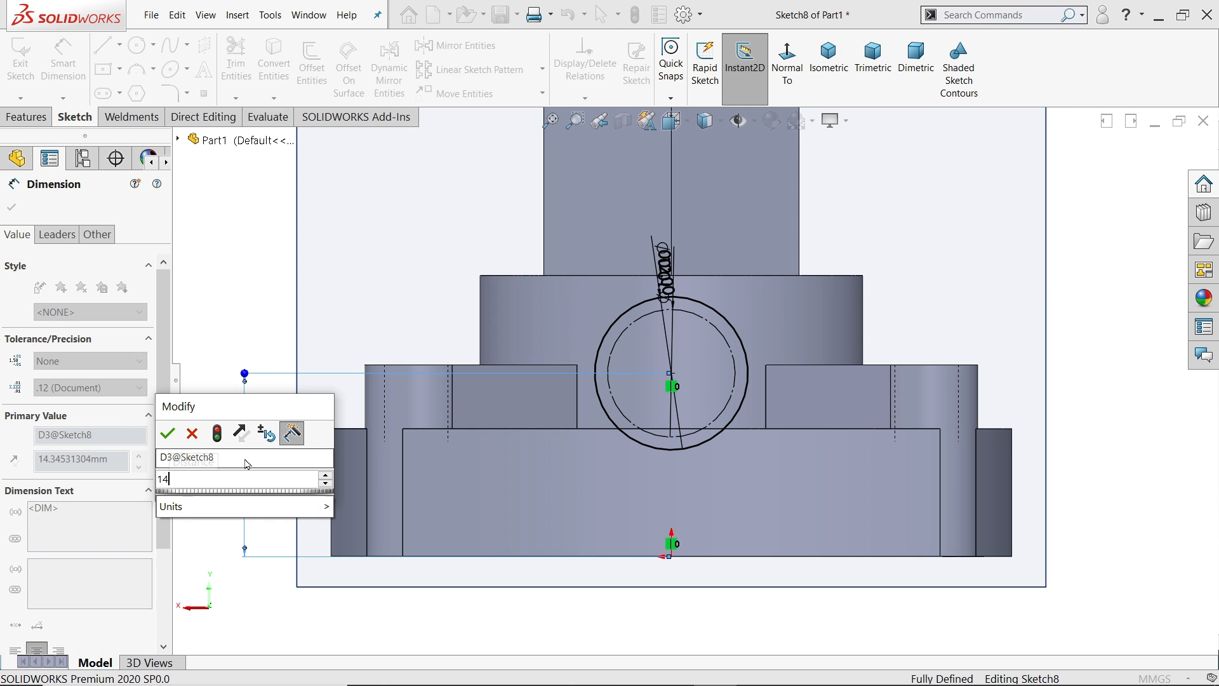
key("Return")
Convert the straight model edge crossing the lower part of the circles into a sketch line.
scroll(756, 449, "down", 4)
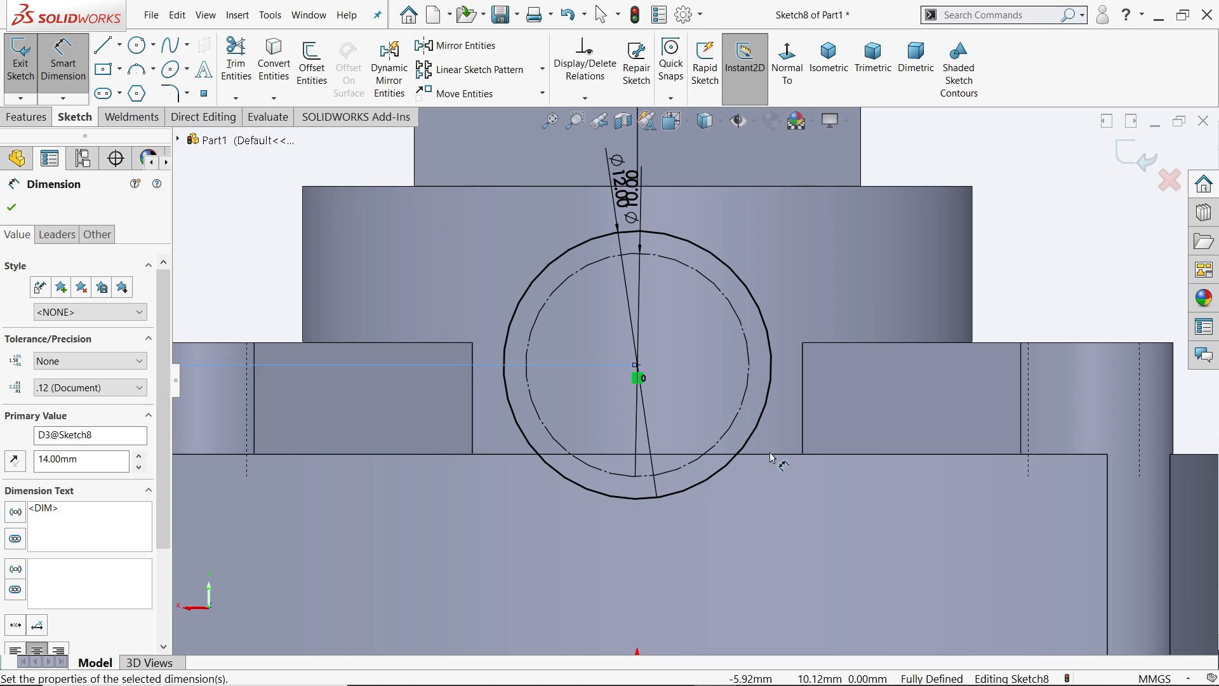
left_click(772, 456)
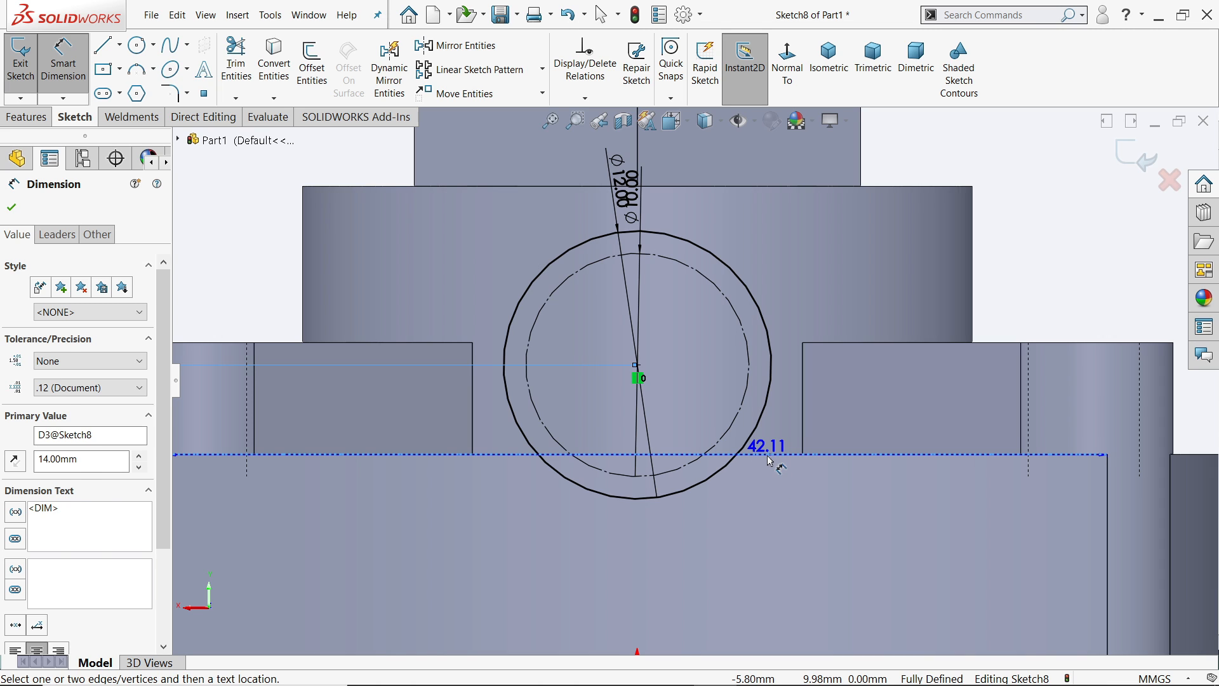
key("Escape")
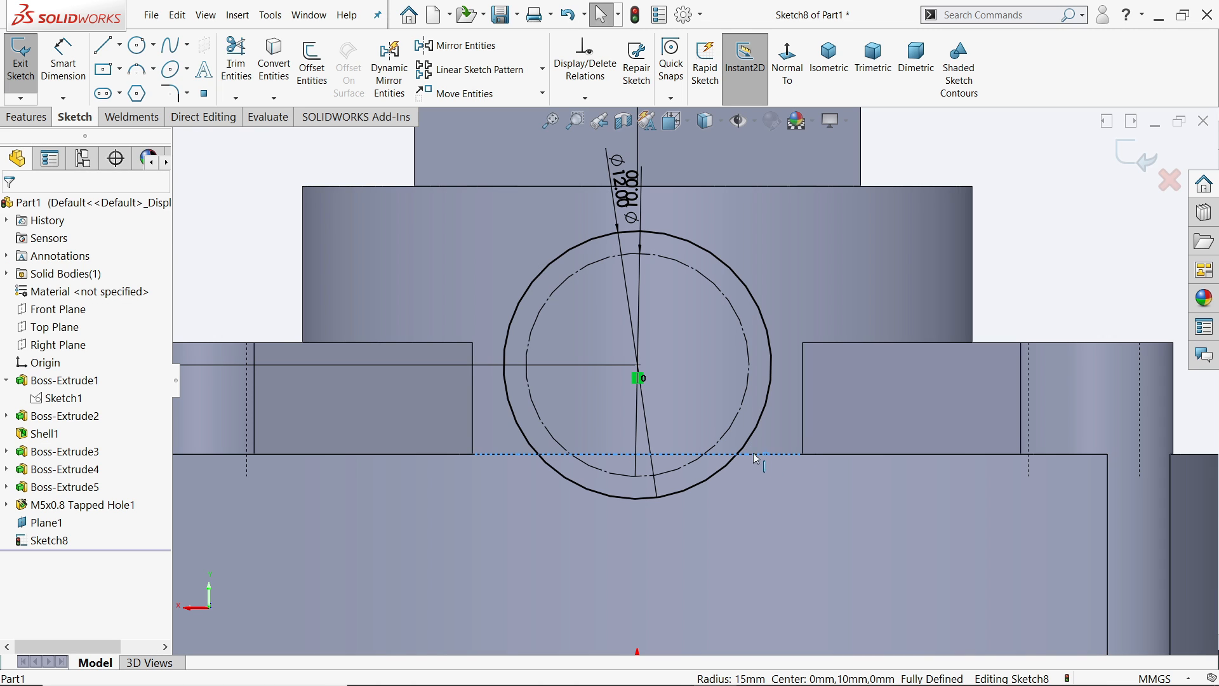
scroll(626, 460, "down", 3)
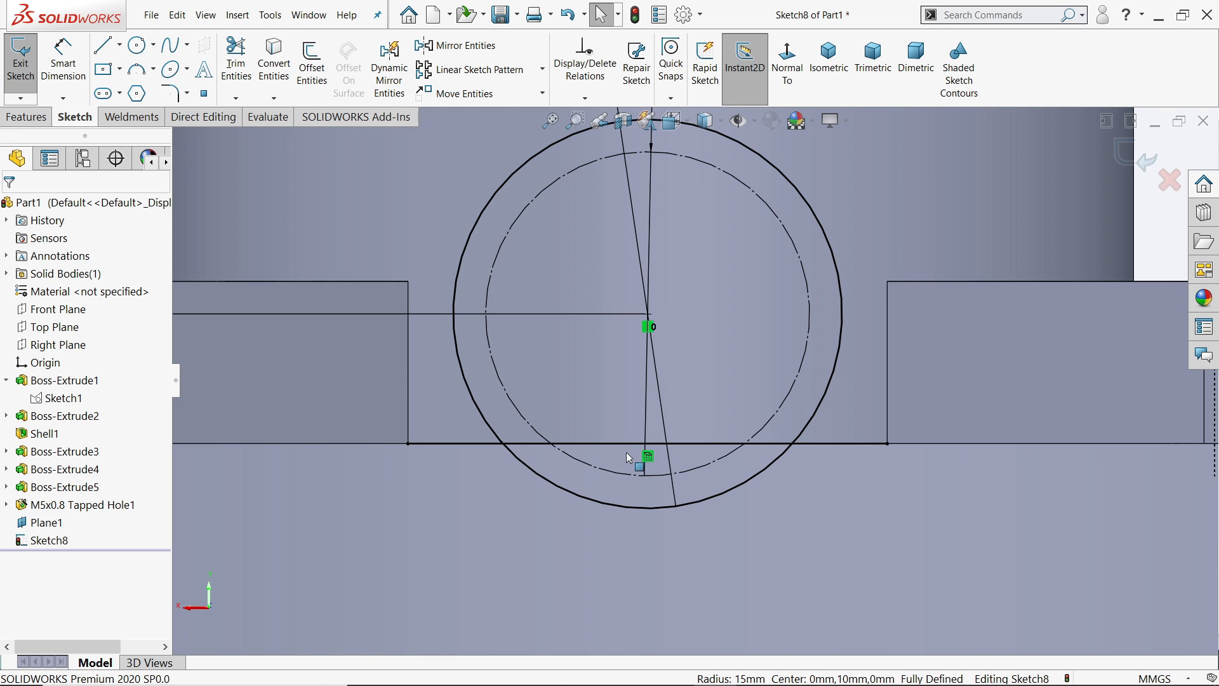
Draw two vertical lines, about 4 mm long, from the outer circle's side quadrant points down to the converted edge line.
left_click(104, 44)
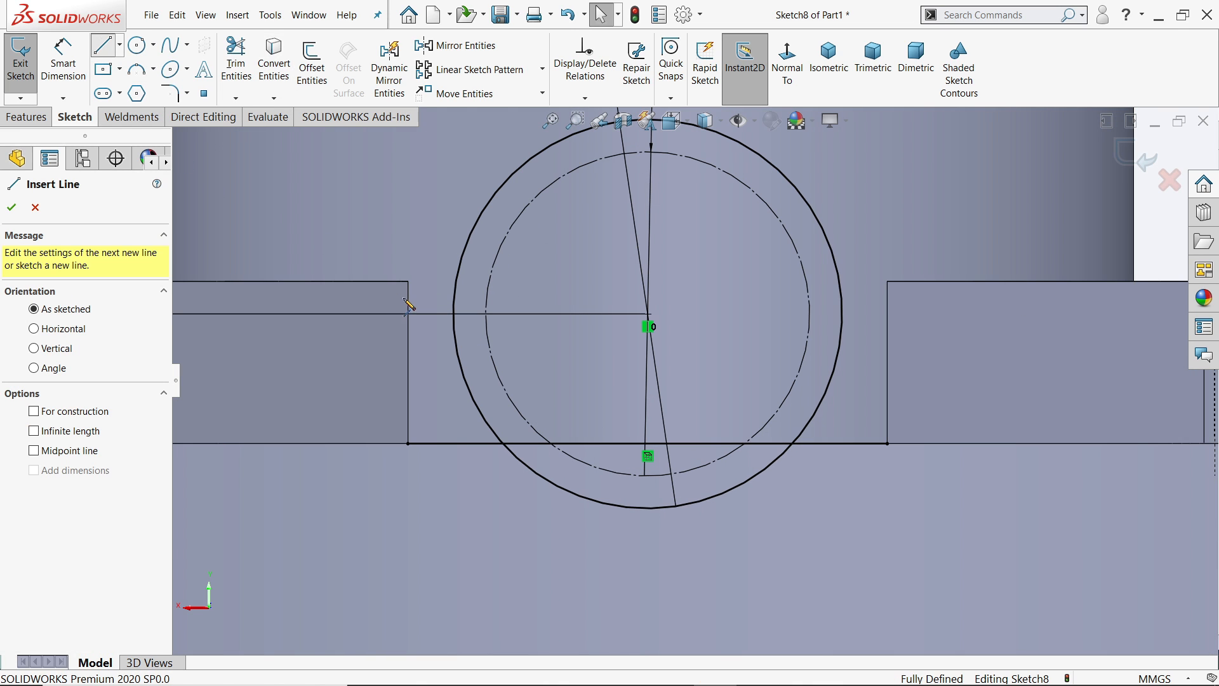
left_click(454, 314)
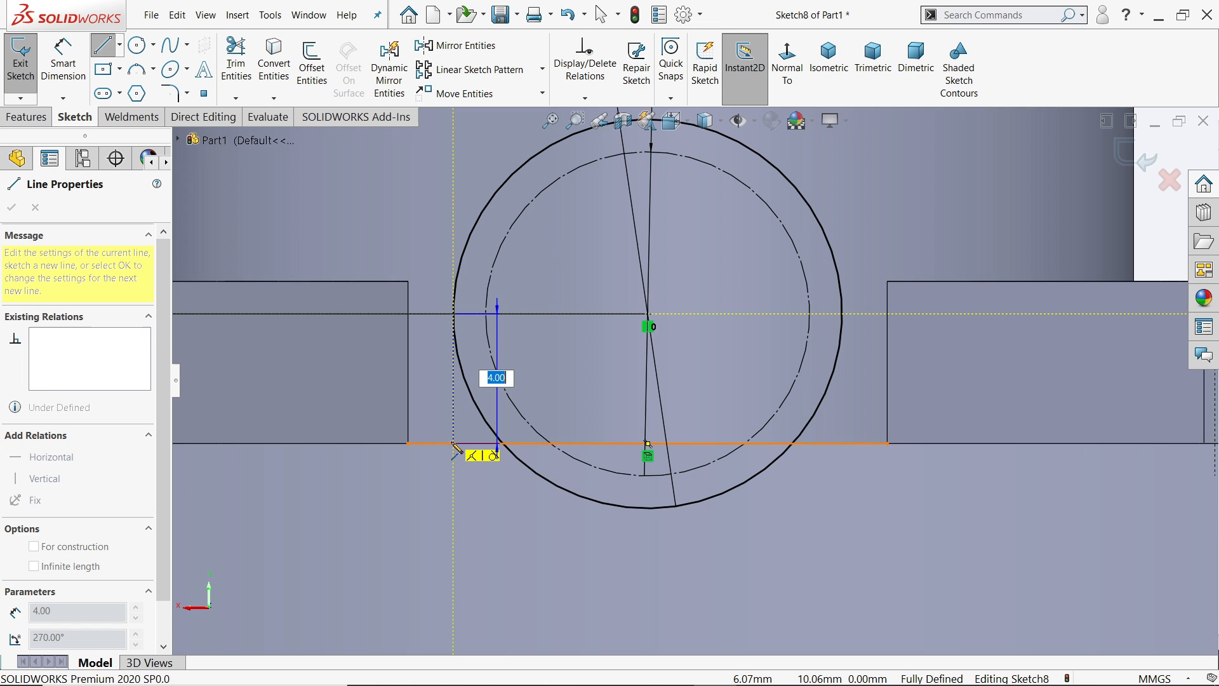
left_click(454, 443)
key("Escape")
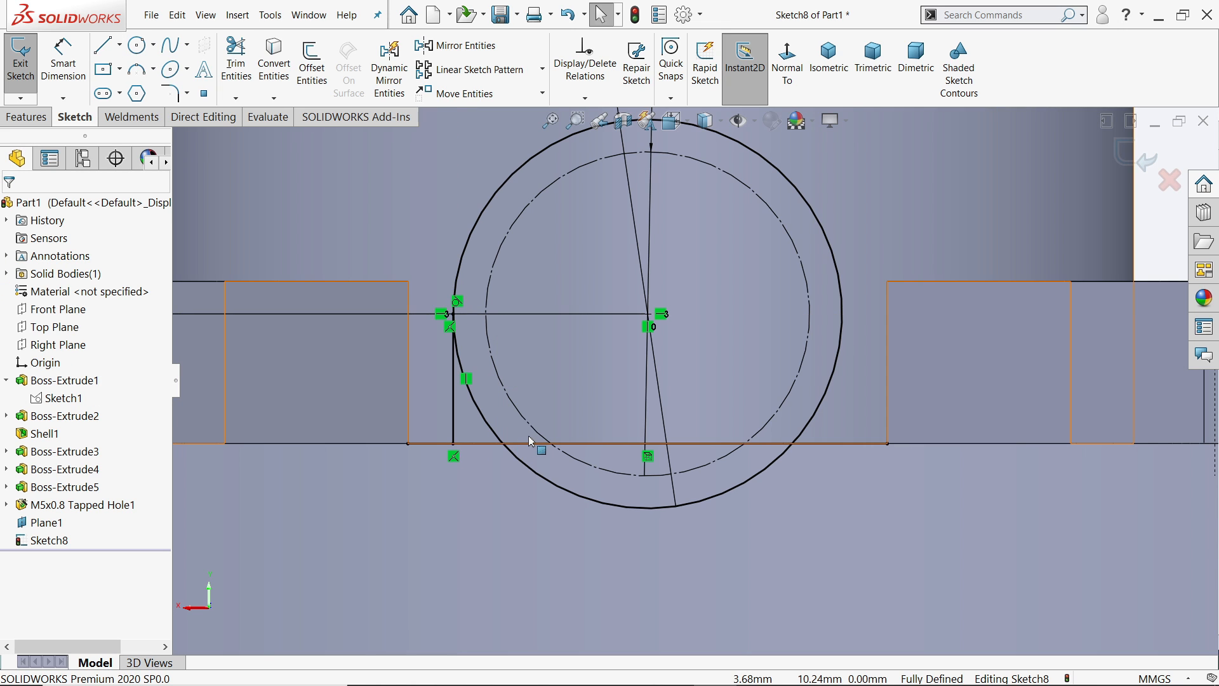
left_click(104, 46)
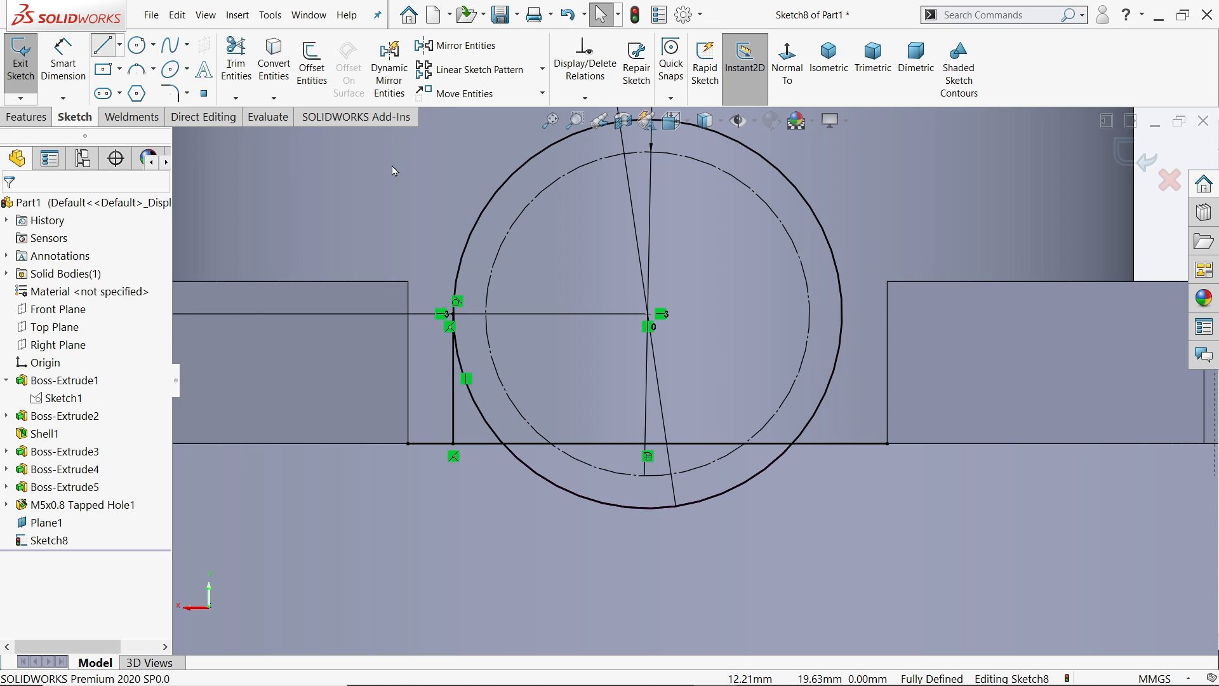
left_click(842, 314)
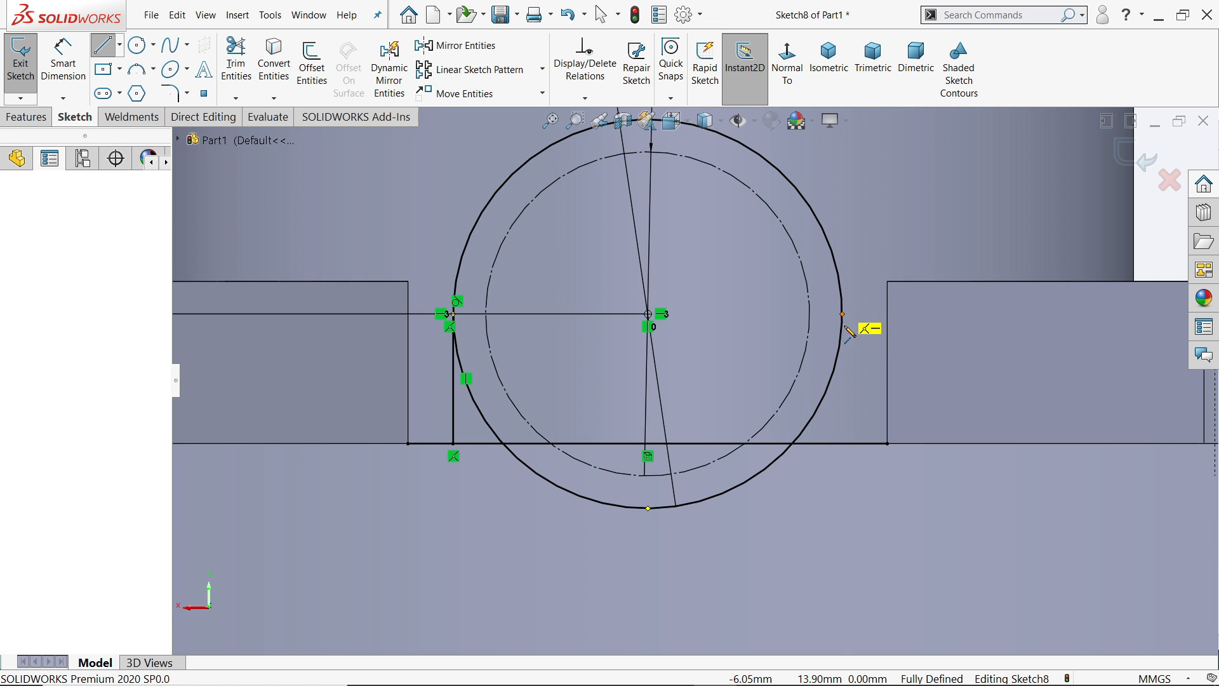
left_click(842, 443)
right_click(854, 380)
left_click(902, 387)
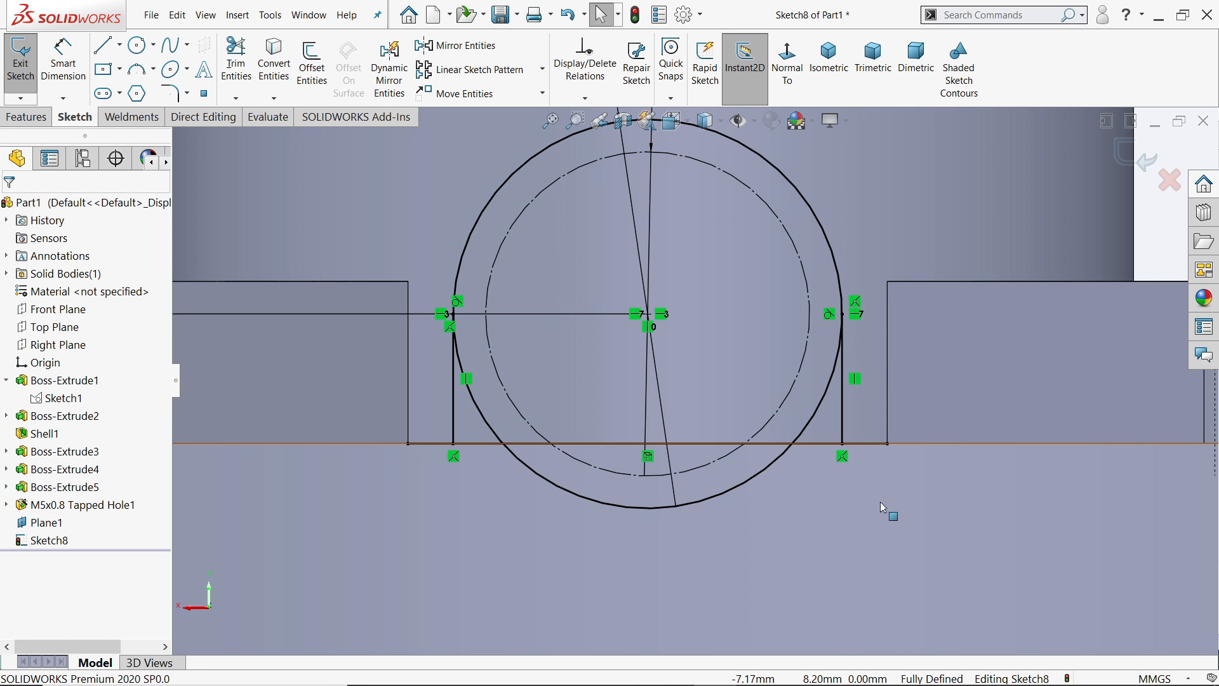
Trim the outer circle's lower arcs and the overhanging ends of the base line to leave a closed arched profile.
left_click(234, 64)
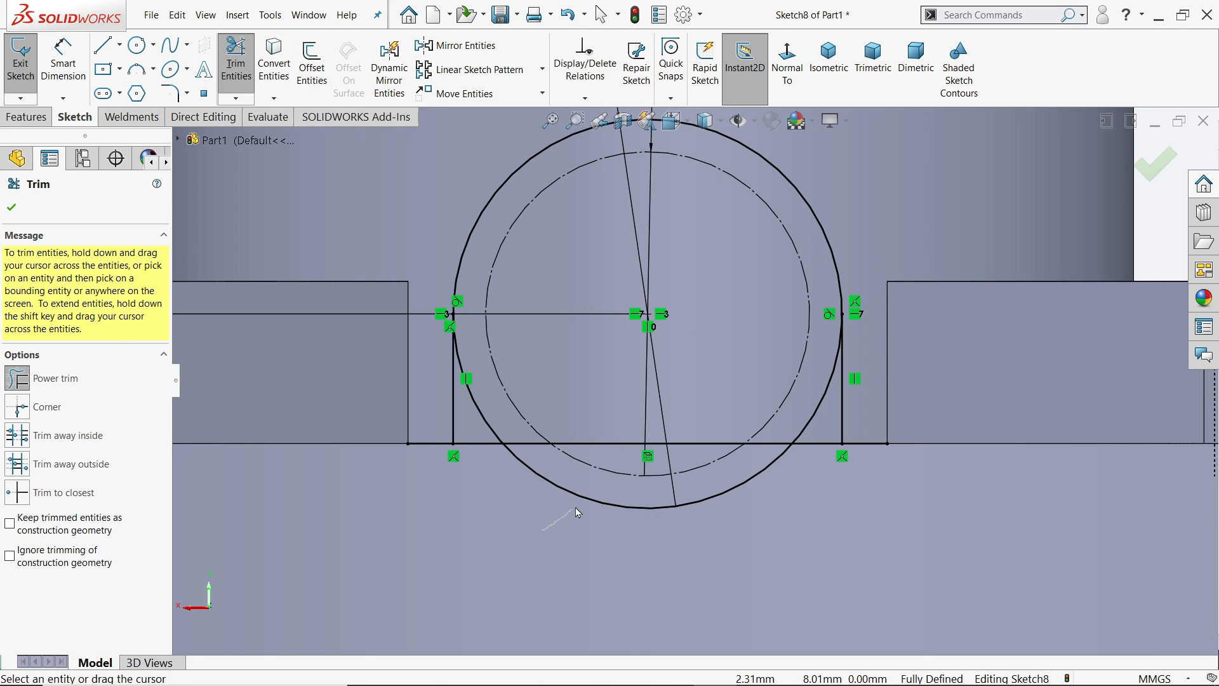
left_click_drag(578, 513, 602, 493)
scroll(457, 441, "down", 3)
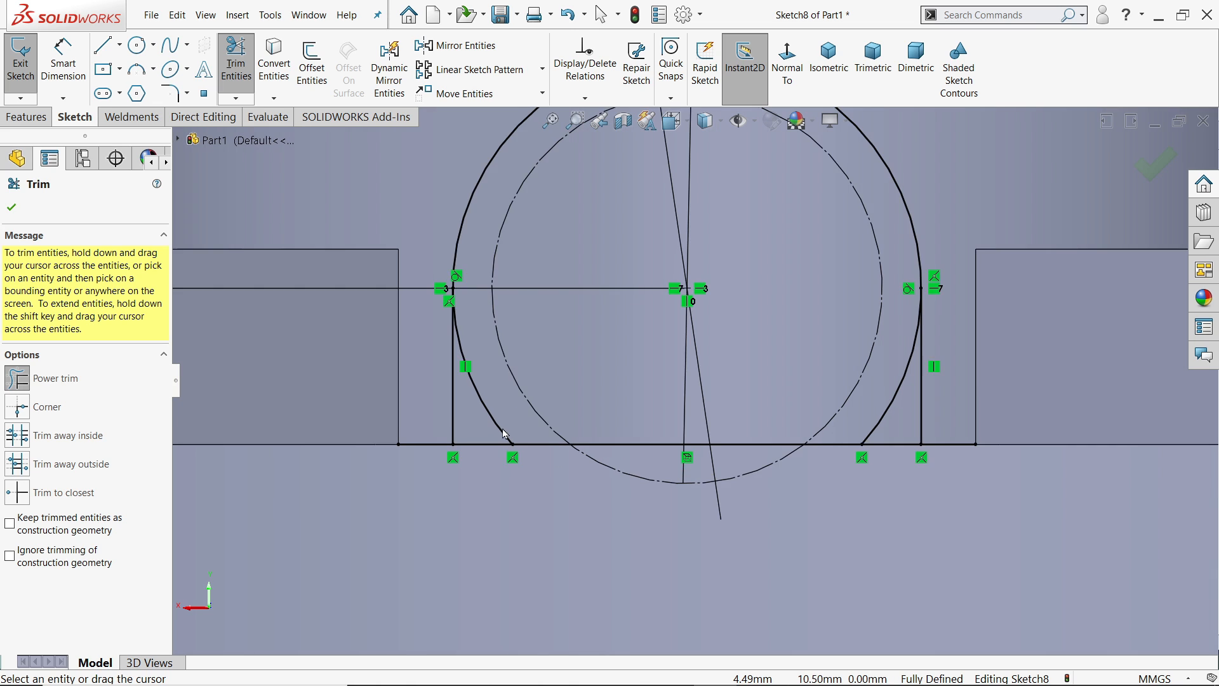
left_click_drag(517, 394, 481, 413)
left_click_drag(947, 401, 984, 417)
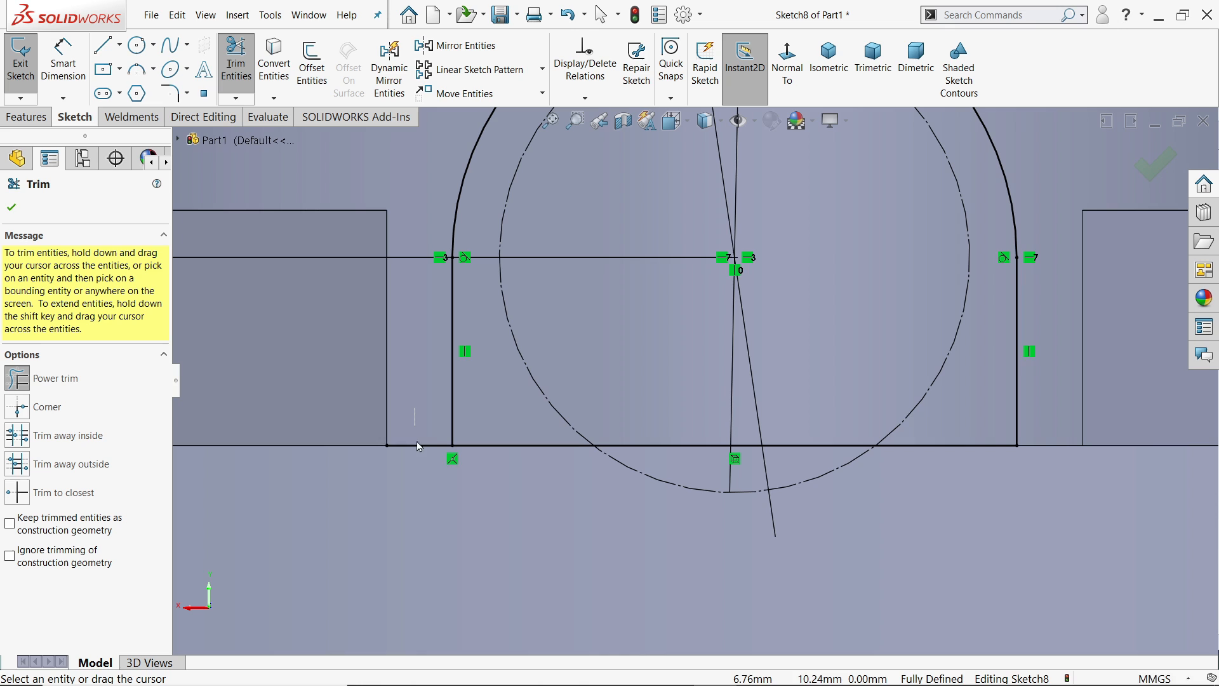
left_click_drag(426, 516, 427, 514)
scroll(673, 483, "up", 2)
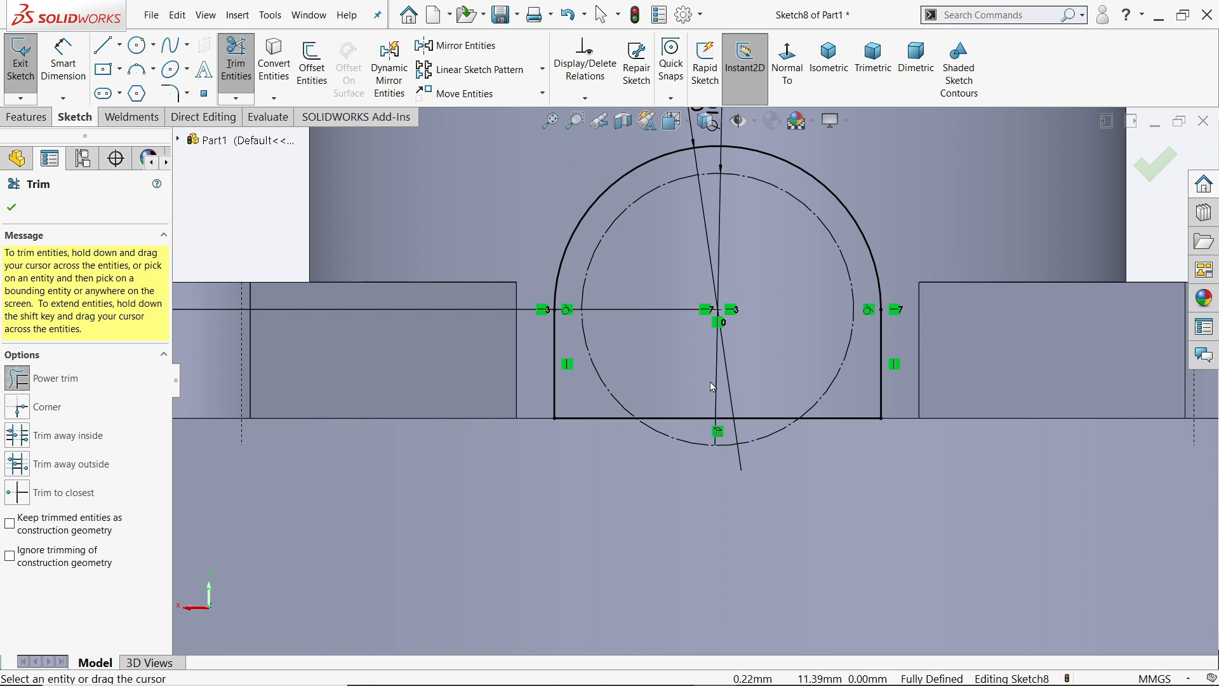
scroll(744, 323, "up", 1)
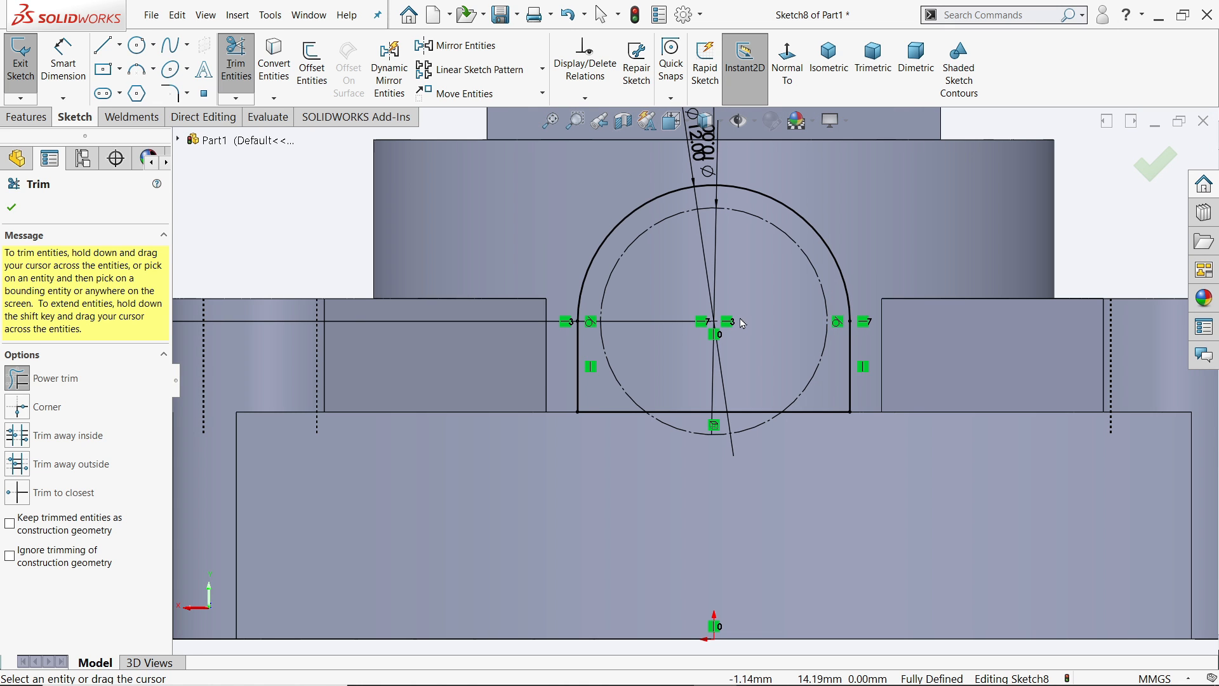
left_click(11, 208)
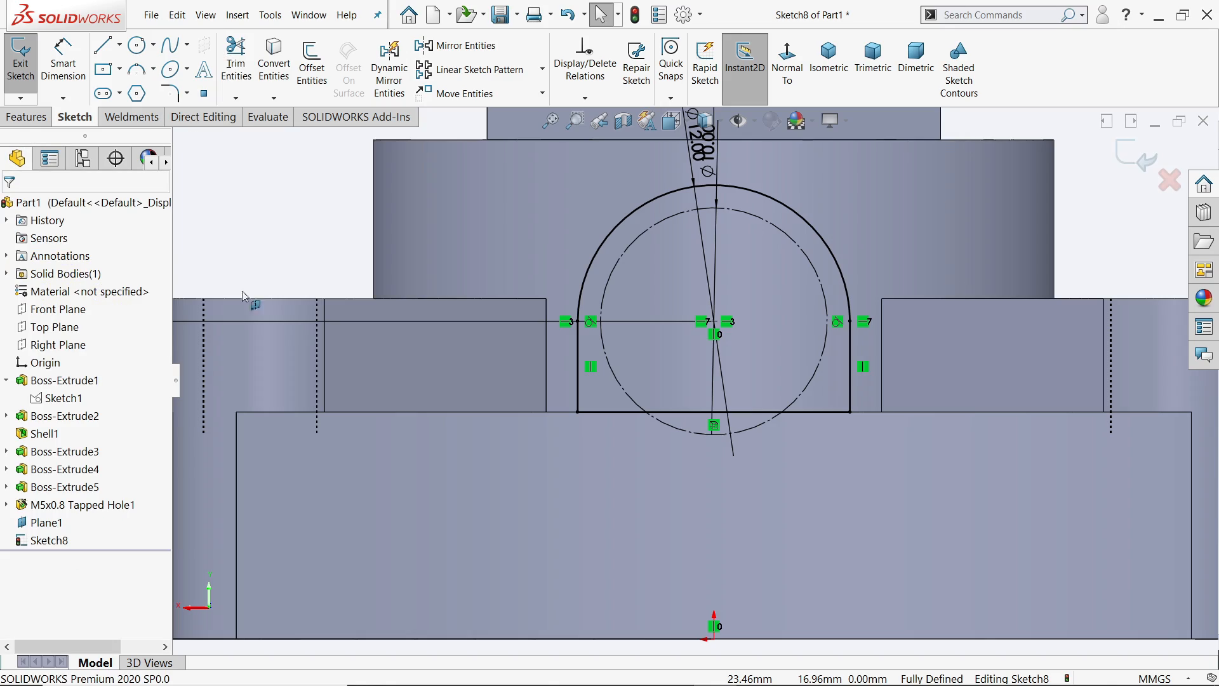
Set up a boss extrusion of the arched profile with the Up To Surface end condition, ending at the hub's cylindrical side face.
middle_click_drag(634, 328, 683, 420)
scroll(762, 441, "up", 5)
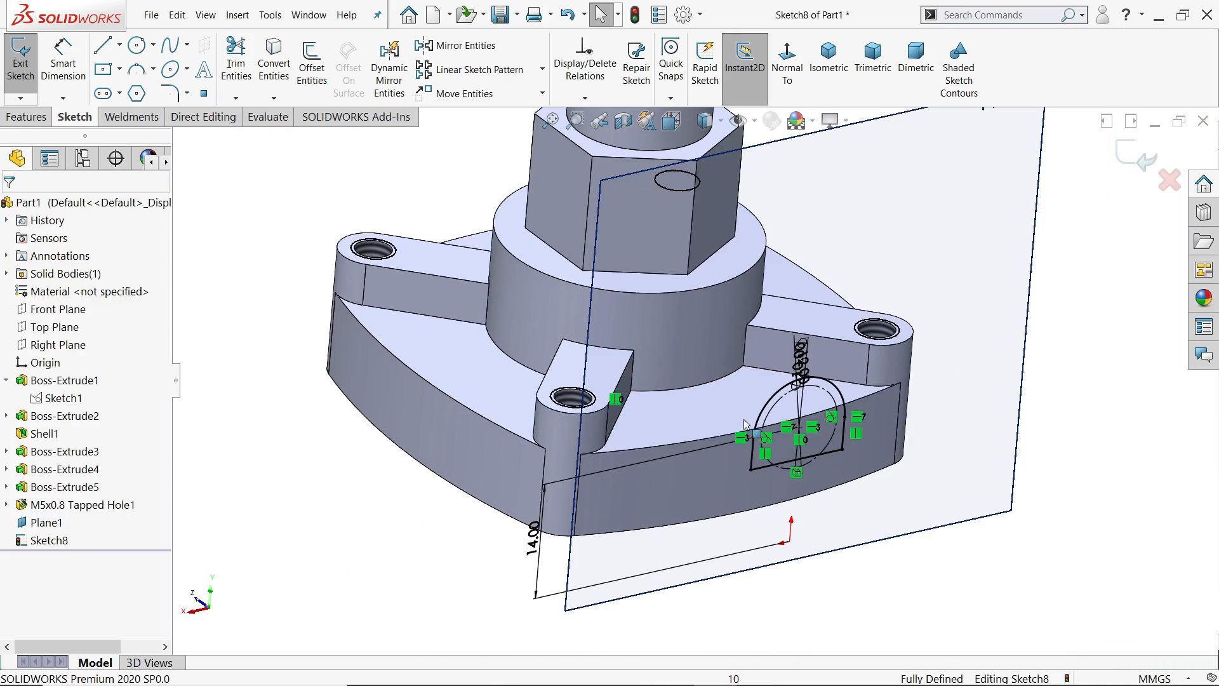
mouse_move(772, 447)
middle_mouse_down()
mouse_move(846, 428)
mouse_move(801, 454)
middle_mouse_up()
scroll(800, 454, "down", 3)
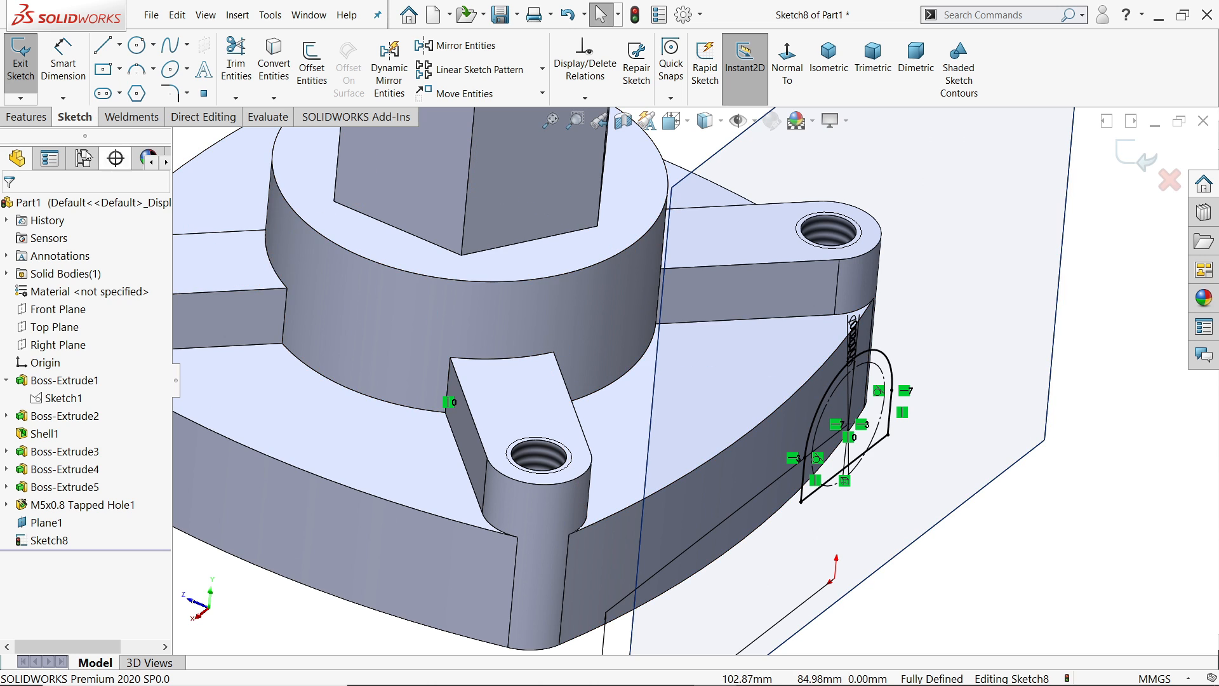
left_click(29, 118)
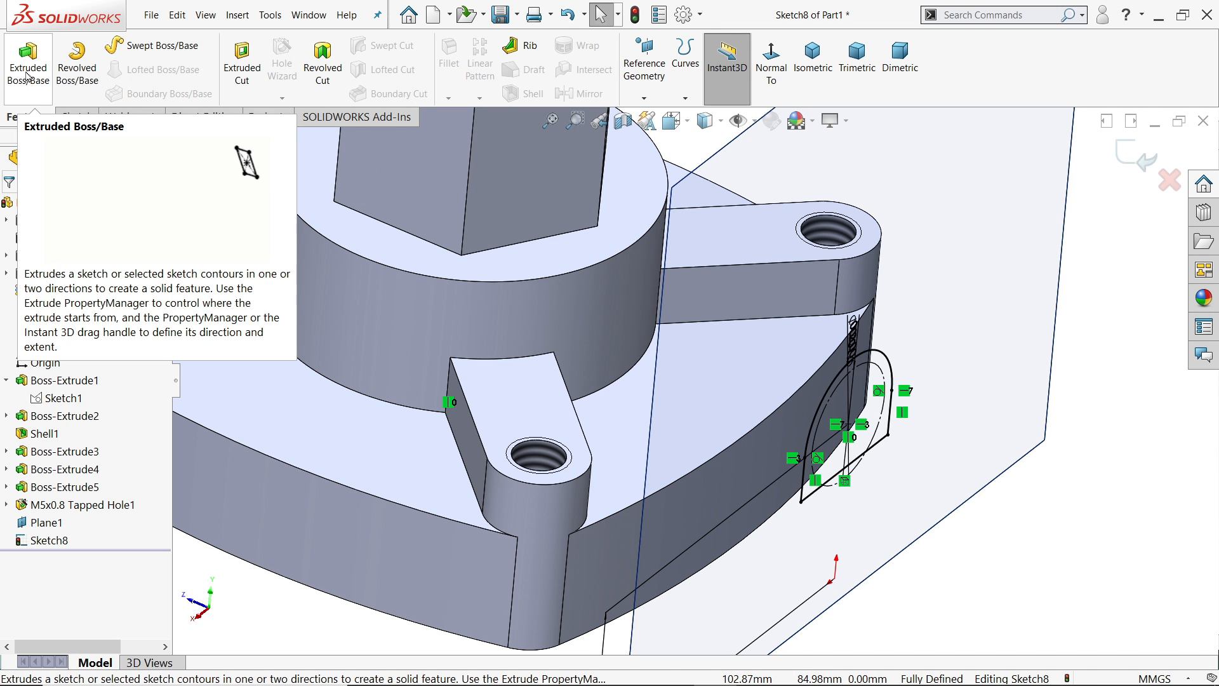
left_click(28, 76)
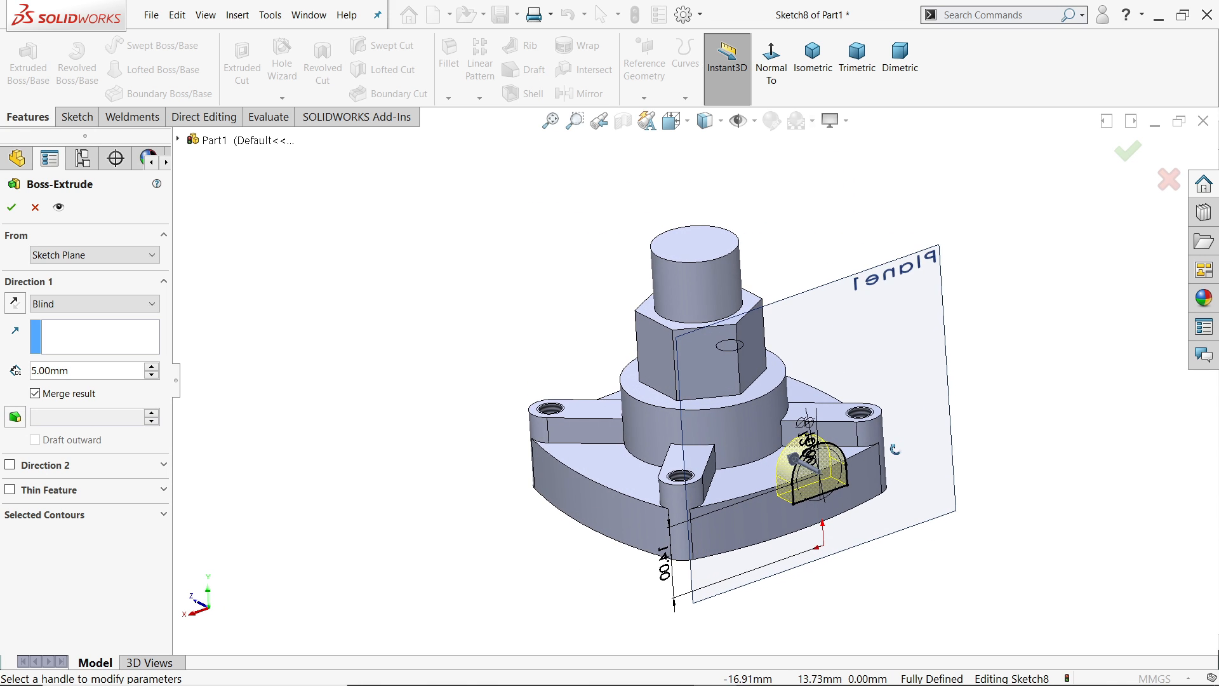
scroll(799, 501, "down", 3)
left_click(59, 304)
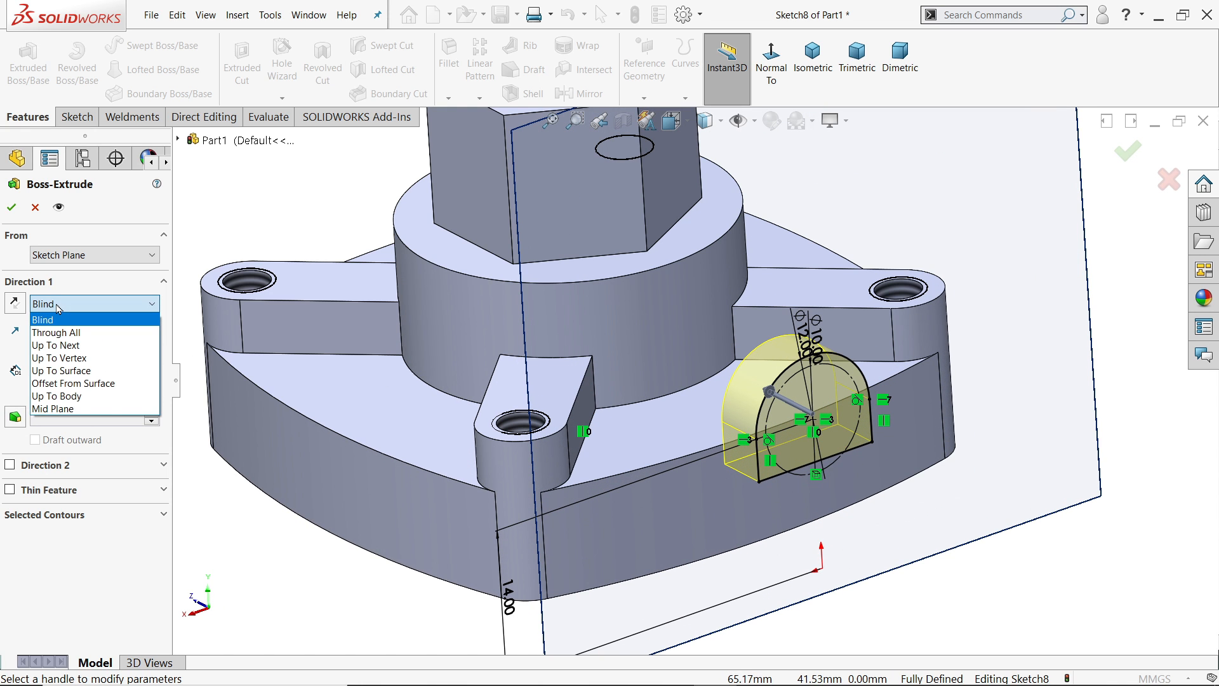
left_click(76, 371)
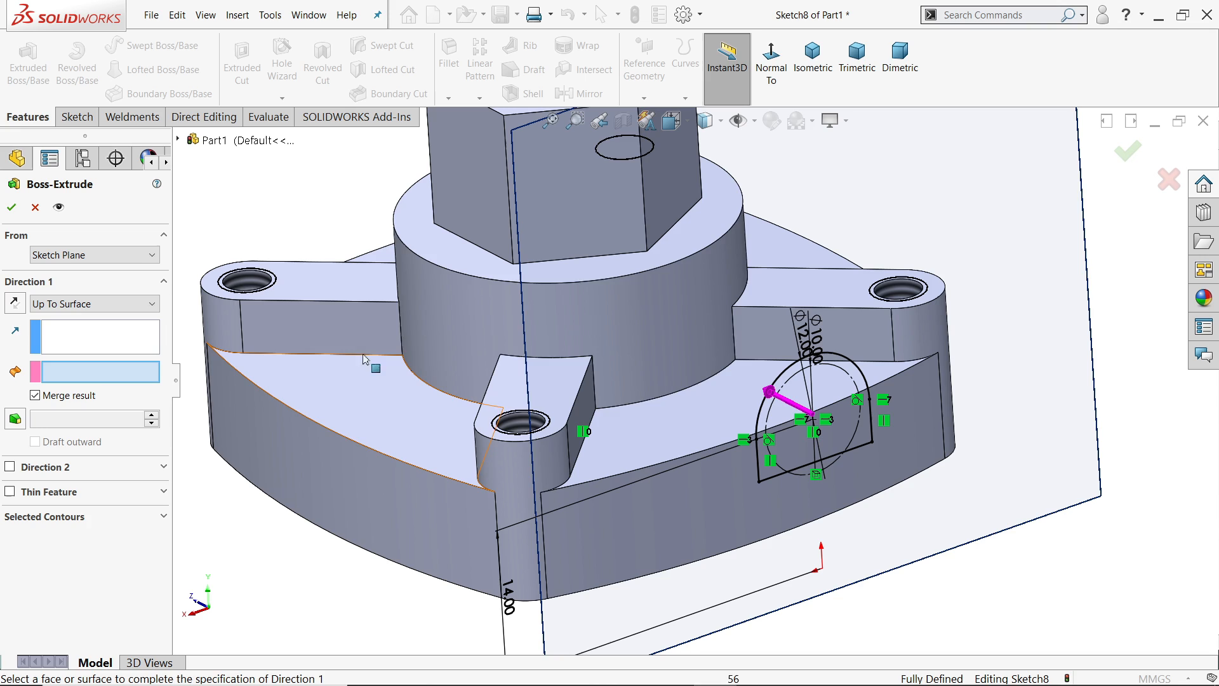
left_click(684, 336)
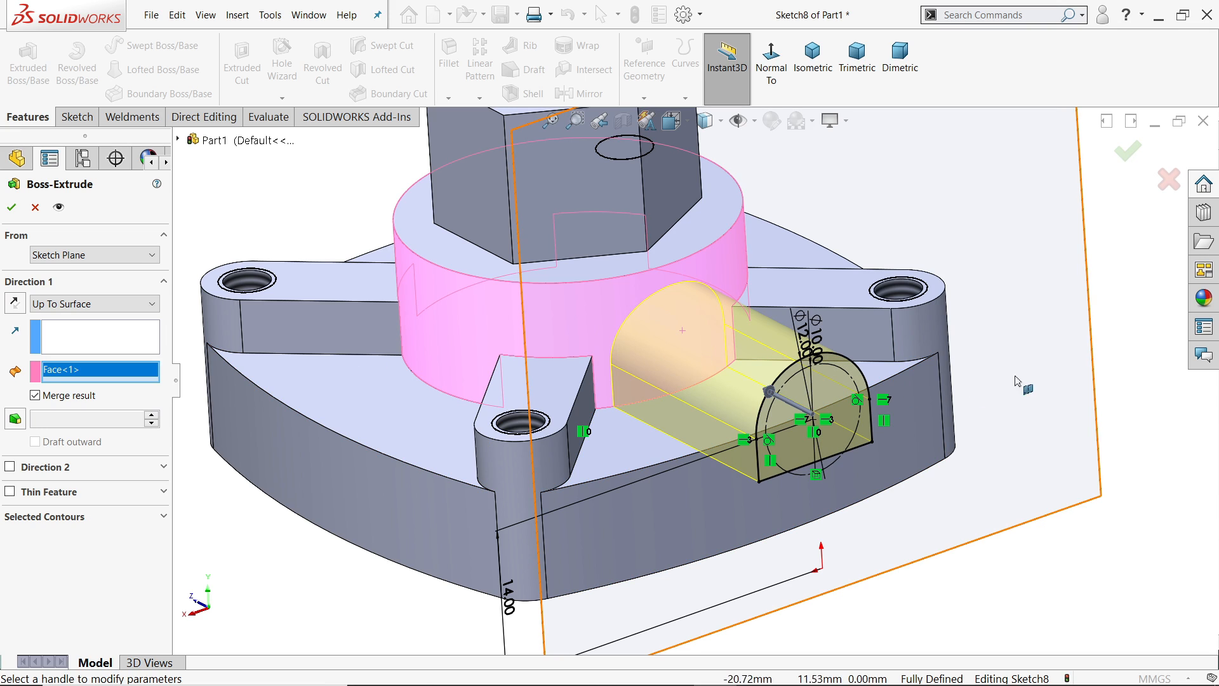
mouse_move(1088, 368)
middle_mouse_down()
mouse_move(1116, 353)
mouse_move(1093, 363)
middle_mouse_up()
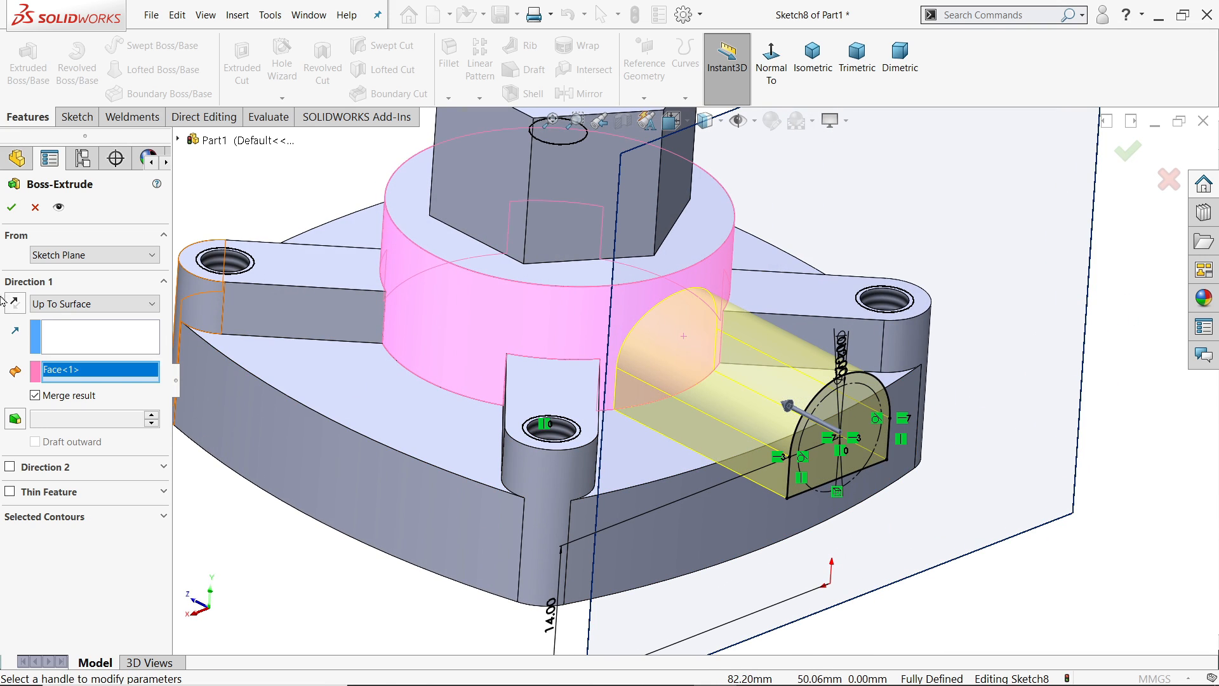
Try starting the extrusion from the base's curved side face, and restore Sketch Plane as the start condition.
left_click(86, 255)
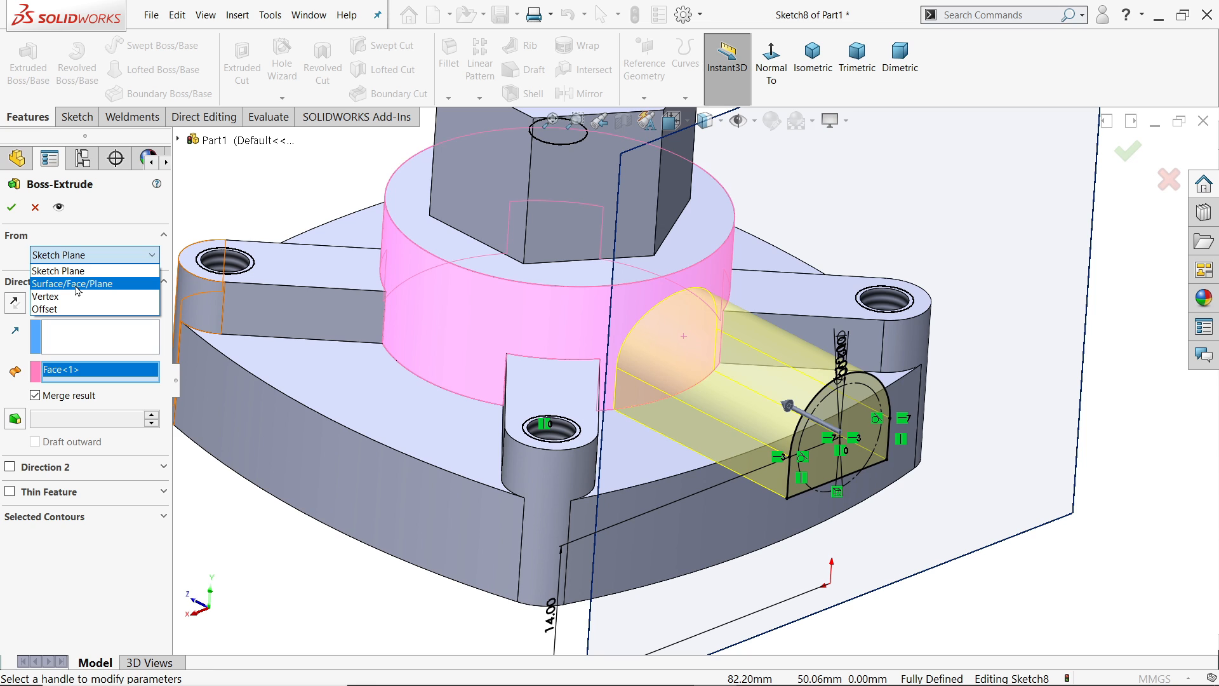
left_click(76, 284)
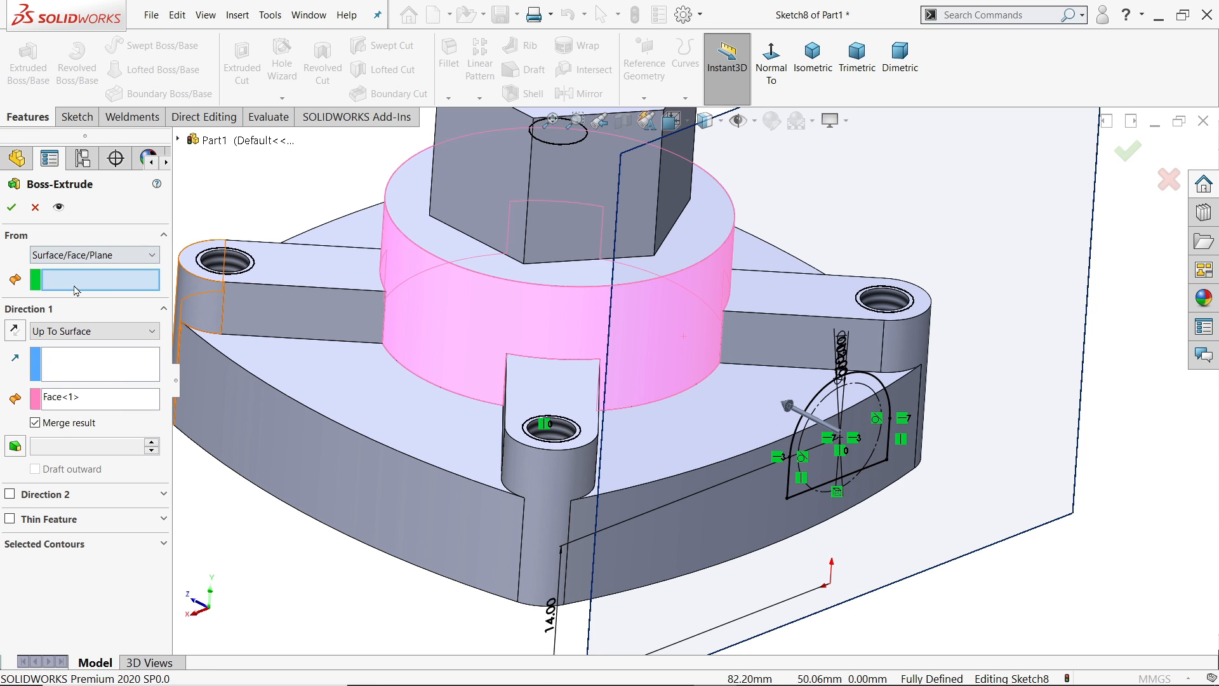
left_click(741, 507)
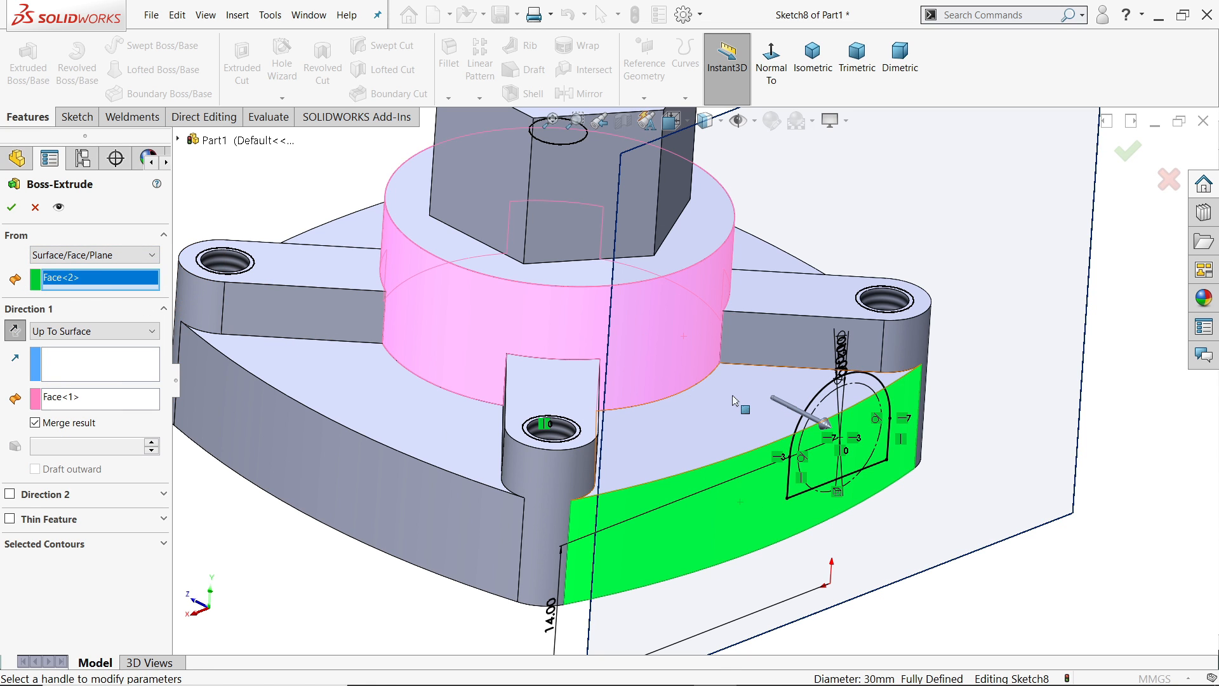
left_click(89, 254)
left_click(61, 268)
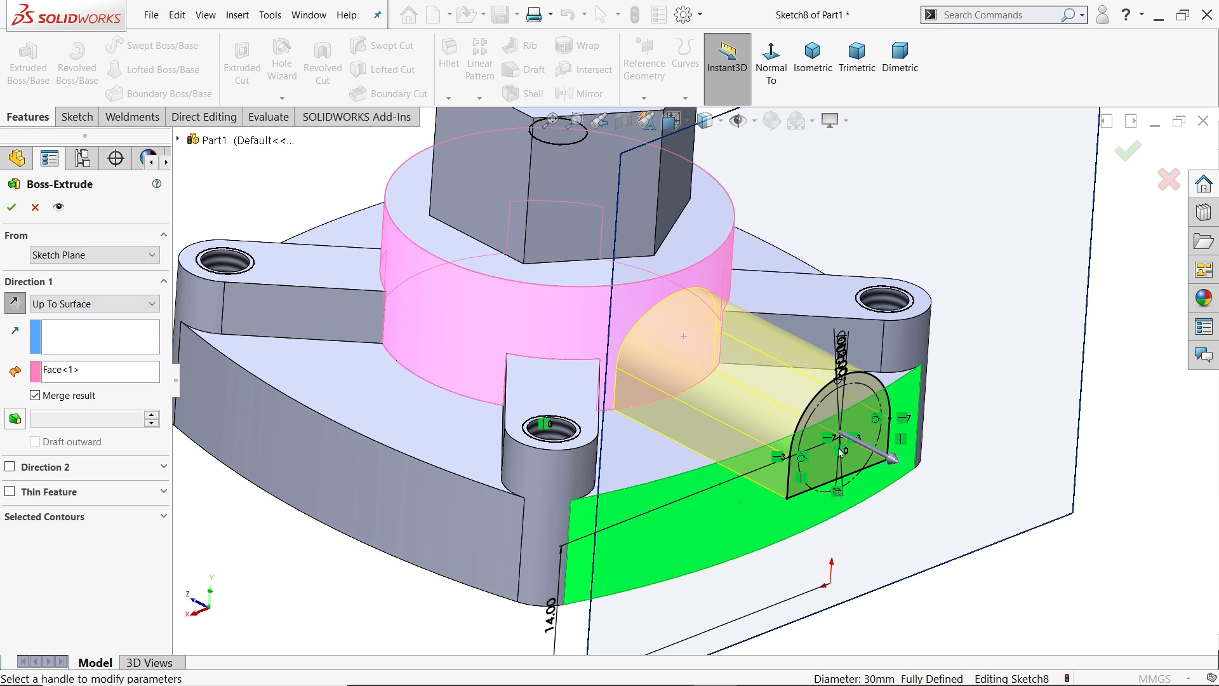
mouse_move(735, 454)
middle_mouse_down()
mouse_move(787, 413)
mouse_move(729, 448)
middle_mouse_up()
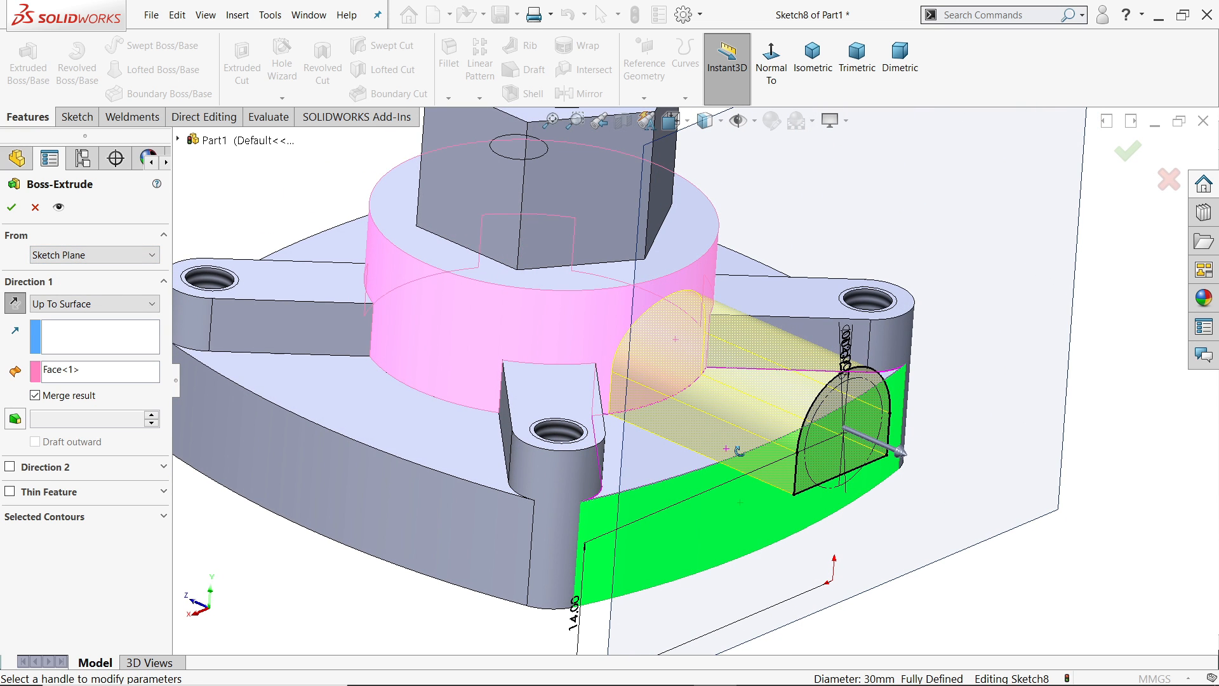
Reverse the arched boss extrusion toward the hub and complete the feature.
left_click(9, 308)
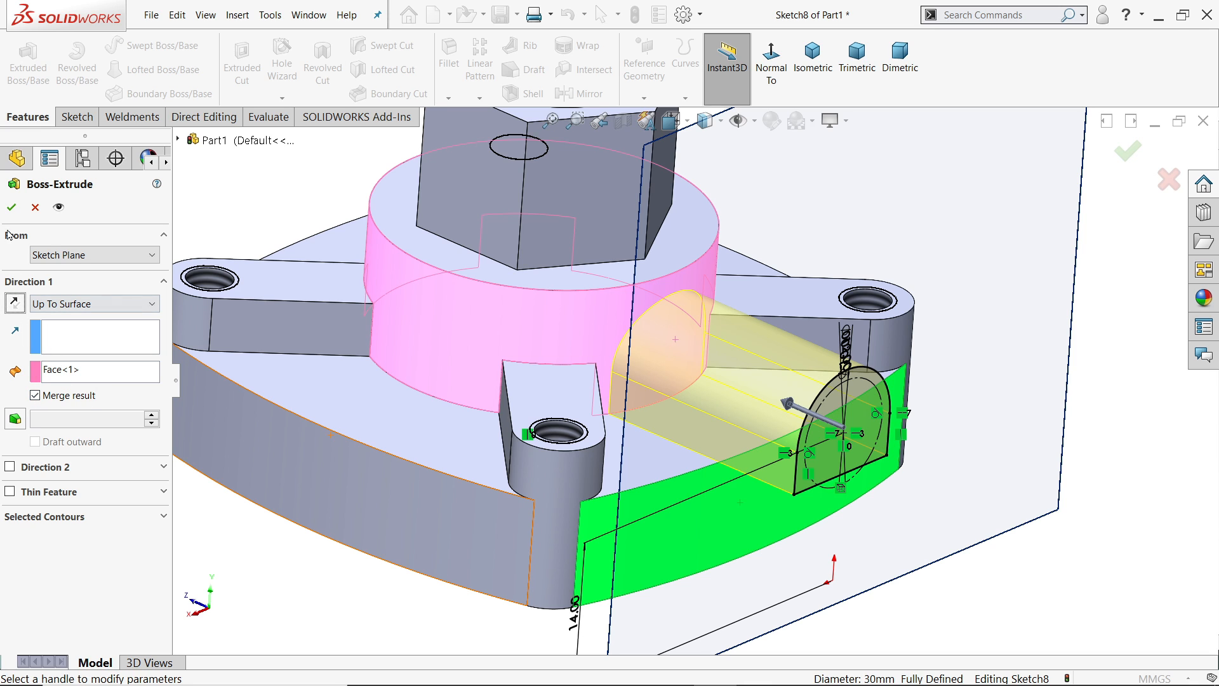
left_click(11, 207)
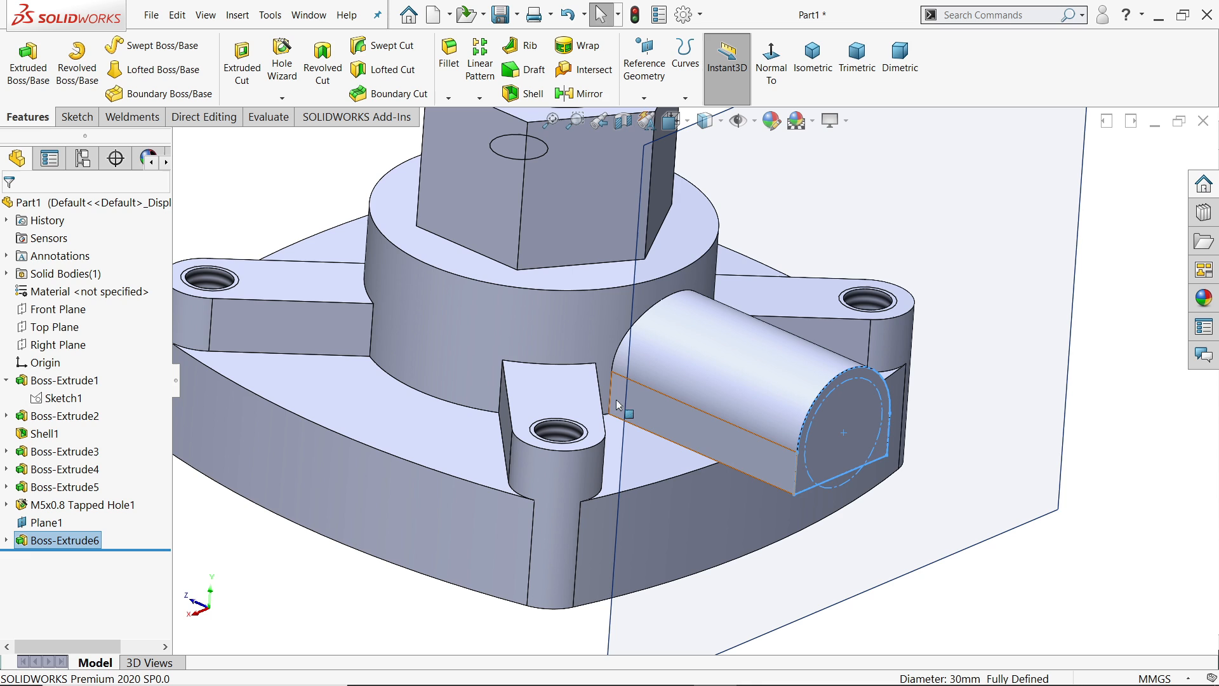
Cut the outer end of the arched boss with Sketch8, reversing direction and ending Up To Surface at the base's curved side face.
left_click(7, 540)
left_click(64, 561)
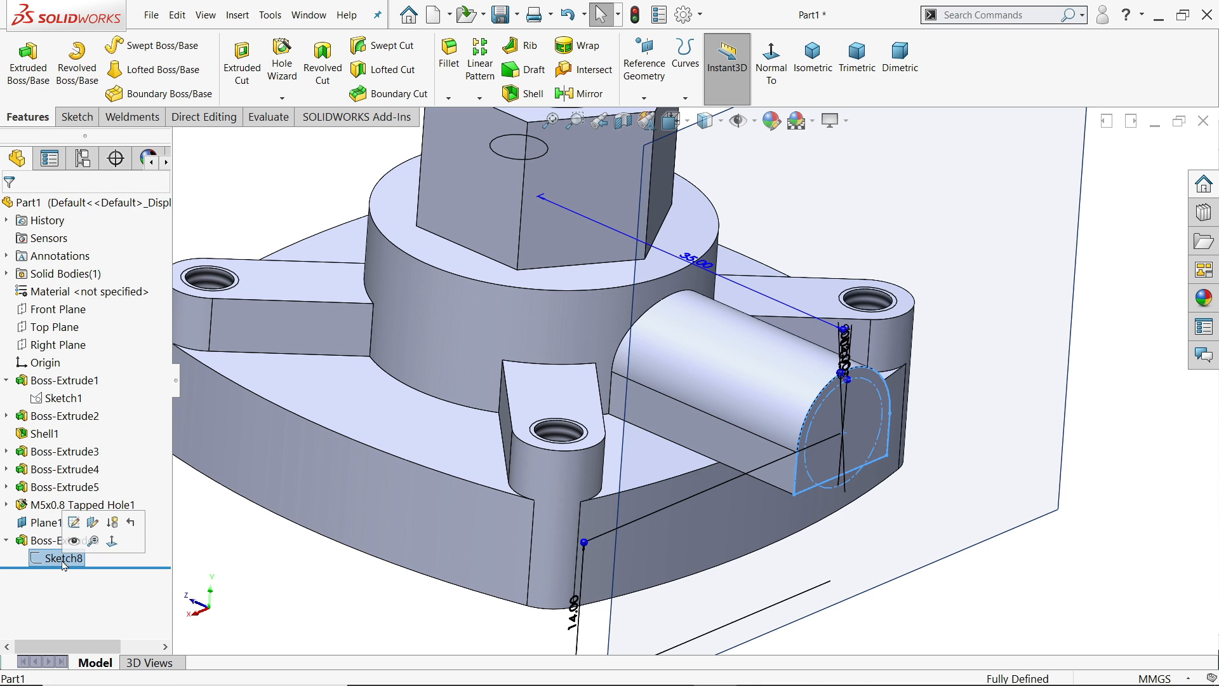
left_click(245, 71)
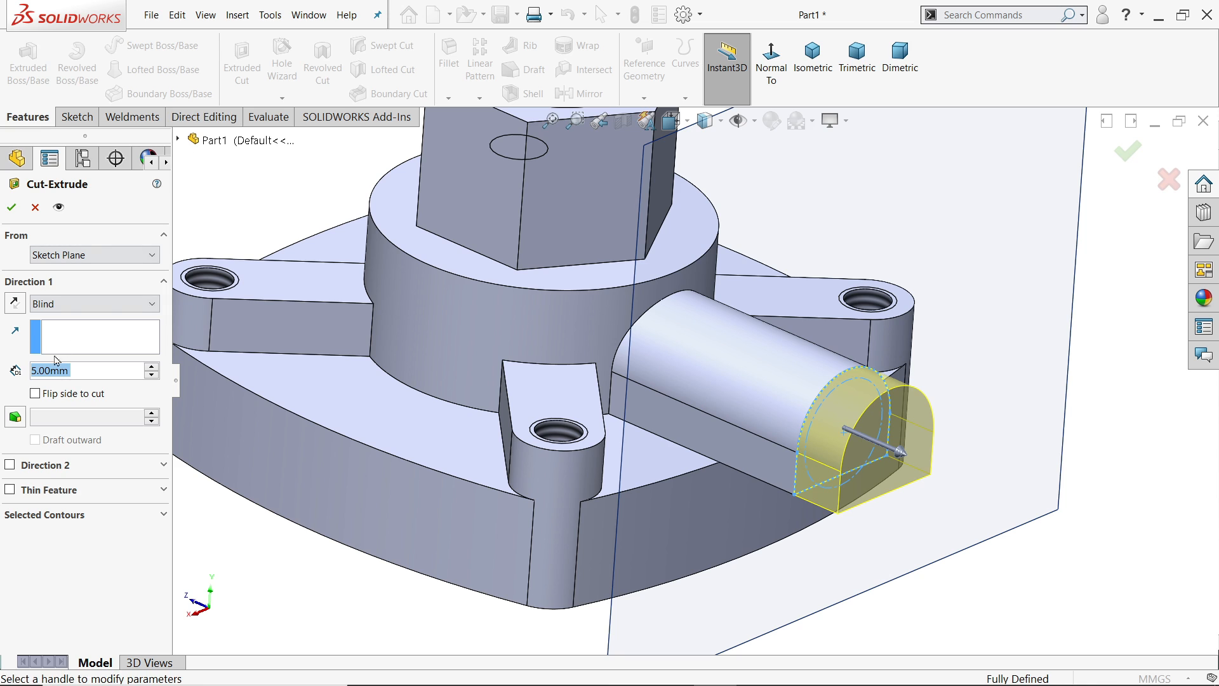
left_click(15, 302)
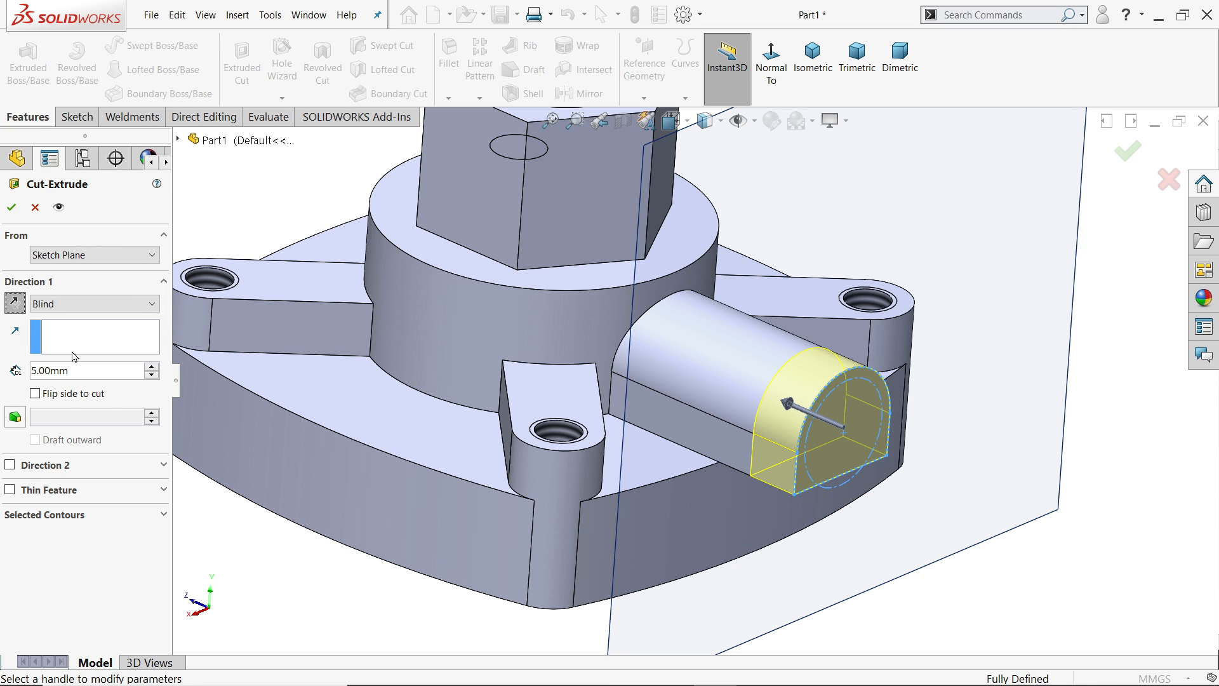
left_click(76, 304)
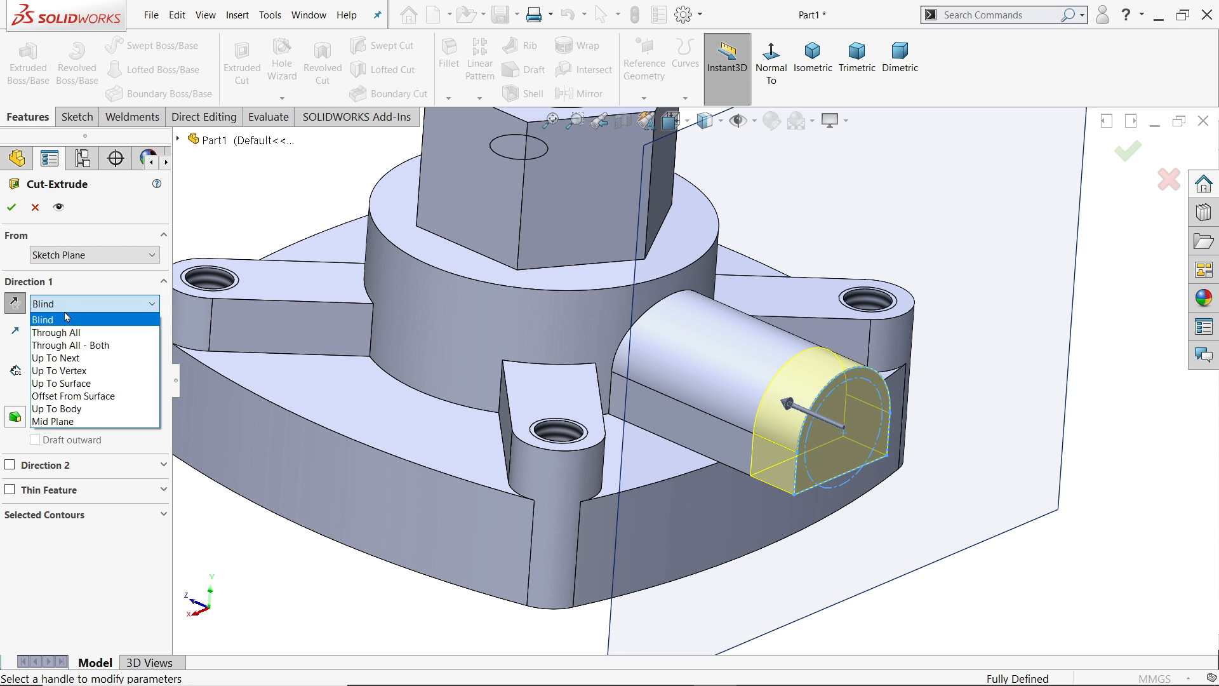
left_click(75, 383)
left_click(712, 511)
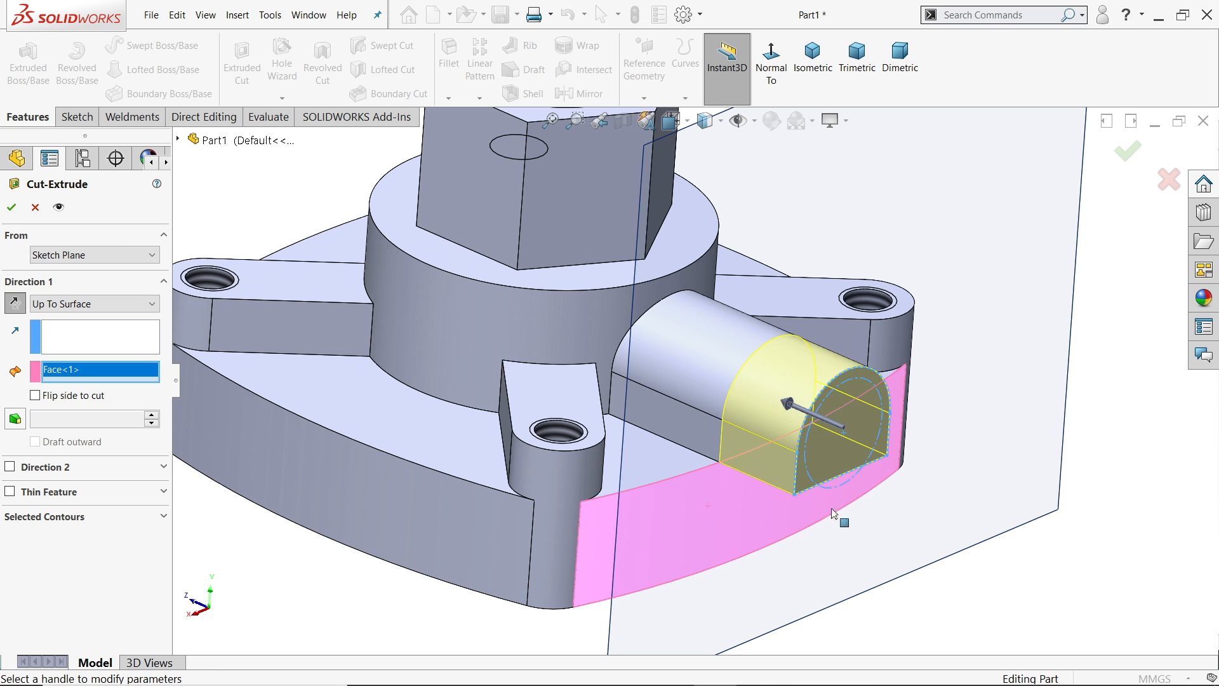
left_click(12, 207)
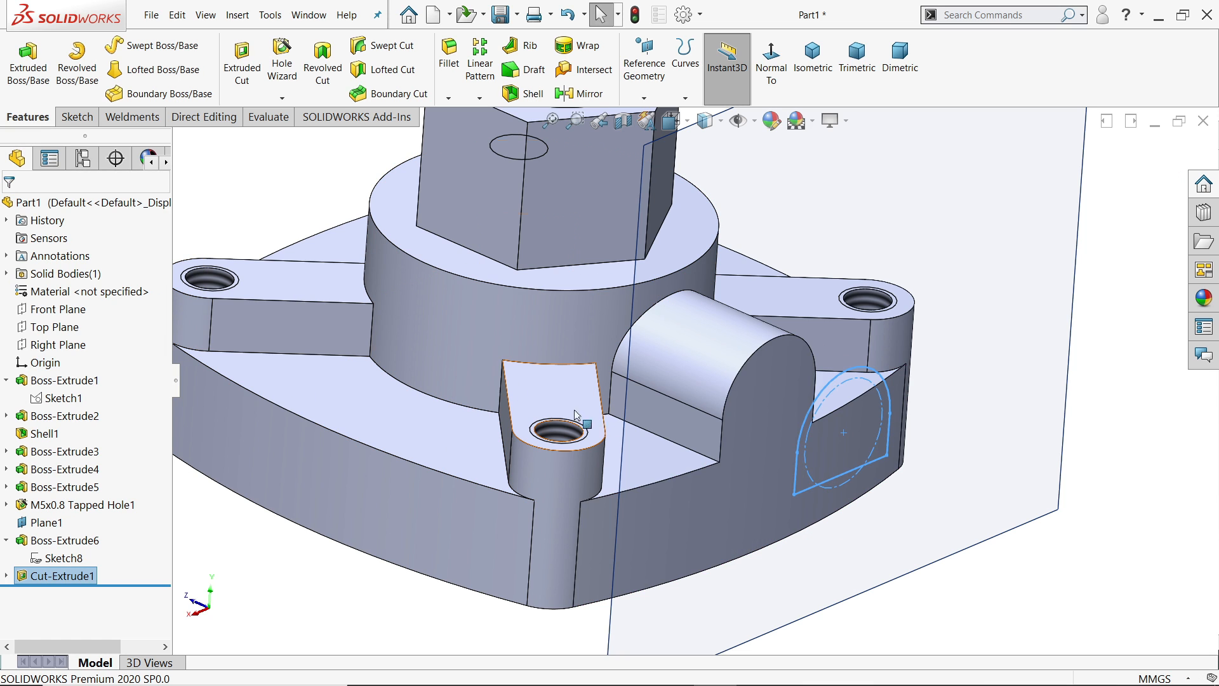
Start a new sketch on the offset plane, Plane1, and view it normal to the plane.
left_click(1087, 438)
mouse_move(1041, 486)
middle_mouse_down()
mouse_move(959, 451)
mouse_move(1028, 506)
middle_mouse_up()
middle_click_drag(778, 490, 767, 415)
scroll(767, 415, "down", 5)
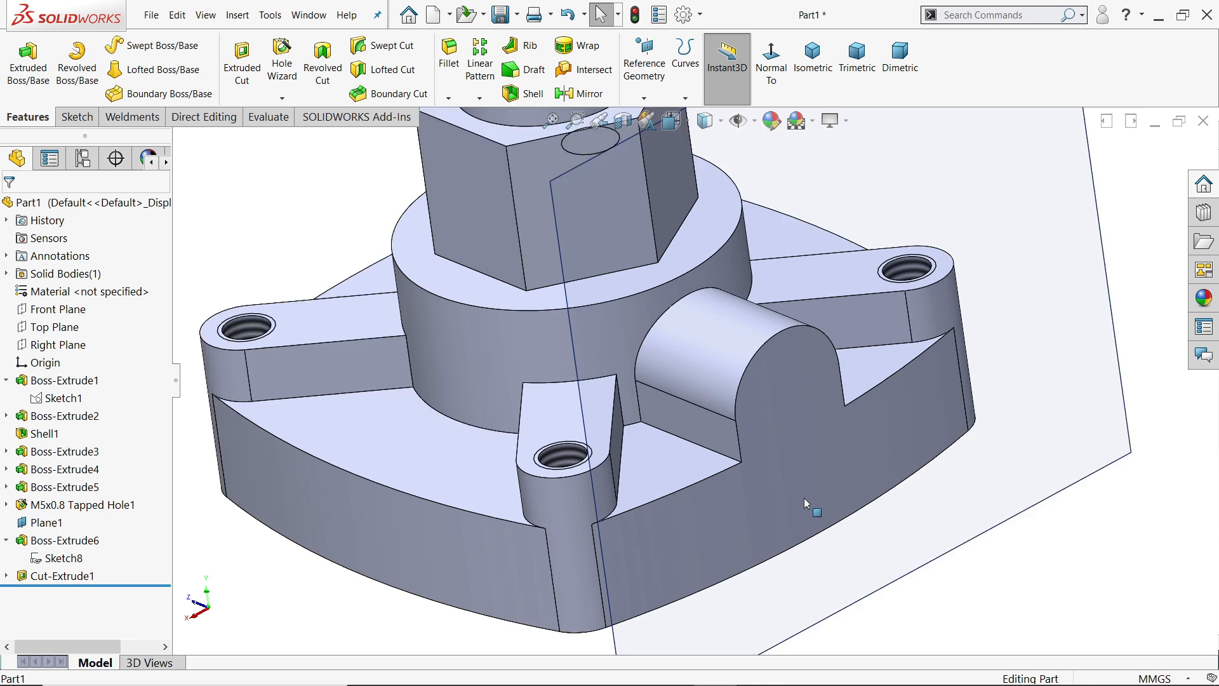
middle_click_drag(879, 434, 856, 454)
scroll(855, 452, "up", 3)
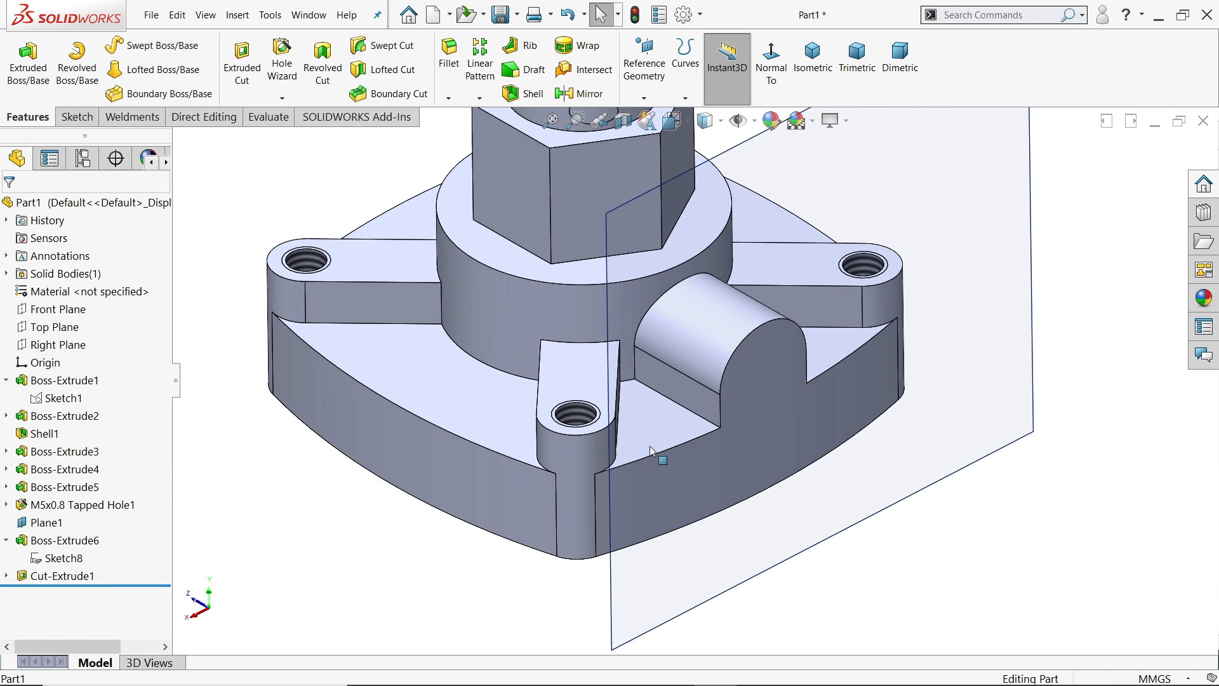
left_click(52, 559)
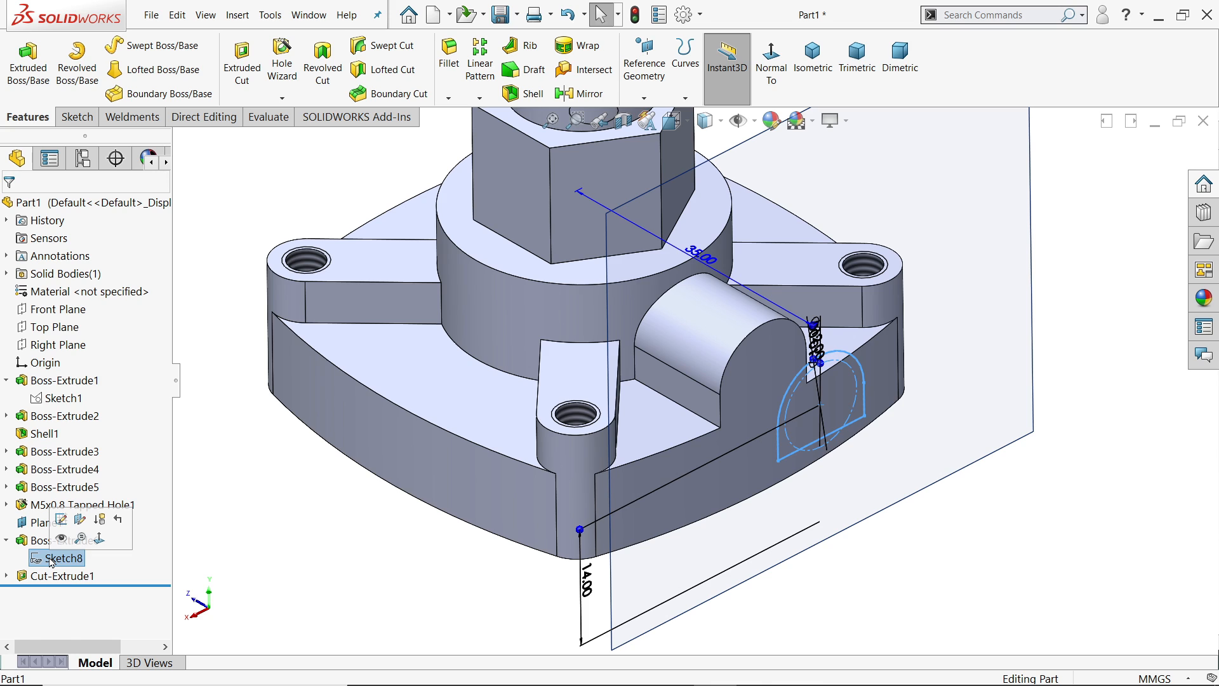
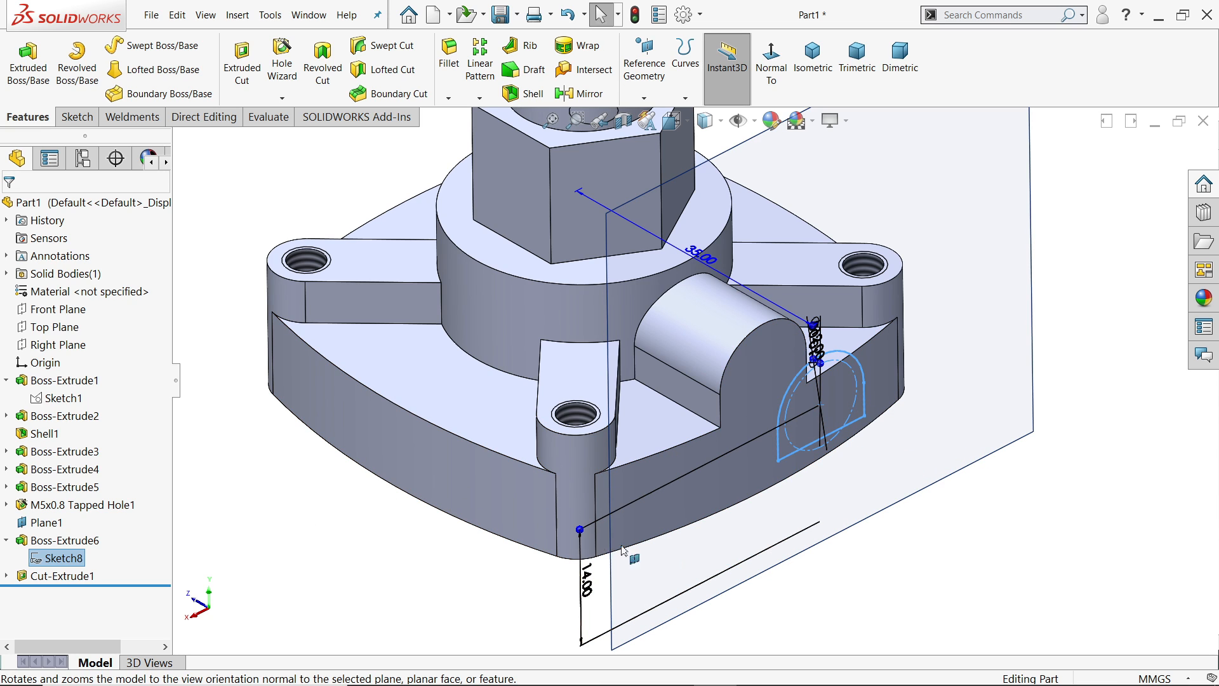
left_click(844, 536)
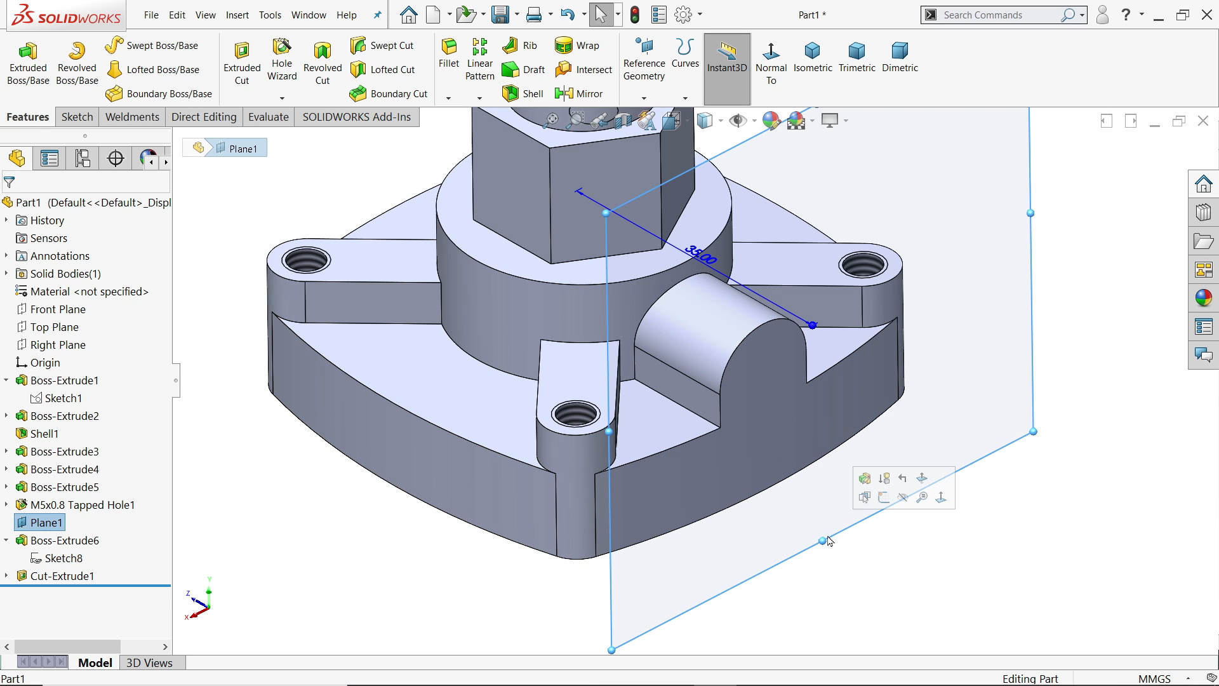
left_click(884, 498)
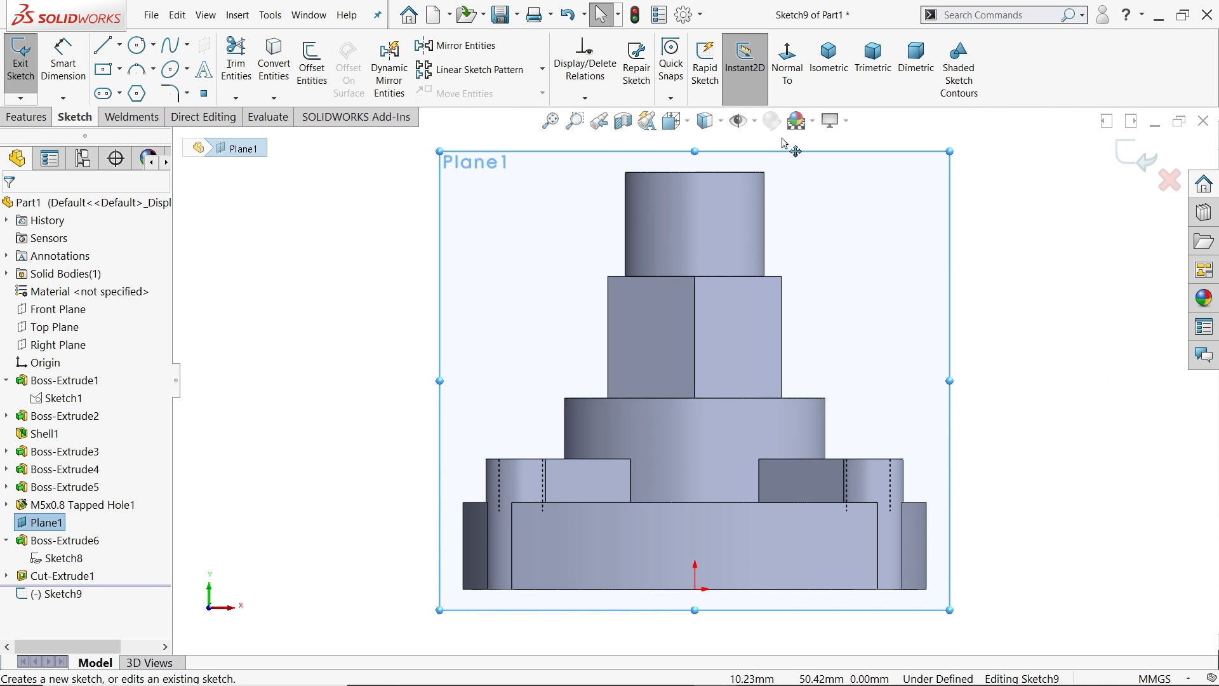
left_click(788, 76)
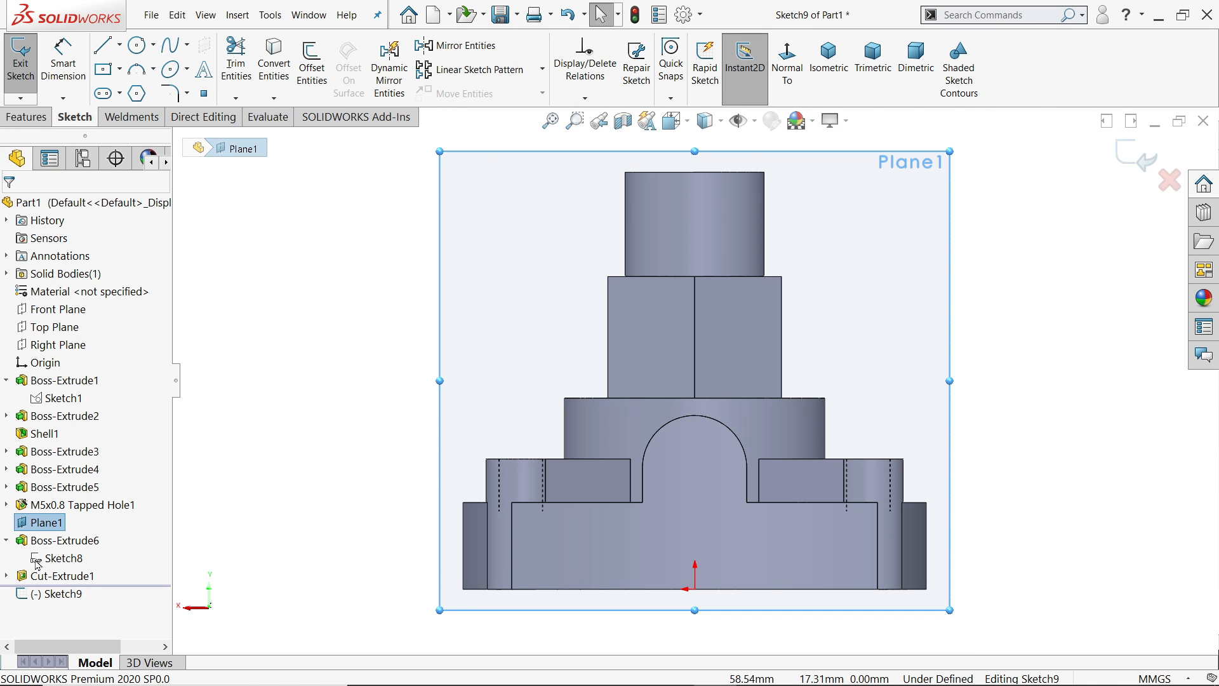
Show the arched boss's sketch and convert its 10 mm circle into the new sketch.
left_click(38, 559)
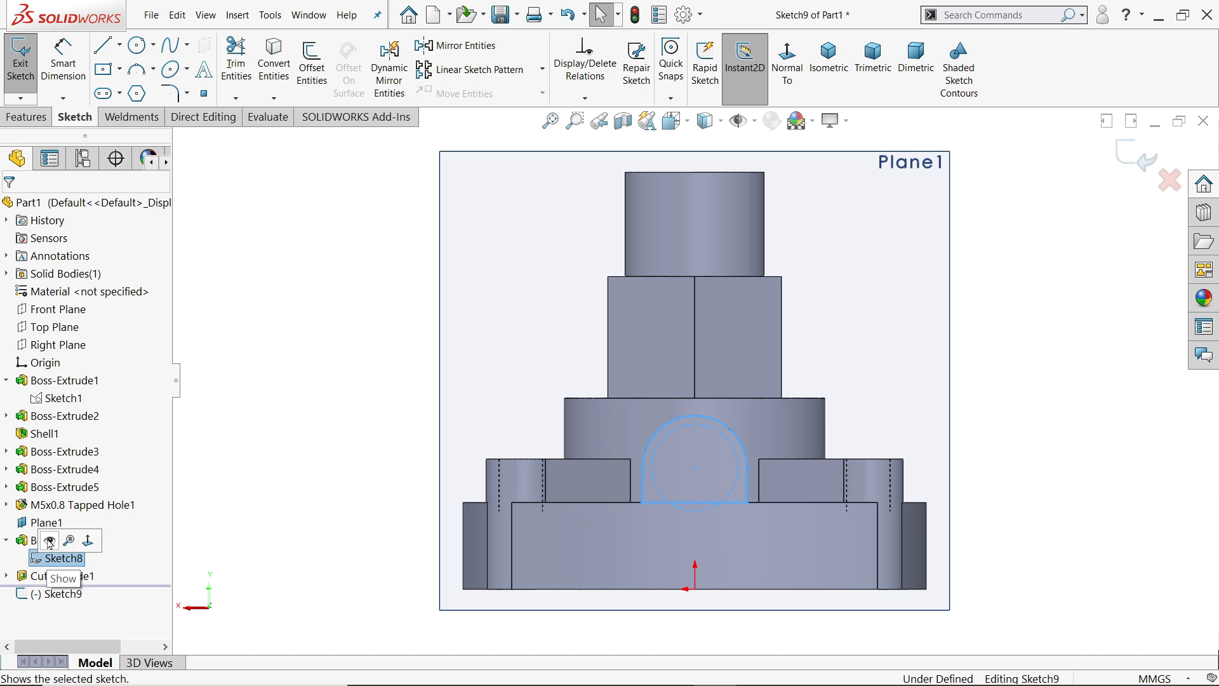
left_click(50, 544)
left_click(738, 490)
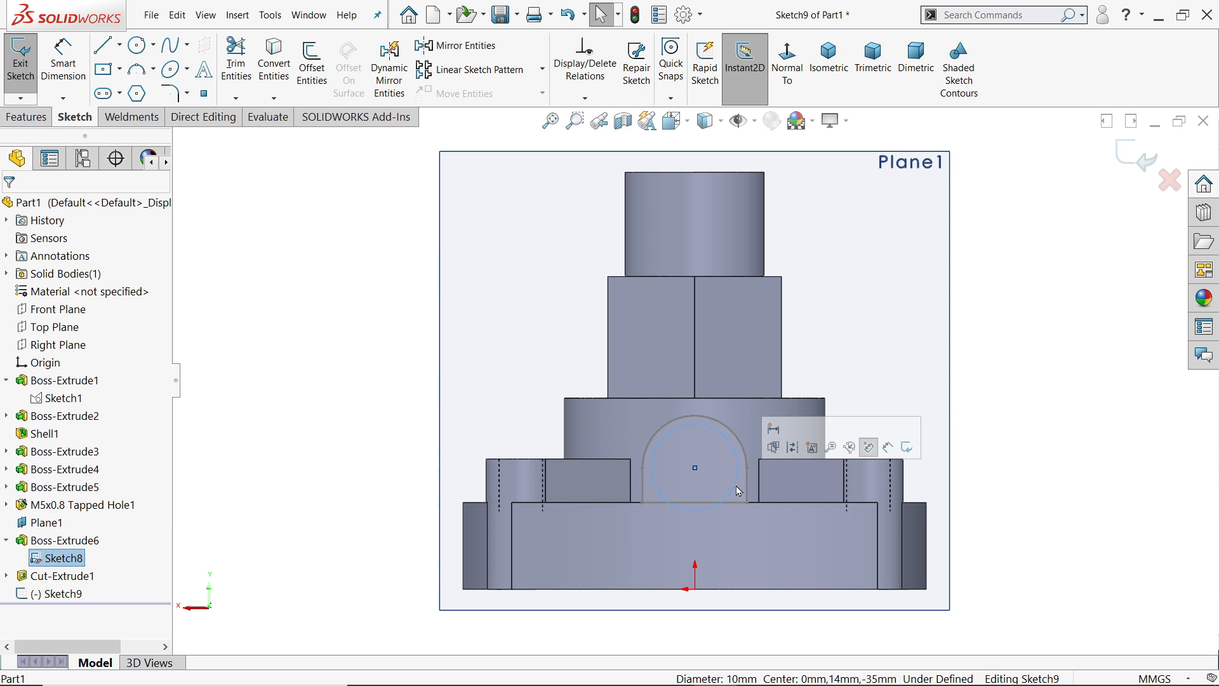
left_click(274, 67)
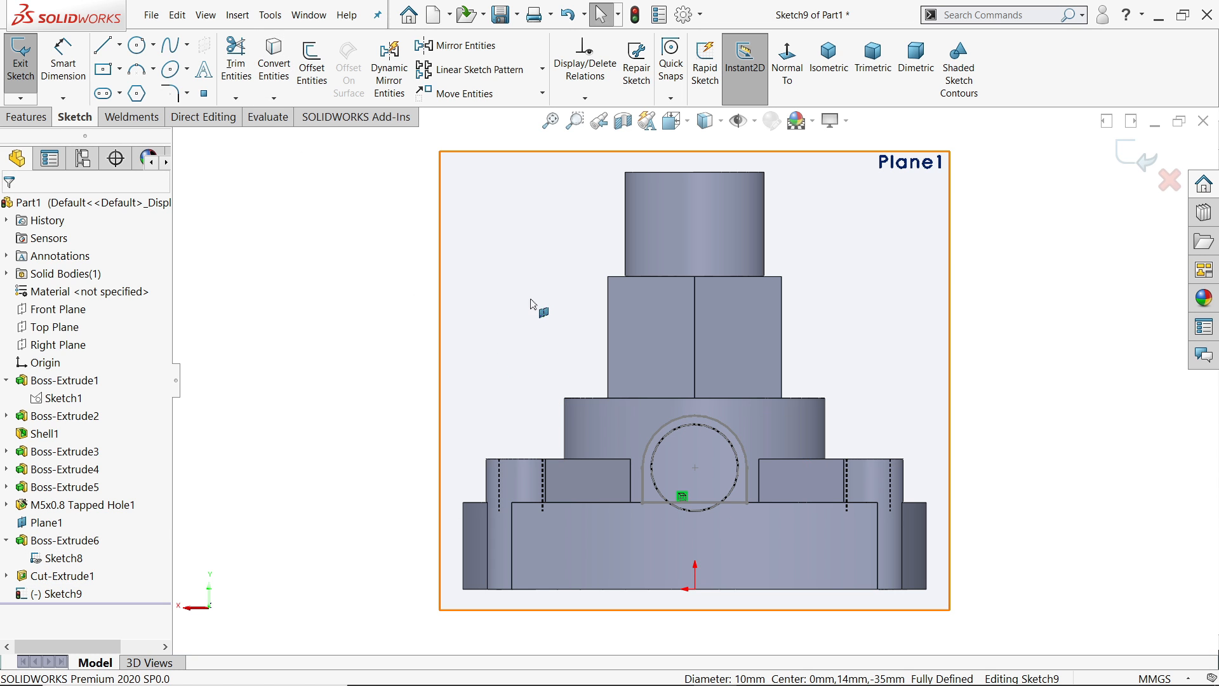
Switch to an isometric view and hide the arched boss's sketch again.
key("ctrl+7")
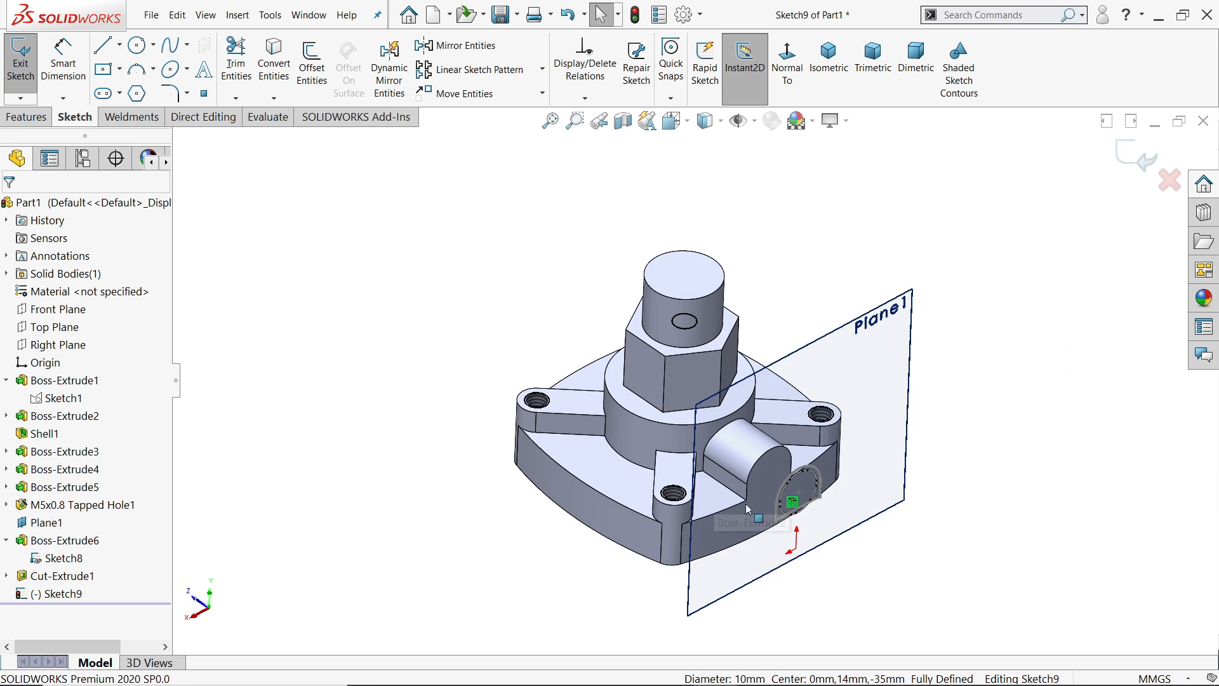
scroll(748, 508, "down", 5)
left_click(36, 562)
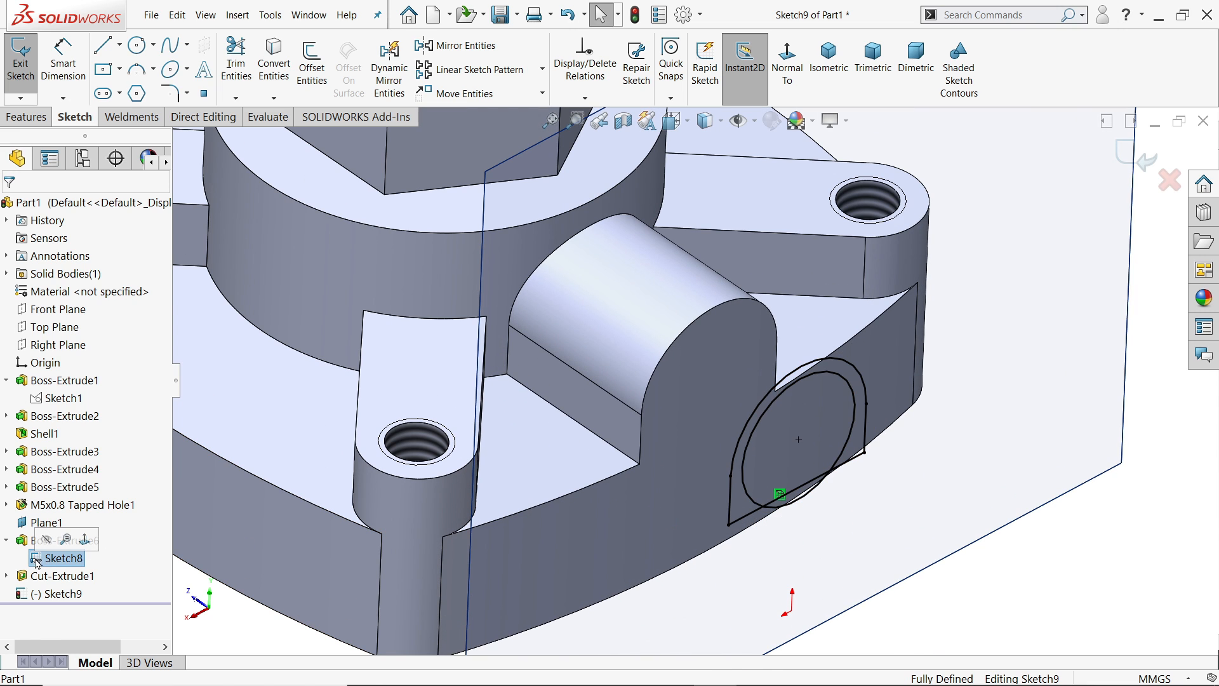
left_click(46, 539)
scroll(767, 489, "up", 1)
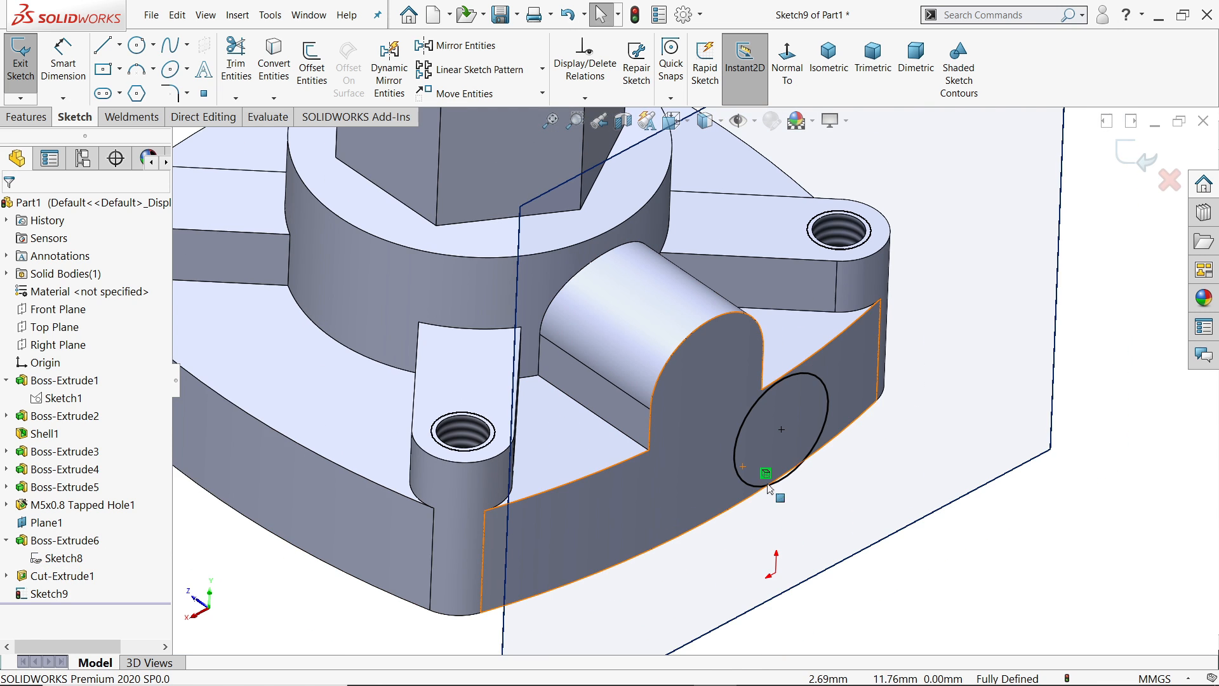
Extrude the 10 mm circle as a boss with the Up To Next end condition and hide the offset plane.
mouse_move(770, 489)
middle_mouse_down()
mouse_move(939, 468)
mouse_move(883, 473)
middle_mouse_up()
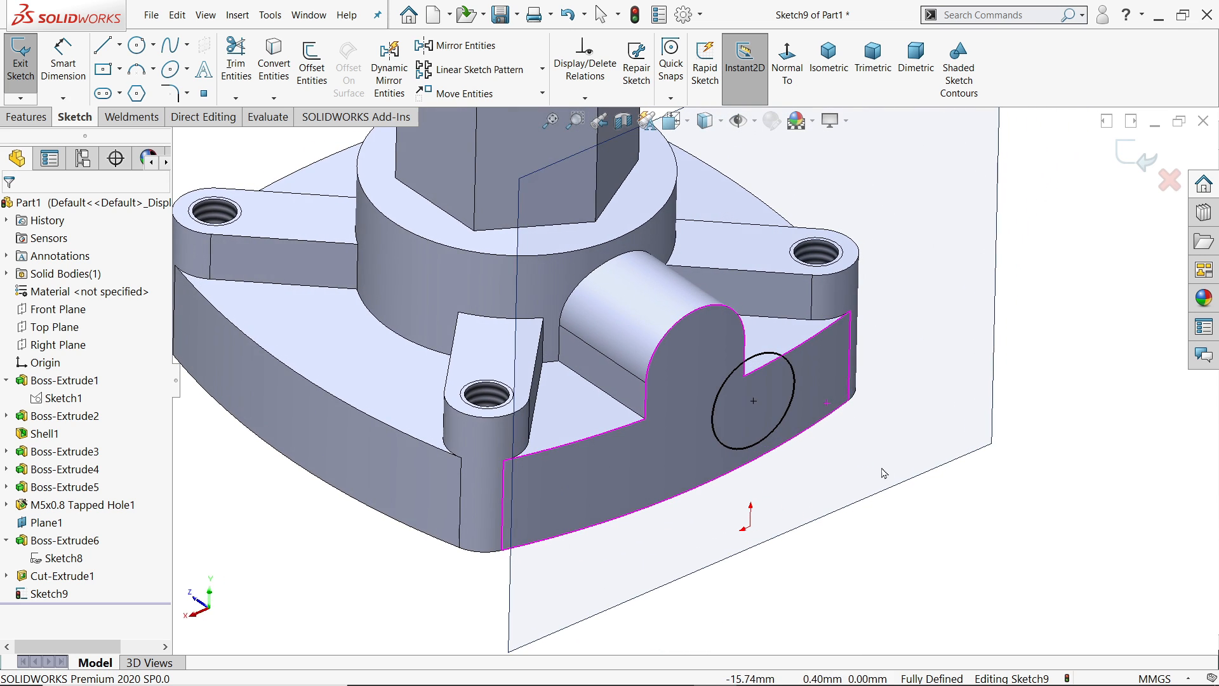
left_click(33, 119)
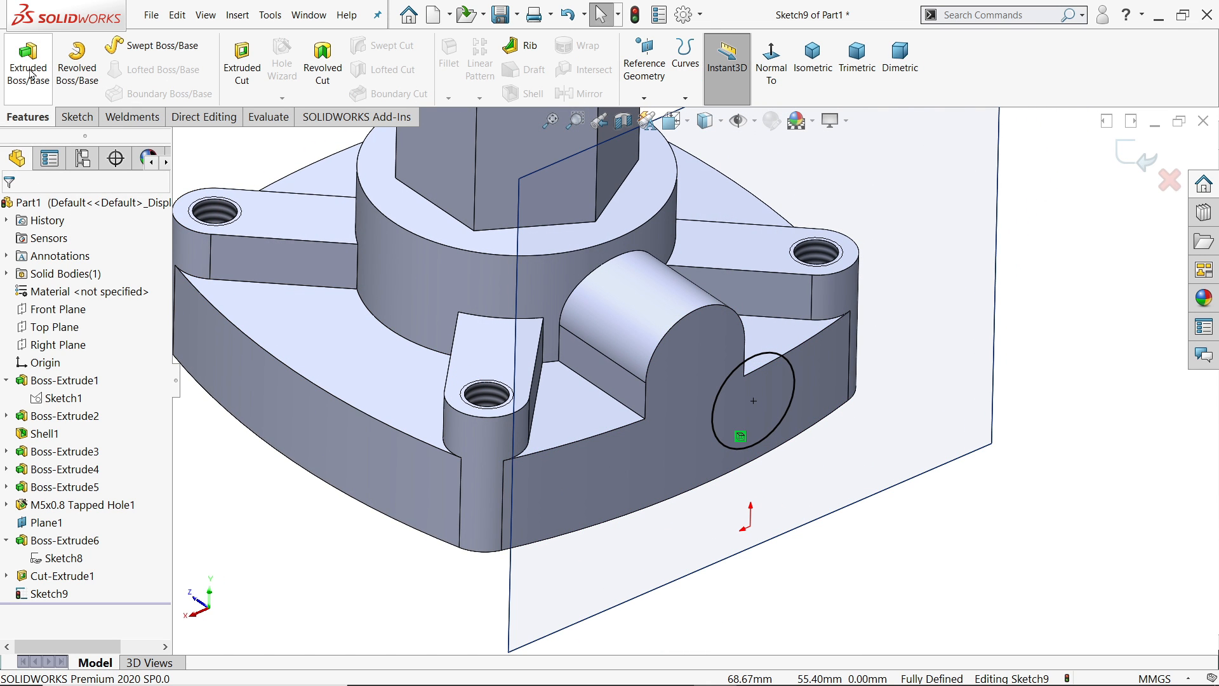
left_click(30, 75)
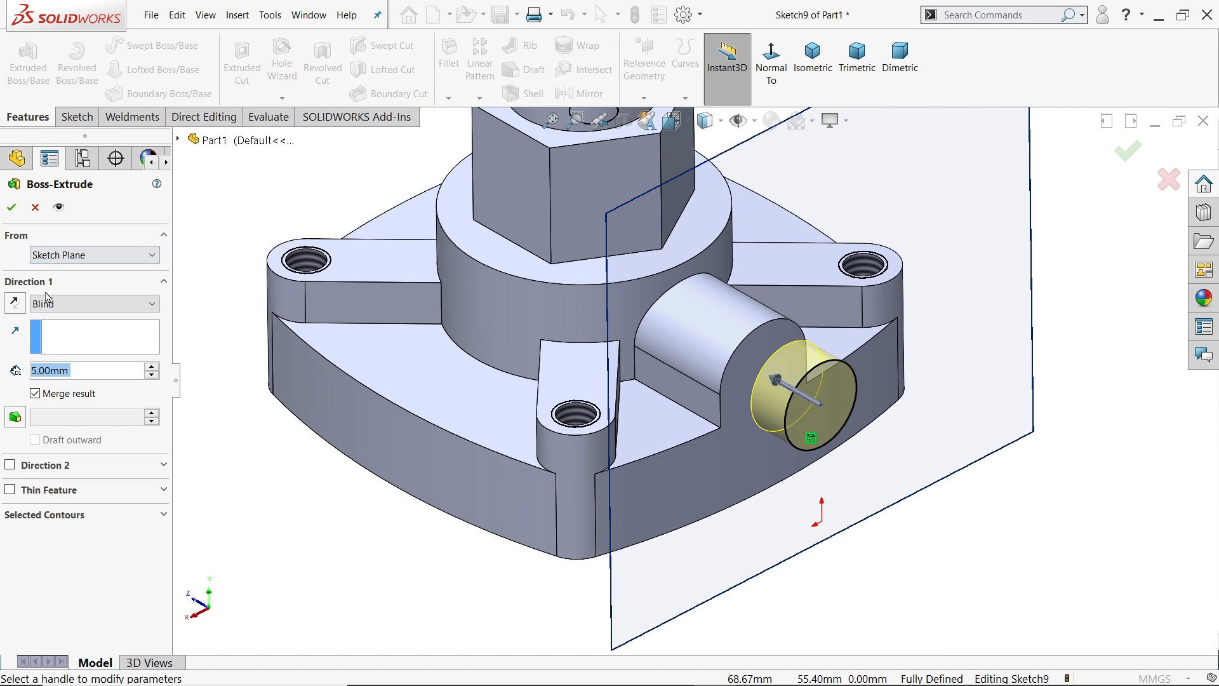
left_click(48, 304)
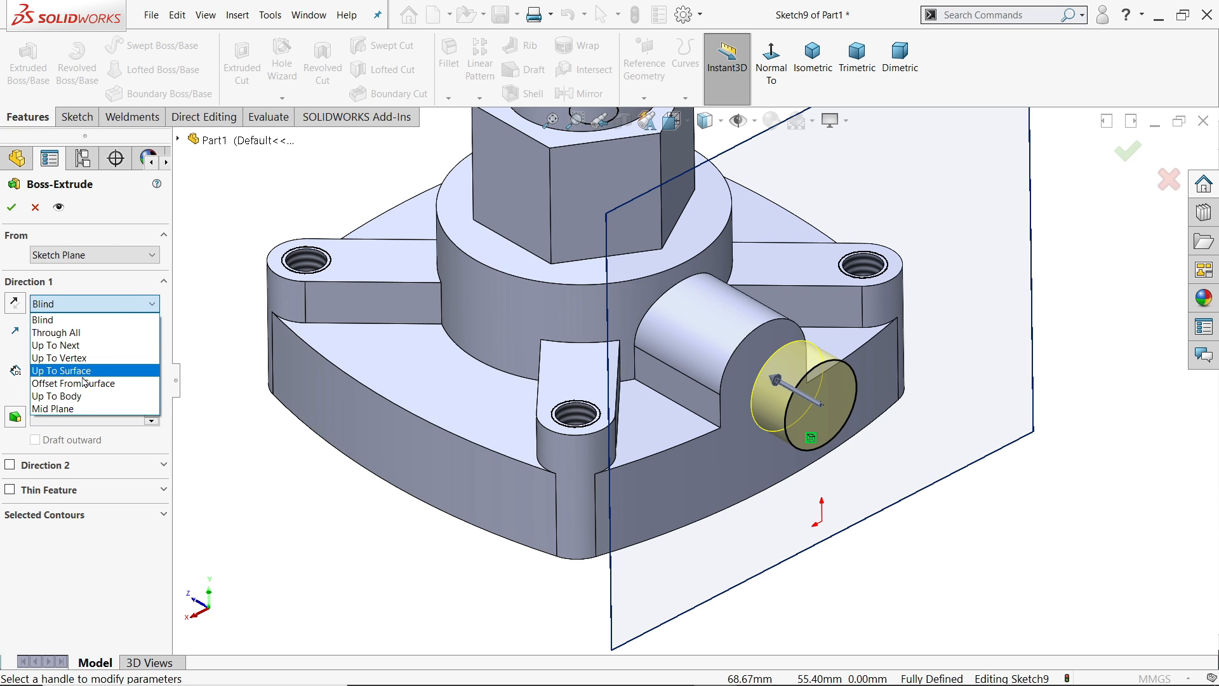
left_click(64, 345)
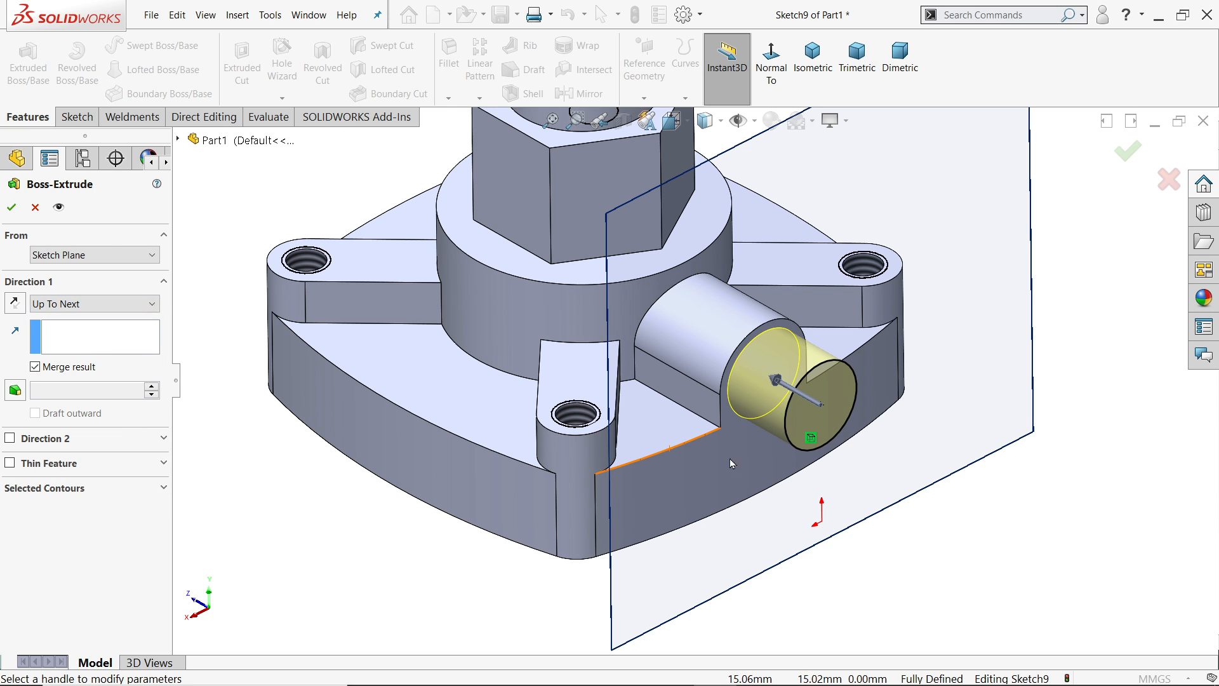
mouse_move(955, 509)
middle_mouse_down()
mouse_move(1007, 506)
mouse_move(340, 379)
middle_mouse_up()
left_click(12, 207)
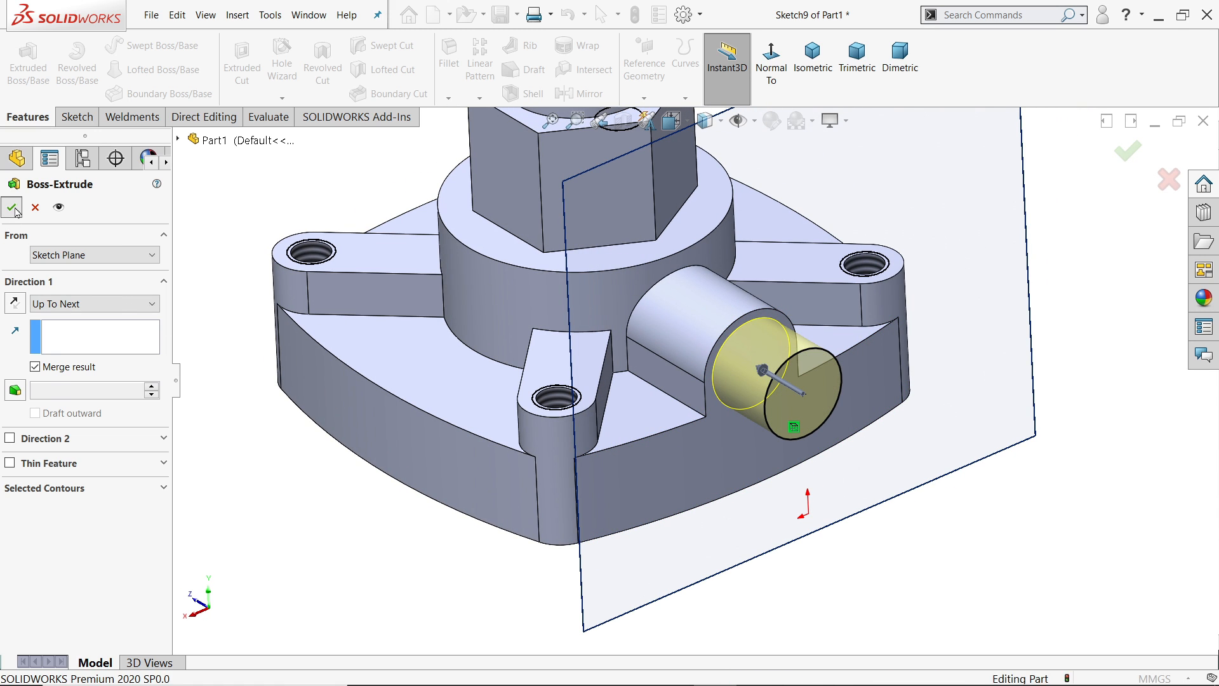
left_click(988, 455)
left_click(1052, 419)
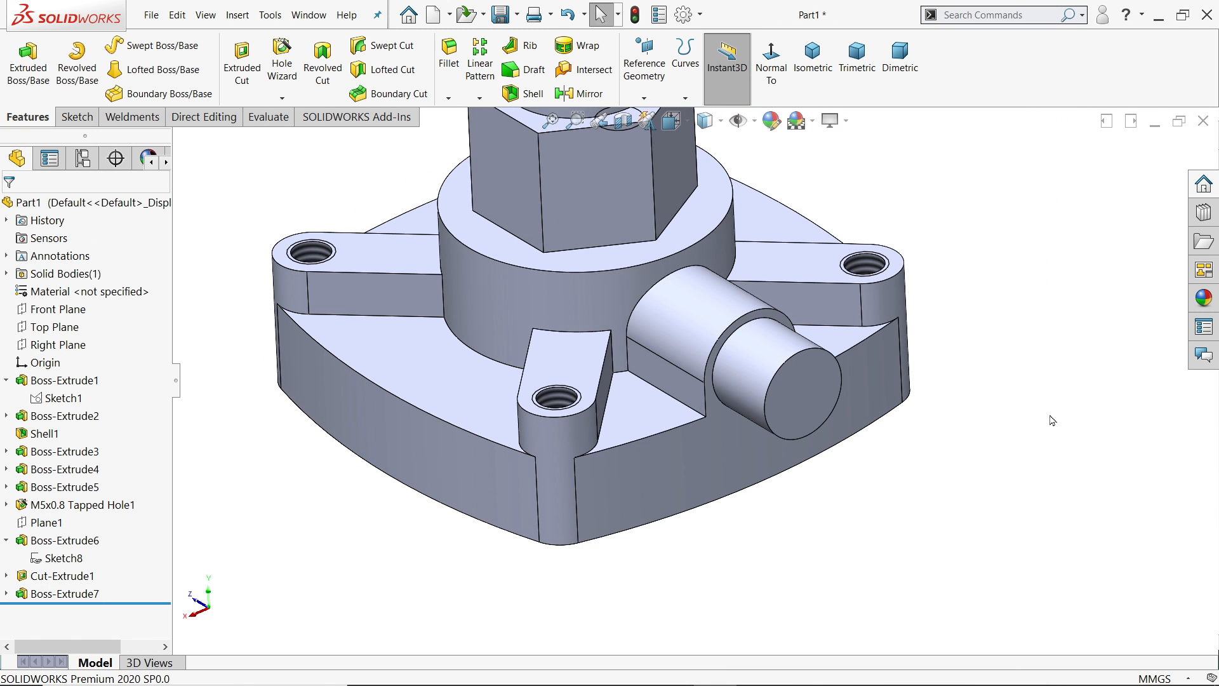
Sketch a 7 mm diameter circle concentric with the round boss on its flat outer end face.
middle_click_drag(938, 473, 909, 484)
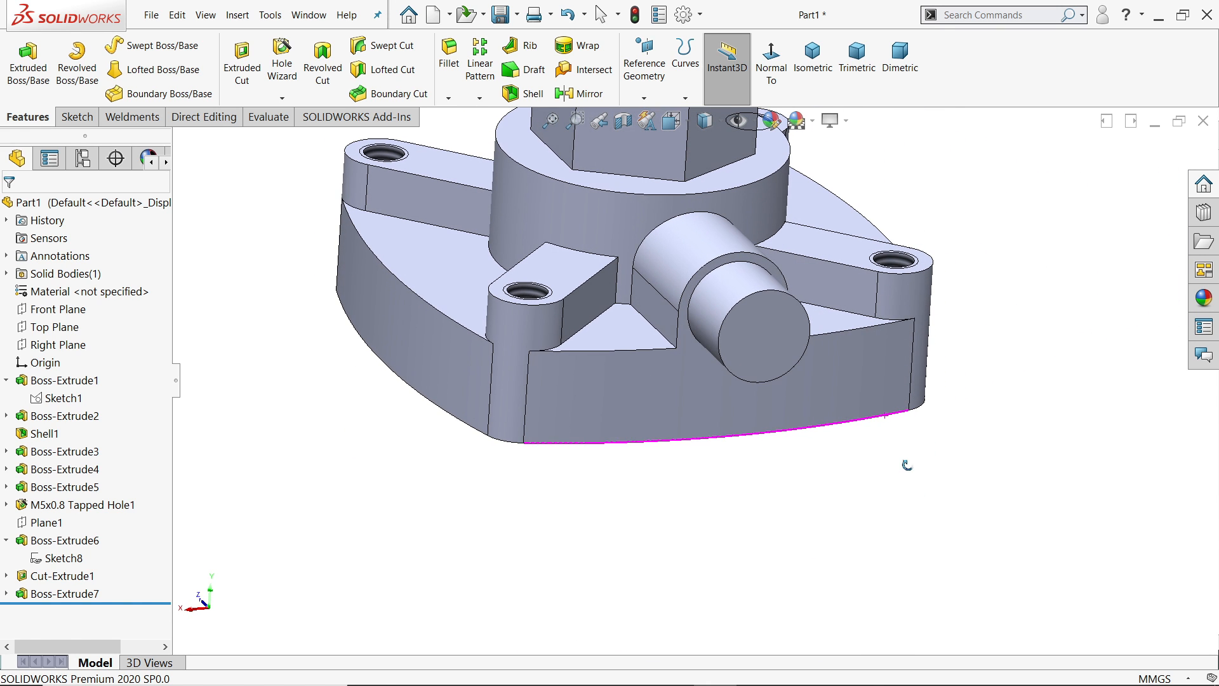
left_click(773, 345)
left_click(829, 306)
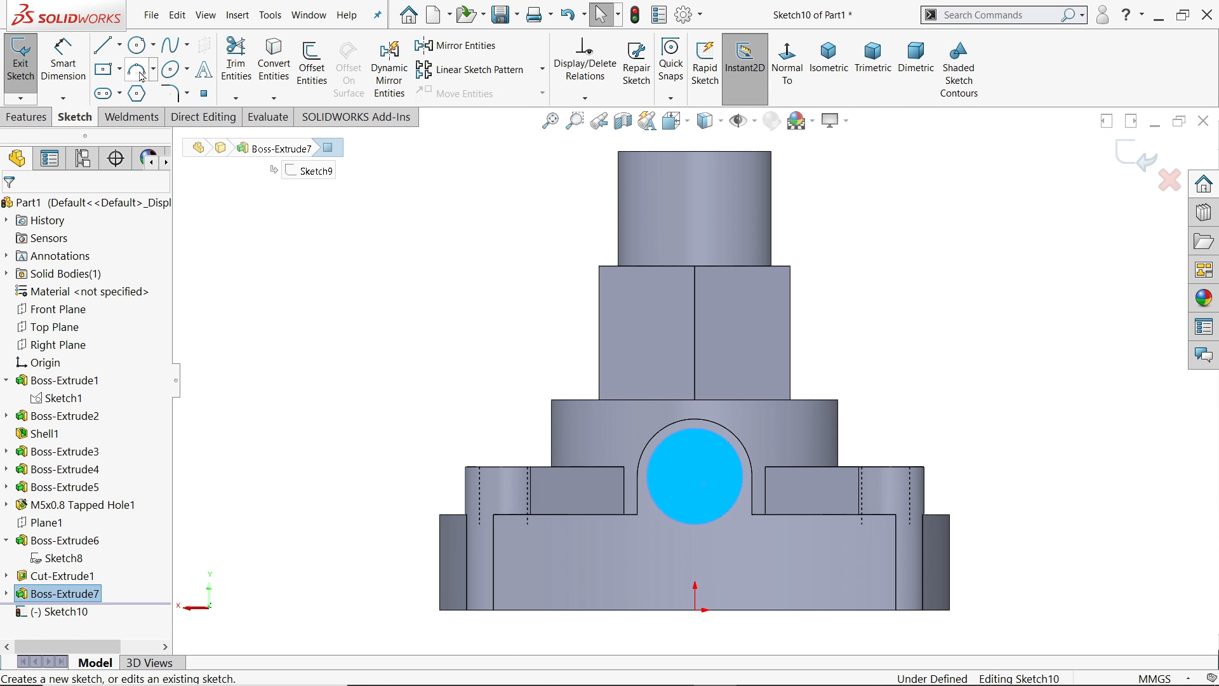
left_click(138, 46)
scroll(702, 516, "down", 3)
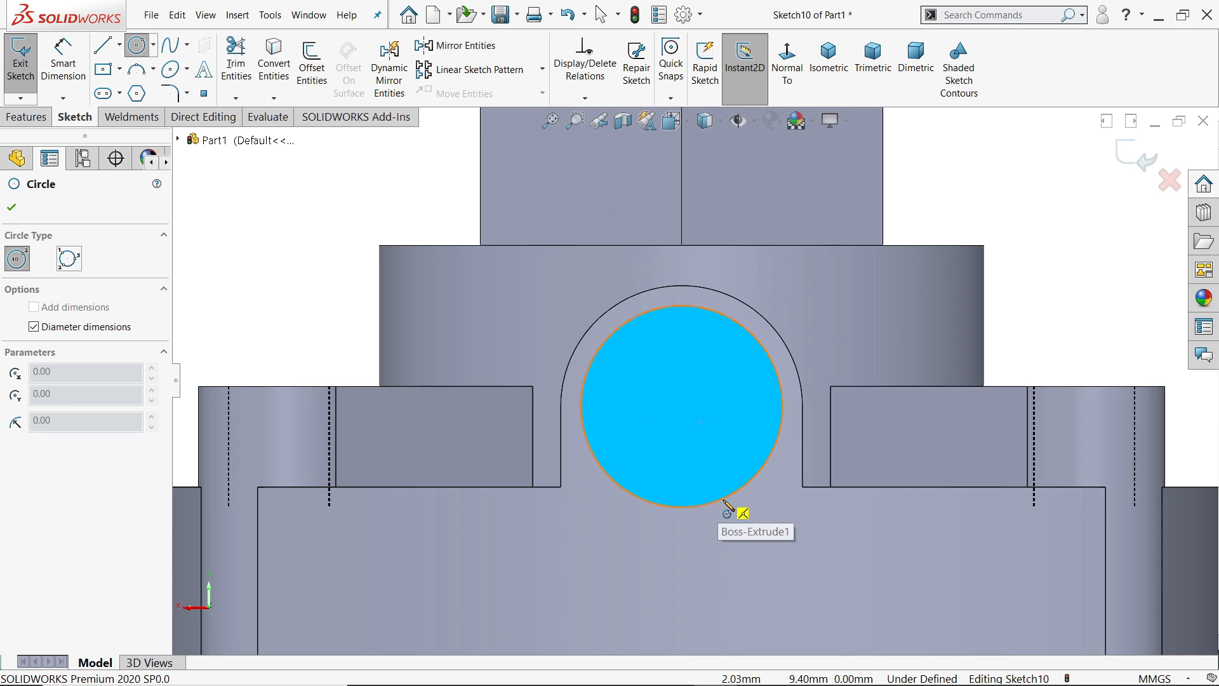
left_click(682, 406)
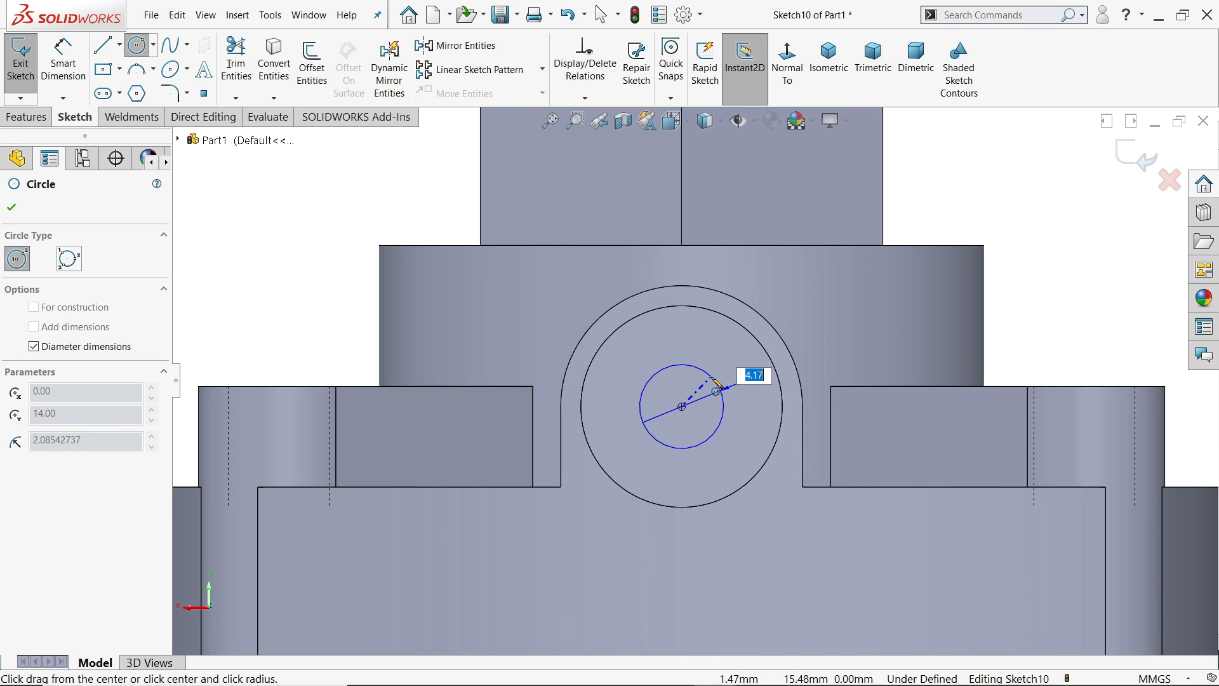
type("7")
key("Return")
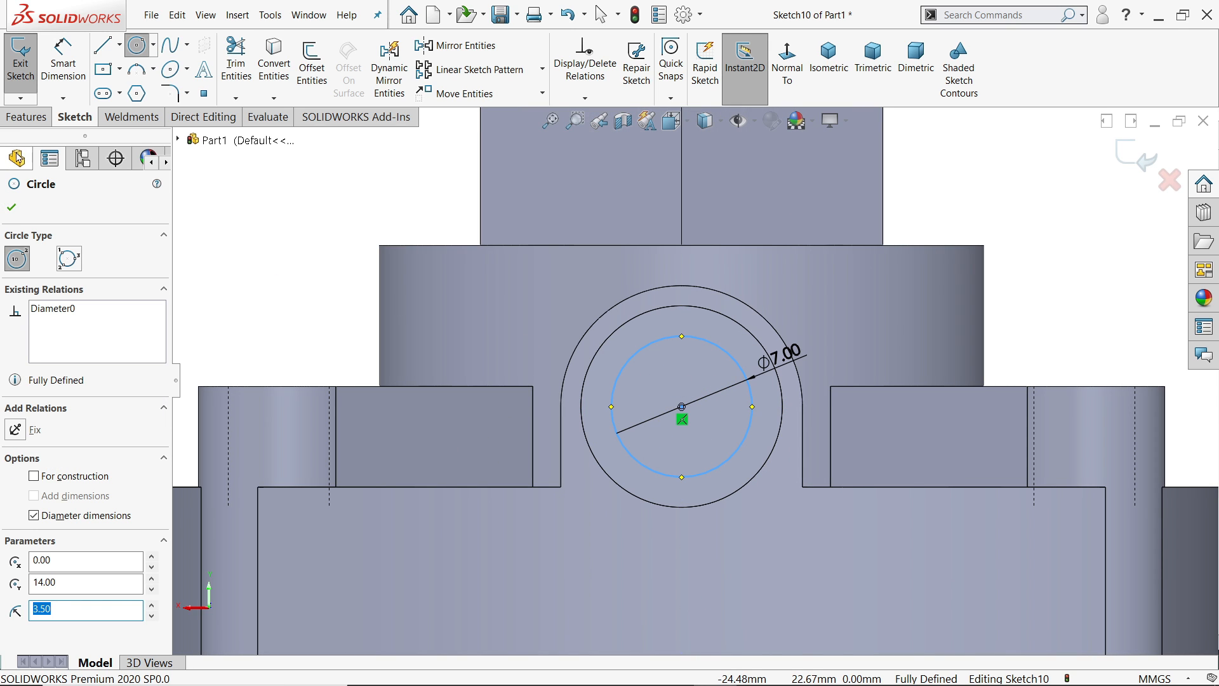
Cut-extrude the 7 mm circle through the round spigot with the Up To Next end condition.
left_click(29, 120)
left_click(242, 63)
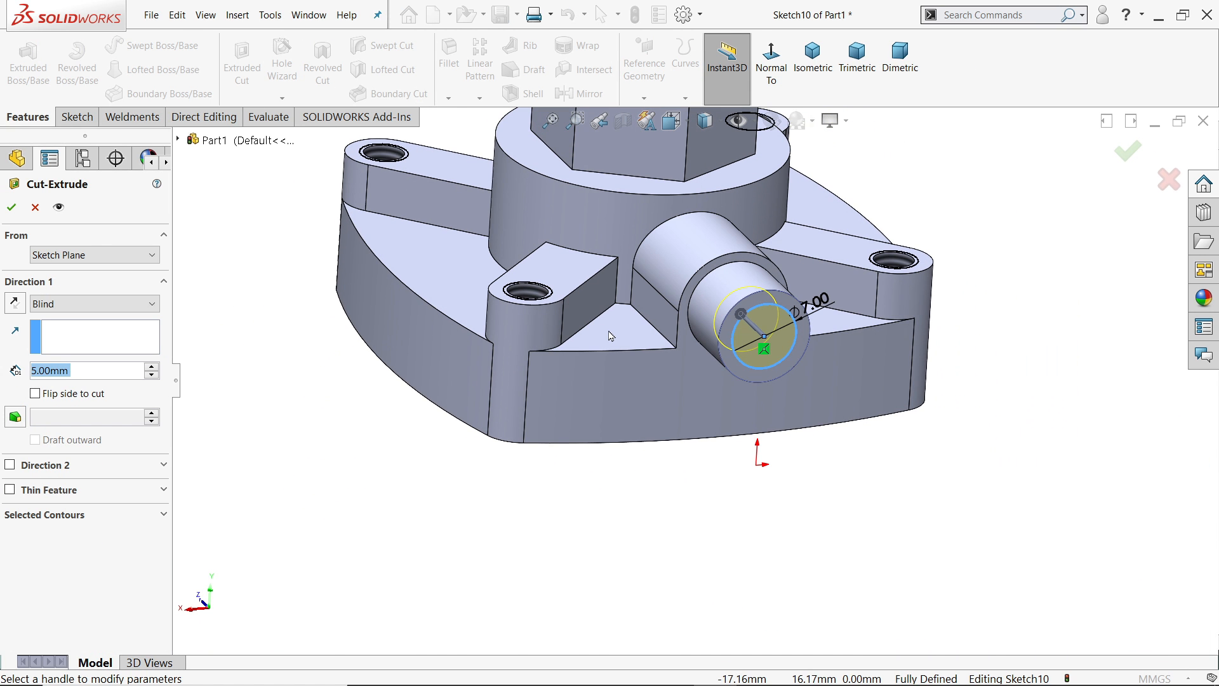
middle_click_drag(684, 388, 707, 396)
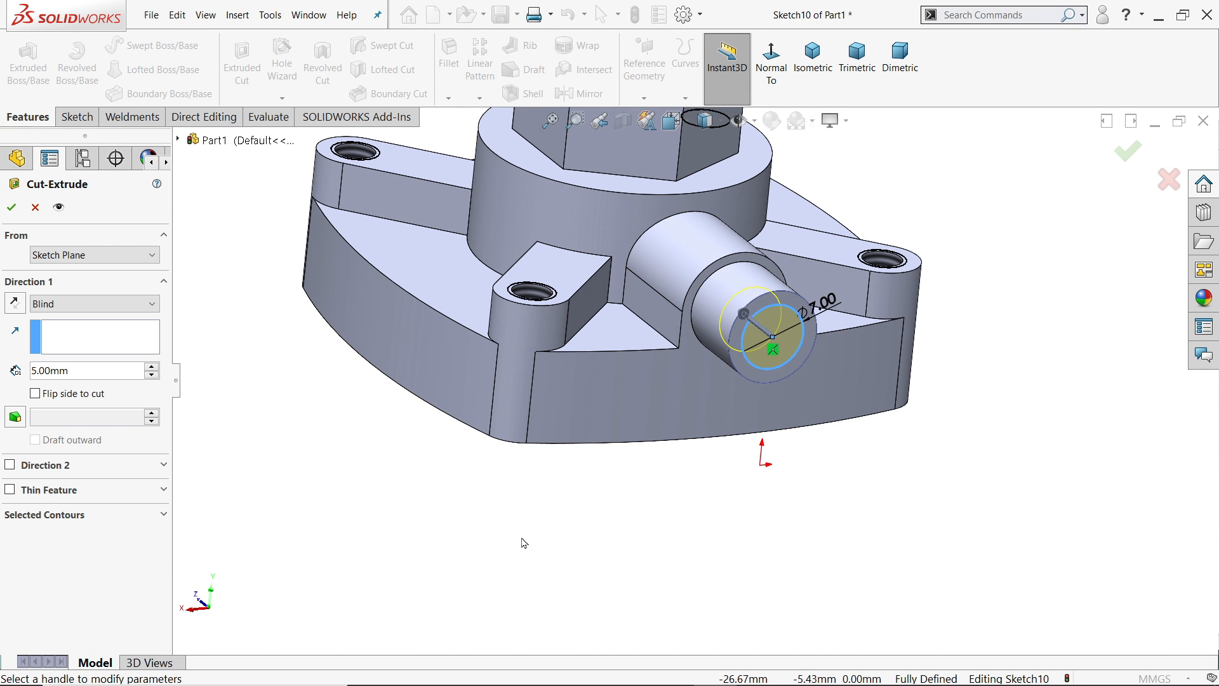
middle_click_drag(715, 473, 375, 352)
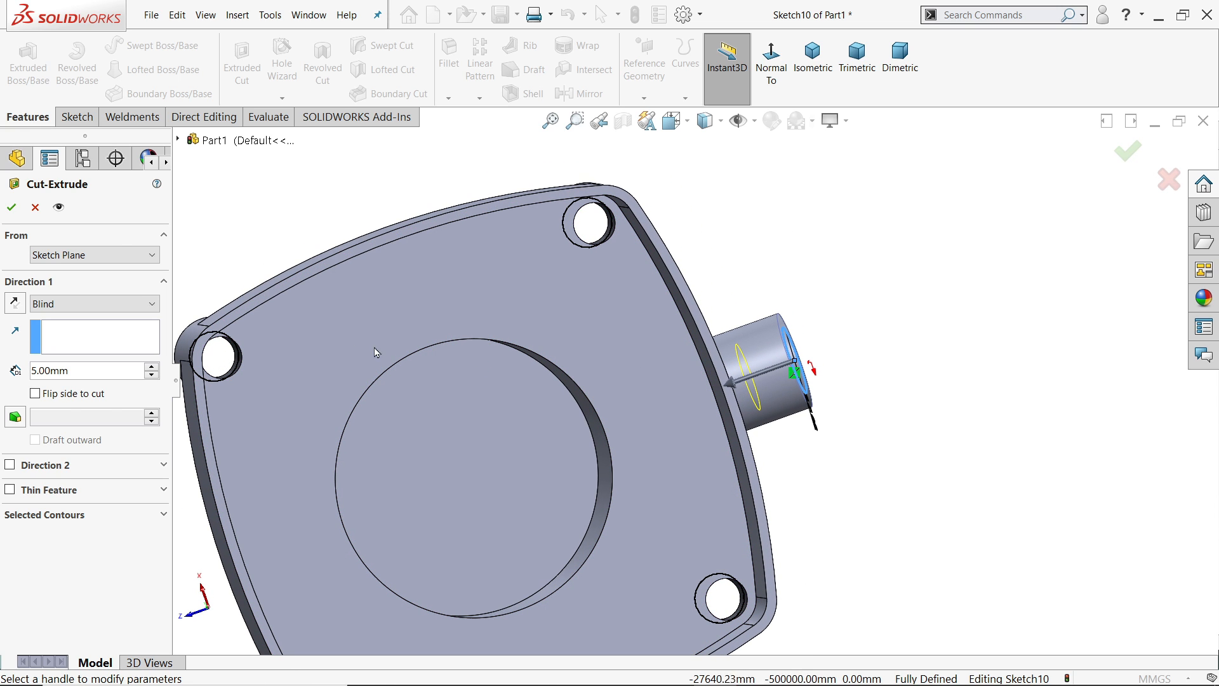
left_click(79, 309)
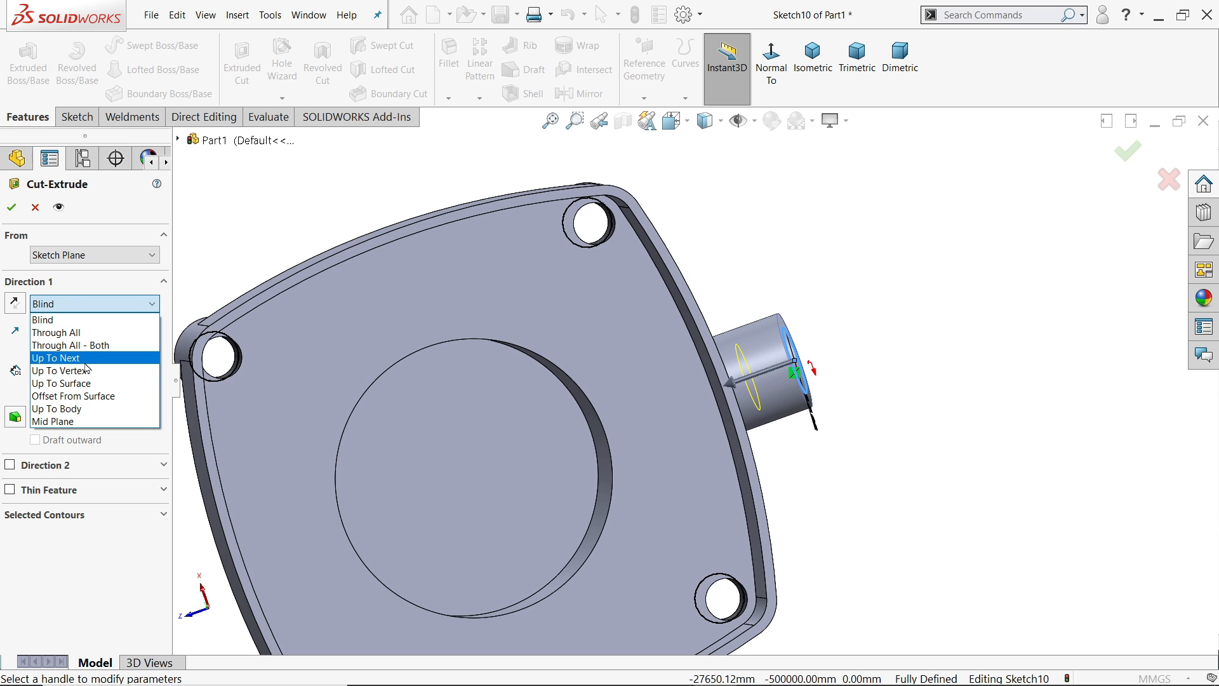
left_click(83, 358)
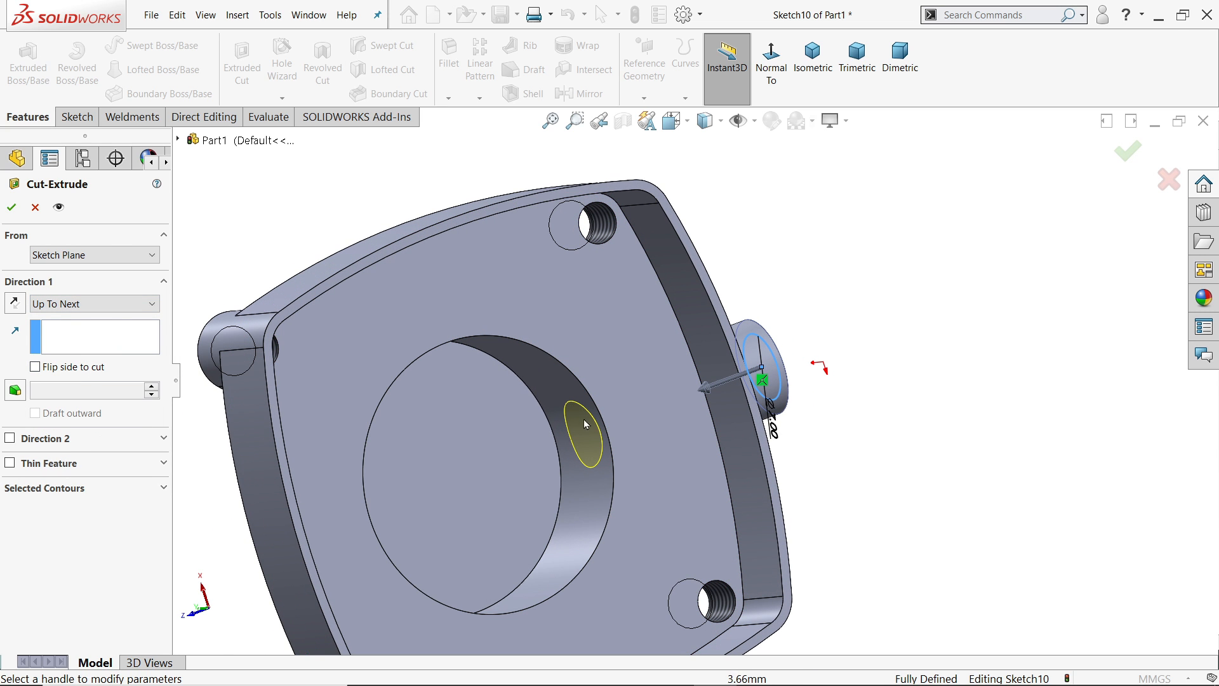
left_click(12, 207)
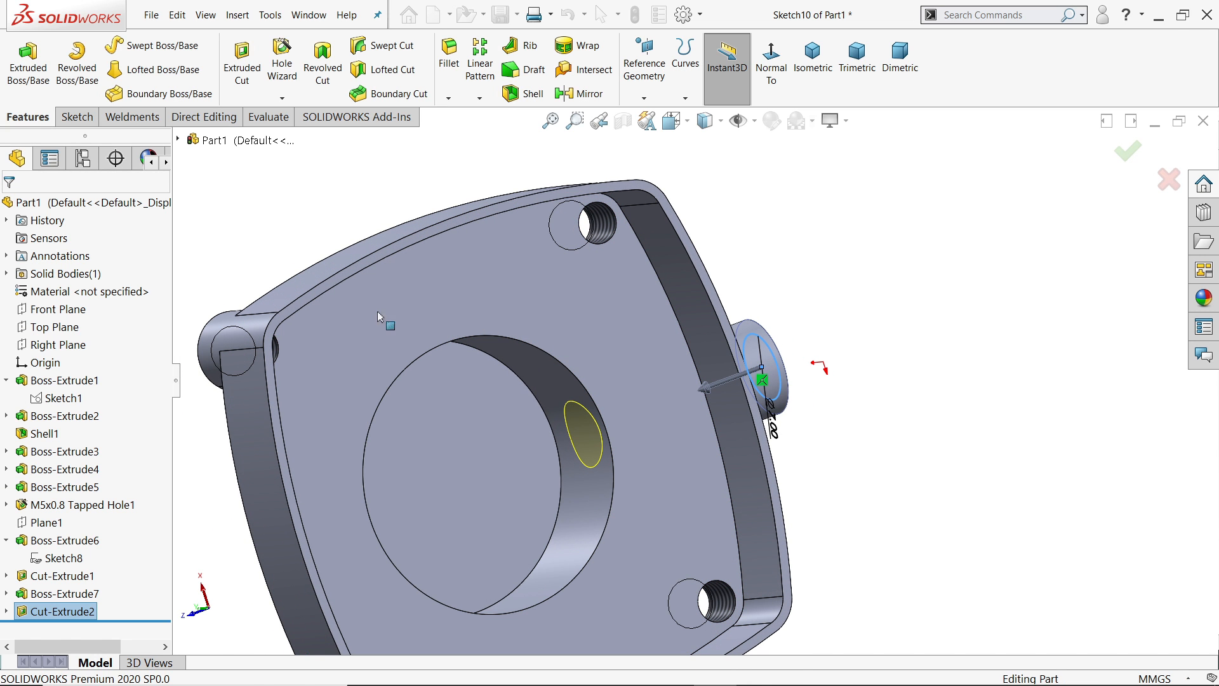
middle_click_drag(377, 311, 724, 483)
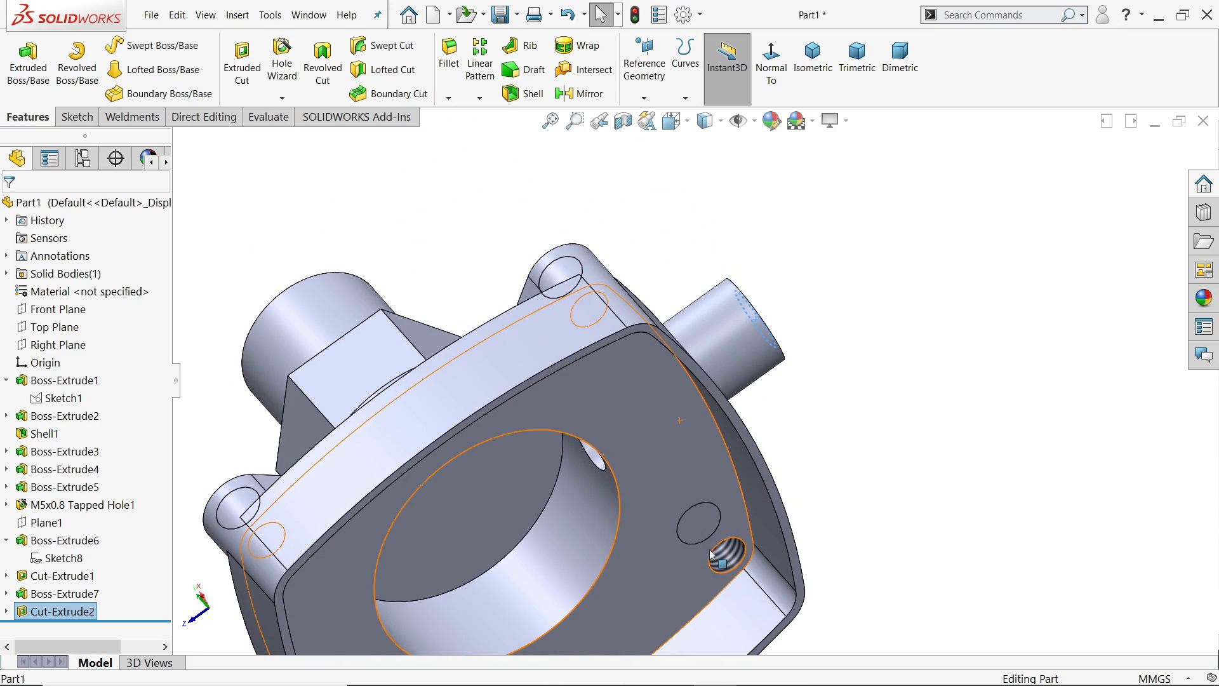
left_click(870, 386)
scroll(870, 387, "up", 4)
middle_click_drag(767, 319, 700, 550)
Switch to the reference drawing in Photos and examine the top view, section A-A, back side view and machine thread notes.
key("alt+Tab")
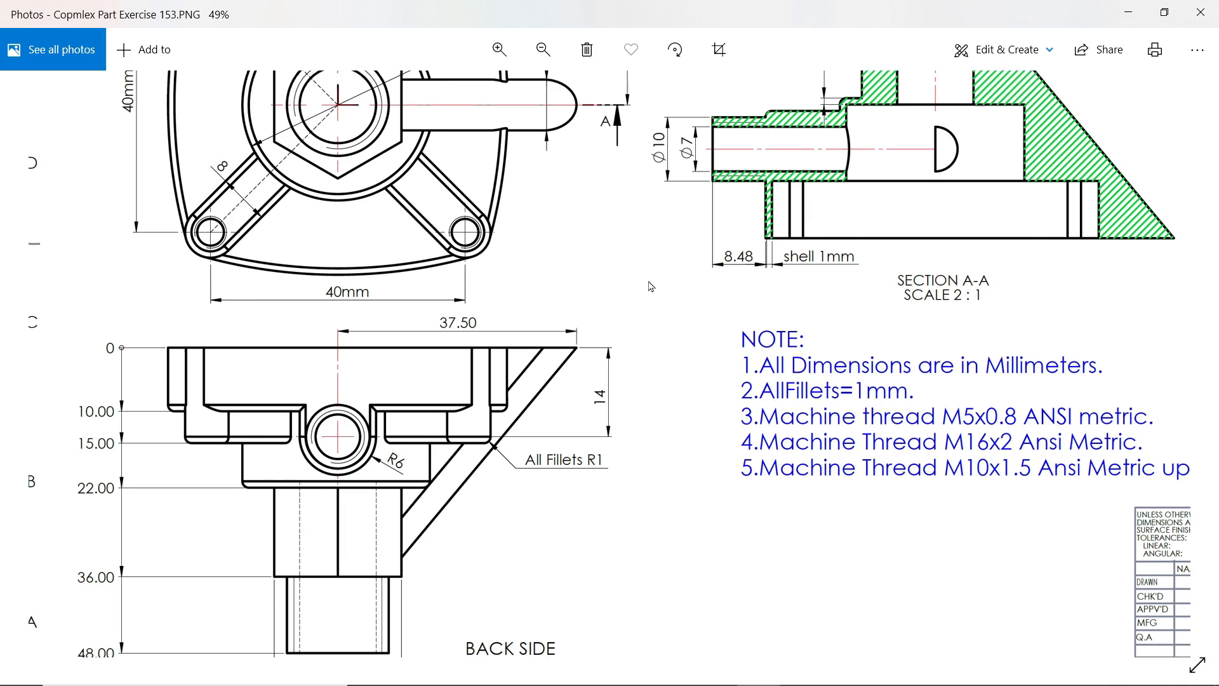
left_click_drag(647, 277, 655, 518)
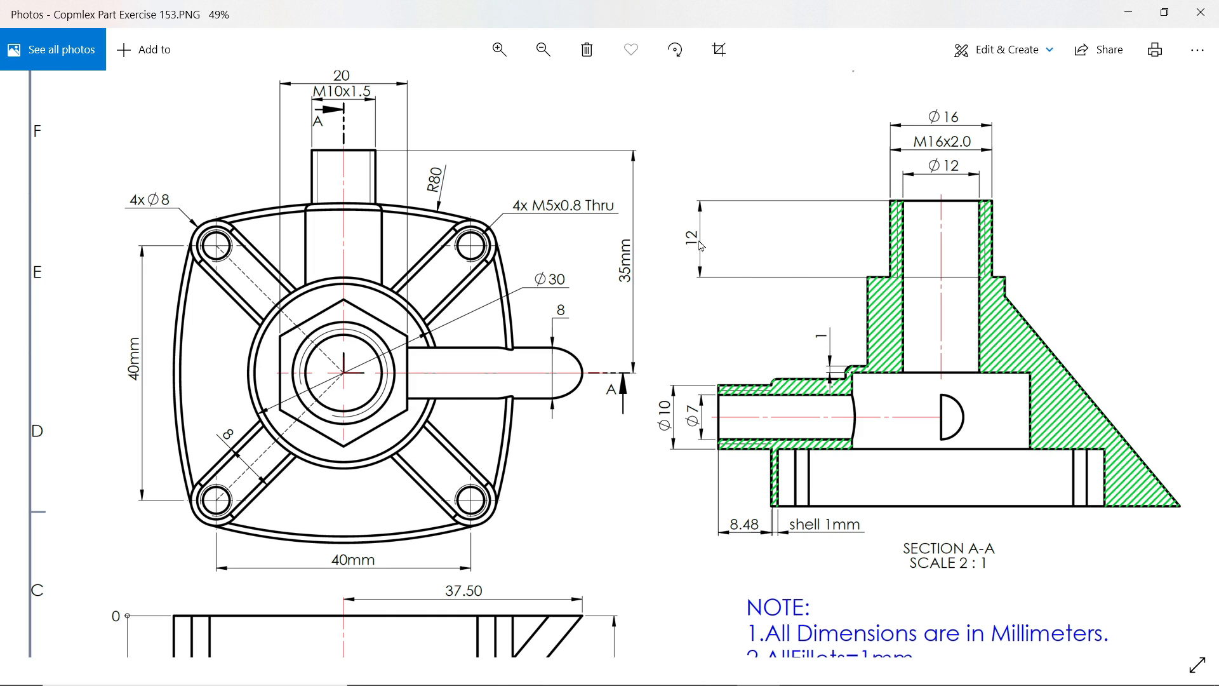
left_click_drag(537, 248, 552, 278)
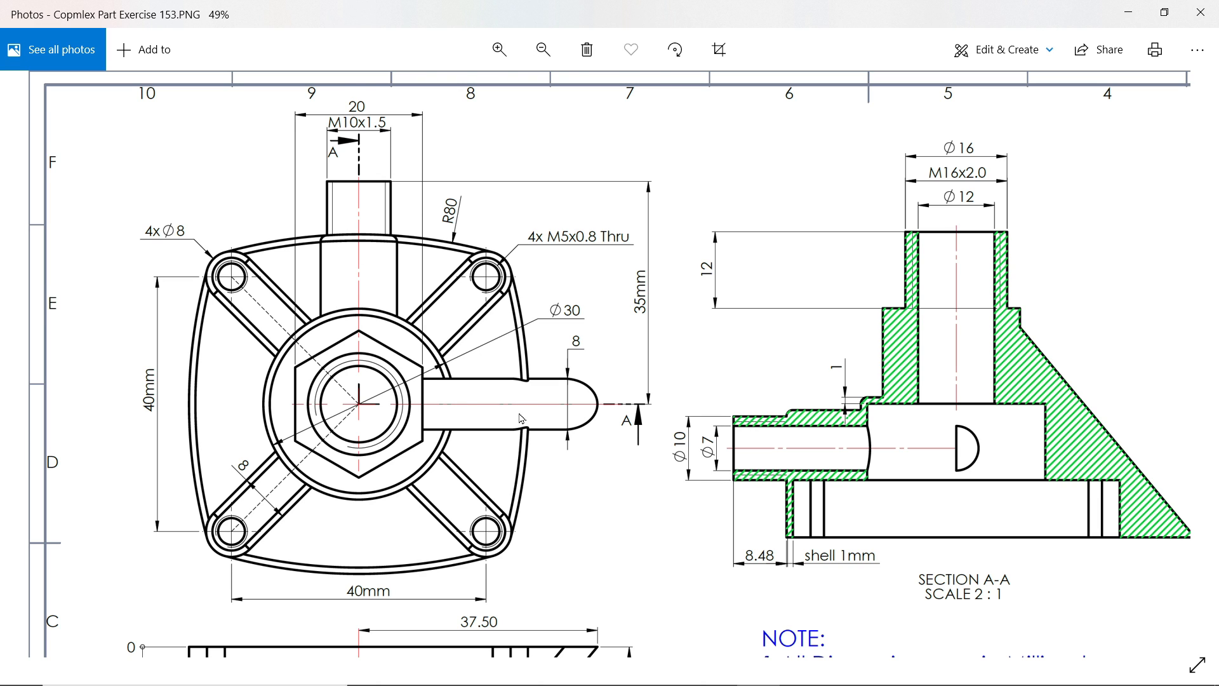
left_click_drag(519, 414, 501, 249)
left_click_drag(536, 488, 552, 343)
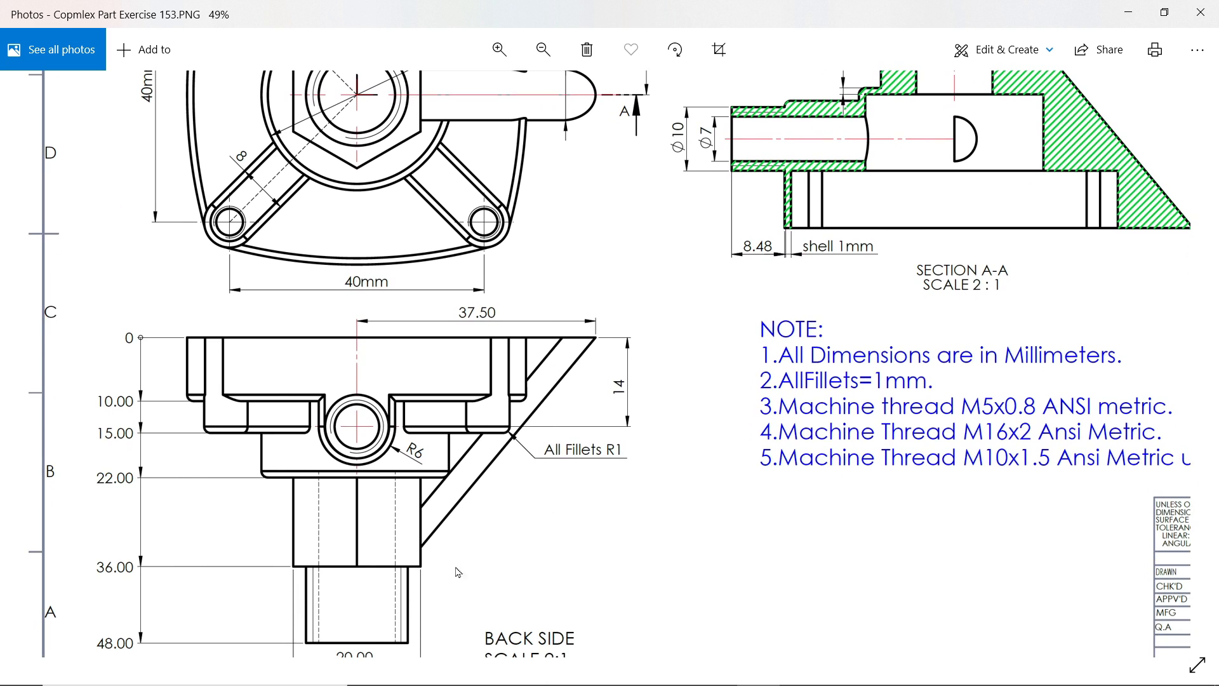
mouse_move(588, 401)
left_mouse_down()
mouse_move(591, 489)
mouse_move(593, 339)
mouse_move(528, 443)
mouse_move(515, 508)
left_mouse_up()
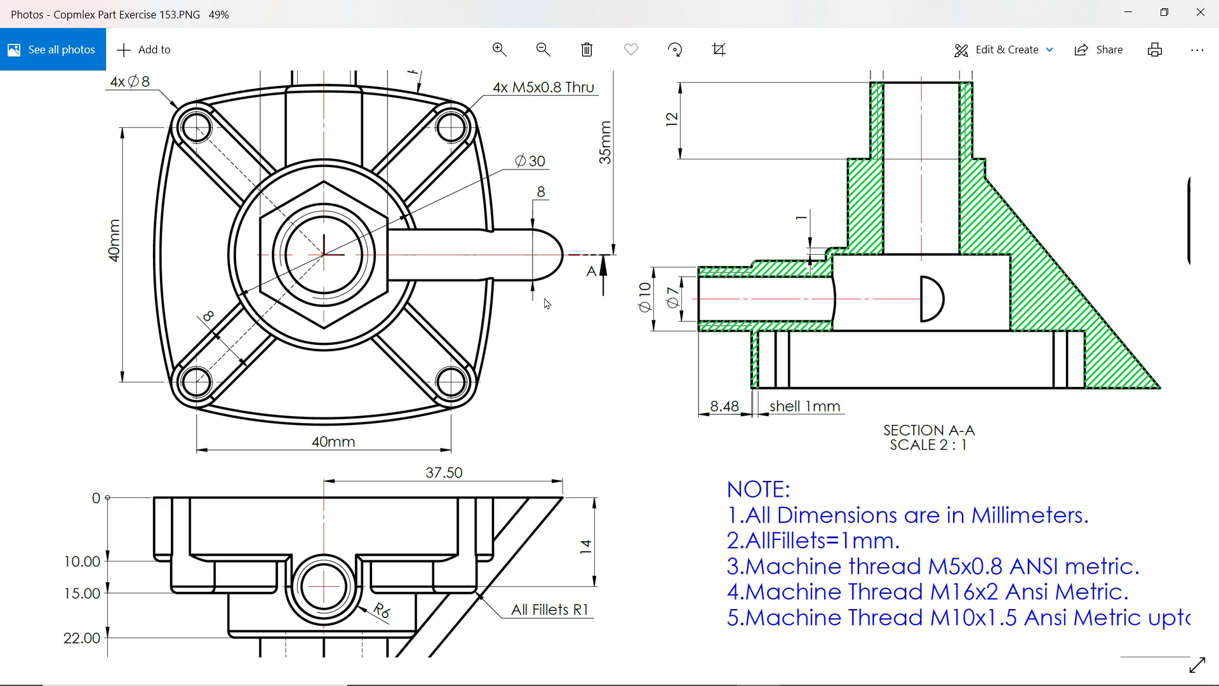
left_click_drag(570, 383, 586, 310)
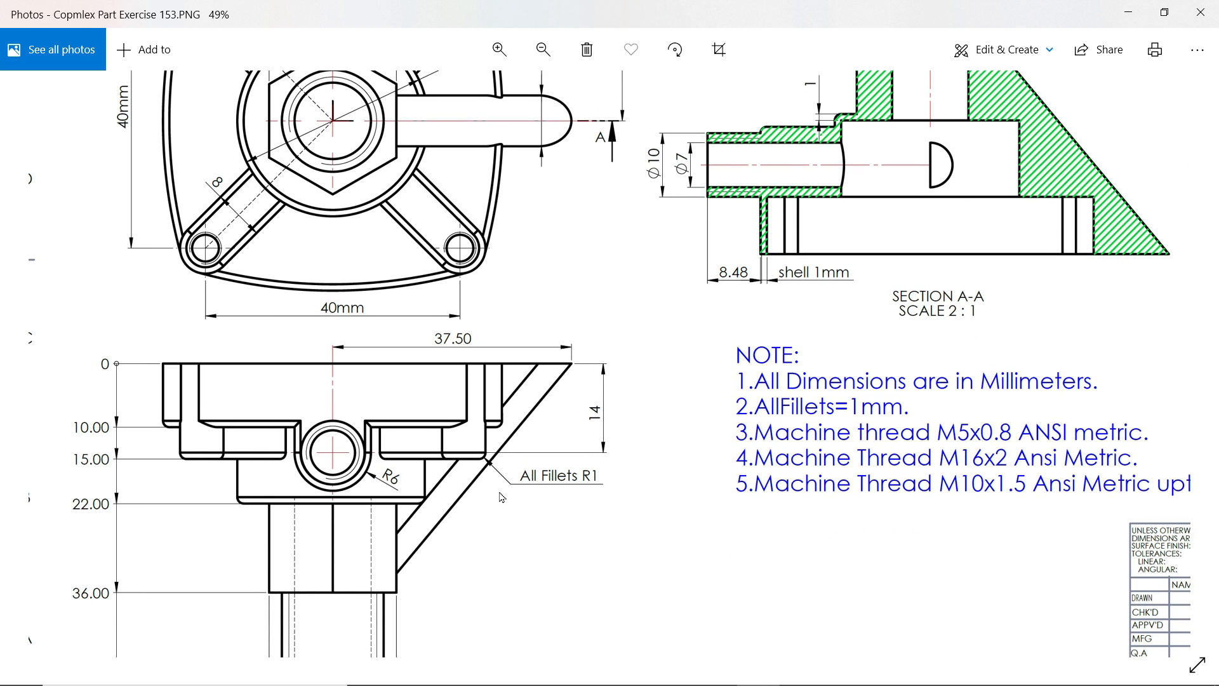
left_click(1129, 14)
Switch back to SOLIDWORKS and sketch a 12 mm diameter circle centred on the origin on the upper cylinder's top face.
middle_click_drag(759, 400, 675, 353)
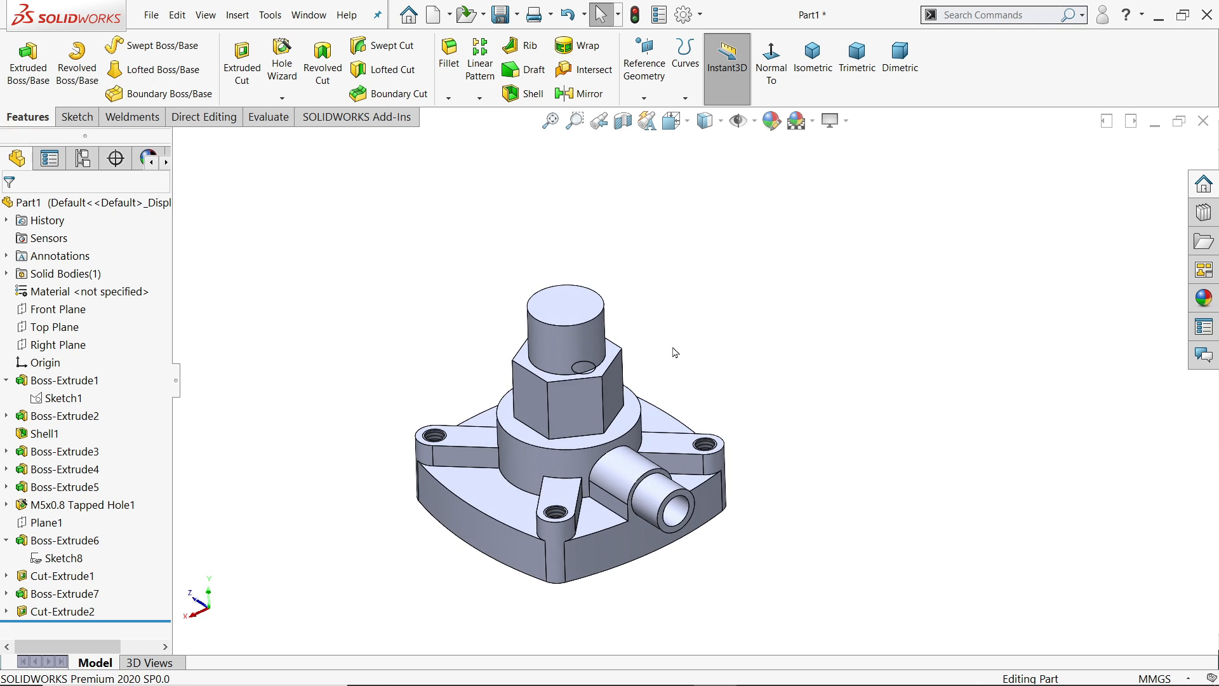
left_click(575, 307)
left_click(627, 268)
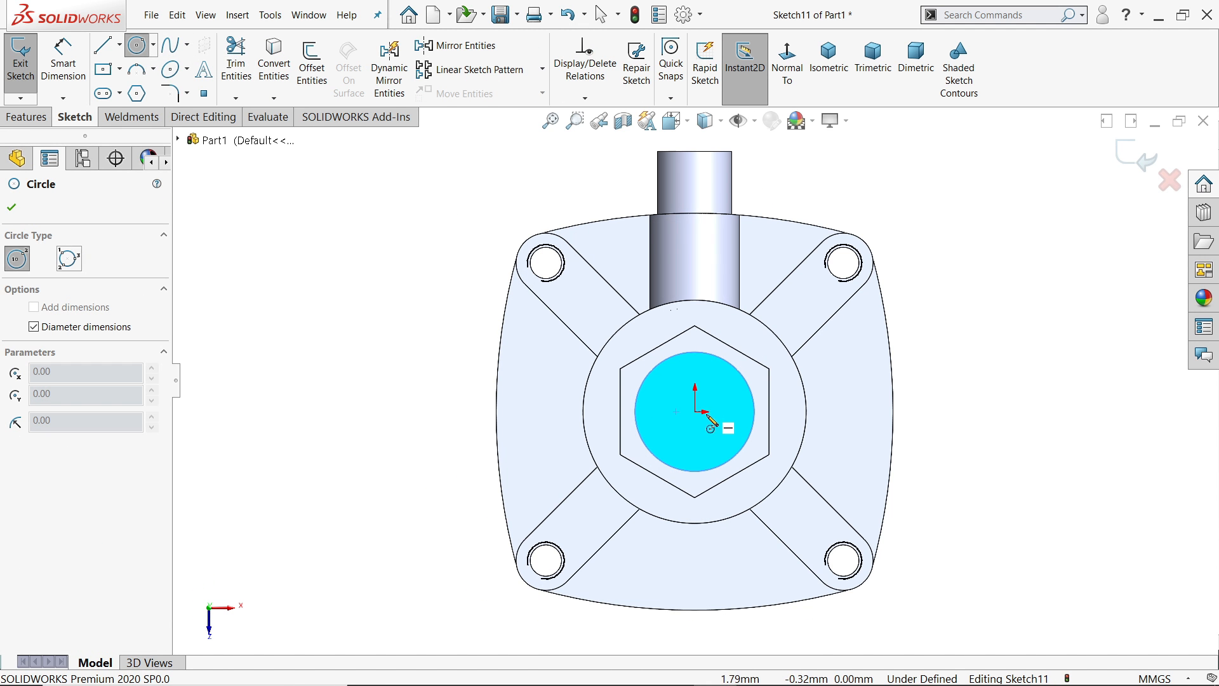
left_click(695, 412)
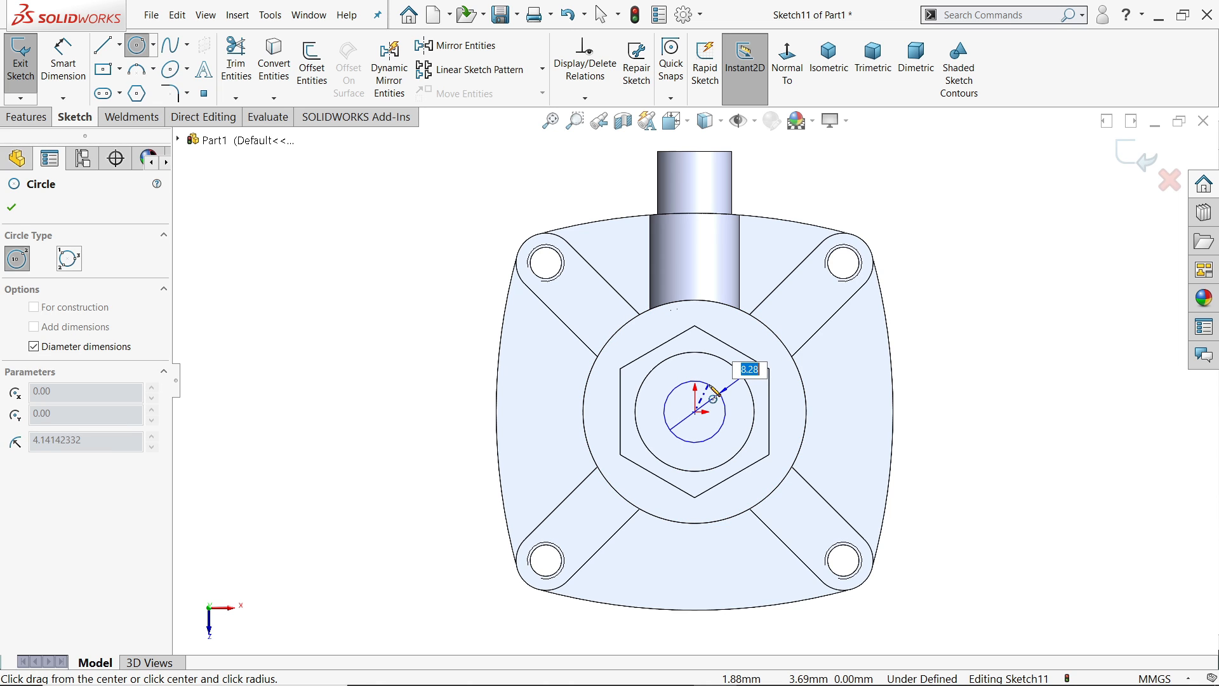
type("12")
key("Return")
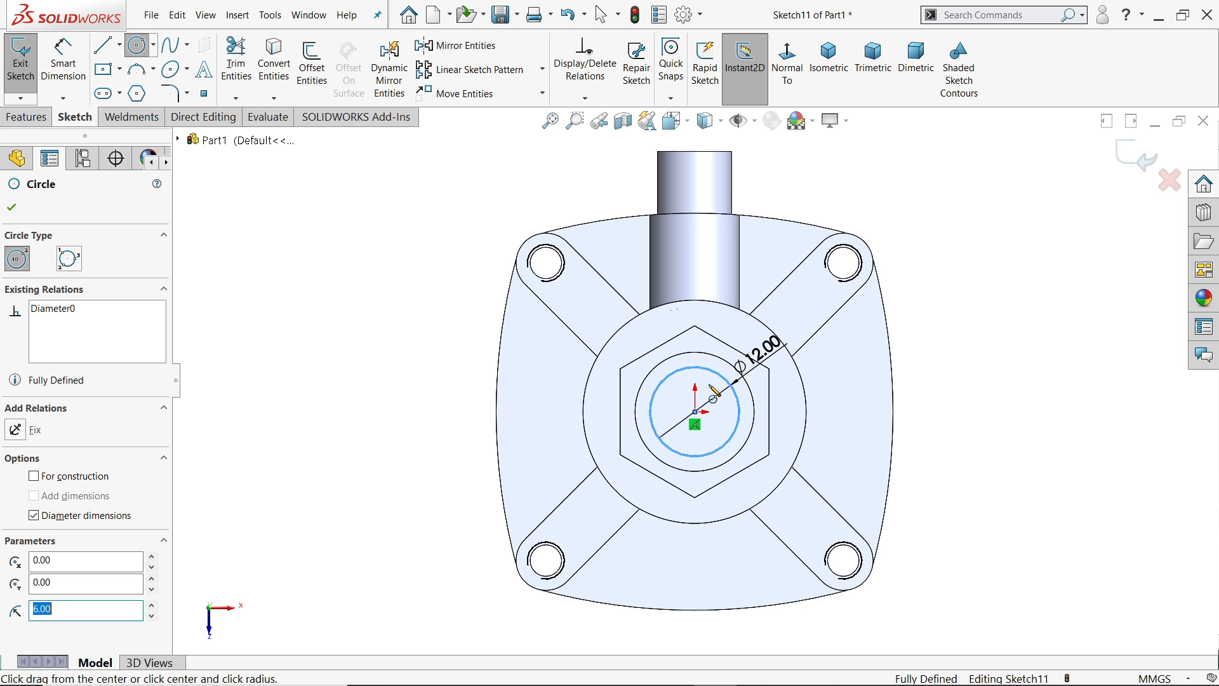
Cut-extrude the 12 mm circle down through the upper cylinder and hexagon with the Up To Next end condition.
left_click(26, 117)
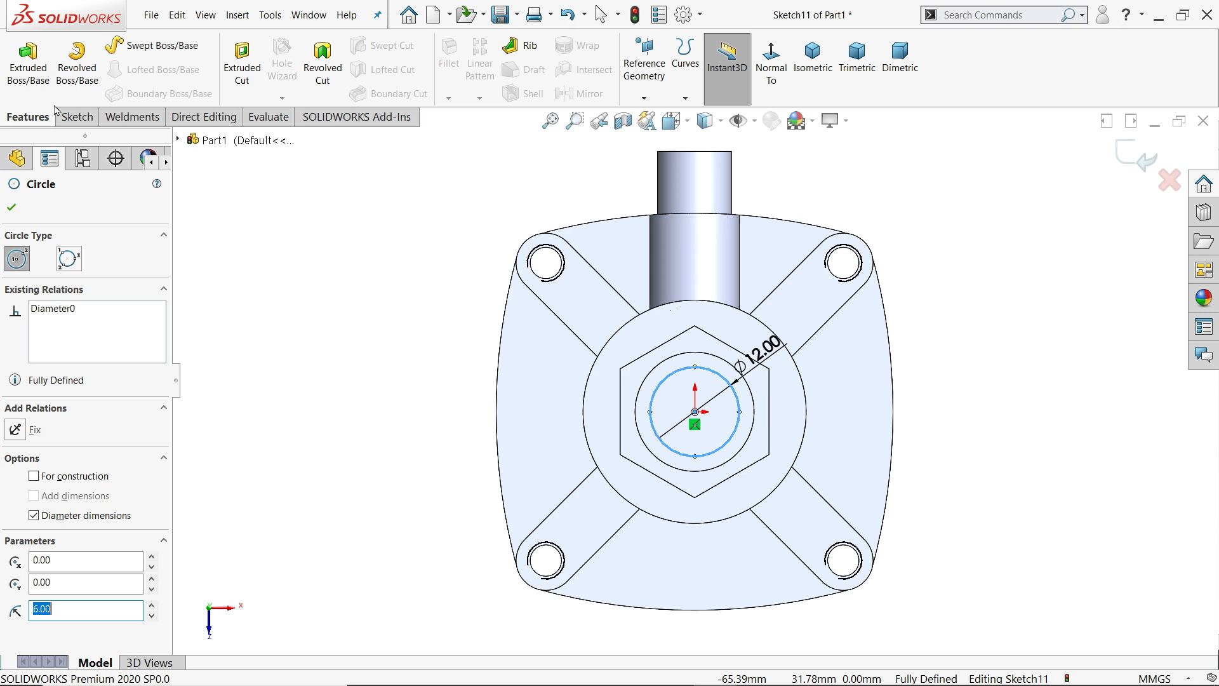
left_click(238, 73)
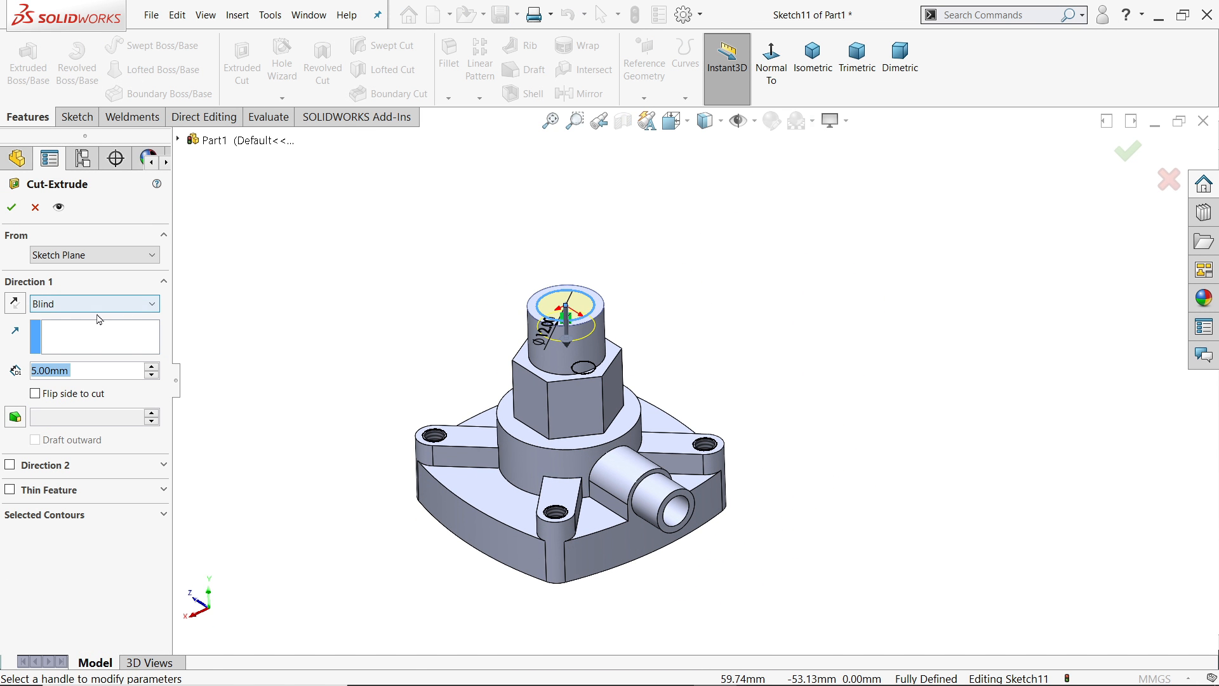
left_click(86, 303)
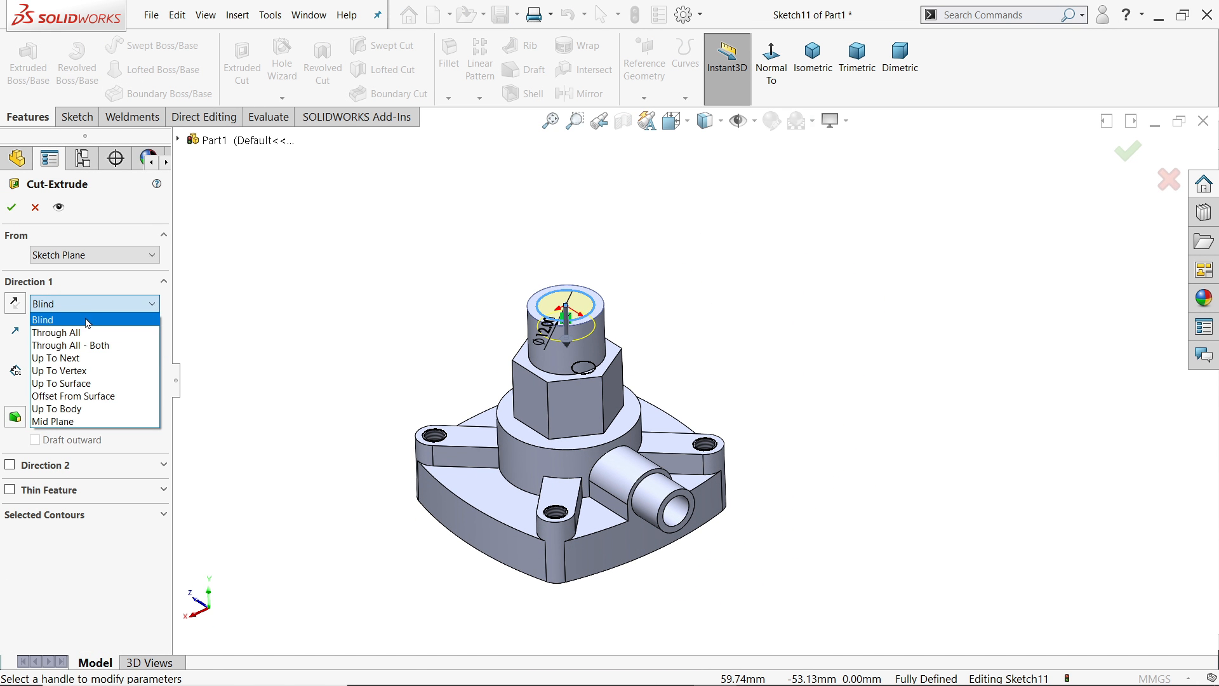
left_click(86, 358)
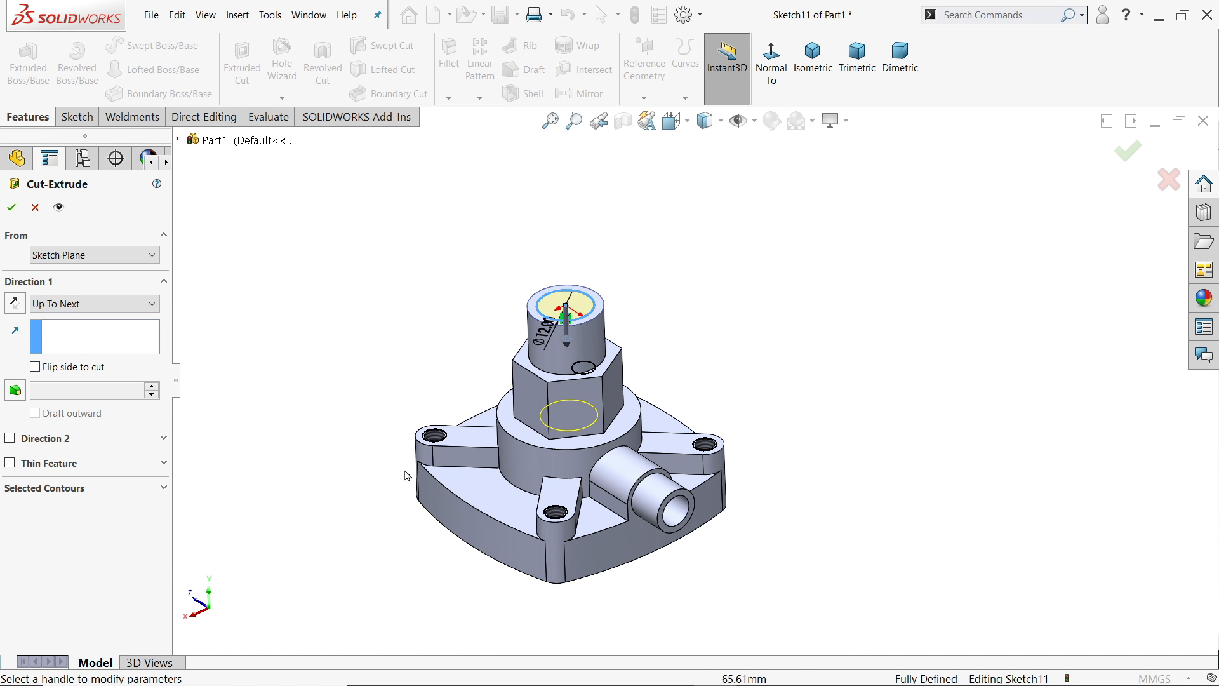
right_click(273, 371)
left_click(340, 353)
Set up a cosmetic thread on the upper cylinder's top outer edge, using ANSI Metric Machine Threads in size M16x2.0.
middle_click_drag(580, 465, 630, 461)
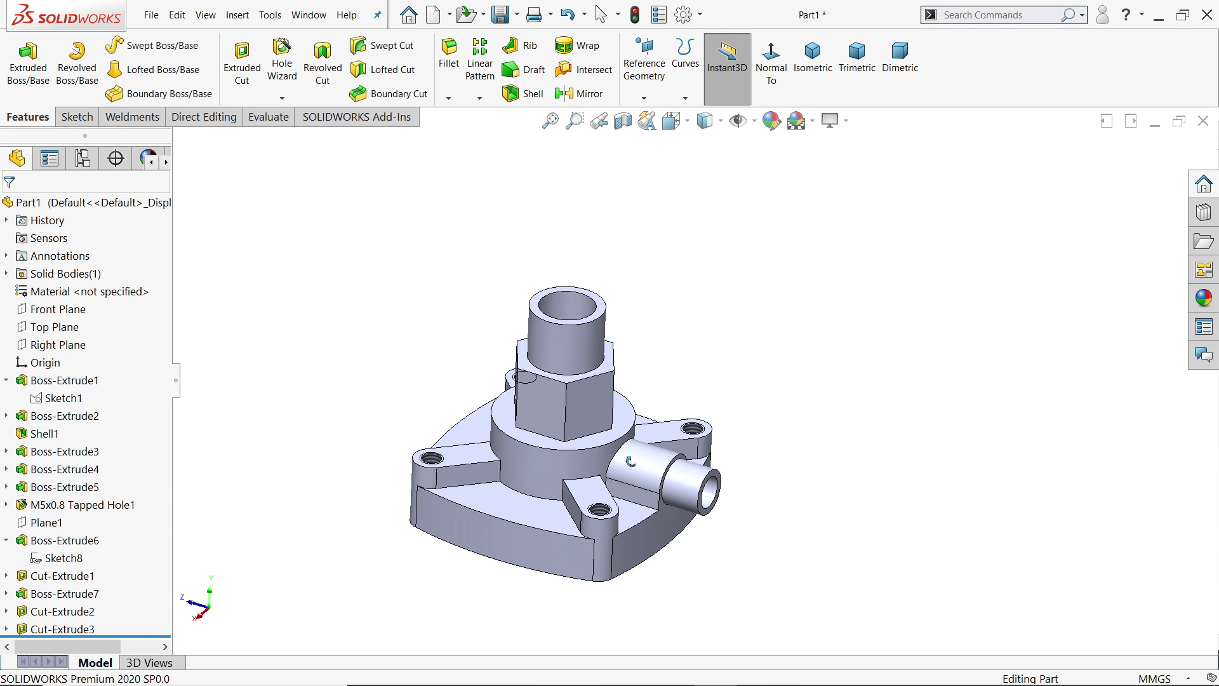
scroll(595, 382, "down", 3)
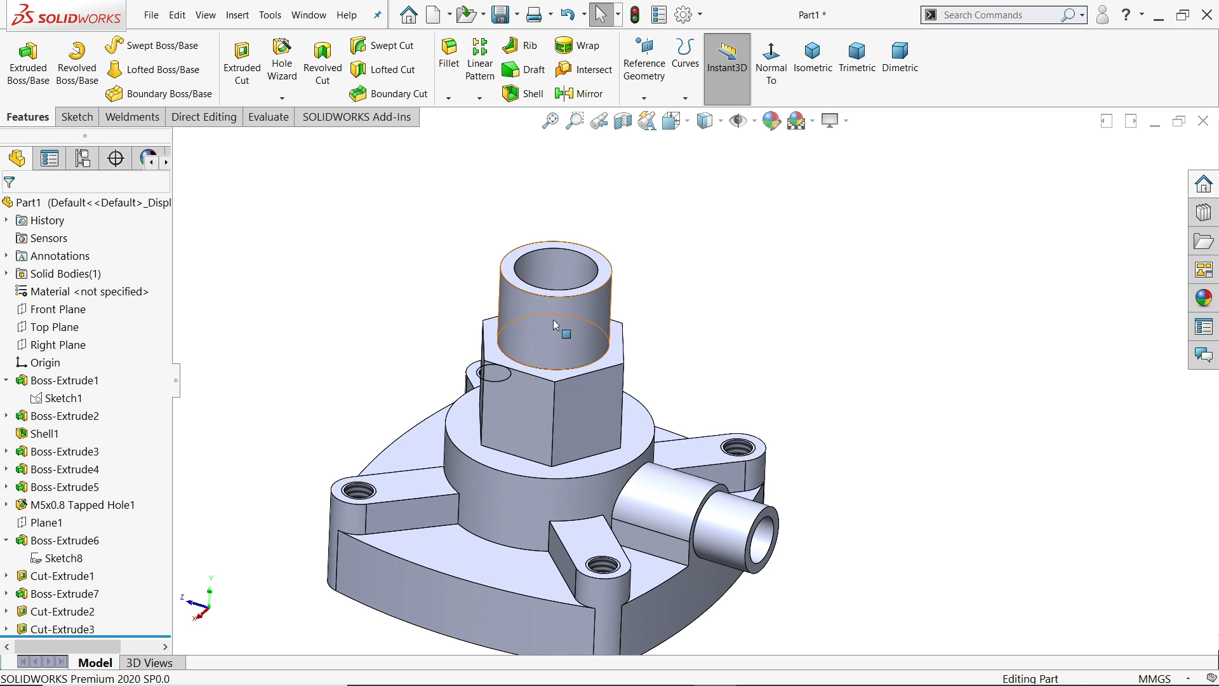
left_click(236, 14)
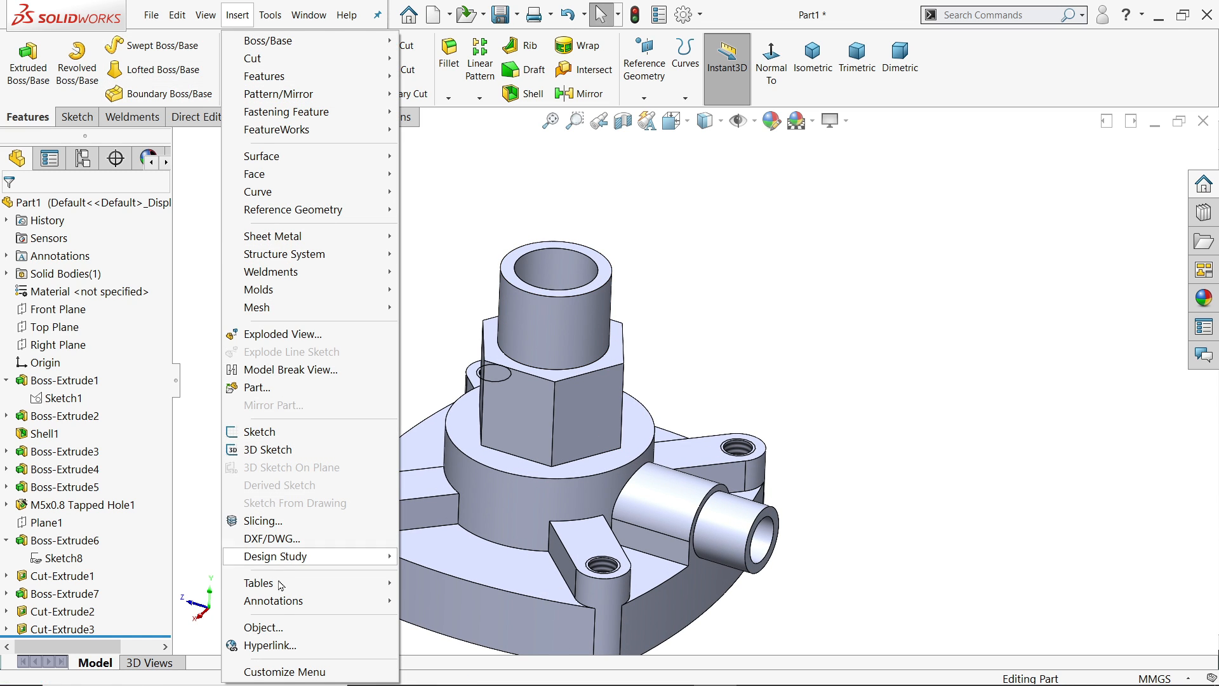
mouse_move(287, 603)
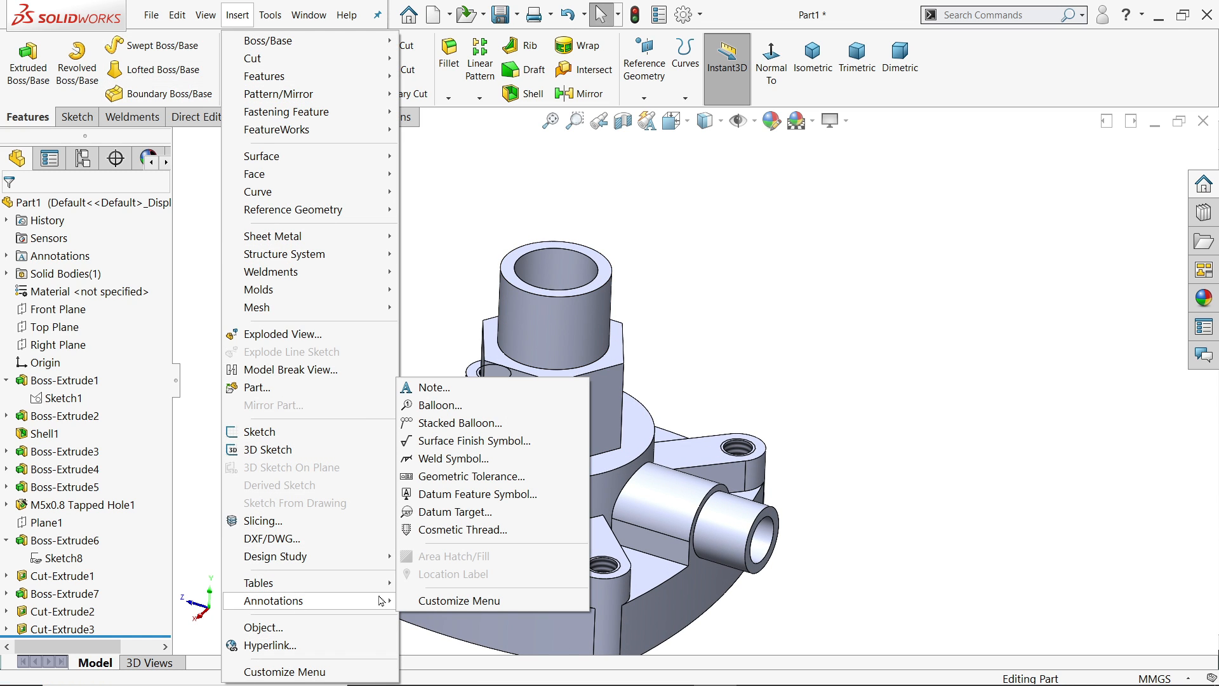
left_click(443, 530)
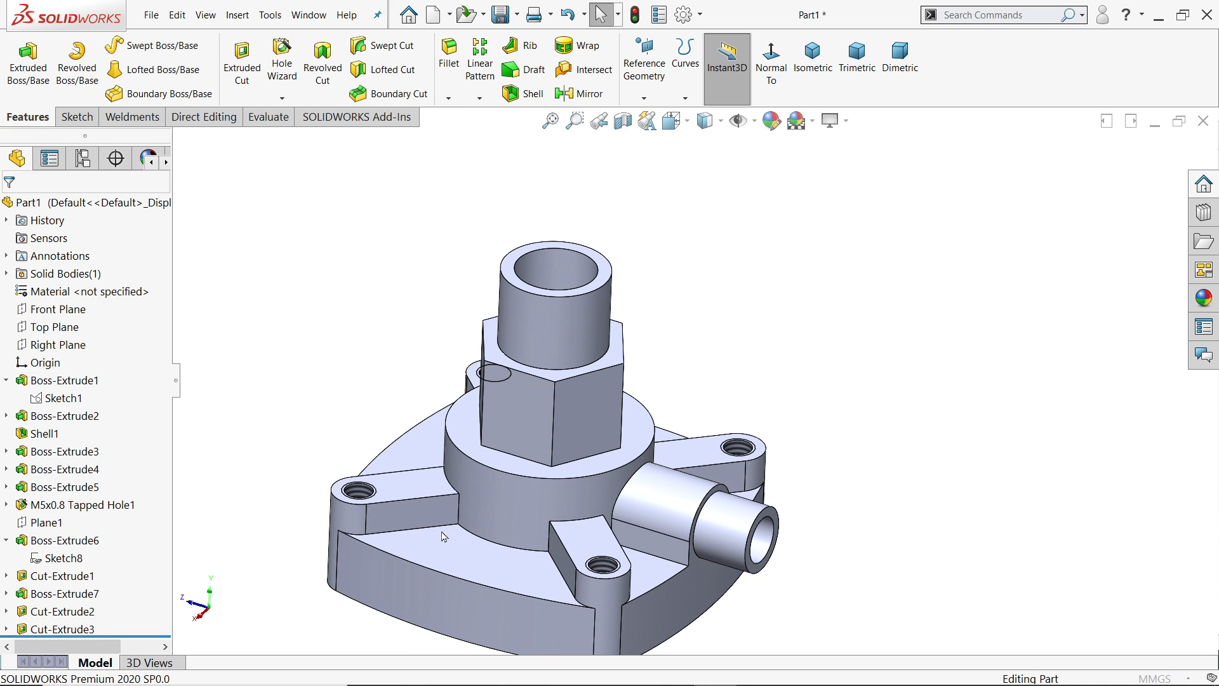
left_click(588, 292)
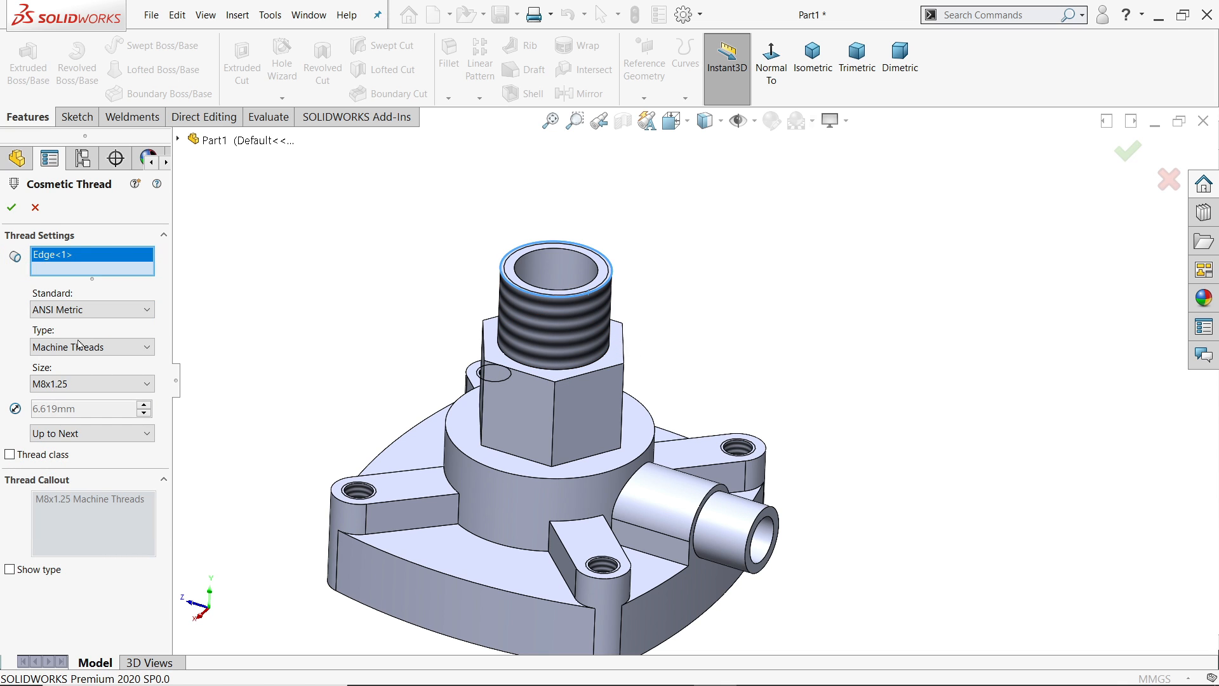
left_click(71, 311)
left_click(71, 310)
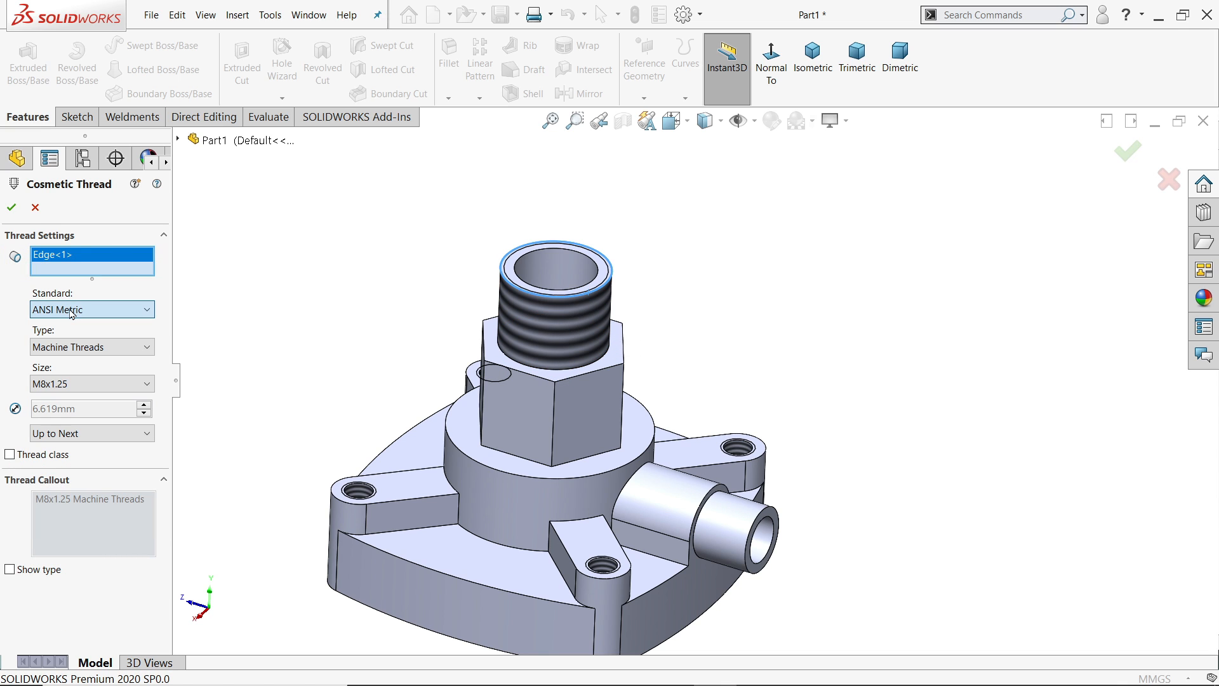
left_click(61, 385)
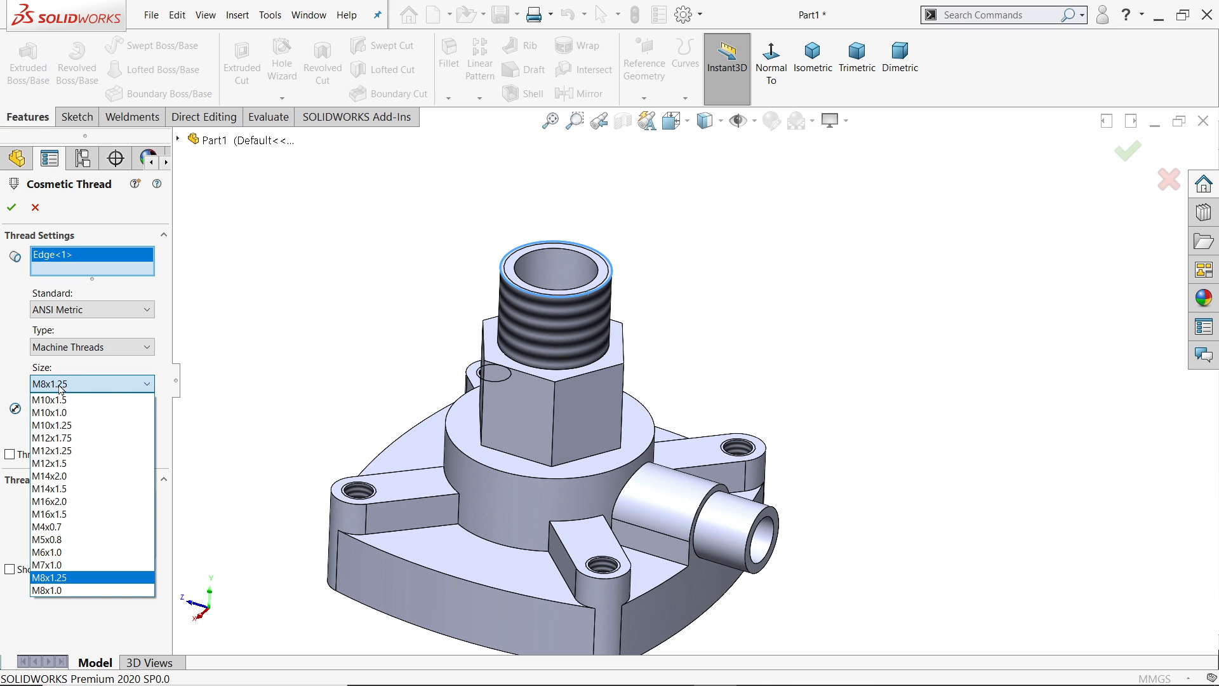
left_click(64, 503)
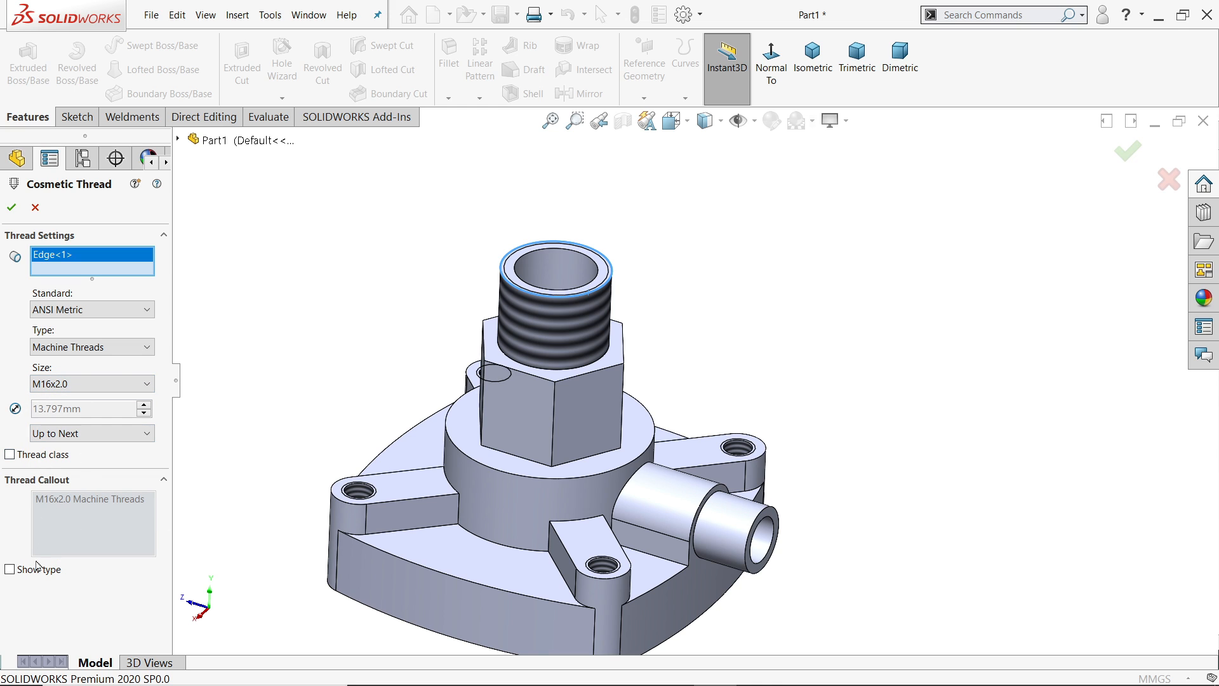
Try the Show type option and thread class 1A for the M16x2.0 thread callout, leaving both turned off.
left_click(10, 571)
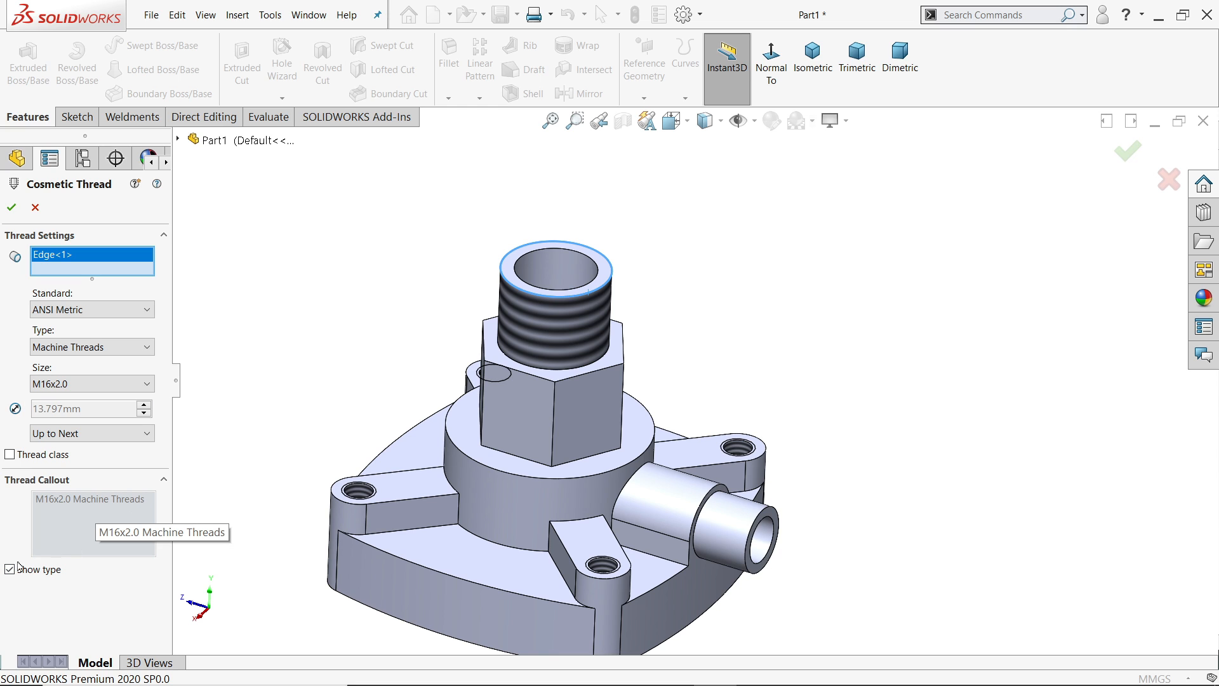
left_click(18, 567)
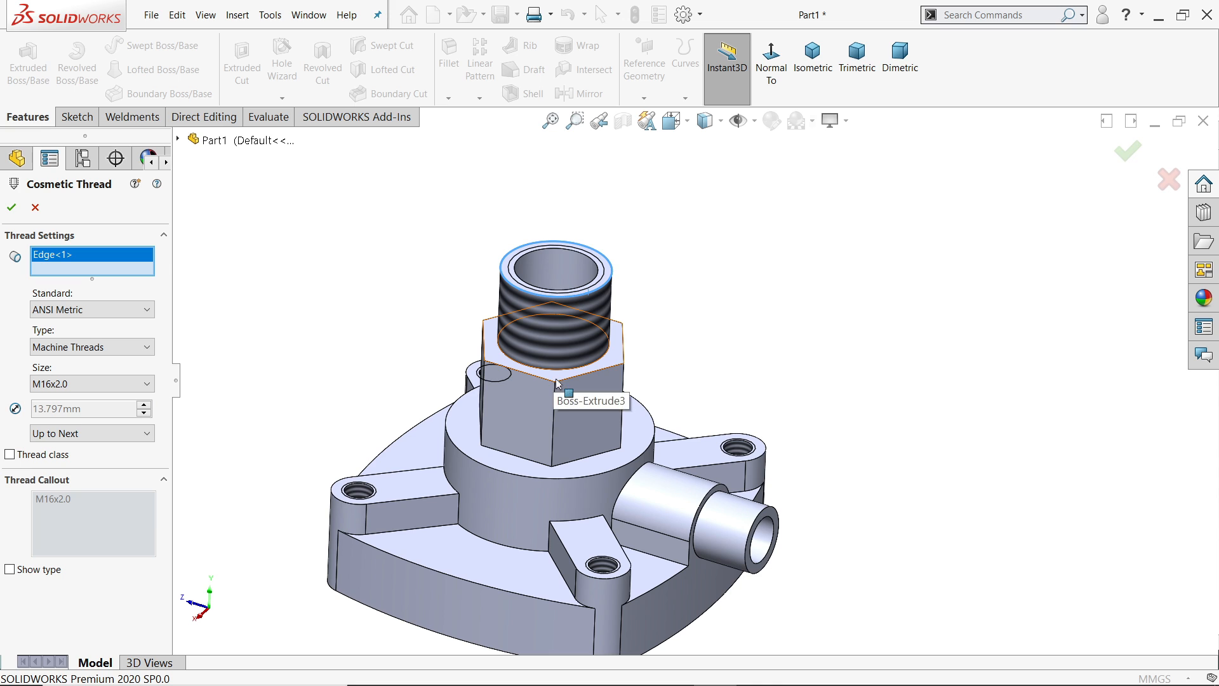
left_click(11, 454)
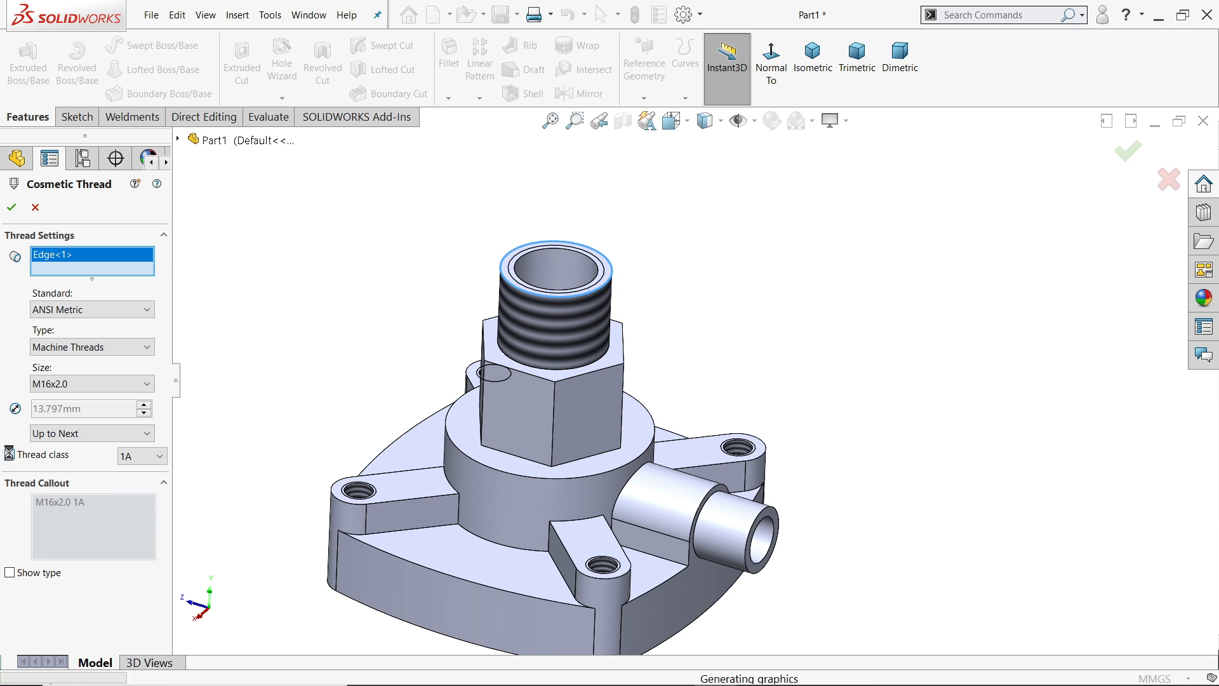
left_click(134, 459)
left_click(141, 467)
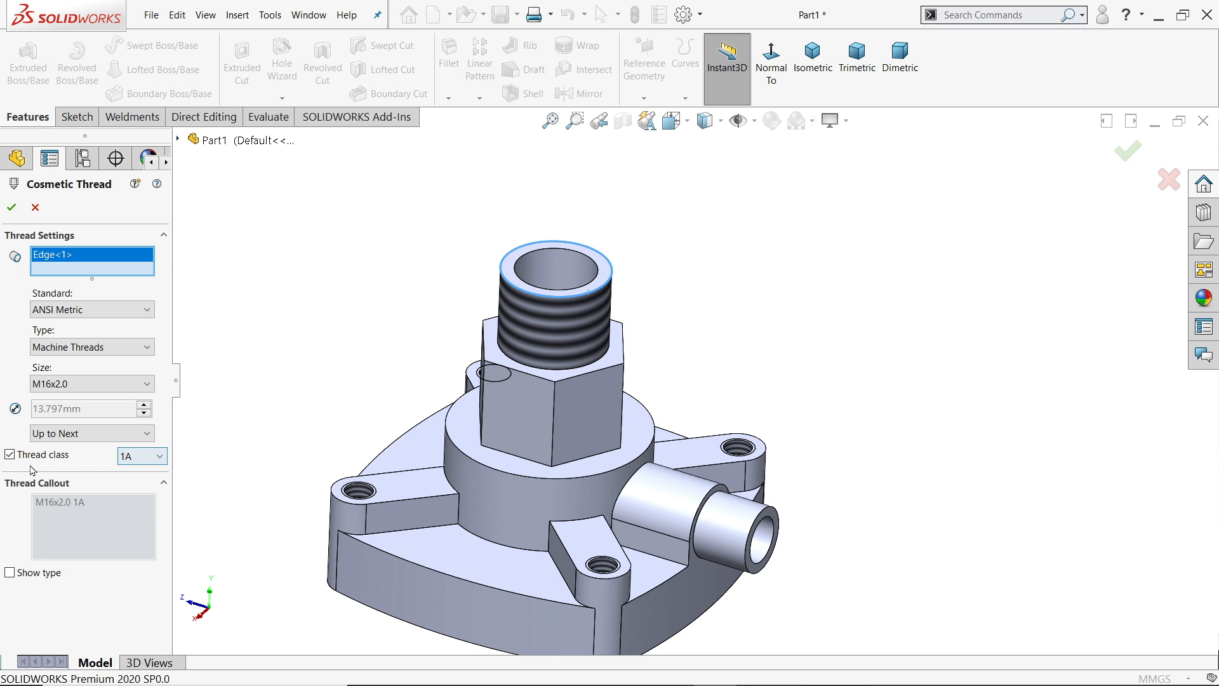
left_click(10, 454)
Apply the M16x2.0 cosmetic thread to the upper cylinder.
left_click(12, 208)
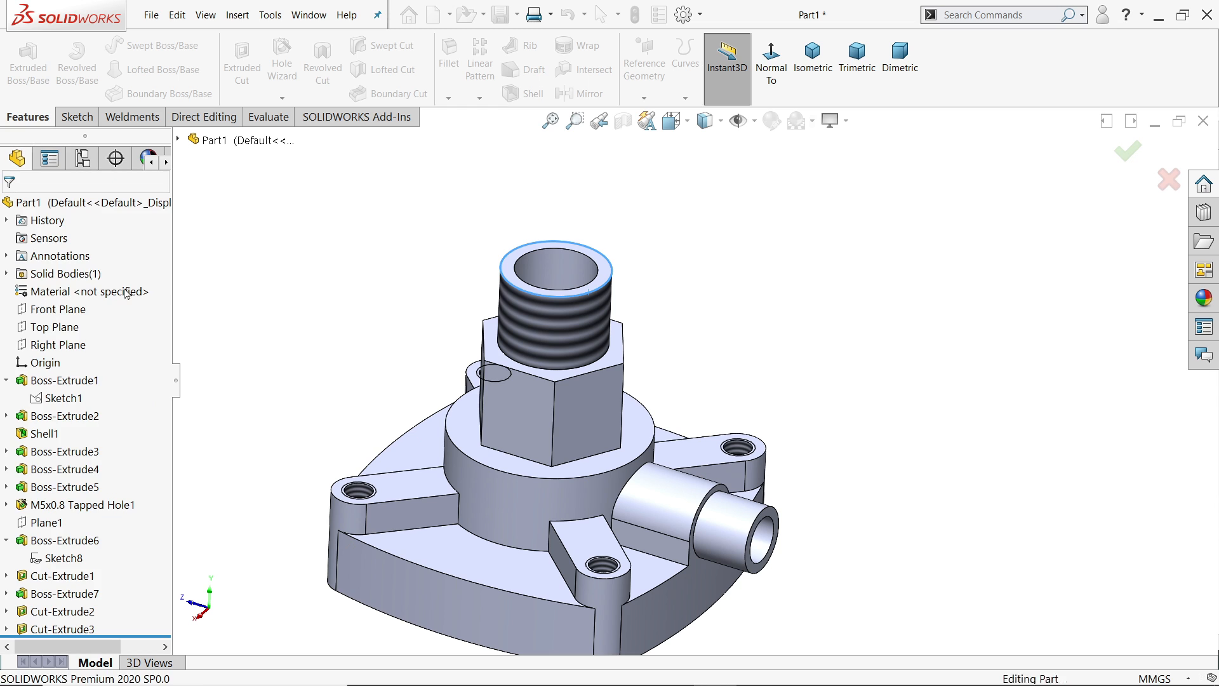
Add an ANSI Metric Machine Threads cosmetic thread of size M10x1.5, Up to Next, from the side cylinder's outer end edge.
left_click(237, 14)
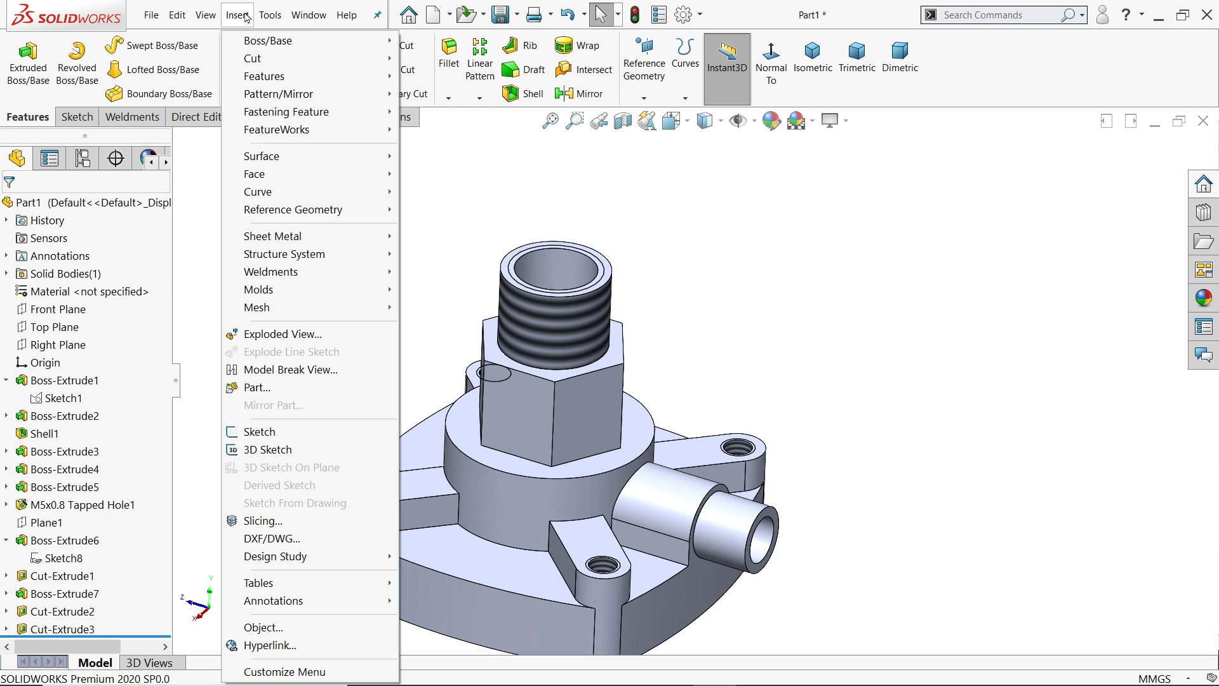
mouse_move(395, 600)
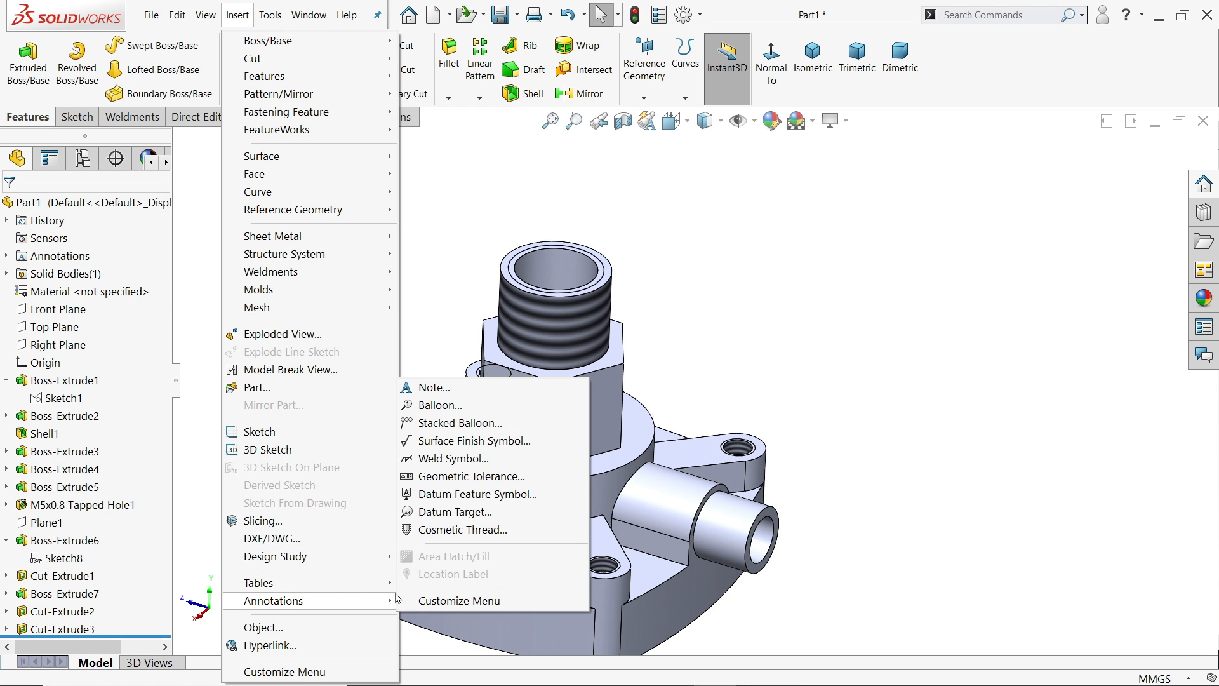
left_click(462, 529)
scroll(755, 559, "down", 5)
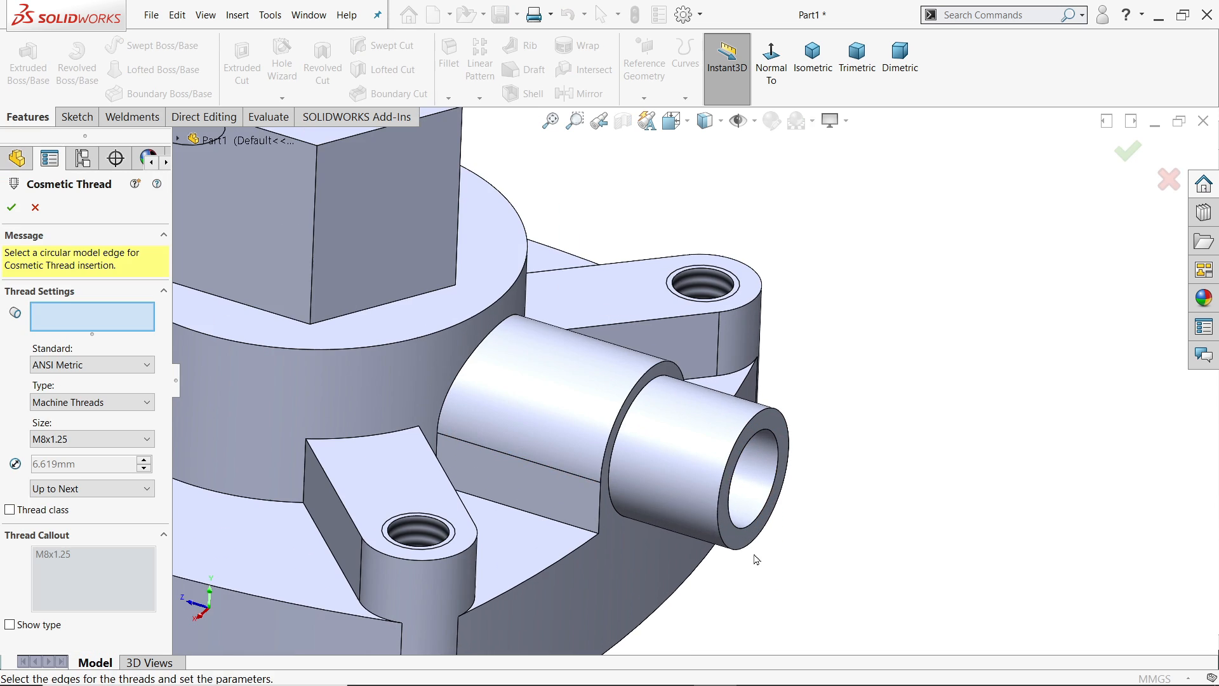
left_click(719, 506)
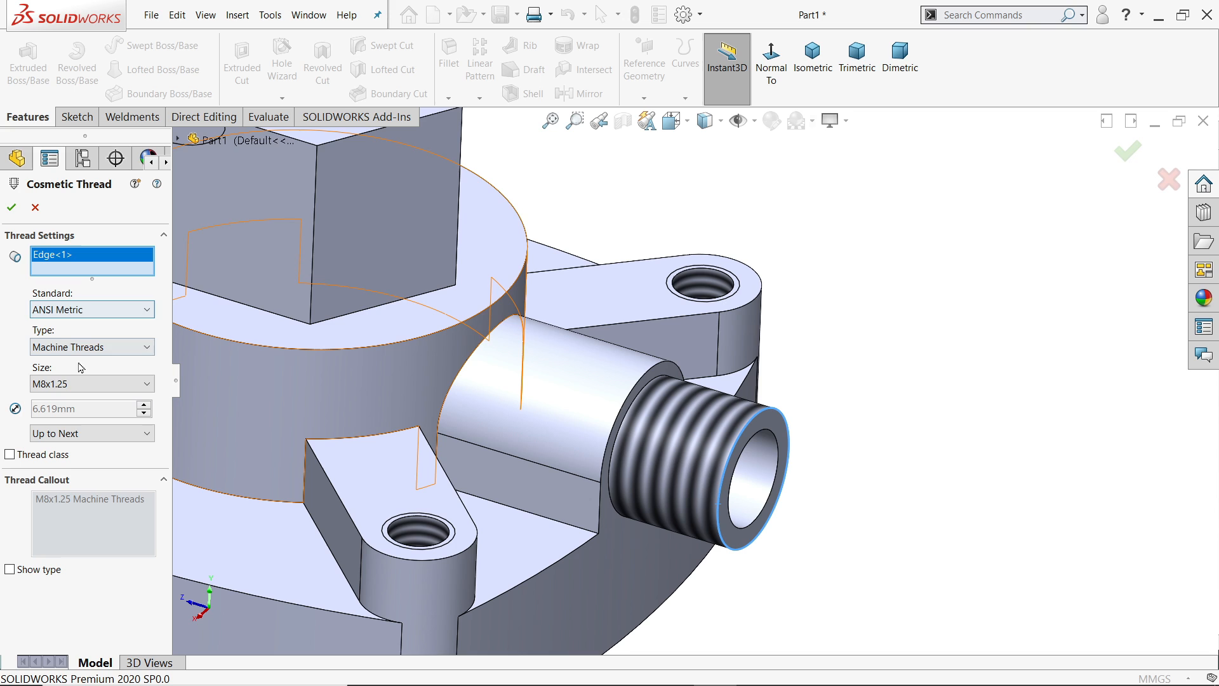
left_click(64, 385)
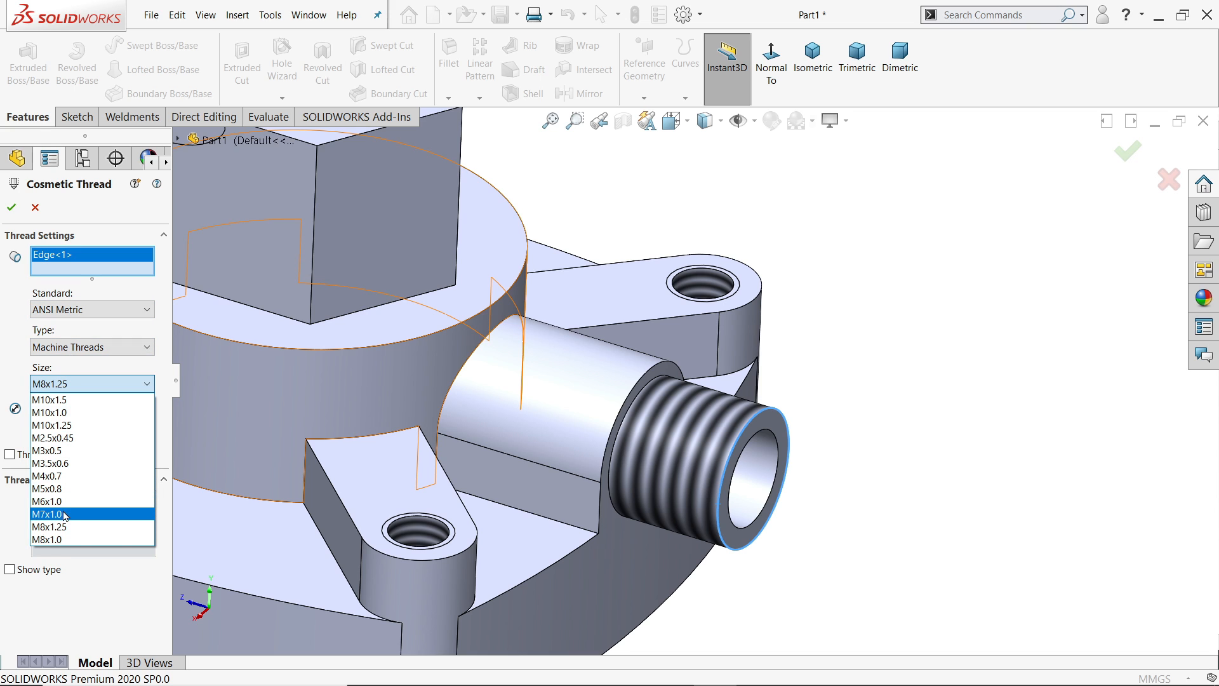
left_click(62, 400)
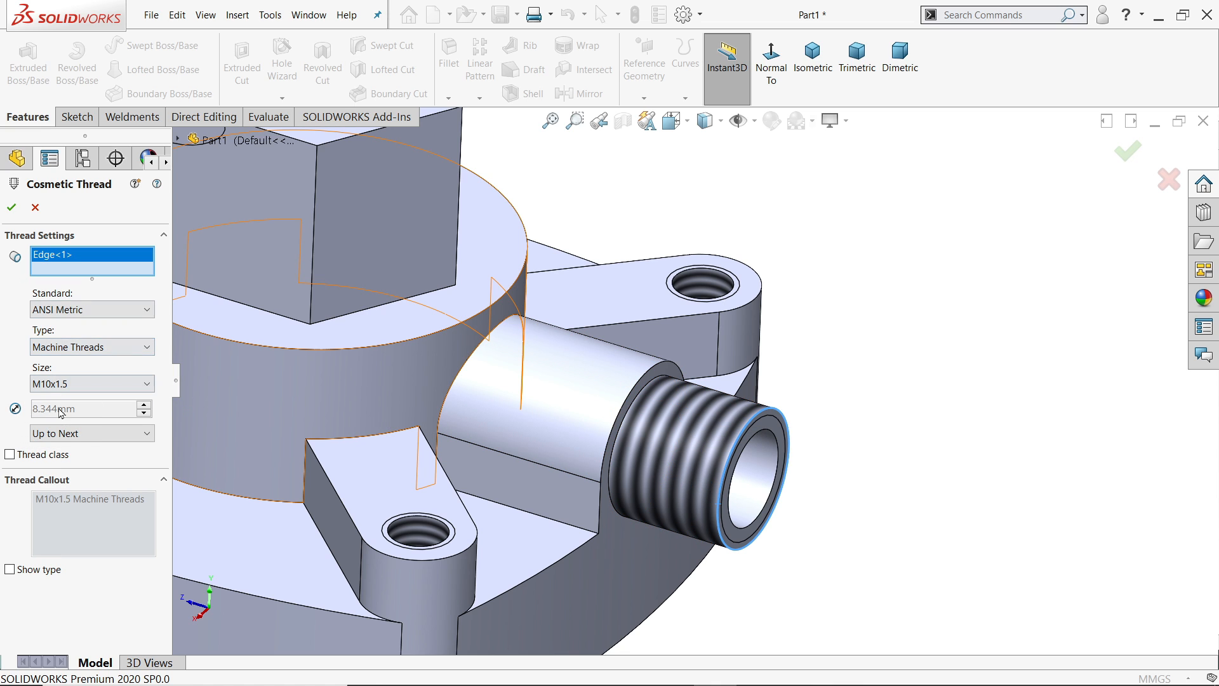
left_click(11, 207)
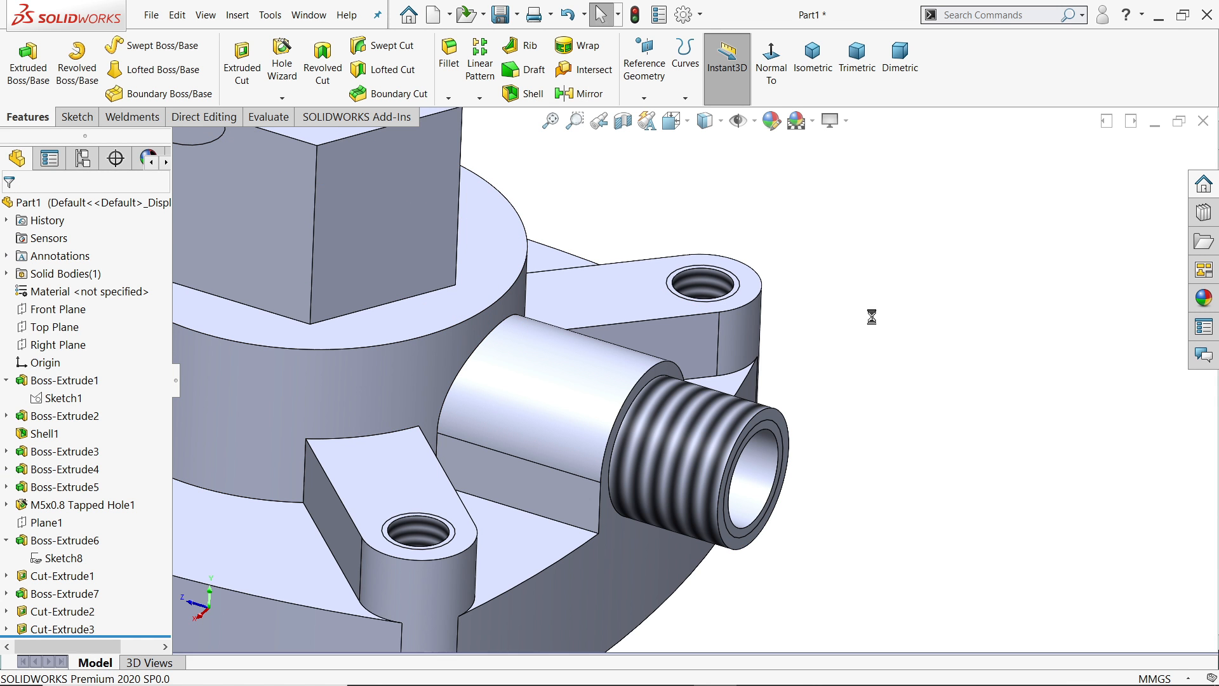
Review the part in isometric view and examine the diagonal rib's dimensions on the reference drawing in Photos.
scroll(850, 356, "up", 3)
scroll(820, 386, "up", 3)
middle_click_drag(820, 385, 794, 210)
left_click(812, 54)
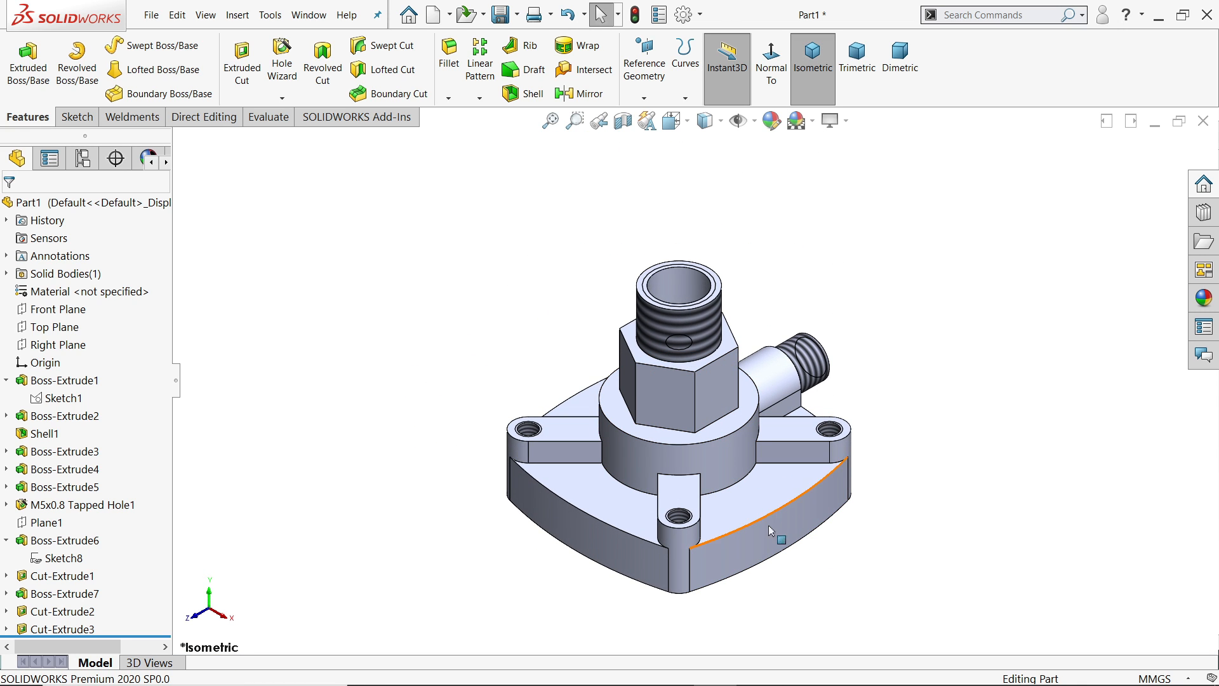
key("alt+Tab")
scroll(483, 501, "up", 4)
left_click_drag(430, 496, 642, 409)
scroll(644, 414, "up", 5)
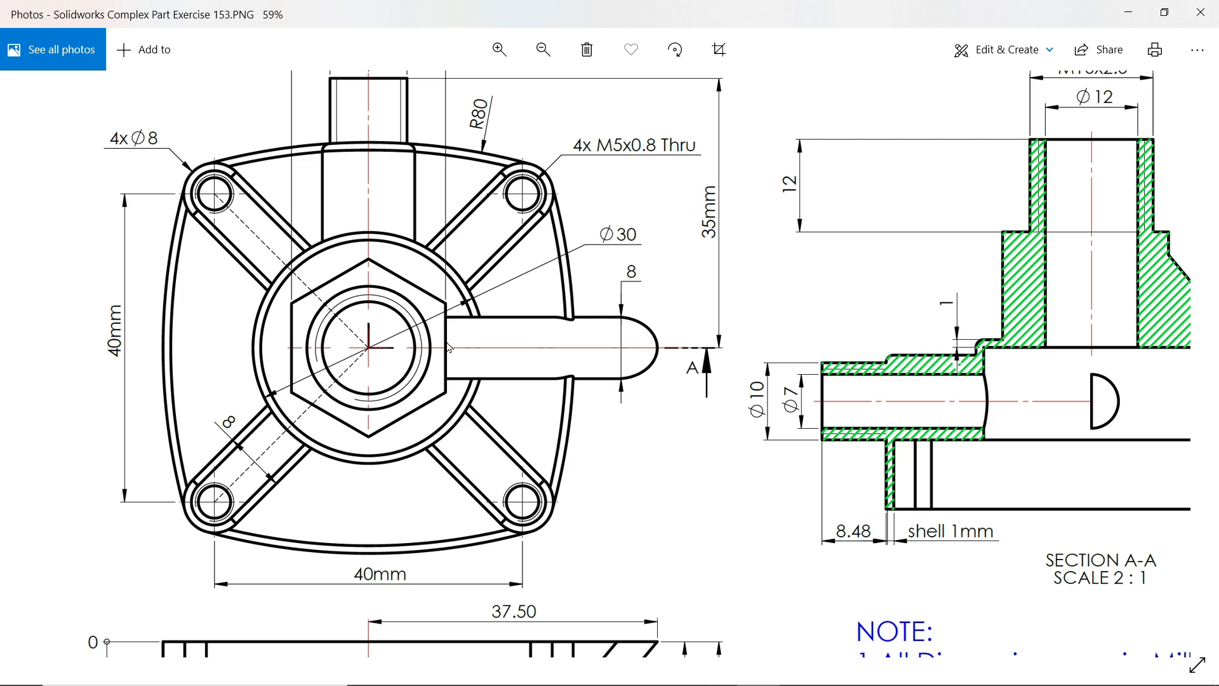
scroll(616, 511, "down", 5)
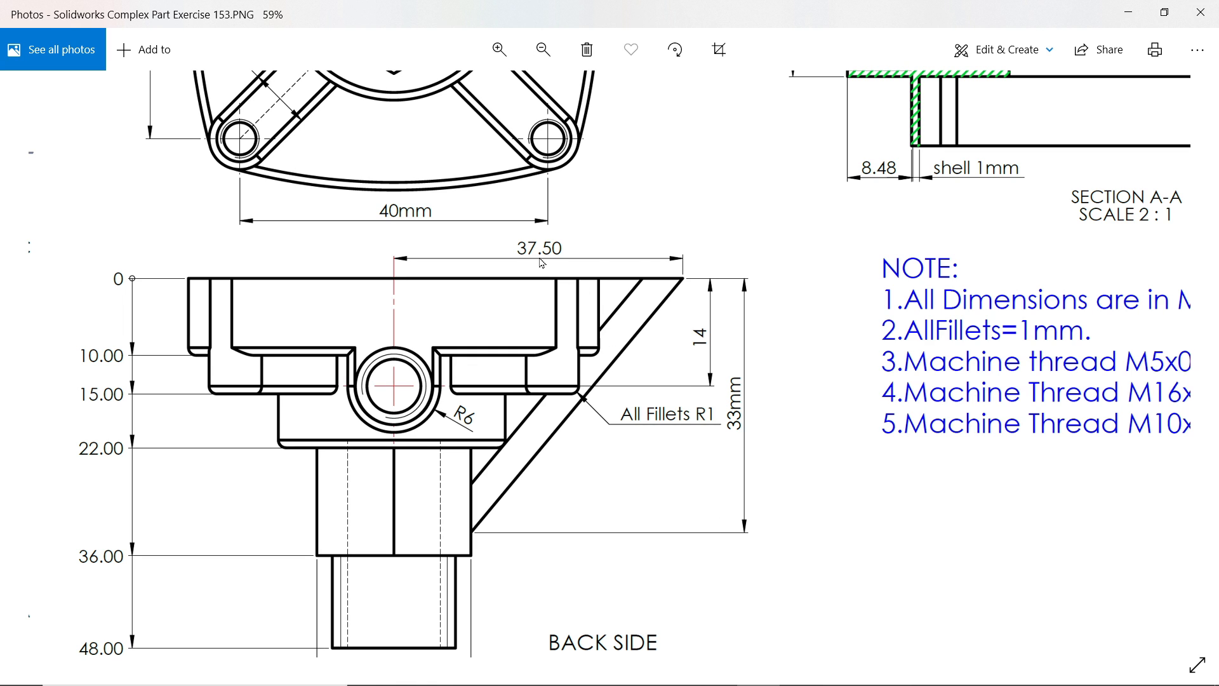
scroll(656, 165, "up", 4)
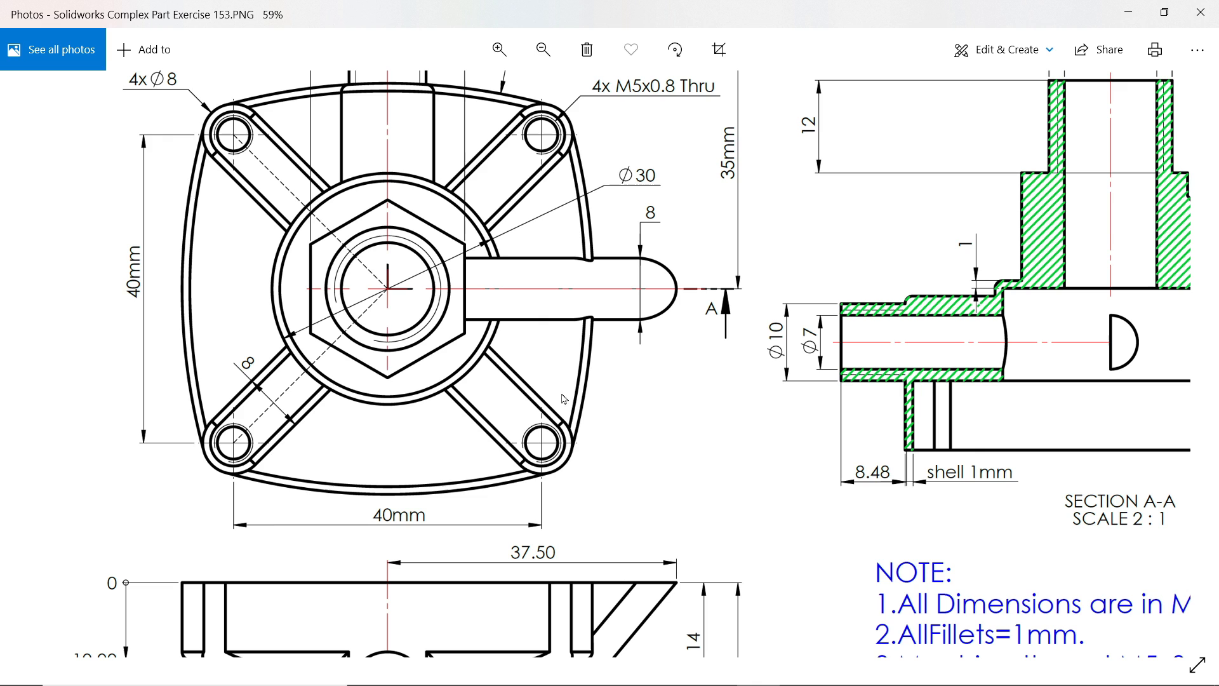
scroll(620, 370, "down", 3)
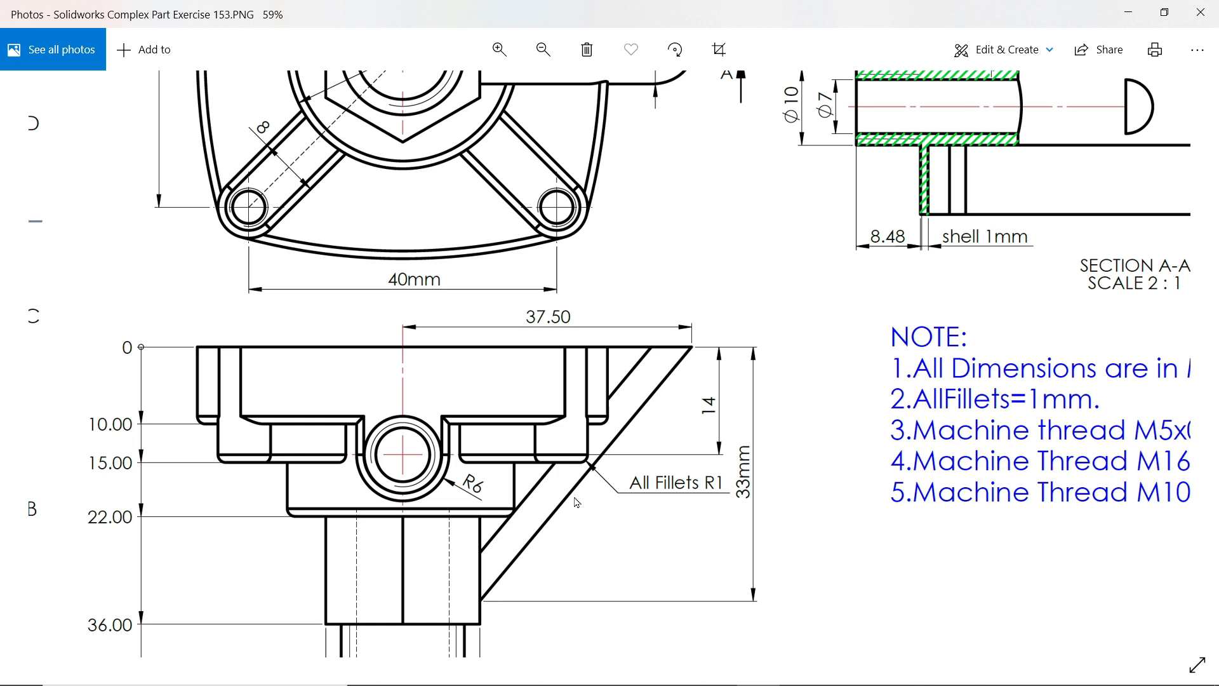
left_click_drag(577, 478, 573, 379)
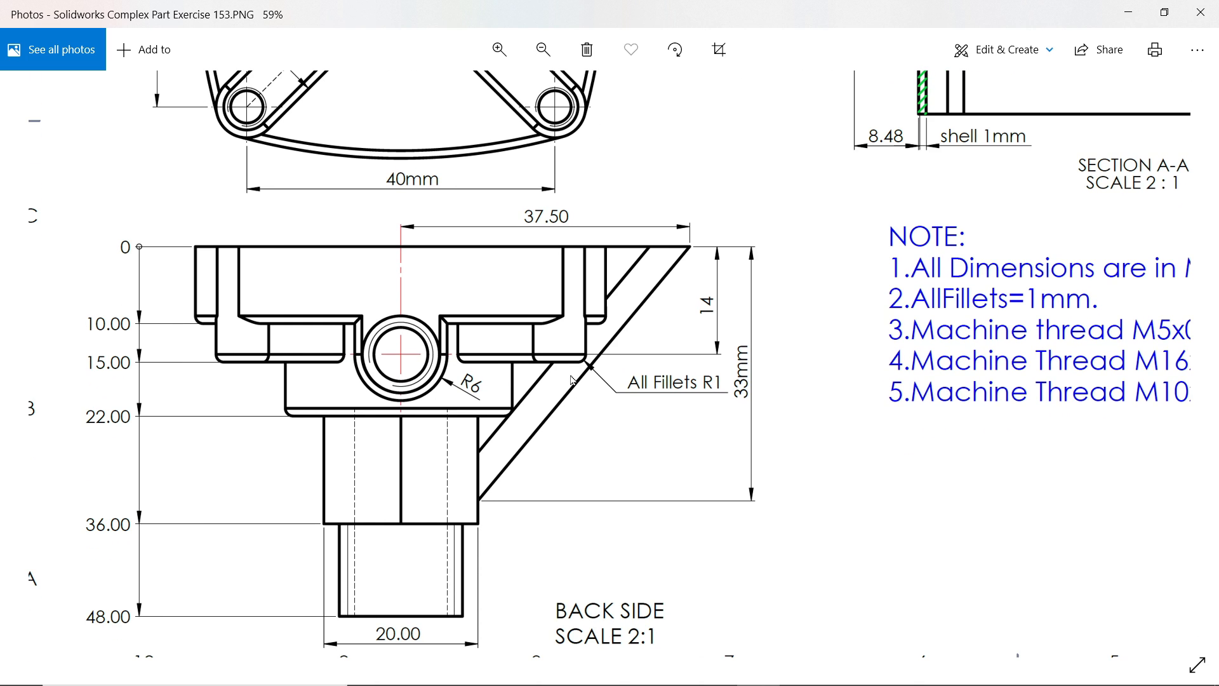
scroll(573, 381, "down", 3)
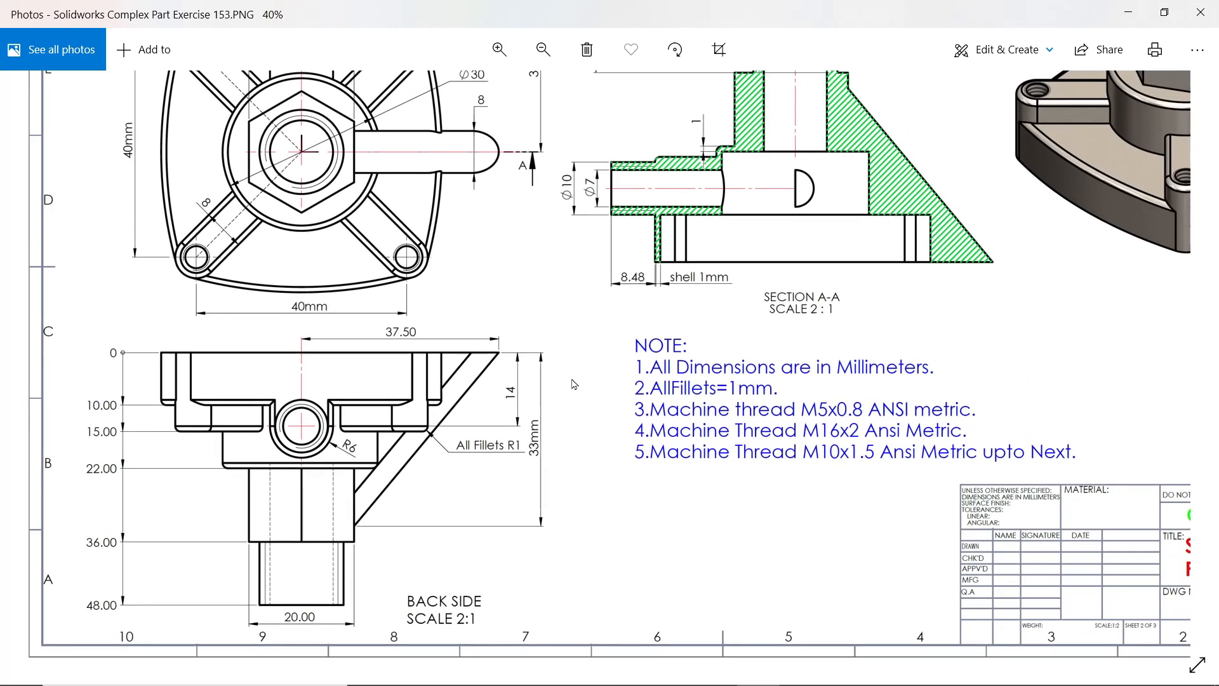
left_click(1133, 14)
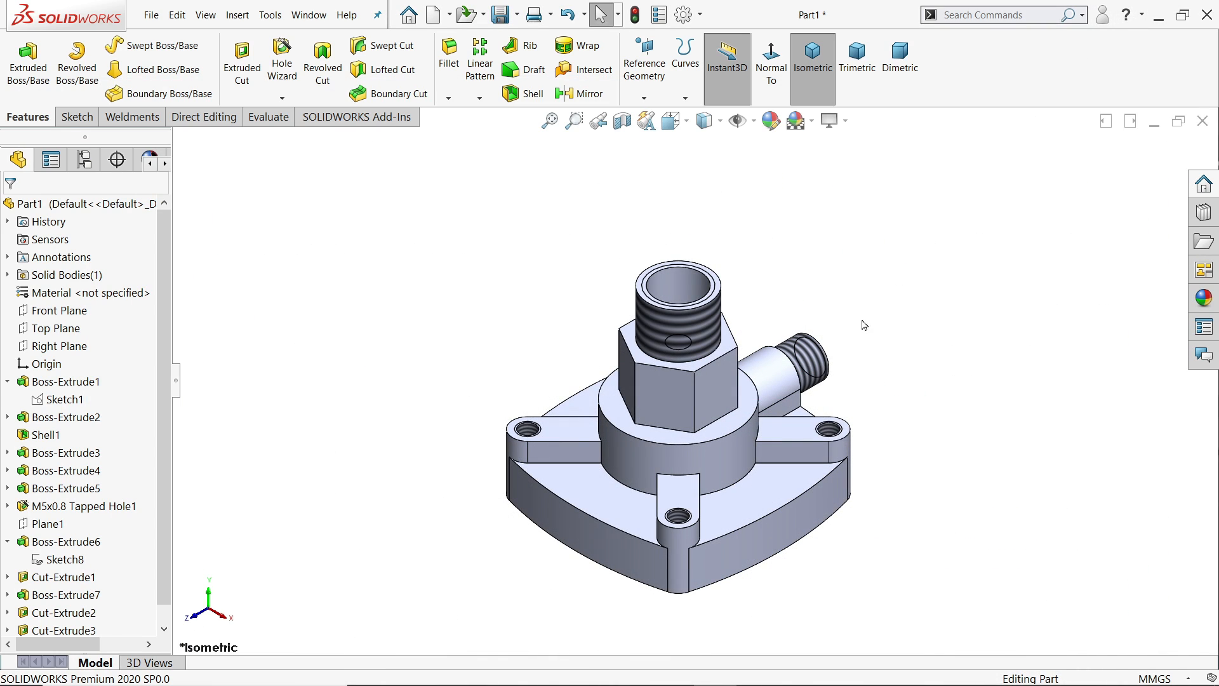
Sketch a diagonal line on the Front Plane from about 31 mm up on the hexagon's side edge outward to the base's bottom level.
left_click(78, 312)
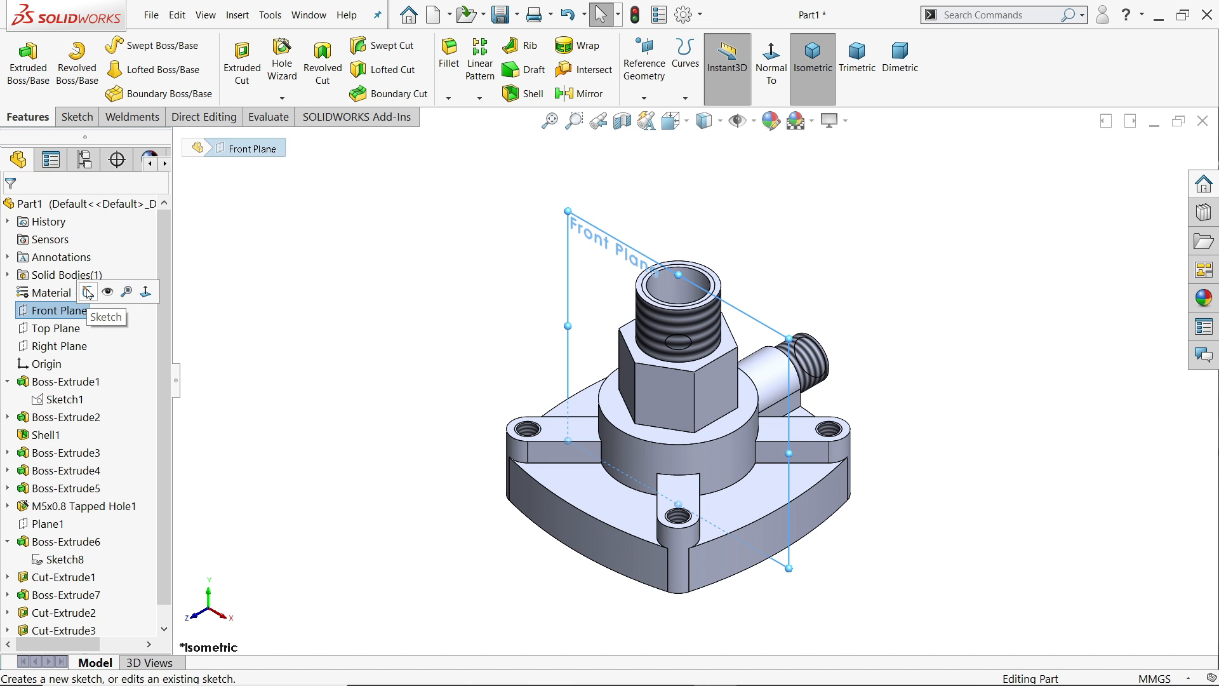
left_click(88, 292)
key("l")
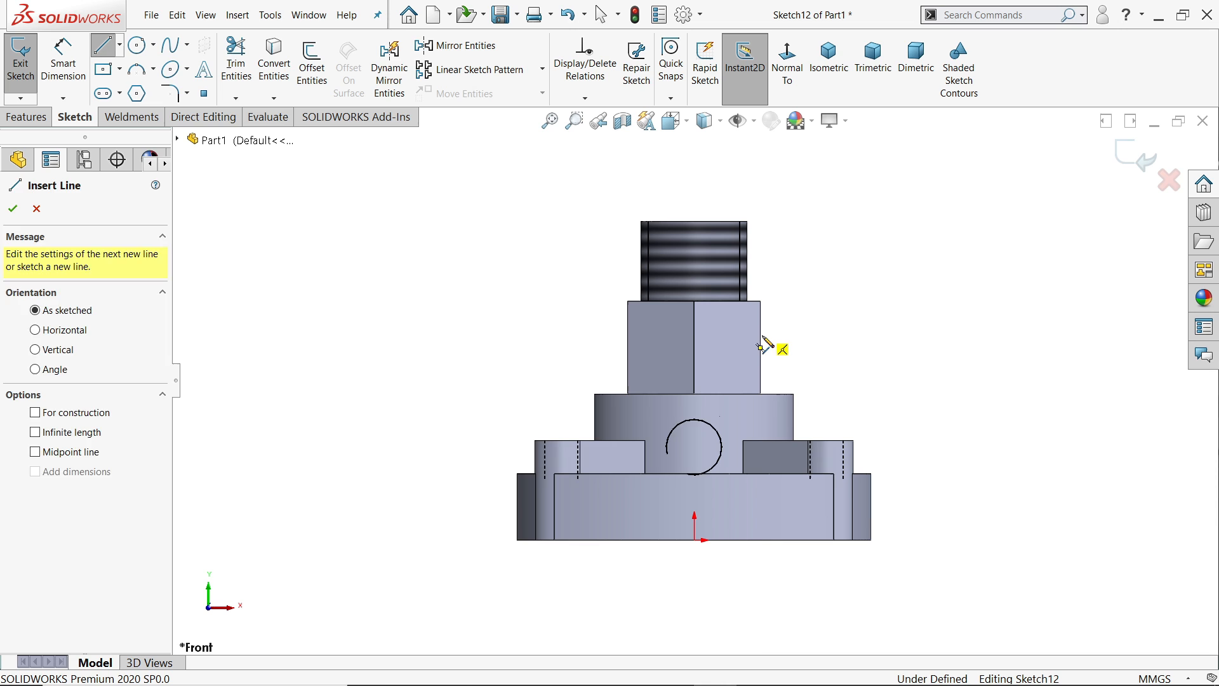
left_click_drag(761, 335, 938, 539)
right_click(970, 470)
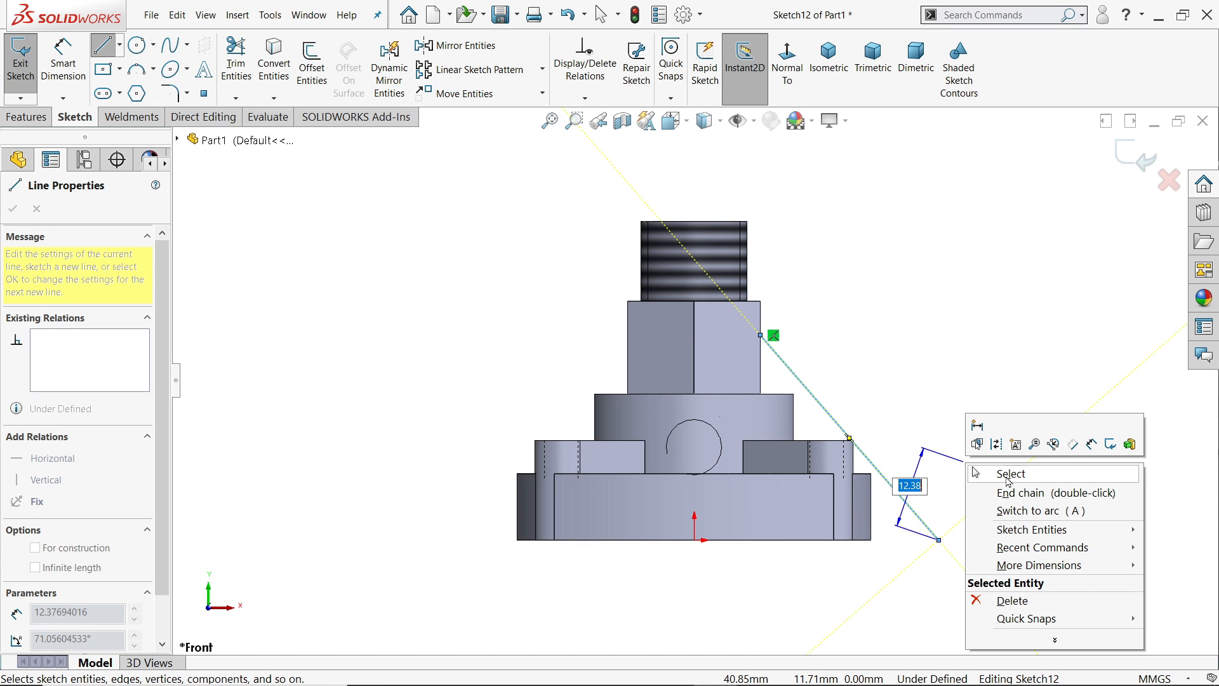
left_click(1000, 474)
Move the line's lower endpoint outward to about 40 mm from the origin and make it horizontal with the origin.
scroll(902, 517, "down", 1)
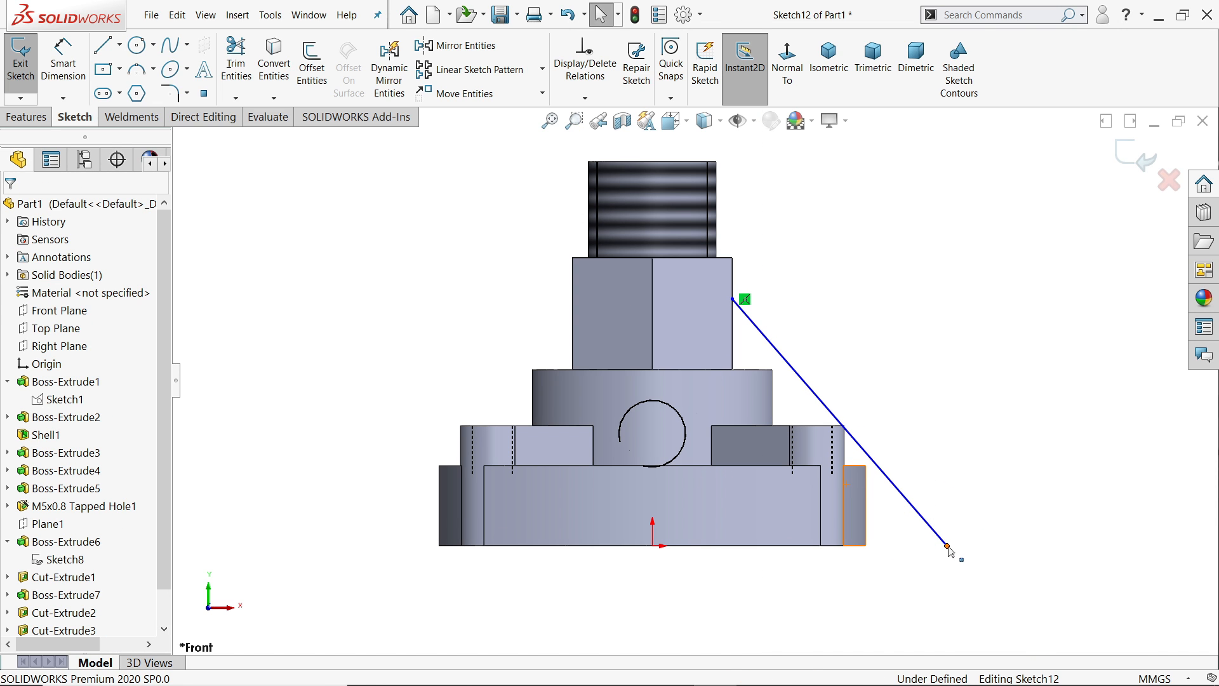
left_click_drag(947, 545, 976, 535)
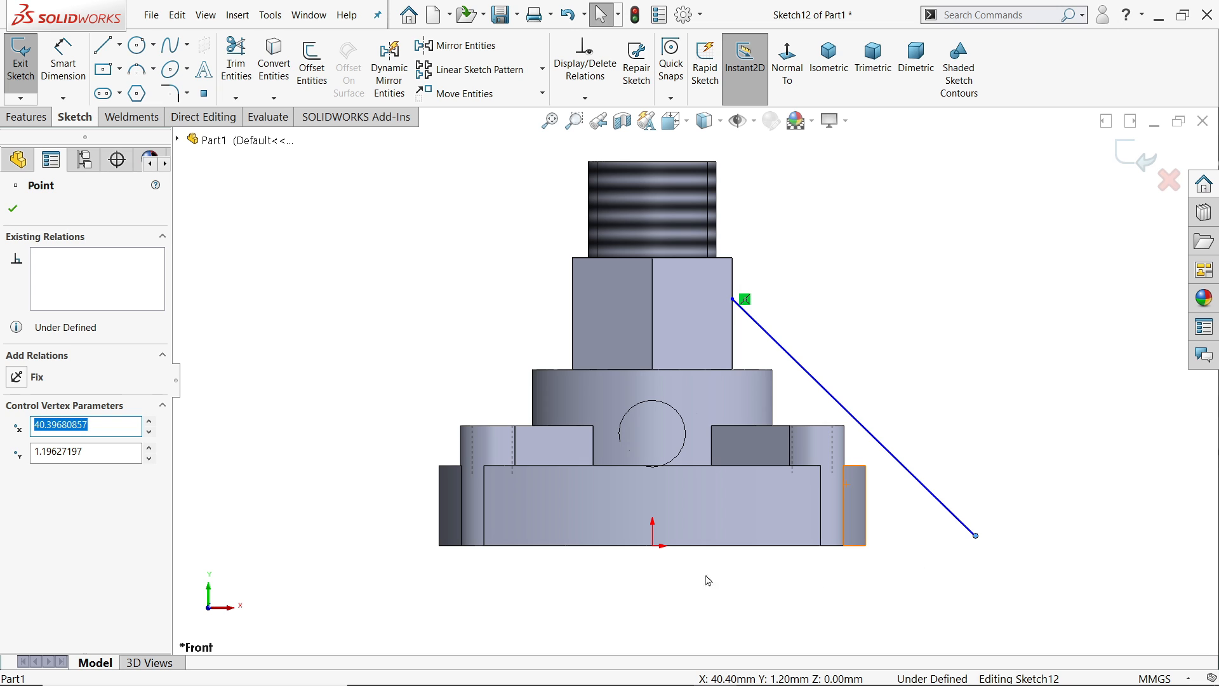
left_click(652, 545, "ctrl")
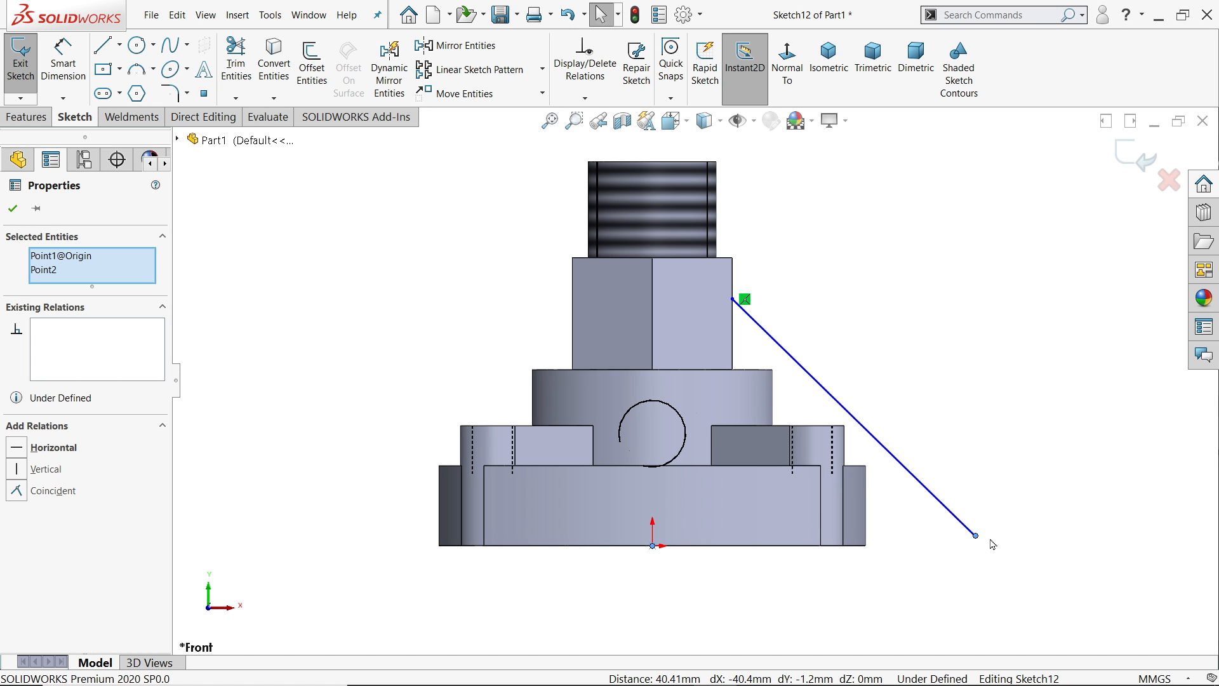
left_click(57, 448)
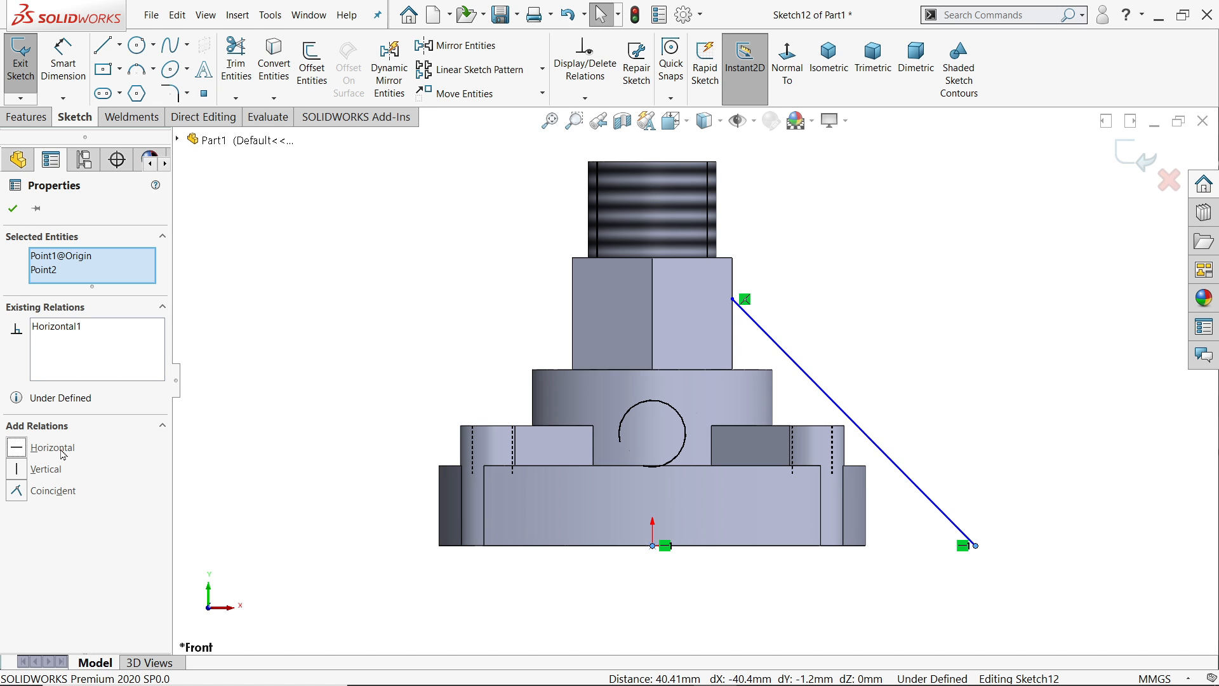
Dimension the vertical height of the diagonal line as 33 mm.
left_click(59, 75)
left_click(840, 419)
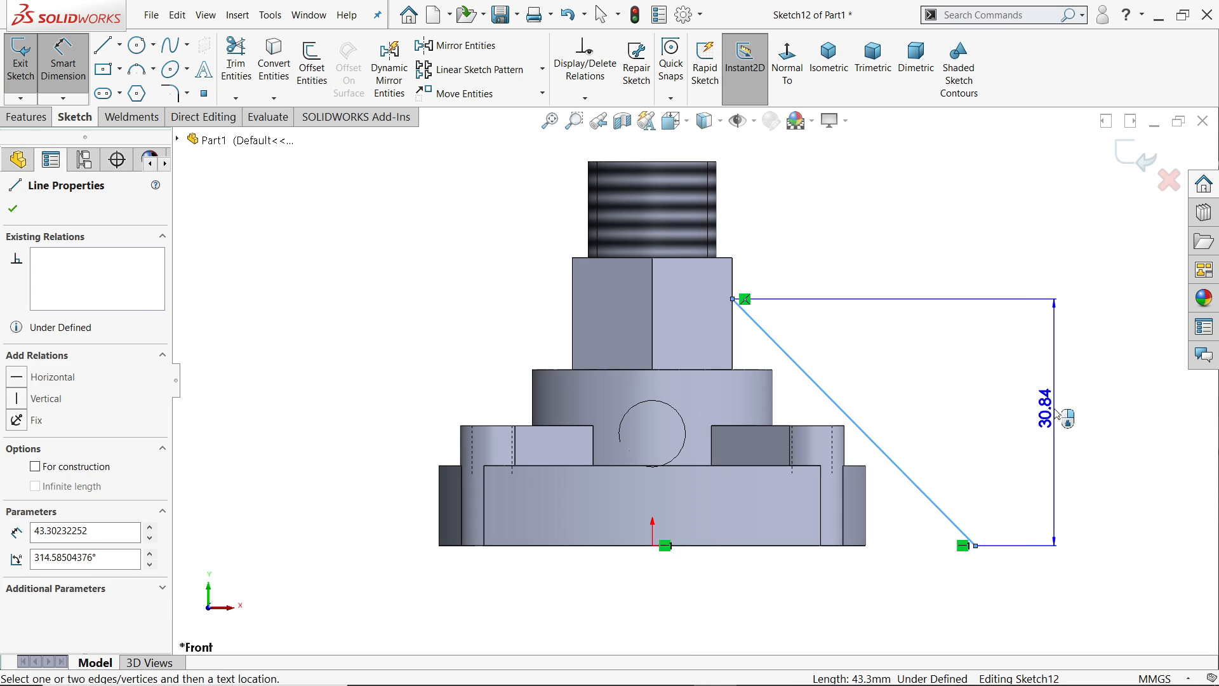
left_click(1053, 422)
type("33")
key("Return")
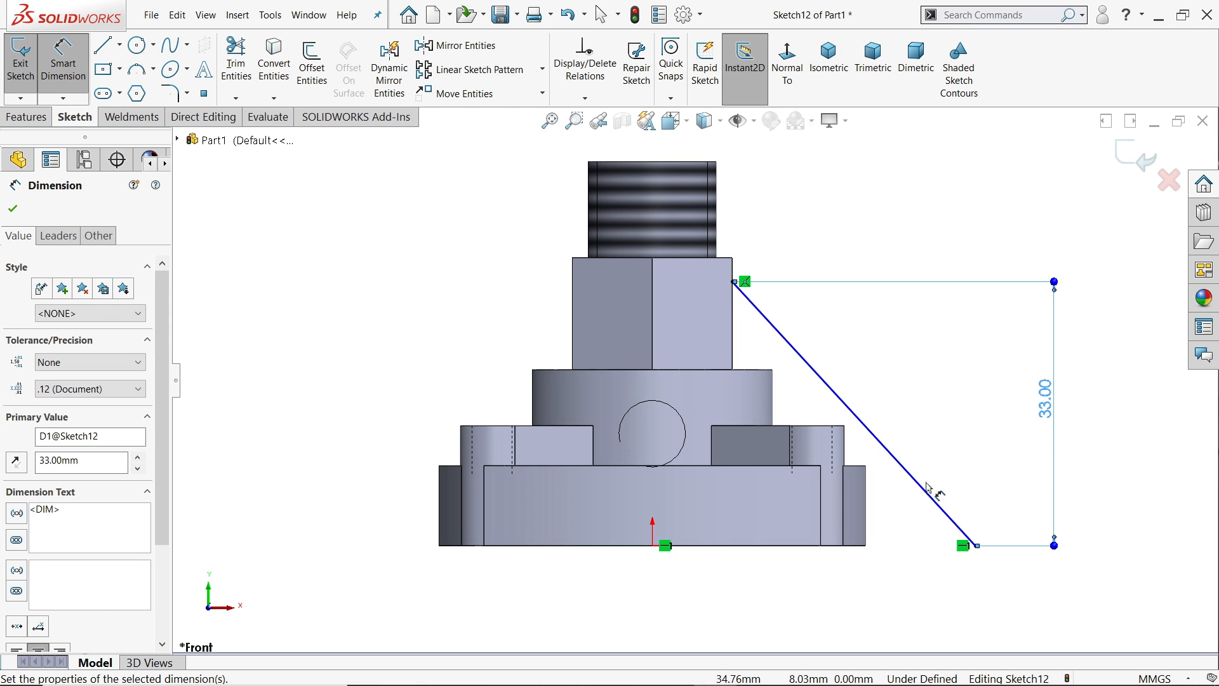
Dimension the horizontal distance from the origin to the line's lower endpoint as 37.5 mm.
left_click(927, 492)
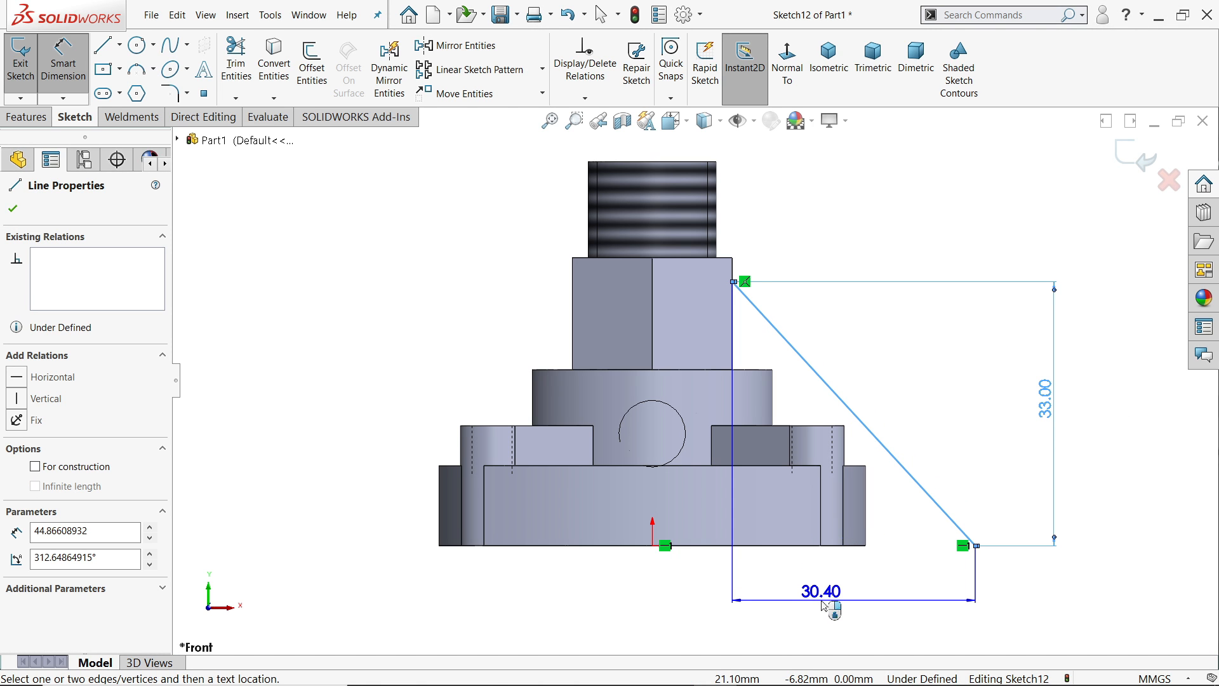
key("Escape")
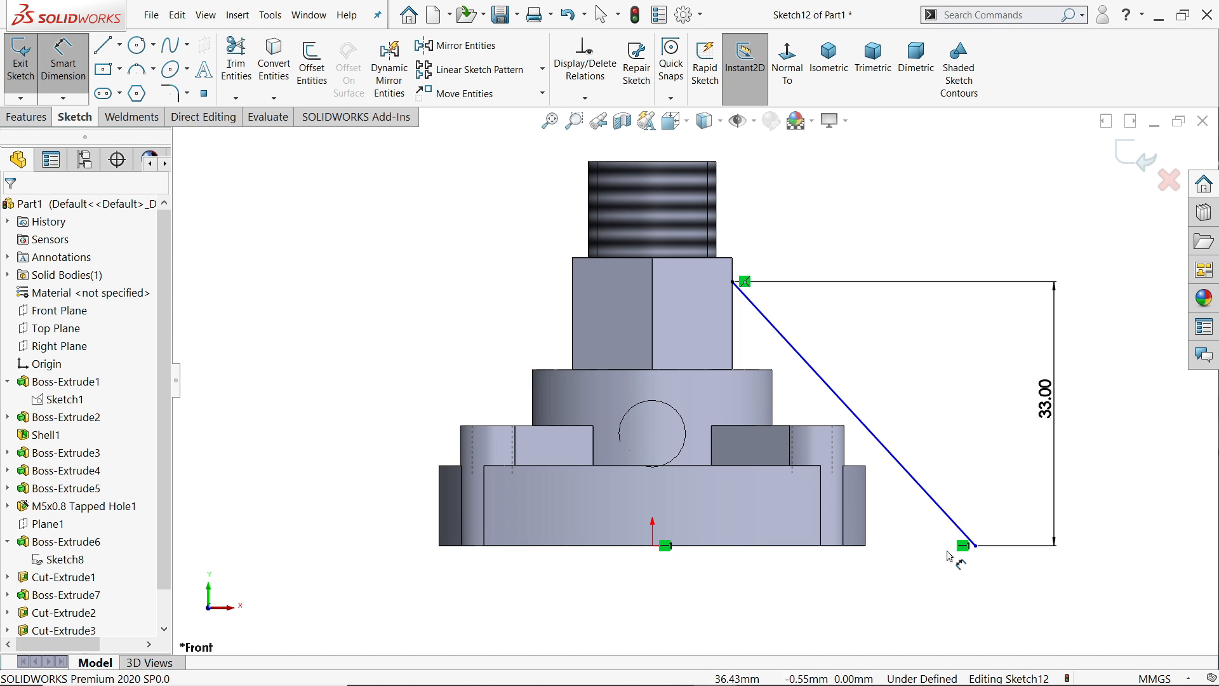
left_click(975, 546)
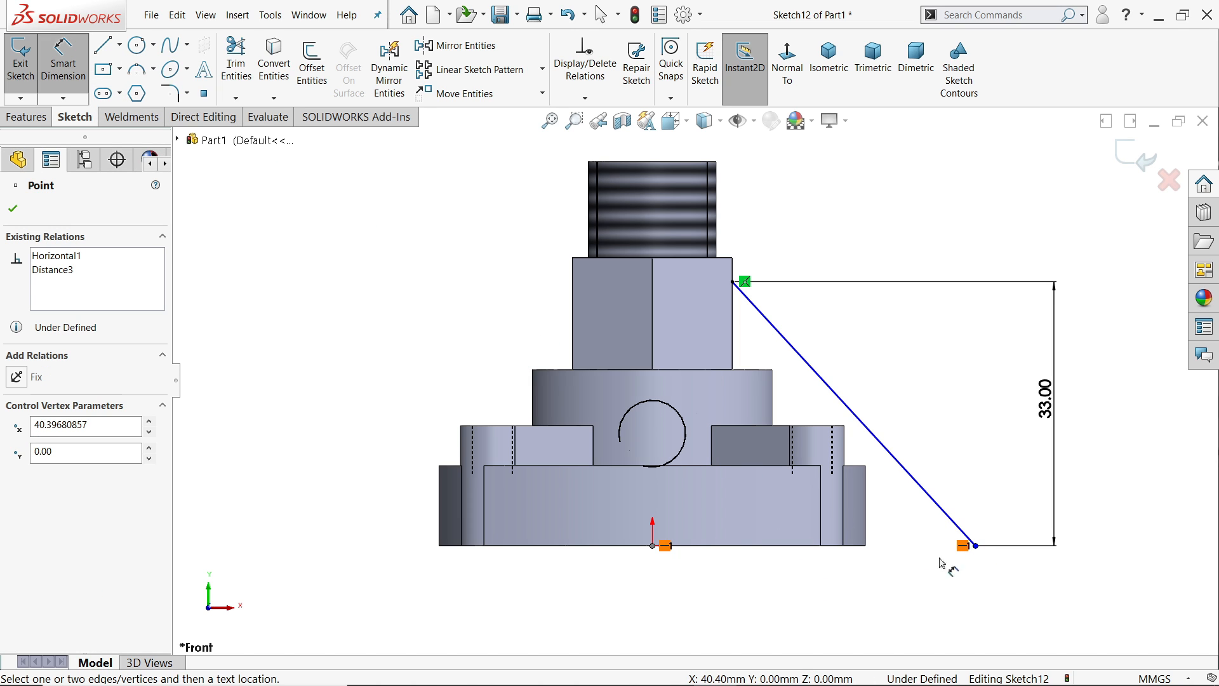
left_click(653, 547)
left_click(770, 591)
type("3")
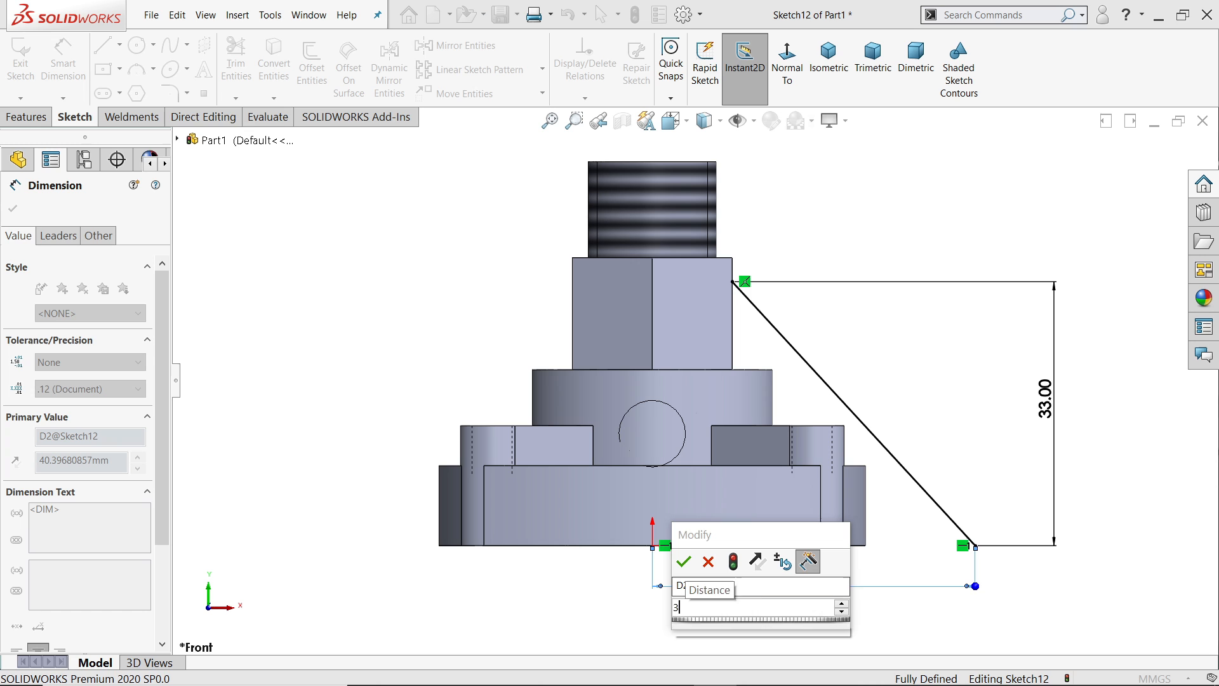
type("7.5")
key("Return")
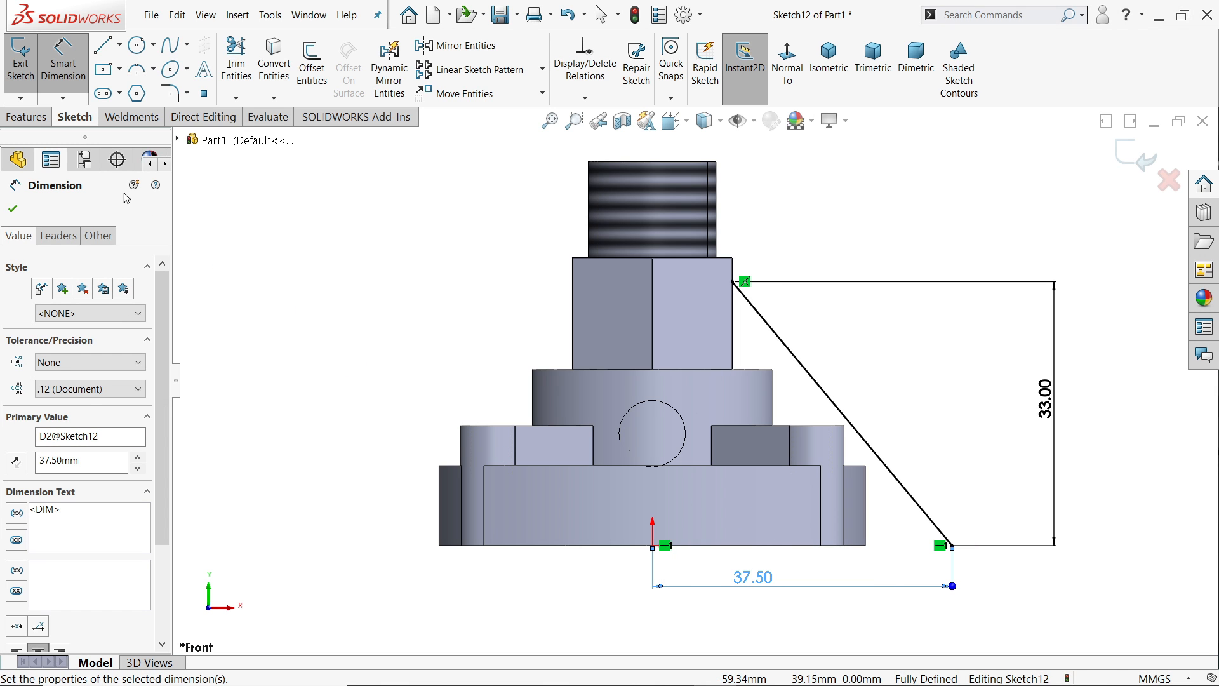
Try to create an 8 mm thick rib on both sides of the diagonal line, then cancel the Rib command.
left_click(26, 116)
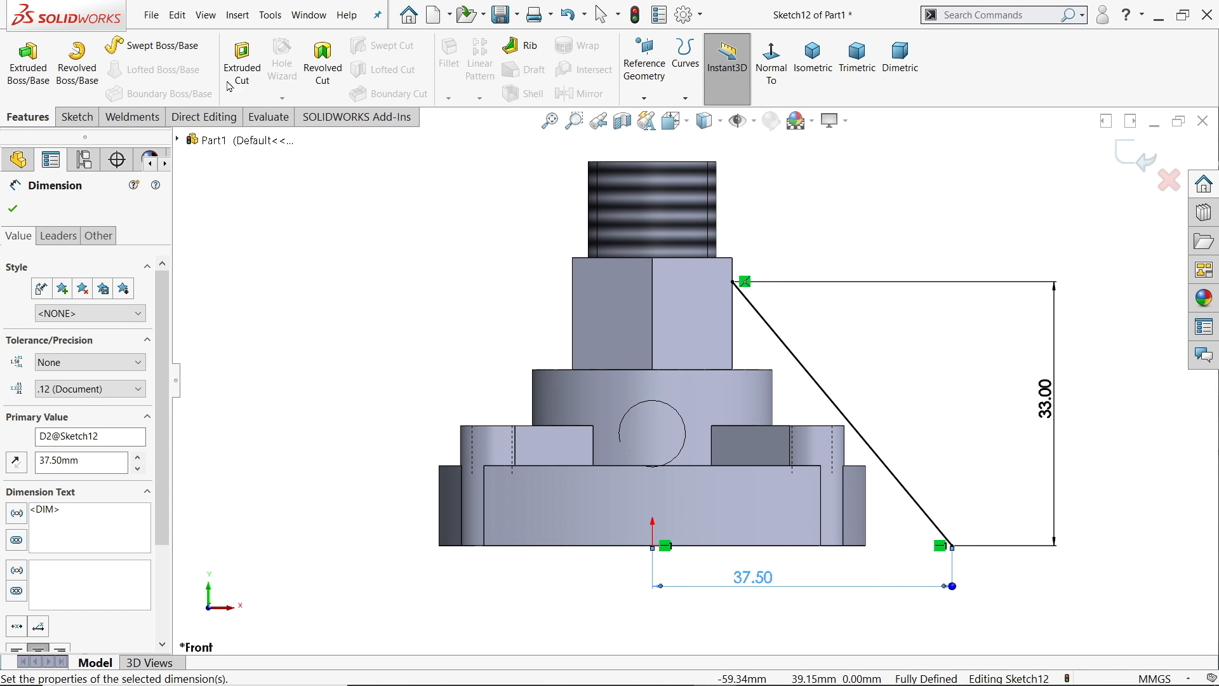
left_click(520, 46)
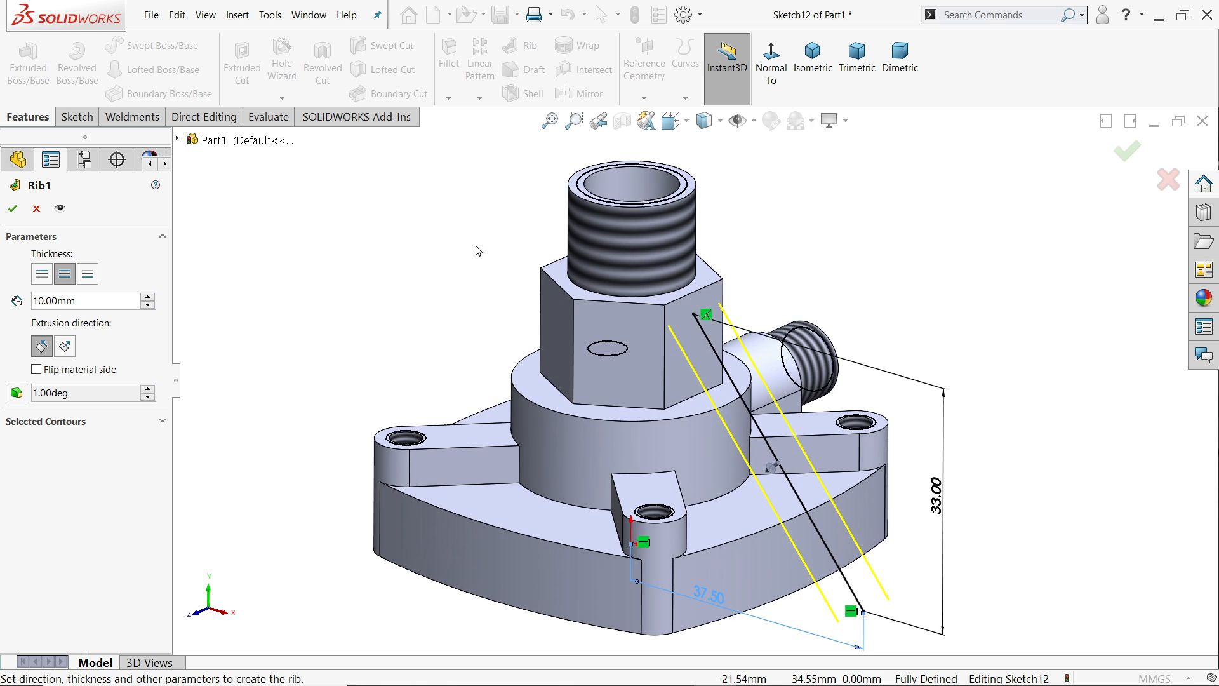
left_click_drag(88, 303, 28, 297)
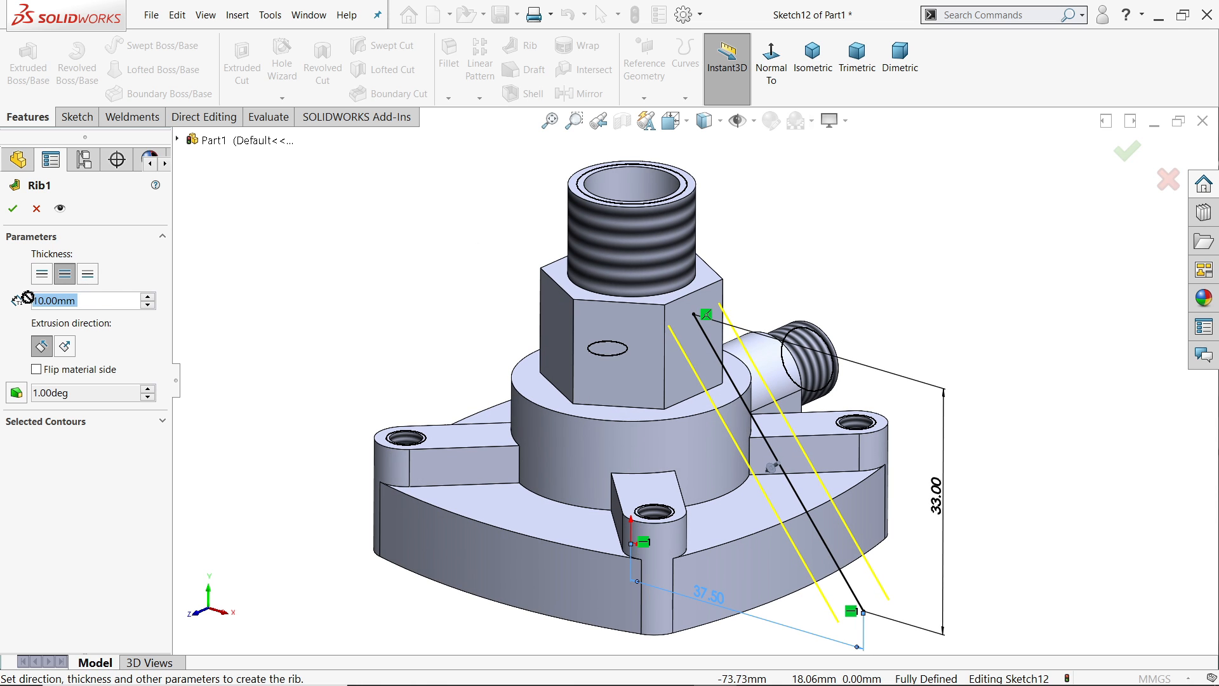
type("8")
key("Tab")
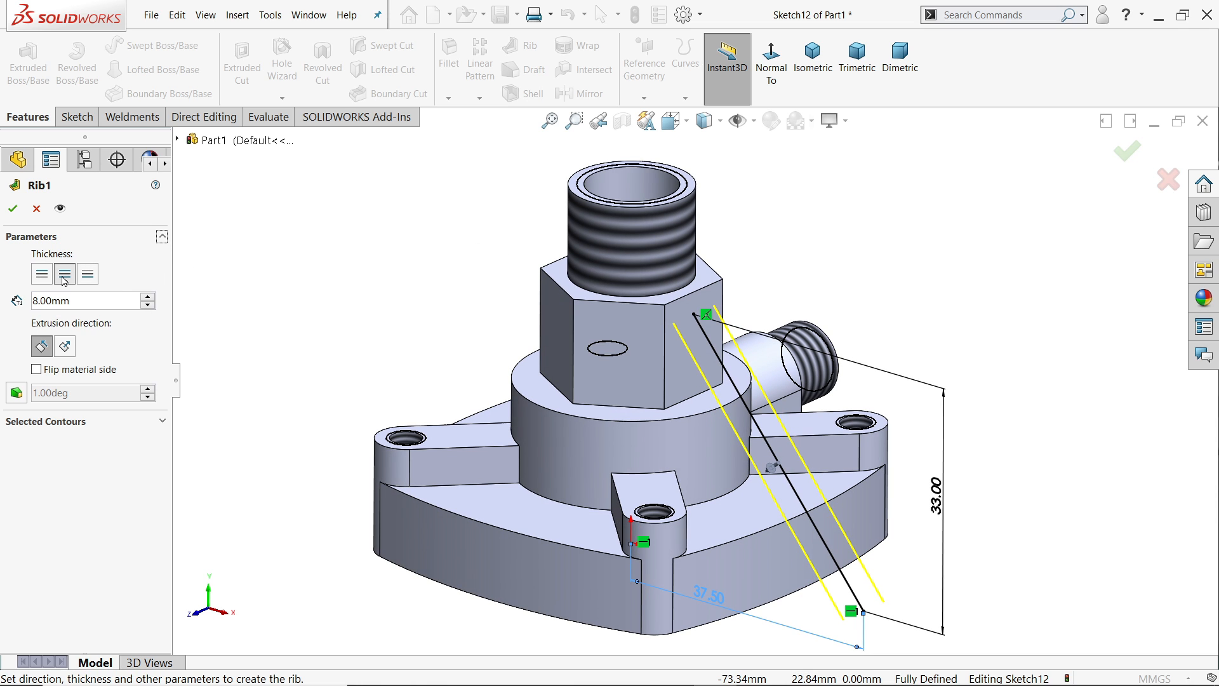
left_click(15, 209)
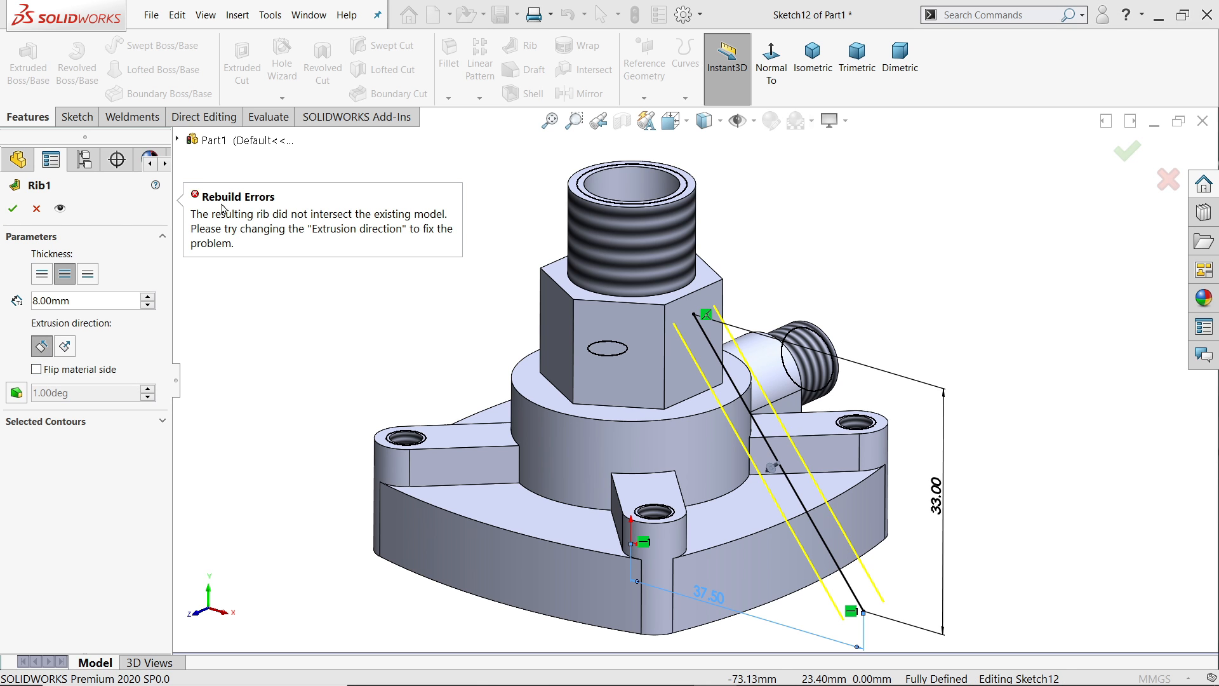
left_click(36, 208)
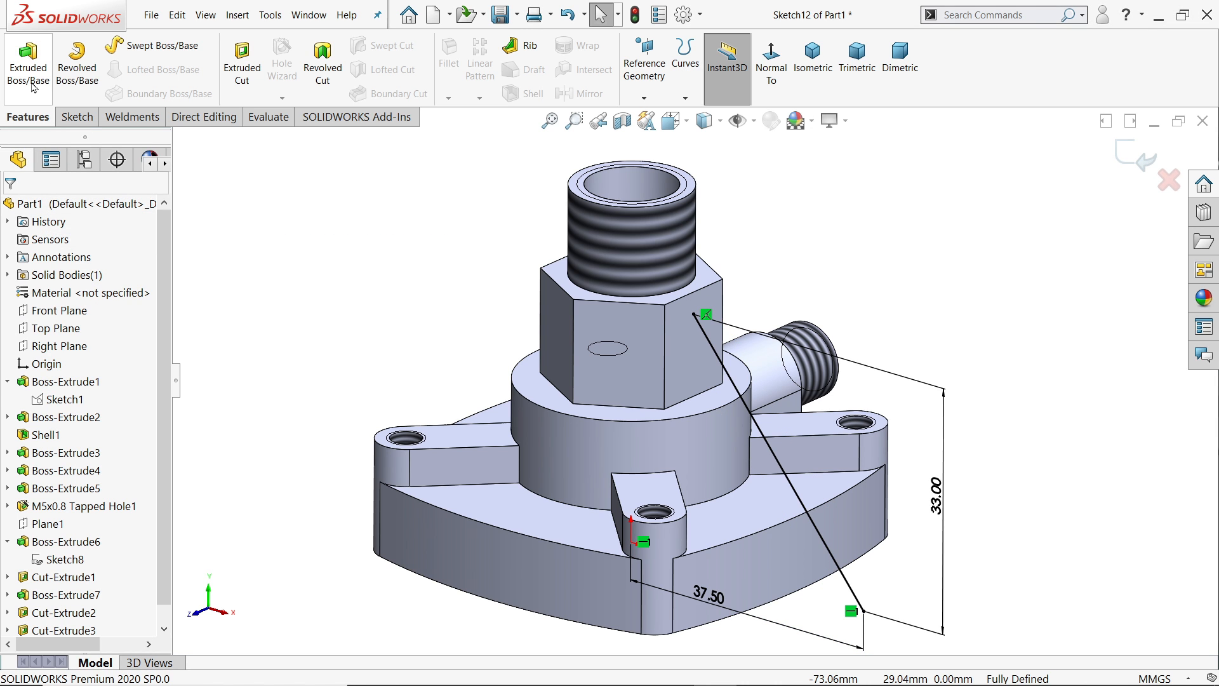
Set up a mid-plane boss extrusion of the diagonal line with a total depth of 8 mm.
left_click(28, 77)
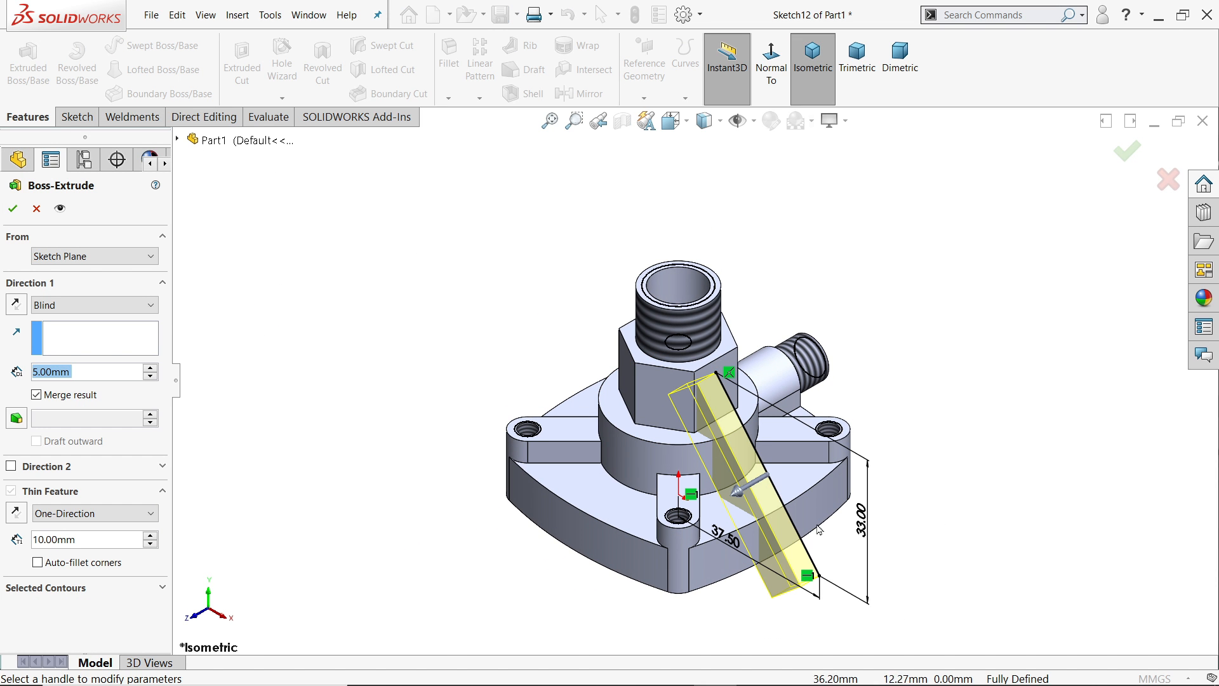
scroll(824, 564, "down", 3)
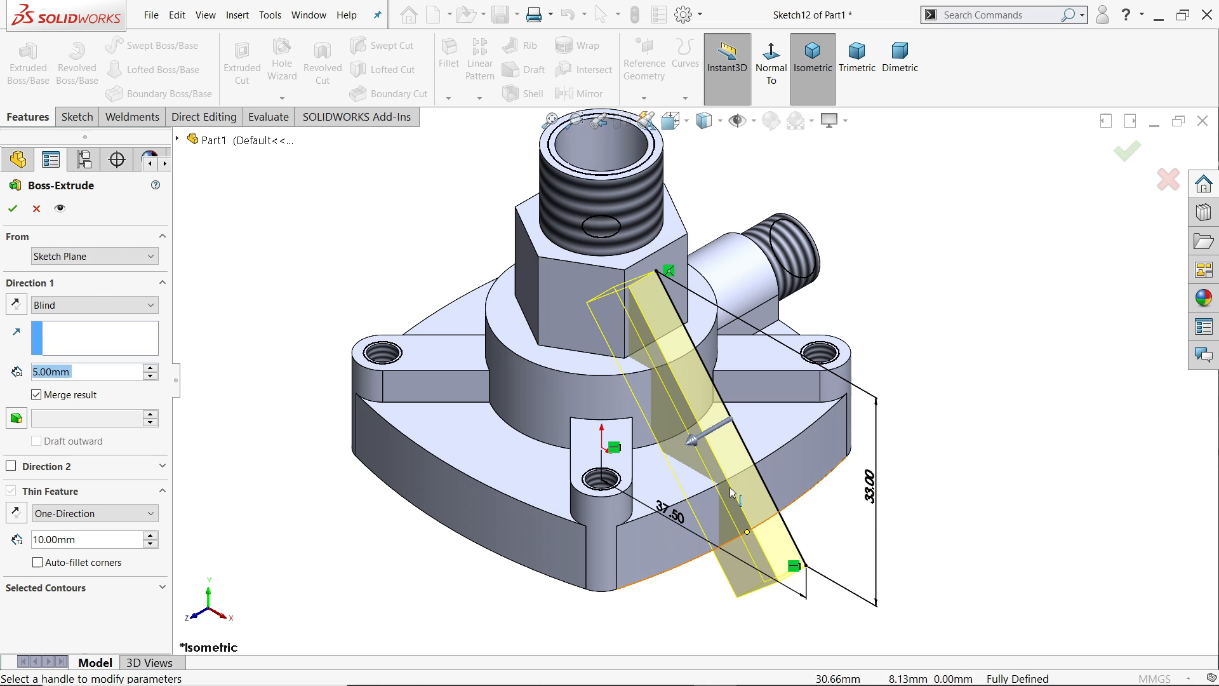
left_click(65, 306)
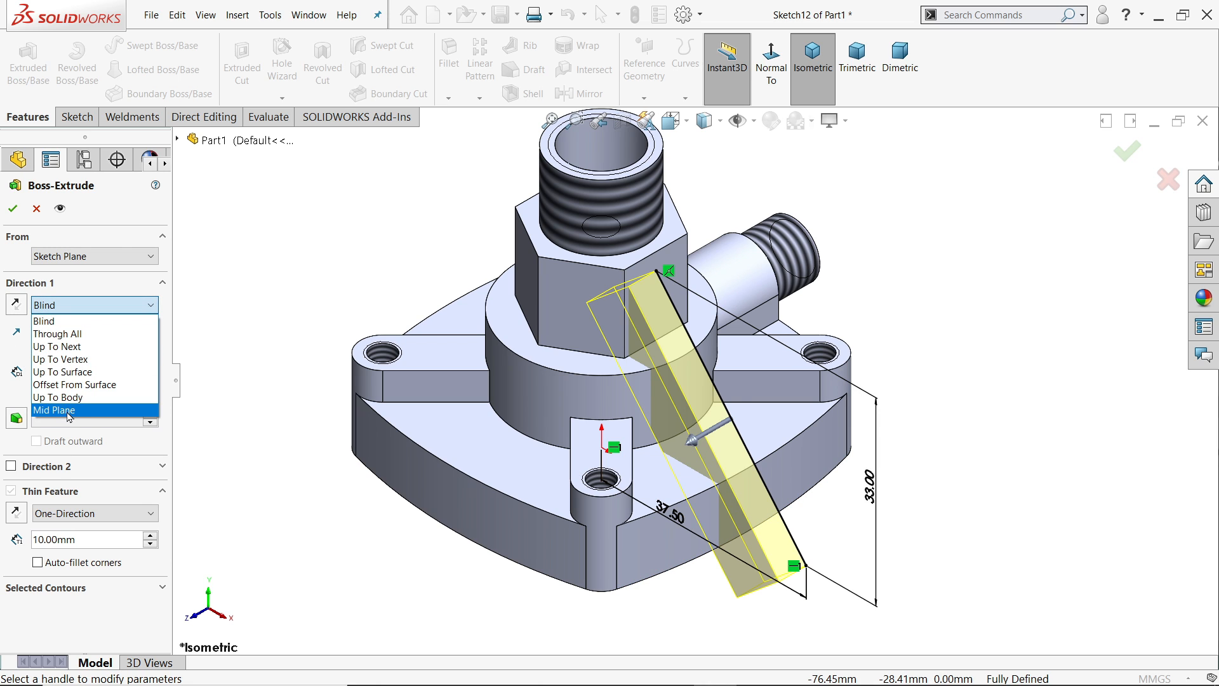
left_click(70, 409)
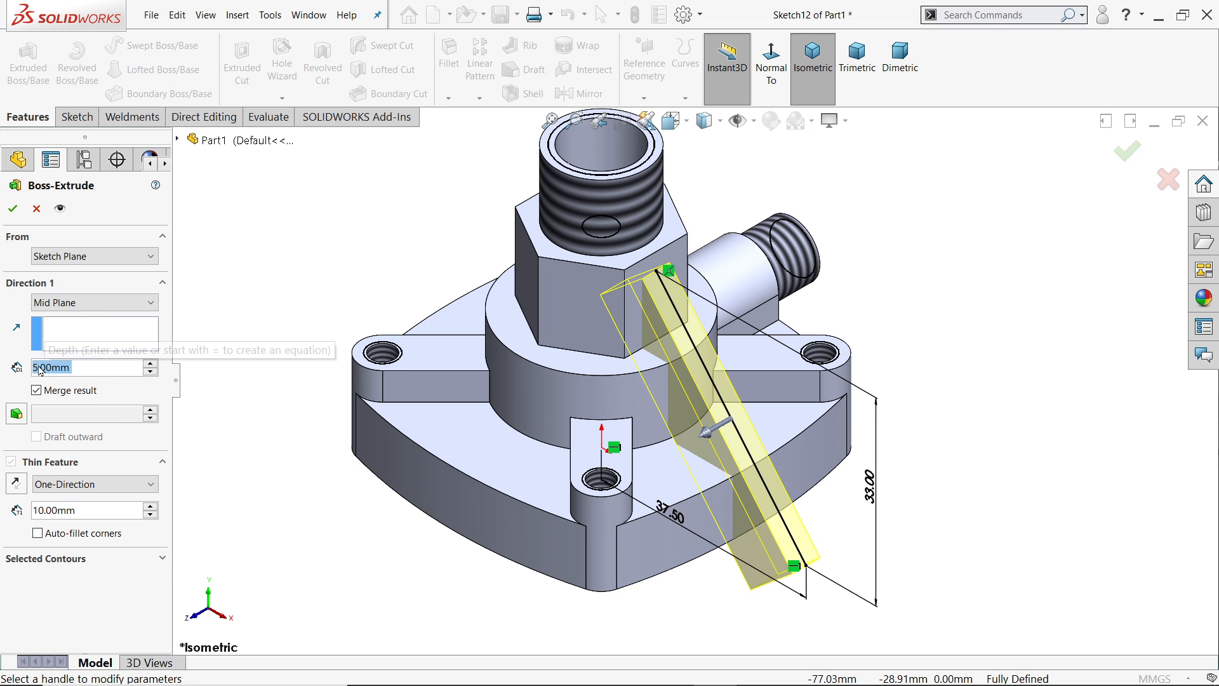
type("8")
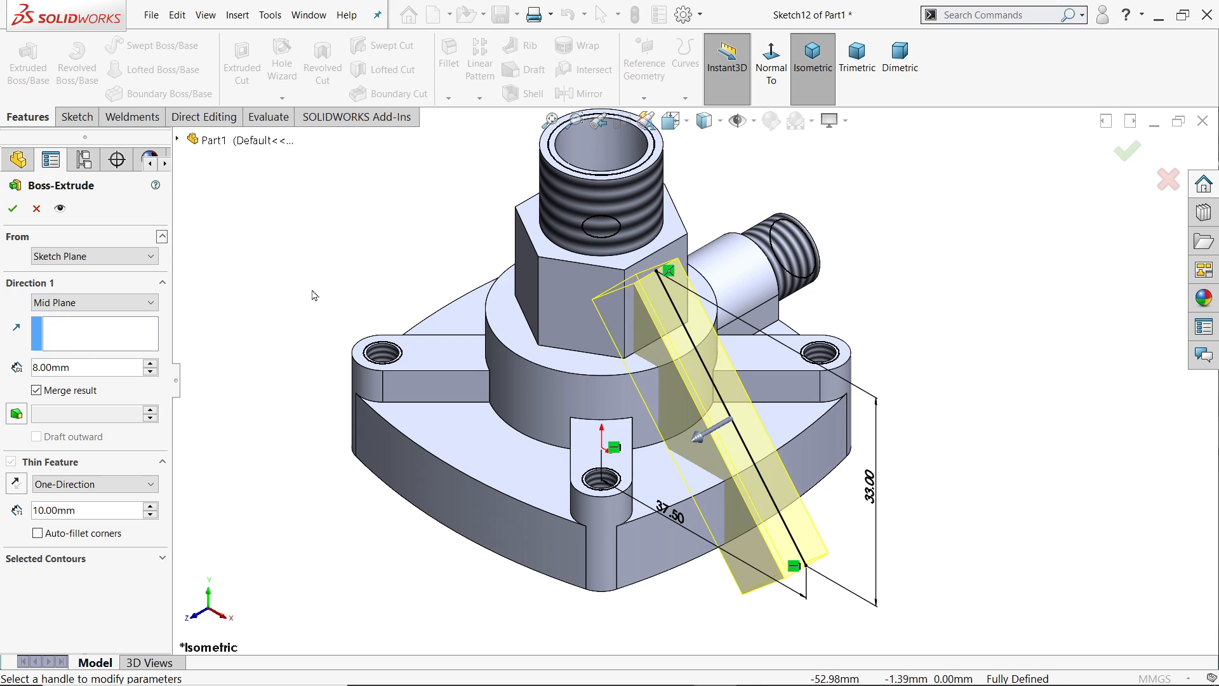
mouse_move(305, 279)
middle_mouse_down()
mouse_move(251, 254)
mouse_move(339, 255)
middle_mouse_up()
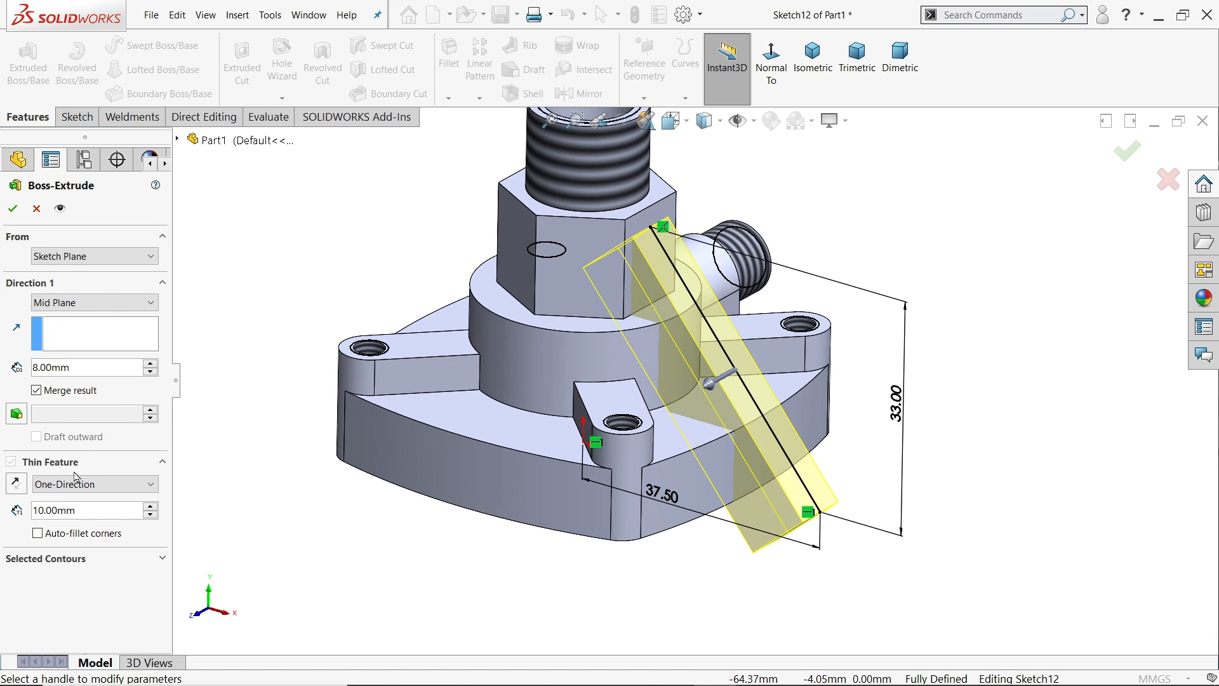
scroll(765, 438, "down", 2)
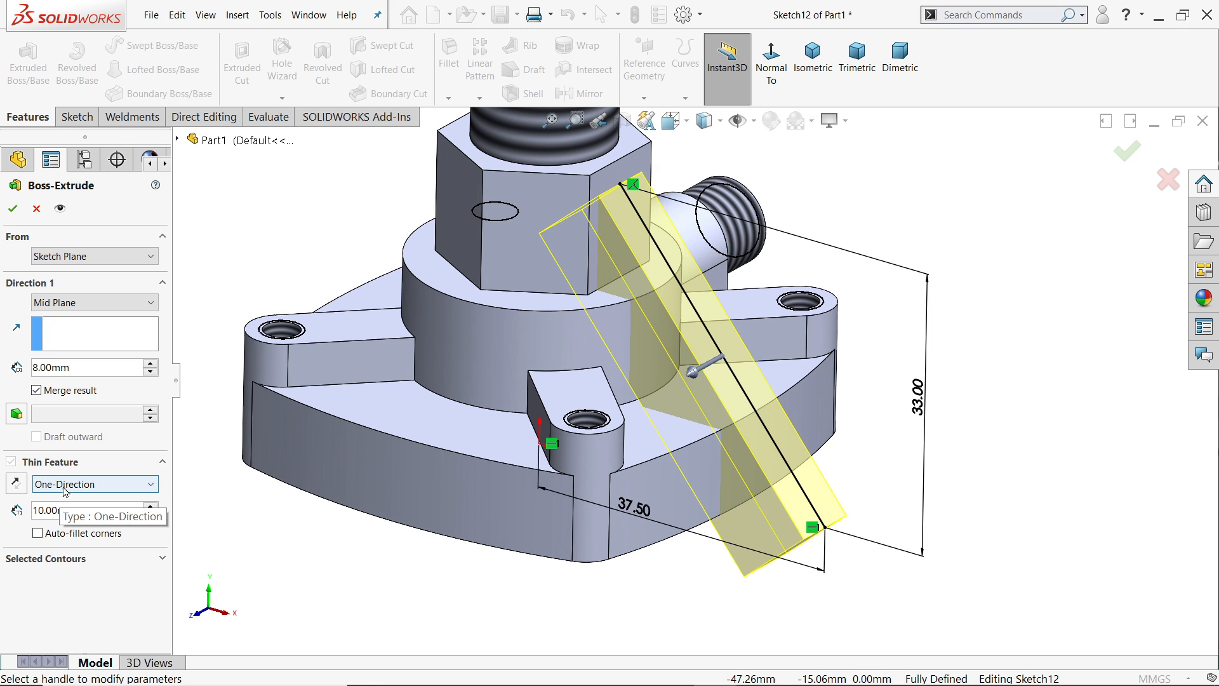
Set the thin-feature thickness of the diagonal rib extrusion to 12 mm in one direction.
middle_click_drag(813, 380, 869, 386)
middle_click_drag(842, 359, 930, 361)
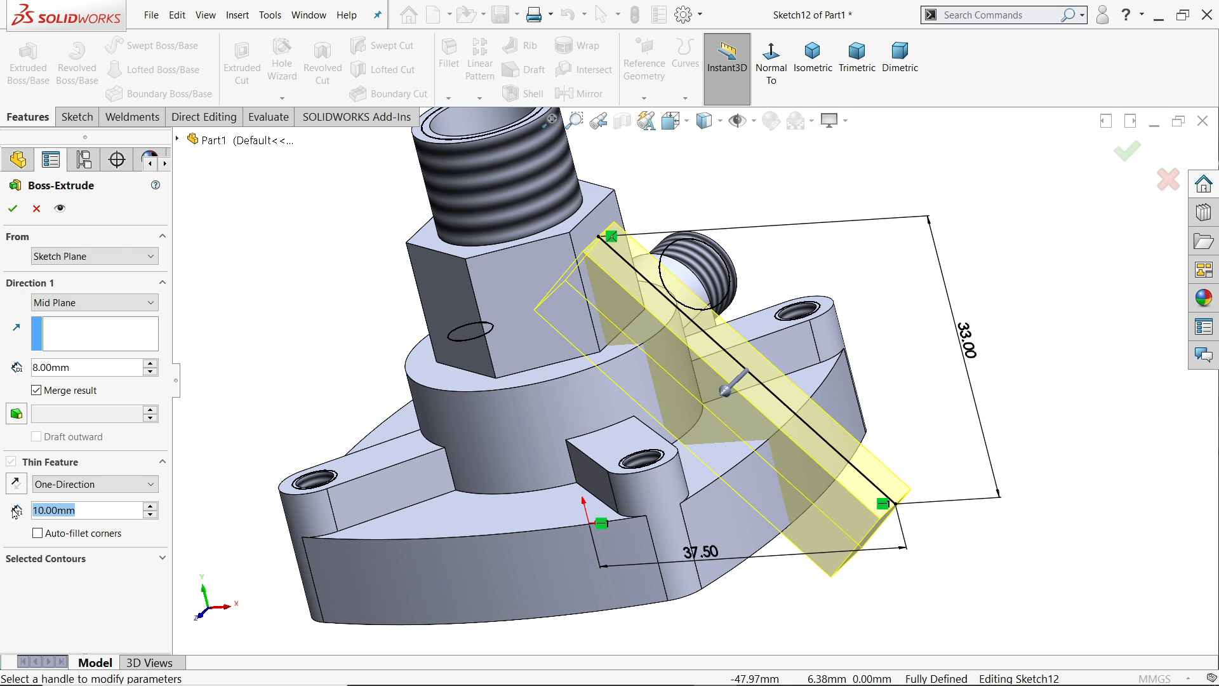
type("12")
key("Return")
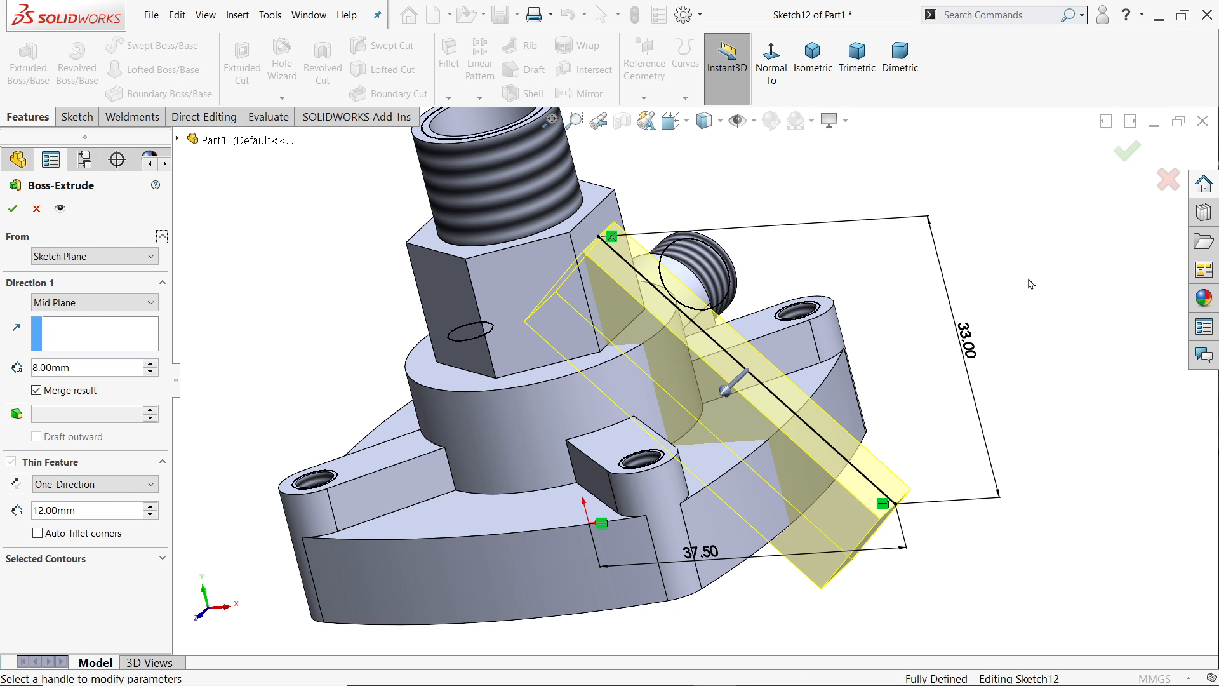
Try a thin-feature thickness of 8 mm for the diagonal rib and check the preview.
middle_click_drag(767, 419, 629, 380)
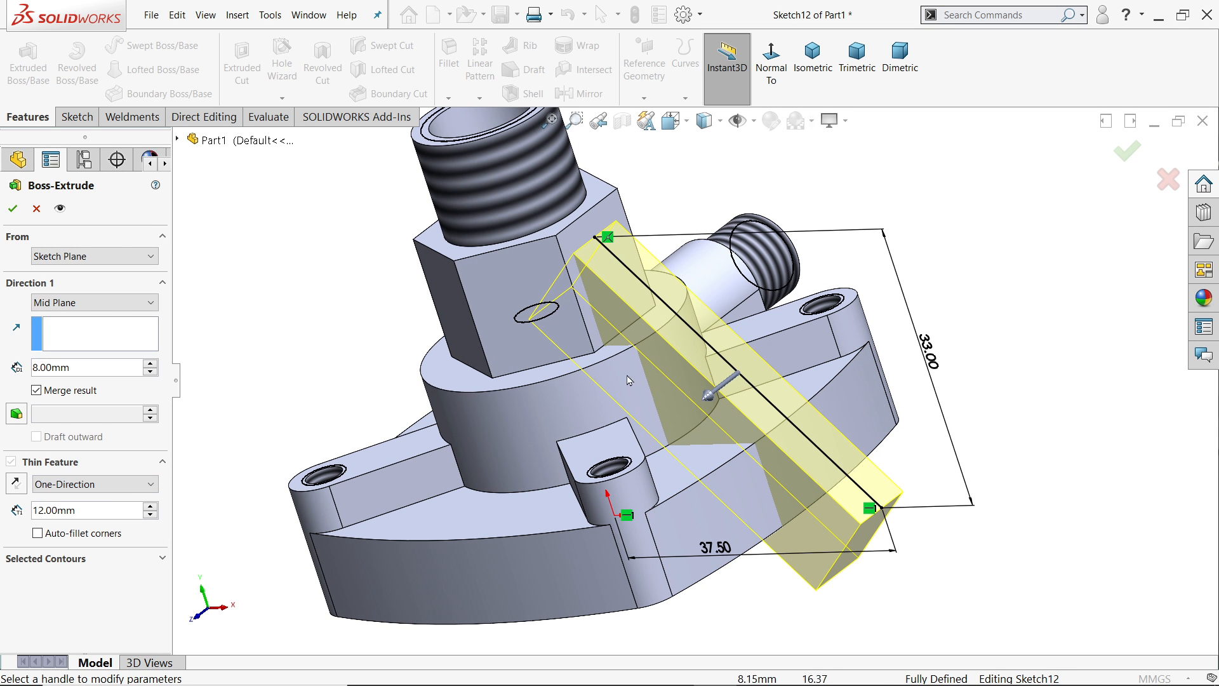
scroll(570, 309, "down", 2)
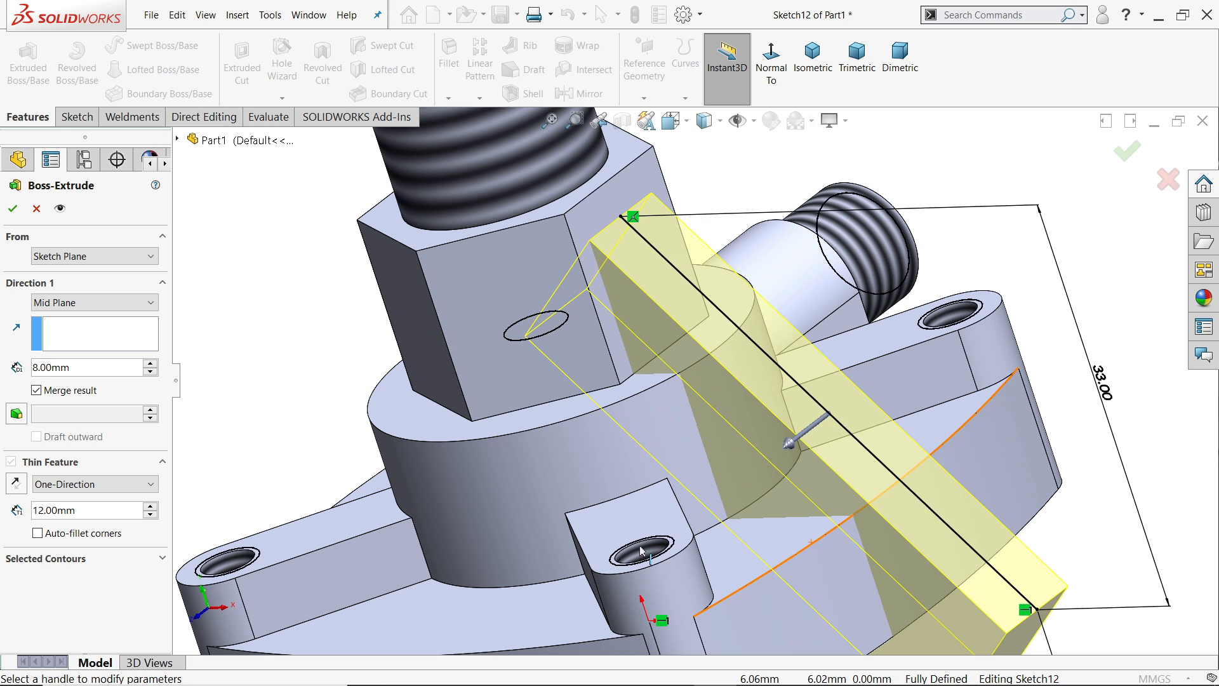
type("8")
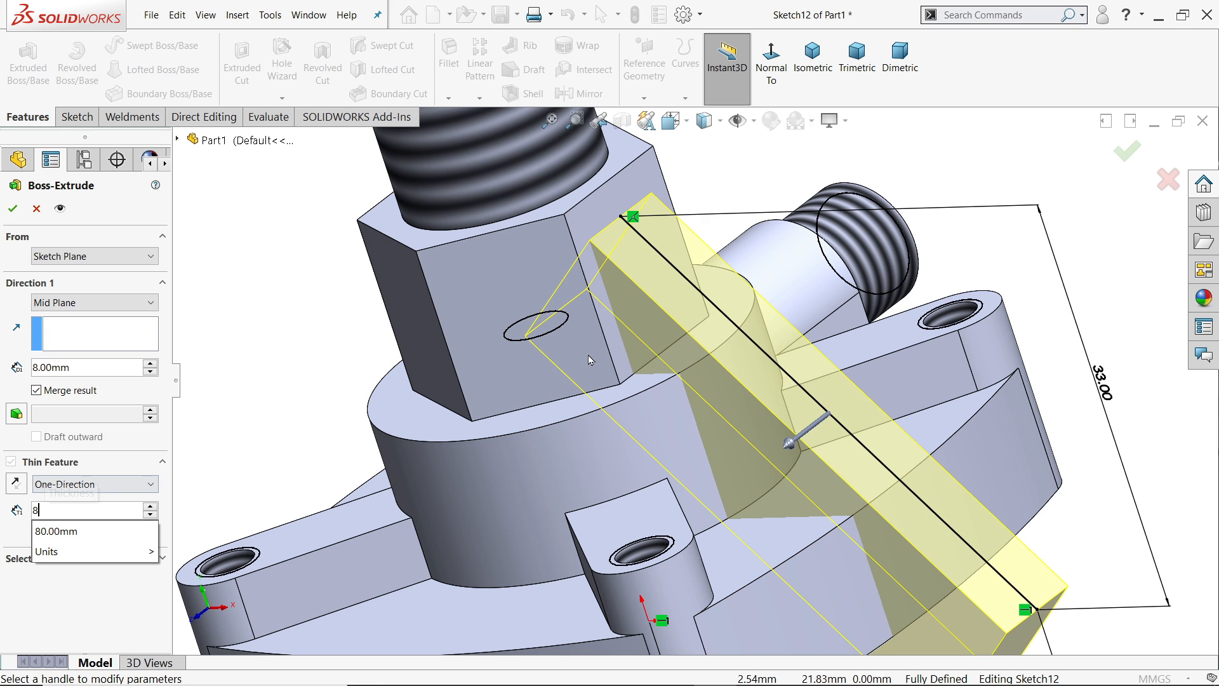
key("Return")
middle_click_drag(798, 519, 741, 491)
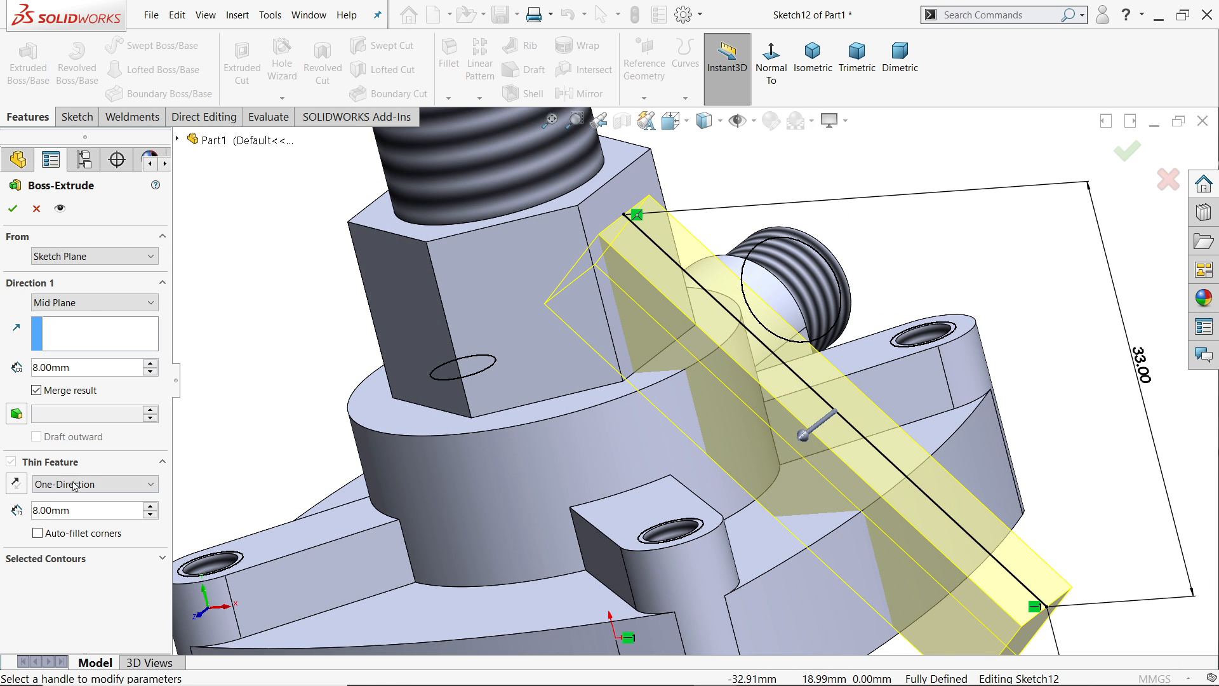
Restore the thin-feature thickness to 12 mm and complete the diagonal rib extrusion.
type("1")
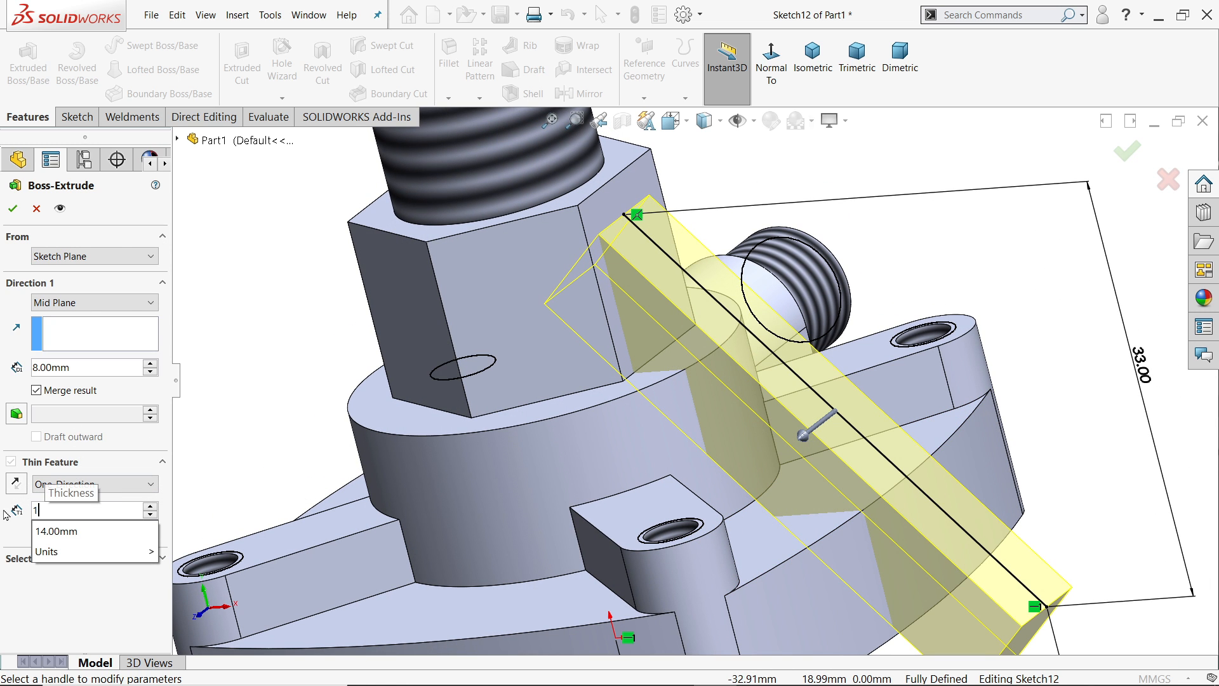
type("2")
key("Return")
key("f")
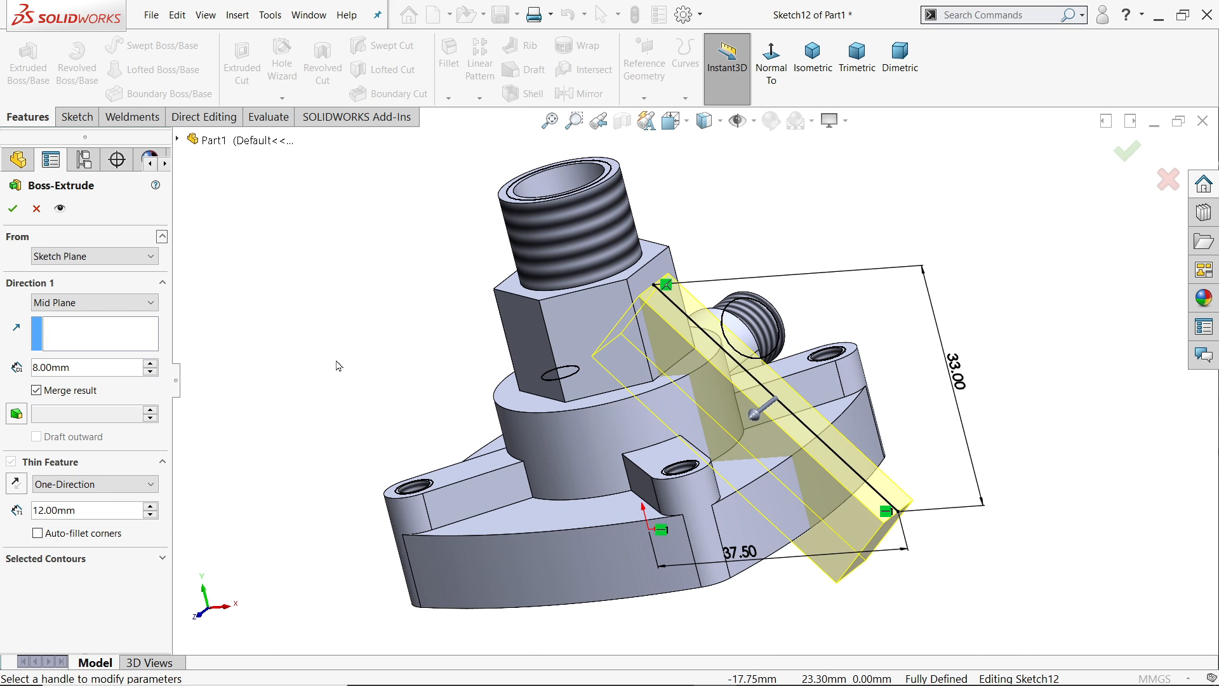
left_click(10, 212)
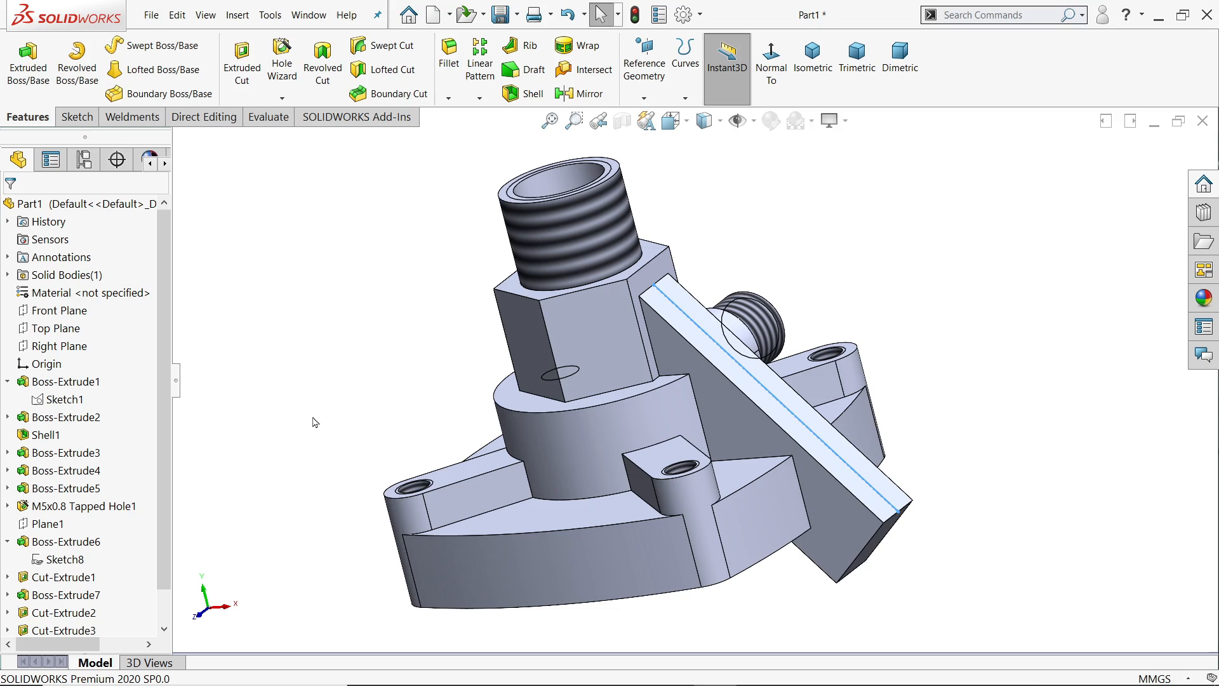
Edit the thin extrusion of the diagonal rib so its result is not merged with the main body.
middle_click_drag(369, 431, 273, 512)
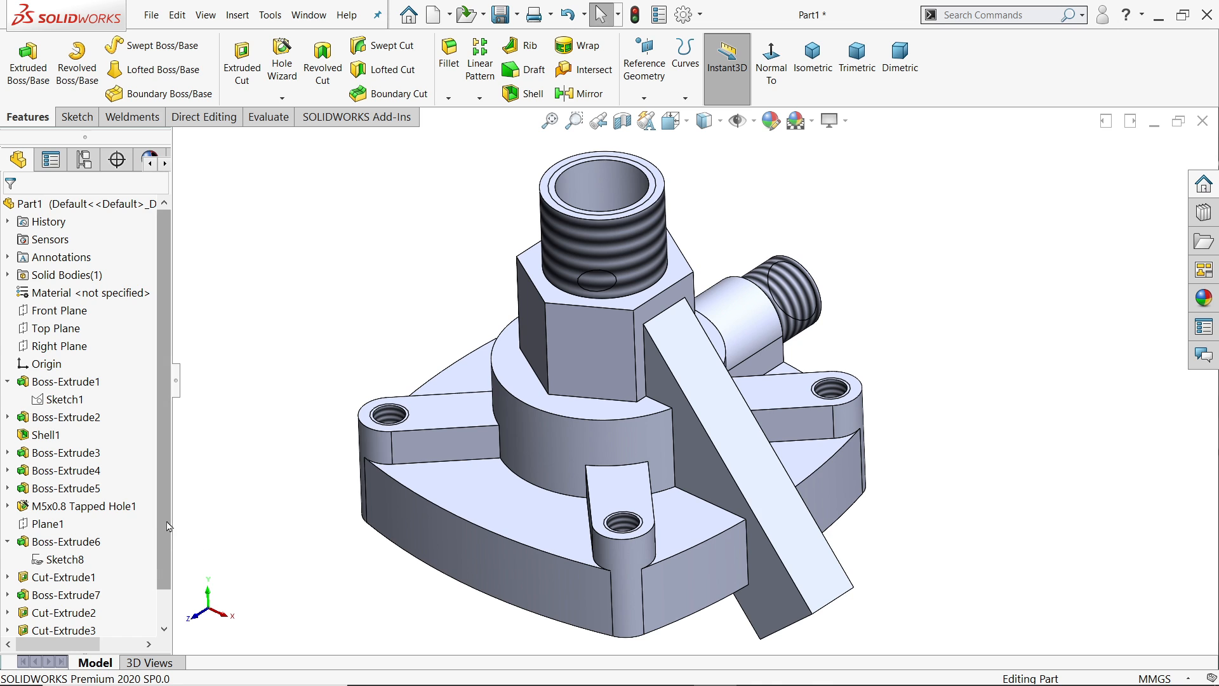
scroll(67, 619, "down", 1)
left_click(27, 616)
left_click(34, 578)
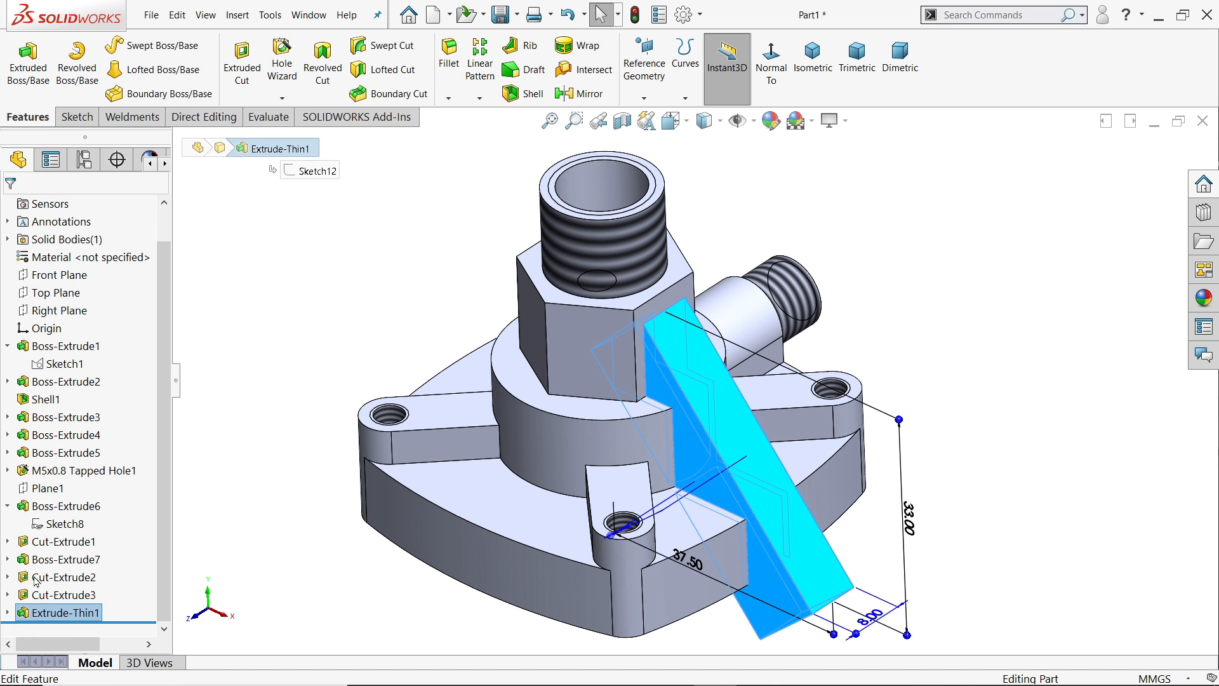
left_click(36, 390)
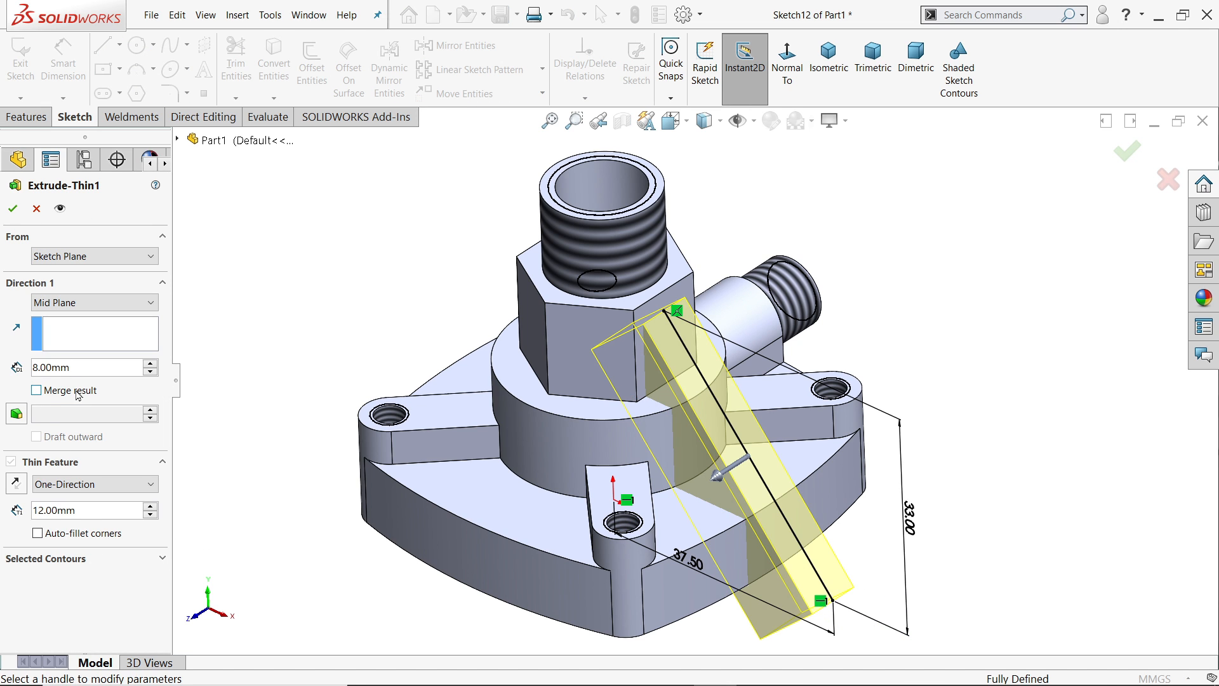
left_click(14, 211)
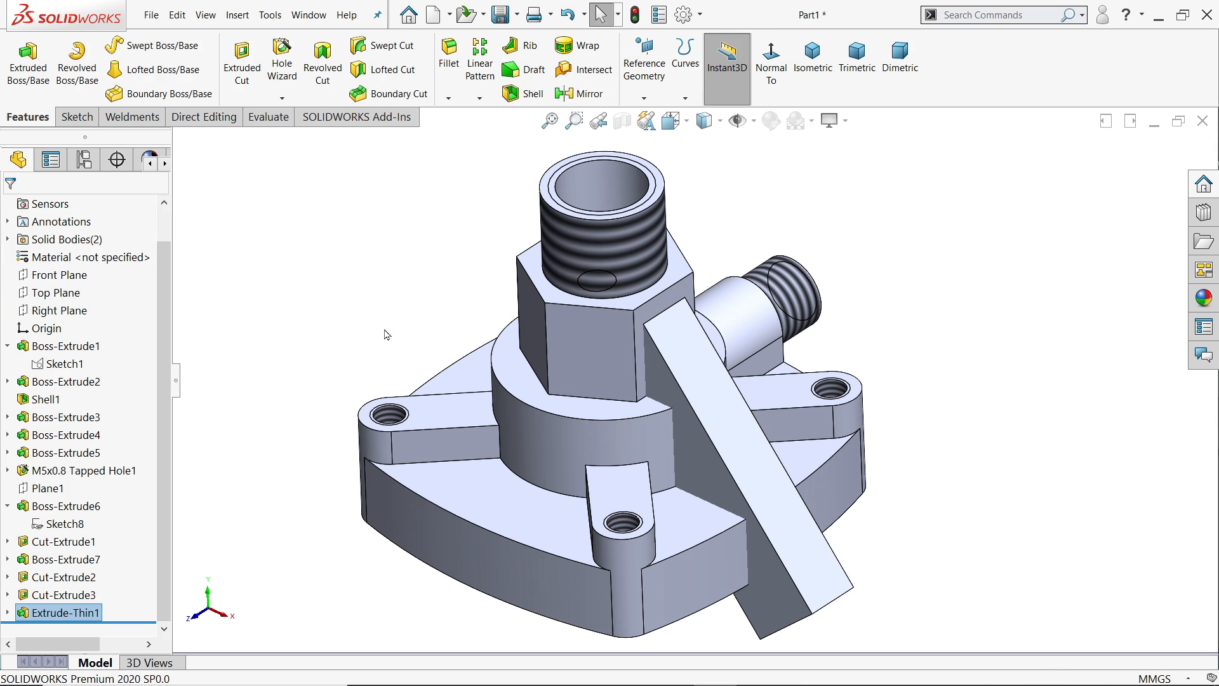
Check in the list of solid bodies that the diagonal rib and the main part are separate bodies.
left_click(757, 596)
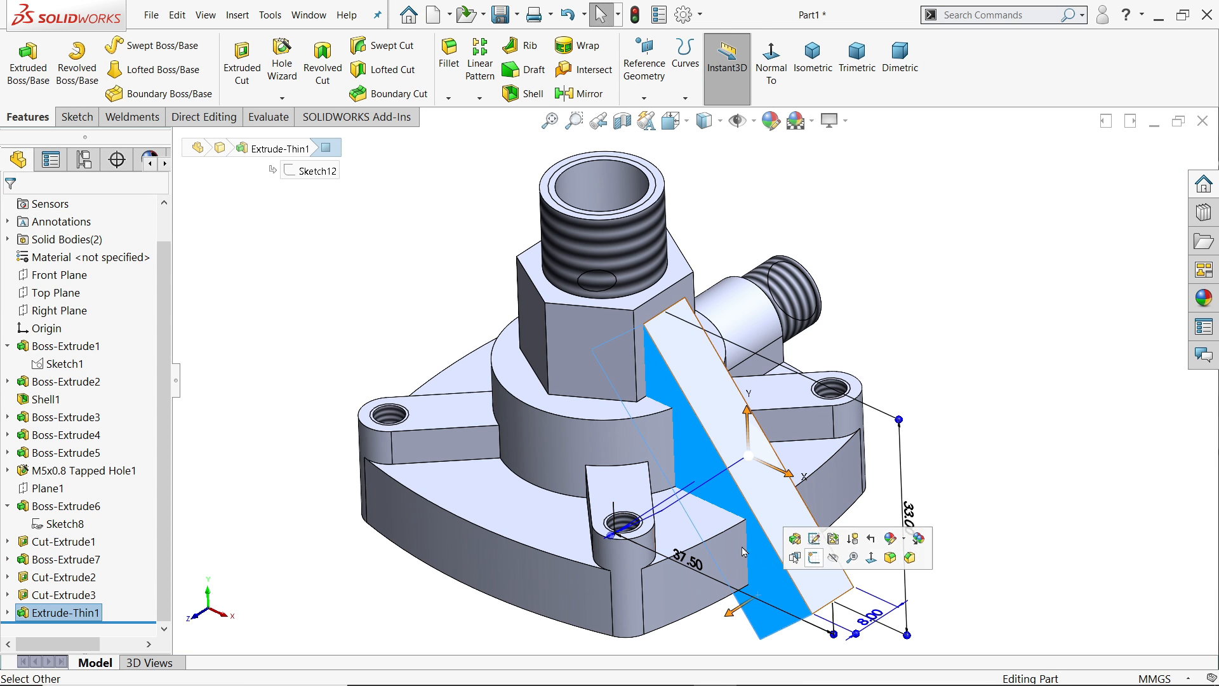
key("Escape")
left_click(9, 240)
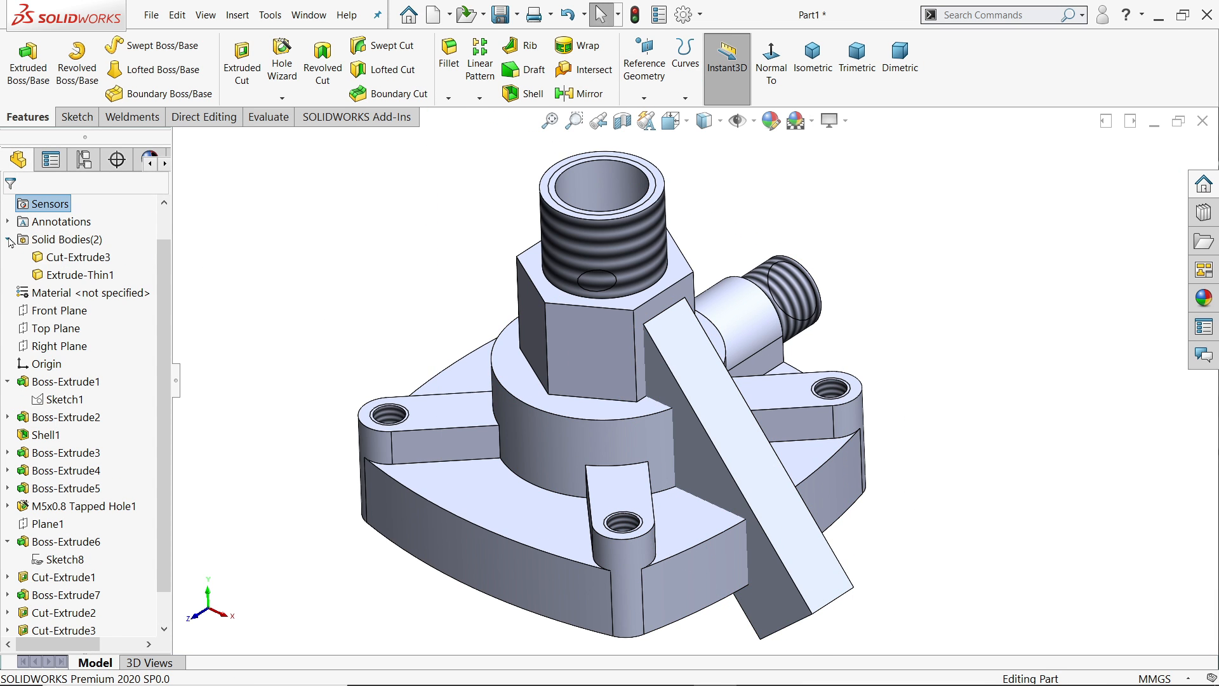
left_click(67, 258)
left_click(68, 275)
left_click(8, 240)
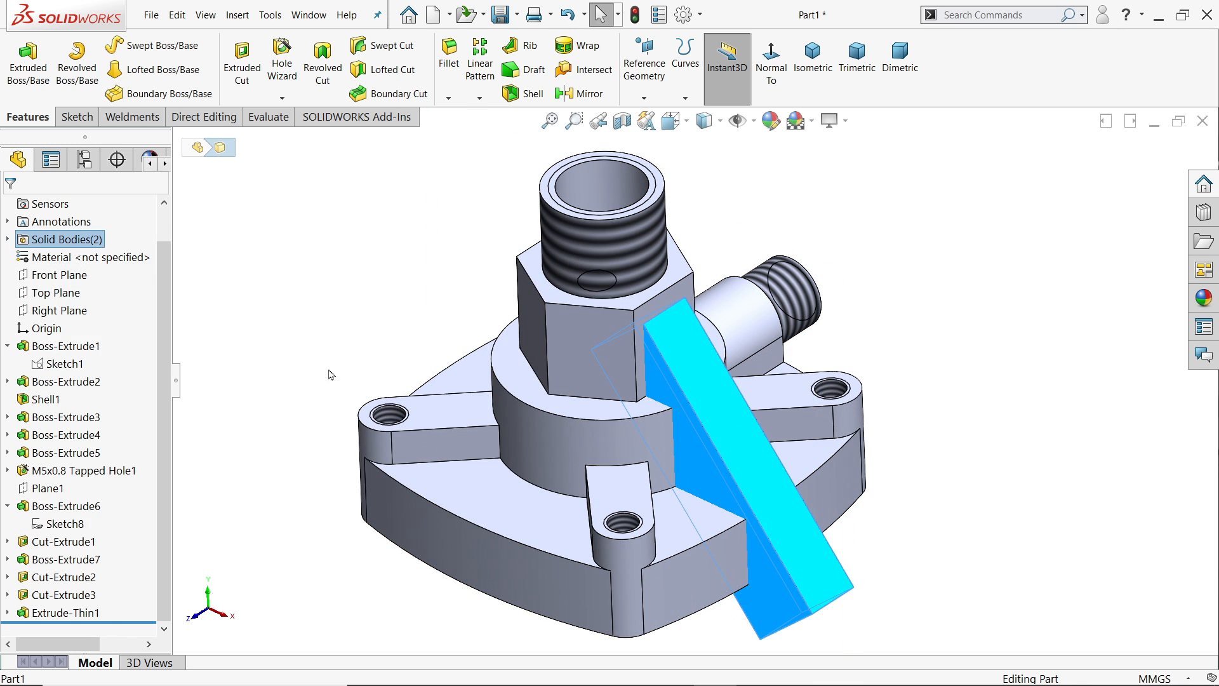
On the rib's side face, sketch a horizontal line about 15.6 mm long from its outer lower corner to its inner edge, level with the base's underside.
left_click(749, 594)
left_click(884, 547)
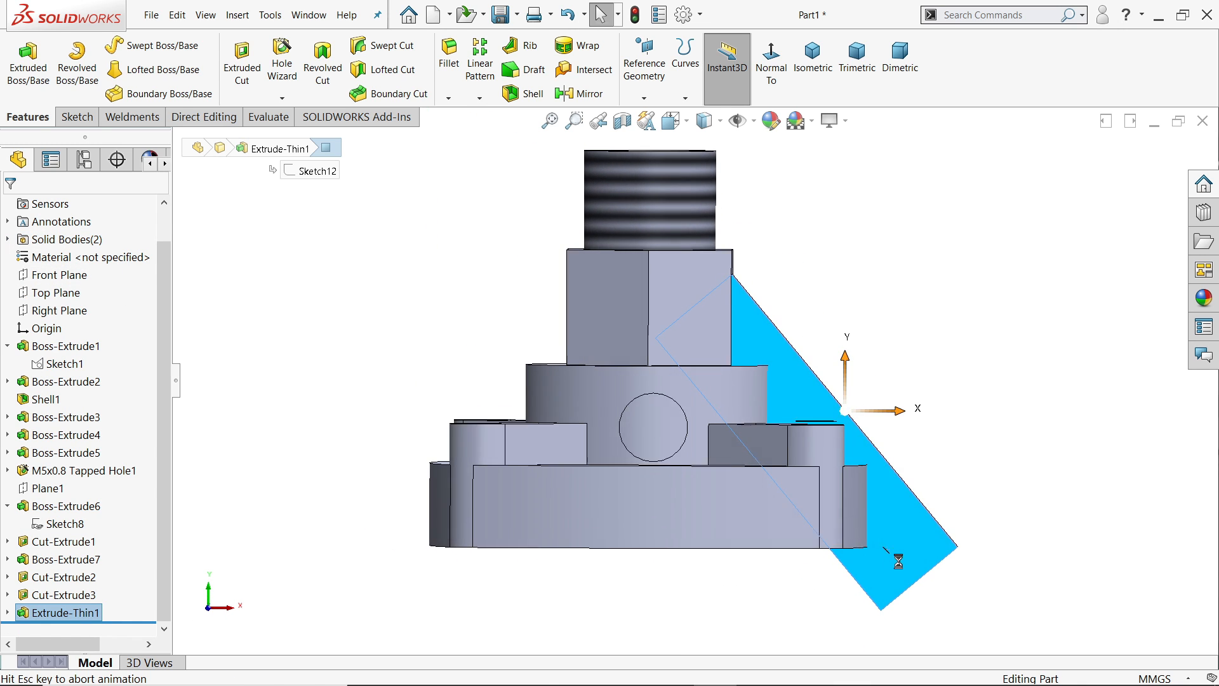
left_click(103, 55)
scroll(876, 546, "down", 5)
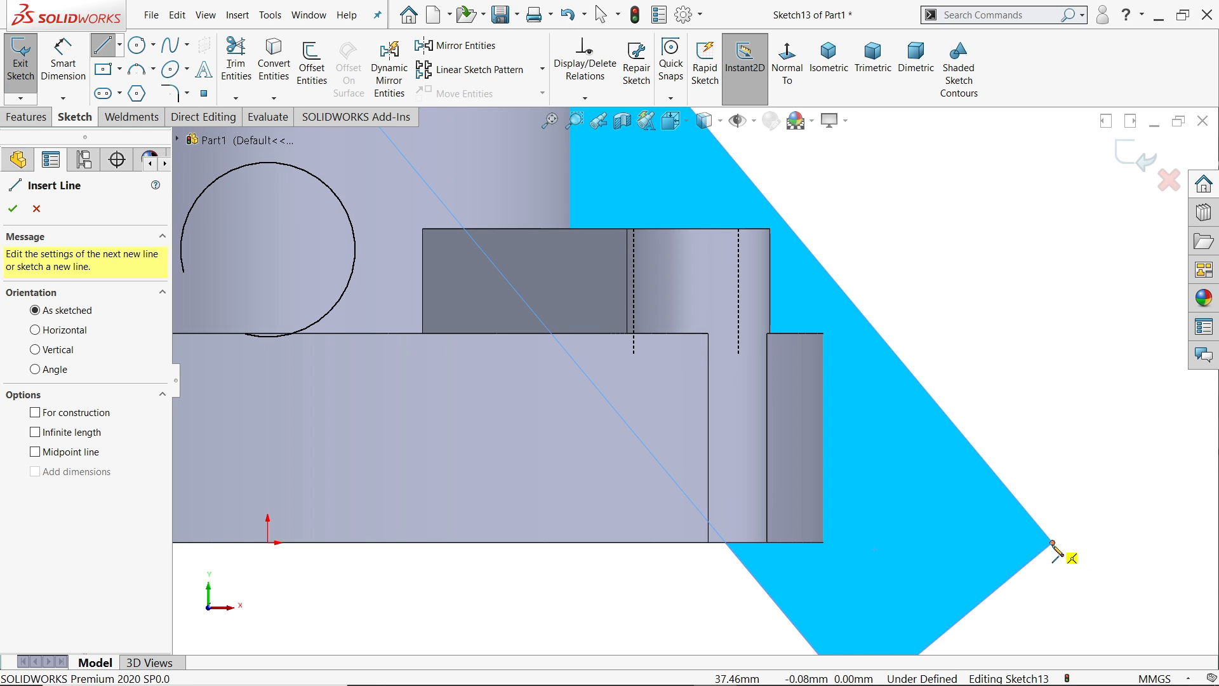
left_click(1051, 542)
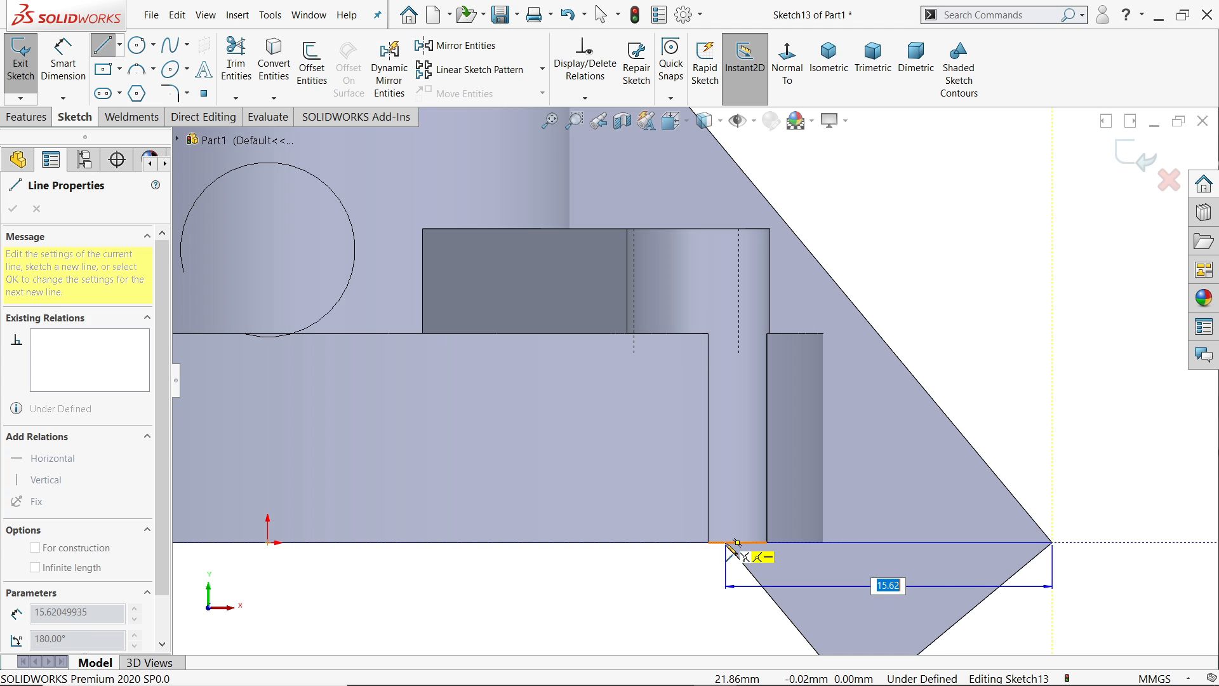
left_click(735, 543)
right_click(823, 362)
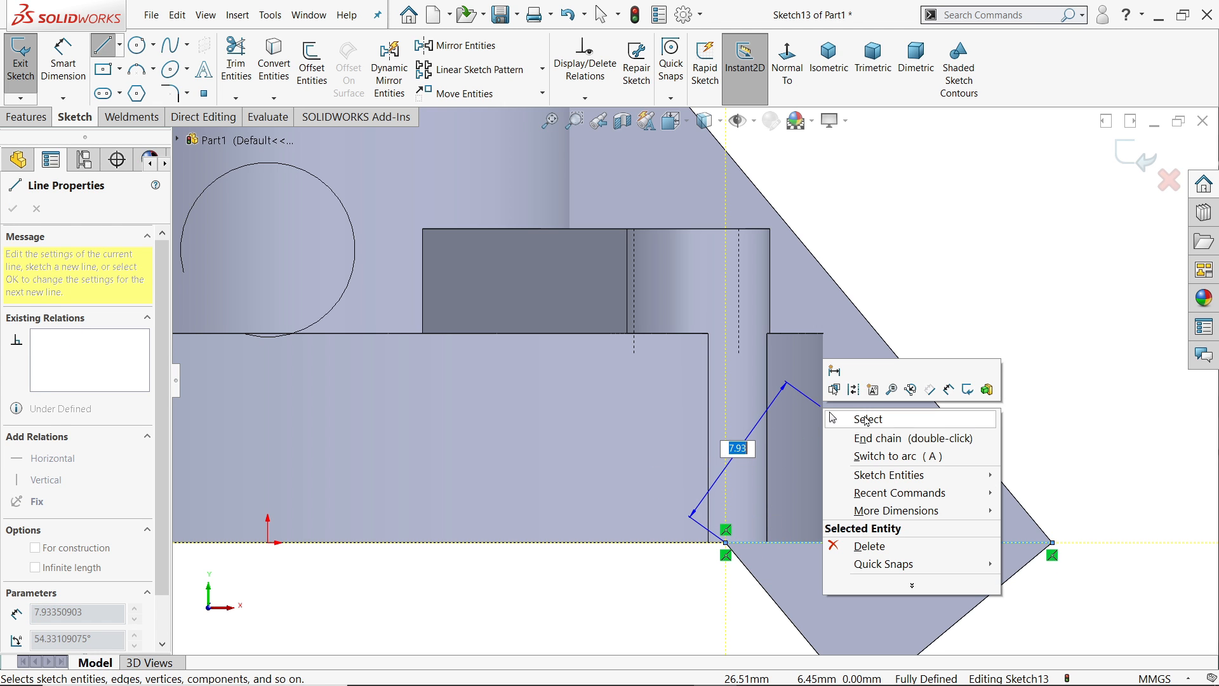
left_click(863, 413)
scroll(787, 517, "down", 5)
scroll(778, 530, "down", 1)
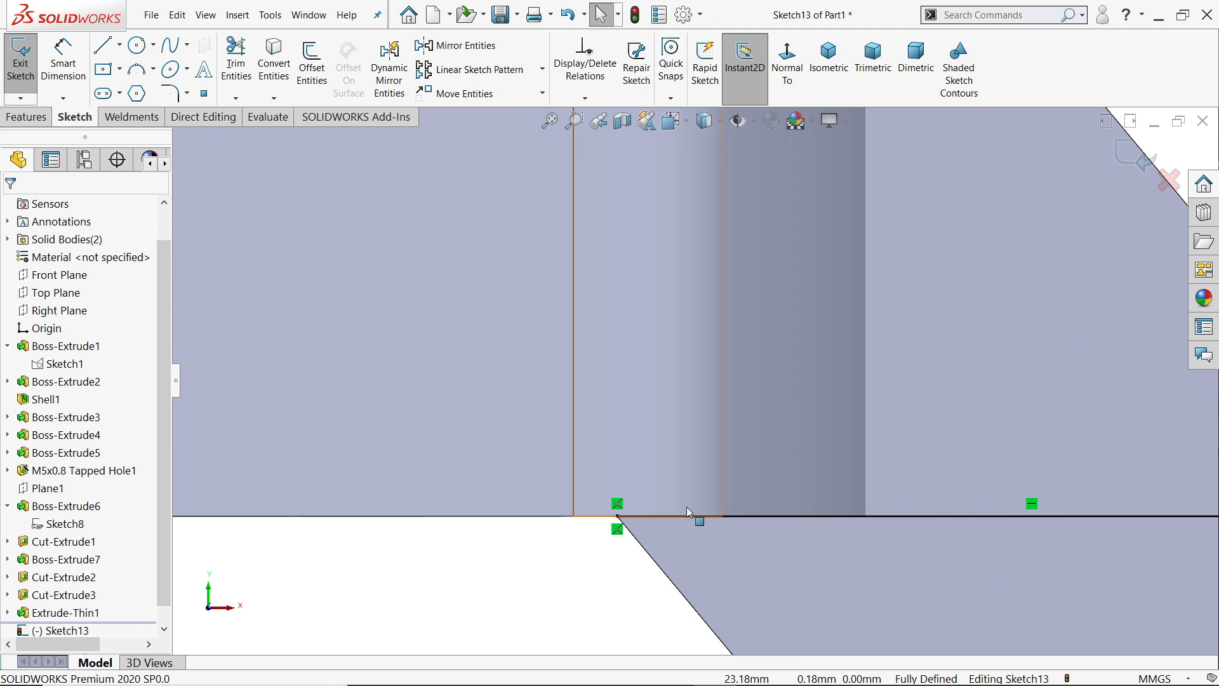
Extrude-cut the rib's triangular tip below the horizontal sketch line with a blind depth of 8 mm.
scroll(687, 512, "up", 5)
left_click(29, 117)
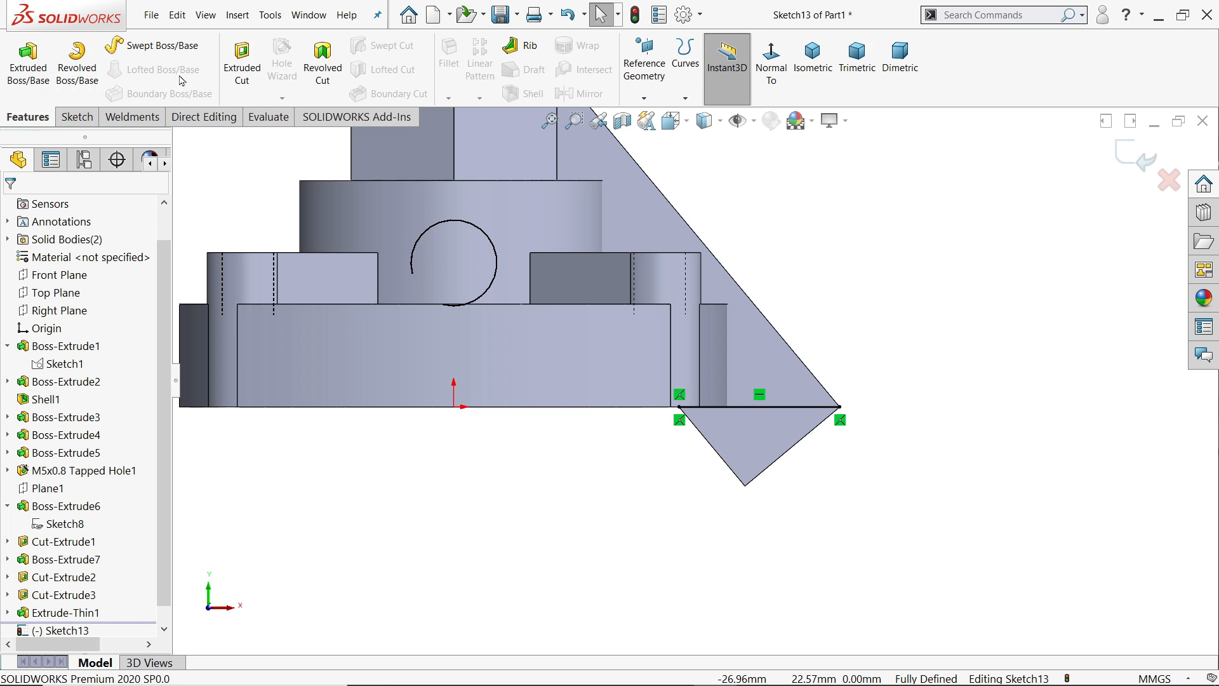
left_click(242, 66)
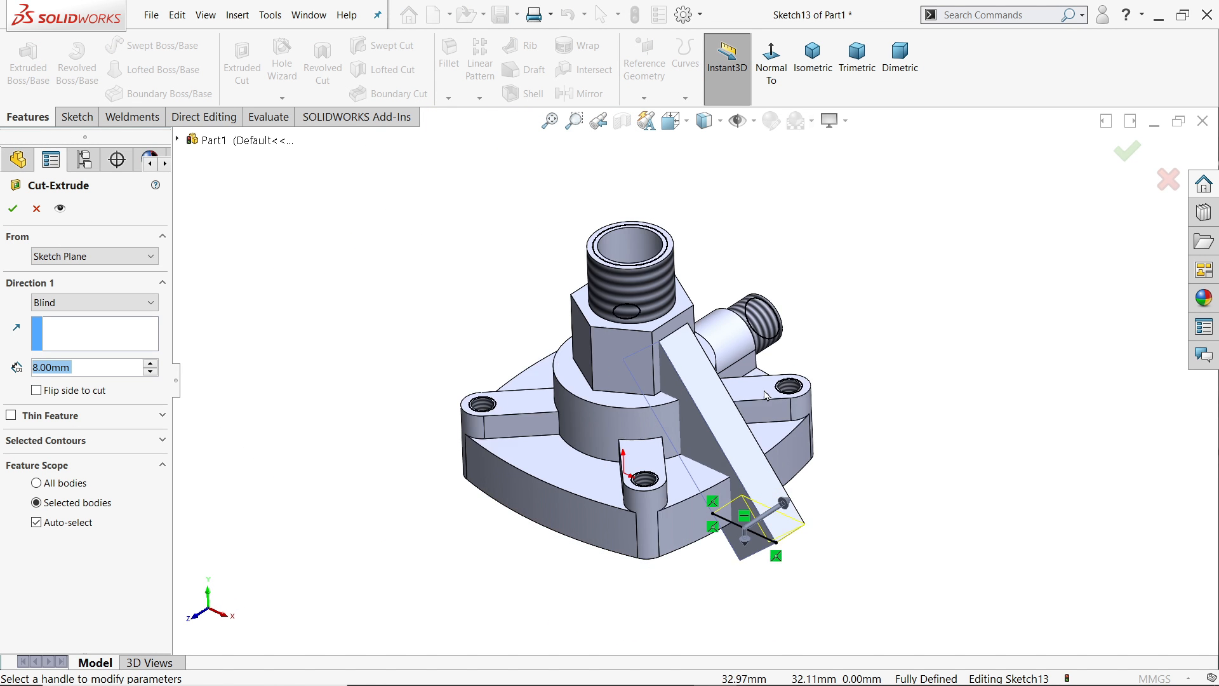
scroll(737, 527, "down", 3)
middle_click_drag(827, 343, 1012, 329)
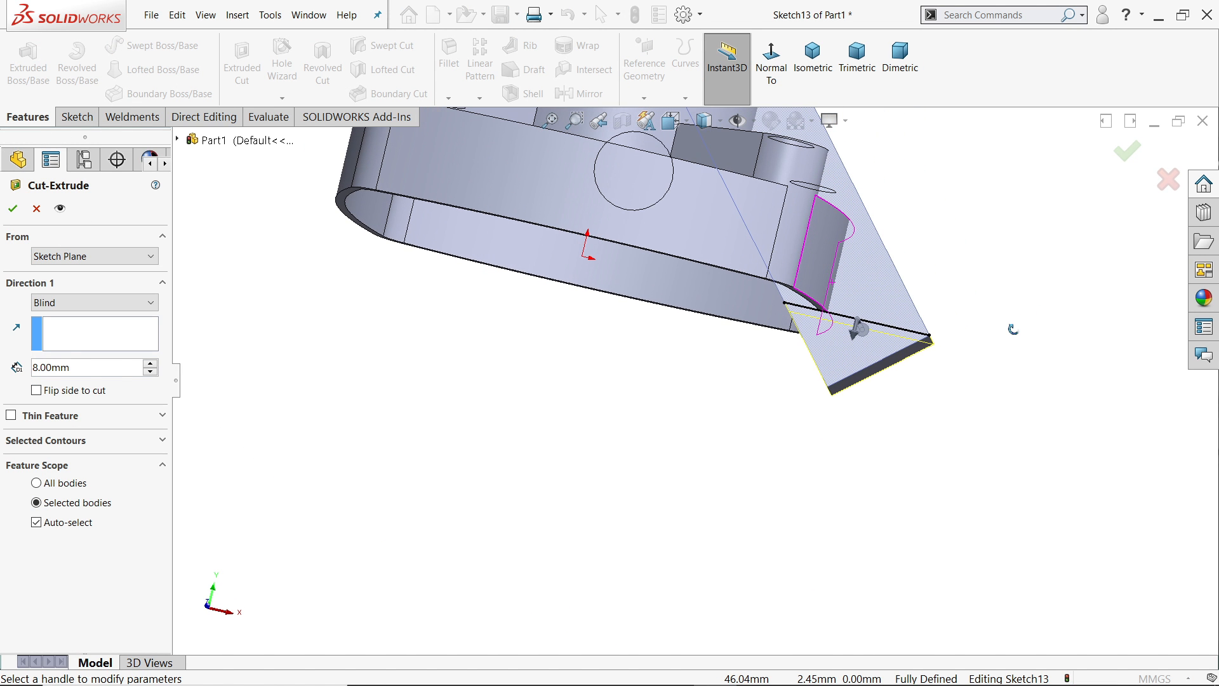
scroll(886, 335, "down", 3)
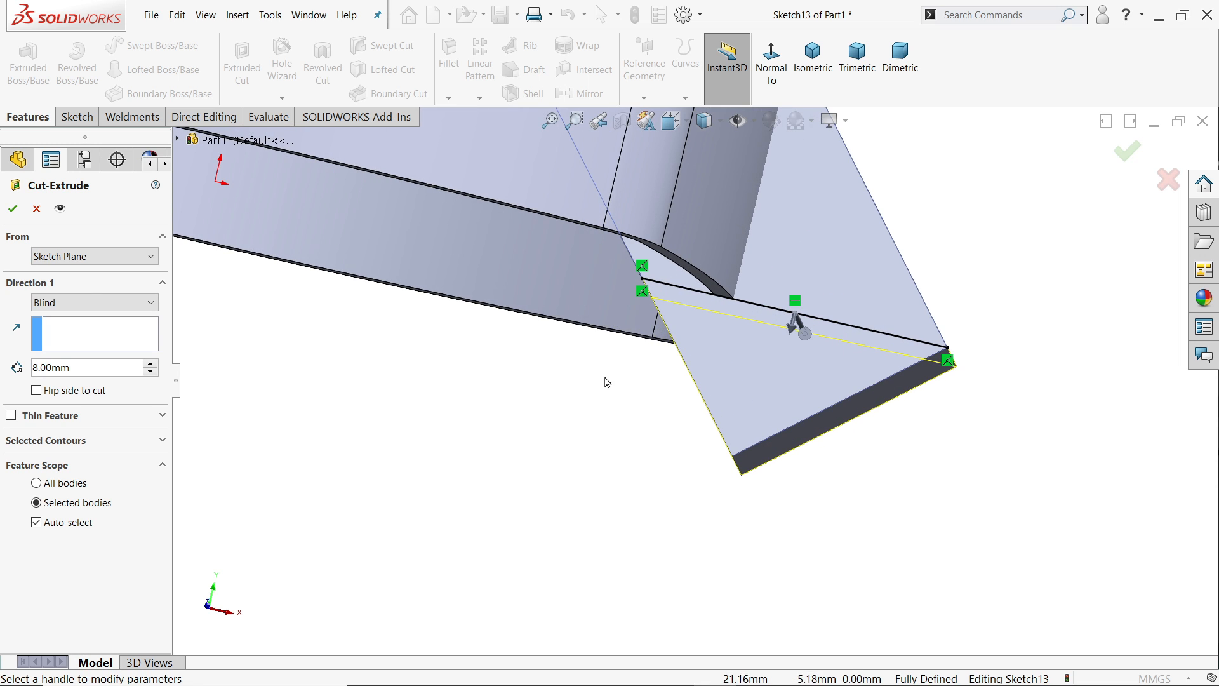
middle_click_drag(567, 390, 779, 396)
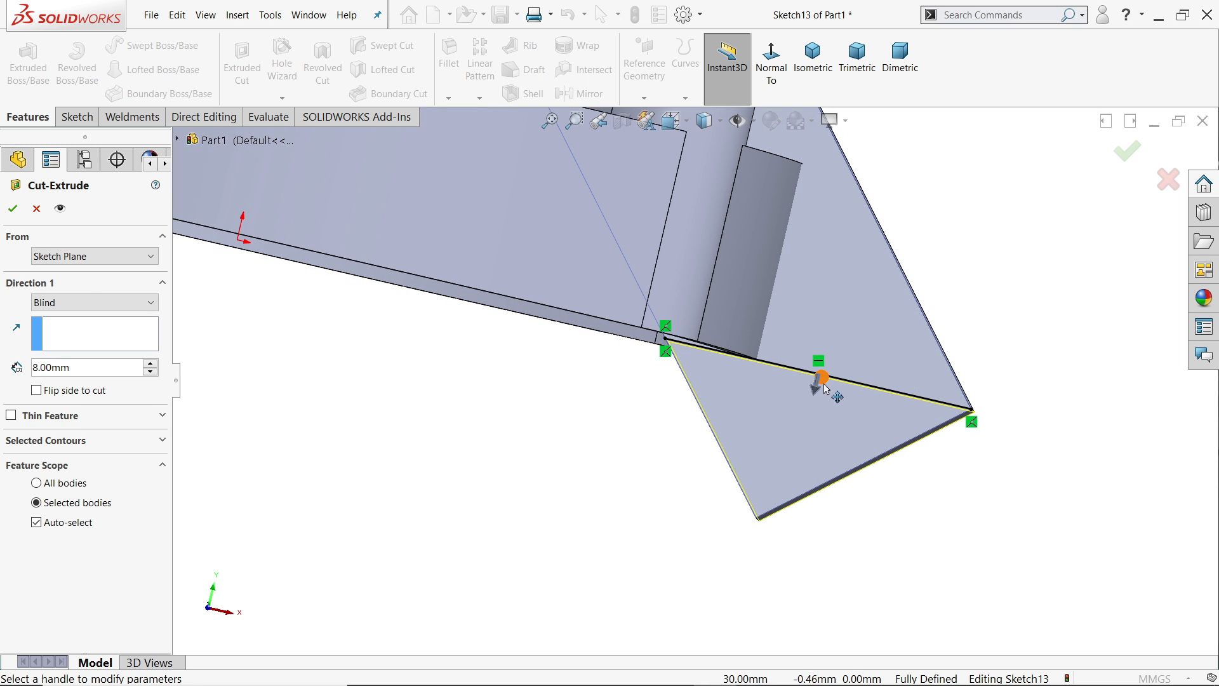
left_click(13, 208)
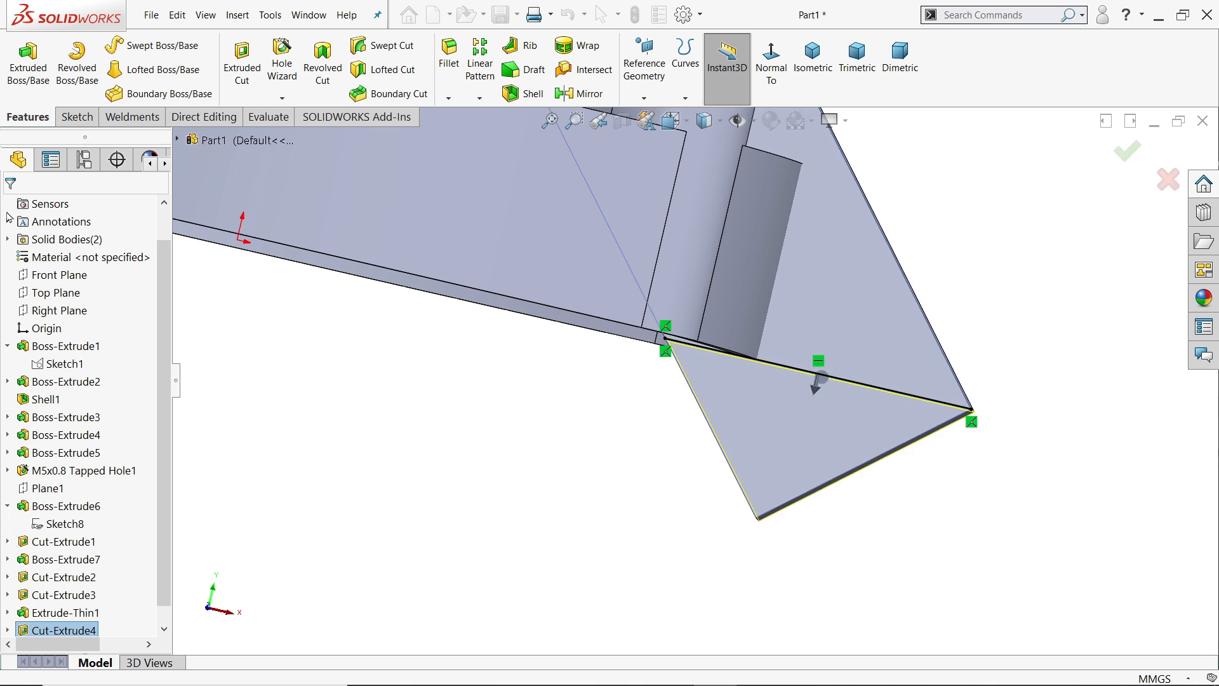
middle_click_drag(848, 395, 822, 454)
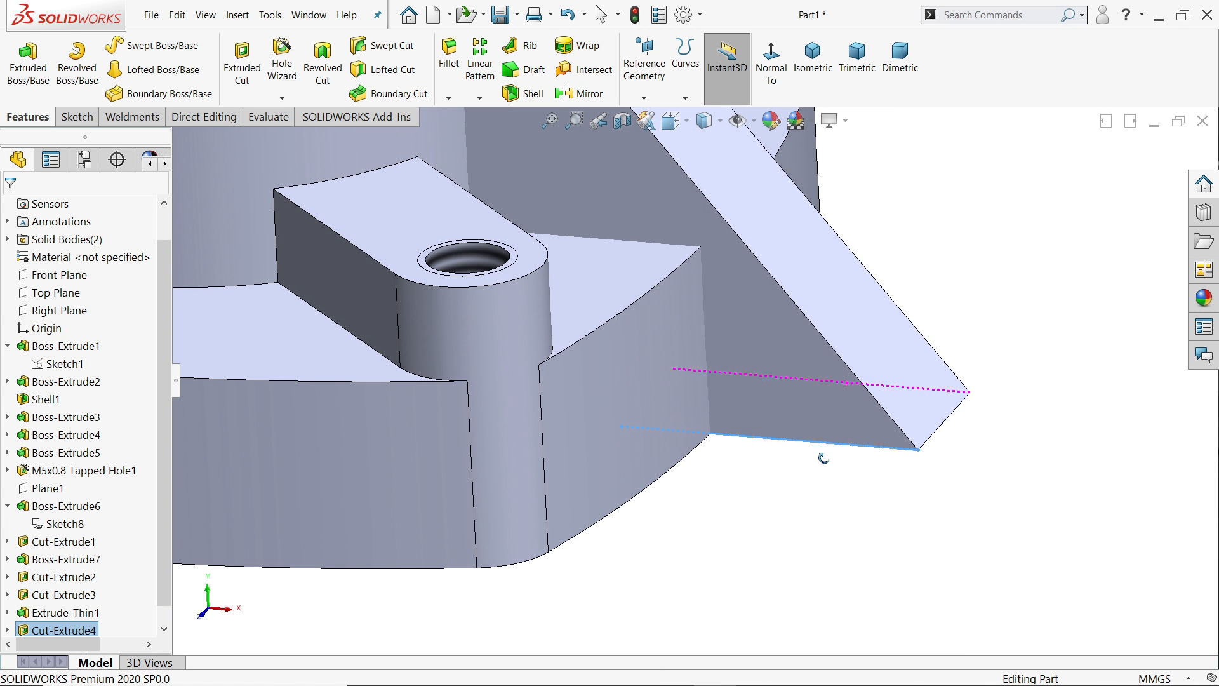
Apply a full round fillet to the diagonal rib, using its two side faces and its outer sloping face as the center face.
left_click(770, 499)
key("f")
mouse_move(699, 349)
middle_mouse_down()
mouse_move(753, 332)
mouse_move(760, 280)
mouse_move(731, 368)
mouse_move(781, 334)
mouse_move(718, 376)
mouse_move(779, 364)
middle_mouse_up()
key("ctrl+7")
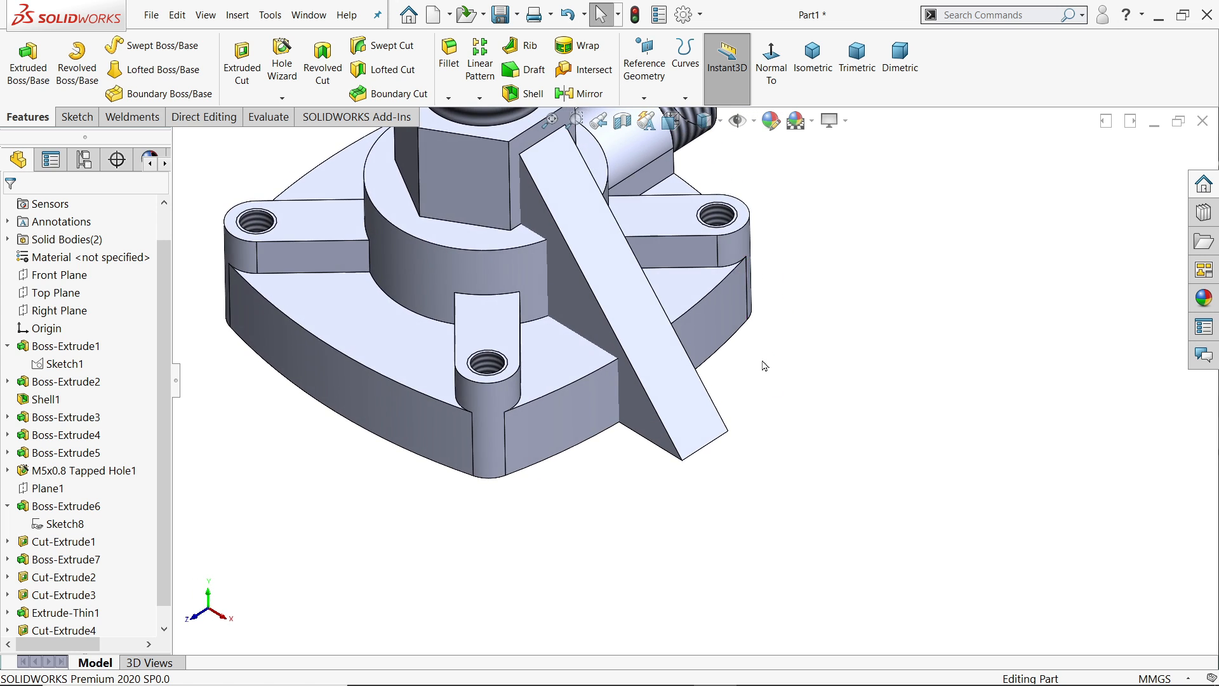
scroll(756, 359, "up", 2)
scroll(670, 303, "down", 2)
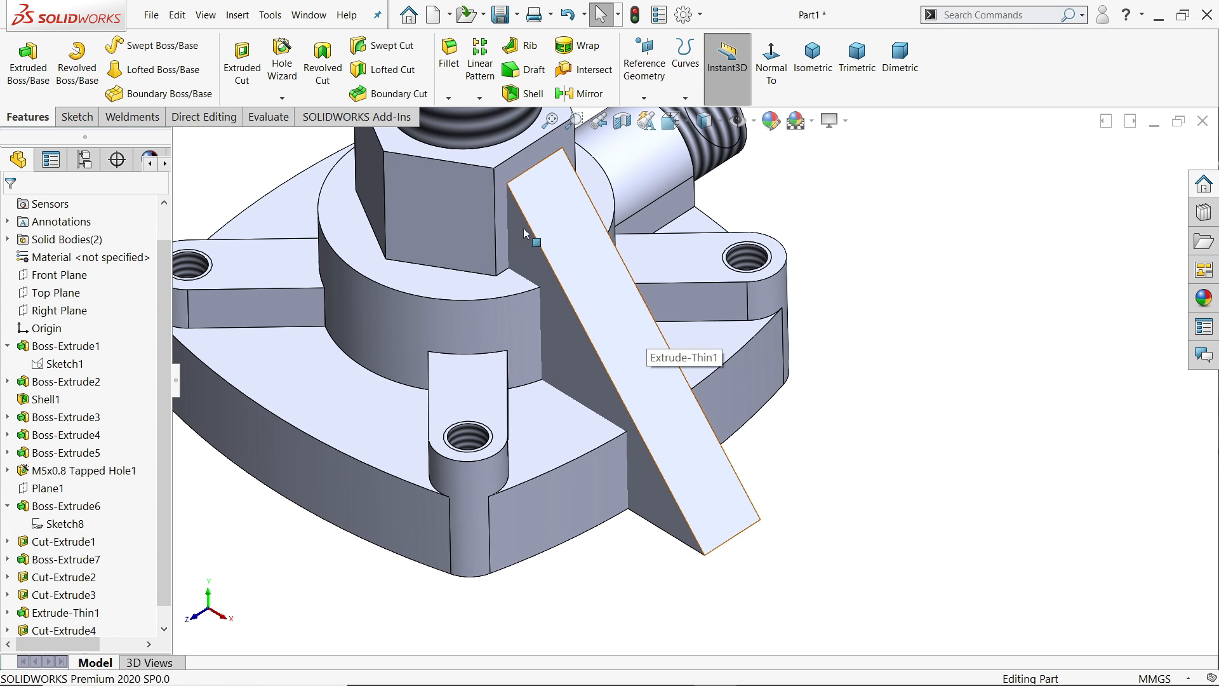
left_click(451, 67)
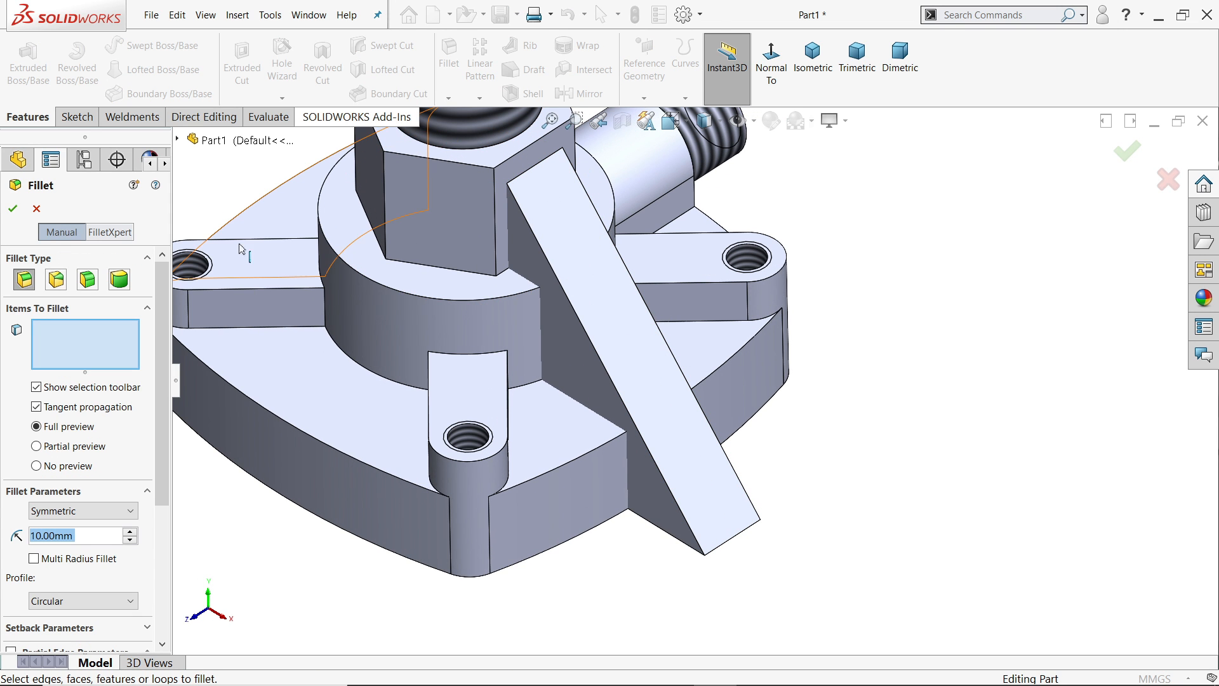
left_click(118, 281)
left_click(585, 376)
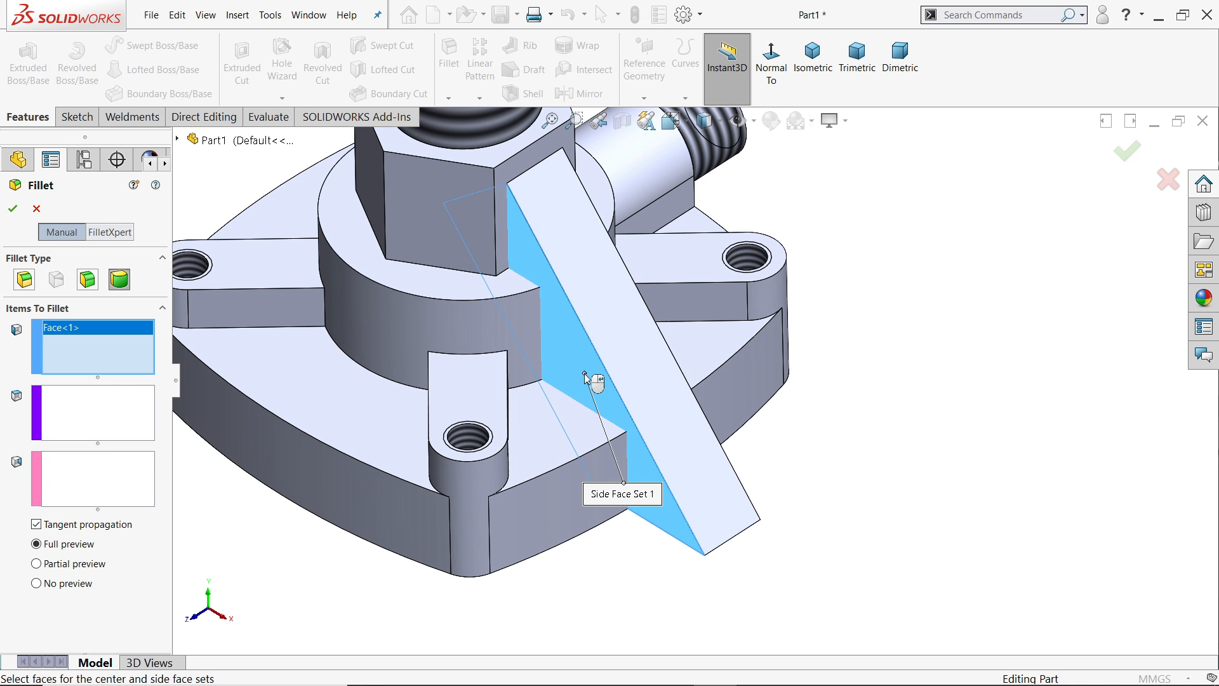
left_click(53, 429)
left_click(643, 394)
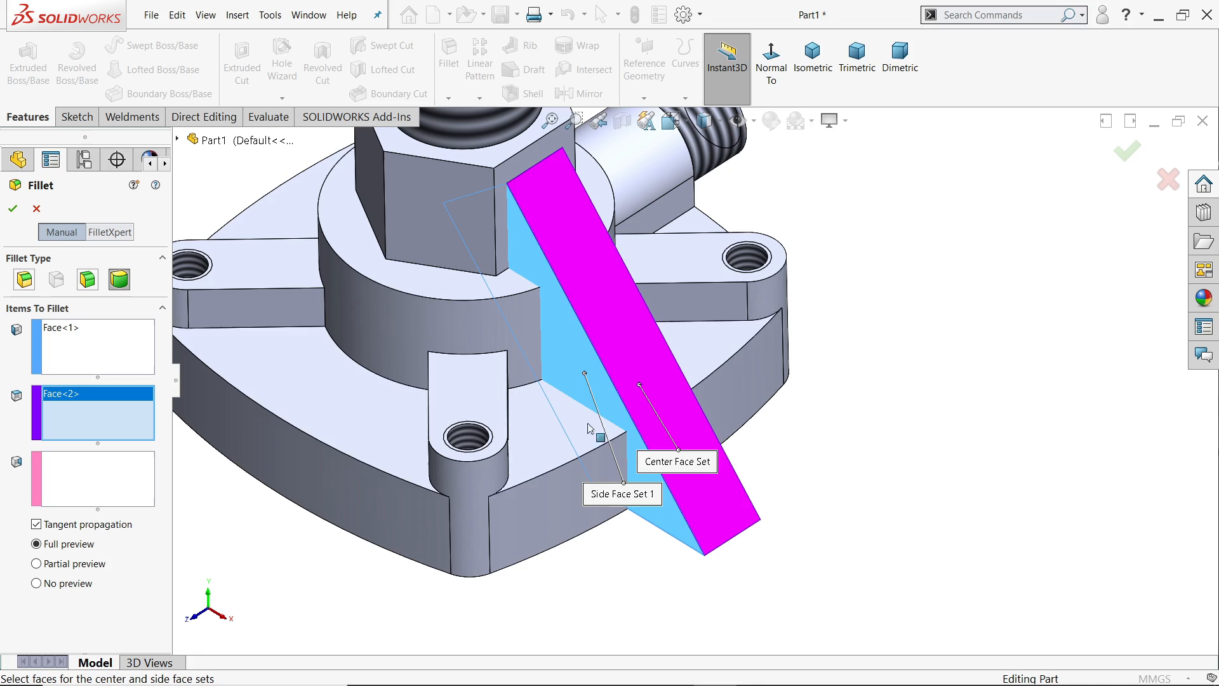
left_click(83, 476)
middle_click_drag(547, 454, 871, 472)
left_click(600, 353)
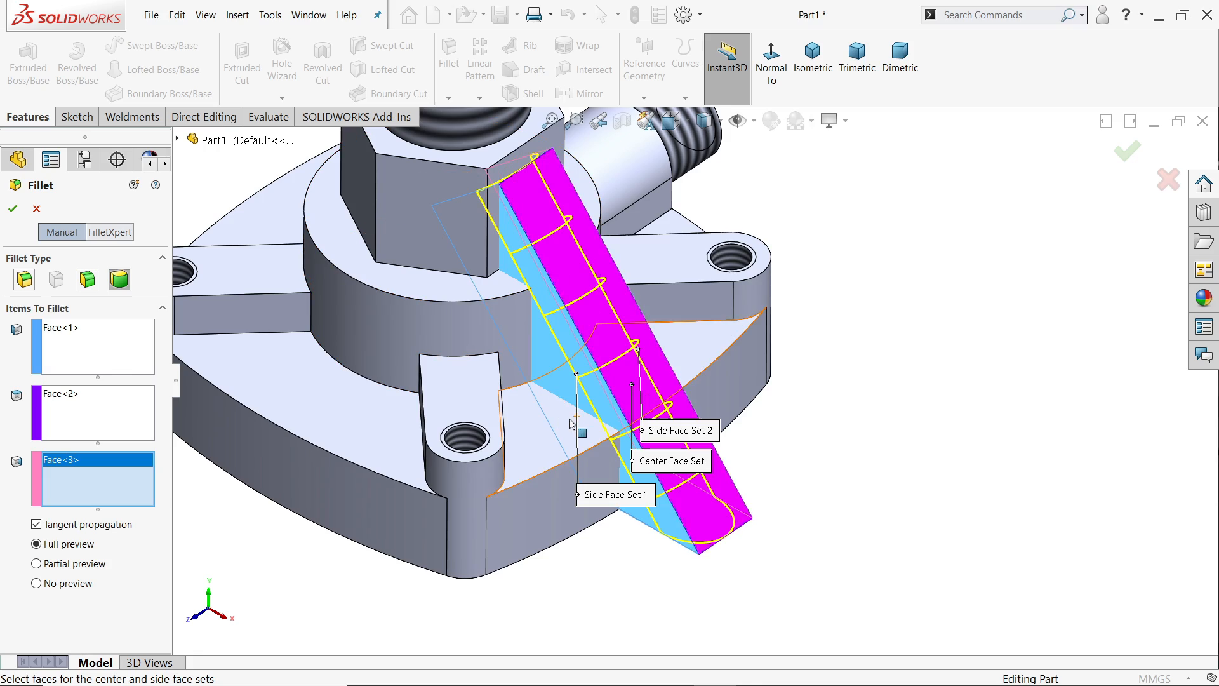
left_click(10, 209)
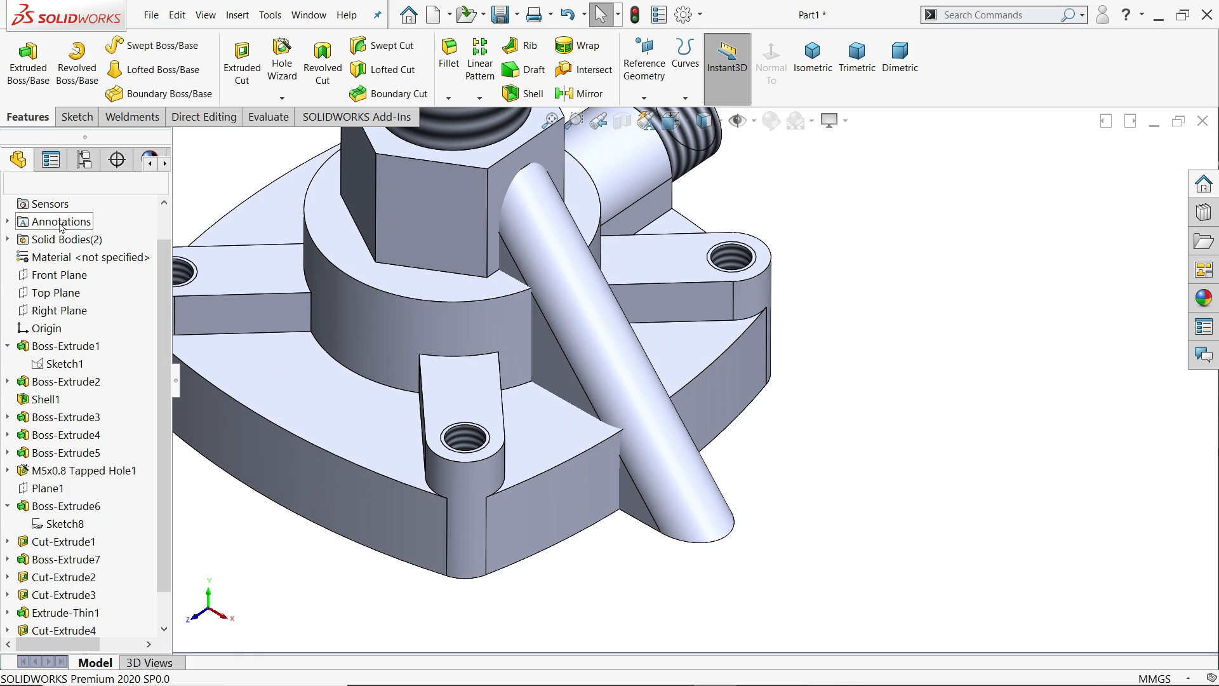
Examine the rounded diagonal rib from outside and its end inside the hollow underside of the part.
middle_click_drag(816, 370, 807, 410)
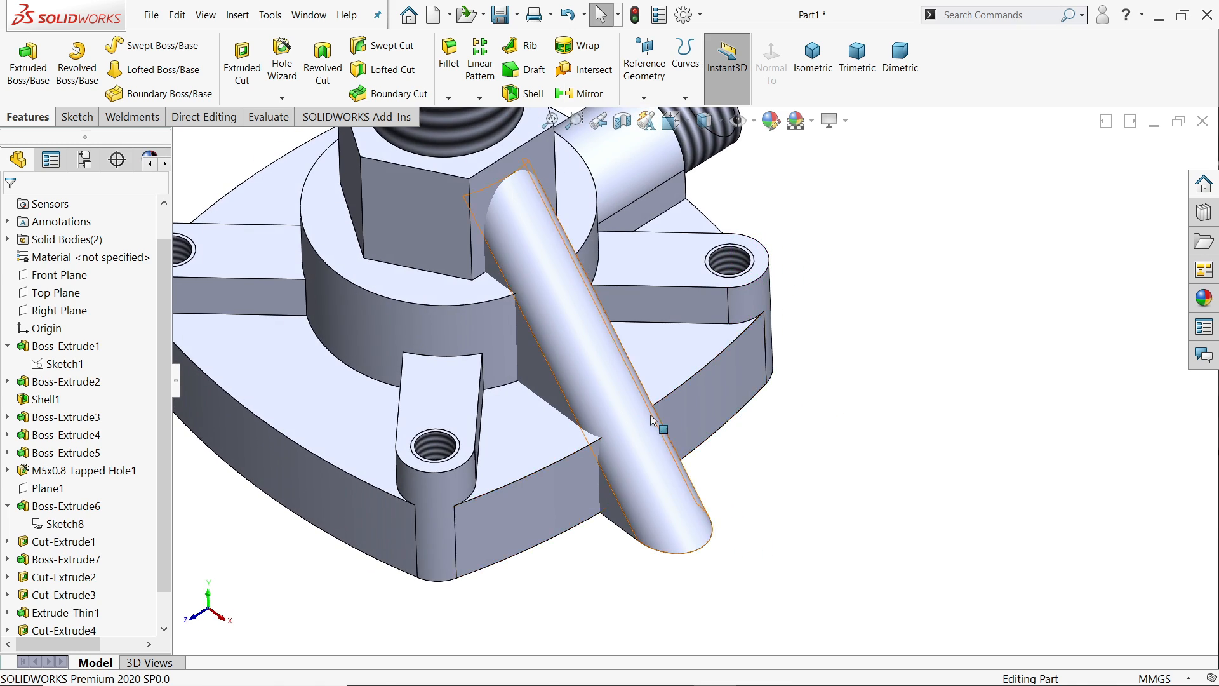
scroll(659, 422, "up", 5)
scroll(659, 422, "down", 3)
middle_click_drag(658, 420, 658, 360)
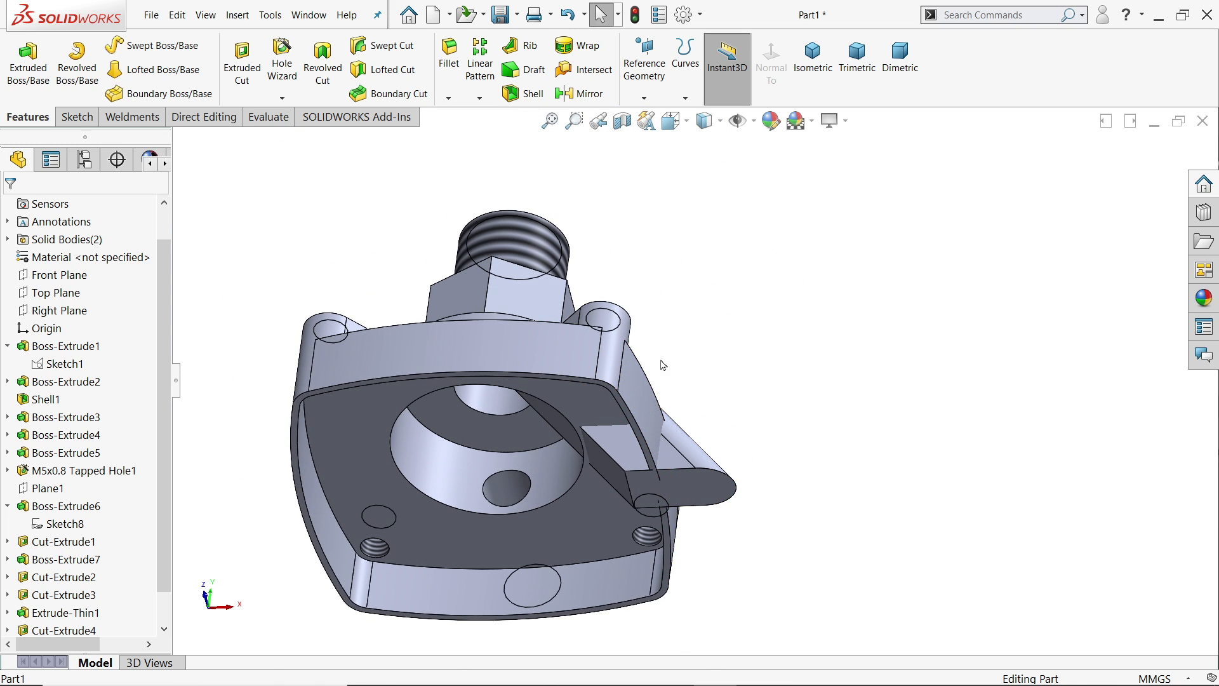
scroll(590, 476, "down", 2)
scroll(607, 478, "up", 4)
middle_click_drag(609, 475, 631, 553)
middle_click_drag(658, 441, 653, 504)
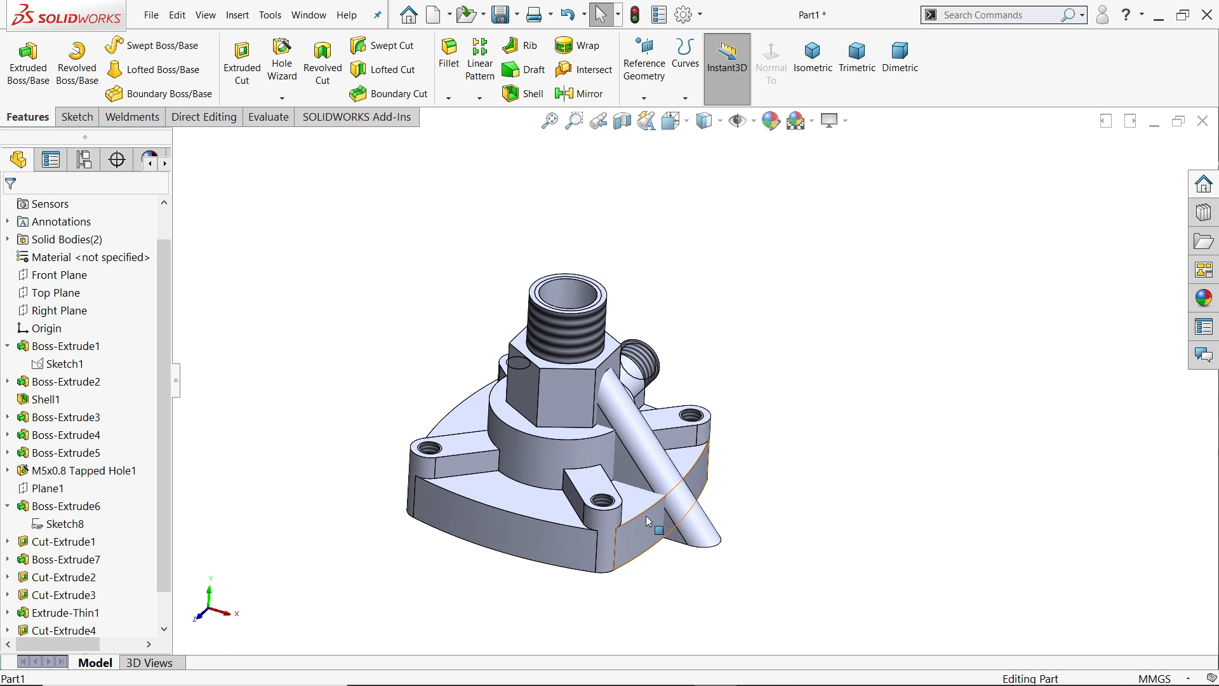
Combine the main part and the diagonal rib with the Add operation, and check the list of solid bodies.
scroll(651, 495, "down", 3)
left_click(184, 124)
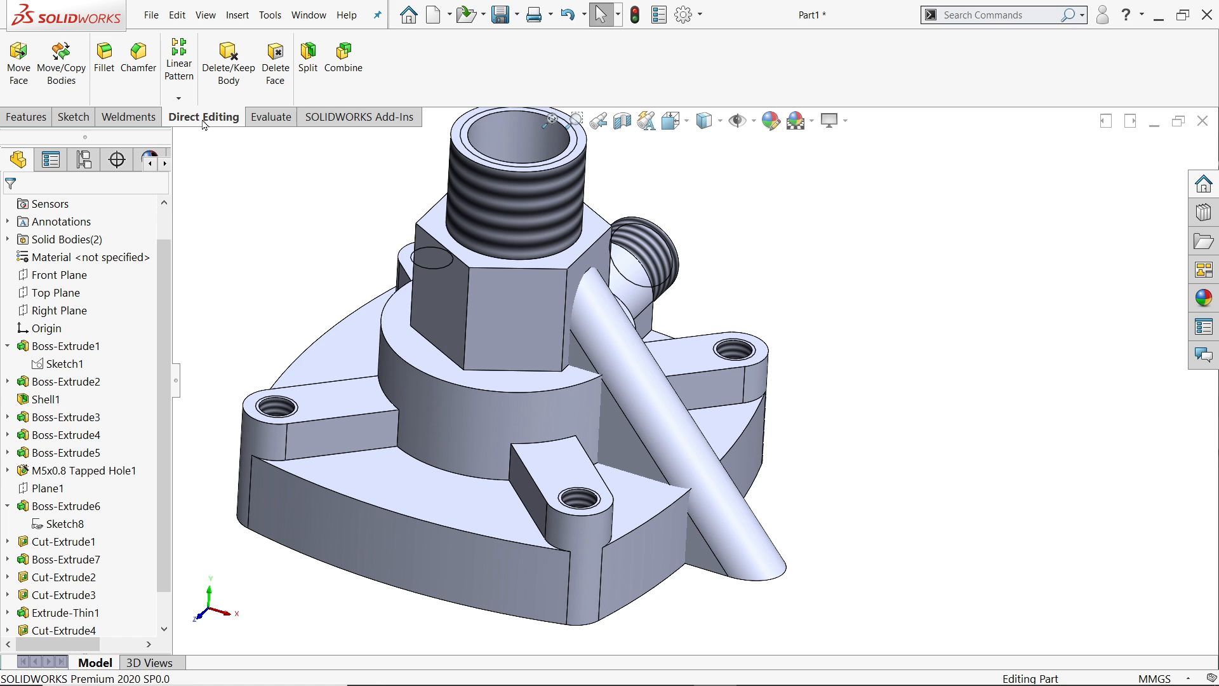
left_click(343, 59)
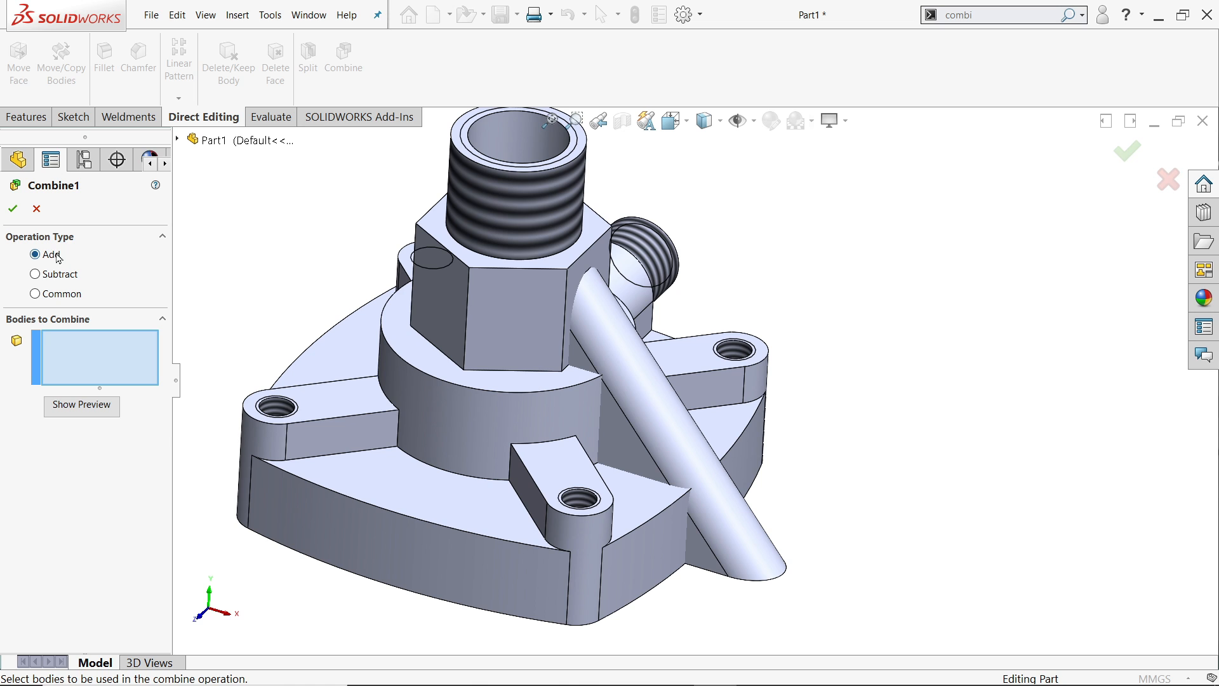
left_click(623, 534)
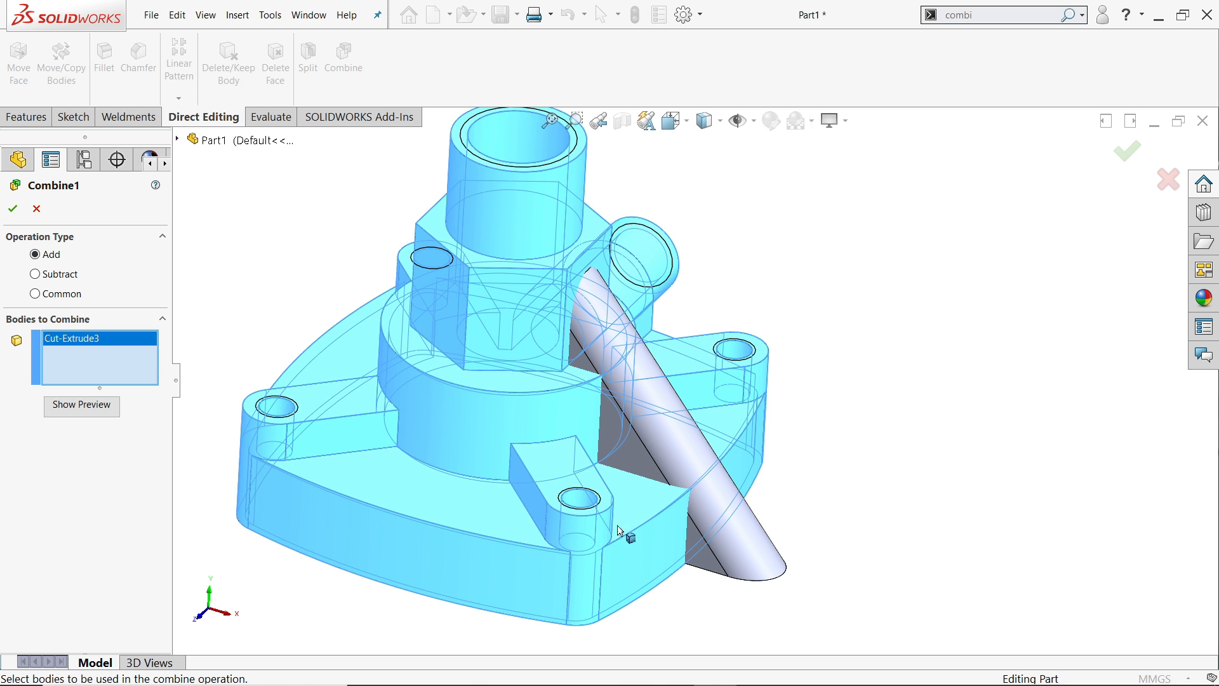
left_click(680, 454)
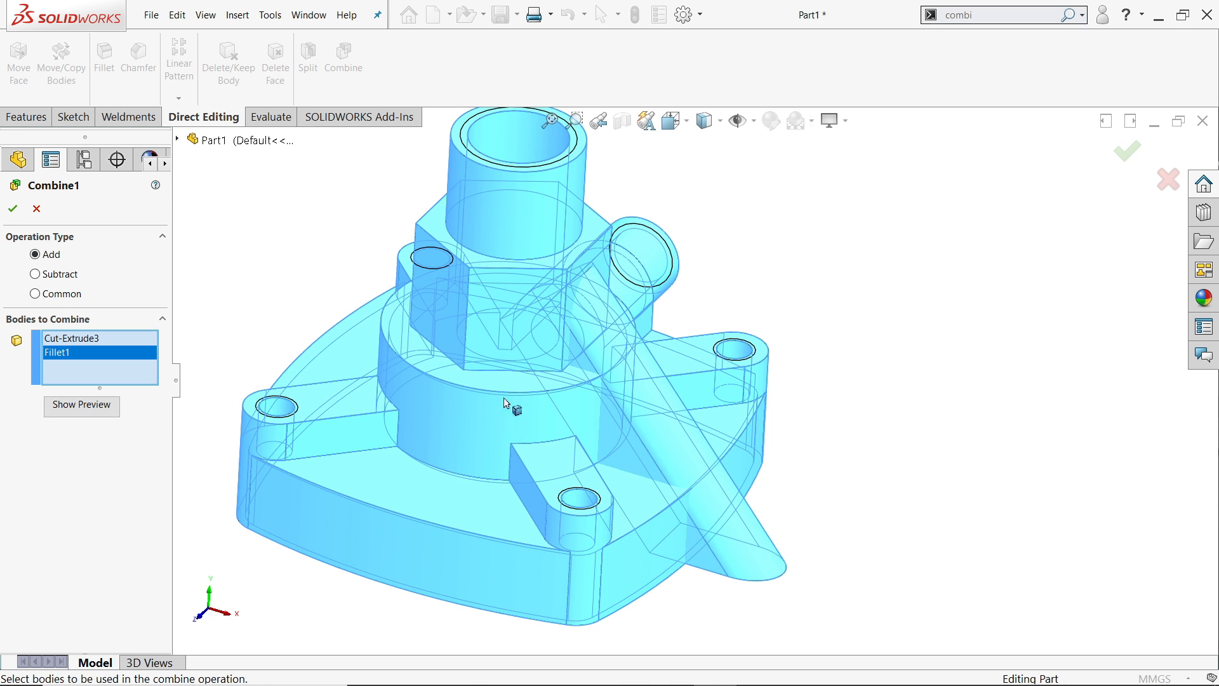
left_click(12, 209)
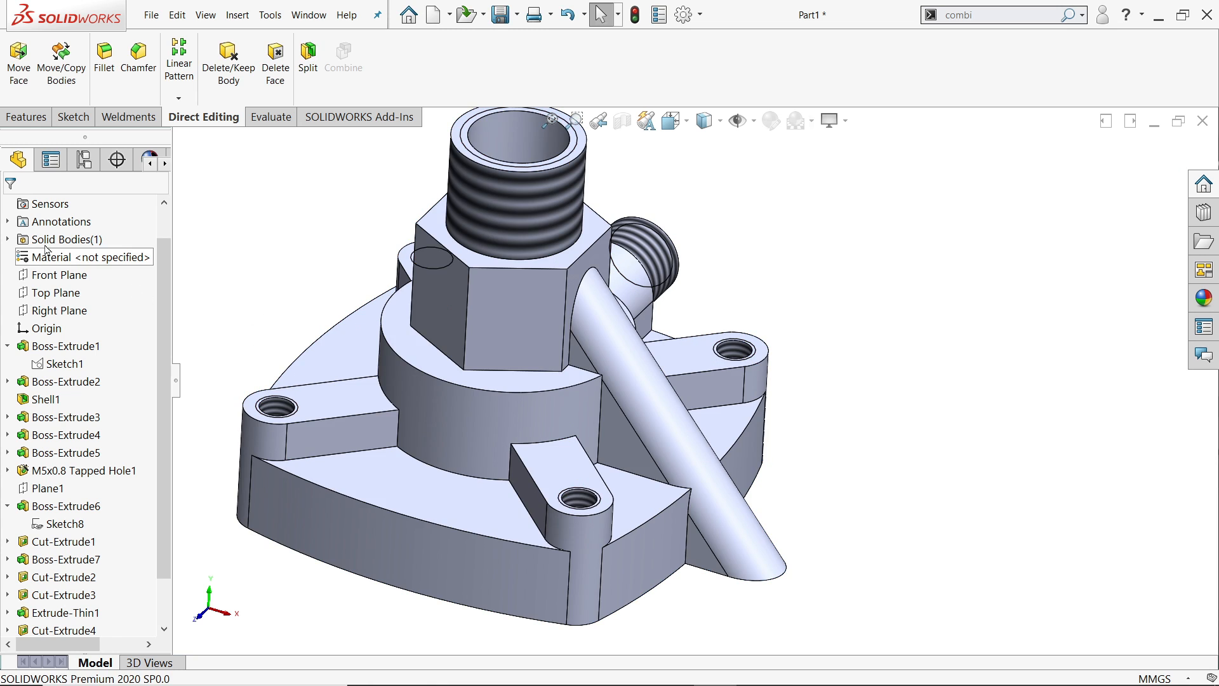
left_click(7, 239)
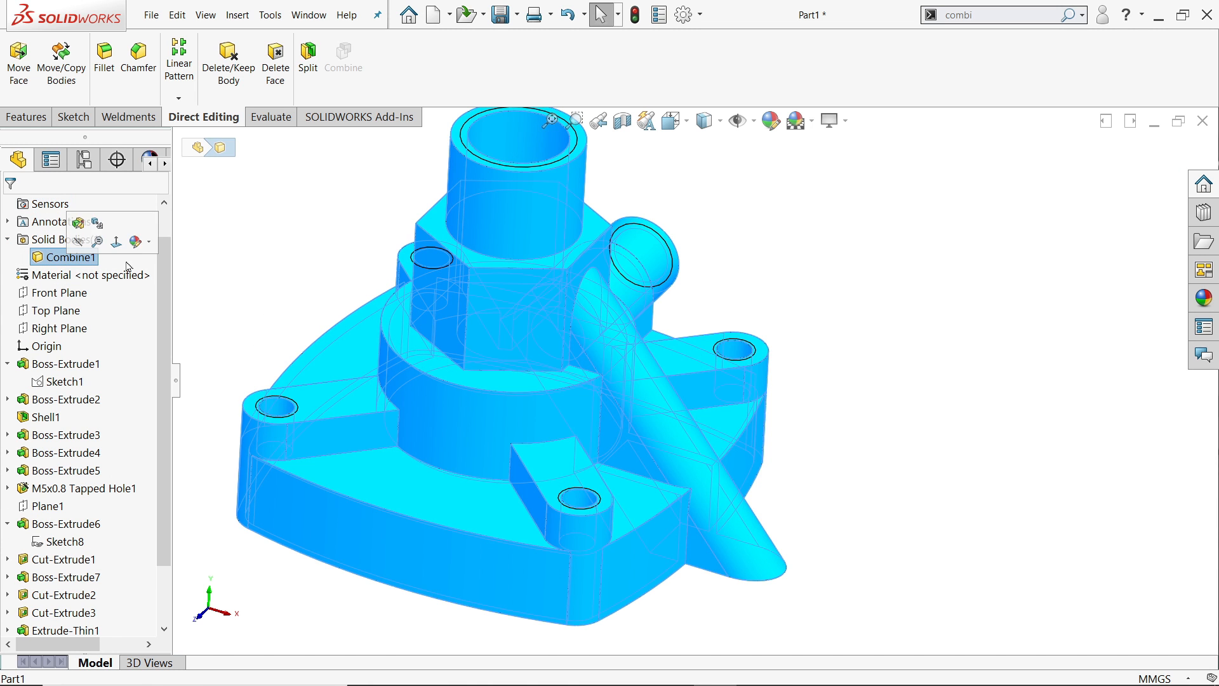
Start Delete Face with Delete and Patch, selecting the rib's two side faces inside the base cavity and the small corner face beside one.
scroll(590, 353, "up", 4)
scroll(683, 471, "down", 3)
middle_click_drag(647, 422, 701, 125)
scroll(701, 125, "up", 1)
scroll(699, 375, "up", 3)
scroll(597, 490, "down", 5)
scroll(648, 425, "up", 1)
mouse_move(647, 420)
middle_mouse_down()
mouse_move(691, 307)
mouse_move(685, 416)
middle_mouse_up()
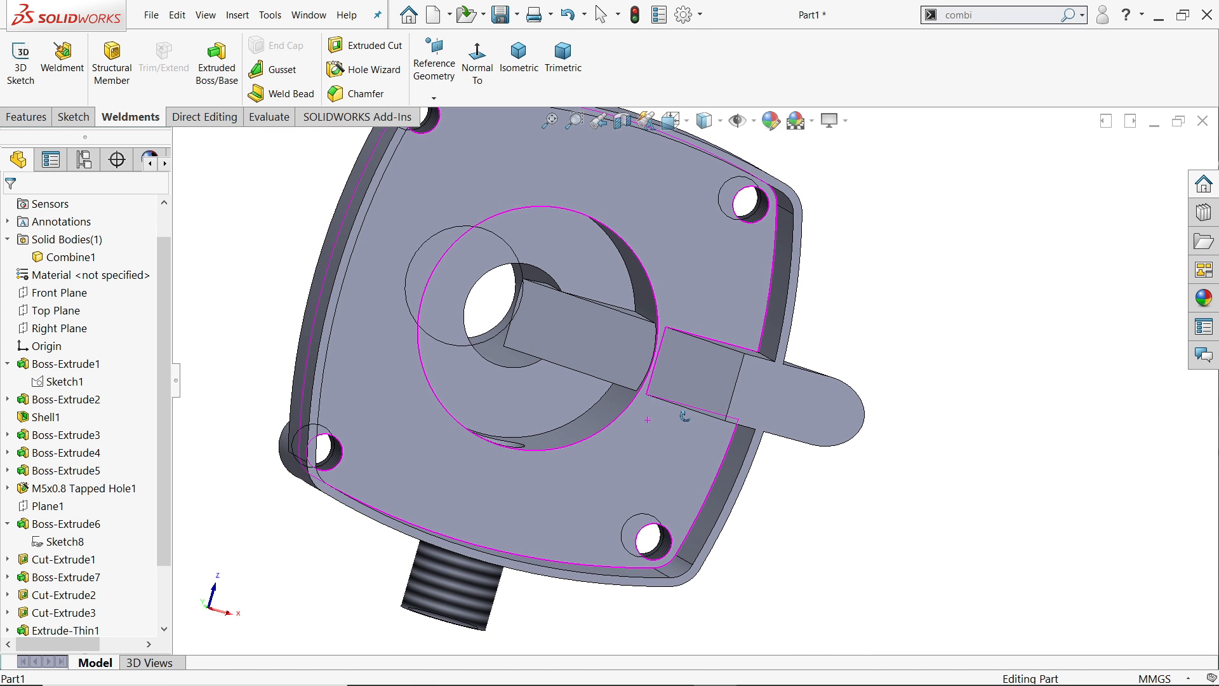
left_click(204, 124)
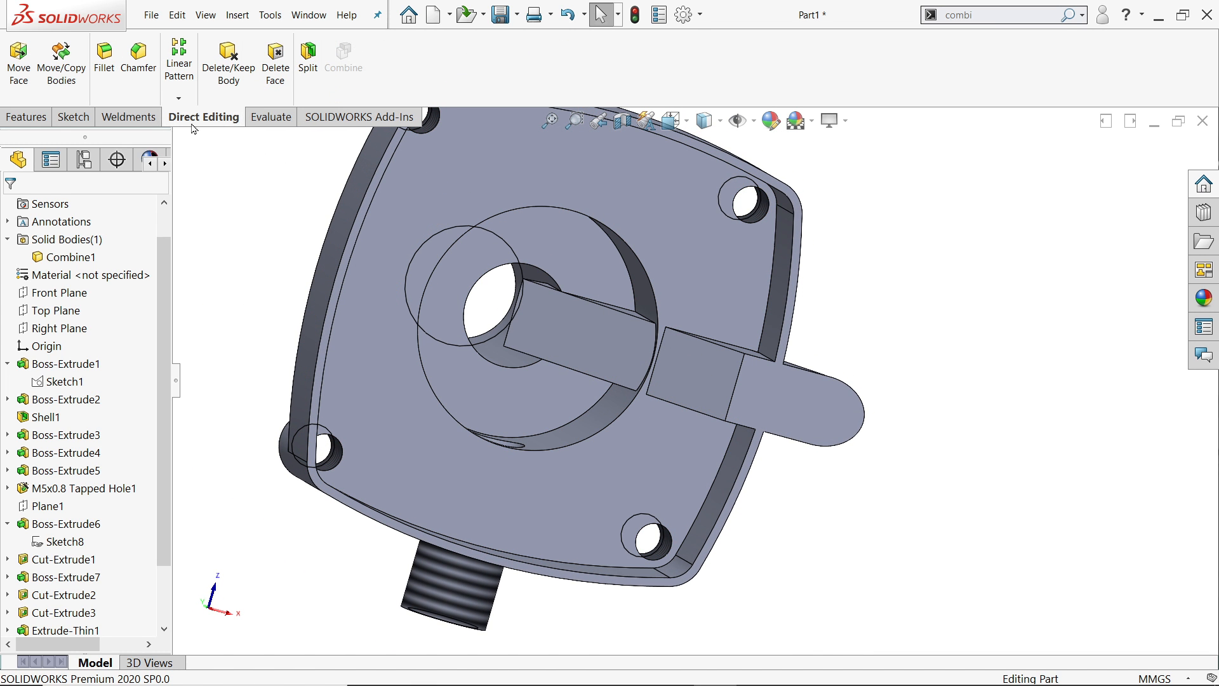
left_click(279, 64)
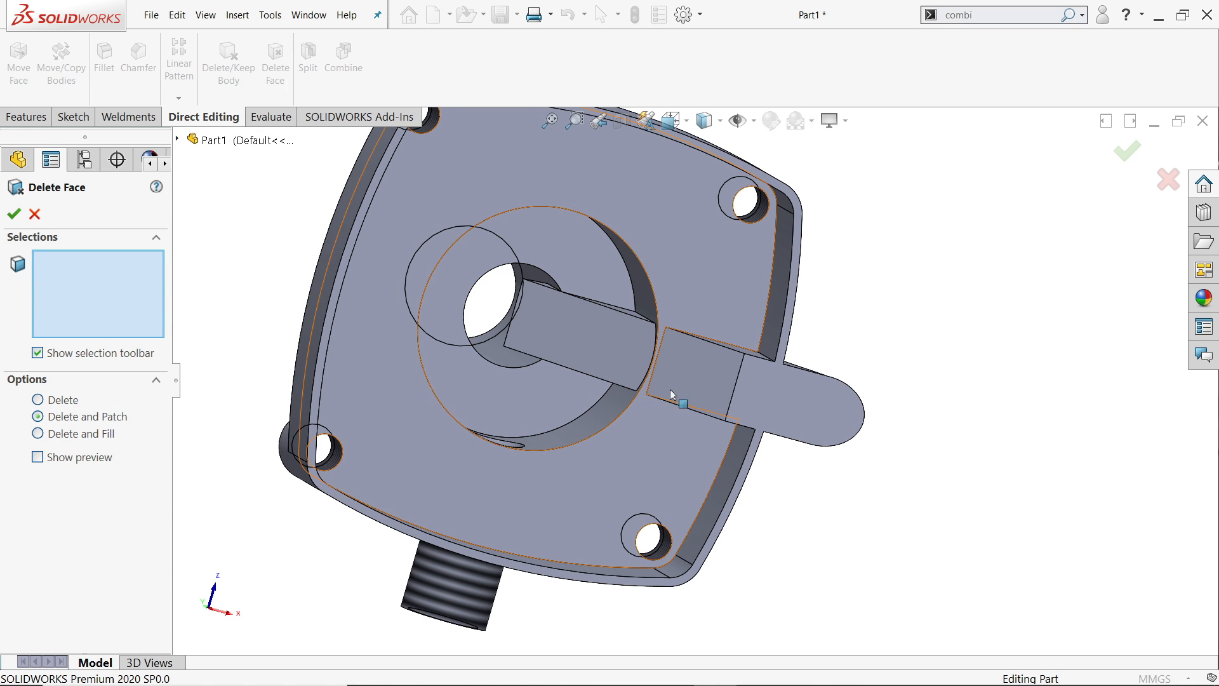
scroll(698, 378, "down", 3)
middle_click_drag(719, 351, 762, 340)
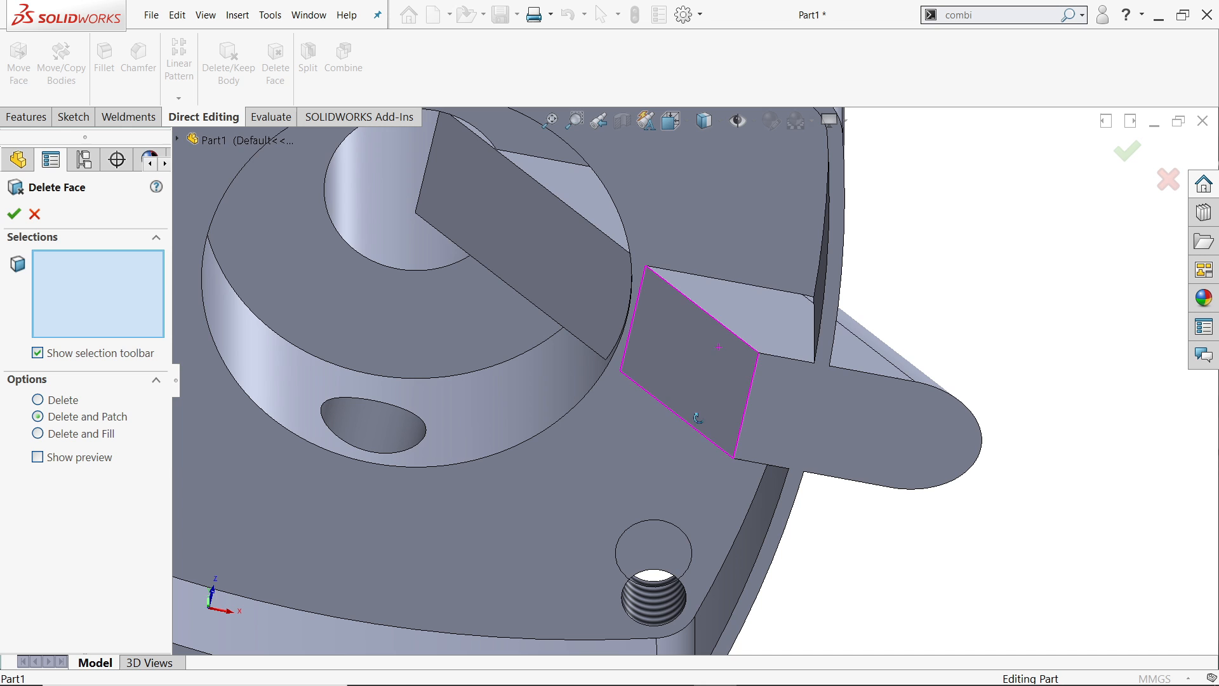
left_click(772, 332)
middle_click_drag(719, 395, 733, 421)
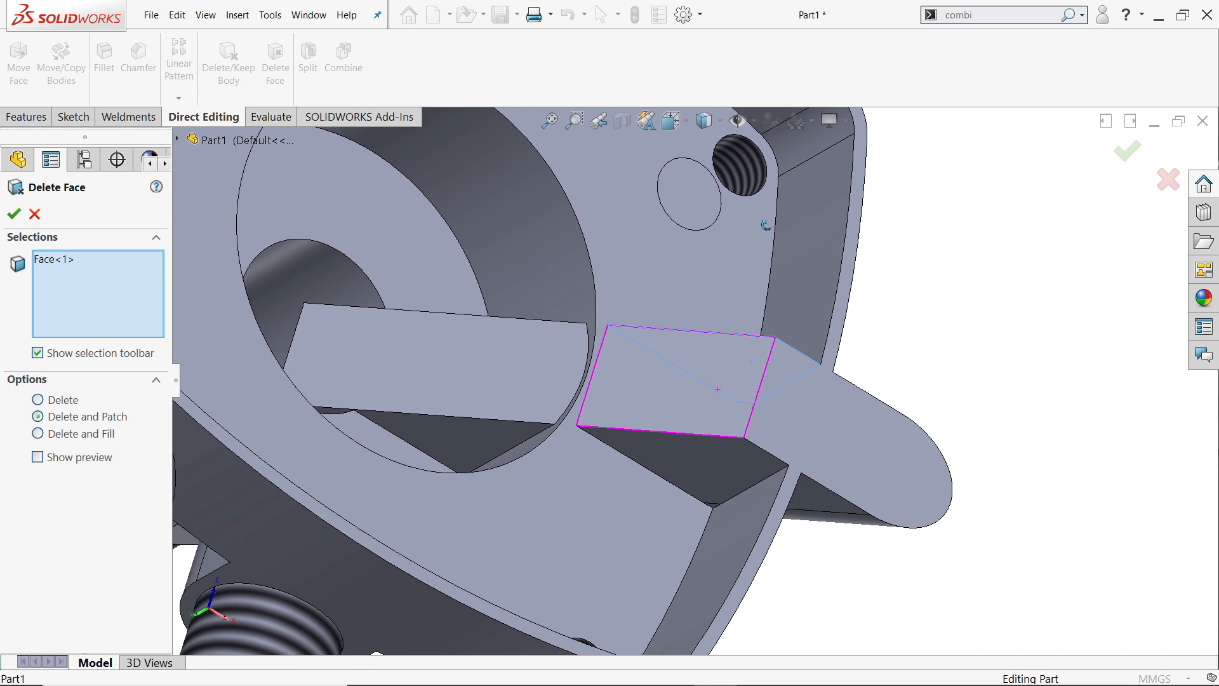
left_click(730, 418)
scroll(714, 514, "down", 2)
scroll(715, 516, "down", 3)
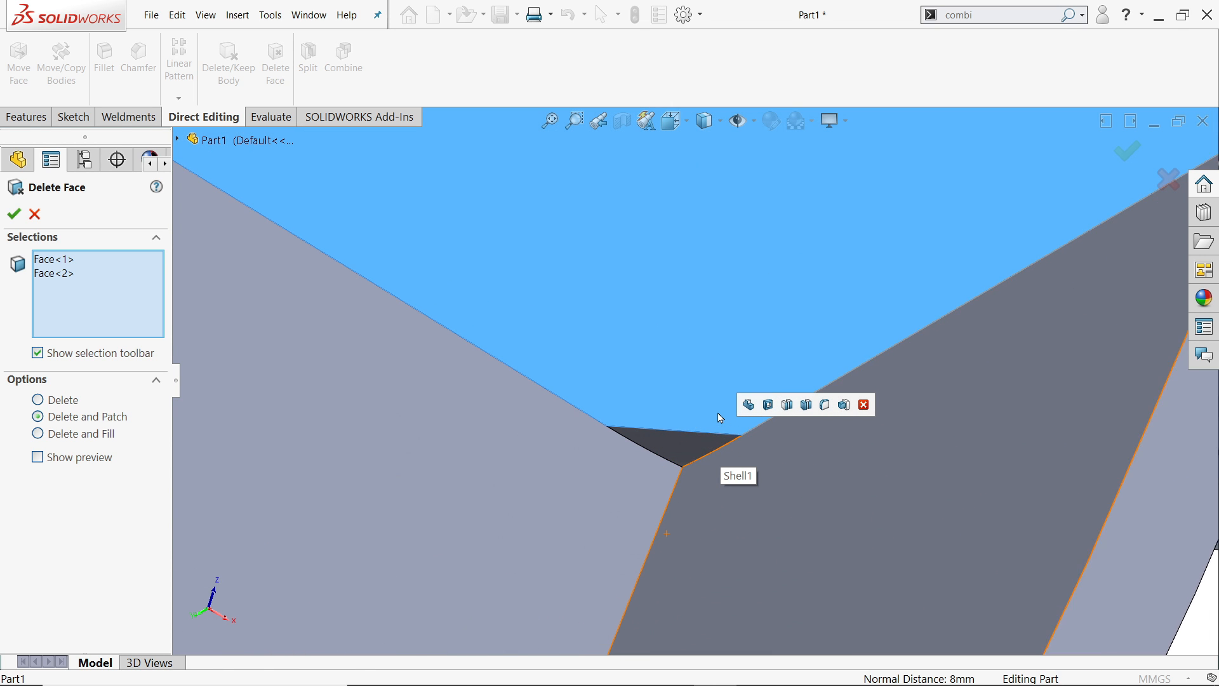
left_click(676, 457)
scroll(678, 447, "up", 8)
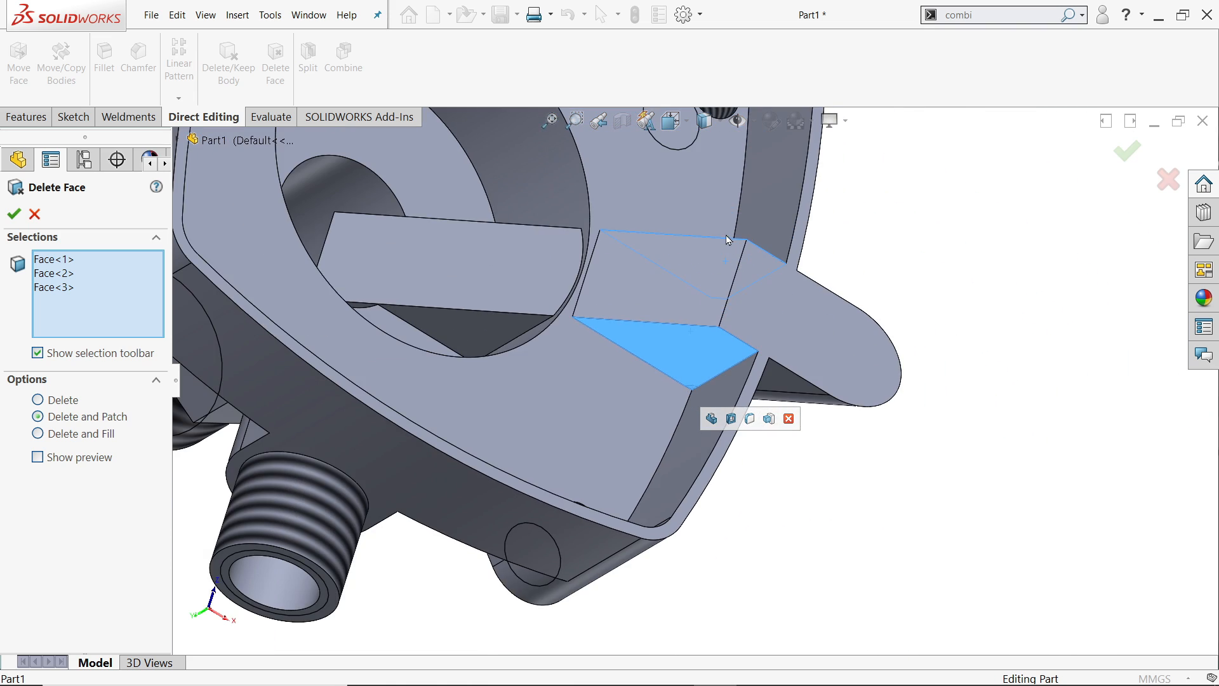
Add the opposite small corner face and the rib's sloping faces in the cavity and central recess to the faces to delete.
middle_click_drag(726, 236, 722, 321)
scroll(722, 321, "down", 1)
scroll(722, 323, "down", 3)
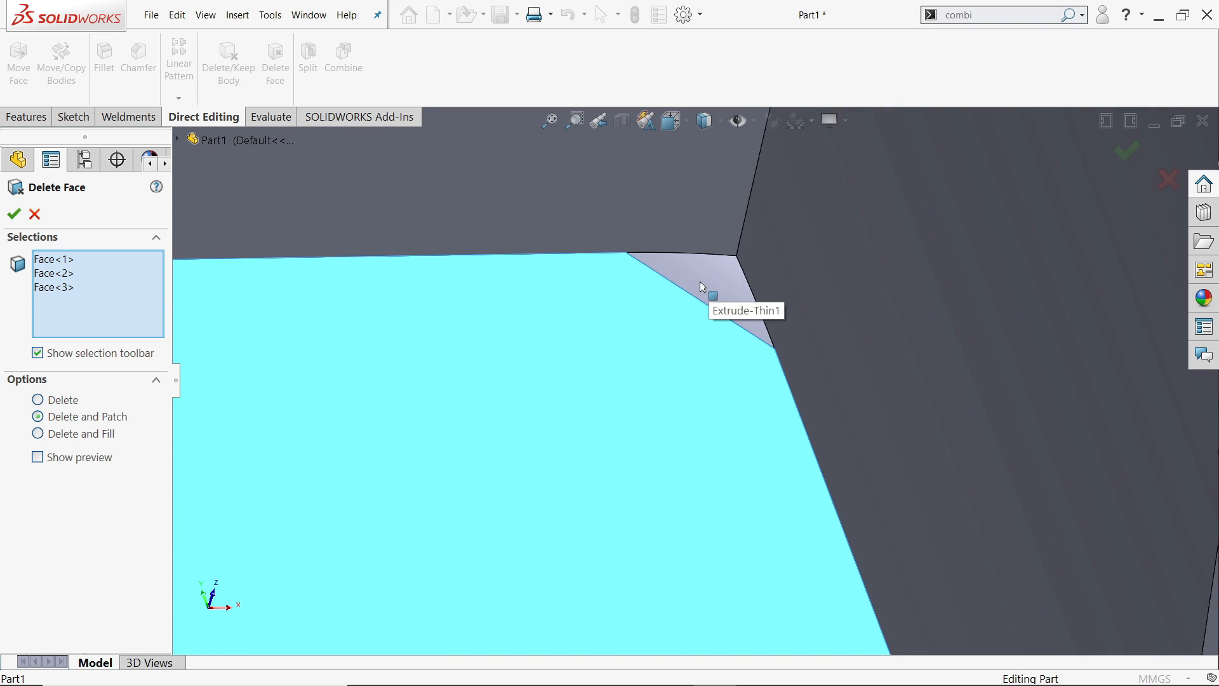
left_click(703, 291)
scroll(560, 401, "up", 2)
scroll(561, 402, "up", 3)
middle_click_drag(561, 440, 613, 307)
left_click(589, 464)
left_click(457, 411)
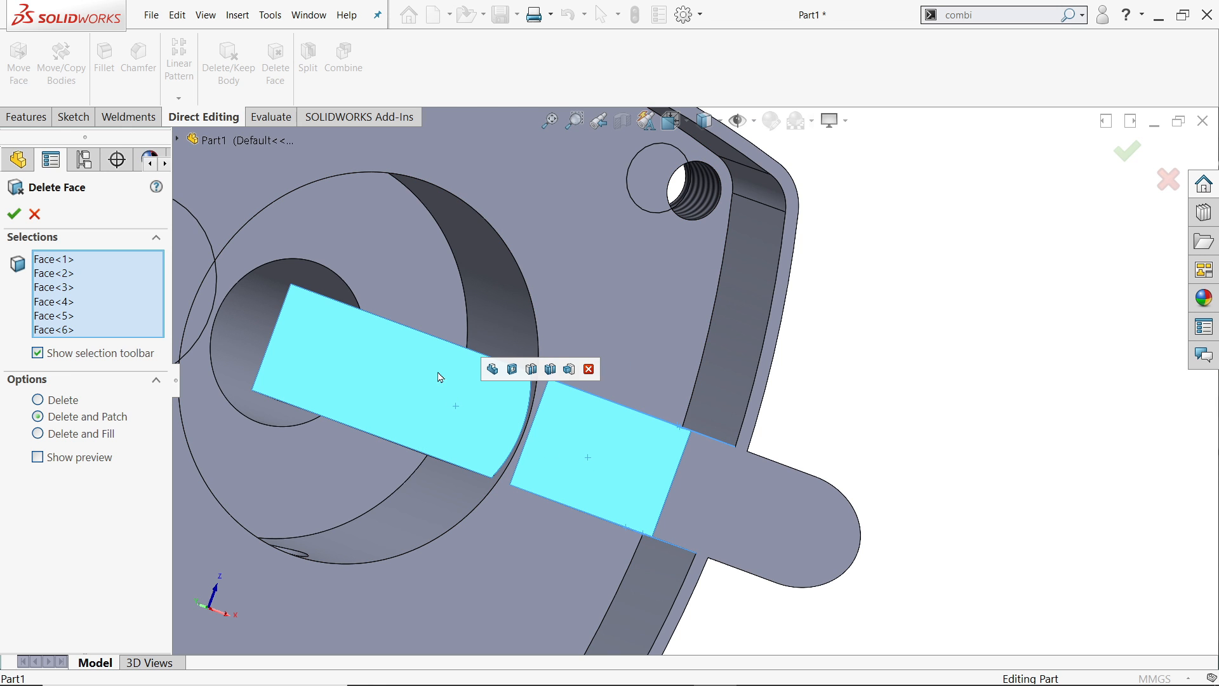
Add the rib's side faces in the central recess and its face inside the bore, and delete and patch all selected faces.
mouse_move(438, 375)
middle_mouse_down()
mouse_move(427, 421)
mouse_move(444, 394)
middle_mouse_up()
left_click(463, 352)
mouse_move(465, 346)
middle_mouse_down()
mouse_move(454, 377)
mouse_move(463, 362)
middle_mouse_up()
left_click(411, 469)
middle_click_drag(411, 470, 354, 480)
scroll(402, 413, "up", 5)
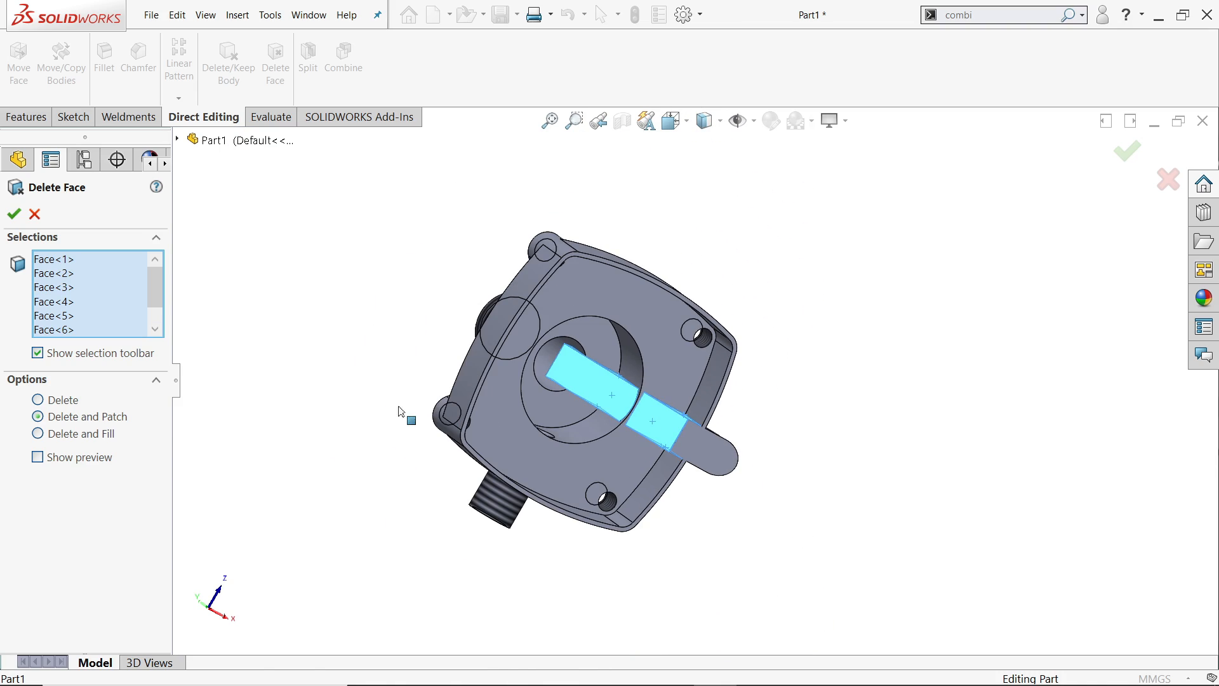
middle_click_drag(434, 412, 657, 540)
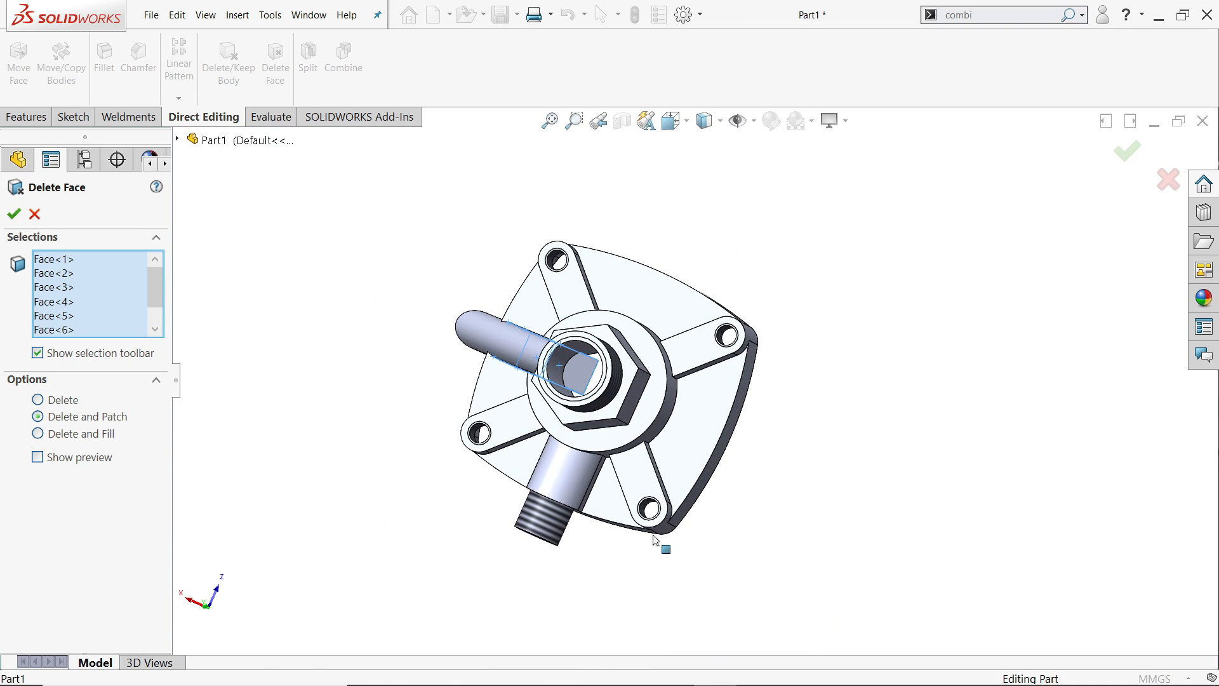
left_click(585, 377)
middle_click_drag(585, 377, 468, 270)
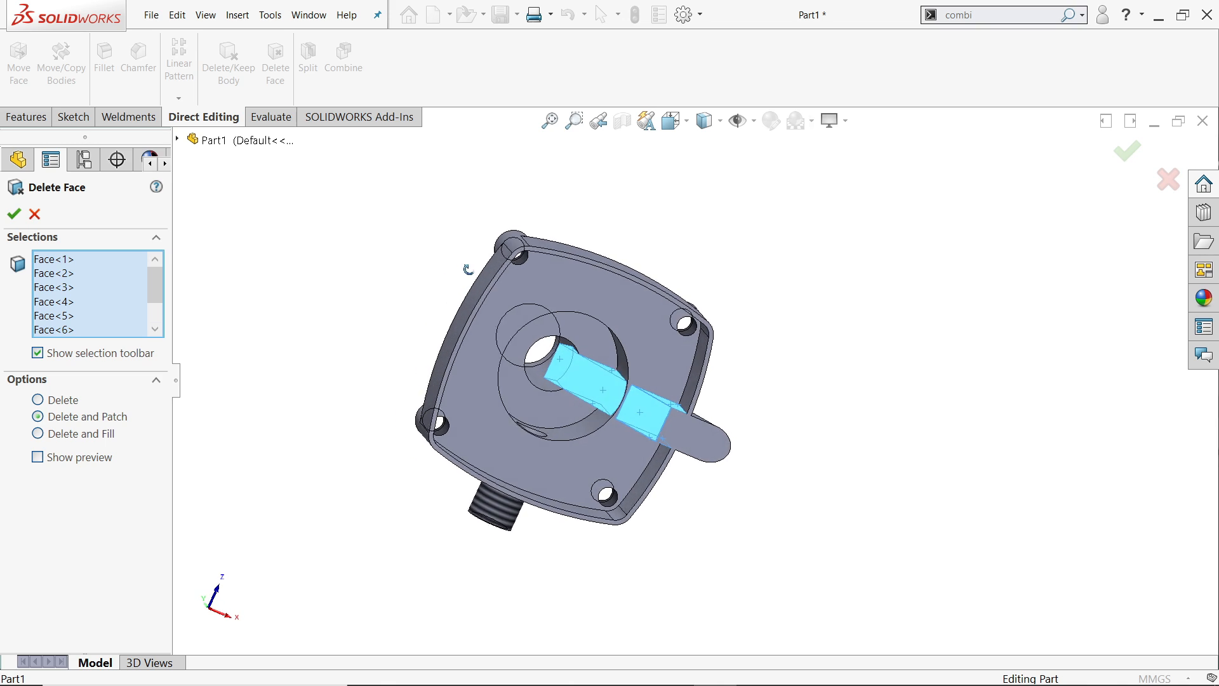
scroll(631, 389, "down", 8)
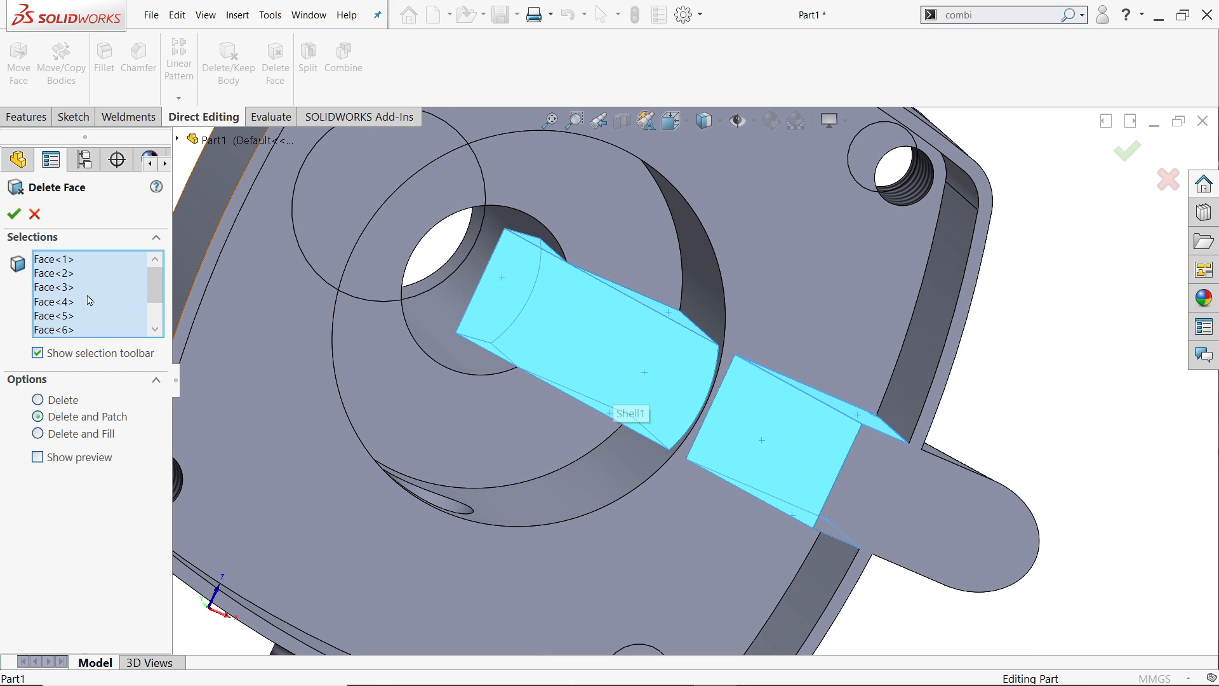
left_click(14, 214)
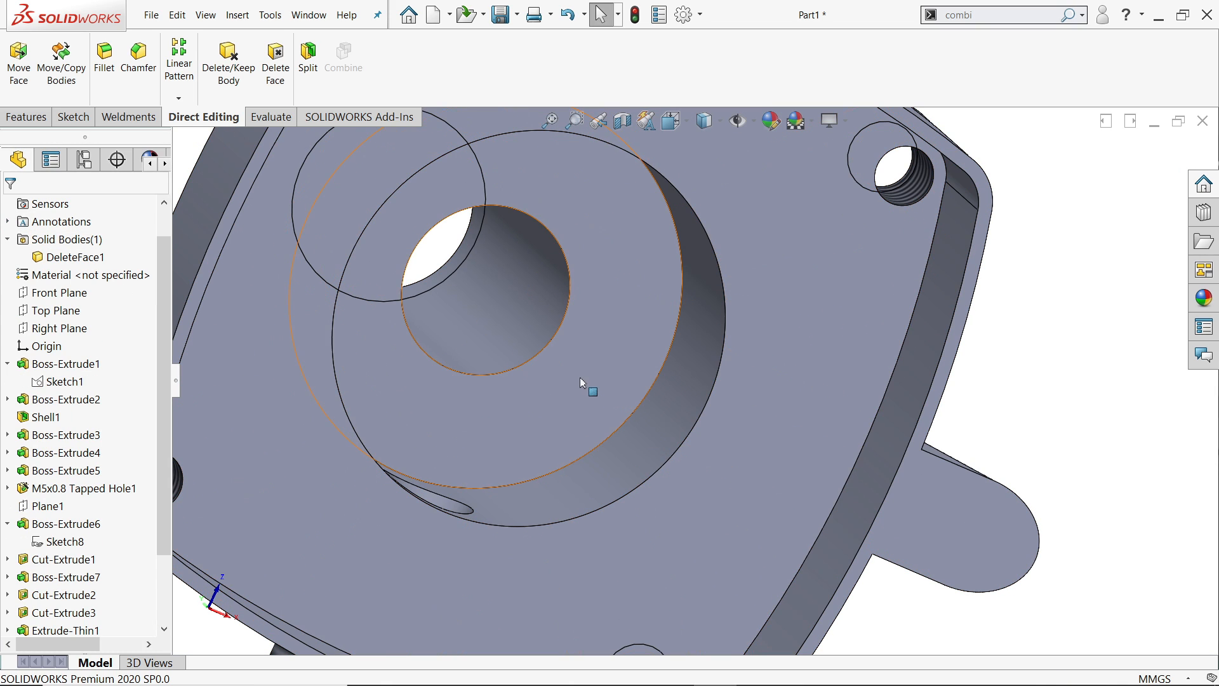
Turn on RealView Graphics for the part in the isometric view.
mouse_move(580, 377)
middle_mouse_down()
mouse_move(621, 291)
mouse_move(610, 354)
mouse_move(579, 356)
mouse_move(571, 380)
mouse_move(606, 351)
mouse_move(590, 387)
middle_mouse_up()
scroll(682, 355, "up", 6)
middle_click_drag(686, 317, 576, 612)
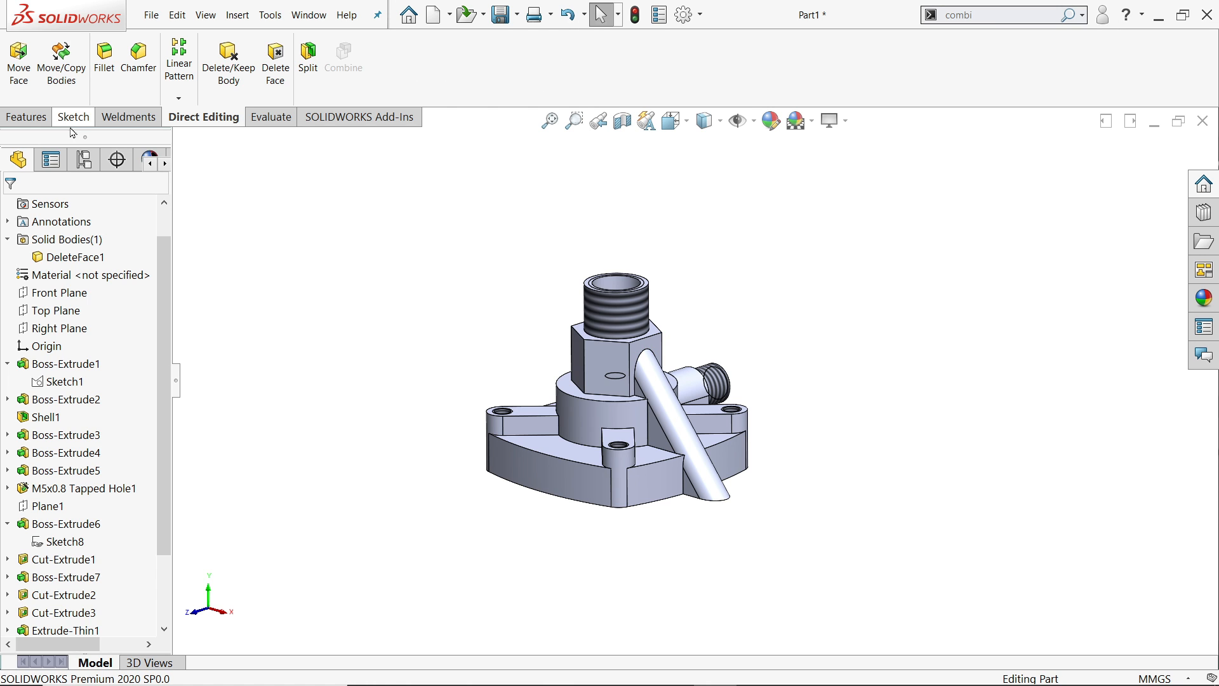
left_click(23, 122)
left_click(813, 57)
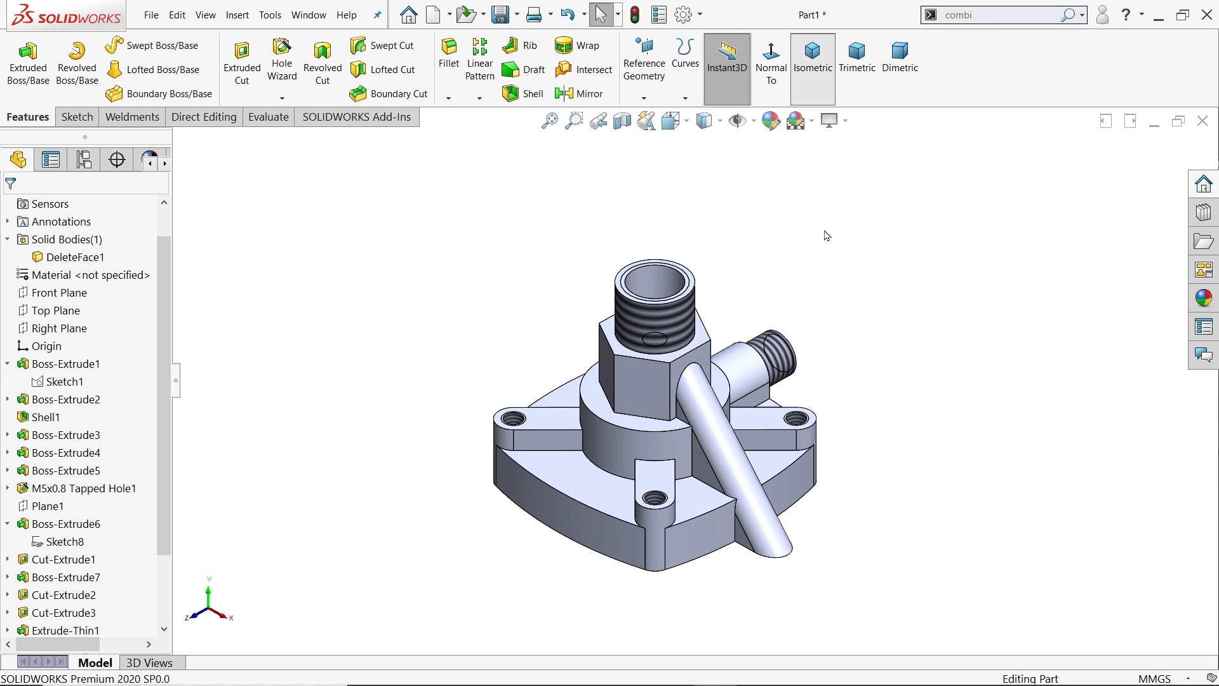
scroll(746, 434, "down", 3)
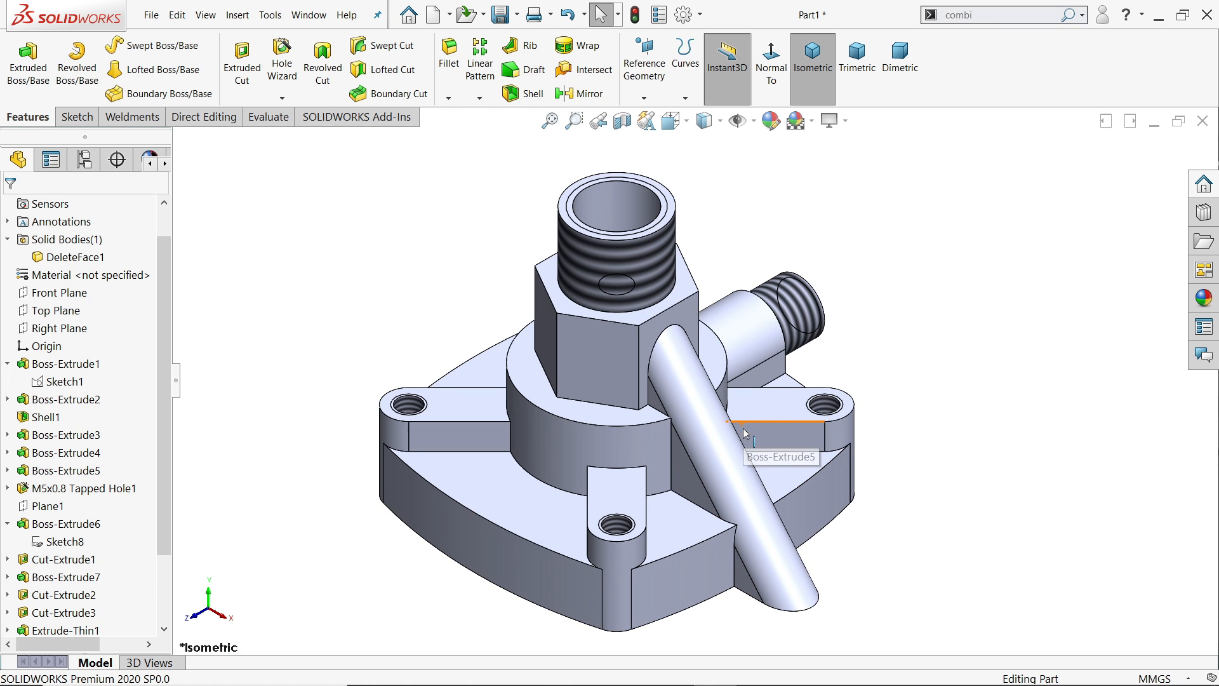
left_click(844, 121)
left_click(849, 145)
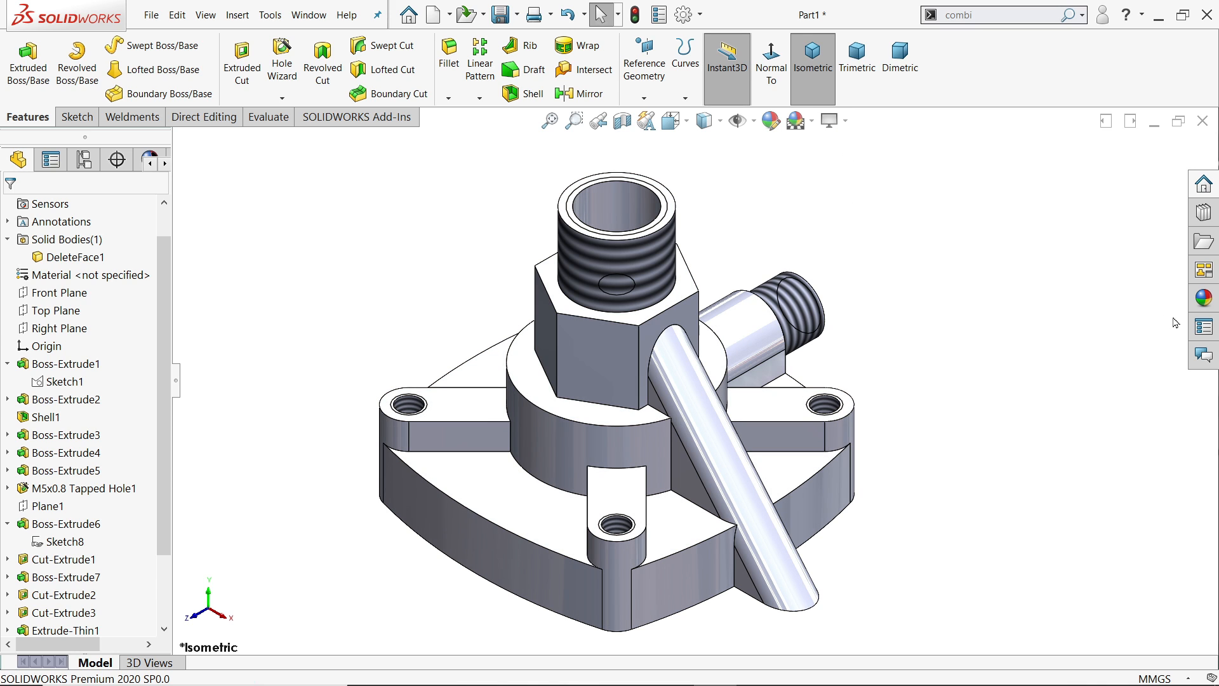
Apply the brushed nickel metal appearance to the whole part.
left_click(1203, 297)
left_click(1053, 168)
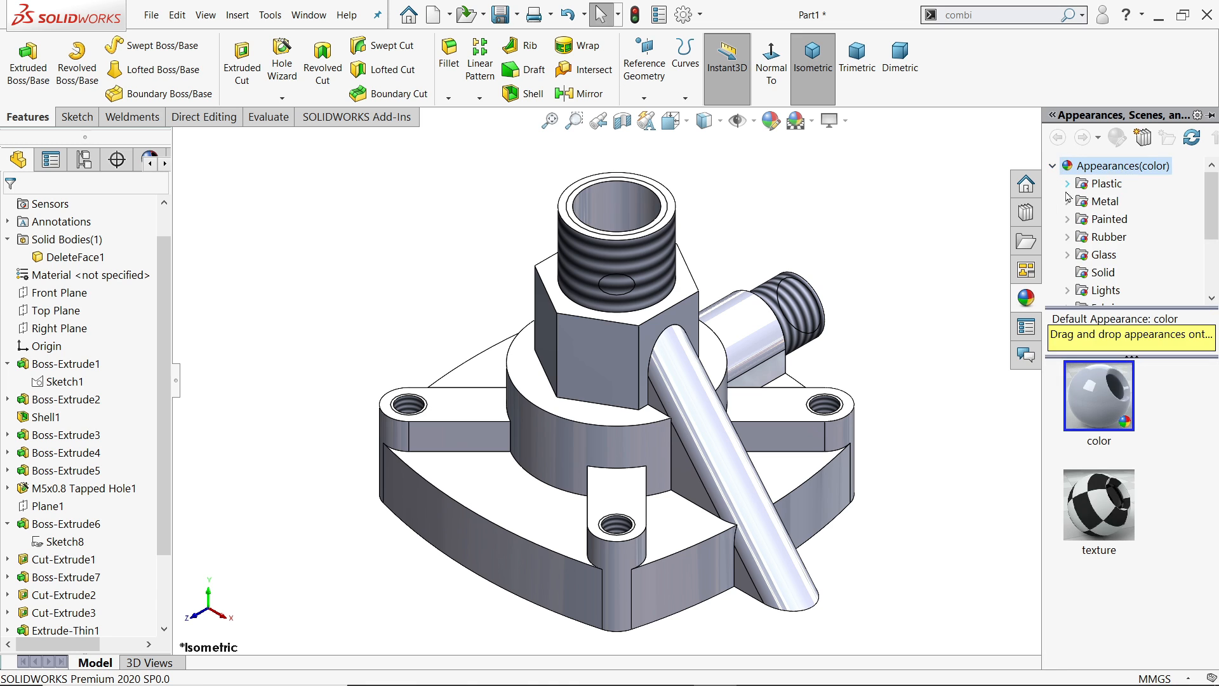
left_click(1067, 201)
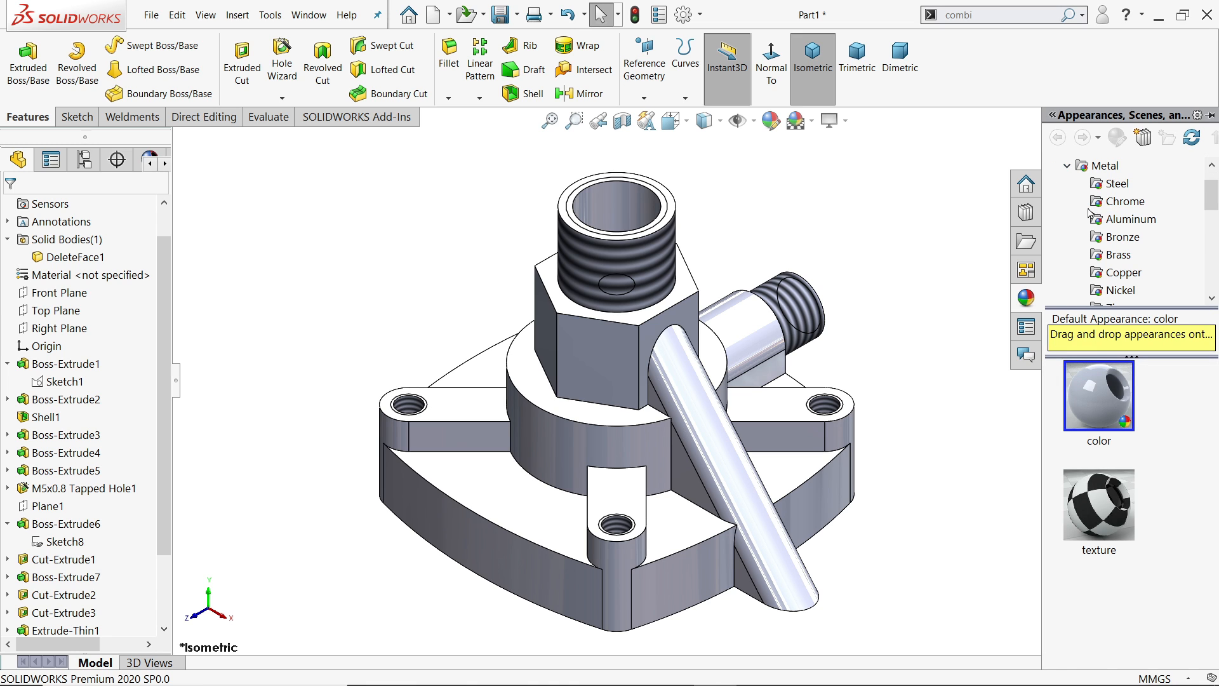
left_click(1120, 289)
double_click(1111, 530)
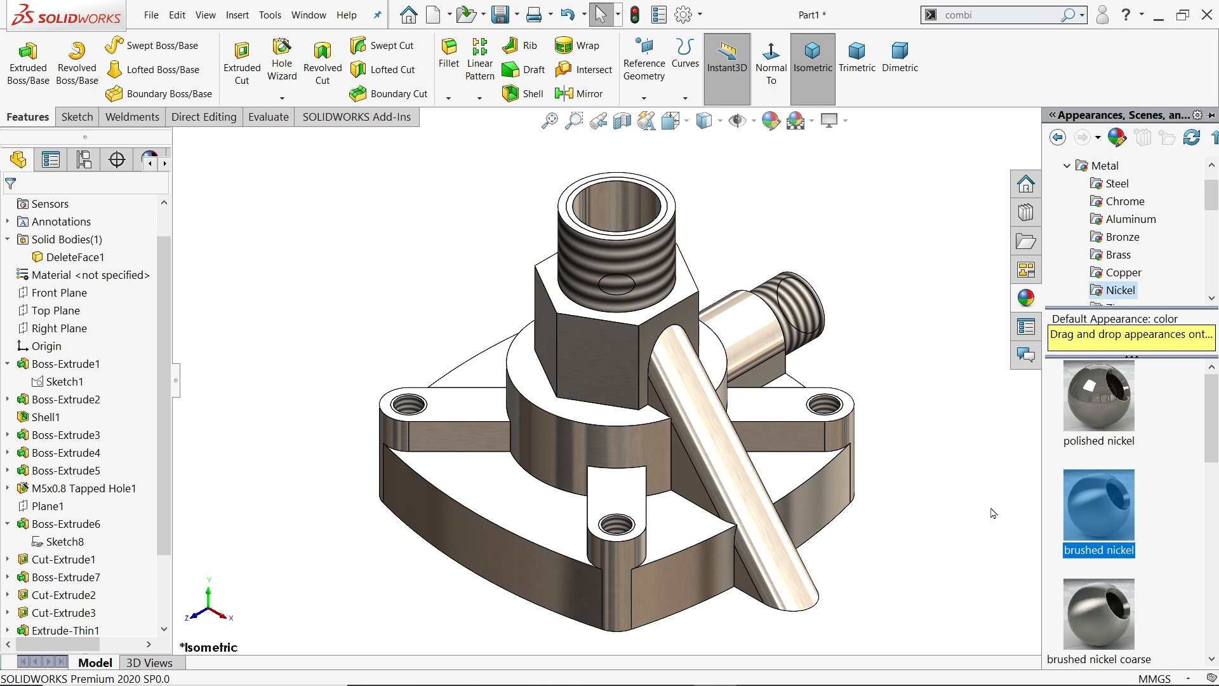
mouse_move(910, 396)
middle_mouse_down()
mouse_move(885, 397)
mouse_move(902, 379)
middle_mouse_up()
left_click(902, 422)
Check the fillet note in the reference drawing and set up a constant-size Fillet with a 1 mm radius in SOLIDWORKS.
key("alt+Tab")
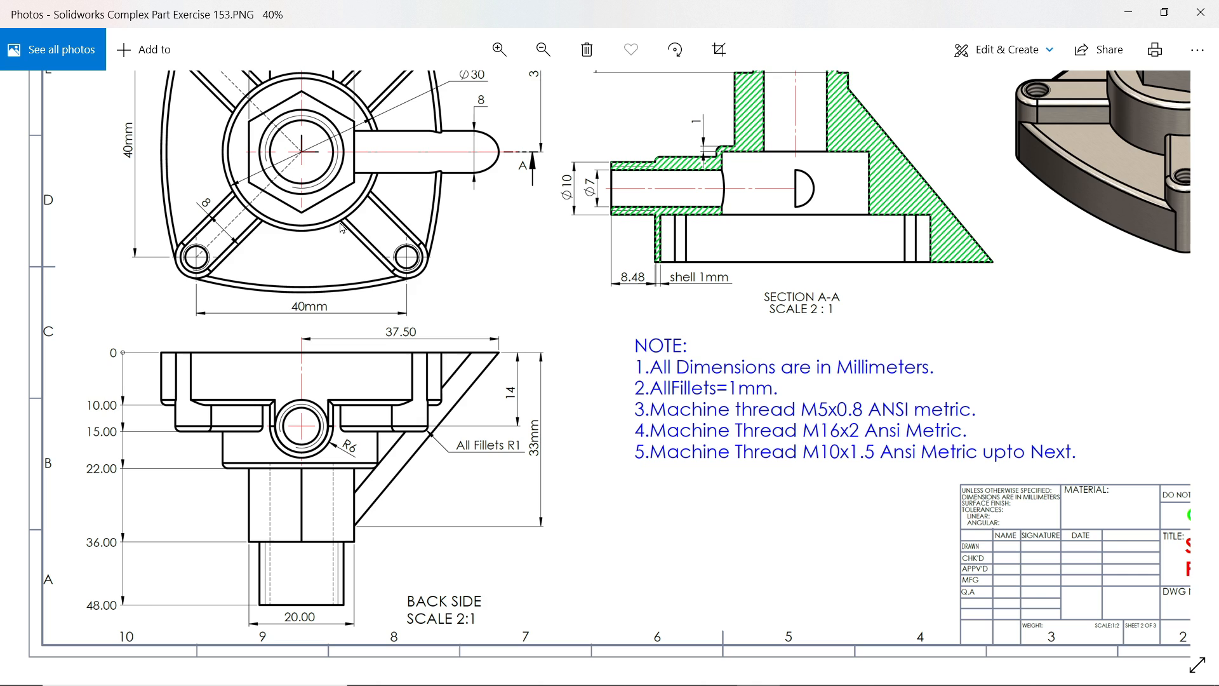
left_click_drag(531, 254, 533, 402)
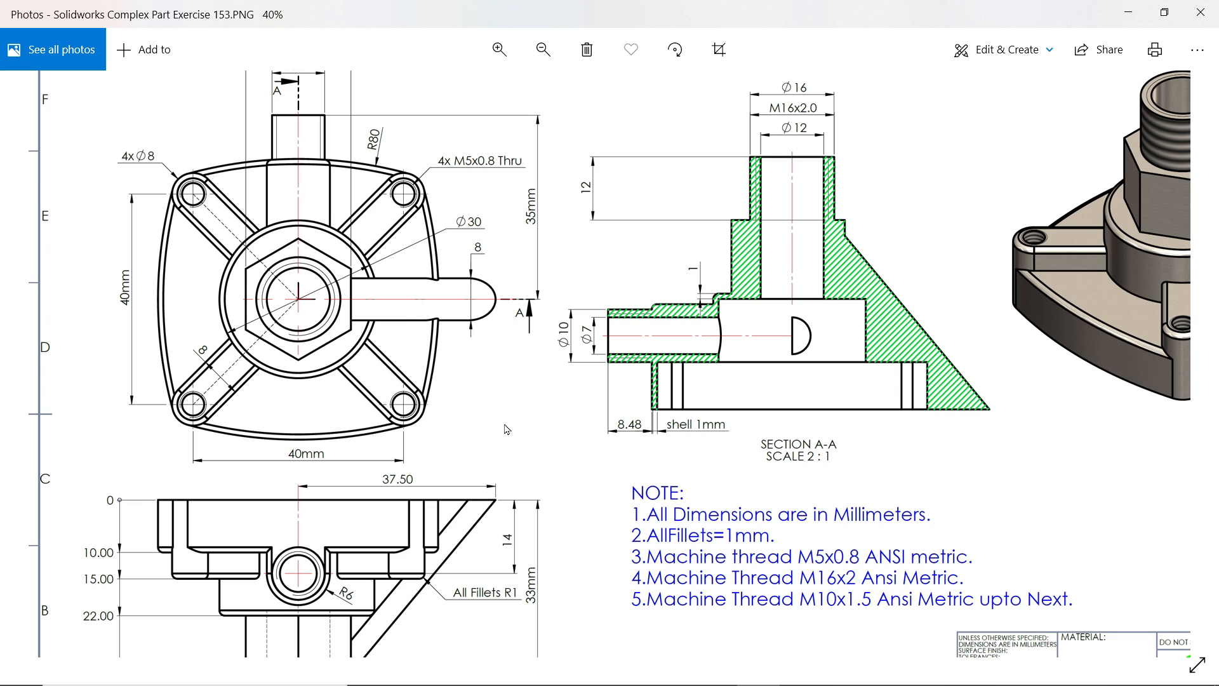
left_click_drag(507, 430, 517, 304)
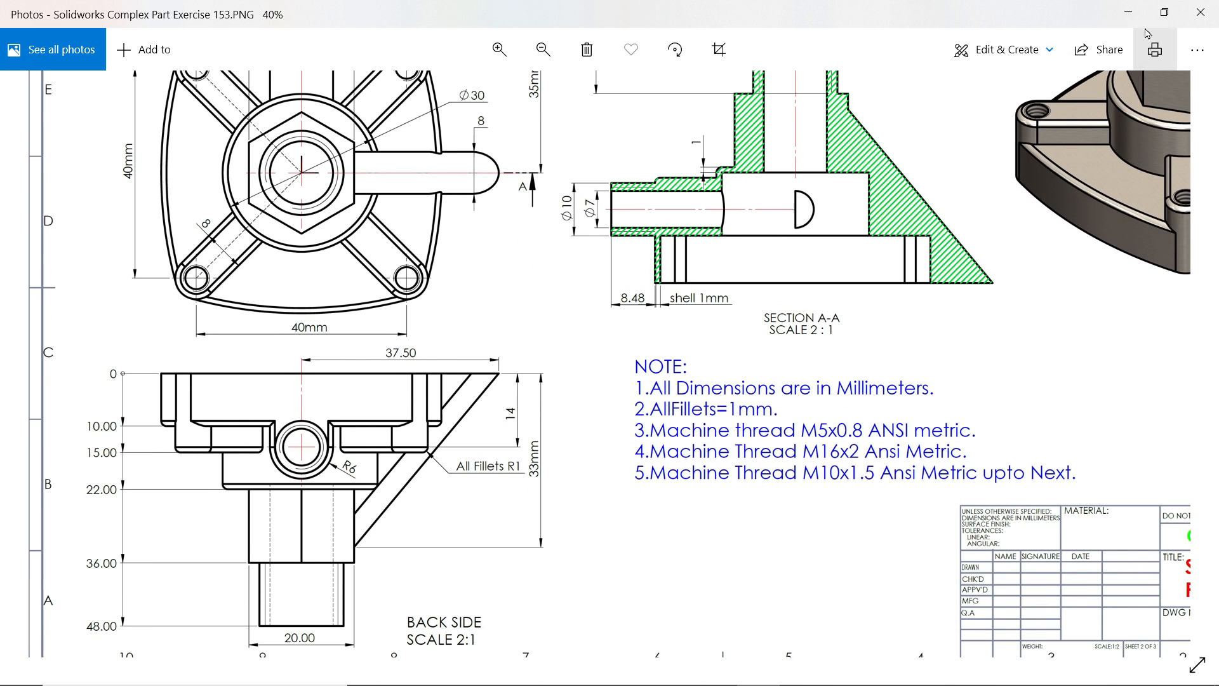
left_click(1128, 13)
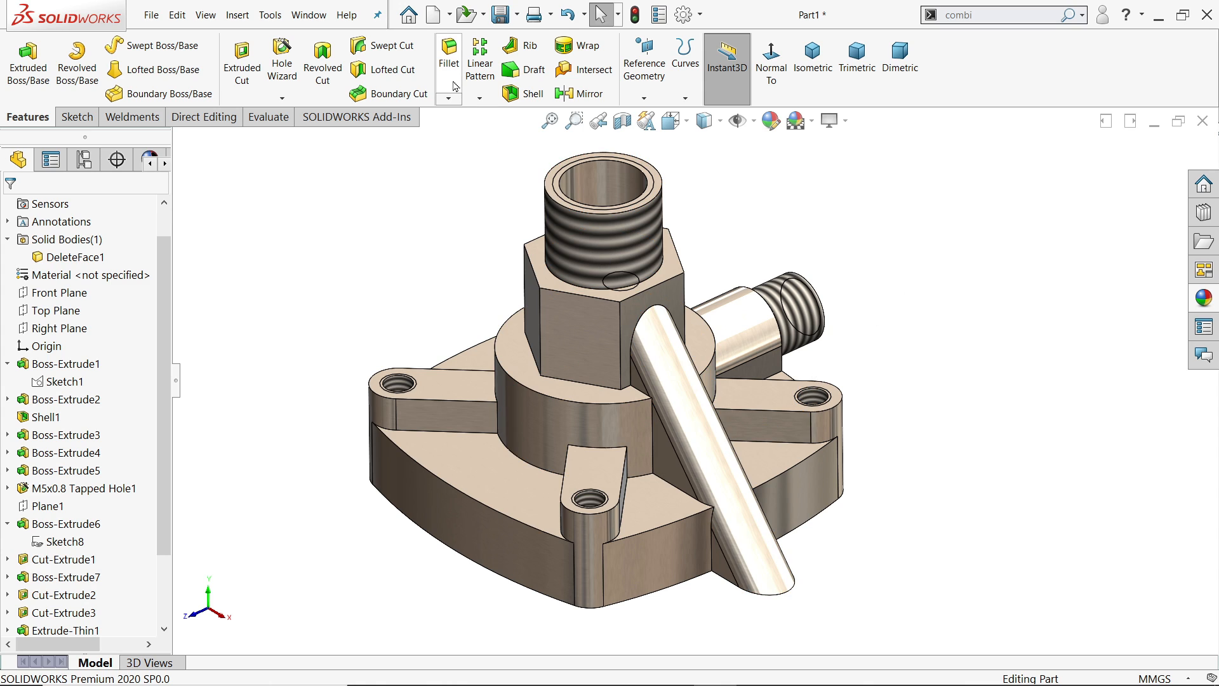
left_click(449, 57)
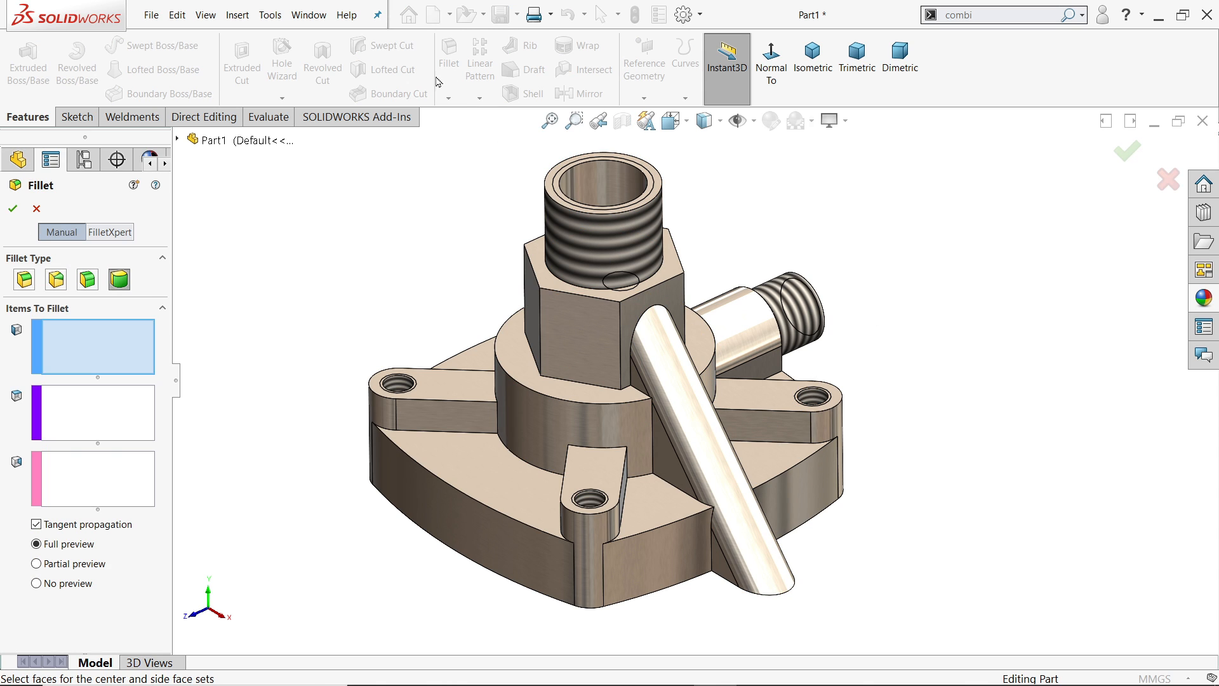
left_click(25, 281)
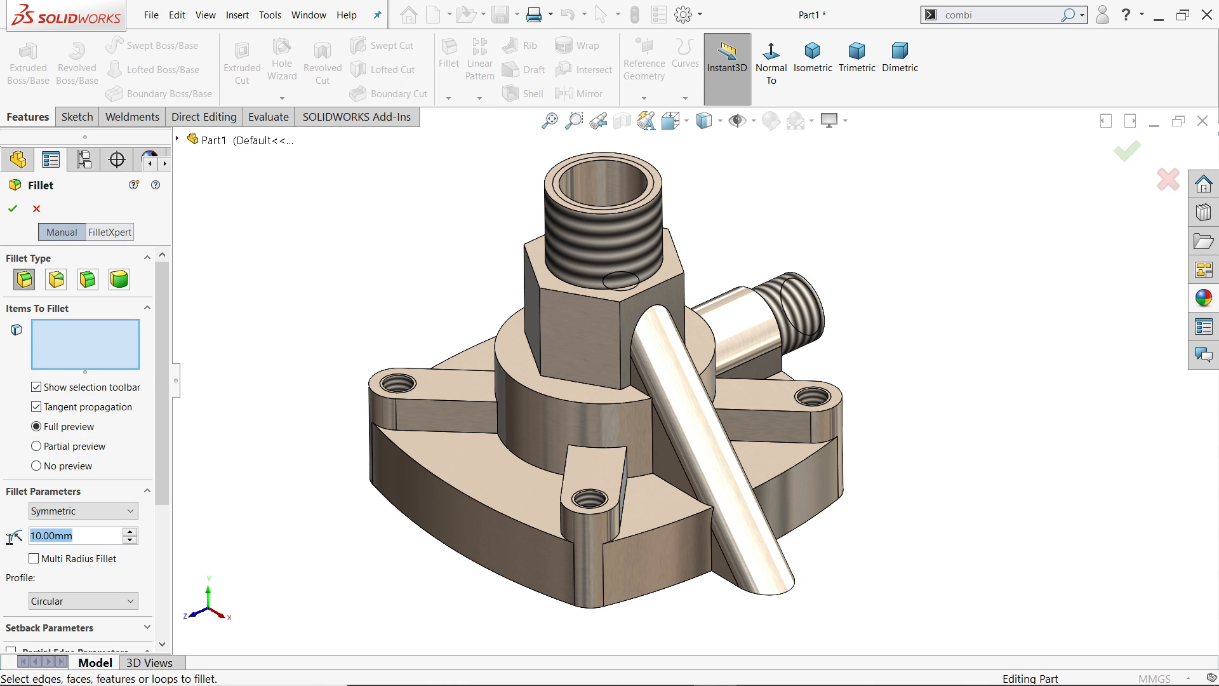
type("1")
key("Return")
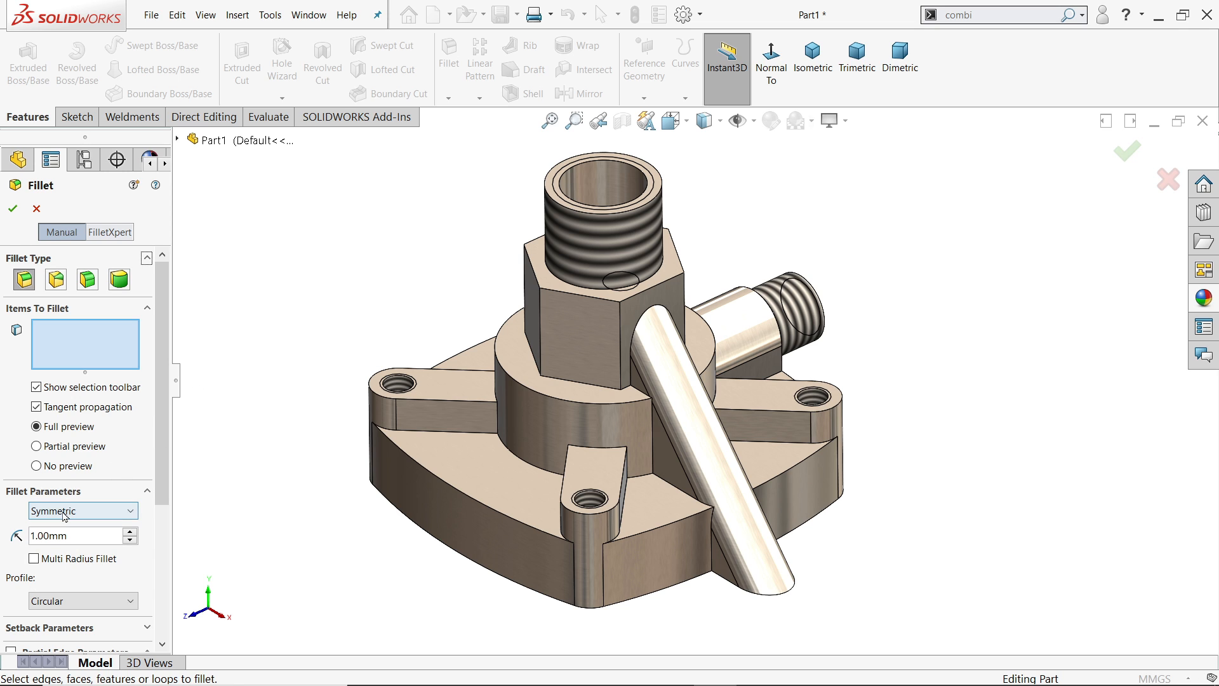
Select for the fillet the base's upper outer edges on both sides of the rib and on the two left sides, plus the round boss's top rim.
scroll(506, 541, "down", 2)
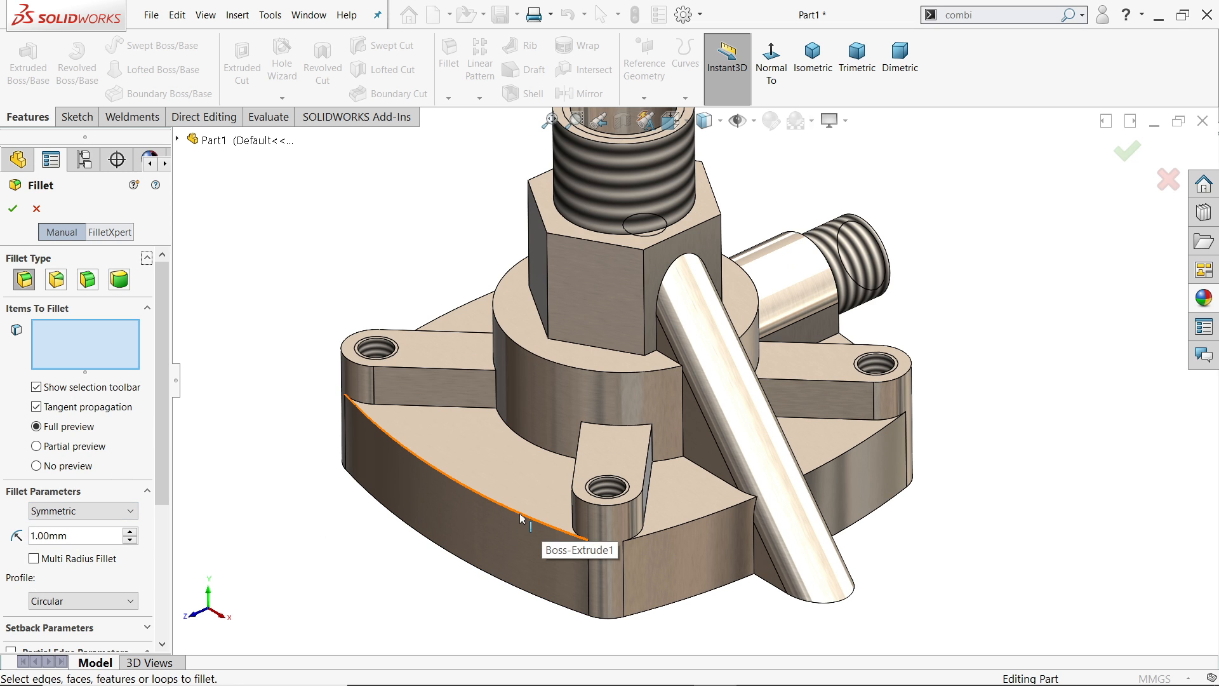
left_click(521, 518)
left_click(687, 527)
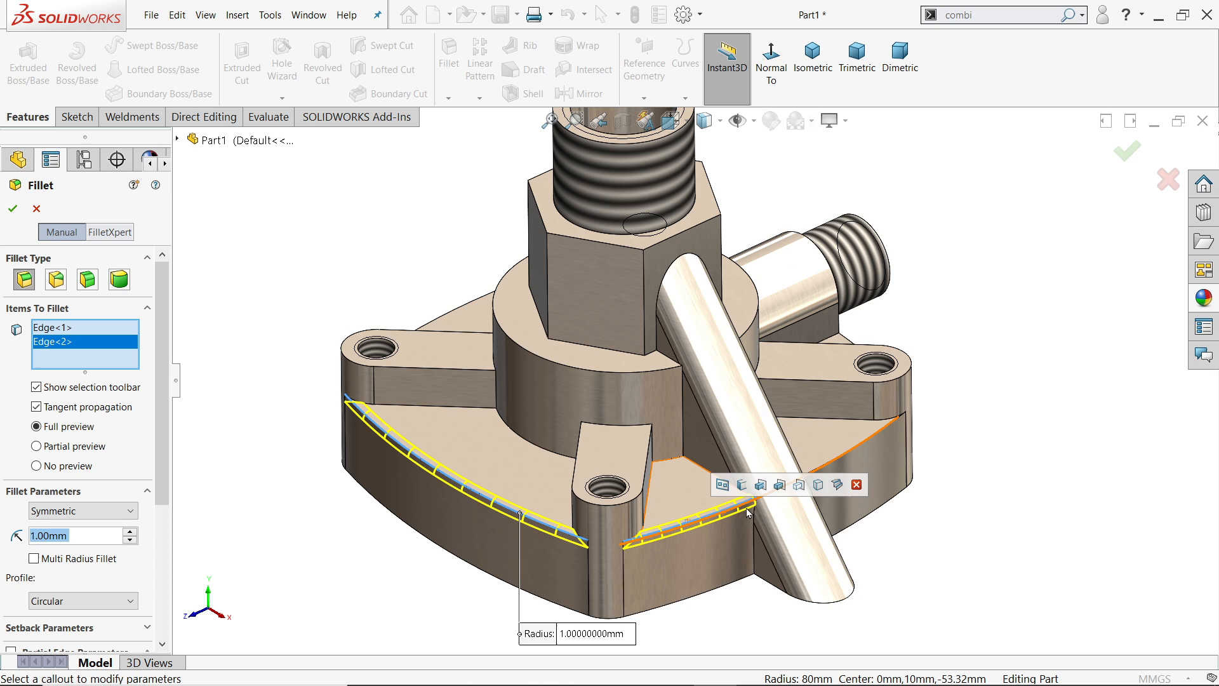
left_click(811, 454)
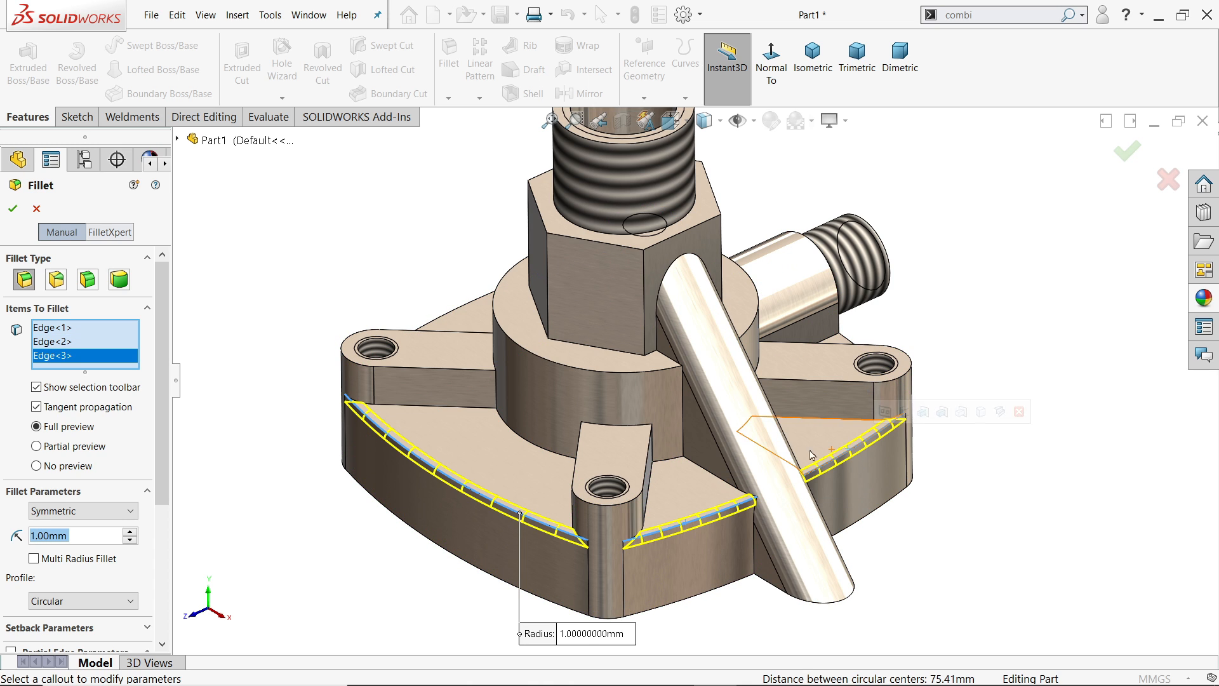
left_click(479, 321)
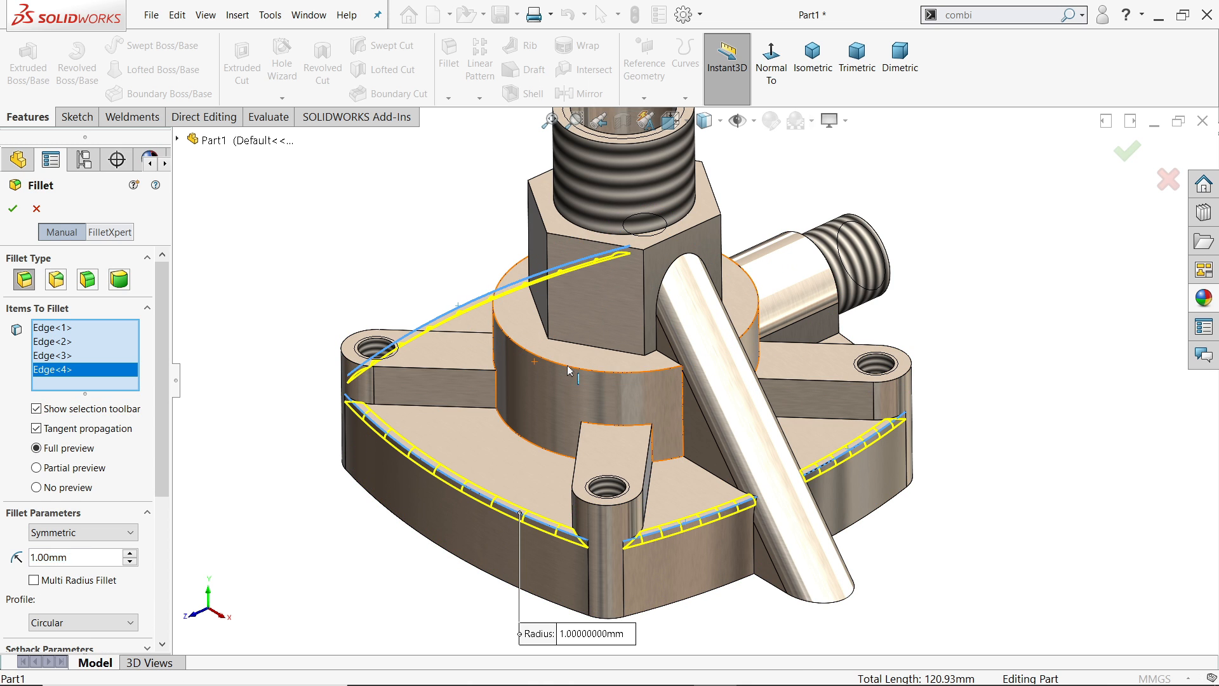
left_click(569, 371)
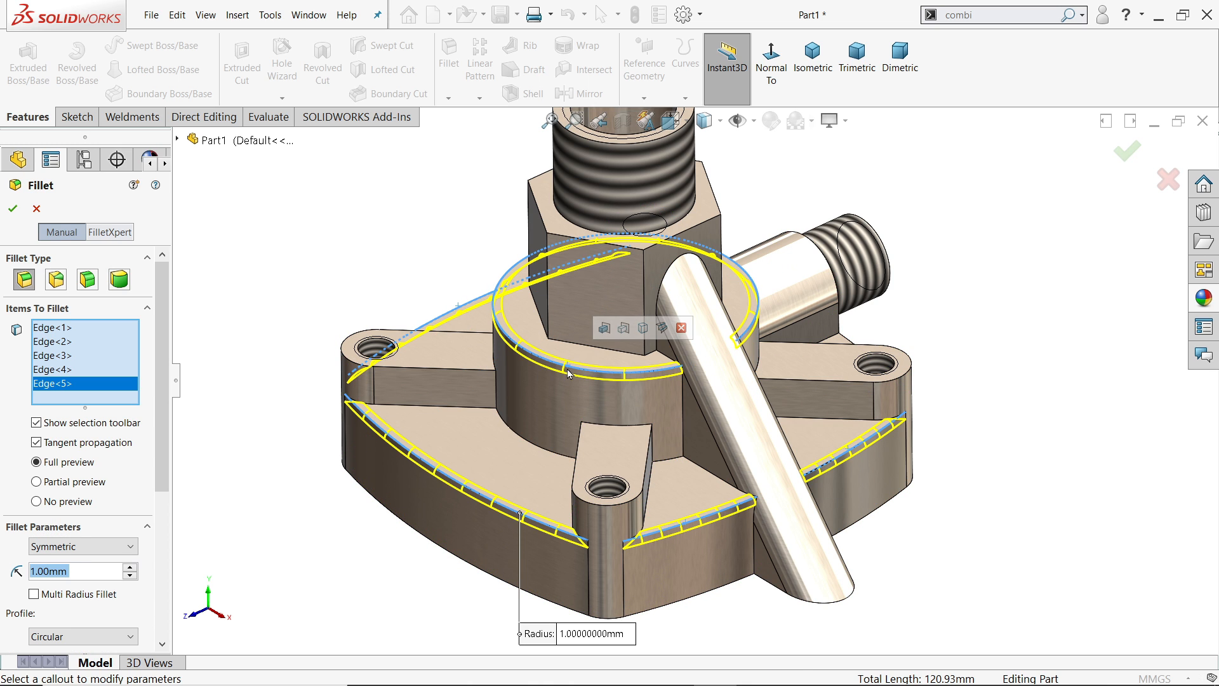
Add the top outlines of the left, front and right screw-boss arms to the fillet selection.
left_click(405, 367)
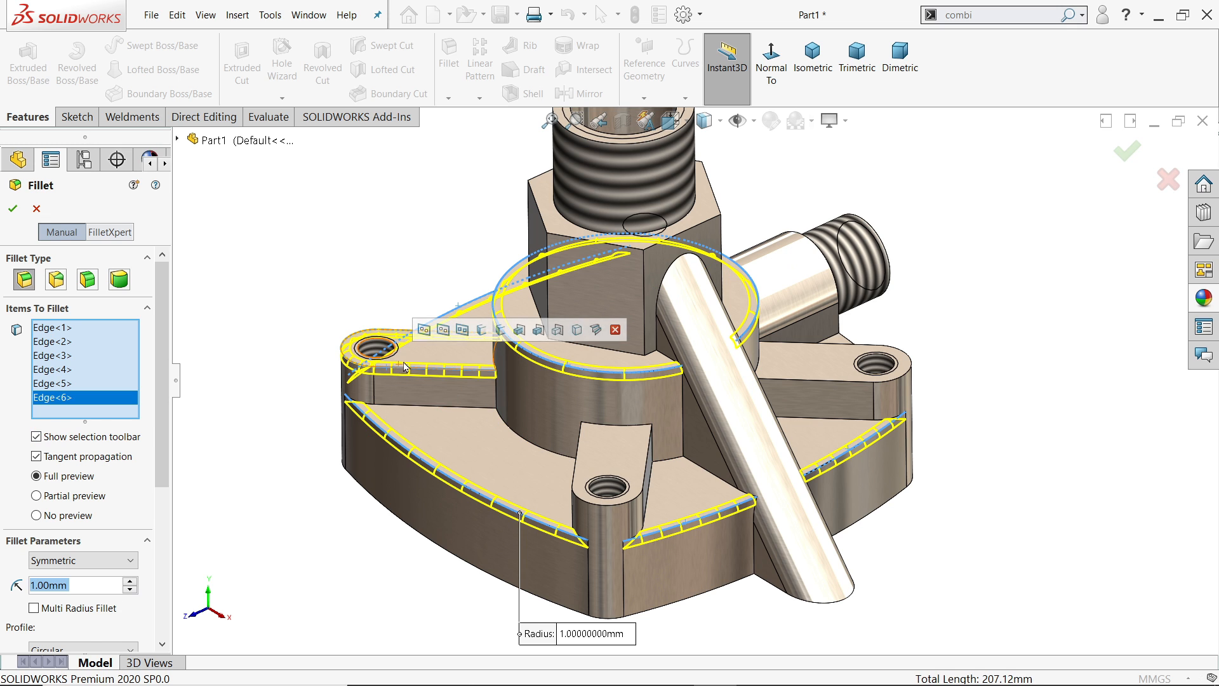
left_click(646, 478)
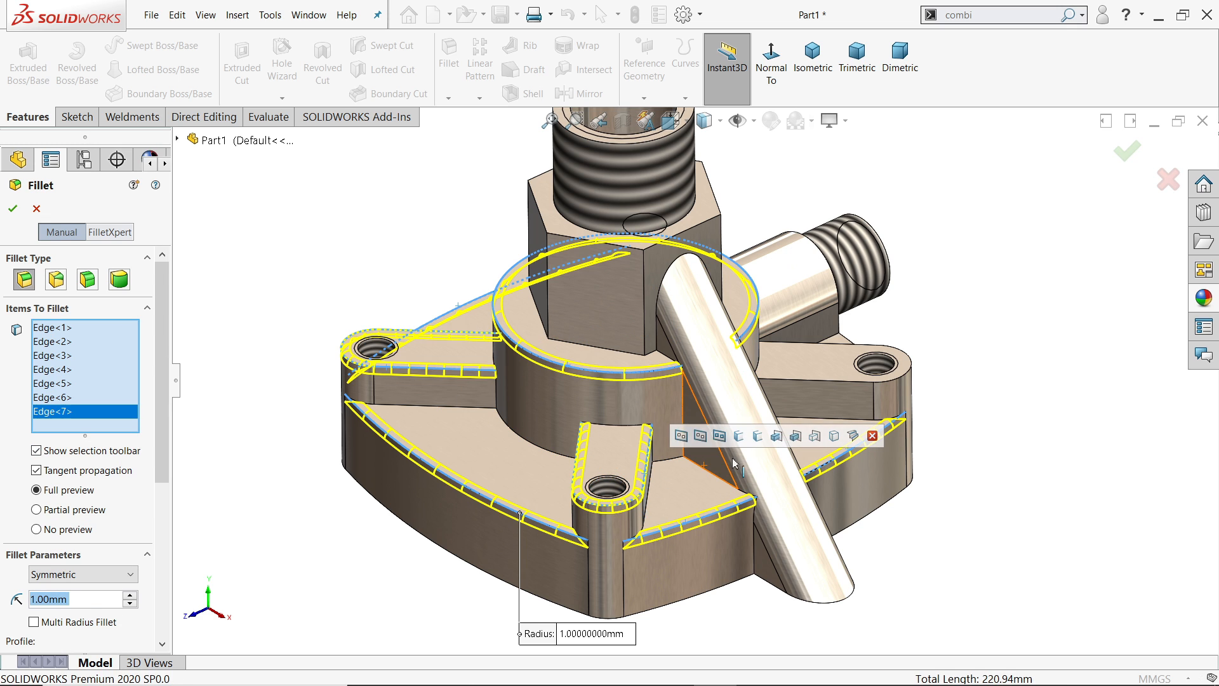
left_click(854, 389)
Add the fourth arm's top outline, the base edges beside the side pipe and its arched edge, and apply the 1 mm fillet.
middle_click_drag(920, 398, 702, 474)
scroll(709, 476, "up", 3)
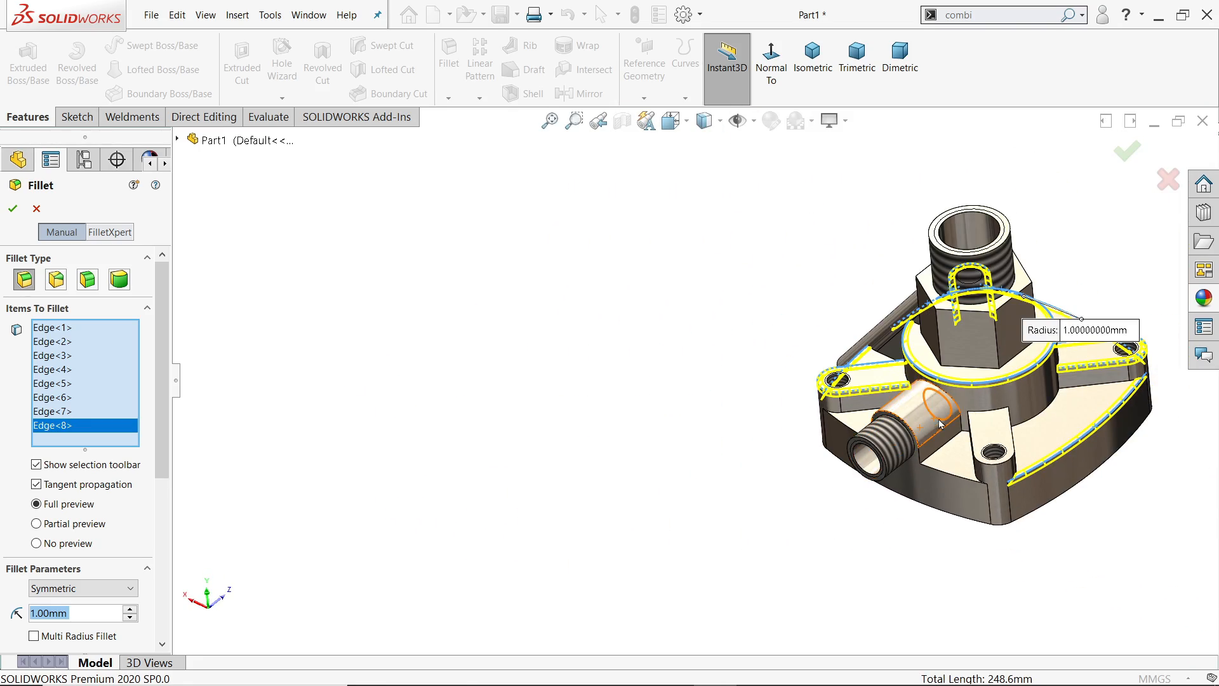
scroll(988, 416, "down", 4)
left_click(1030, 456)
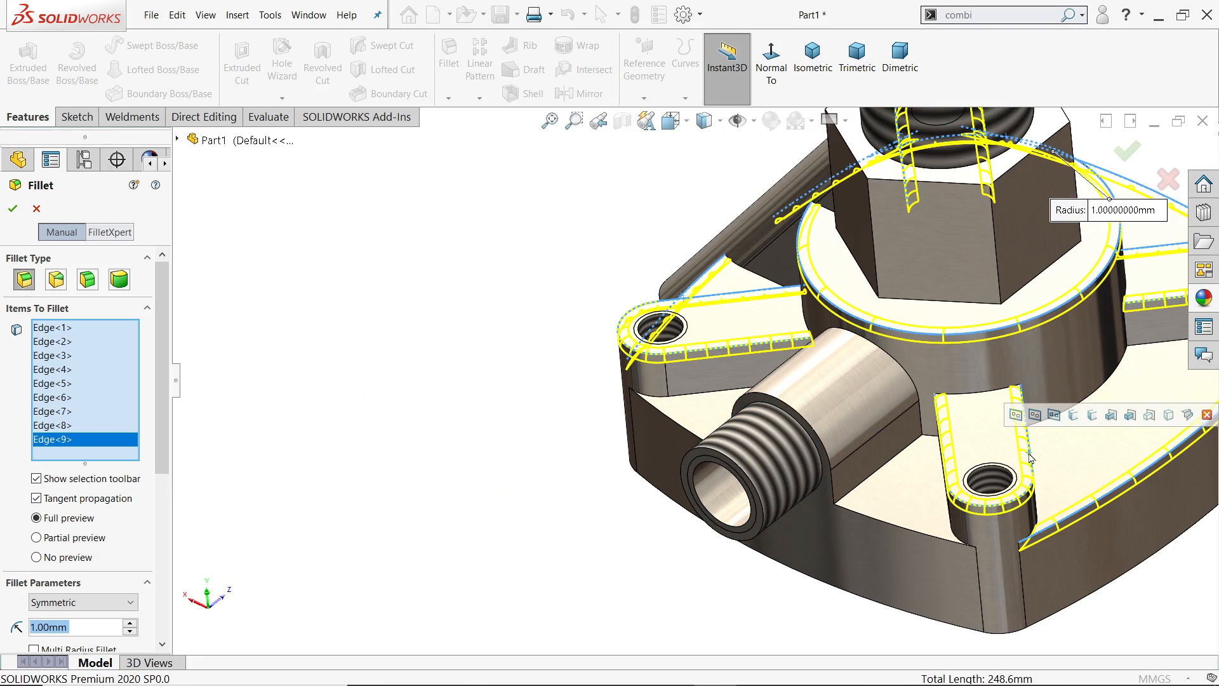
left_click(900, 527)
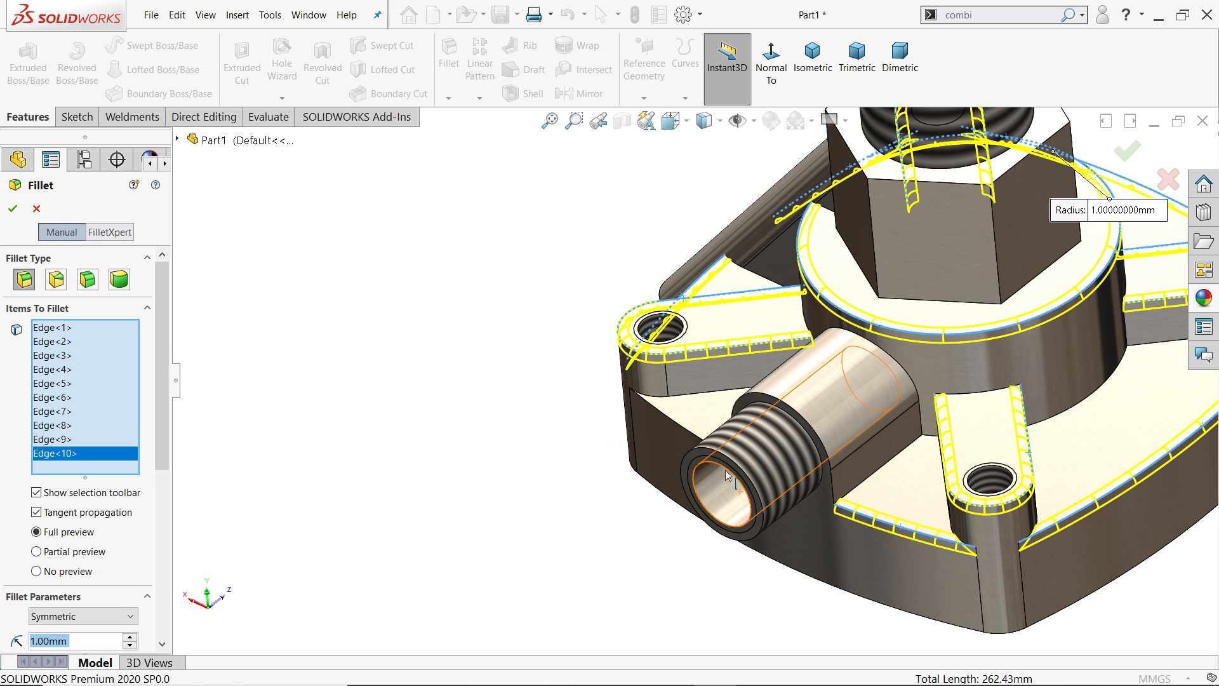
left_click(690, 432)
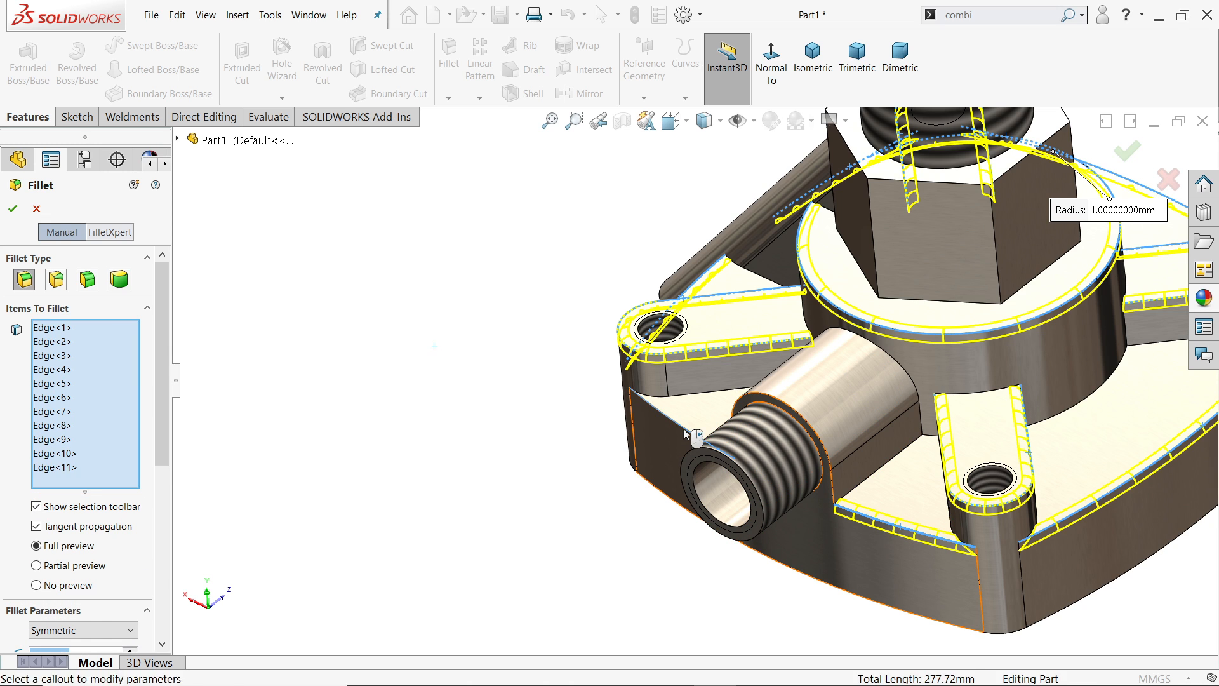
left_click(831, 481)
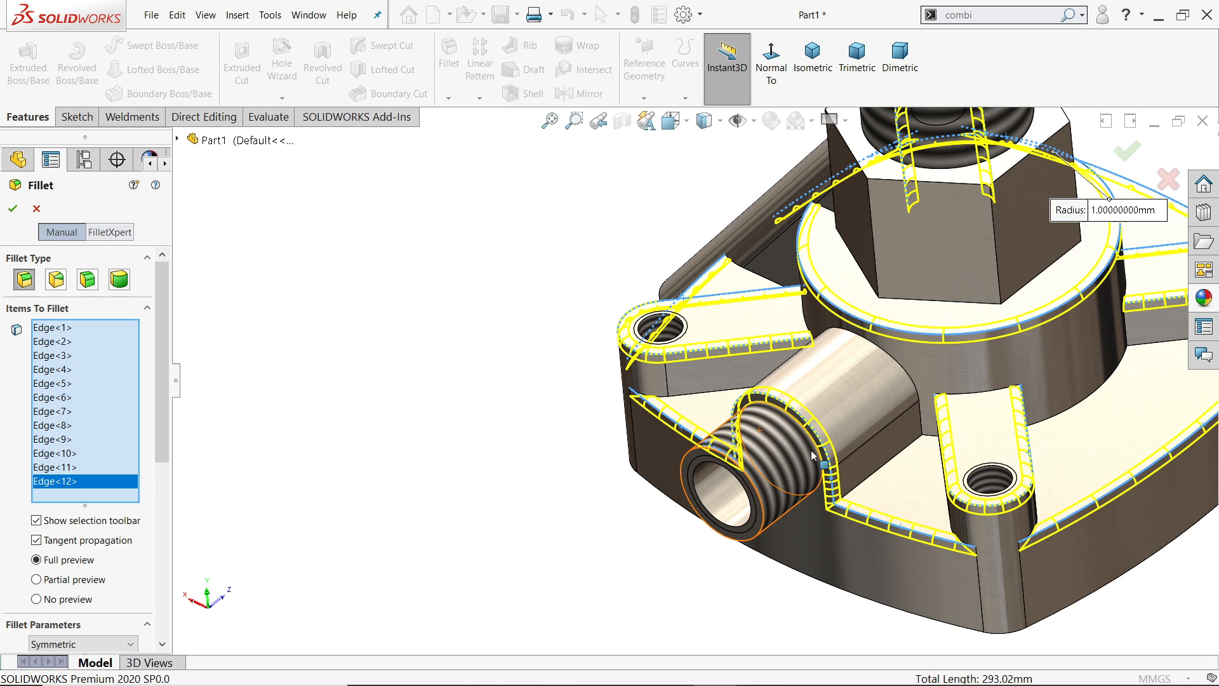
scroll(803, 457, "up", 5)
scroll(912, 344, "down", 3)
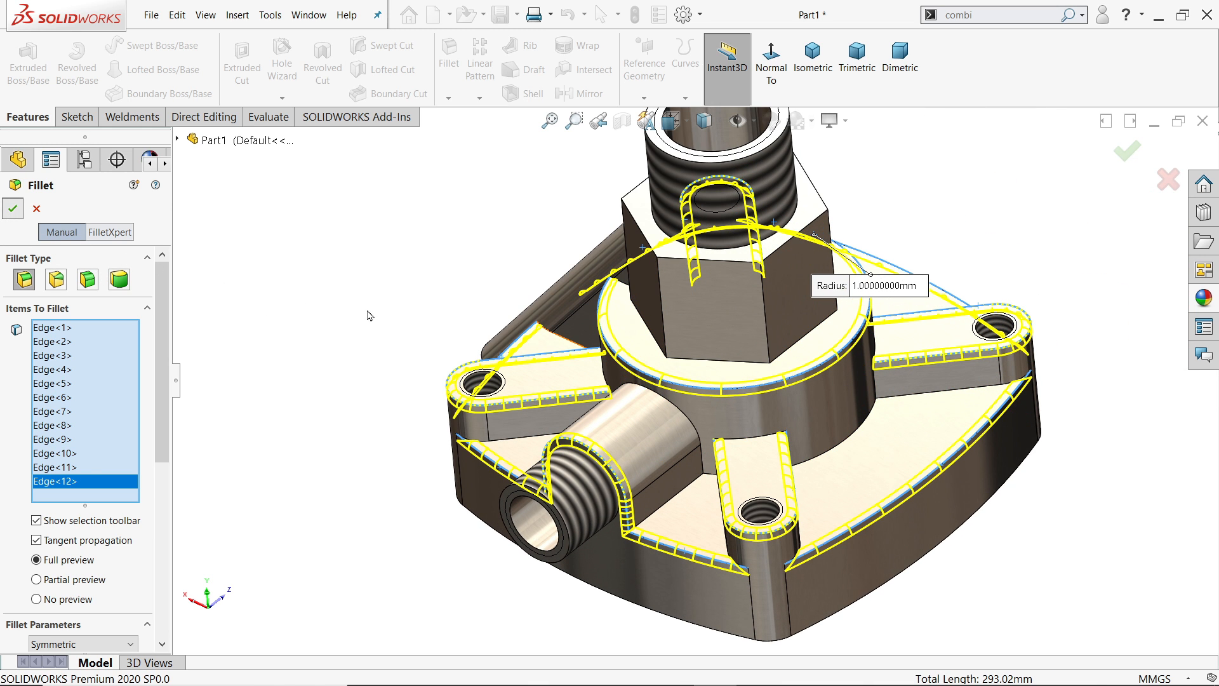
middle_click_drag(403, 345, 643, 484)
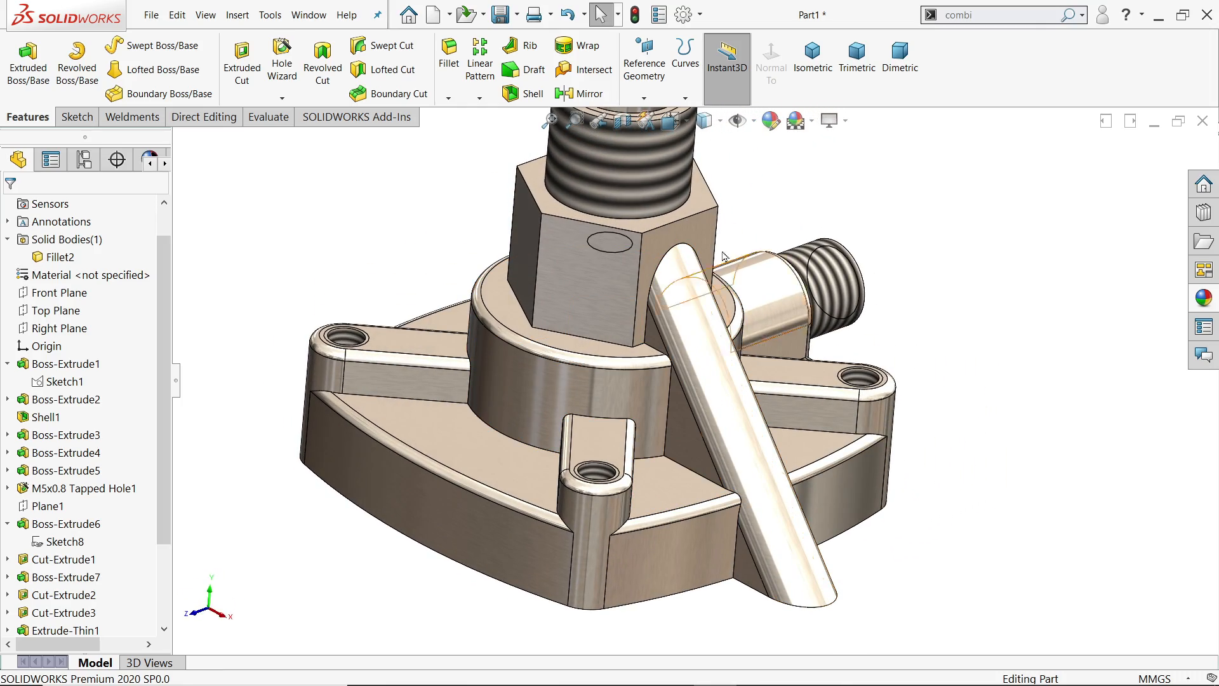
Return to the isometric view and inspect the filleted part.
left_click(856, 57)
left_click(823, 73)
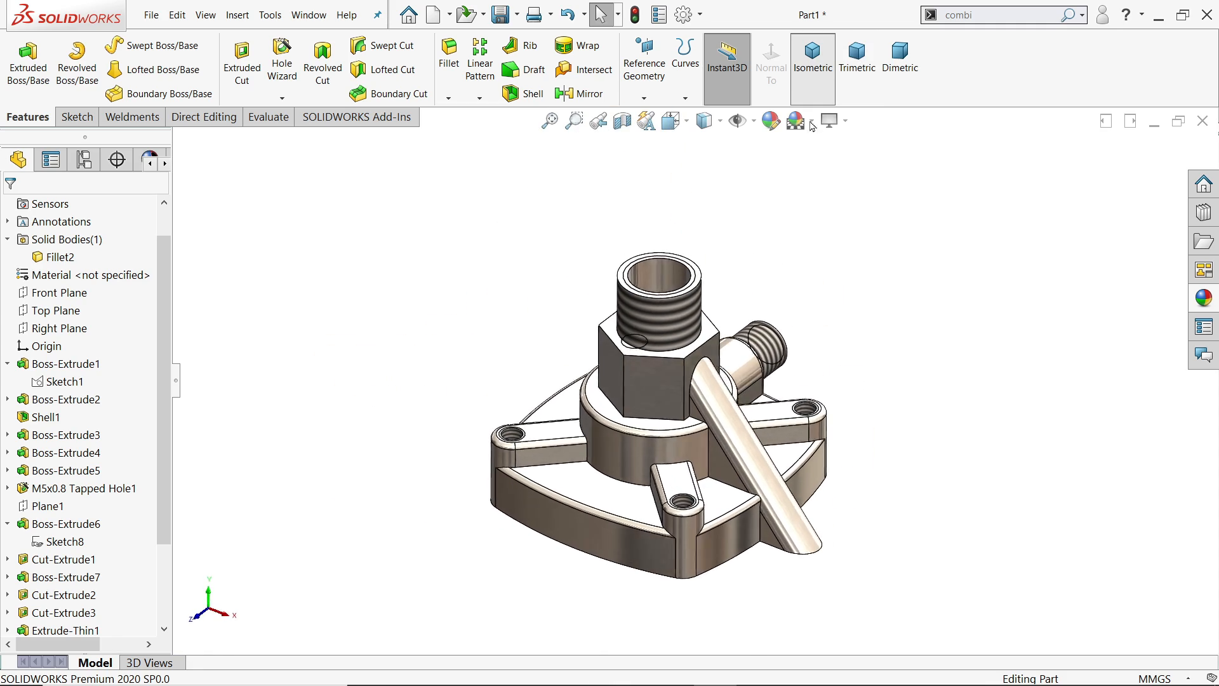
scroll(756, 458, "down", 3)
middle_click_drag(756, 457, 886, 441)
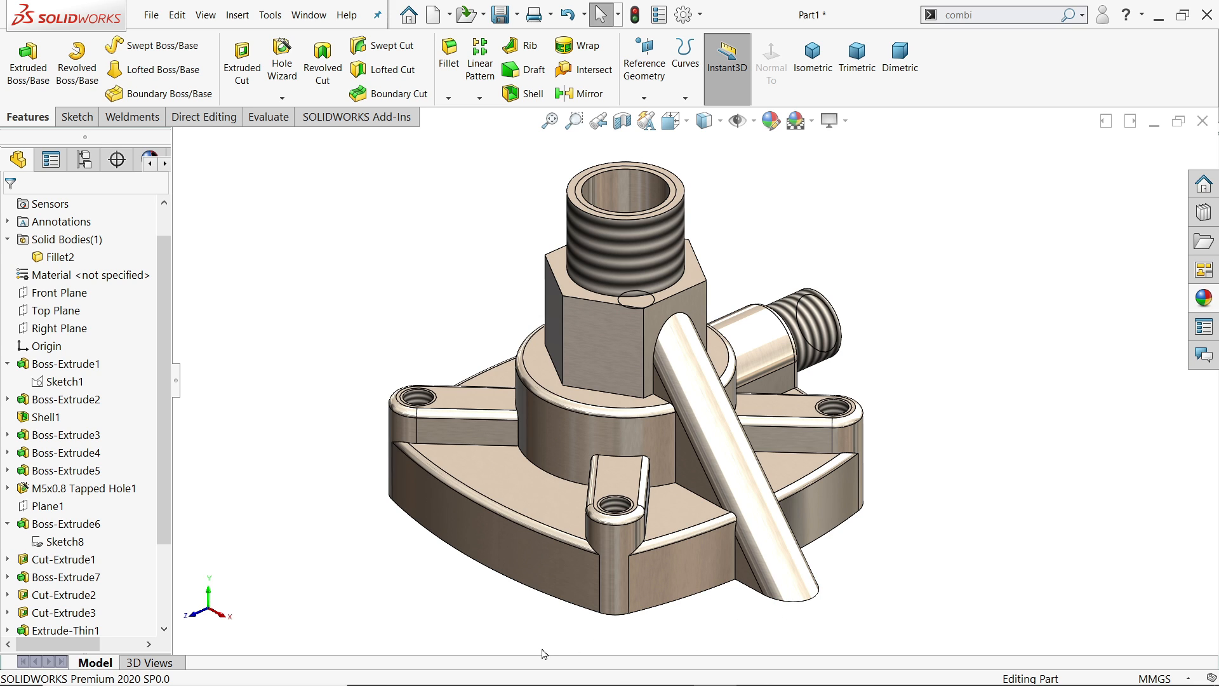